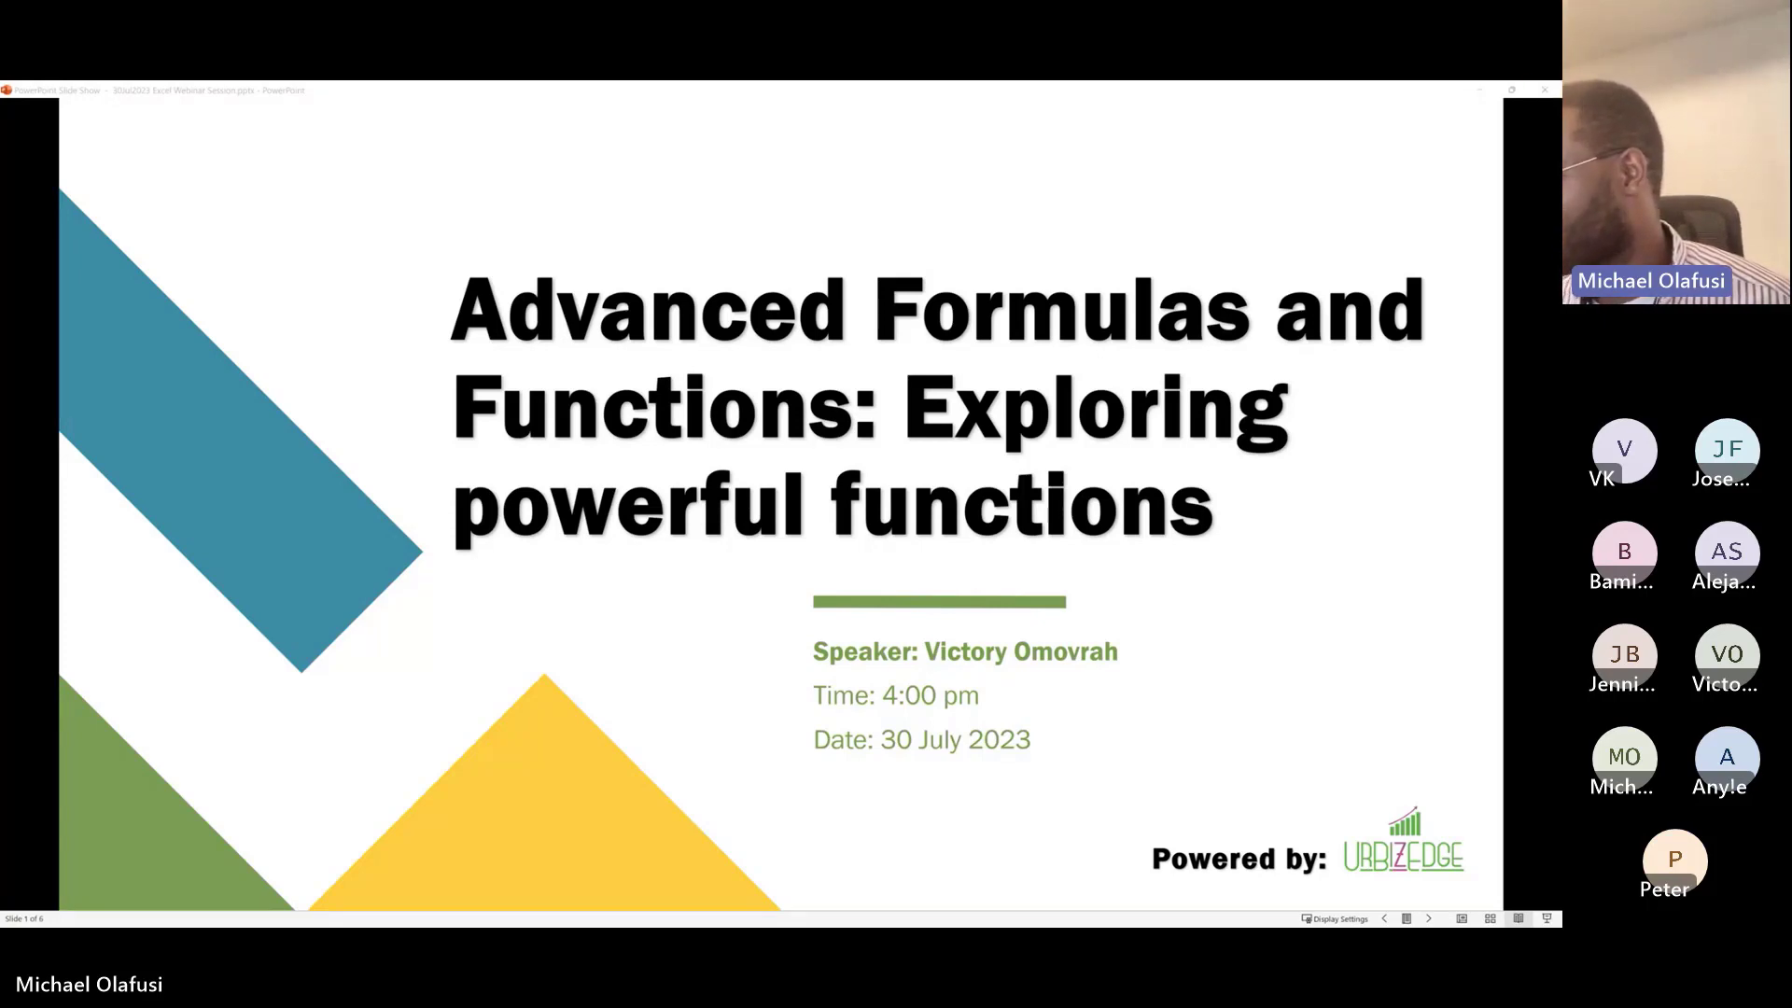
Advance the slide show from the title slide to slide 2 with the UrBizEdge and MHS Analytics logos
key(Right)
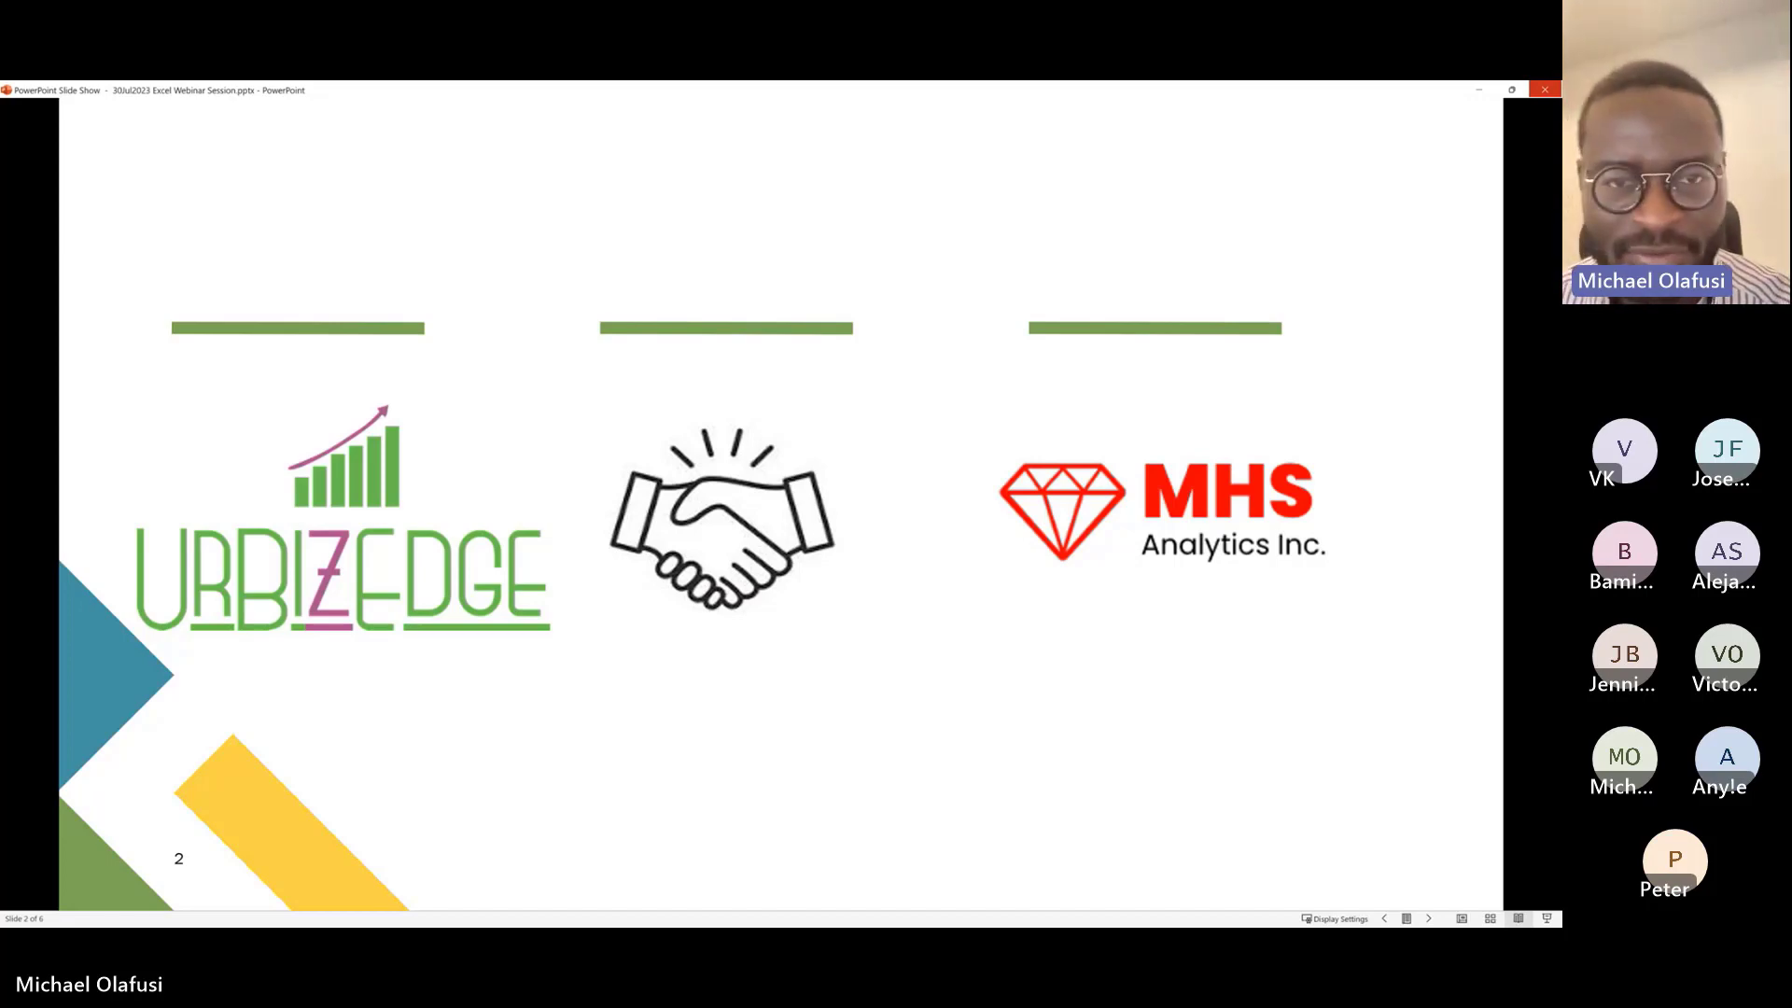
Advance to slide 3, the UrBizEdge website Featured Courses screenshot
key(Right)
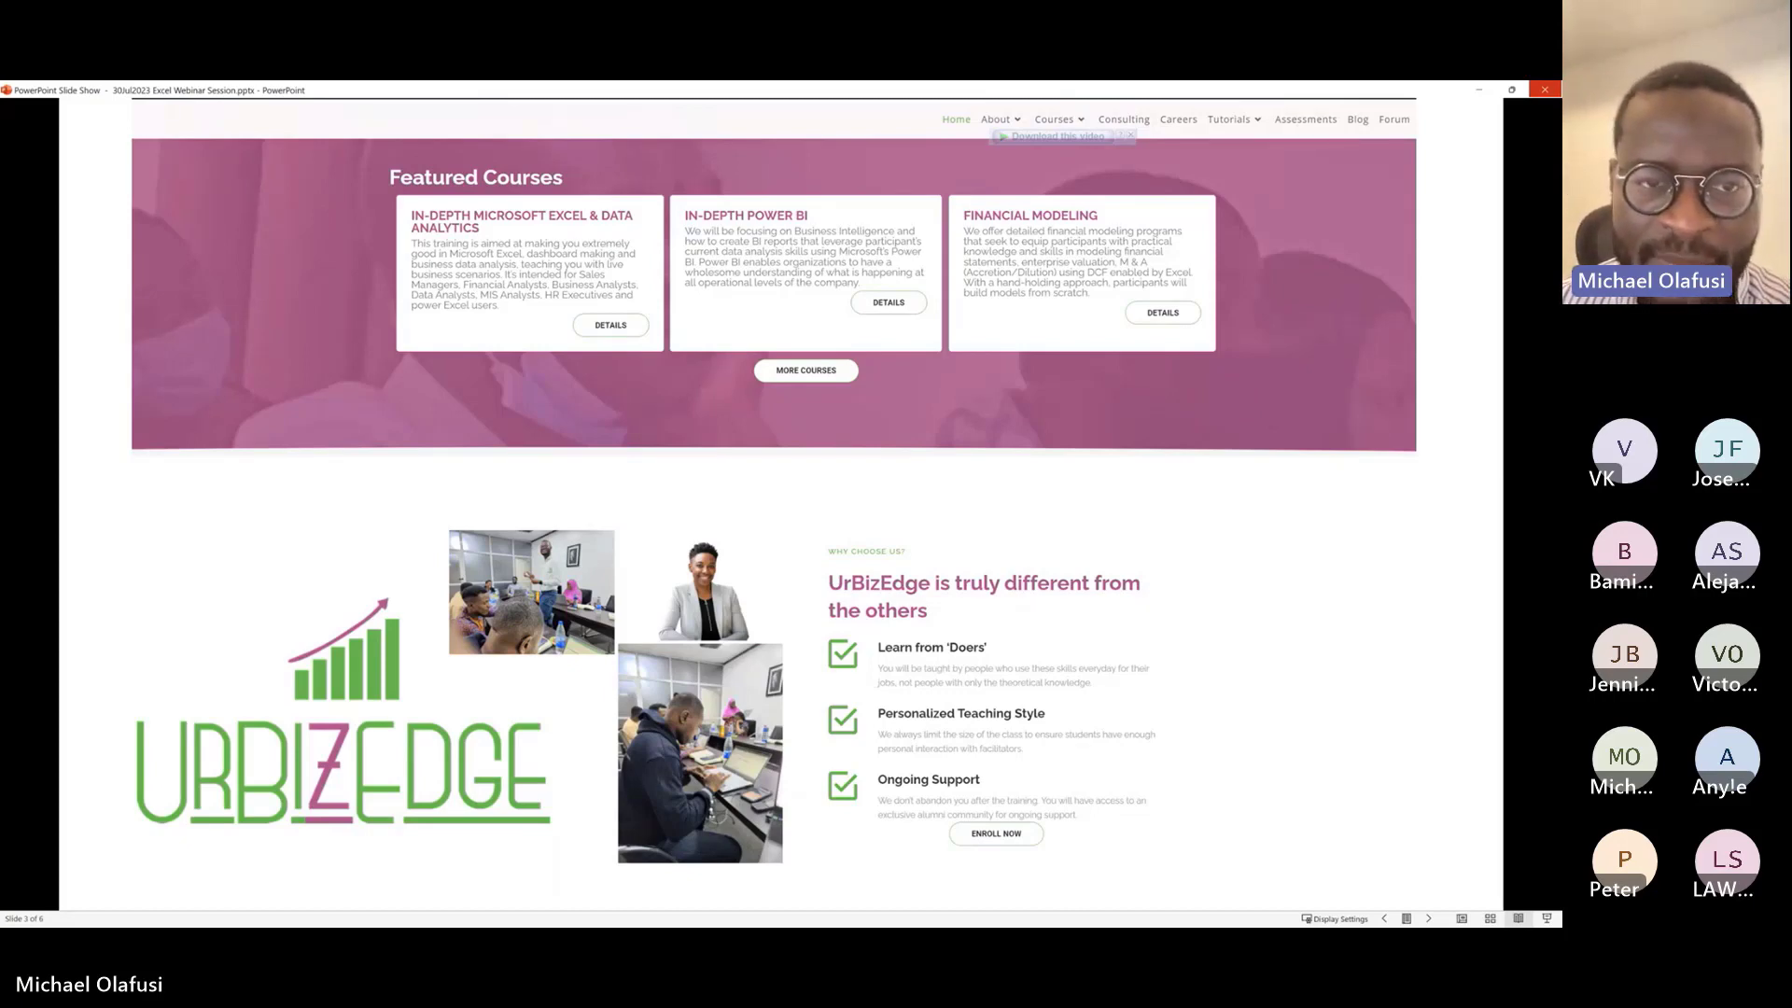
Advance to slide 4, MHS Analytics' Excel, Big Data Analytics and Power BI courses
key(Right)
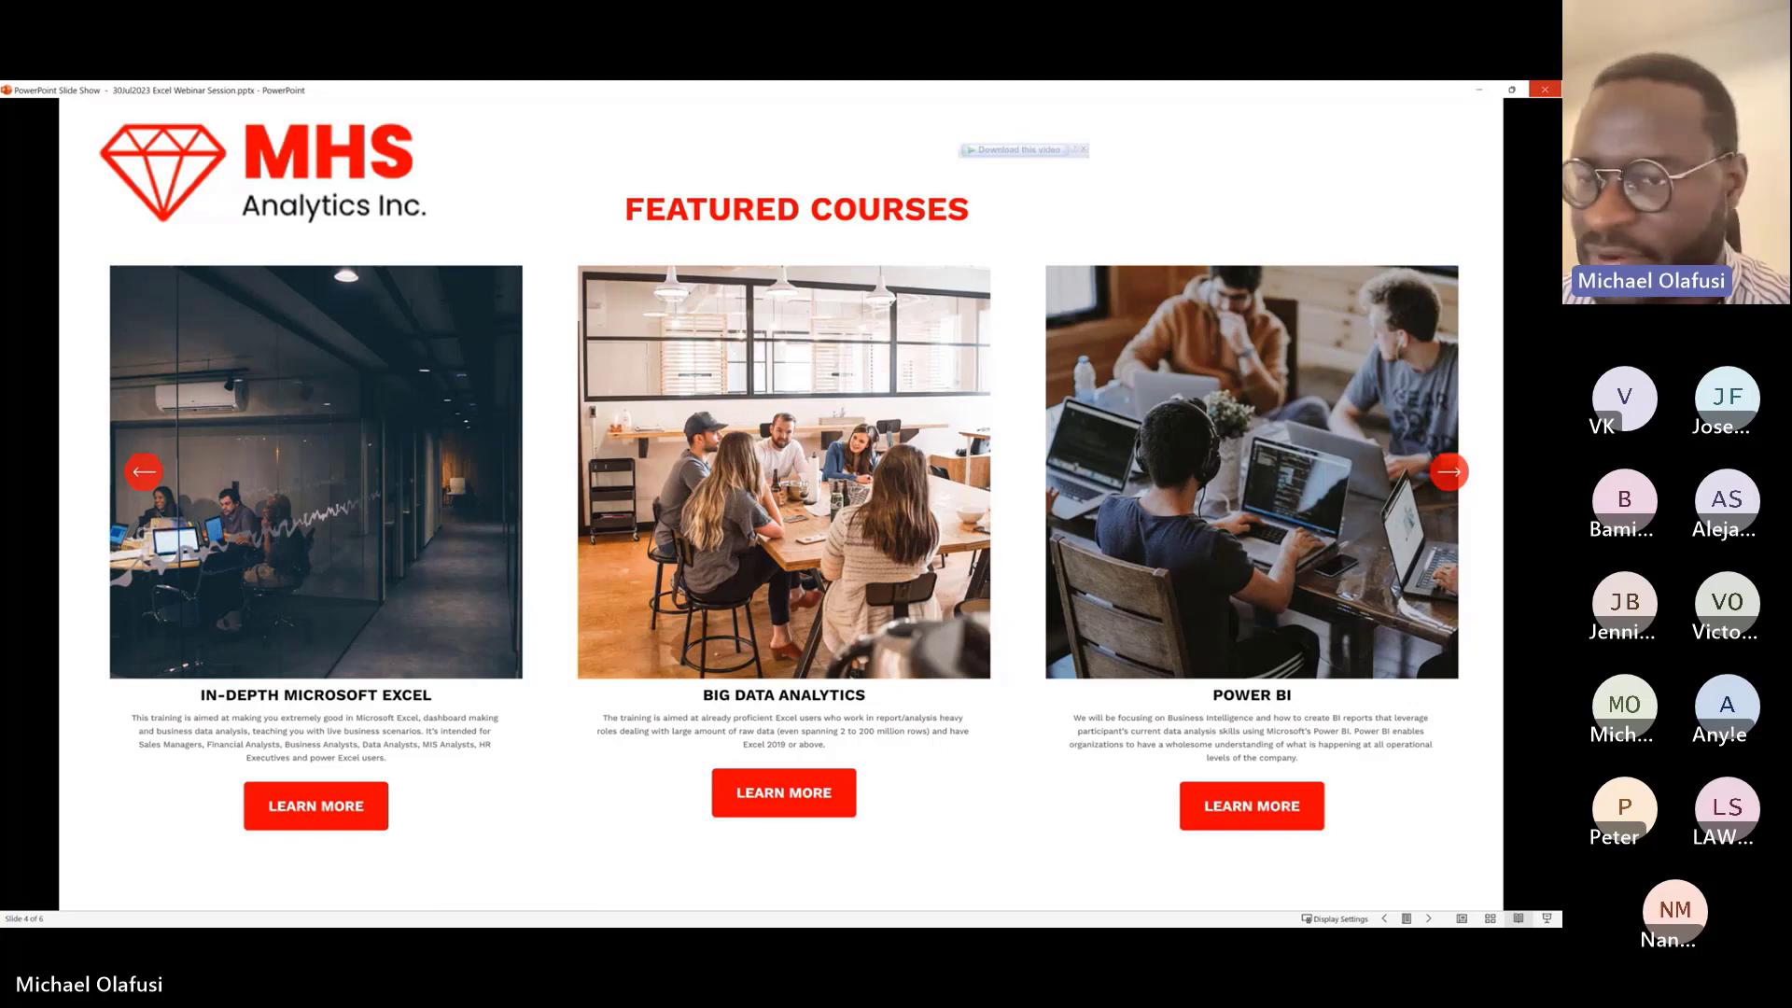
Advance the slide show to the speaker introduction slide
key(Right)
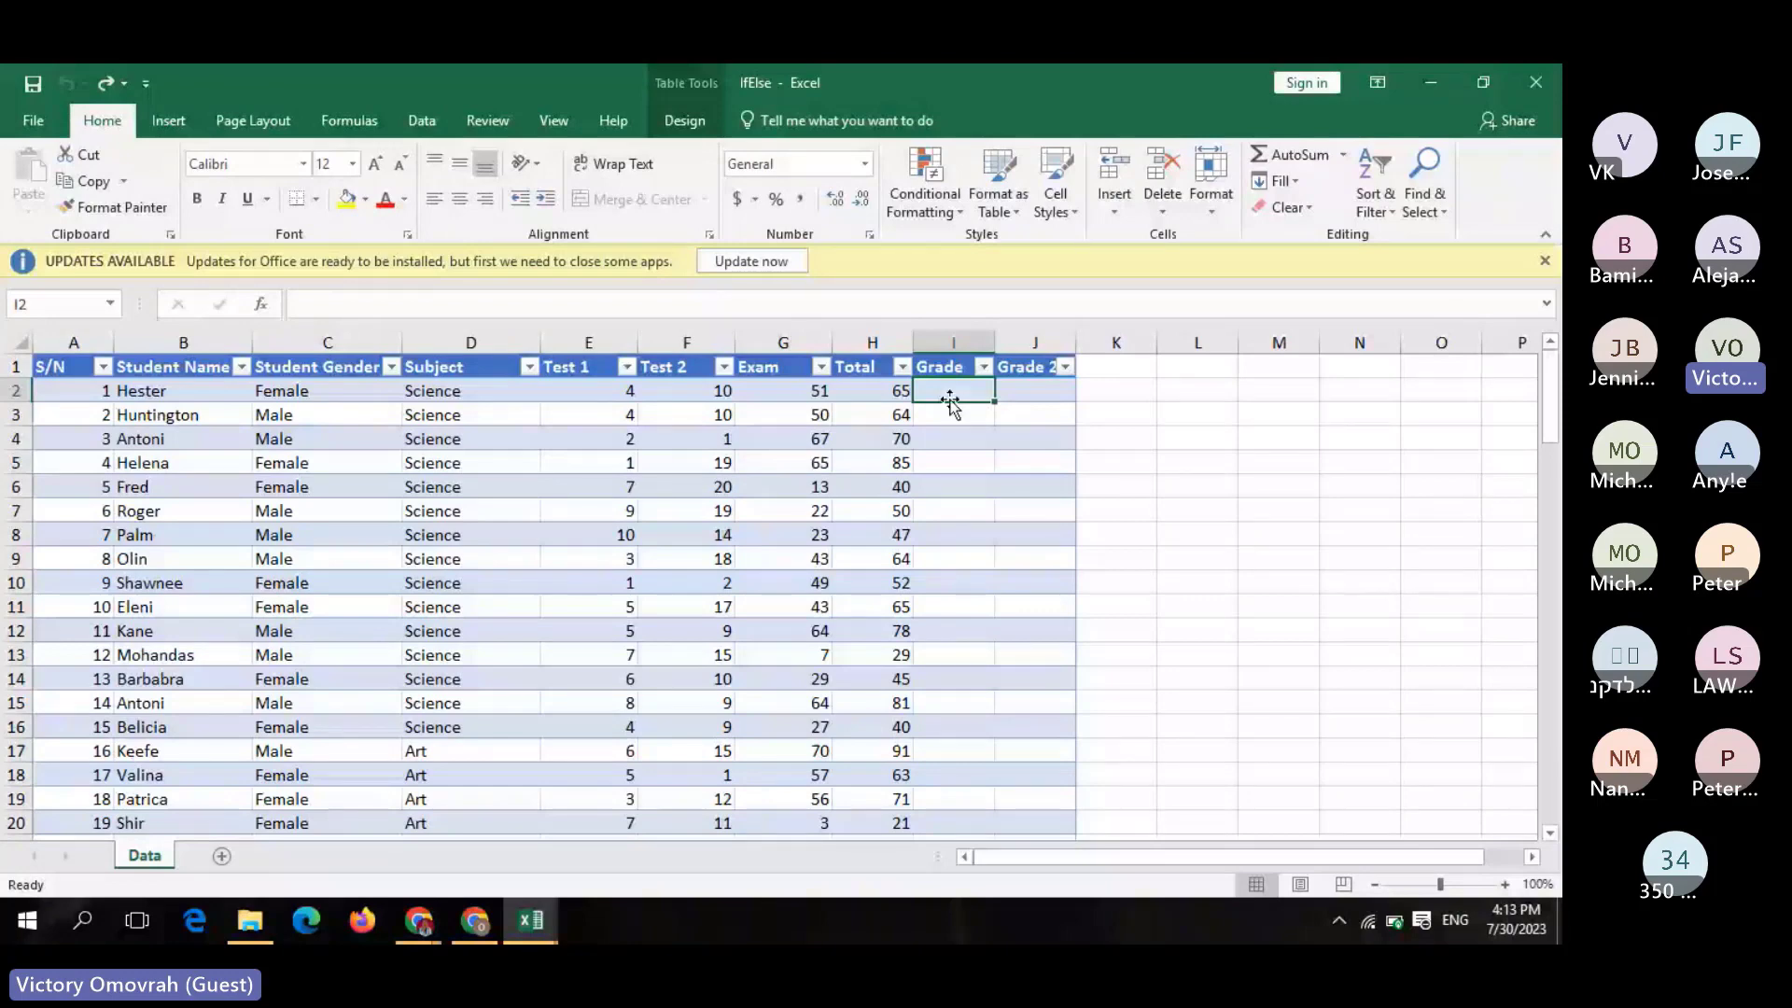
Bring the Microsoft Teams meeting in Chrome to the front from the taskbar
click(483, 924)
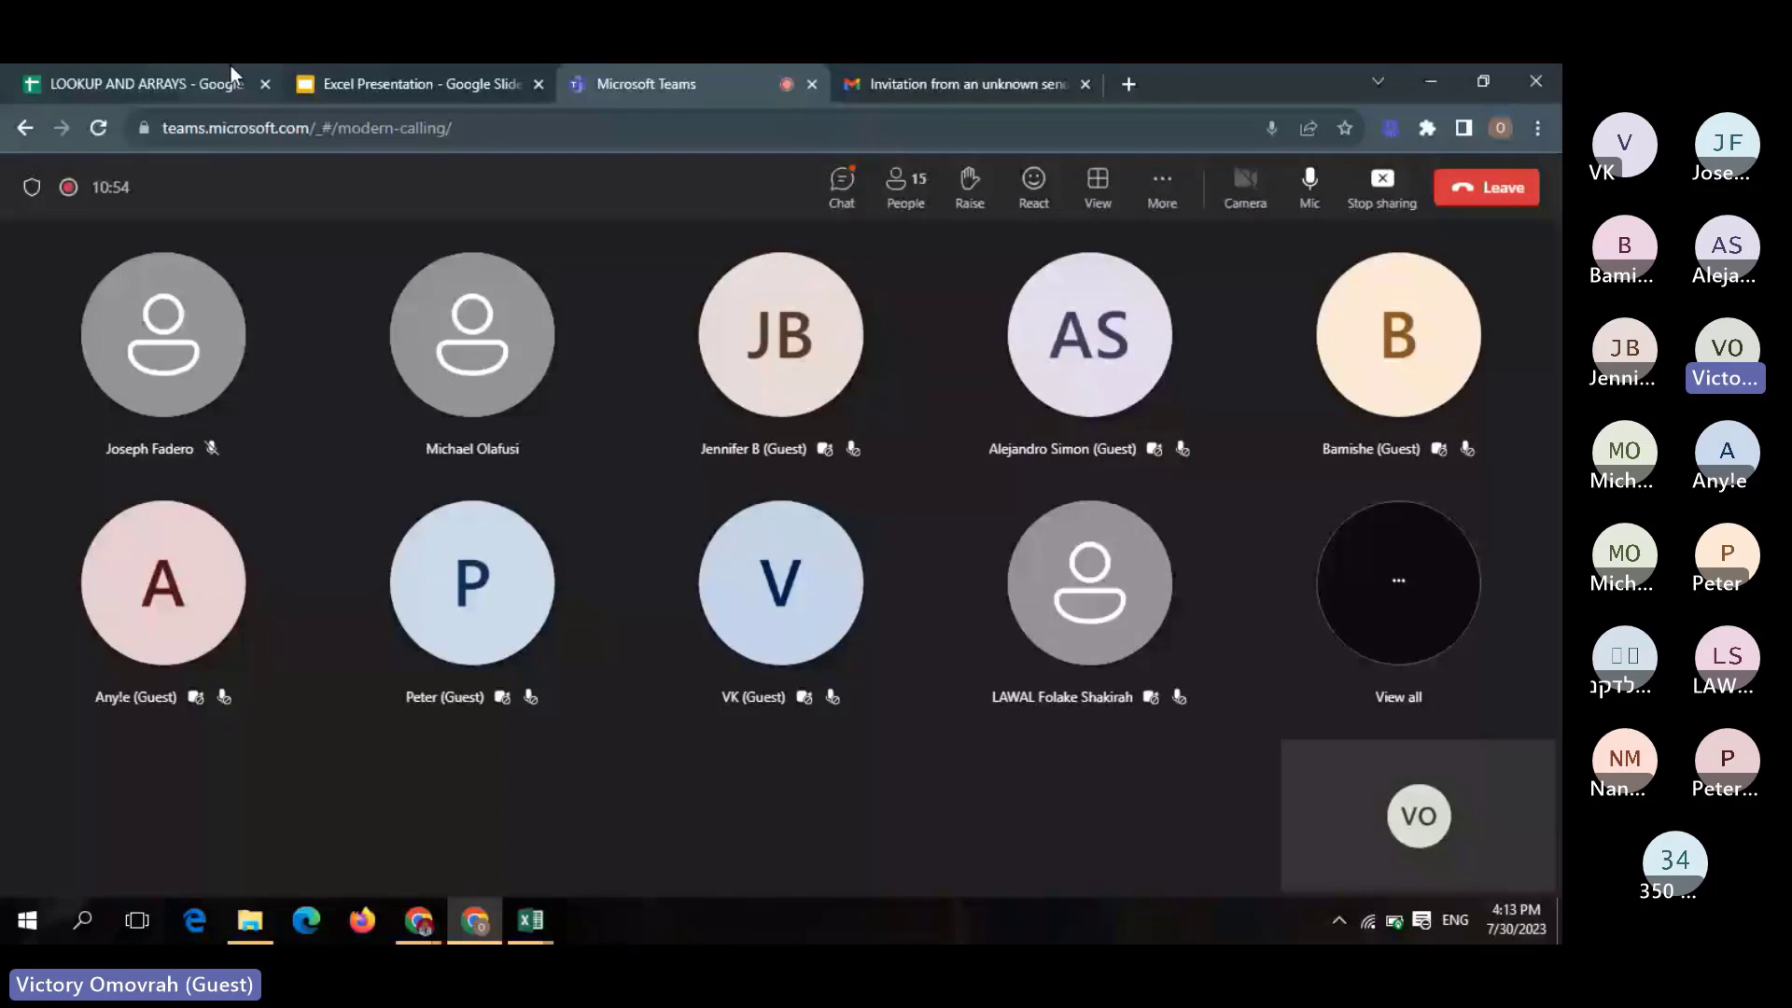
Show the Excel Presentation Google Slides tab at the IFs slide
click(411, 84)
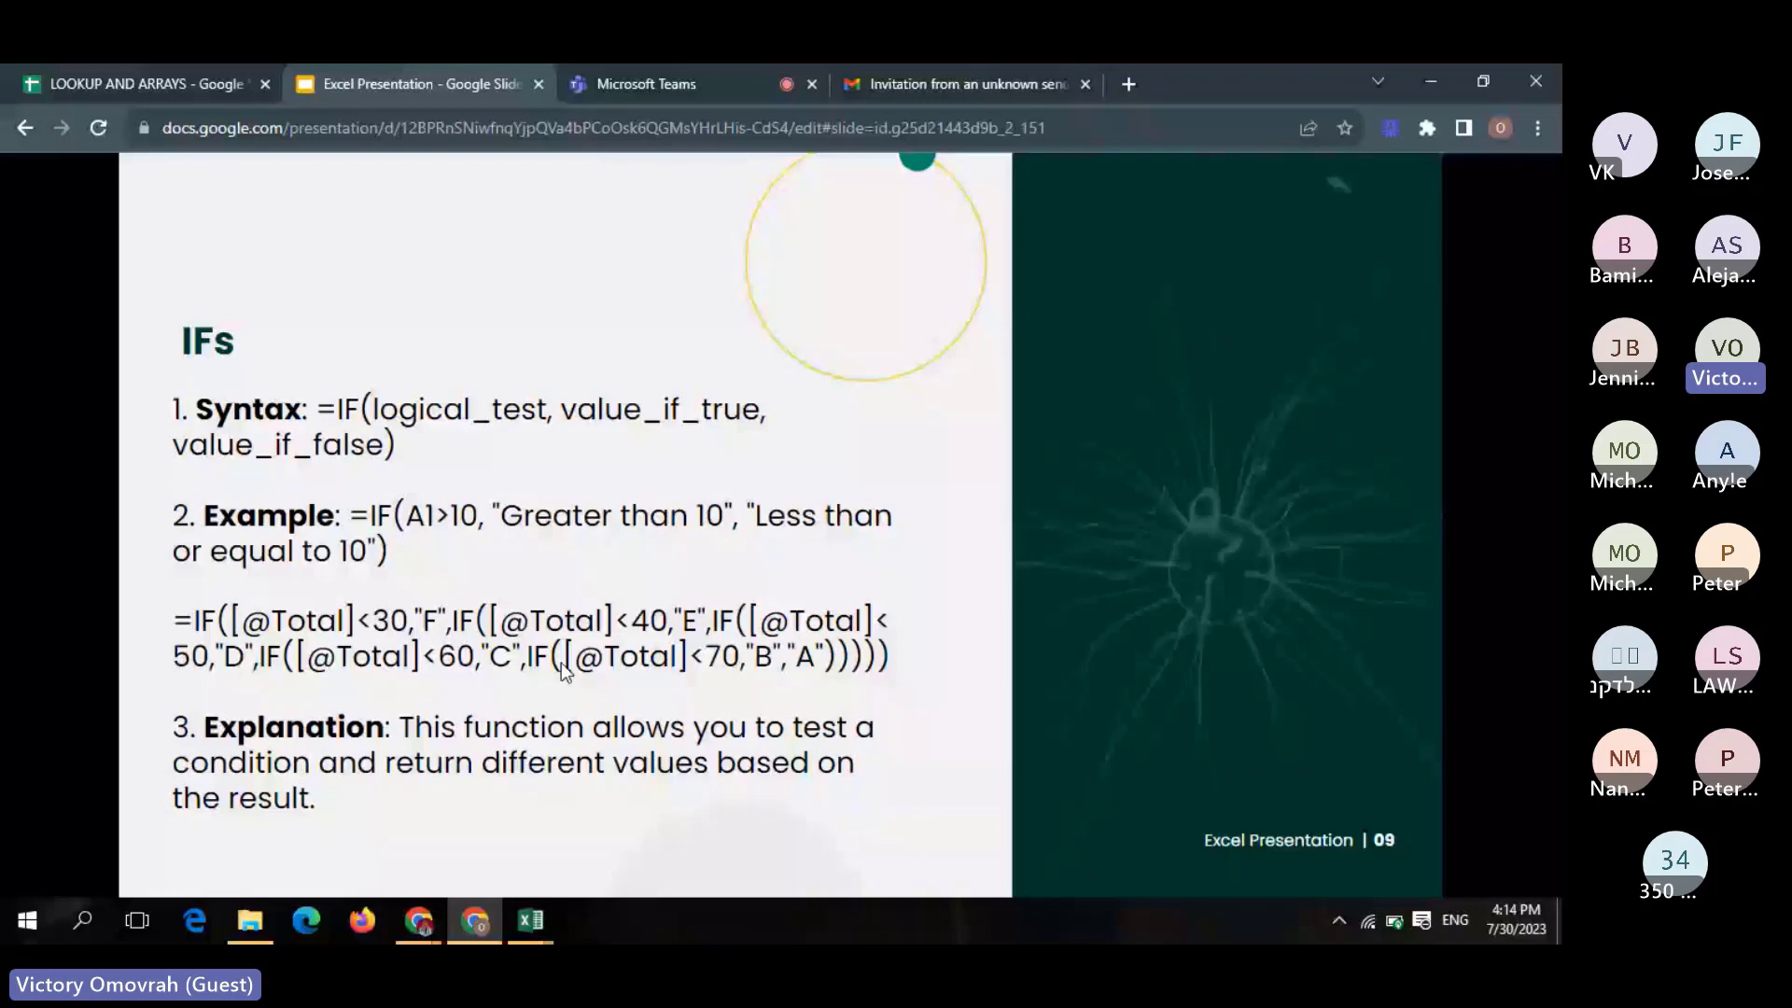
Switch from Chrome back to the IfElse workbook in Excel
key(alt+Tab)
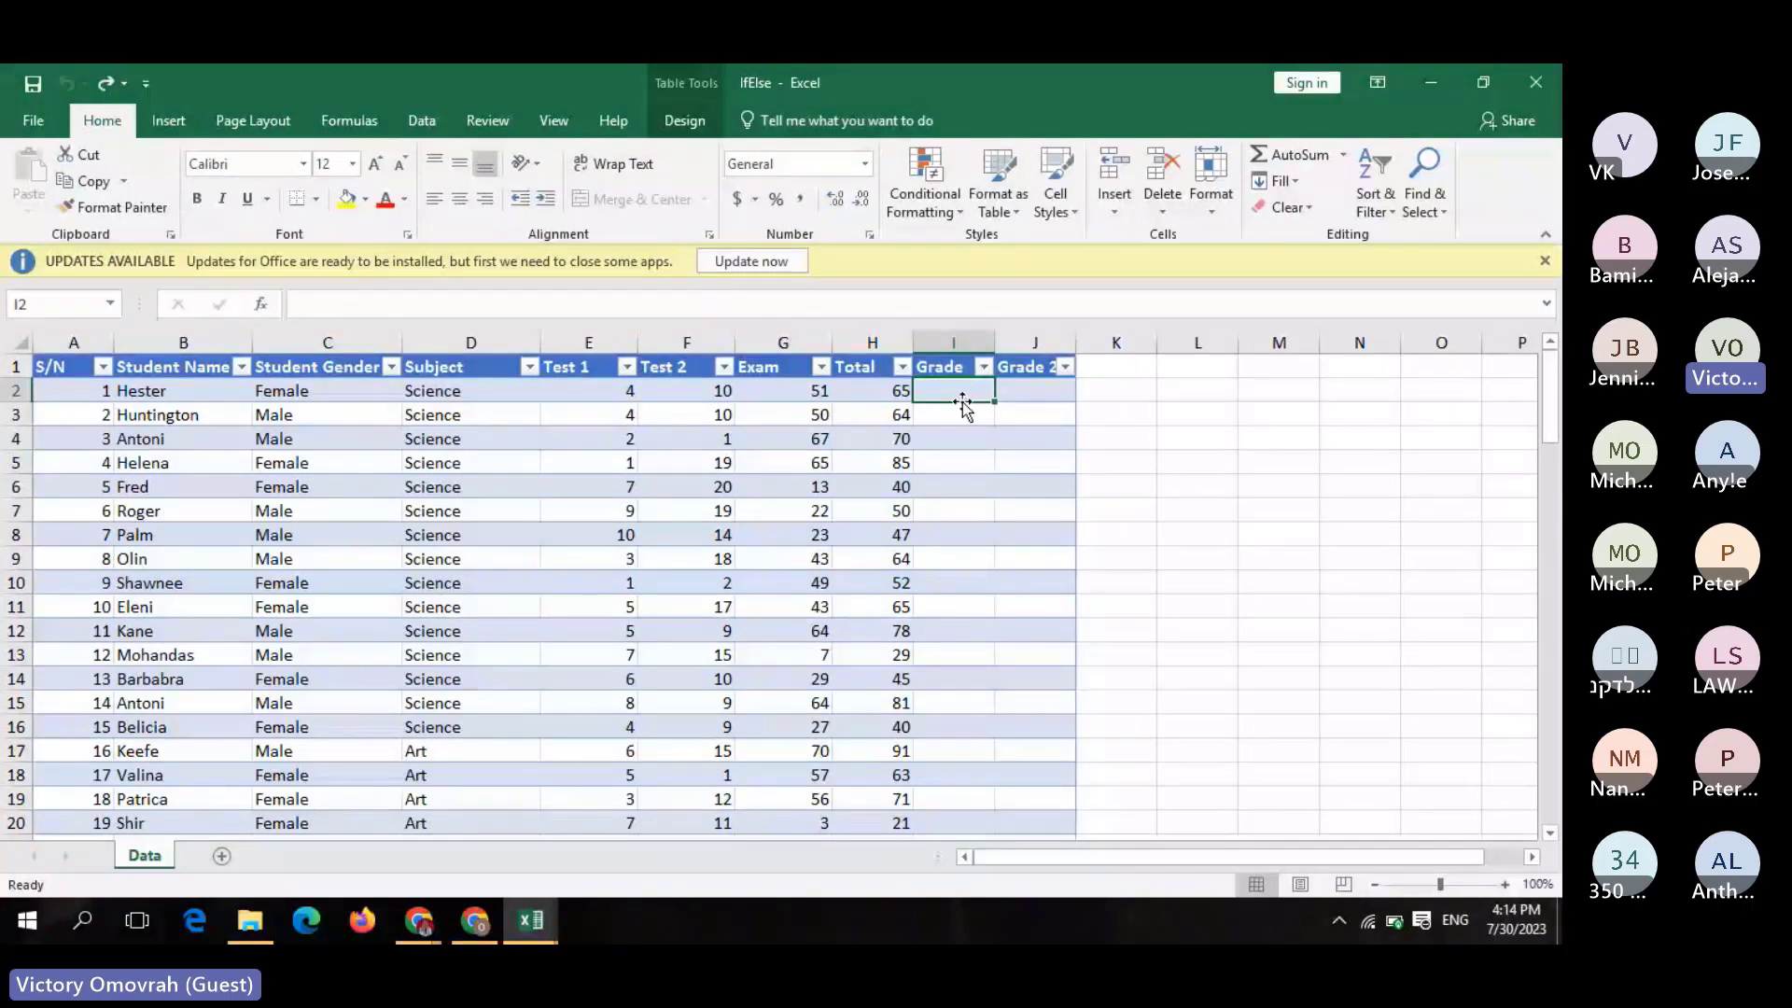
text(=if)
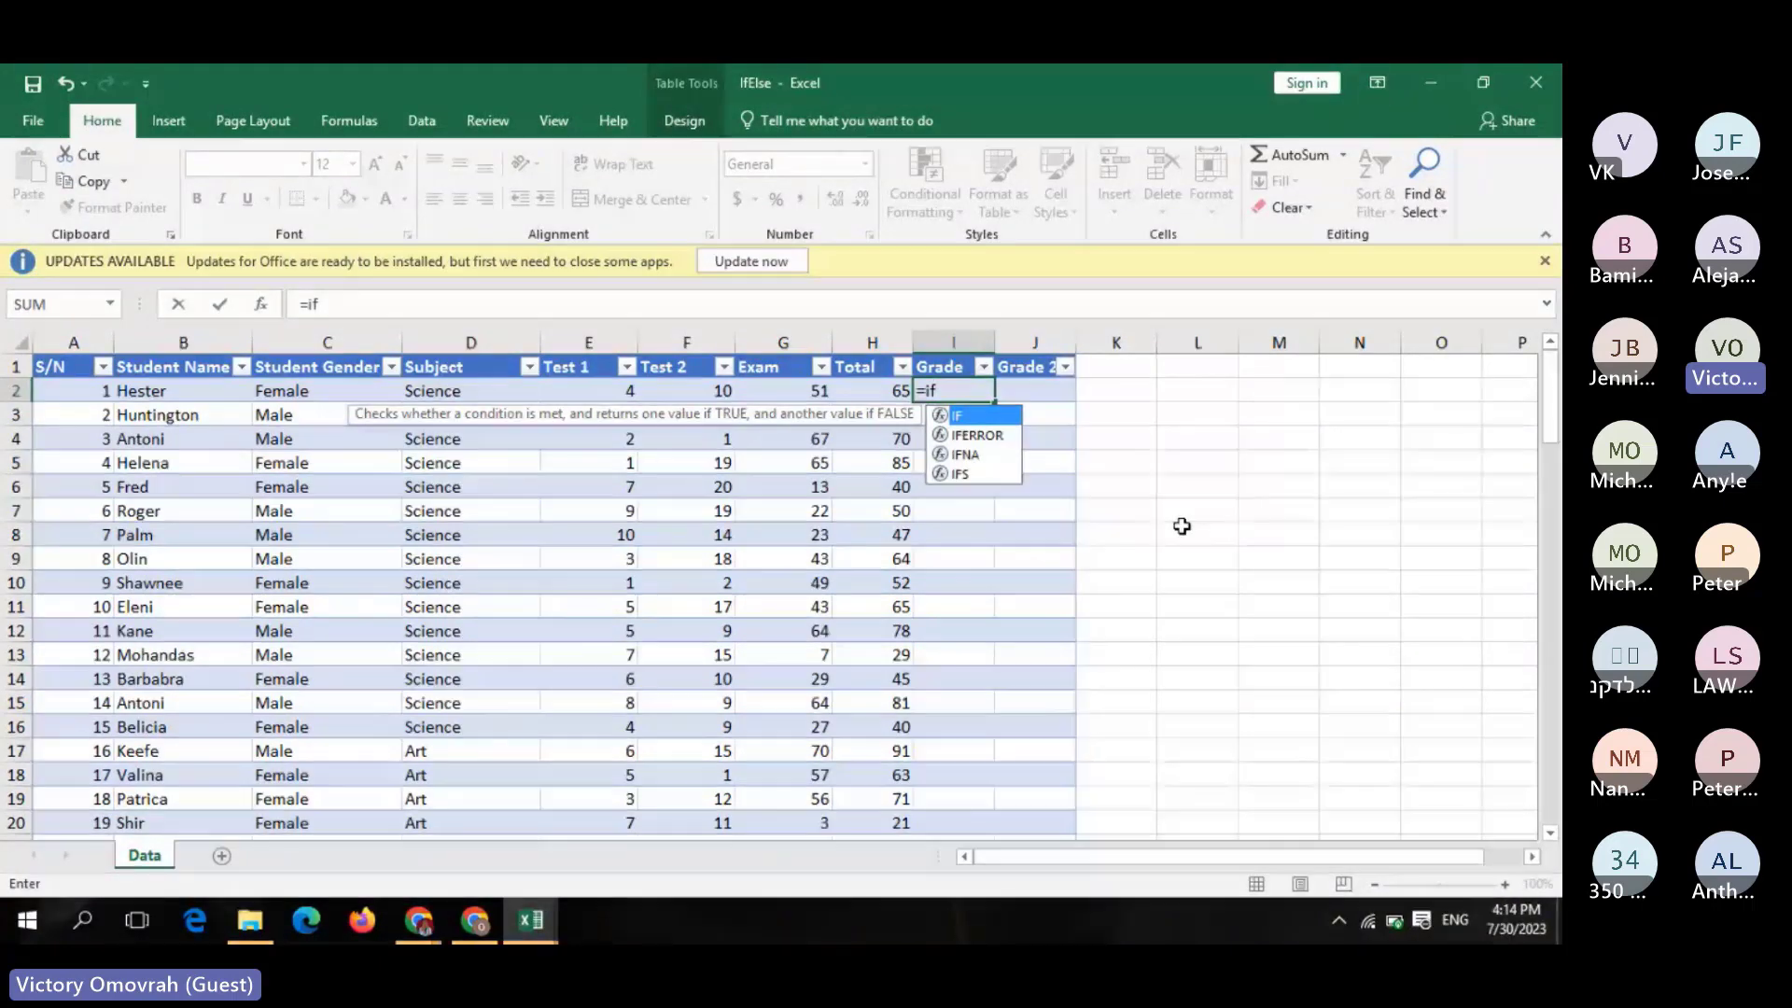
key(Tab)
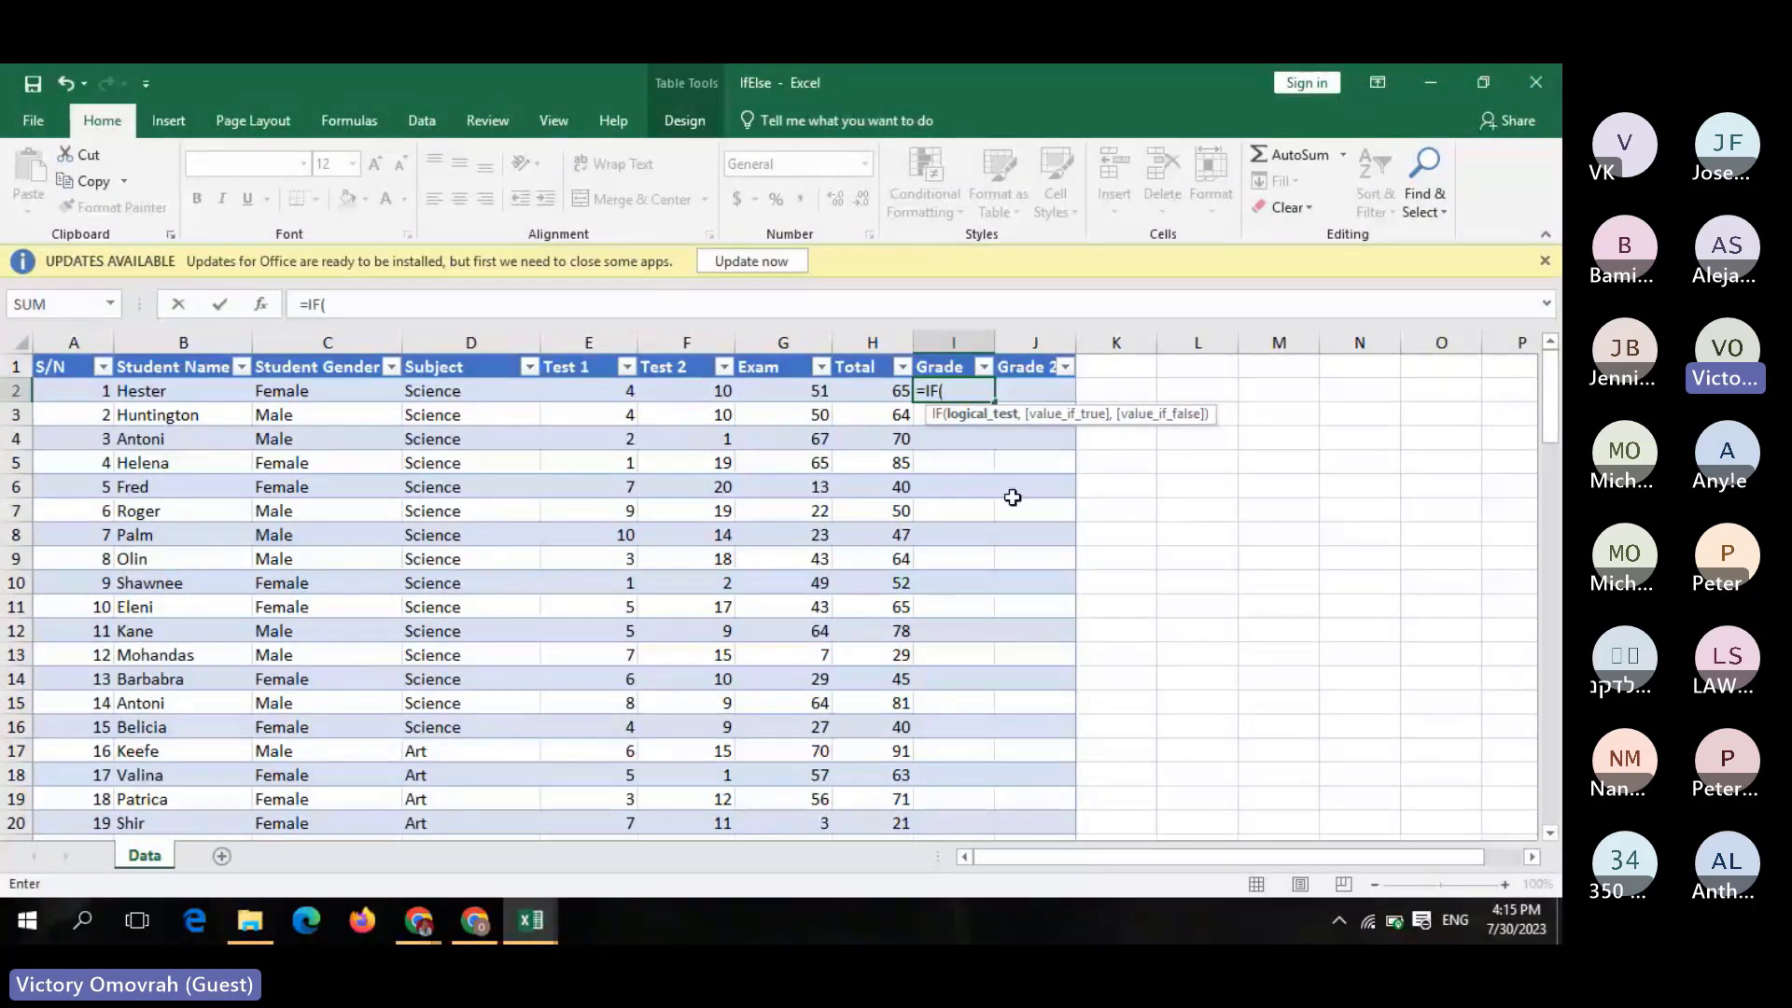
click(888, 396)
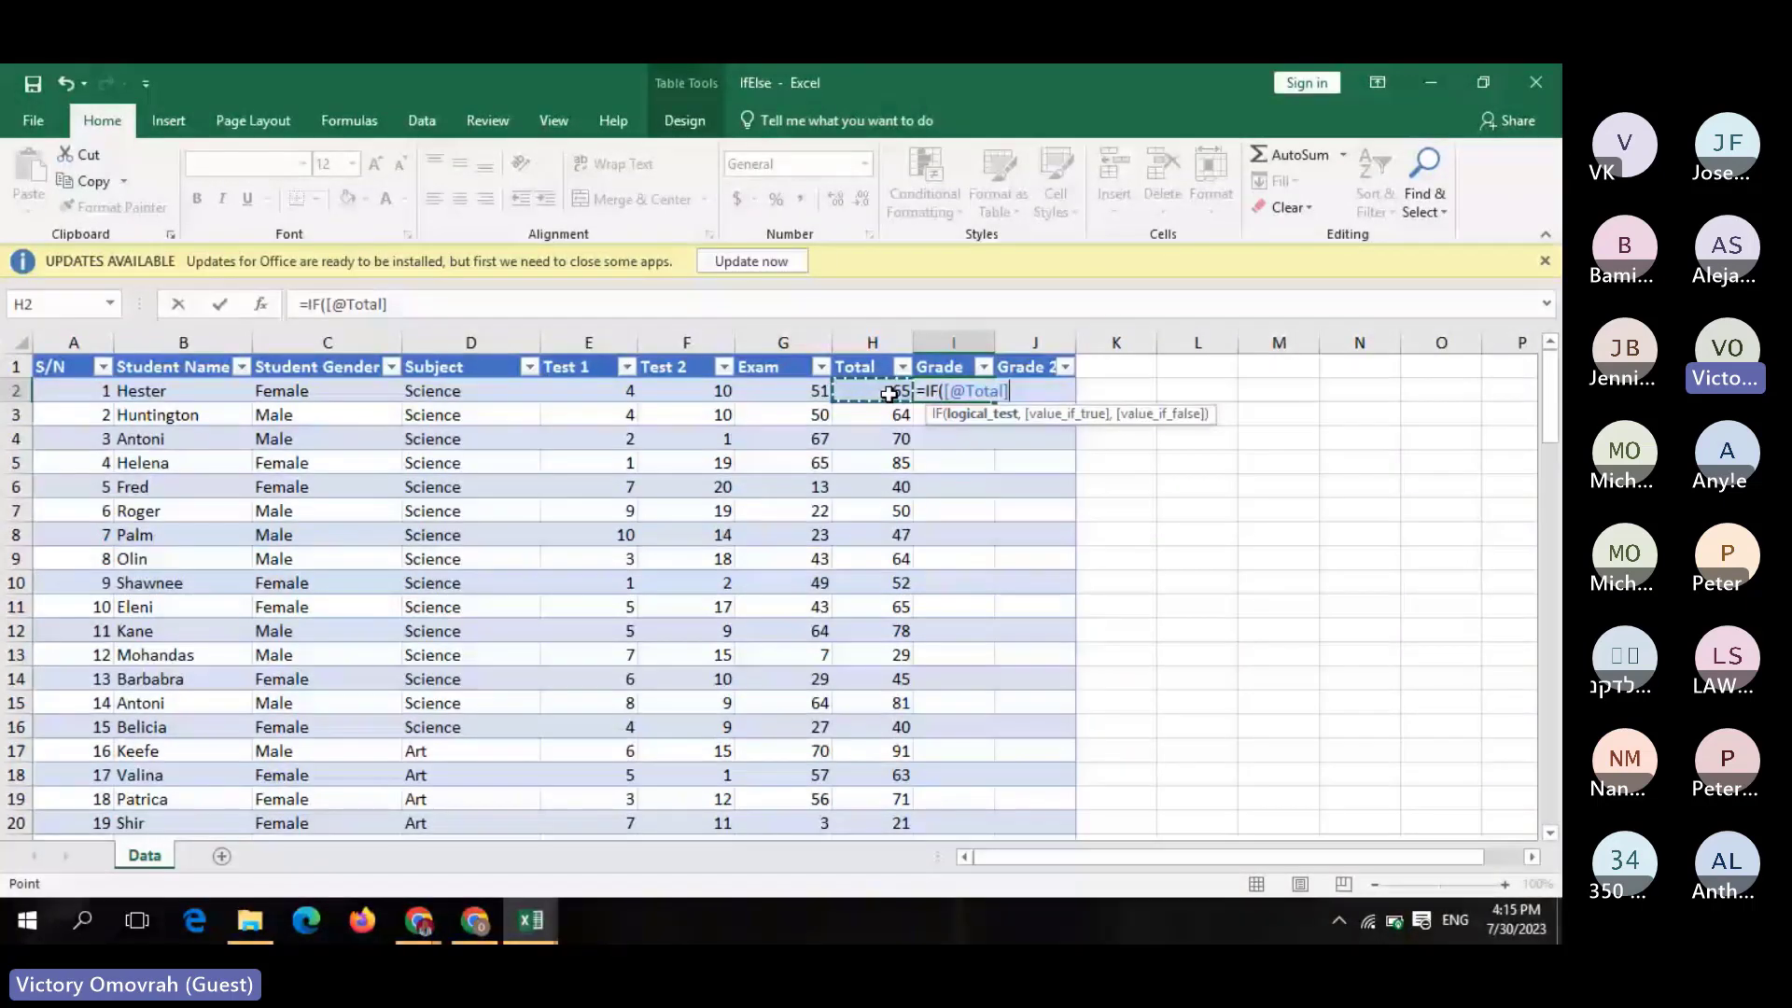
text(<50)
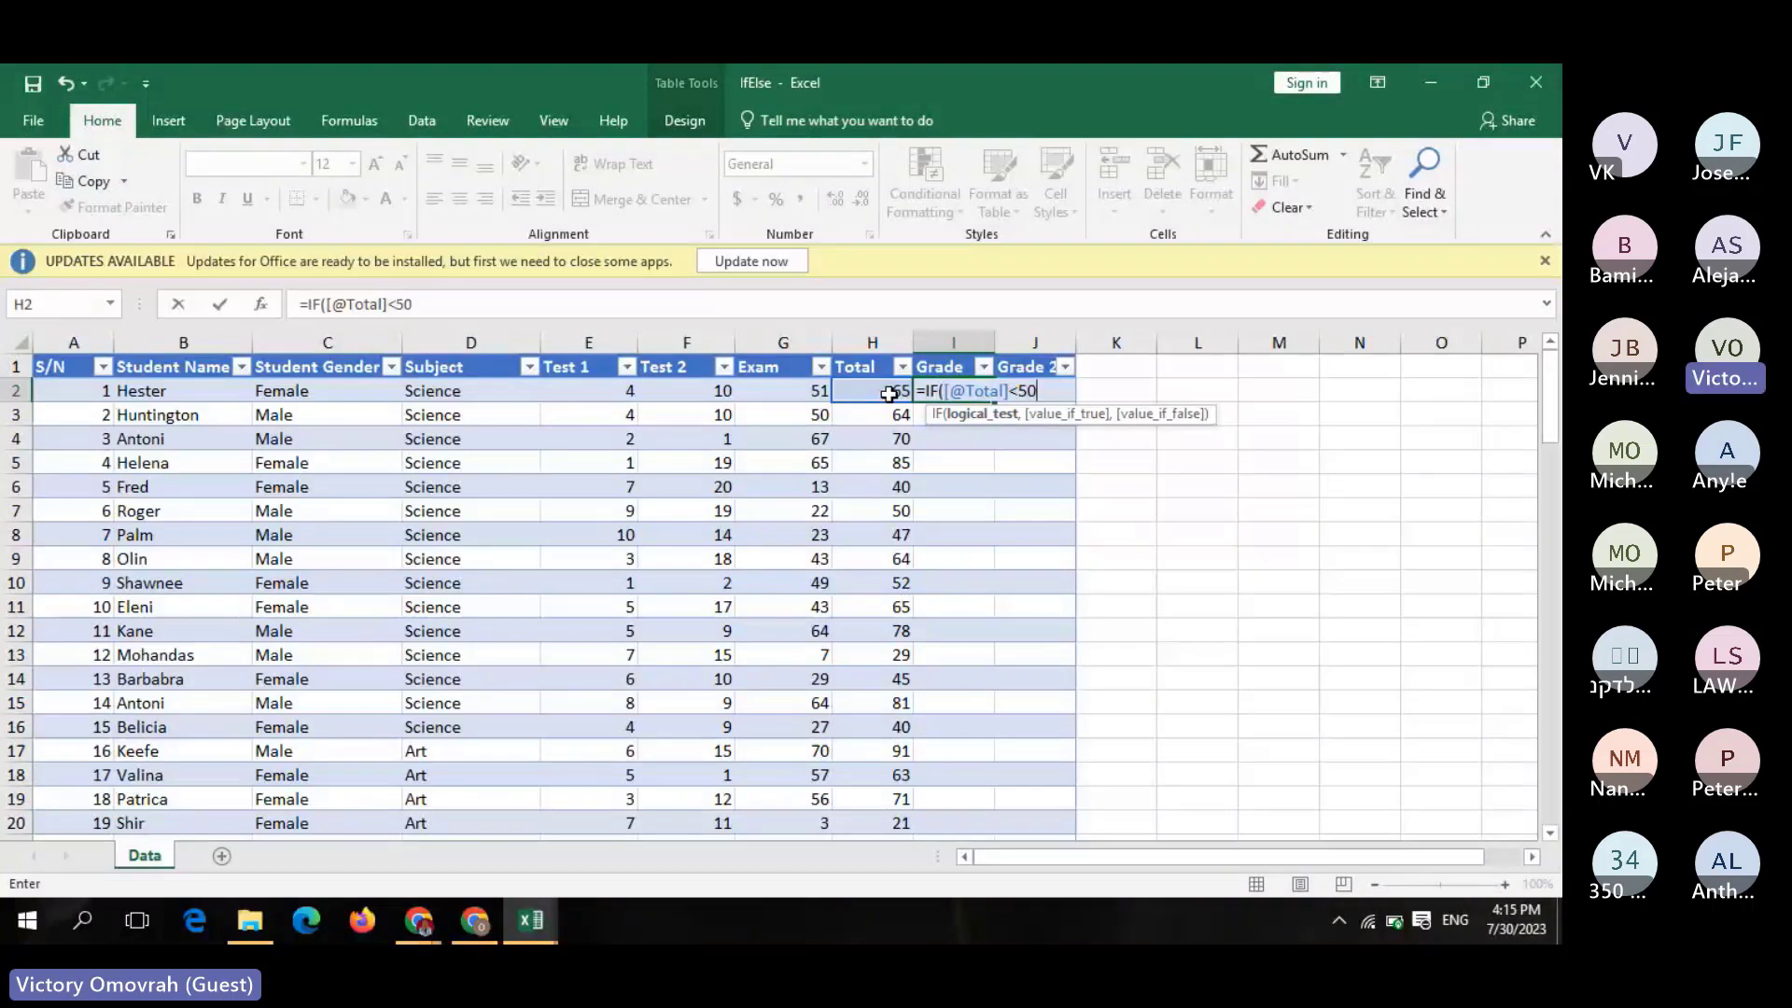
text(,)
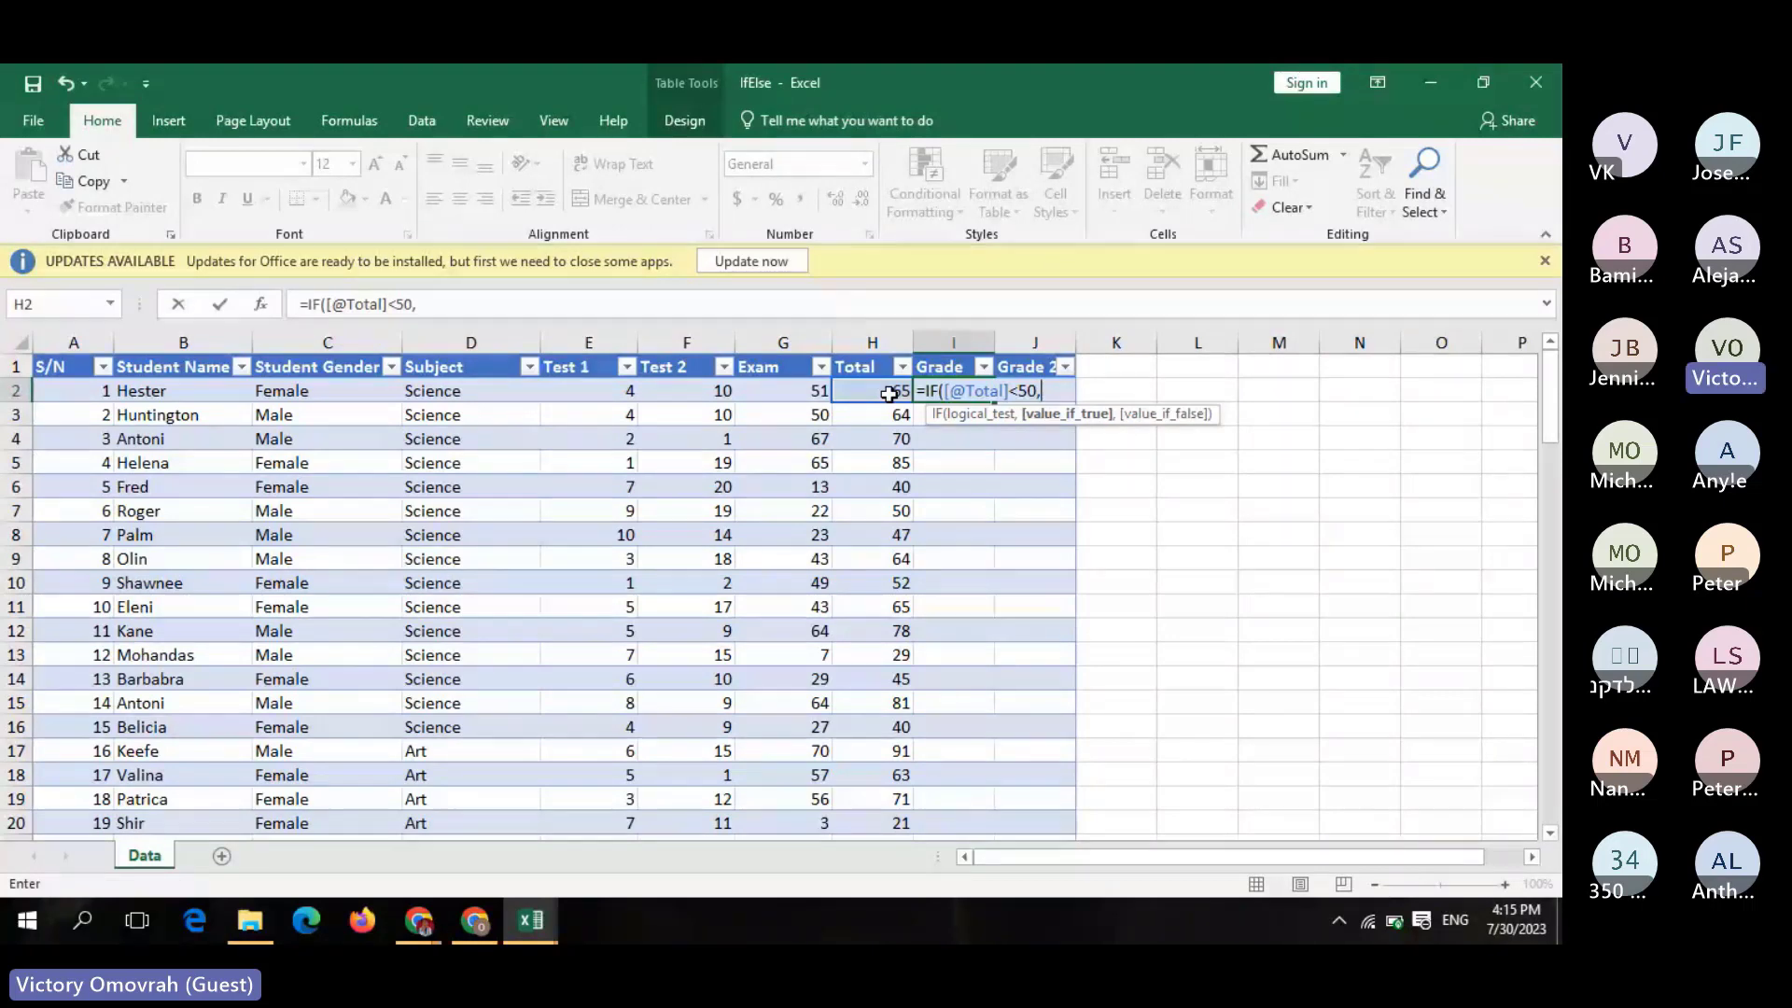
text("Greater)
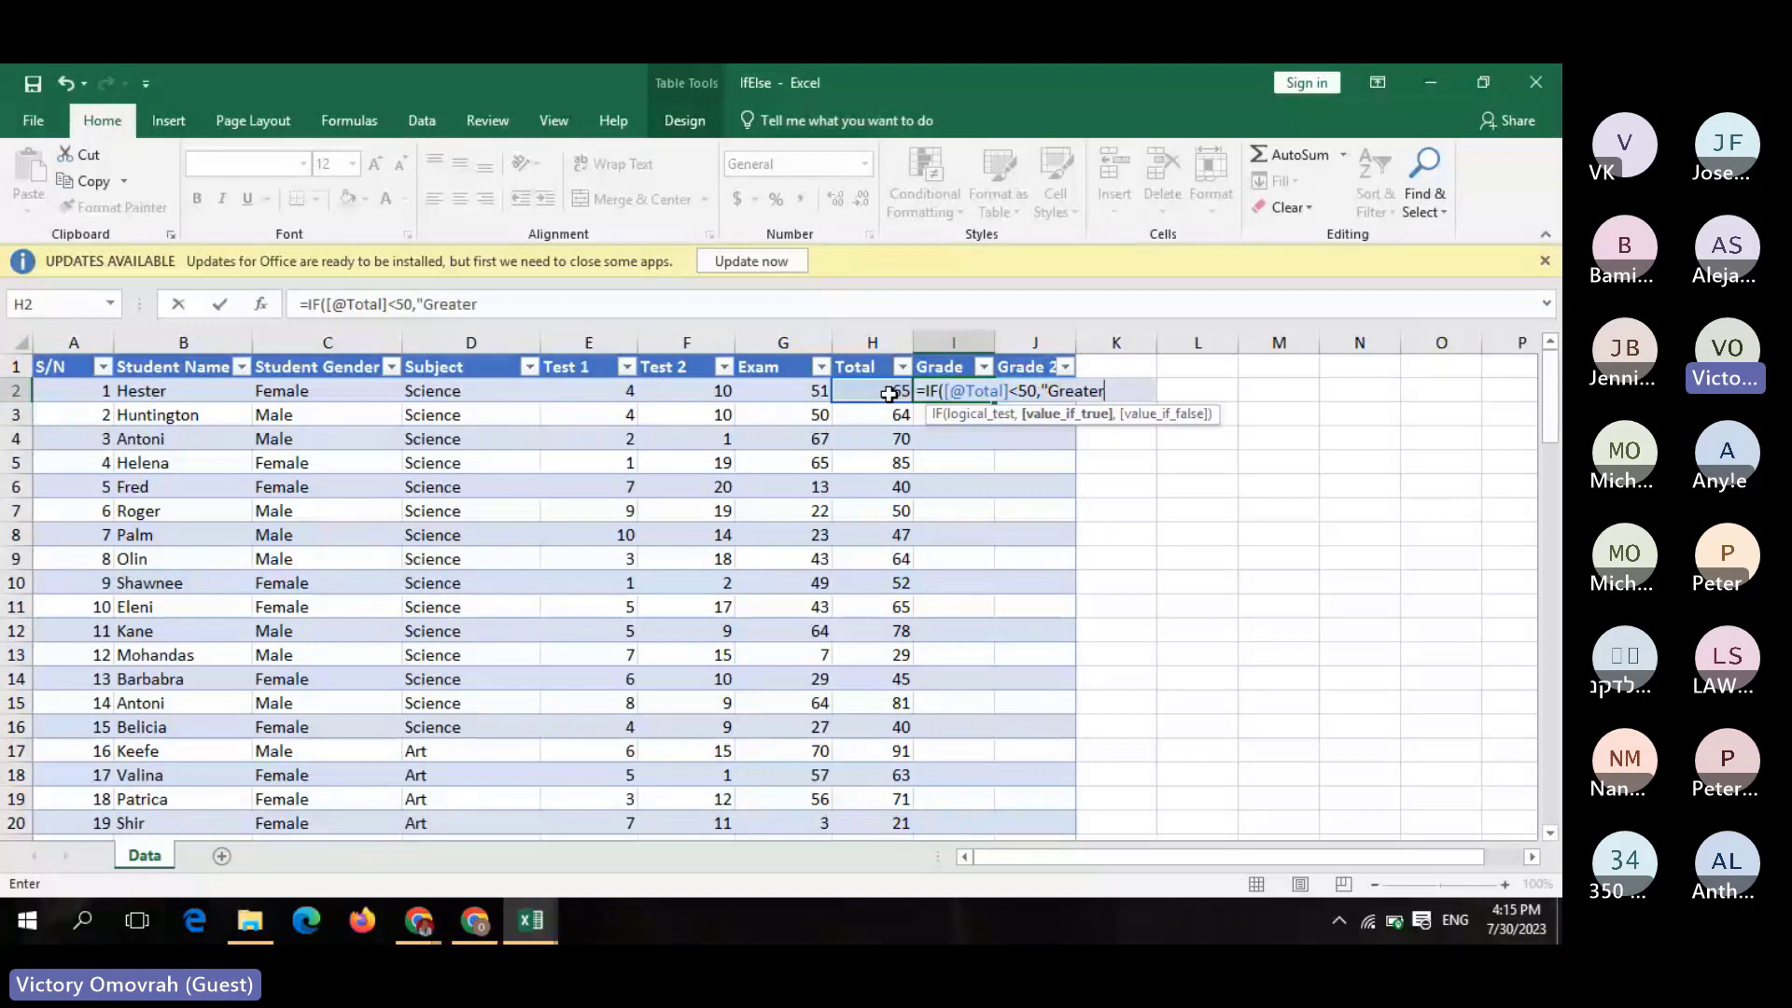
text( than)
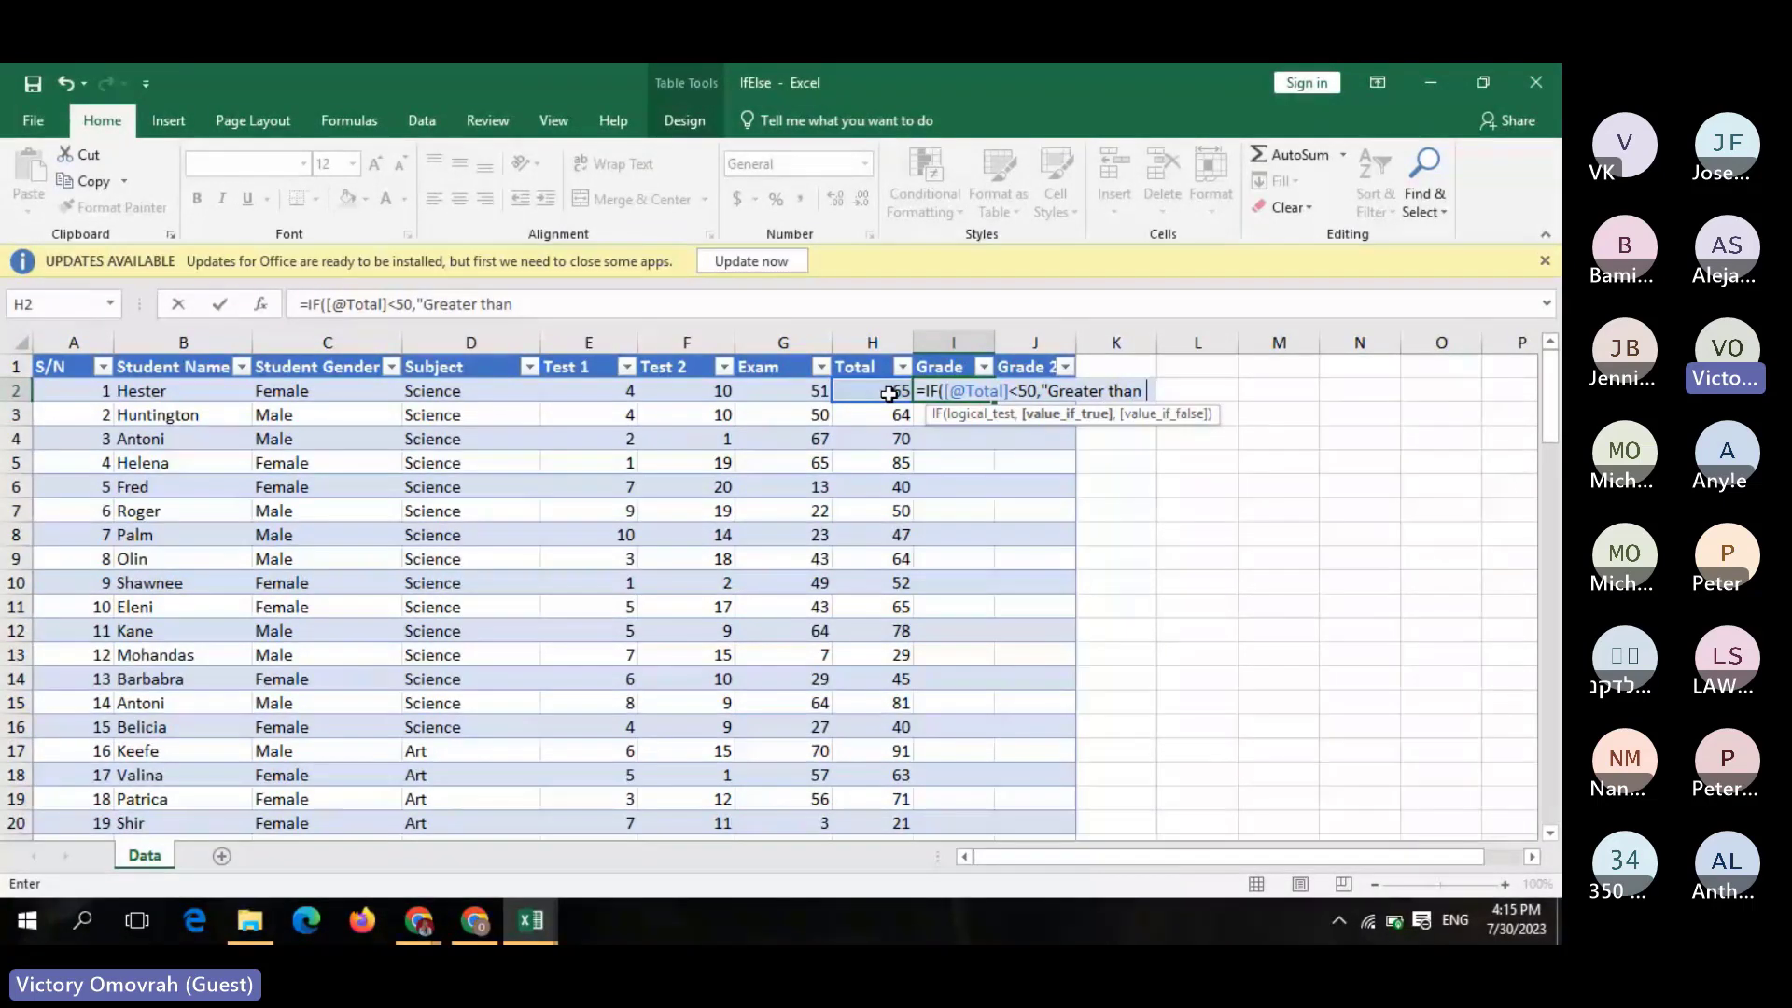
text( 50")
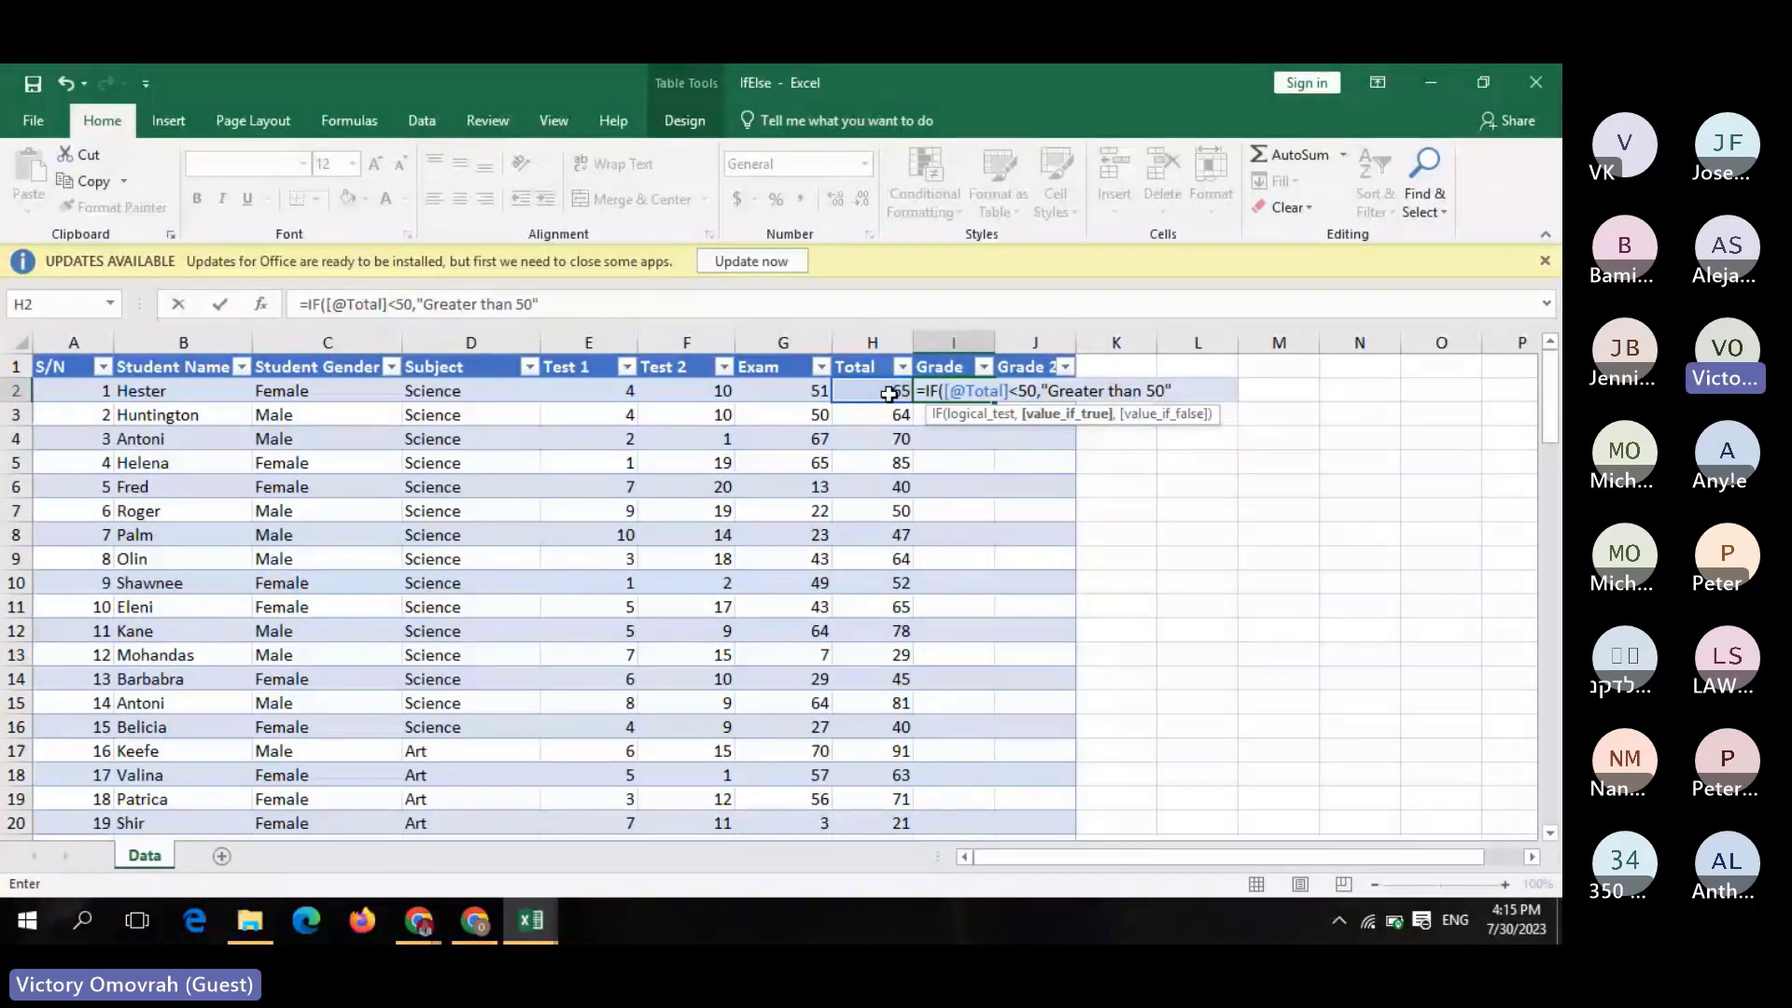
text(,)
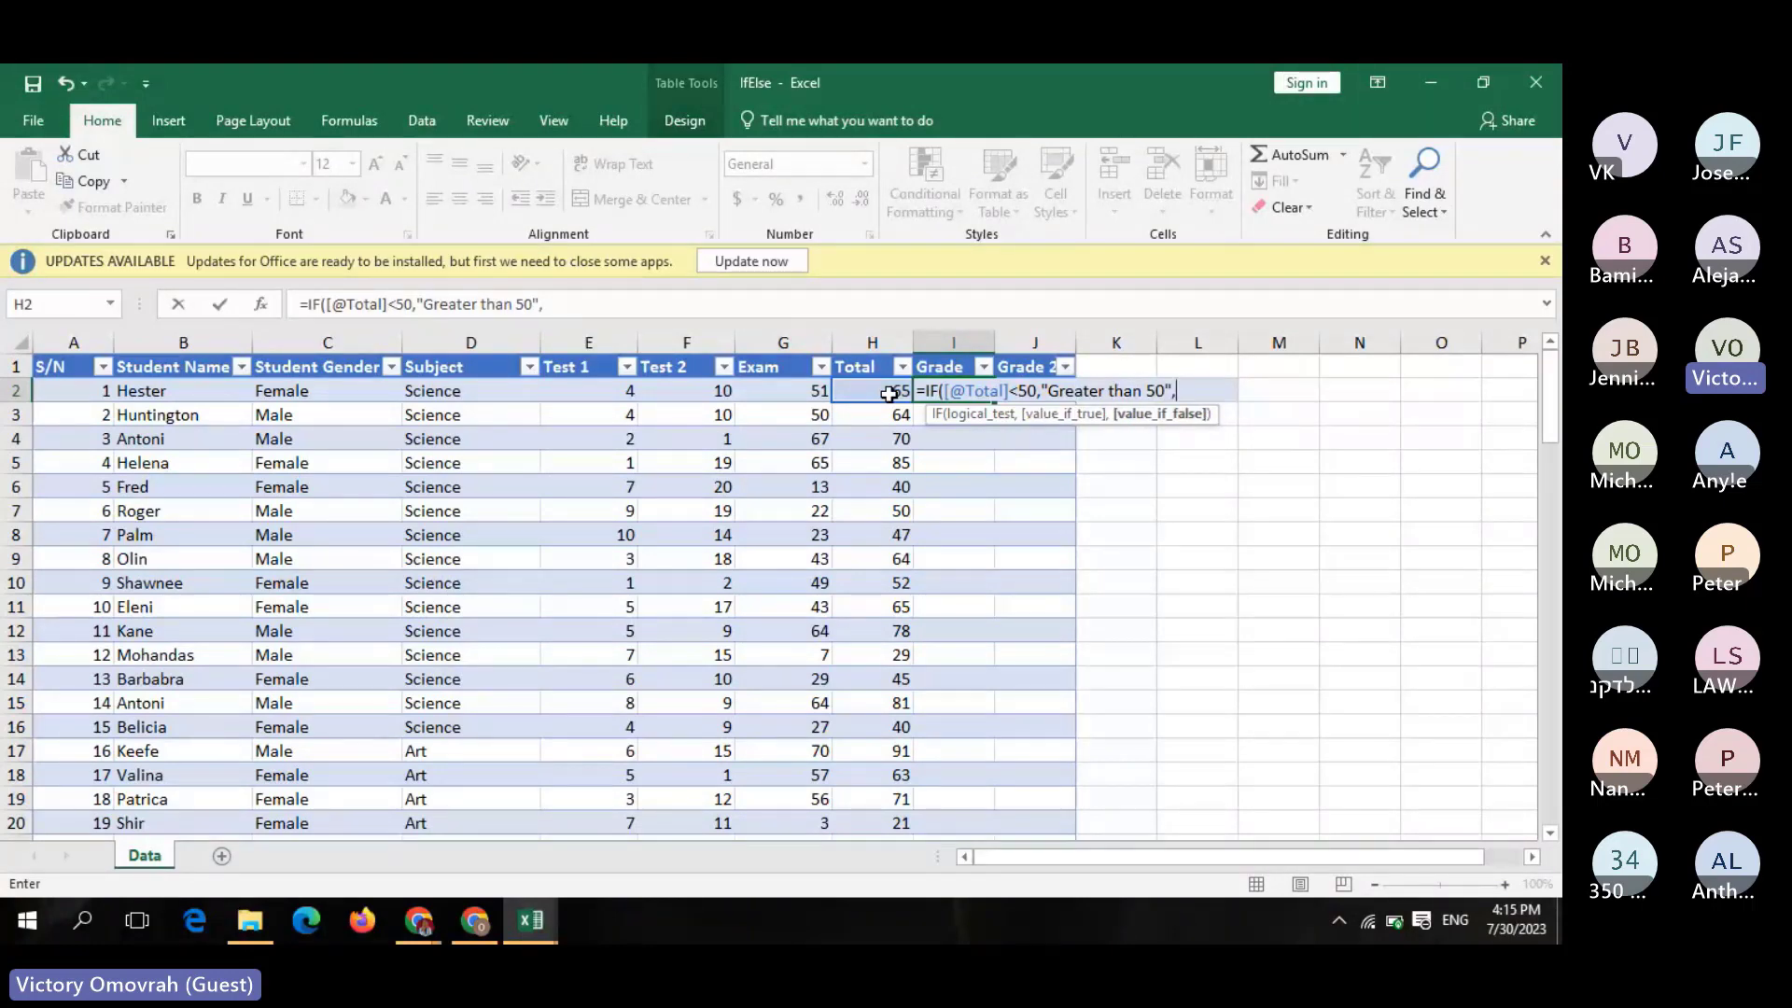
text("Lesser t)
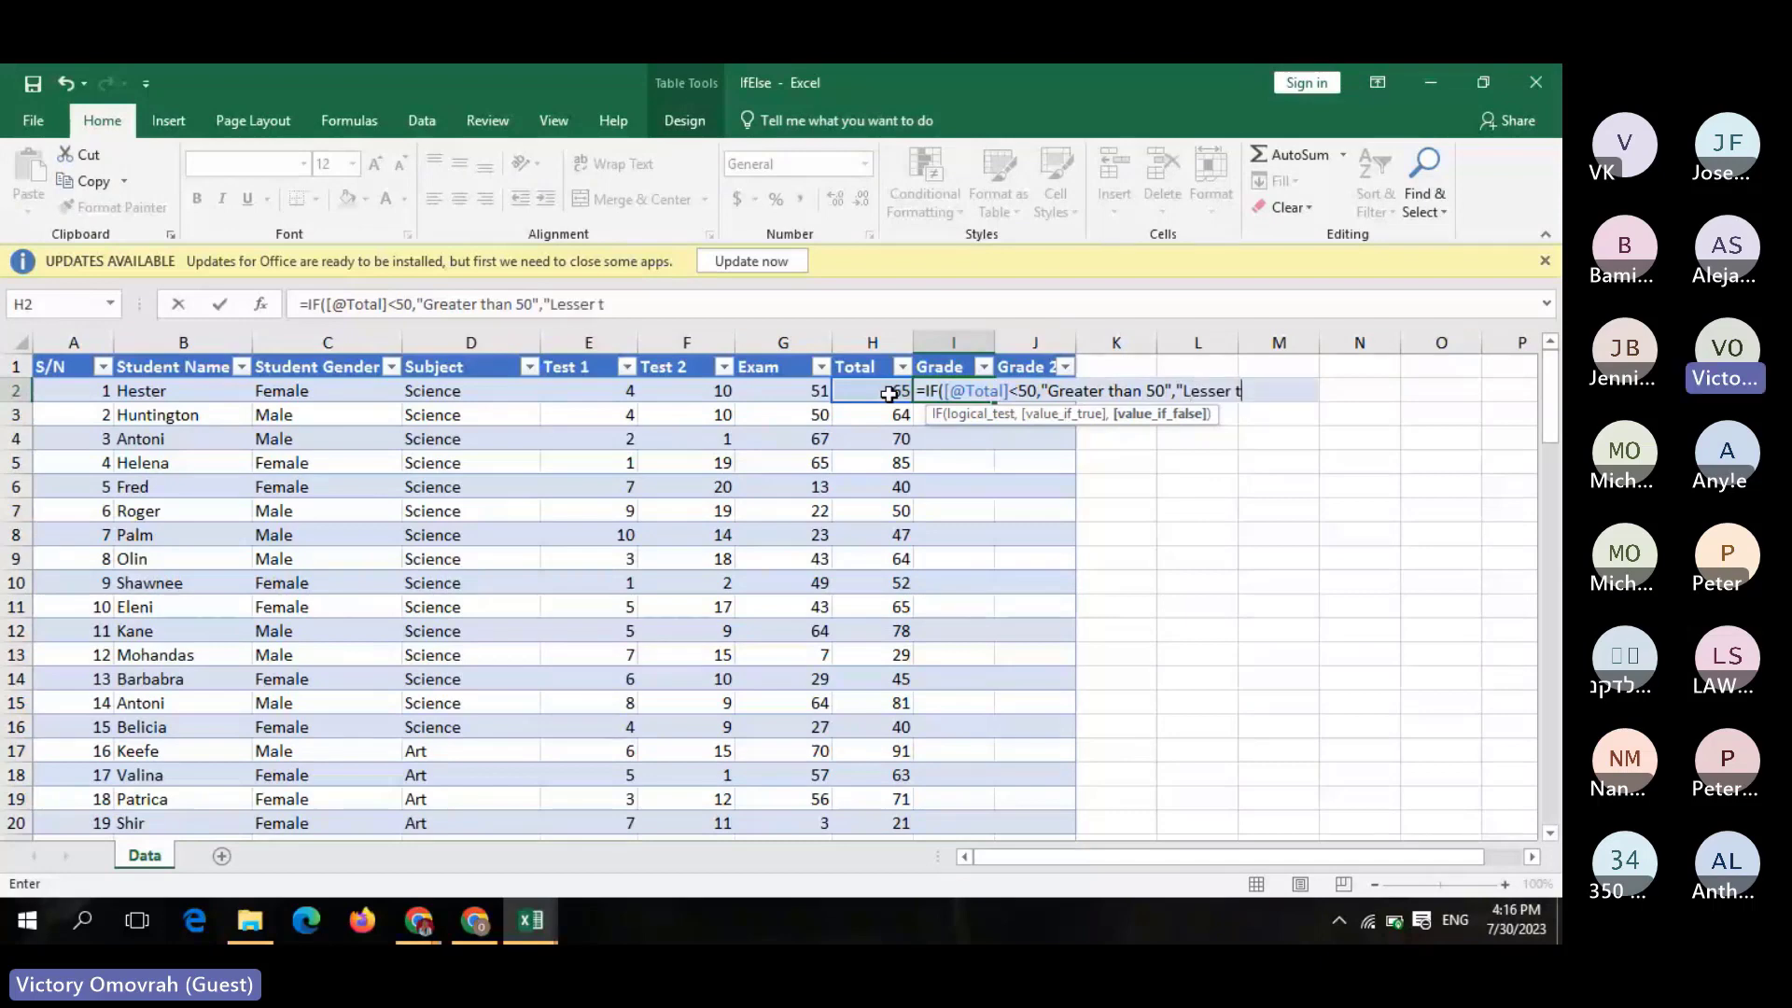
text(han 50")
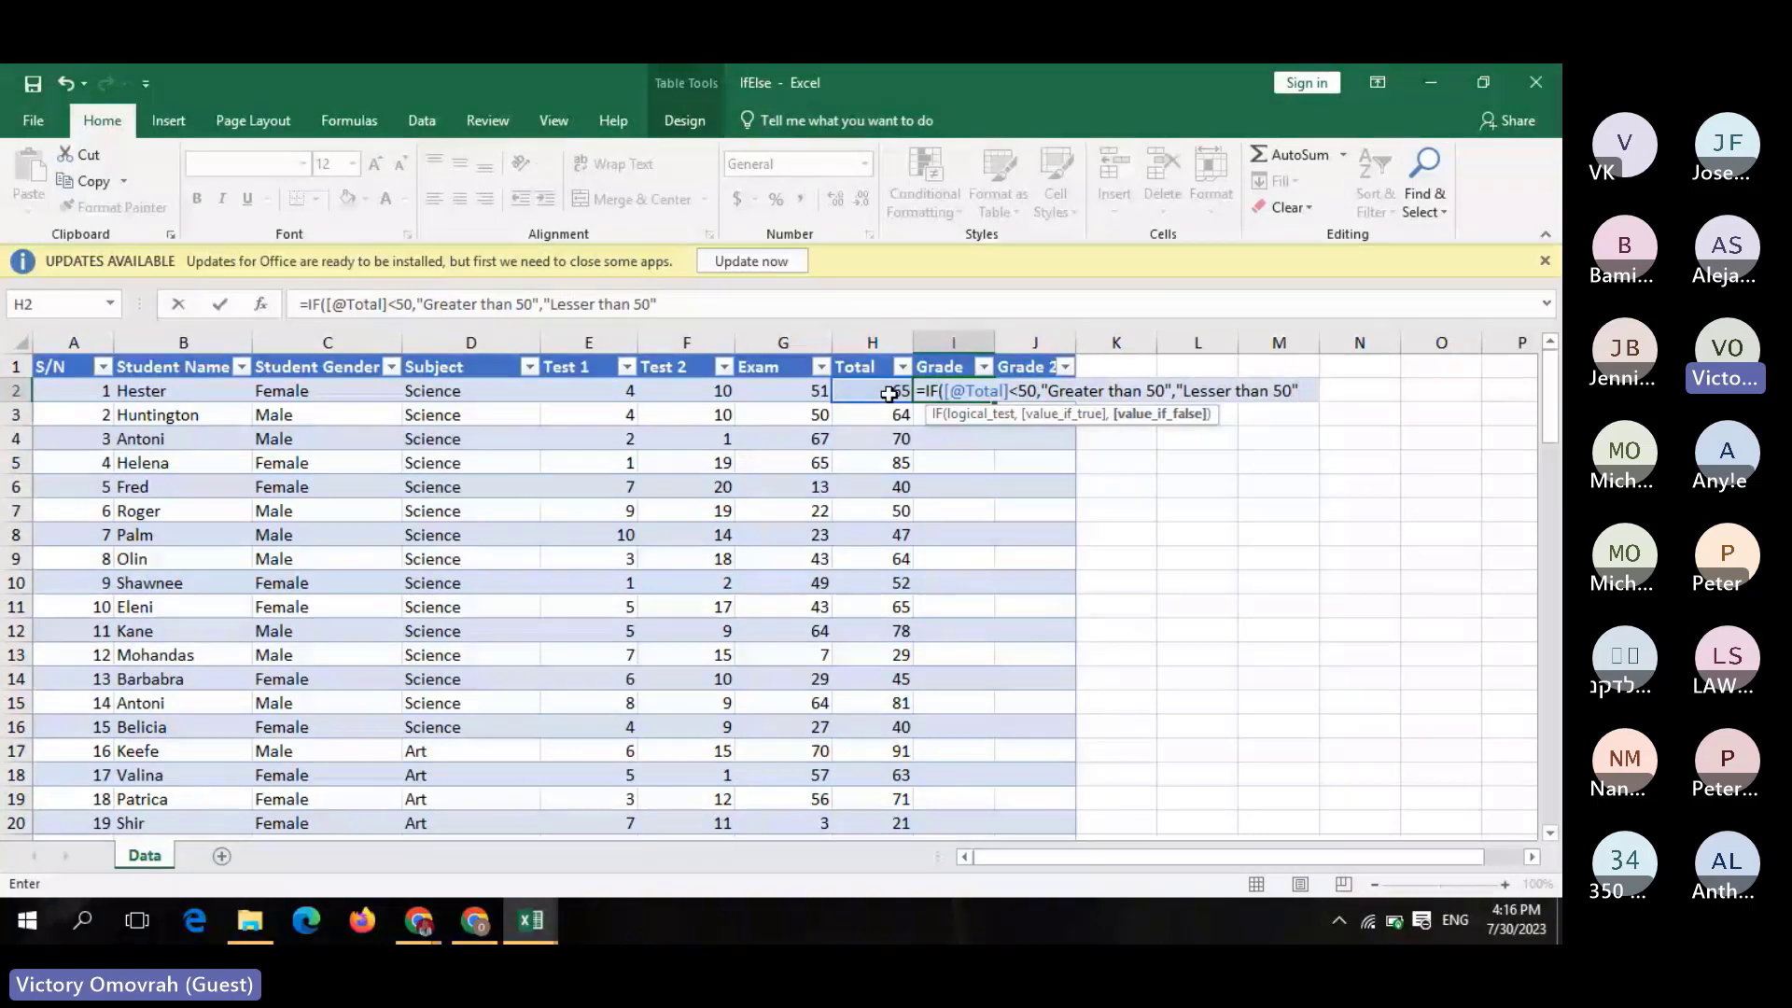
text())
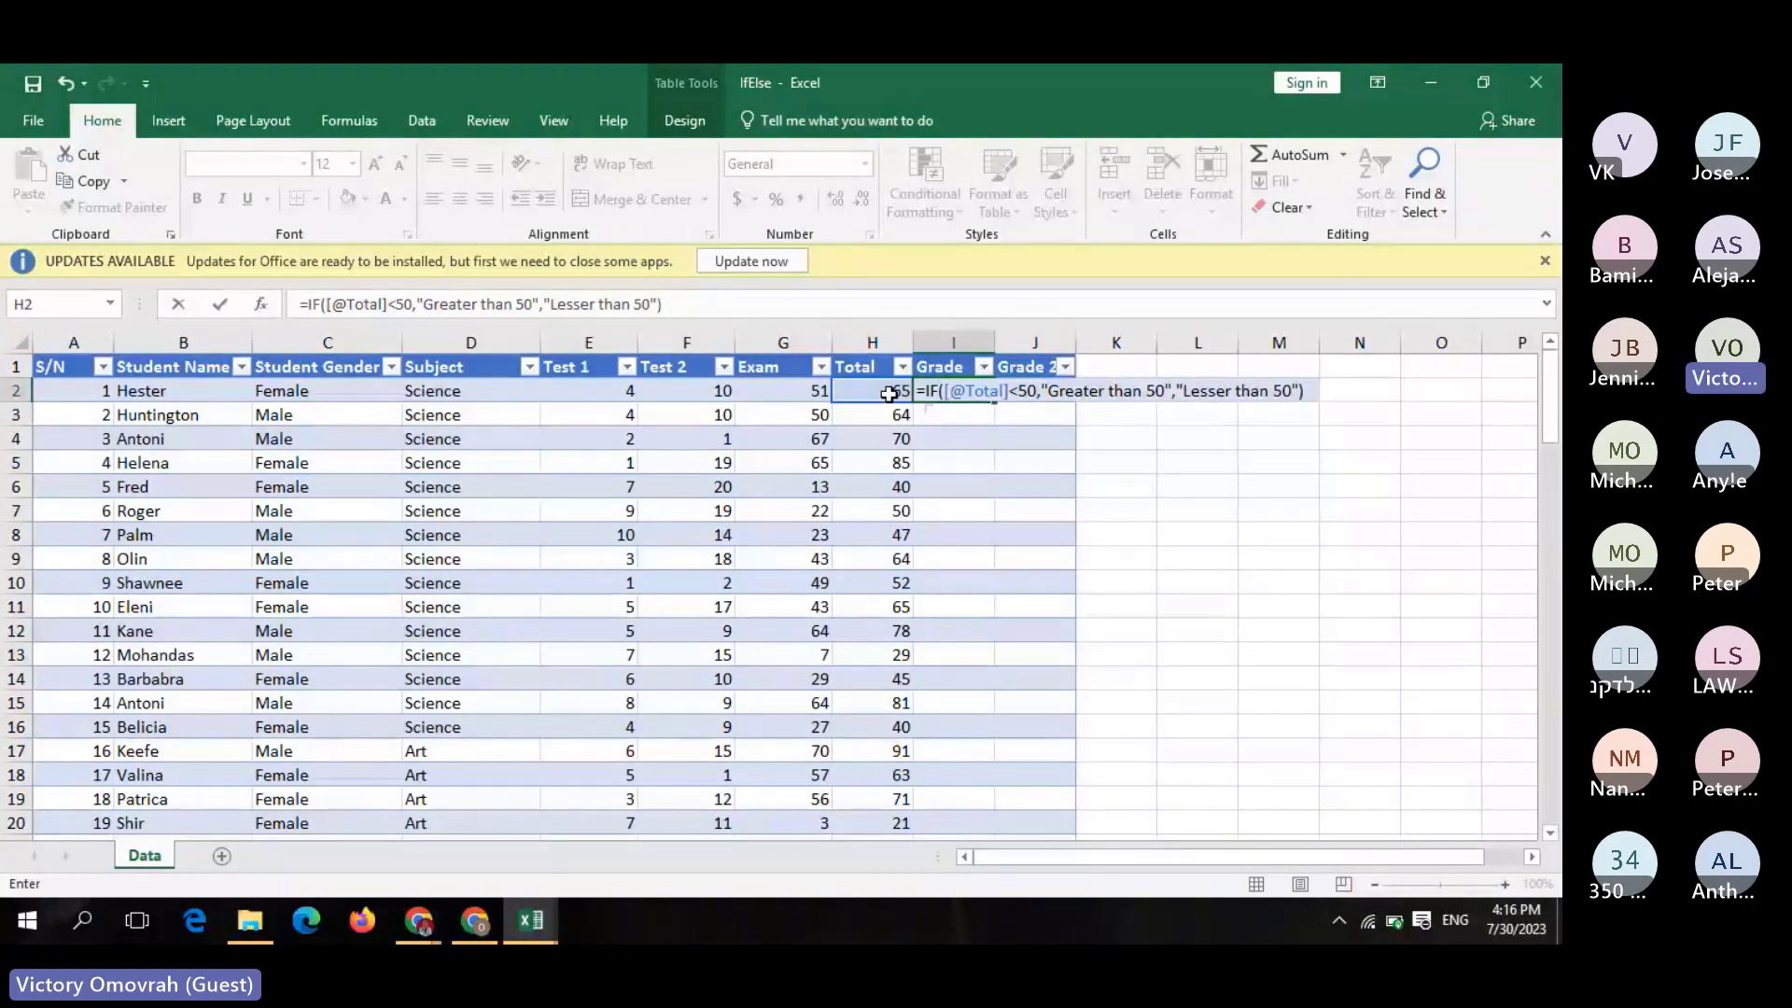
key(Return)
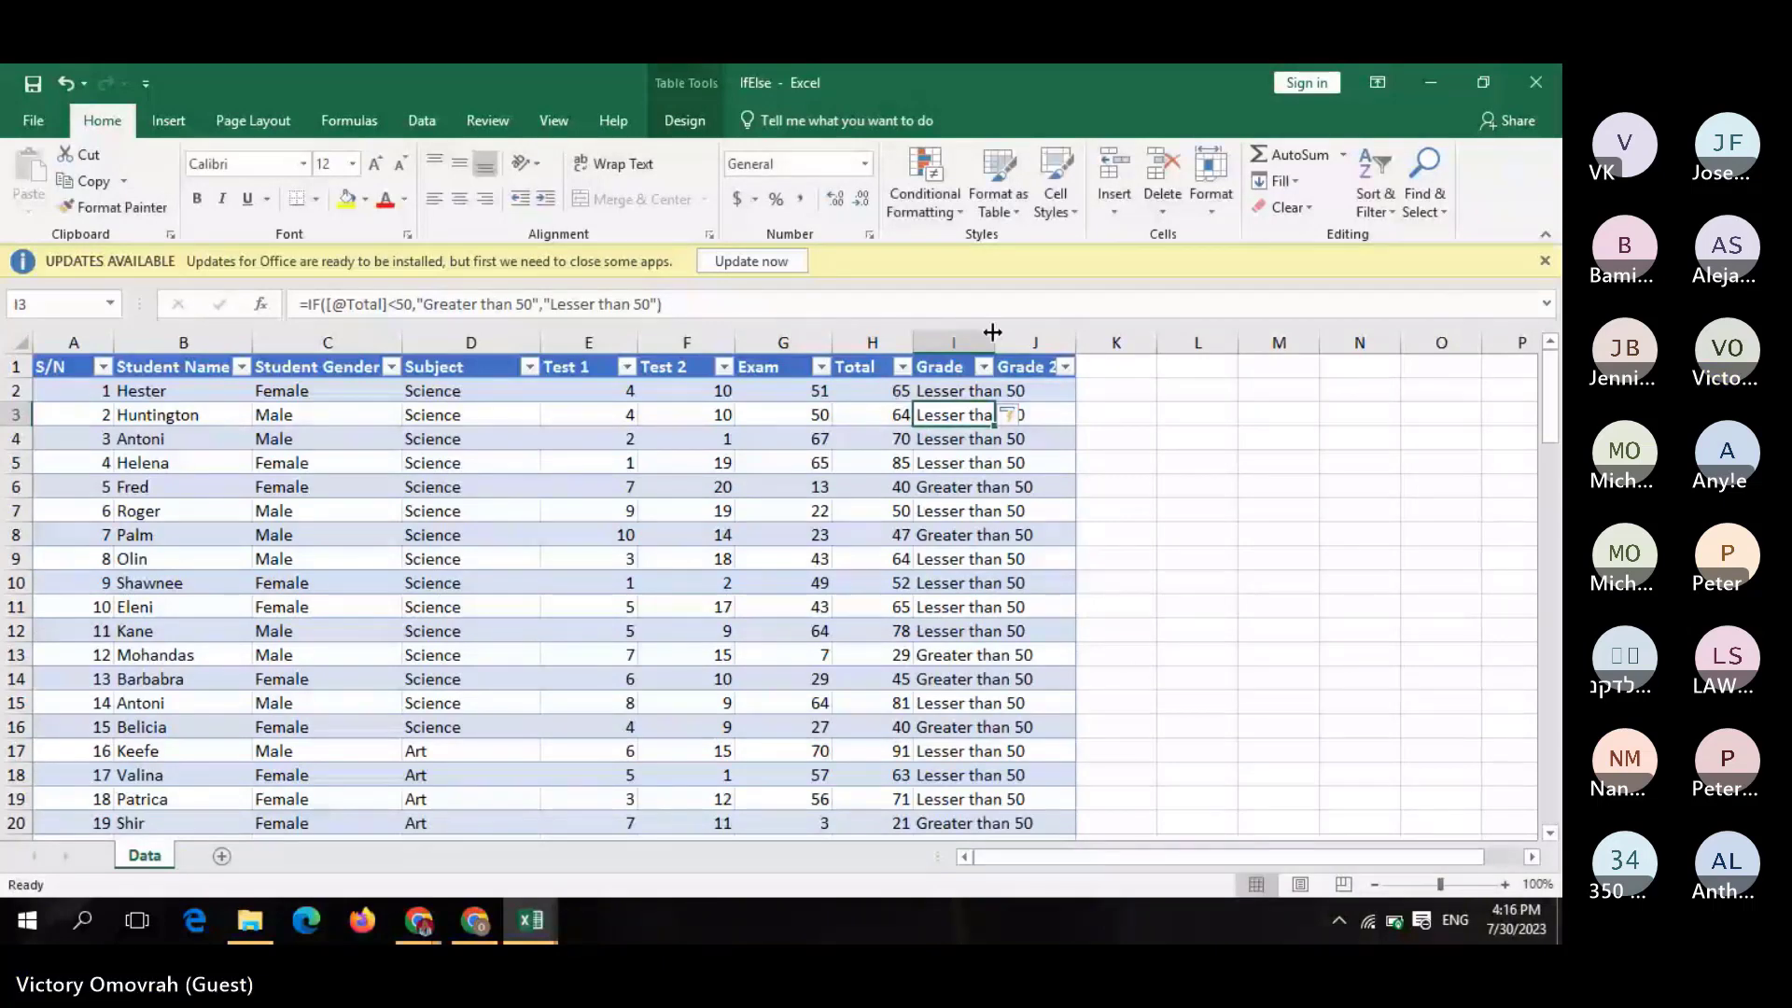
Widen column I to fit 'Lesser than 50' and reopen I2's formula at the '<' comparison
drag(992, 332, 1066, 335)
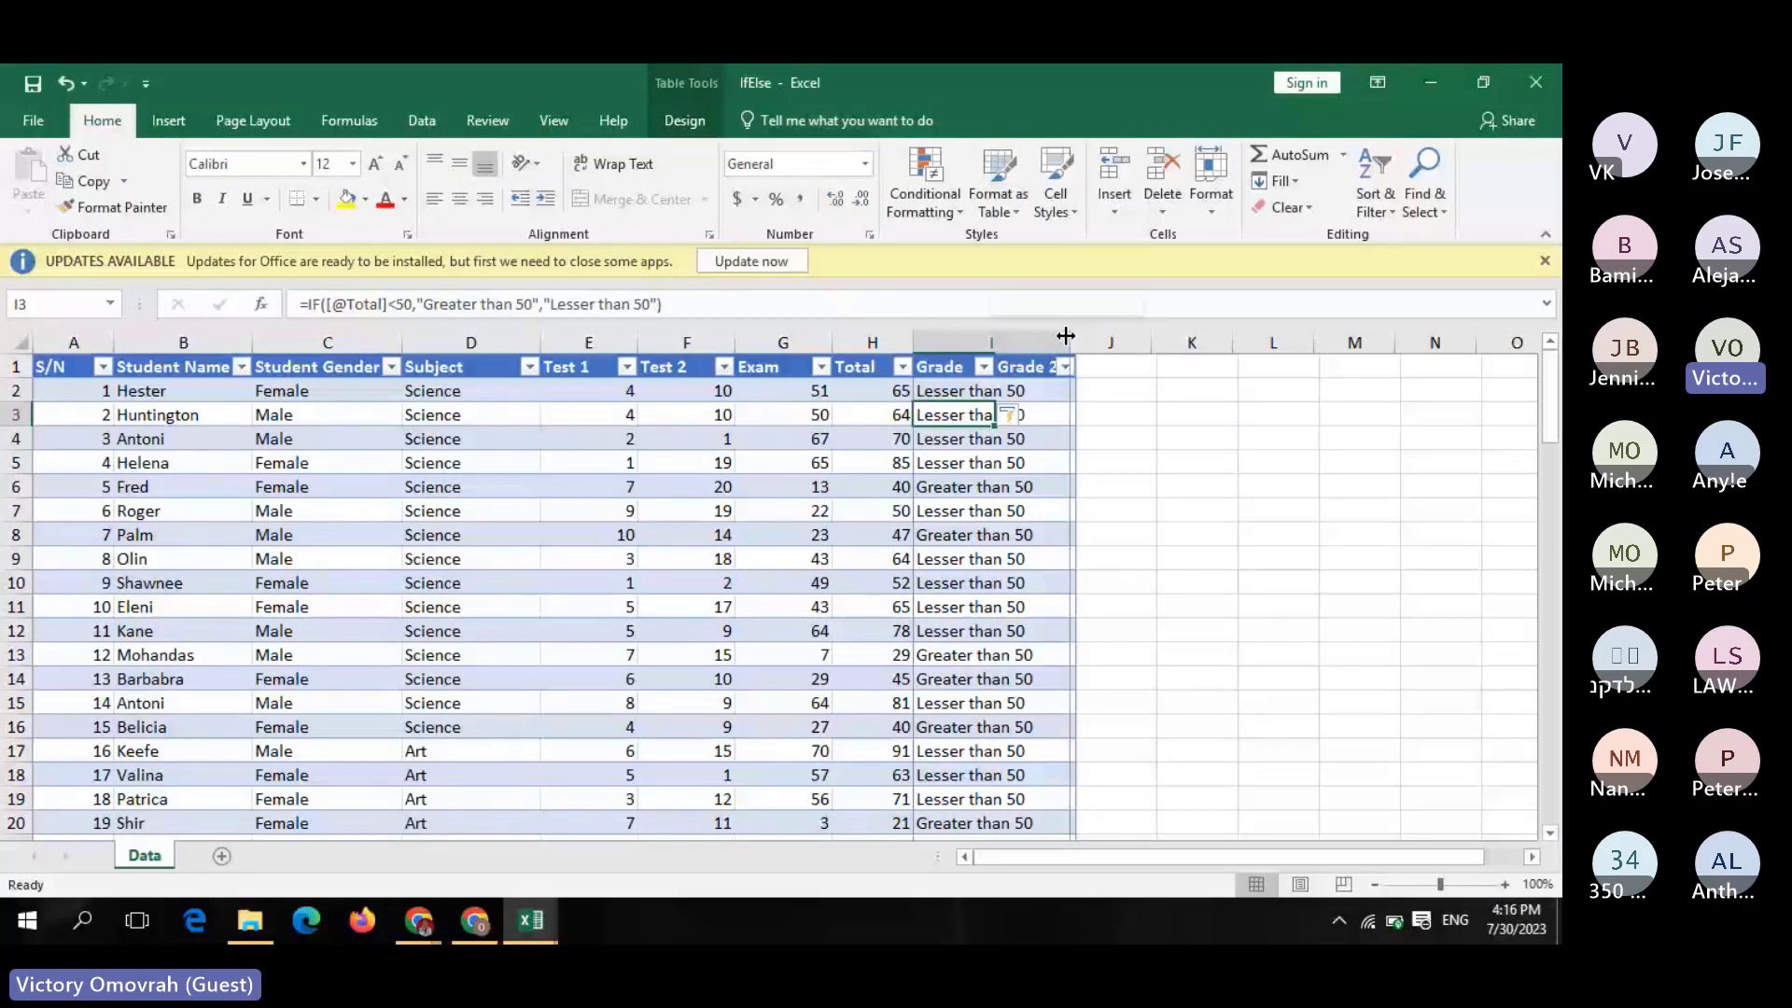
drag(1065, 335, 1070, 335)
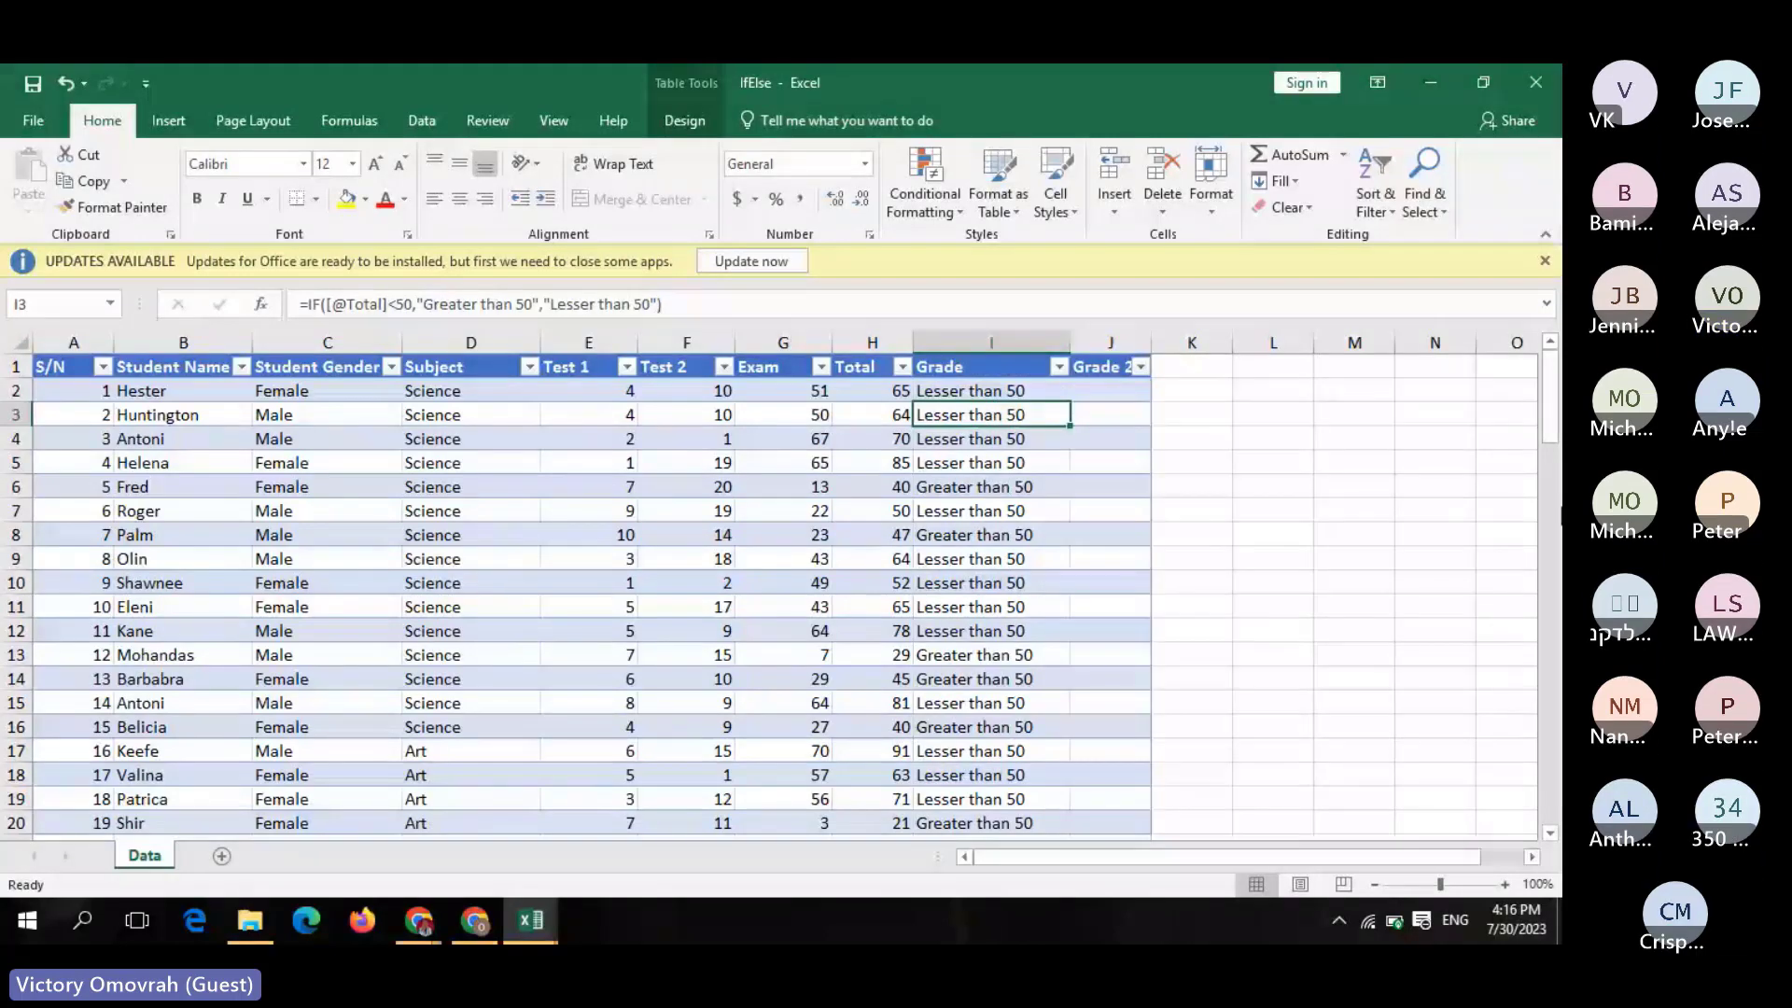
click(983, 400)
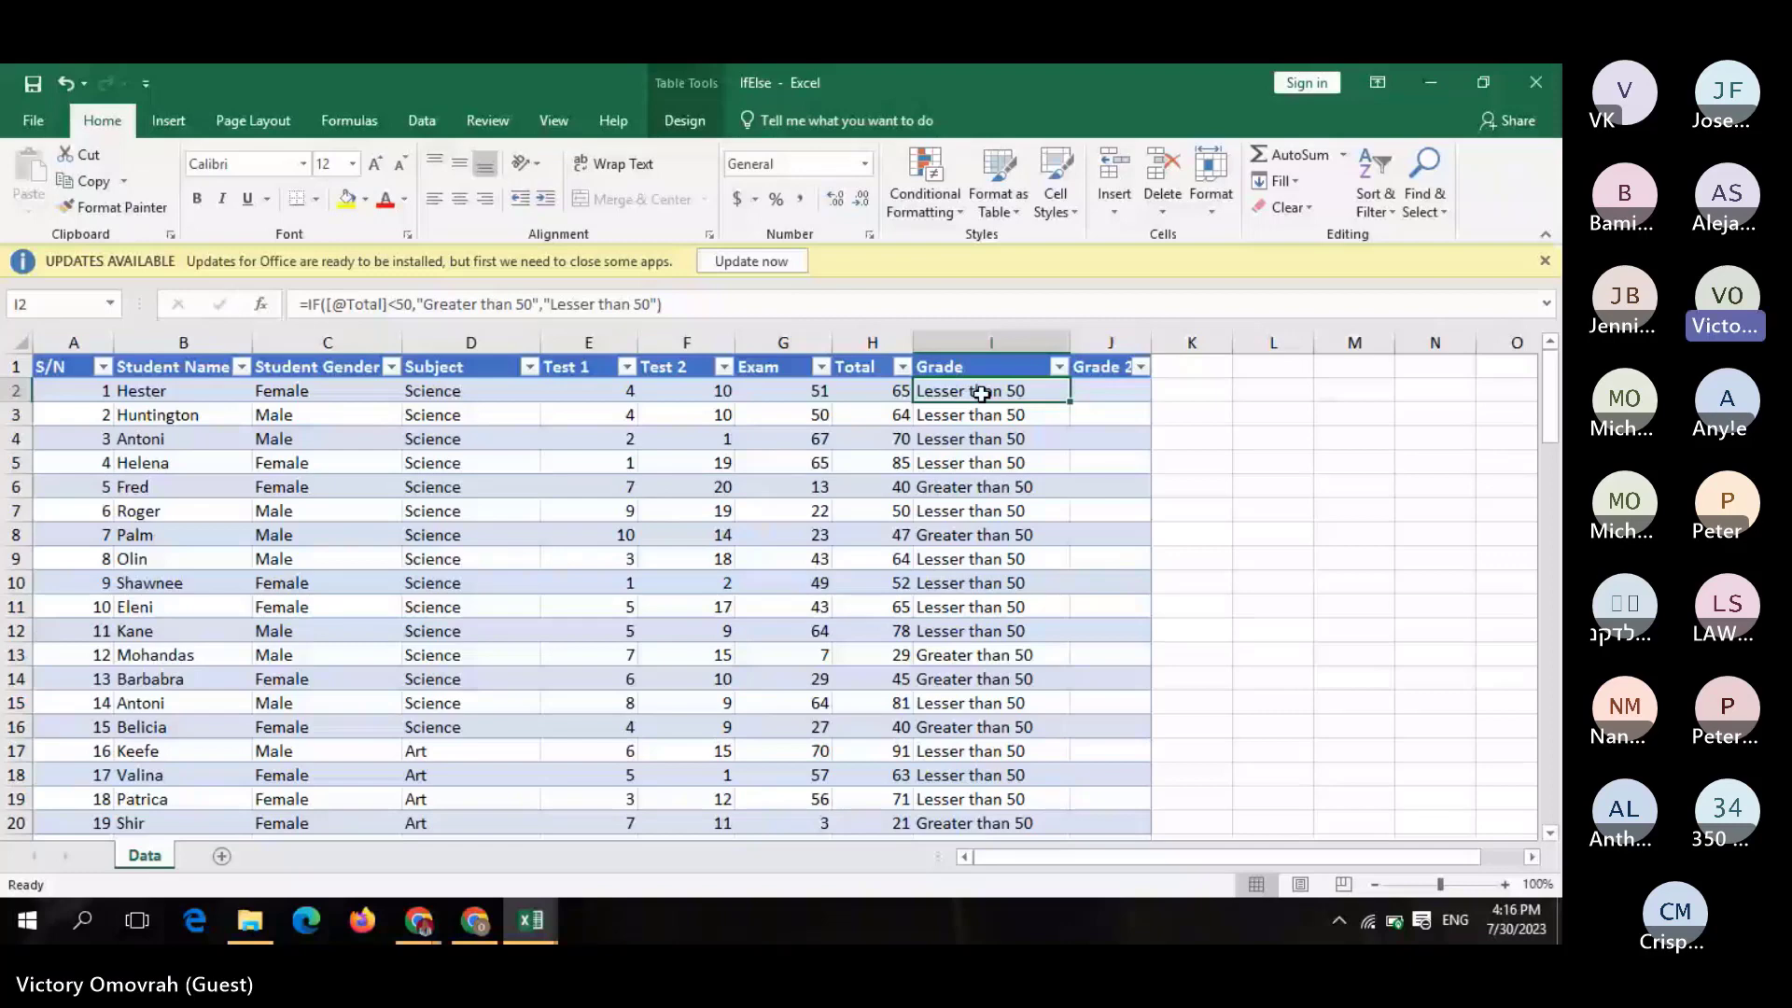
click(398, 305)
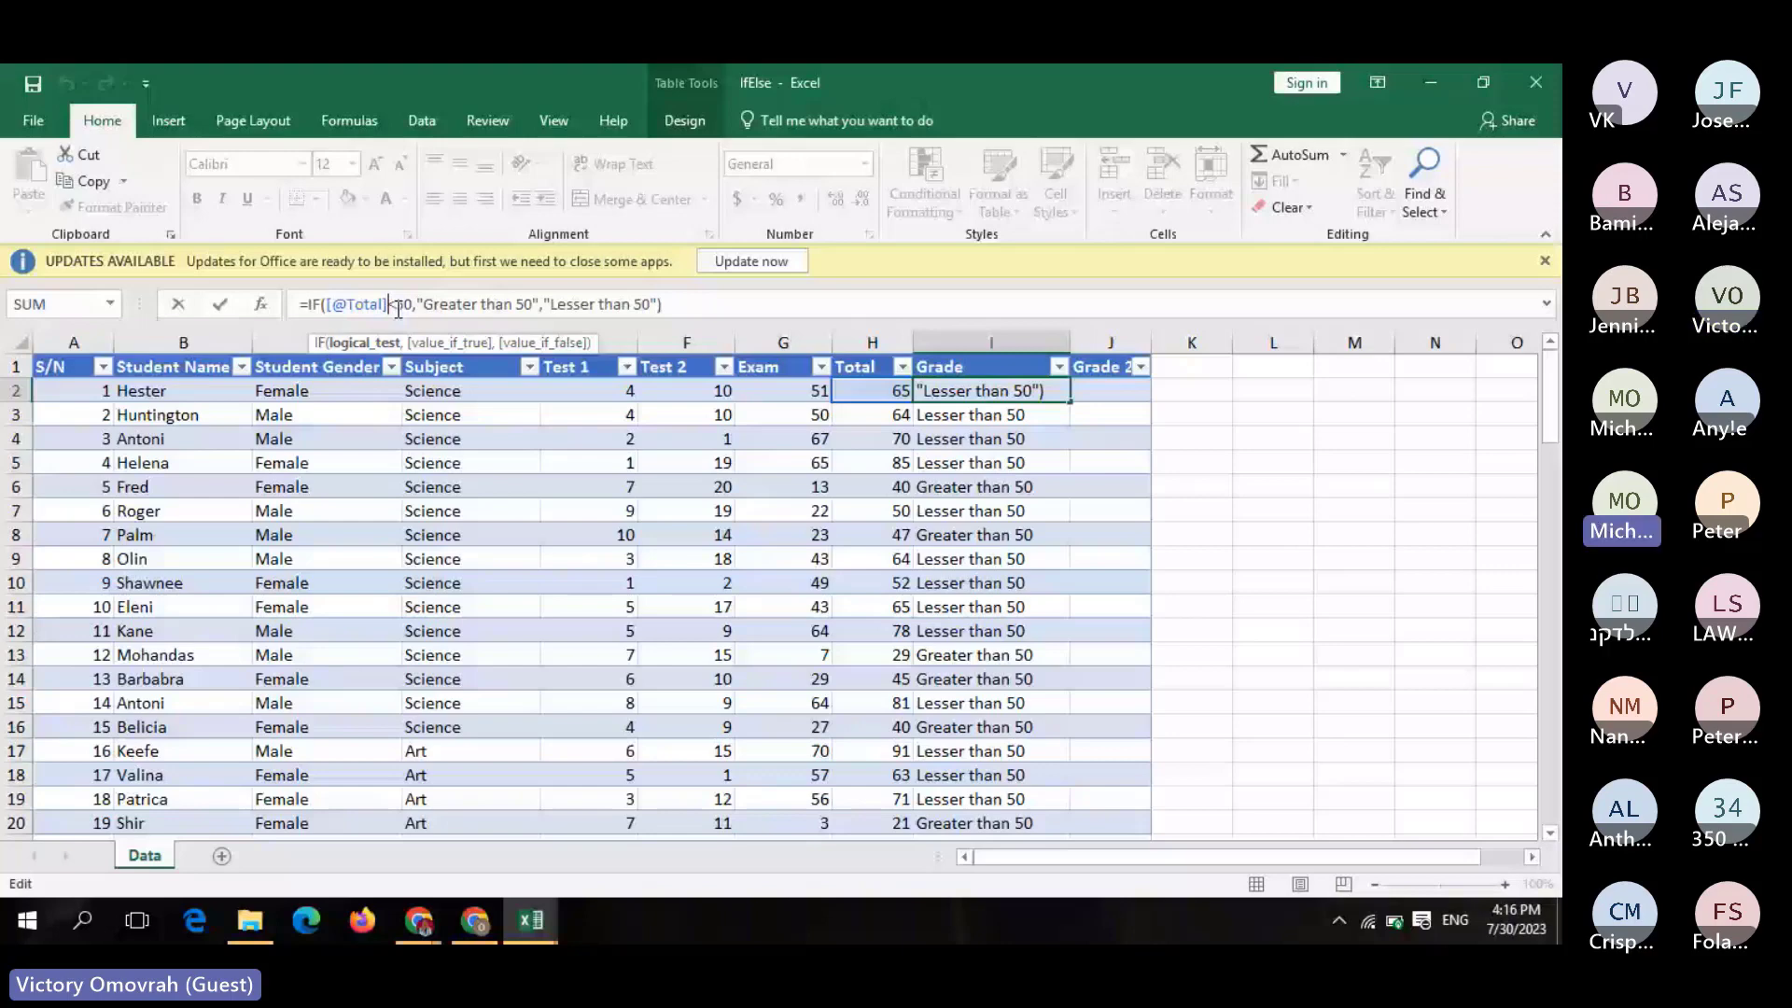
key(Delete)
text(>)
key(Return)
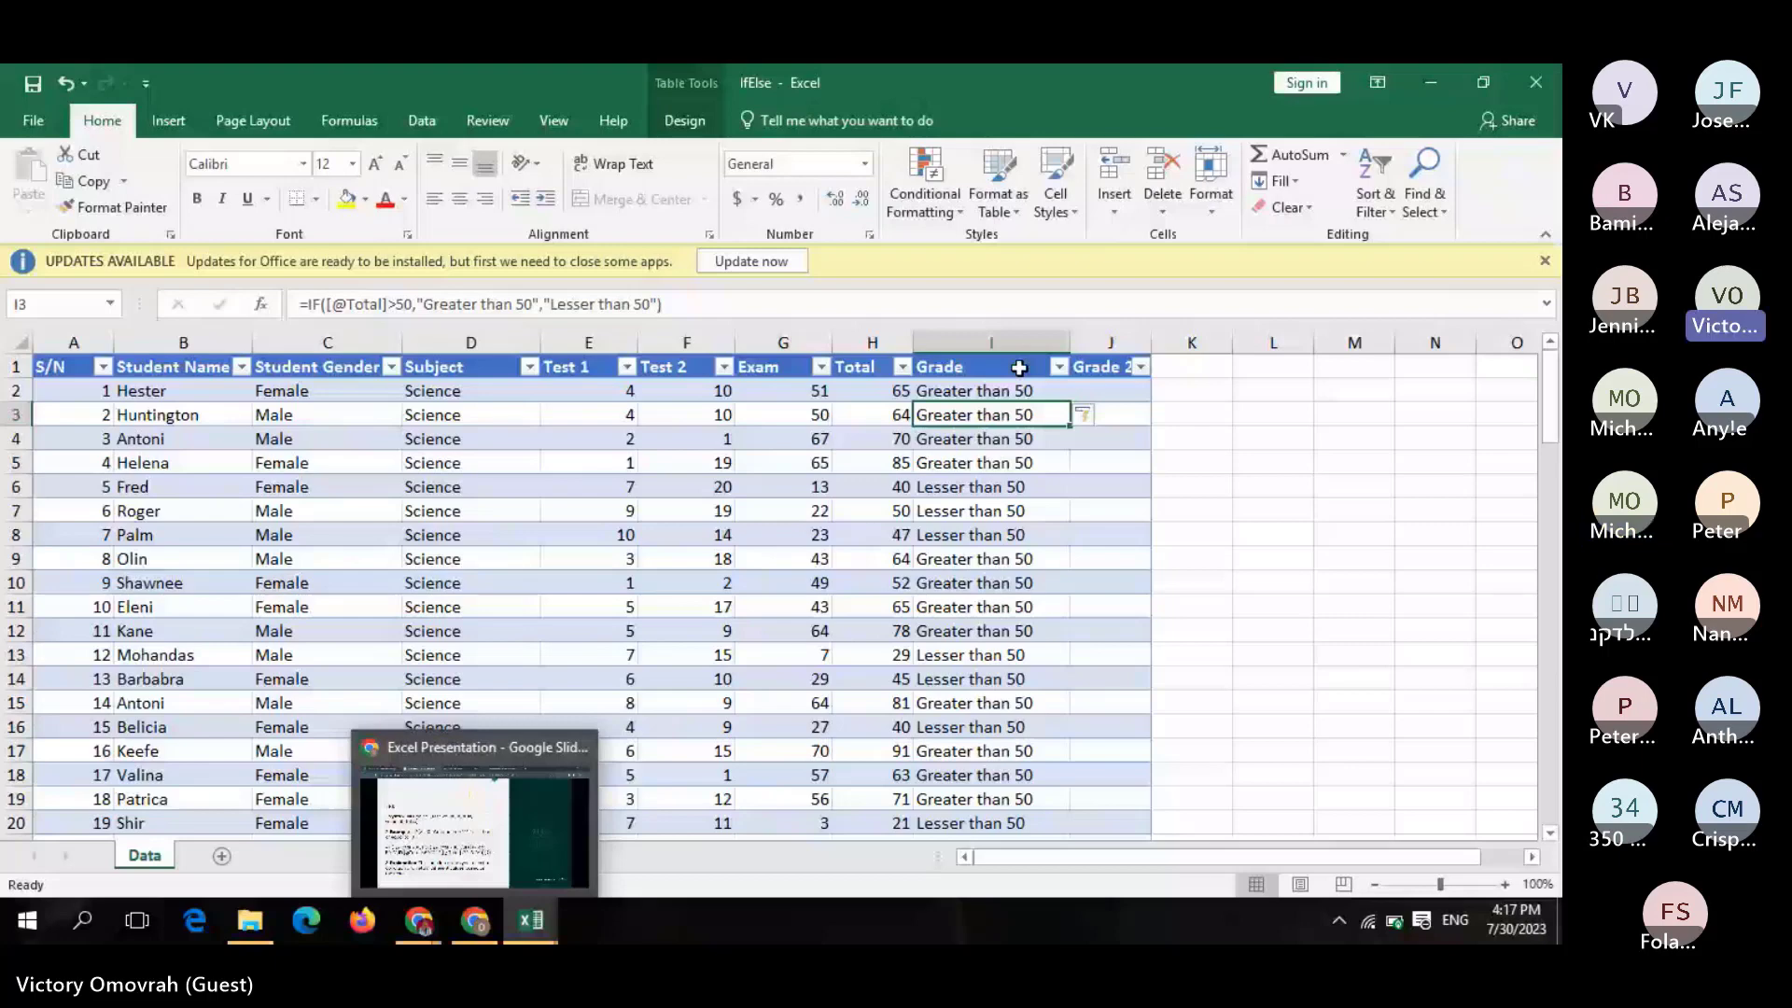
Check the updated results in J2 and I2, then return to the Google Slides IFs slide
click(1110, 390)
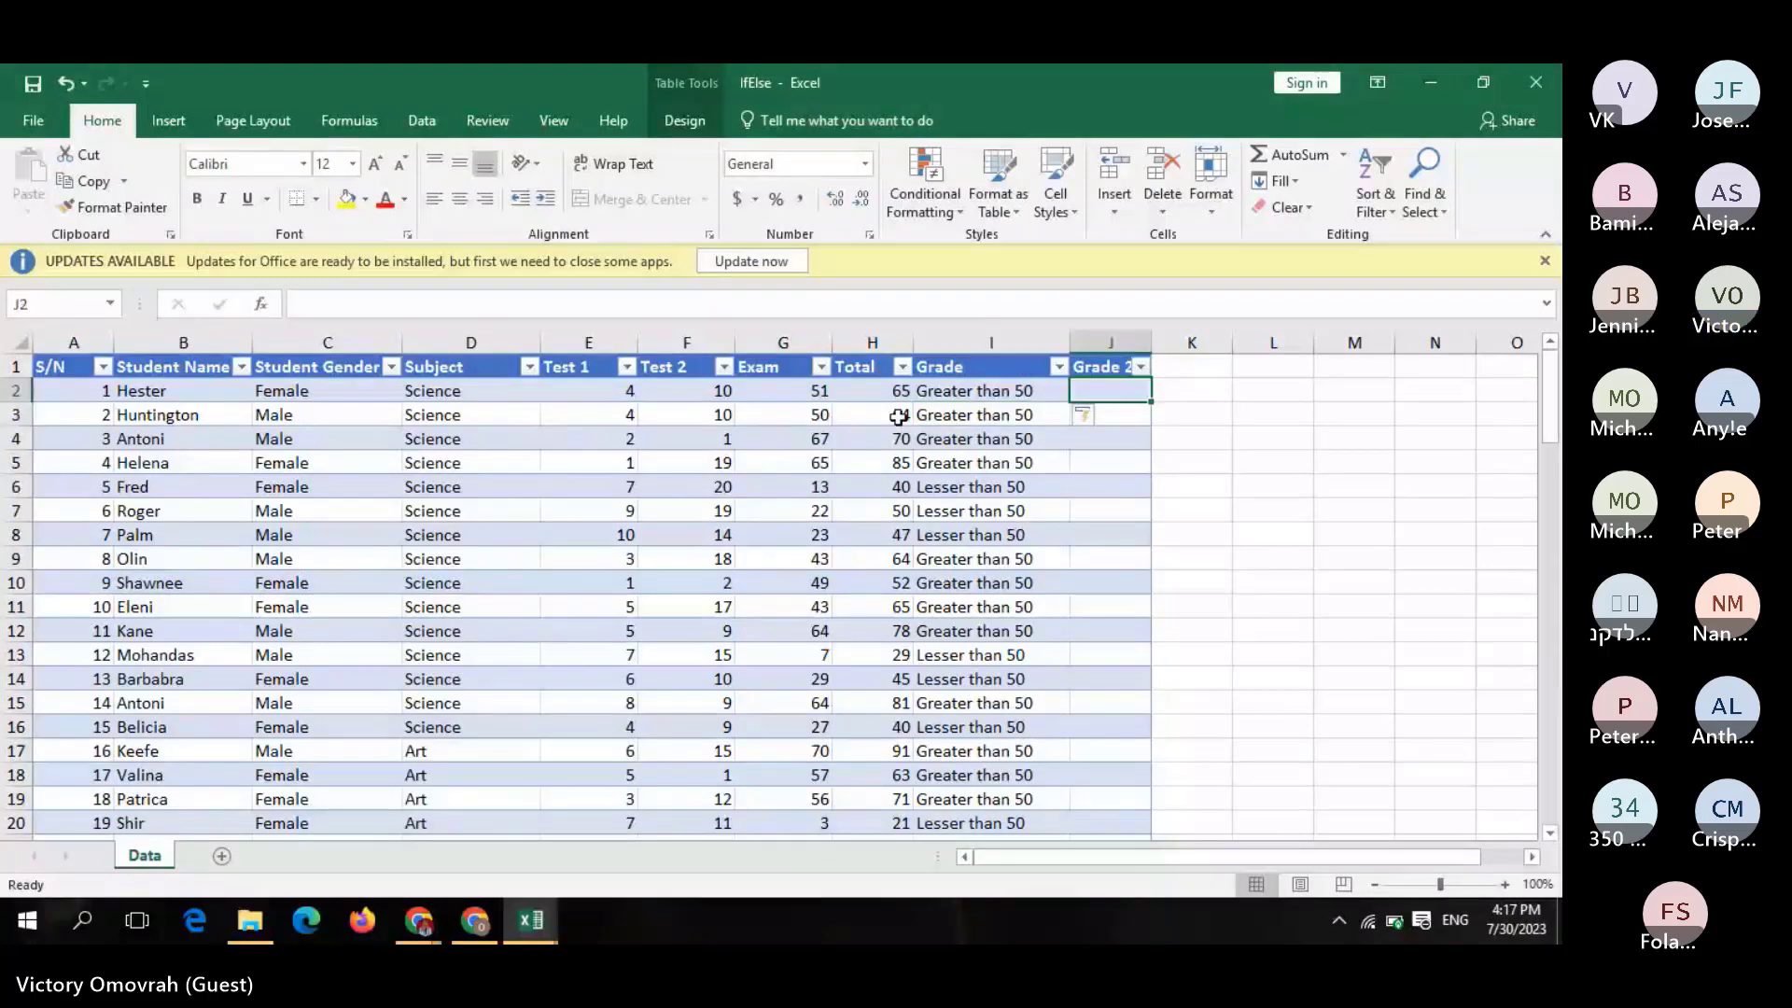
click(972, 390)
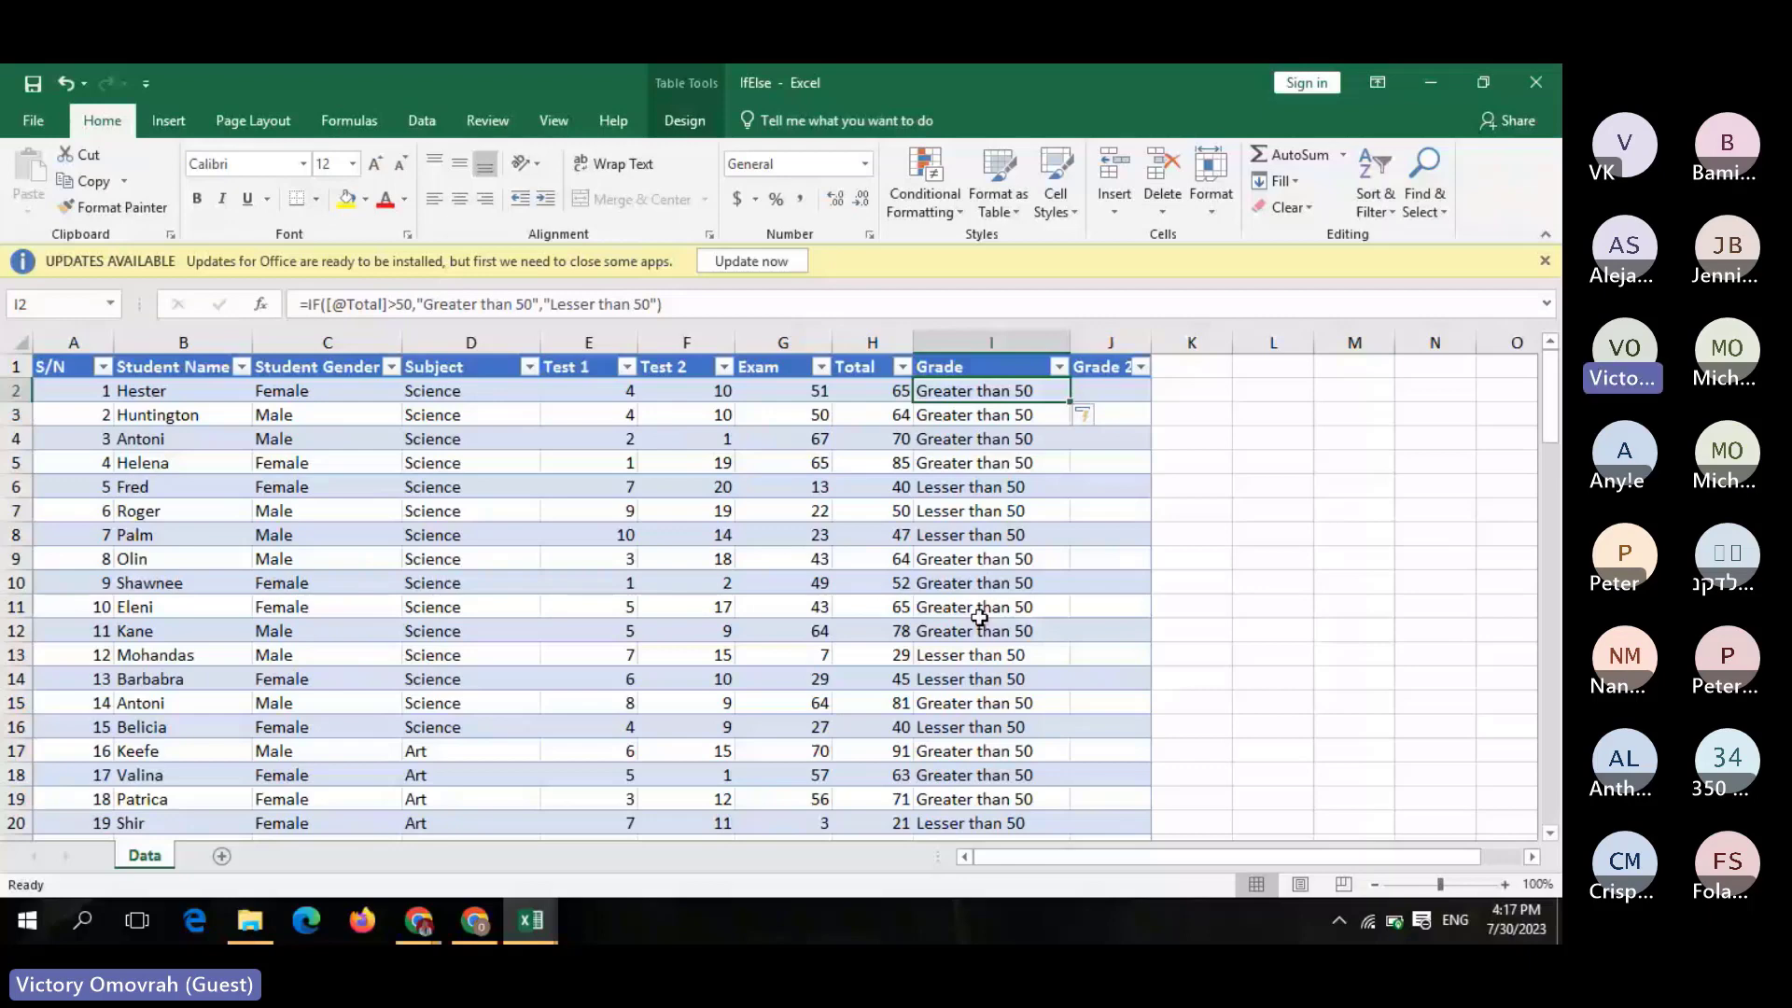
key(alt+Tab)
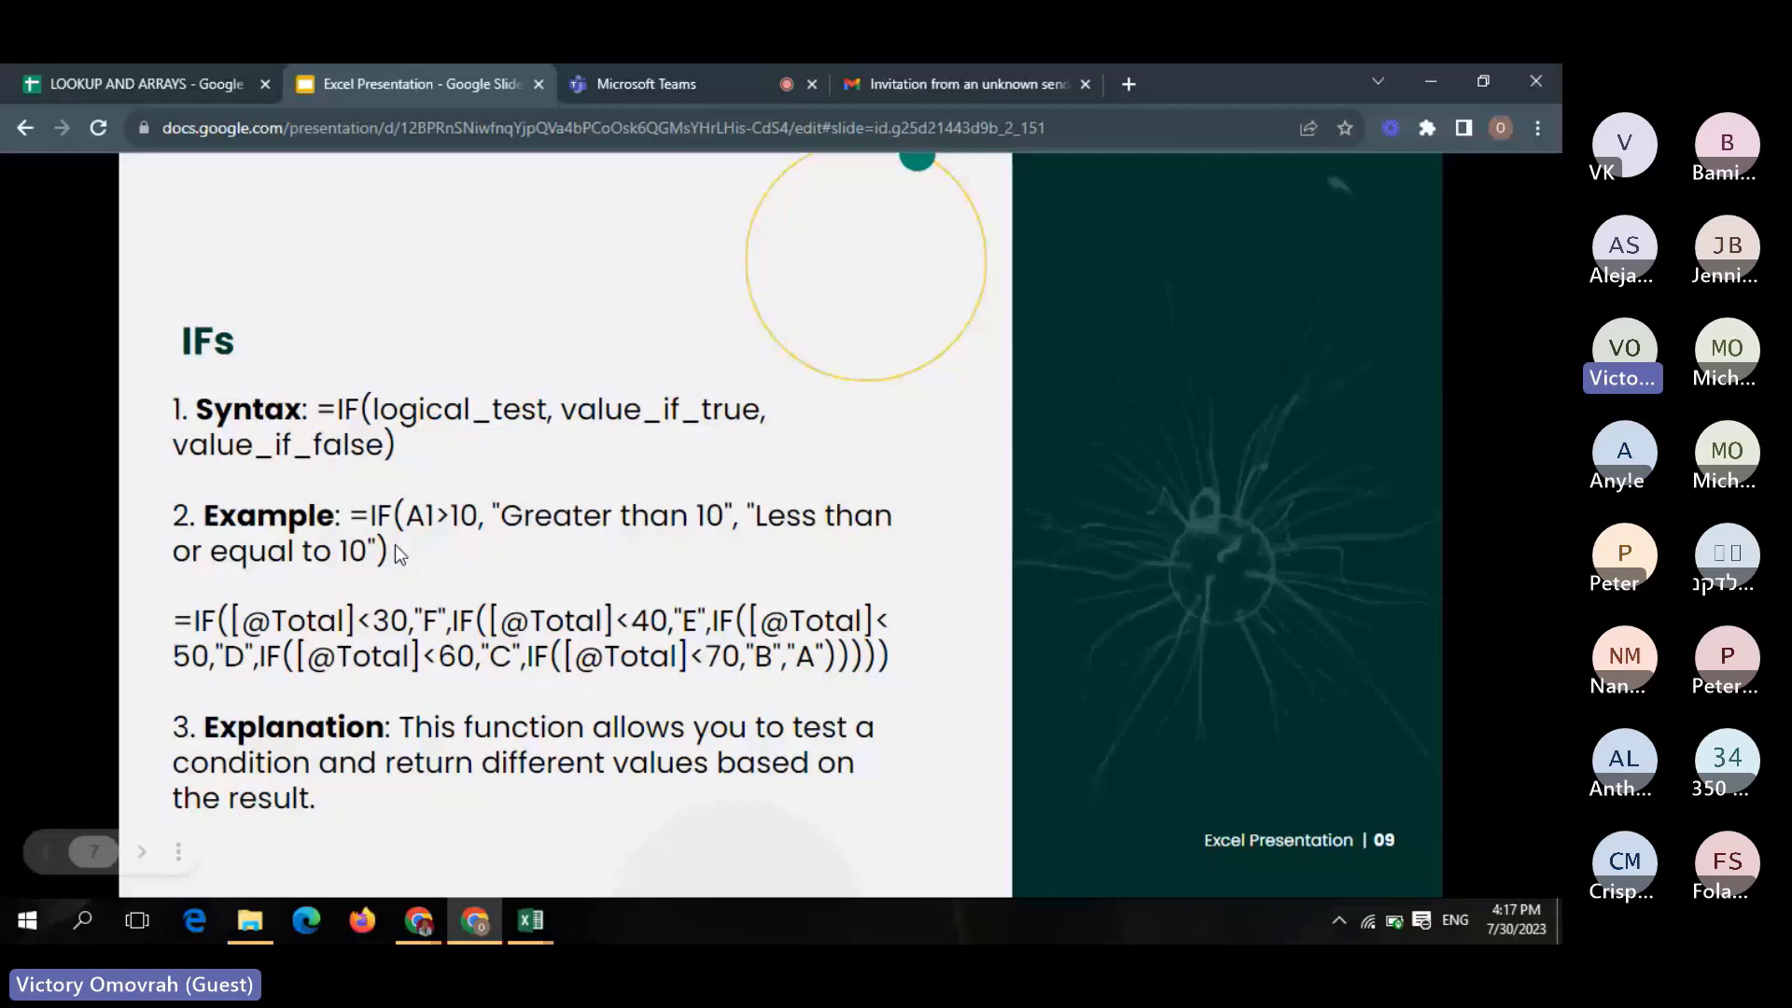
Bring the IfElse workbook in Excel back to the front from the taskbar
click(530, 921)
click(449, 827)
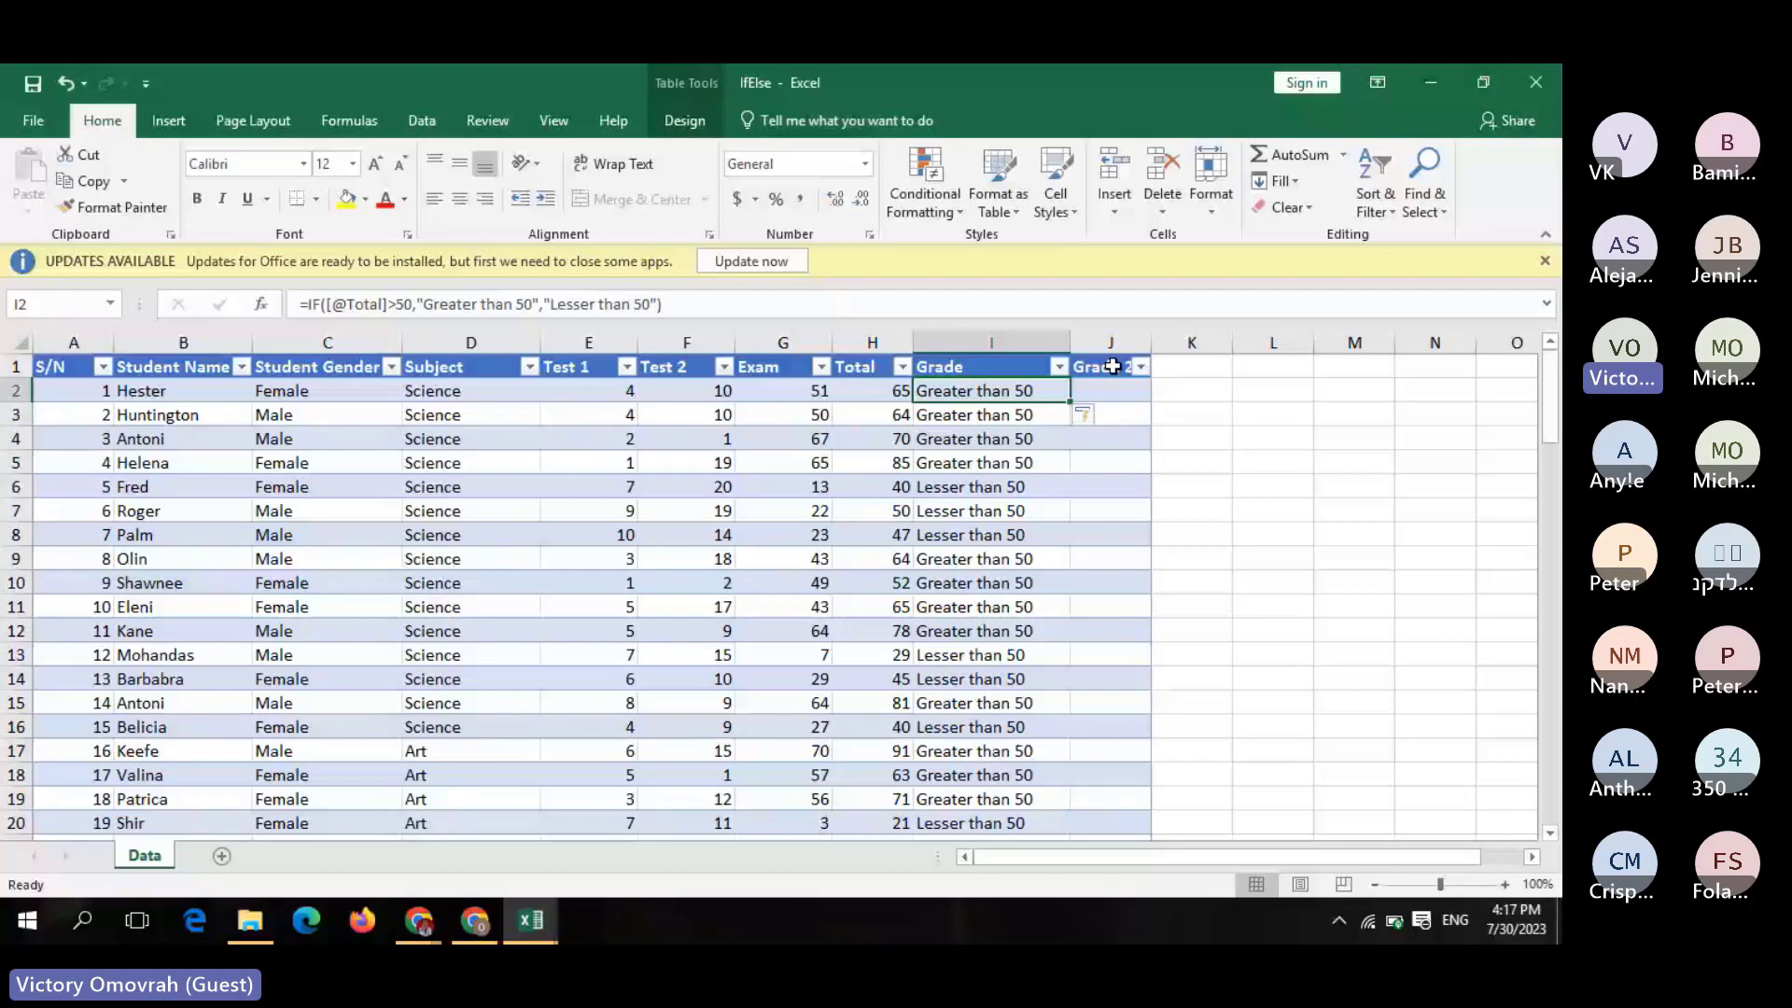
click(1104, 397)
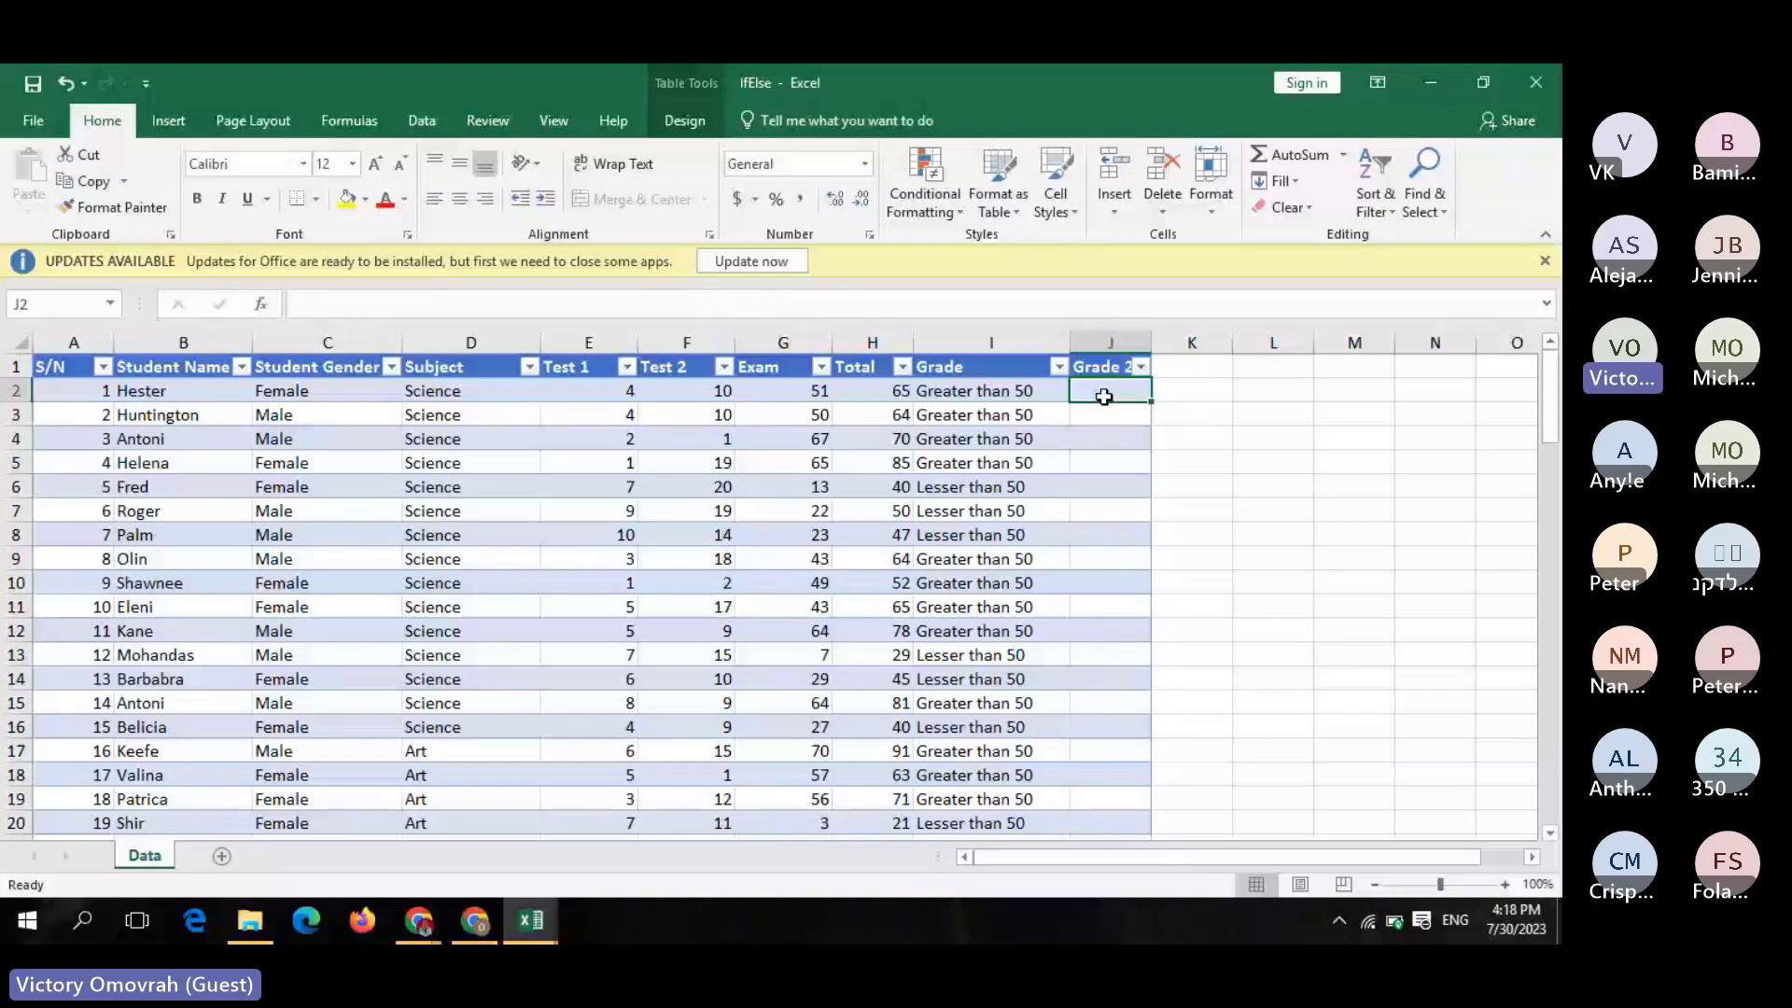
text(=IF()
click(876, 394)
text(<3)
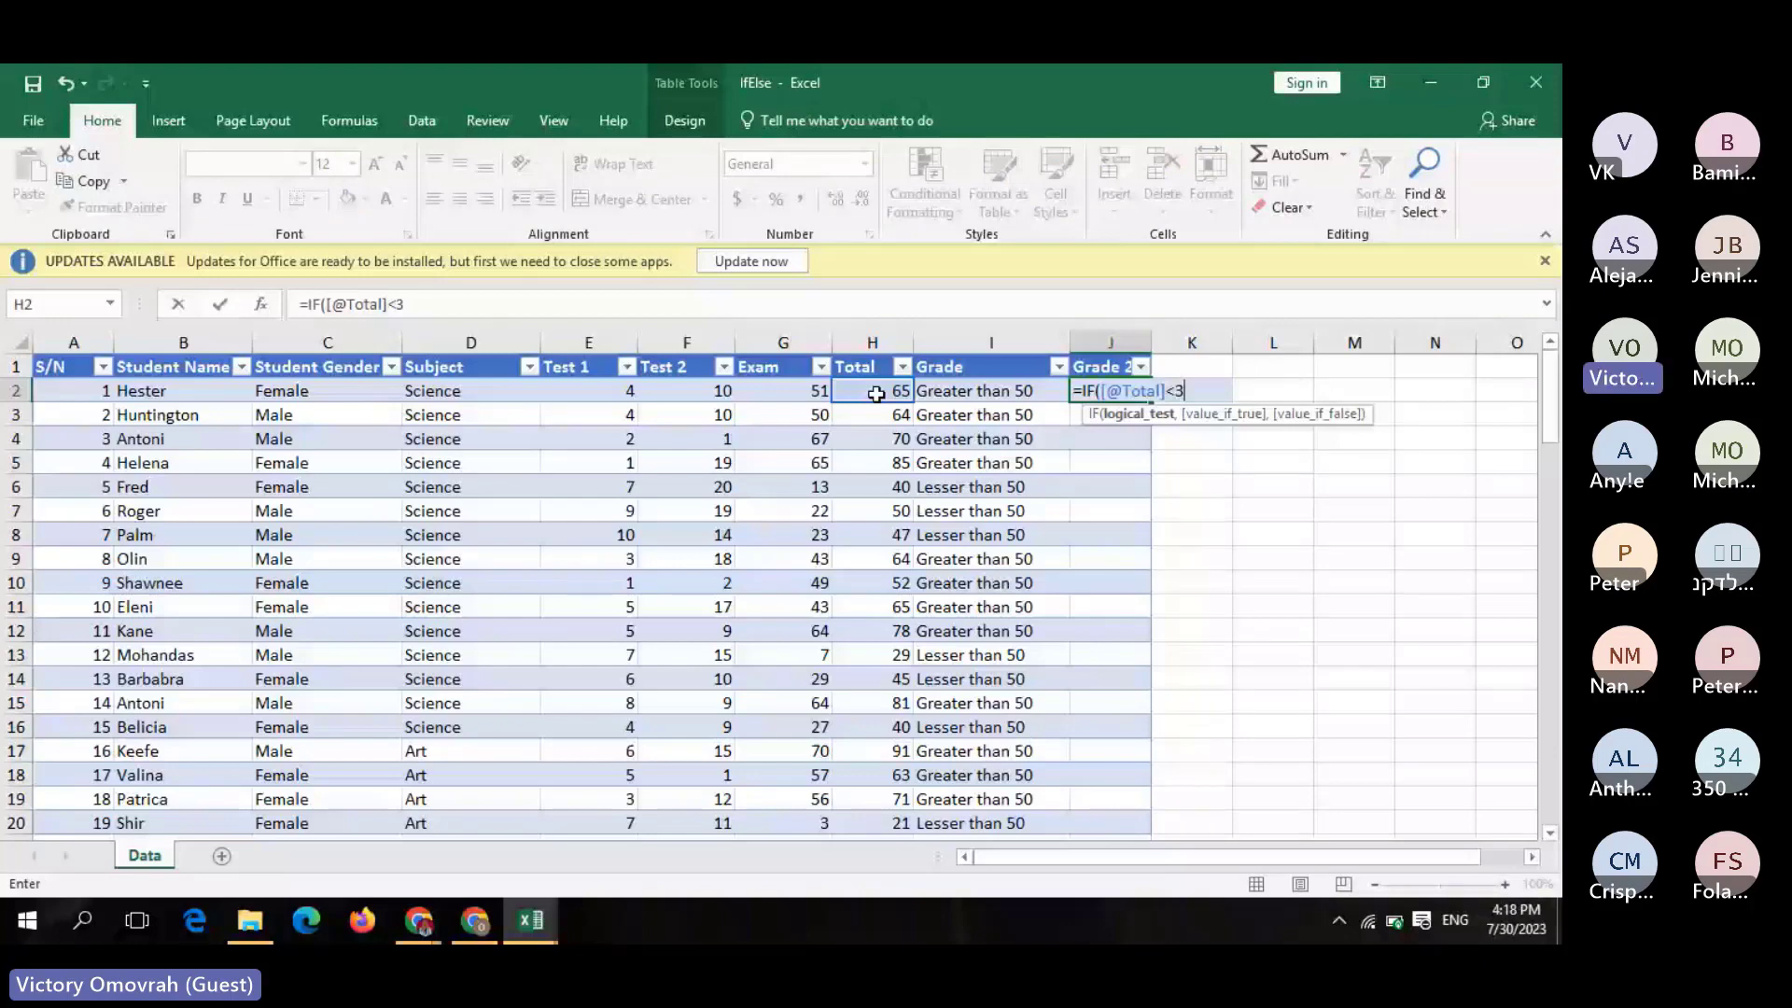
text(0,"F)
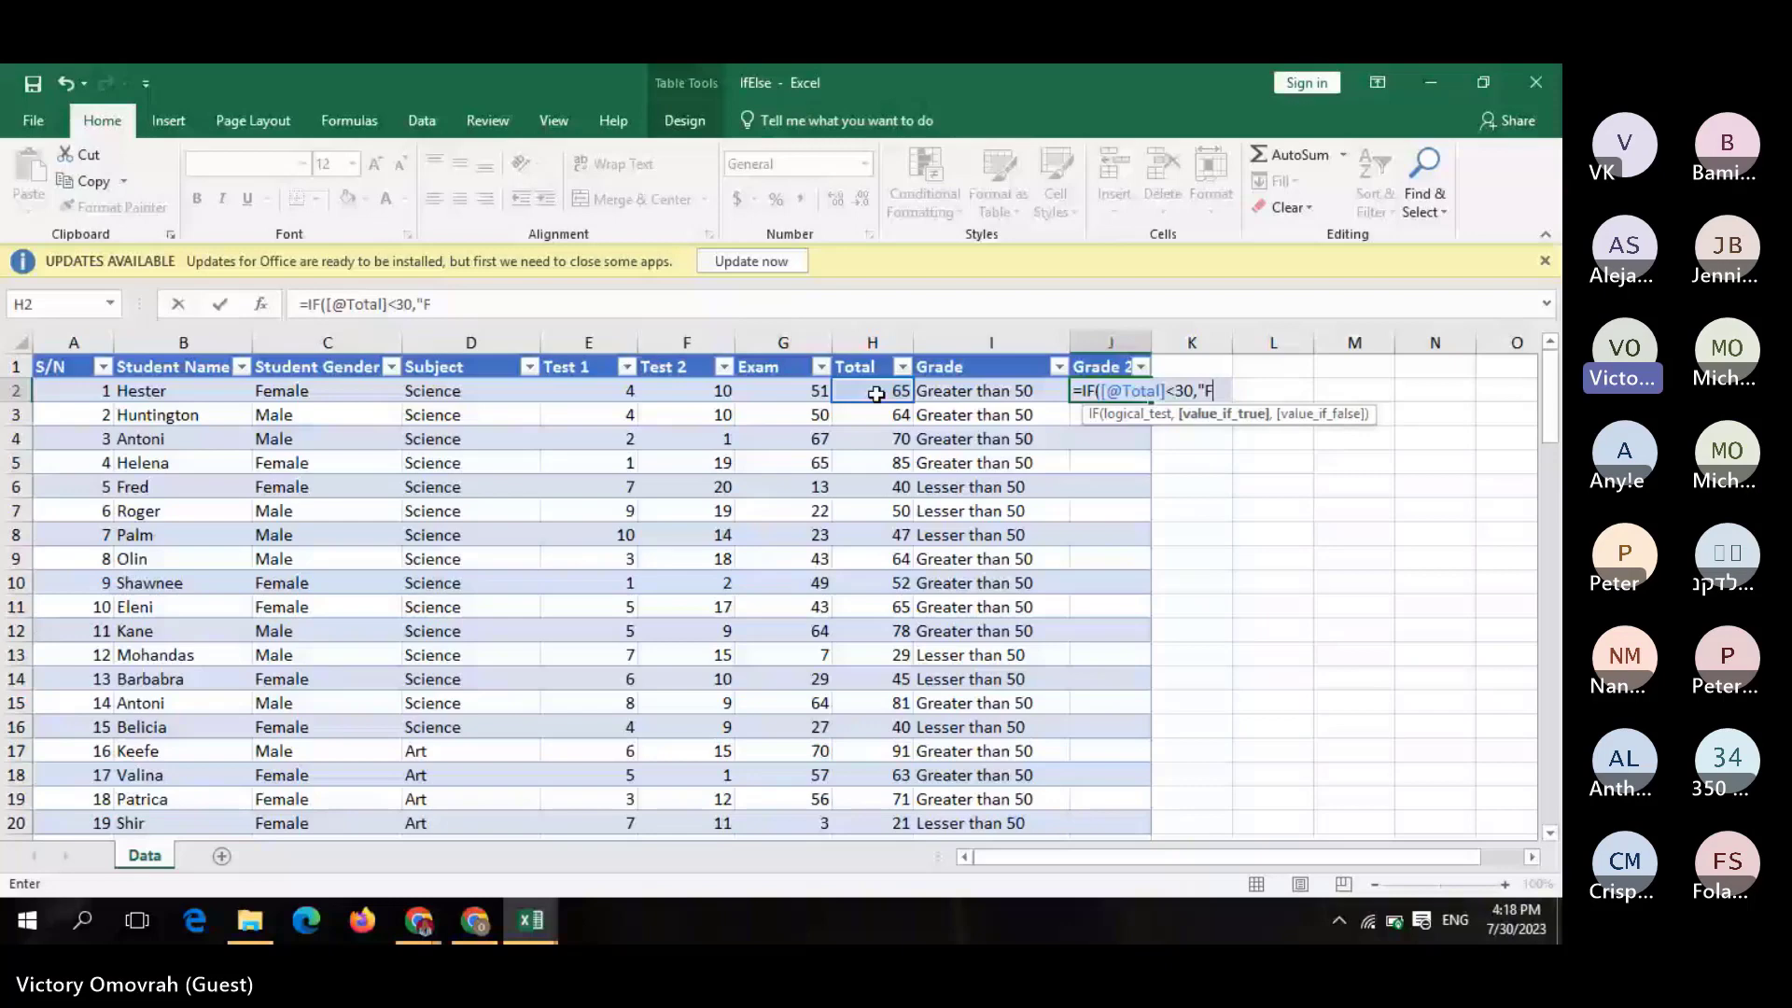
text(")
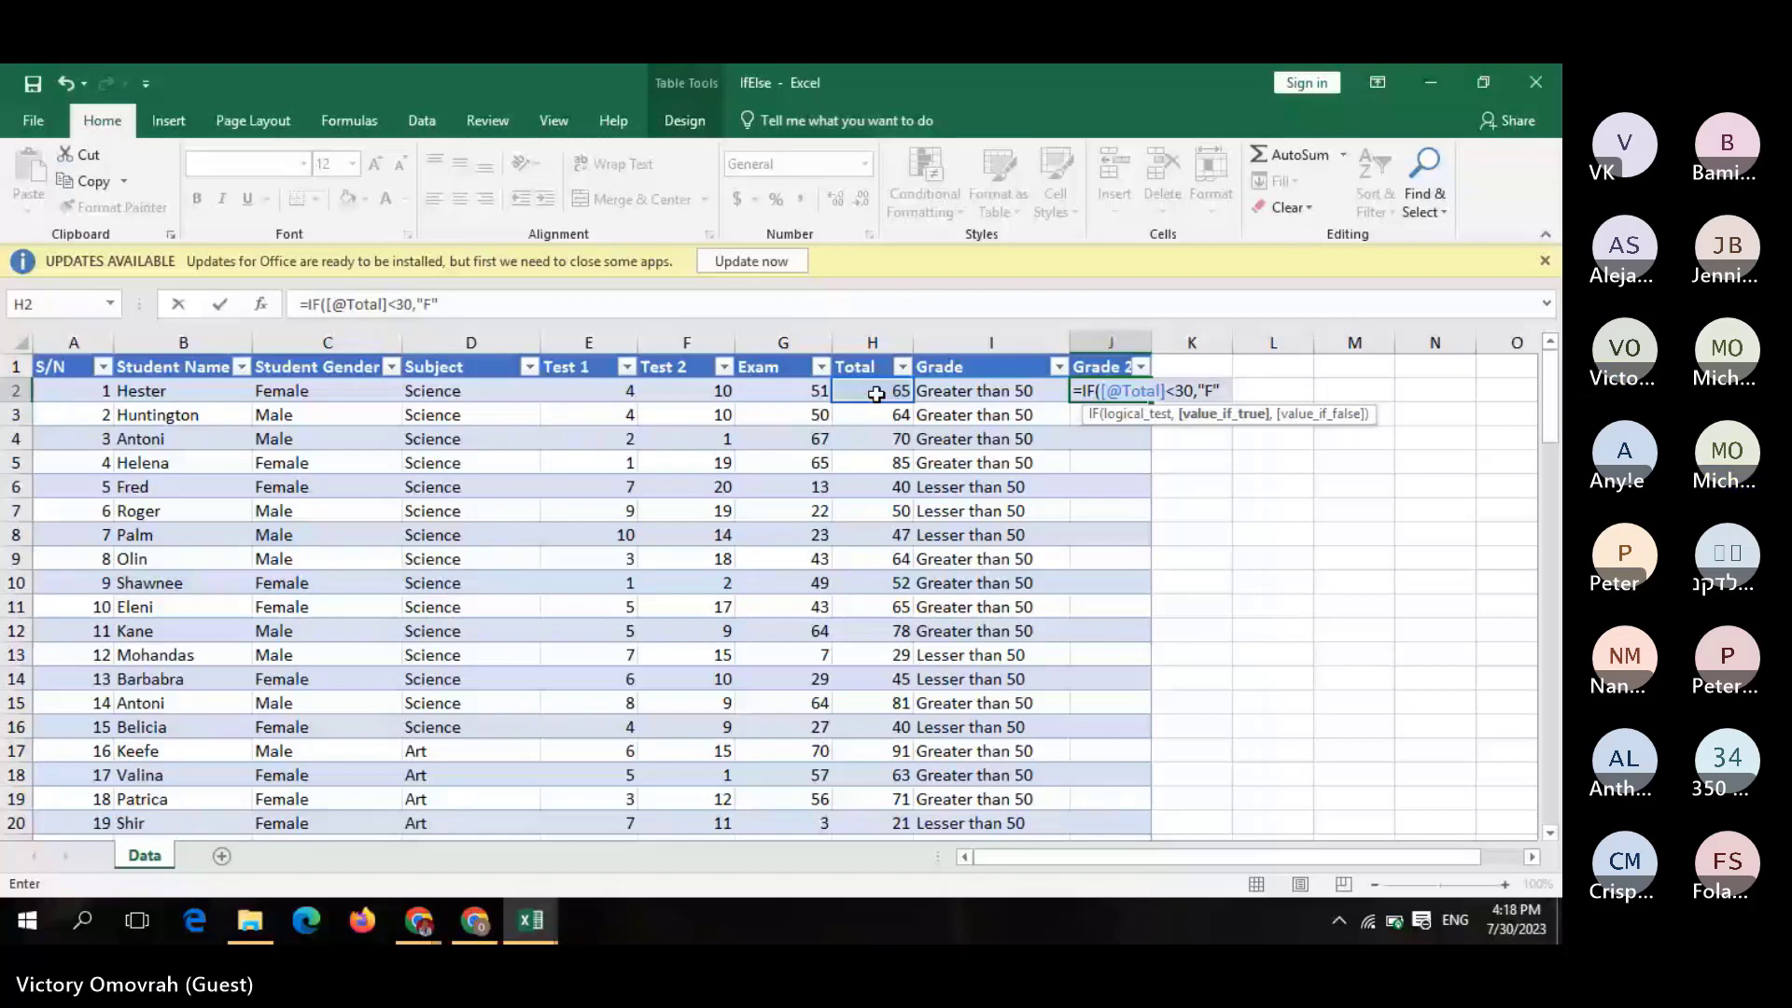
click(1194, 390)
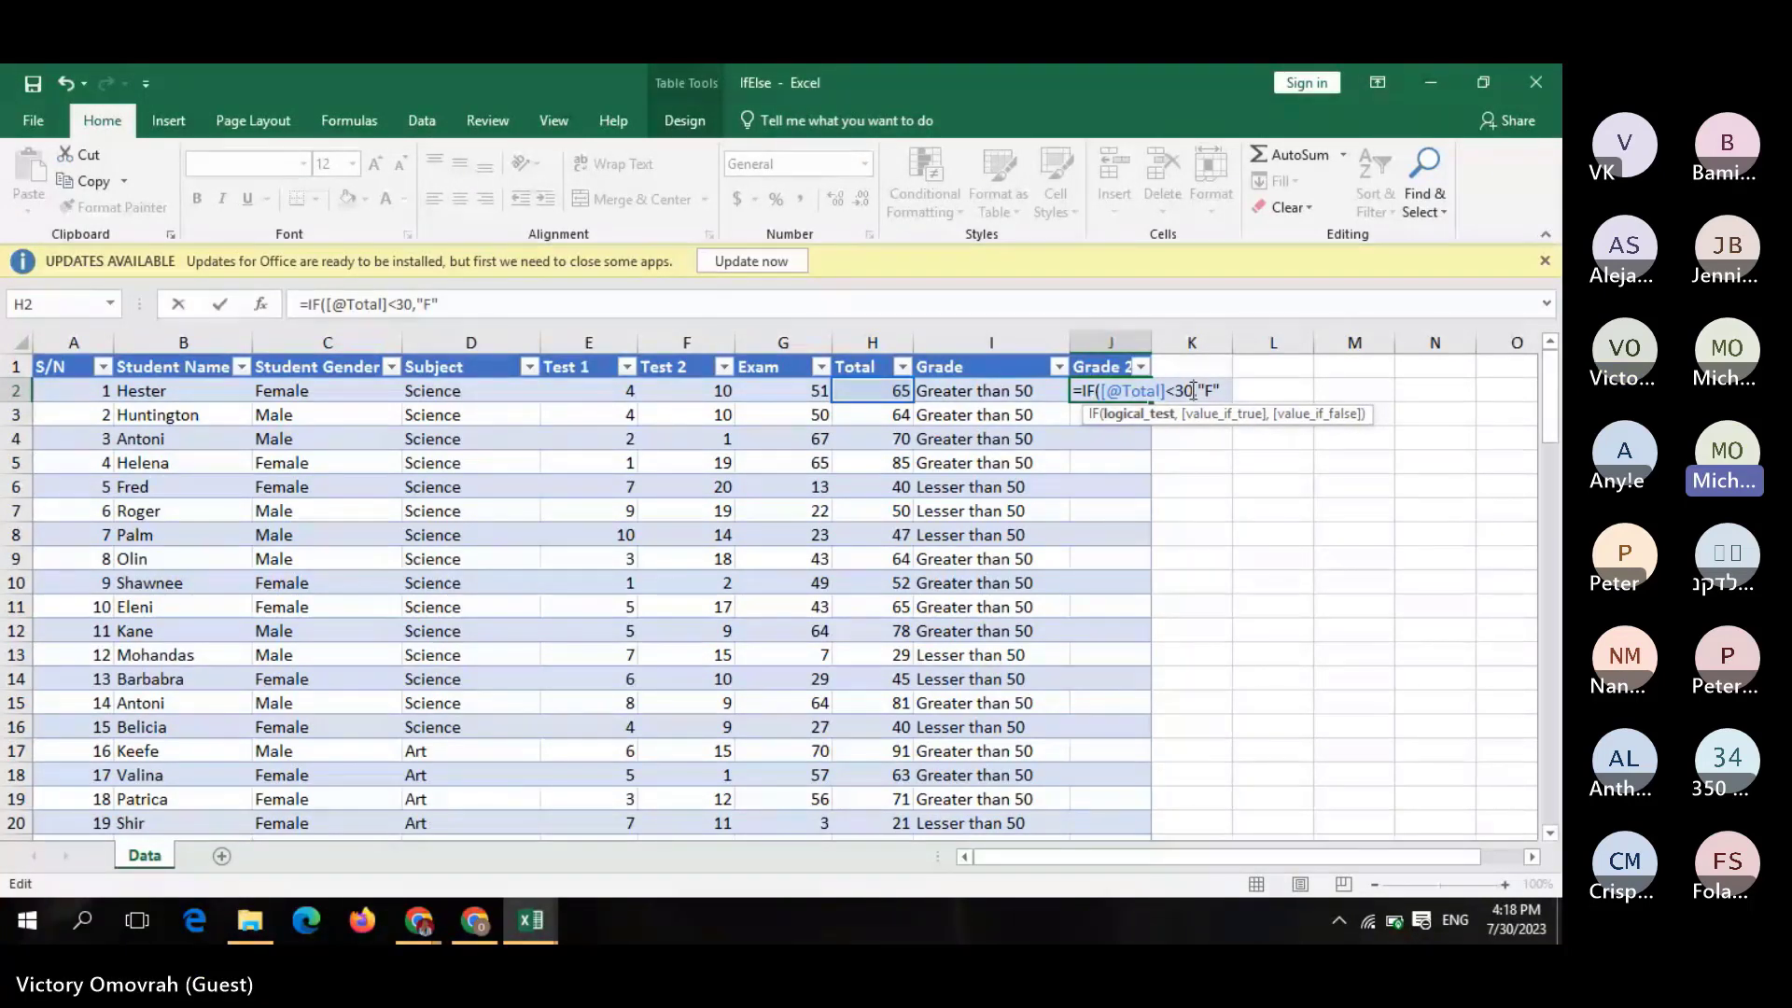
key(BackSpace)
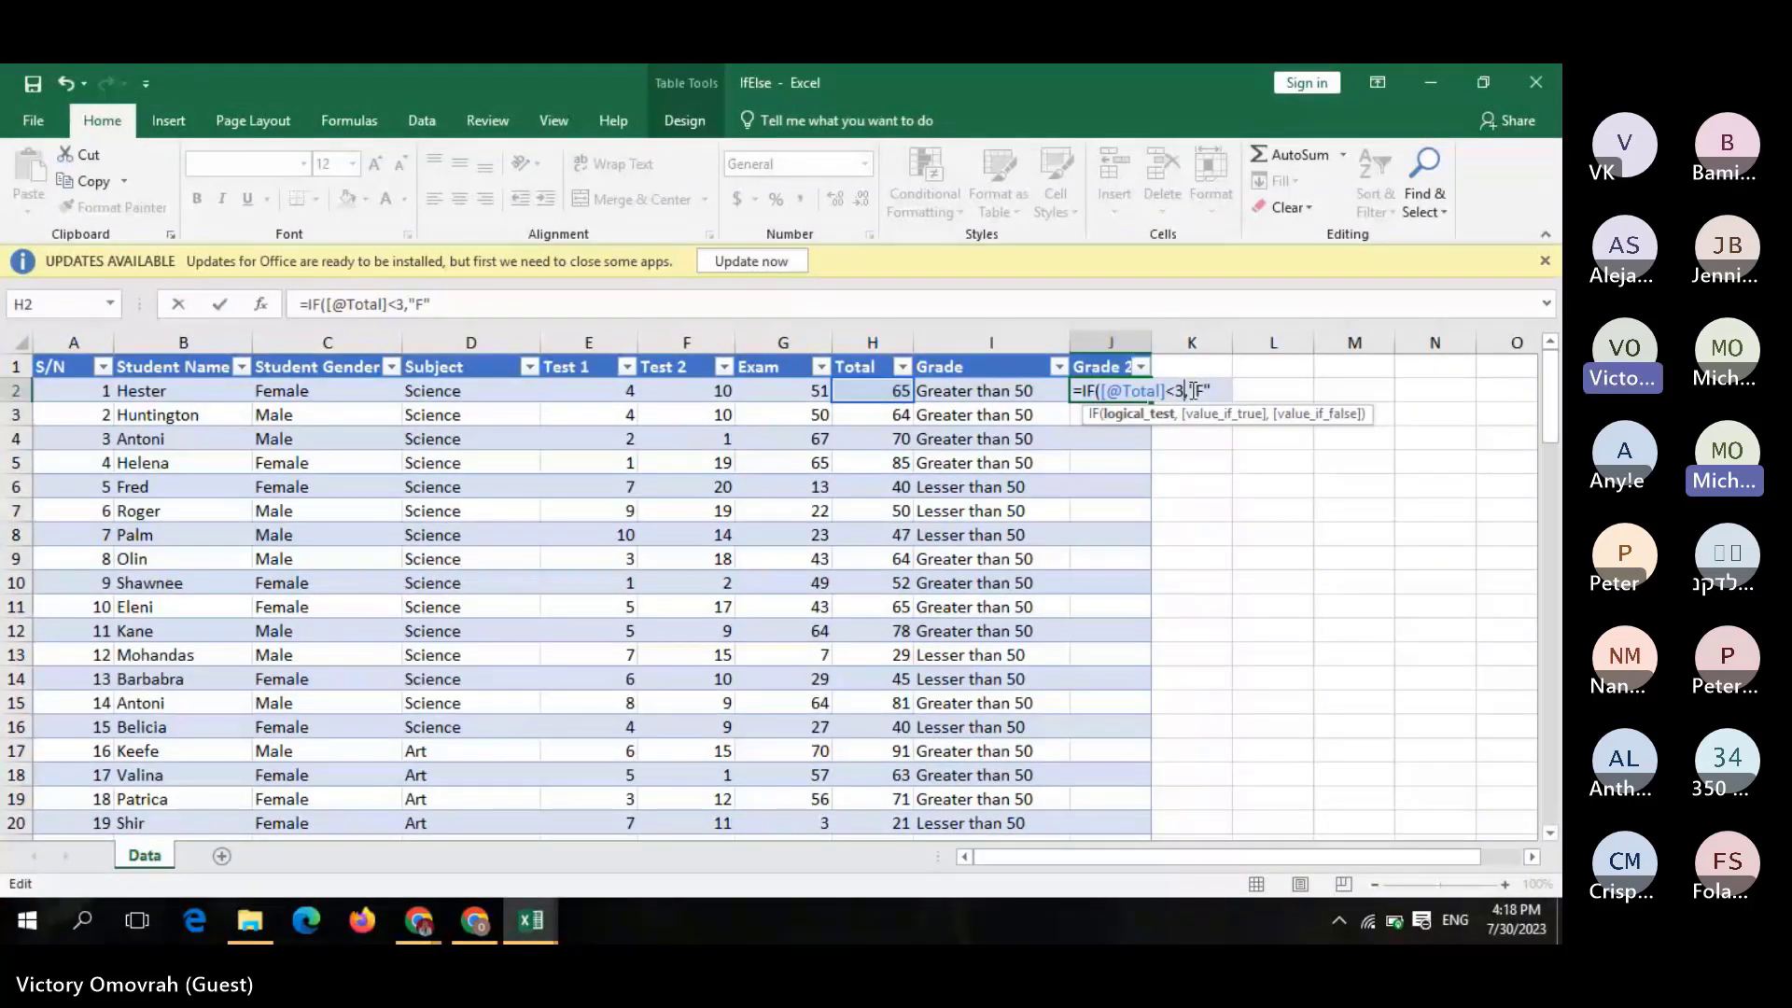
text(0)
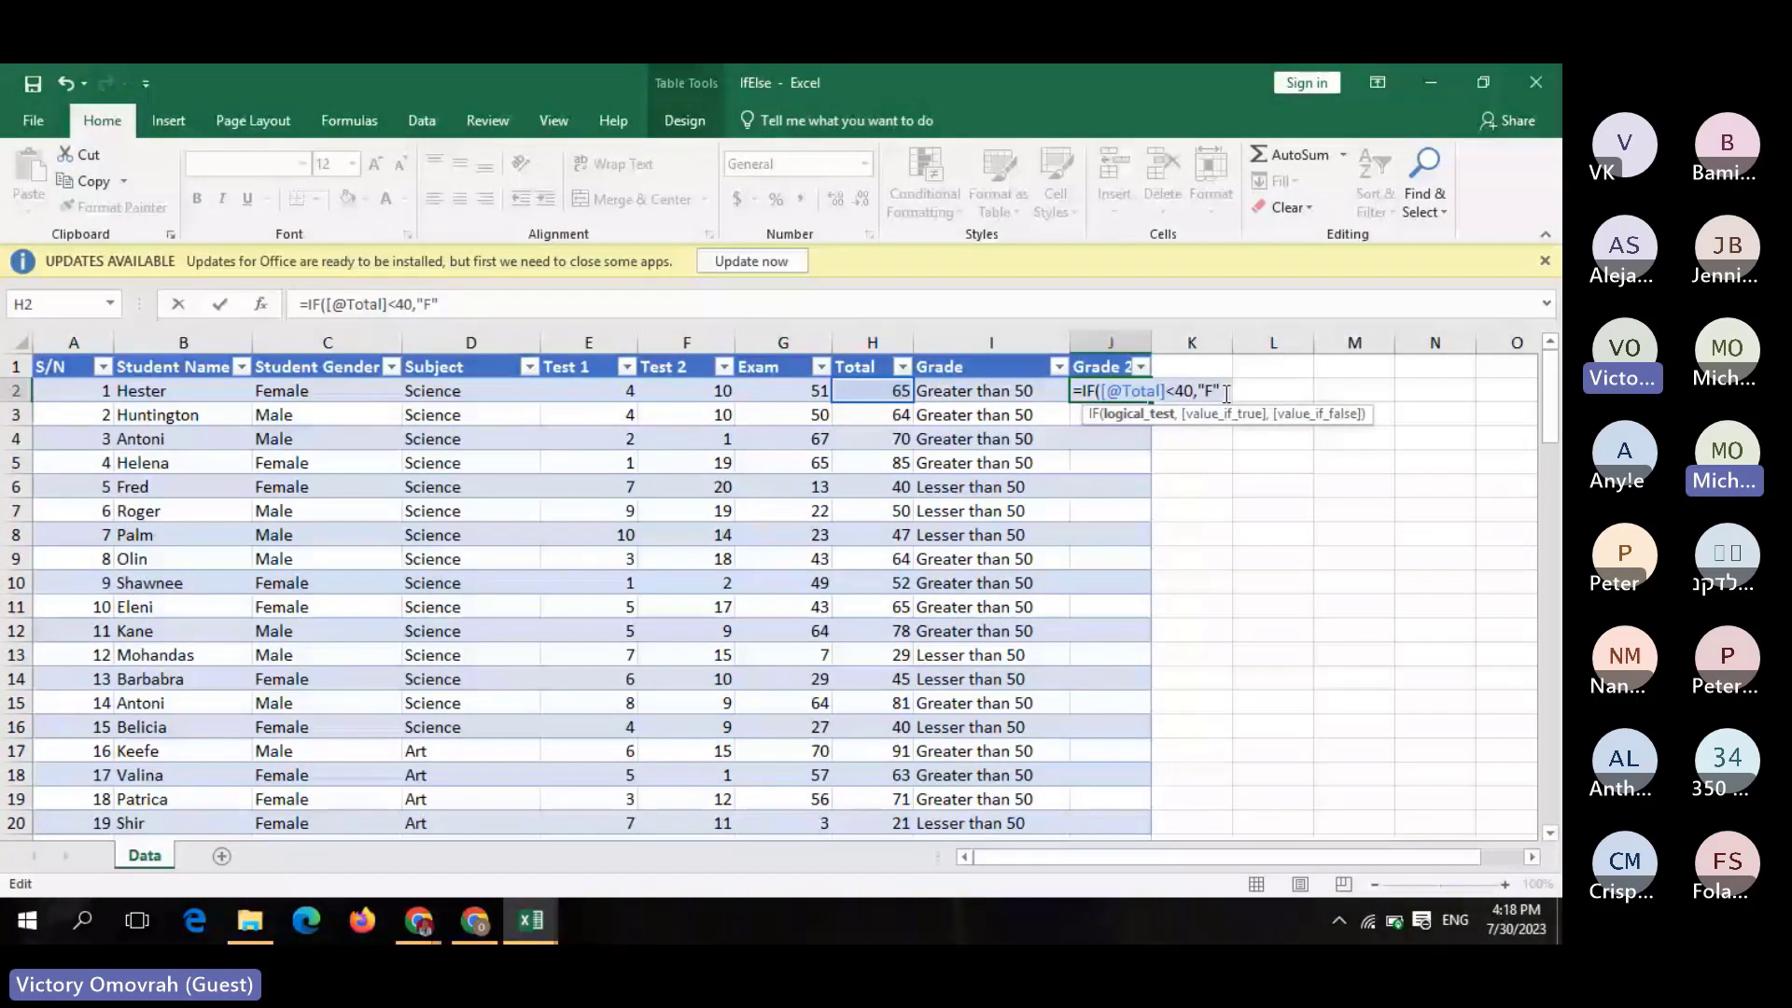
text(,)
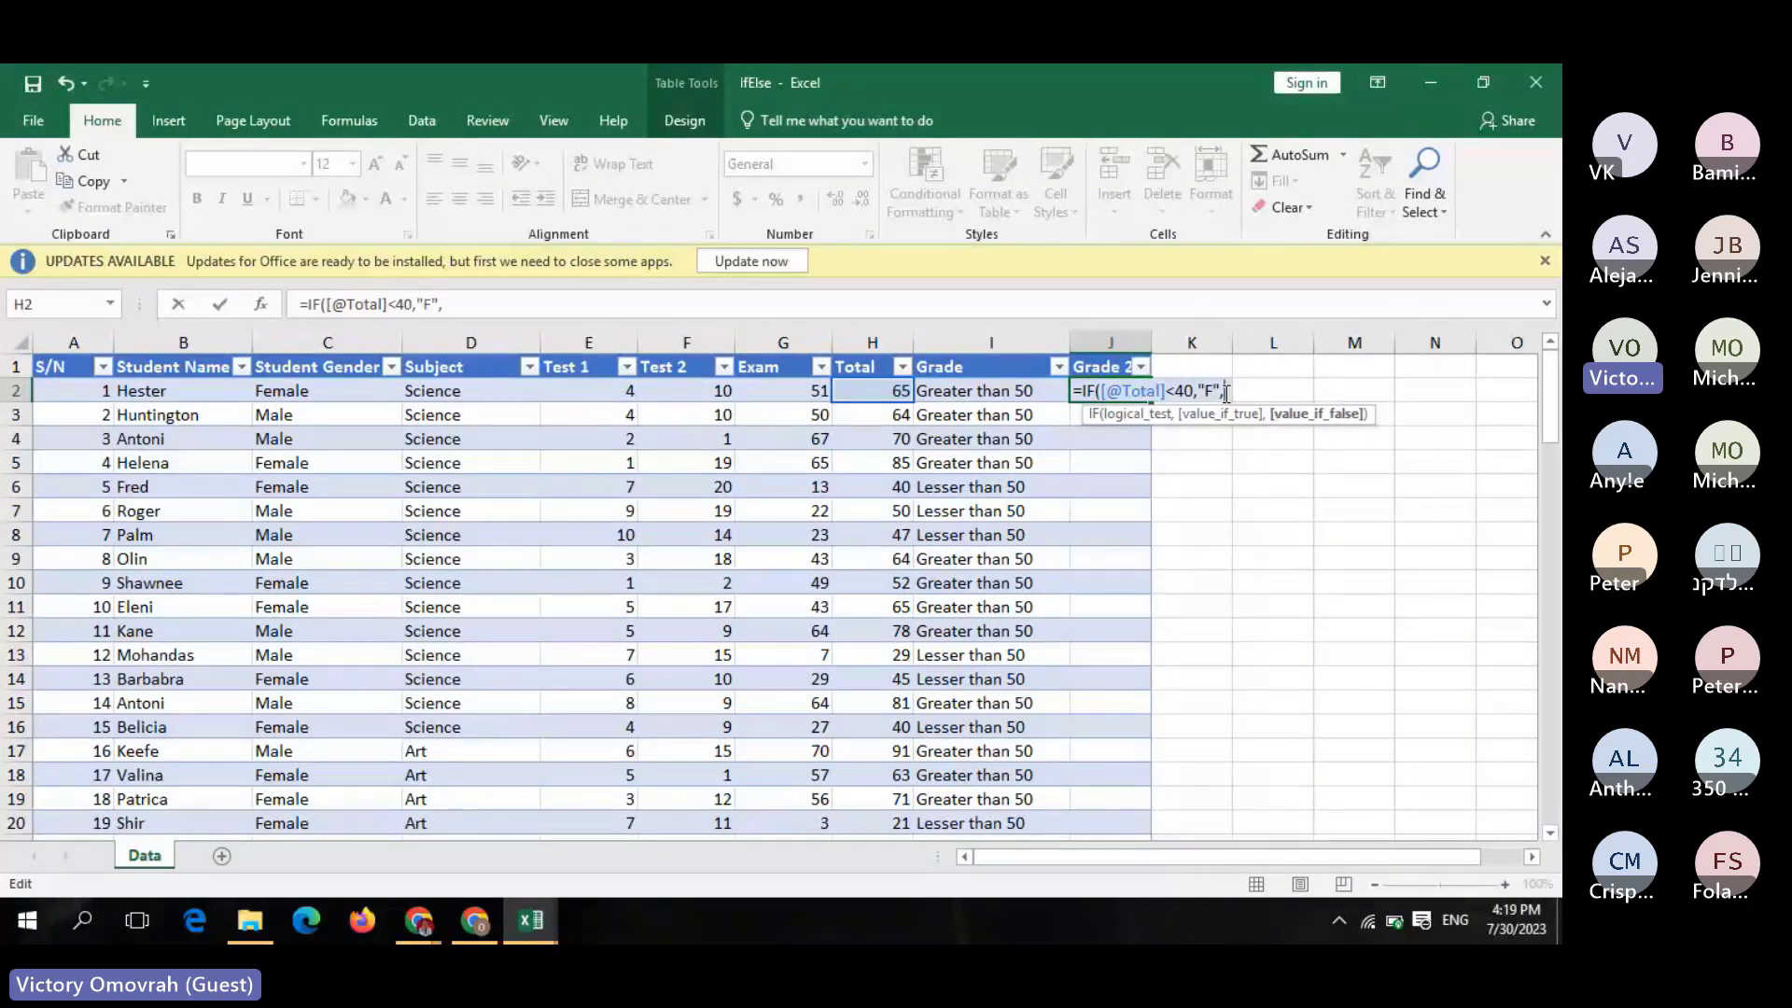
Add nested IF branches returning "E" for Total below 45 and "D" below 50, opening another IF
text(if)
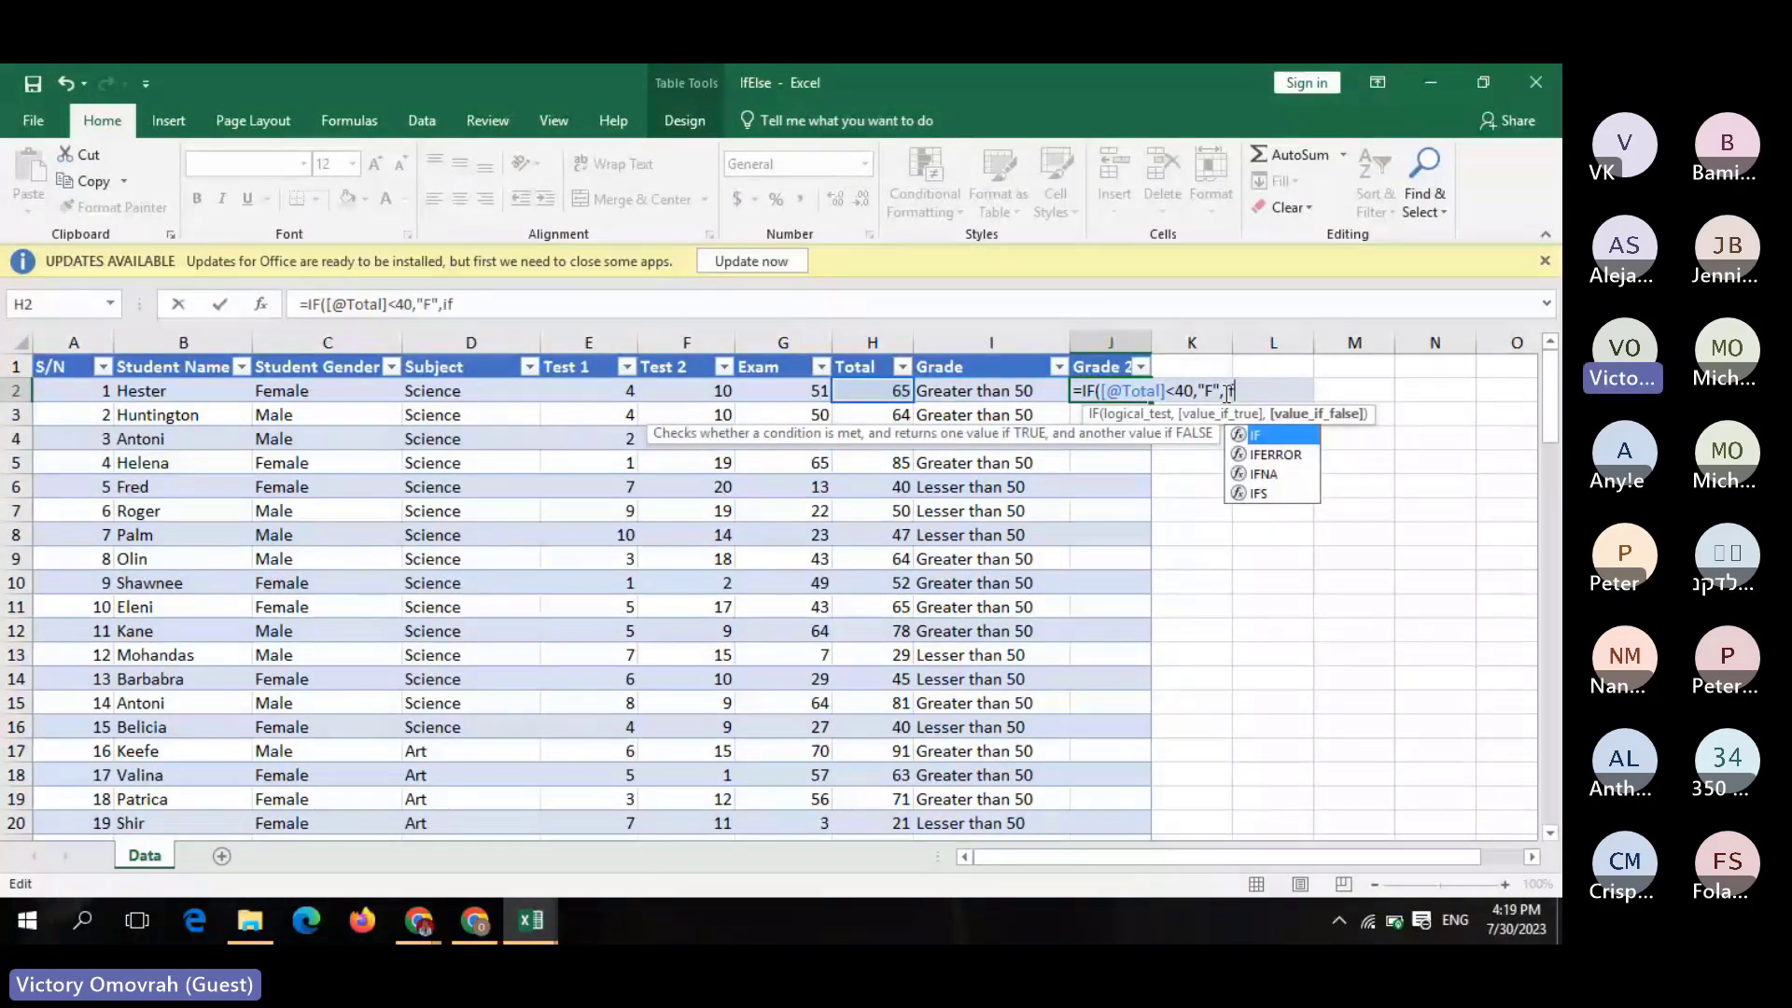
text(()
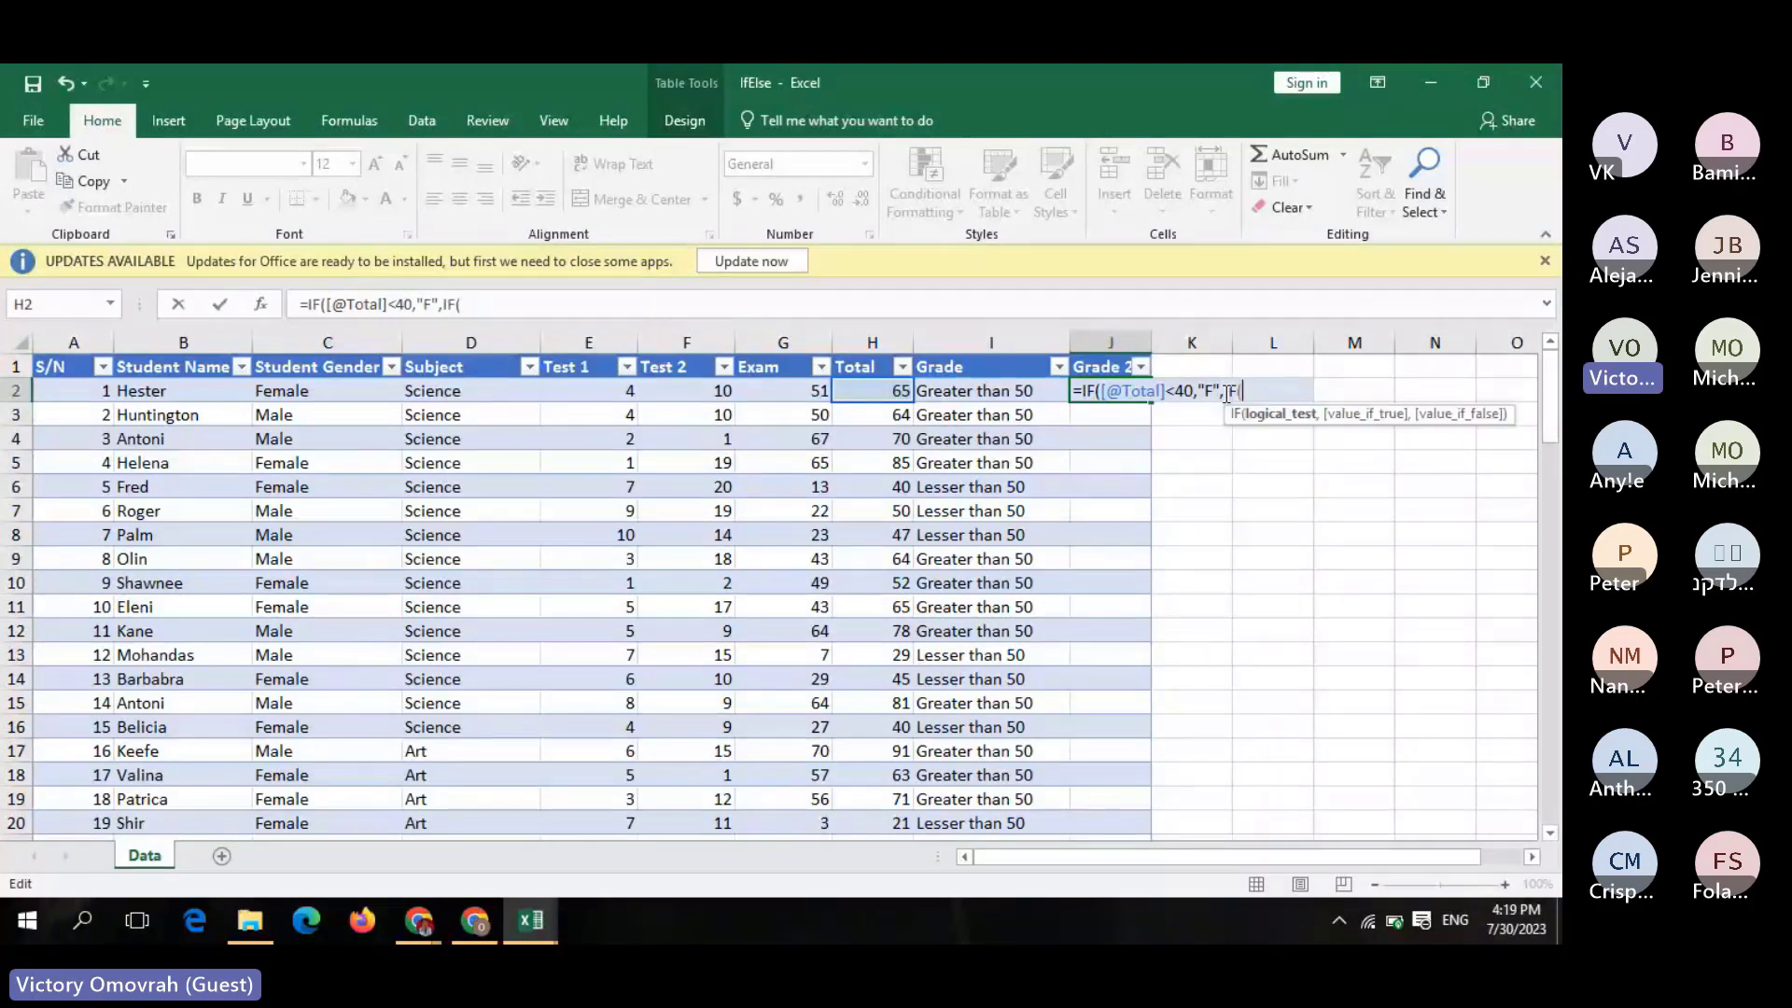
click(889, 397)
text(<45)
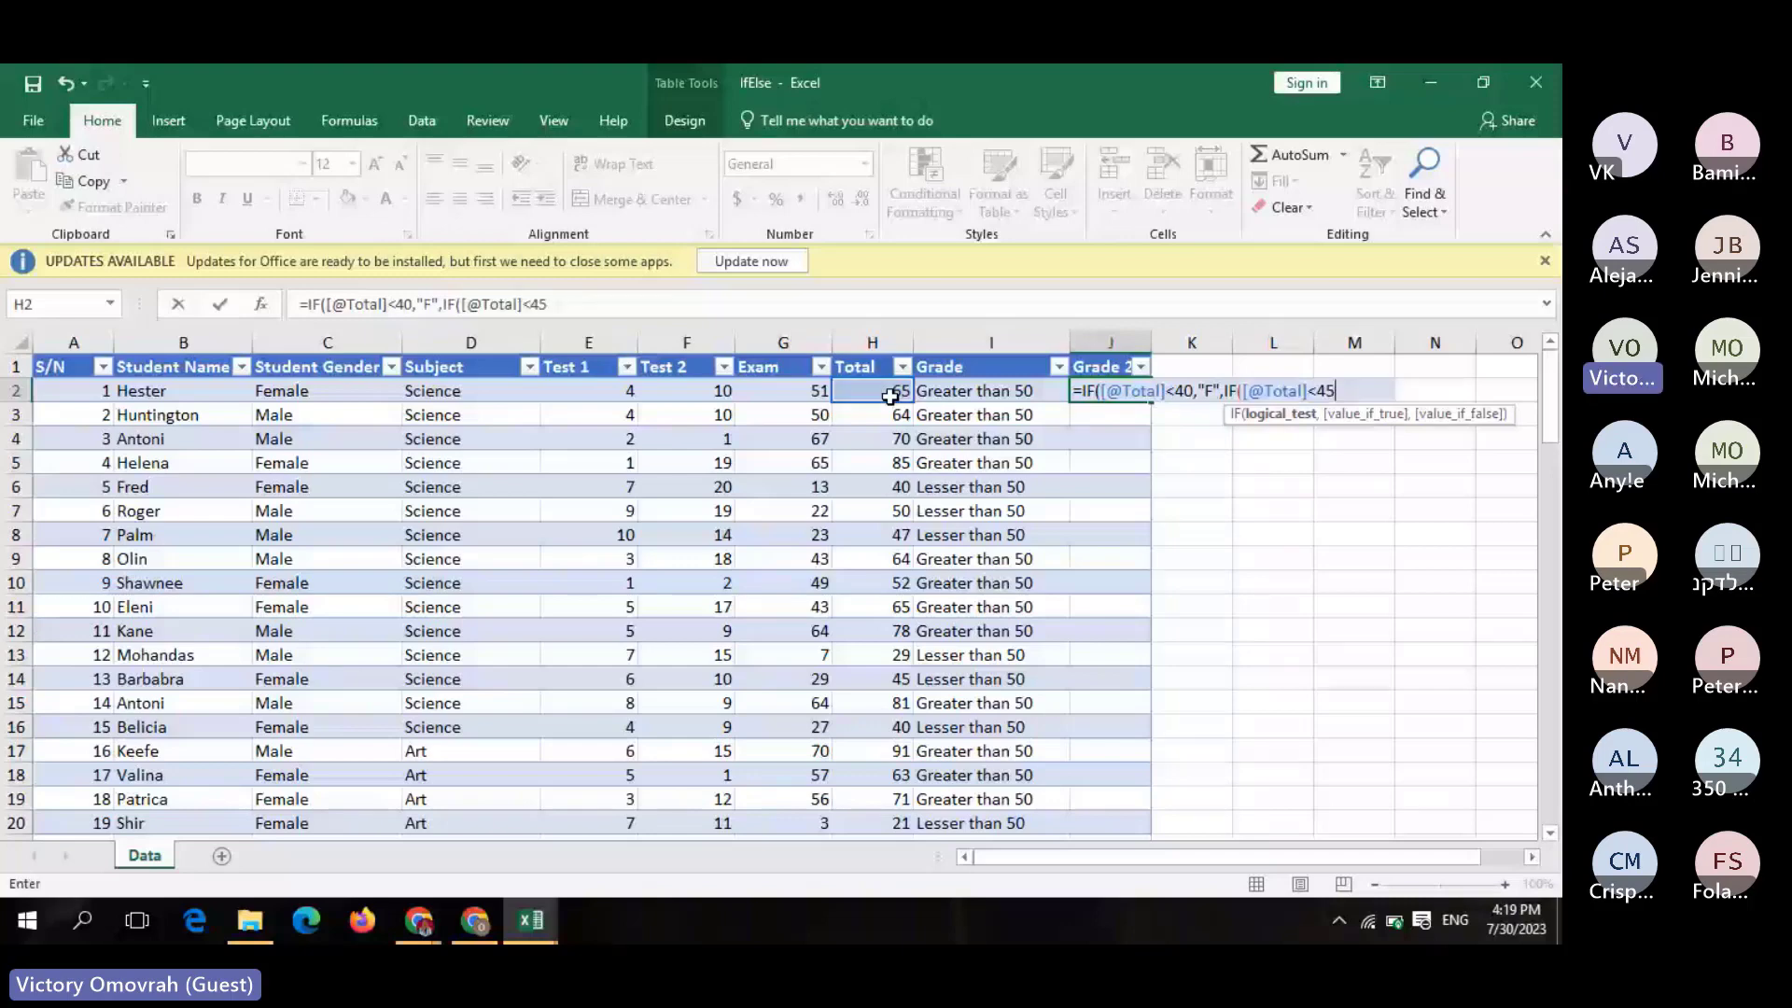
text(,")
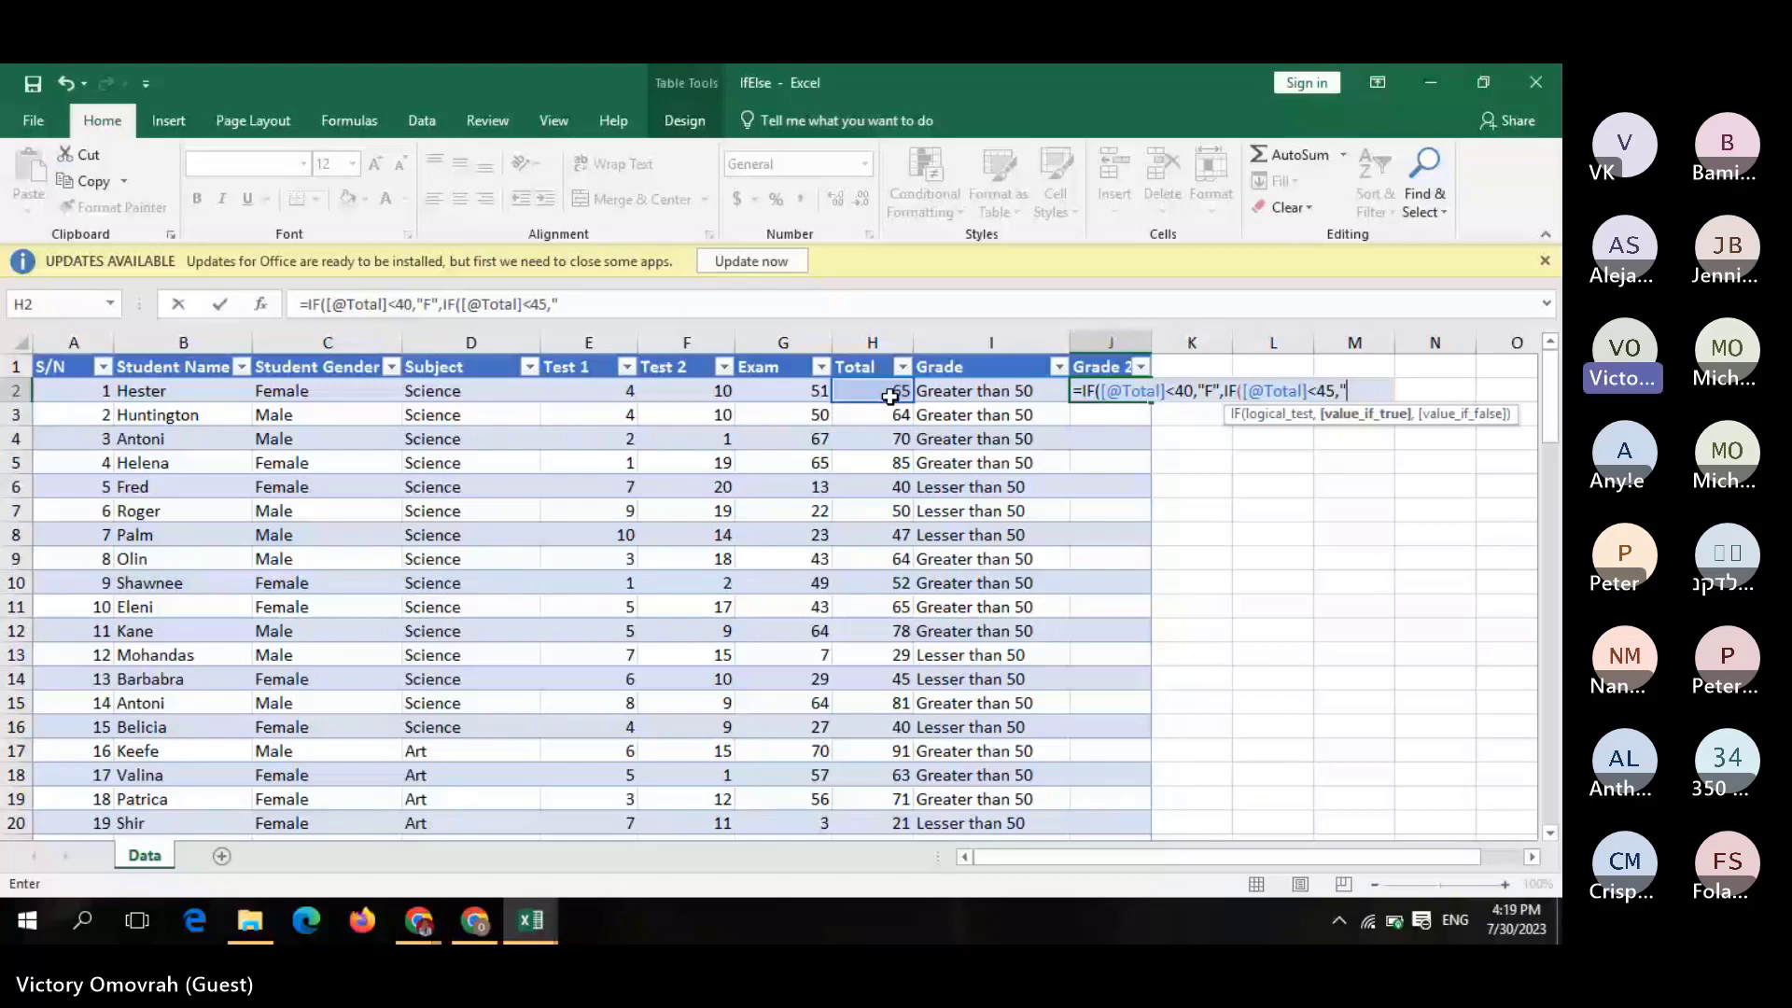
text(E",IF()
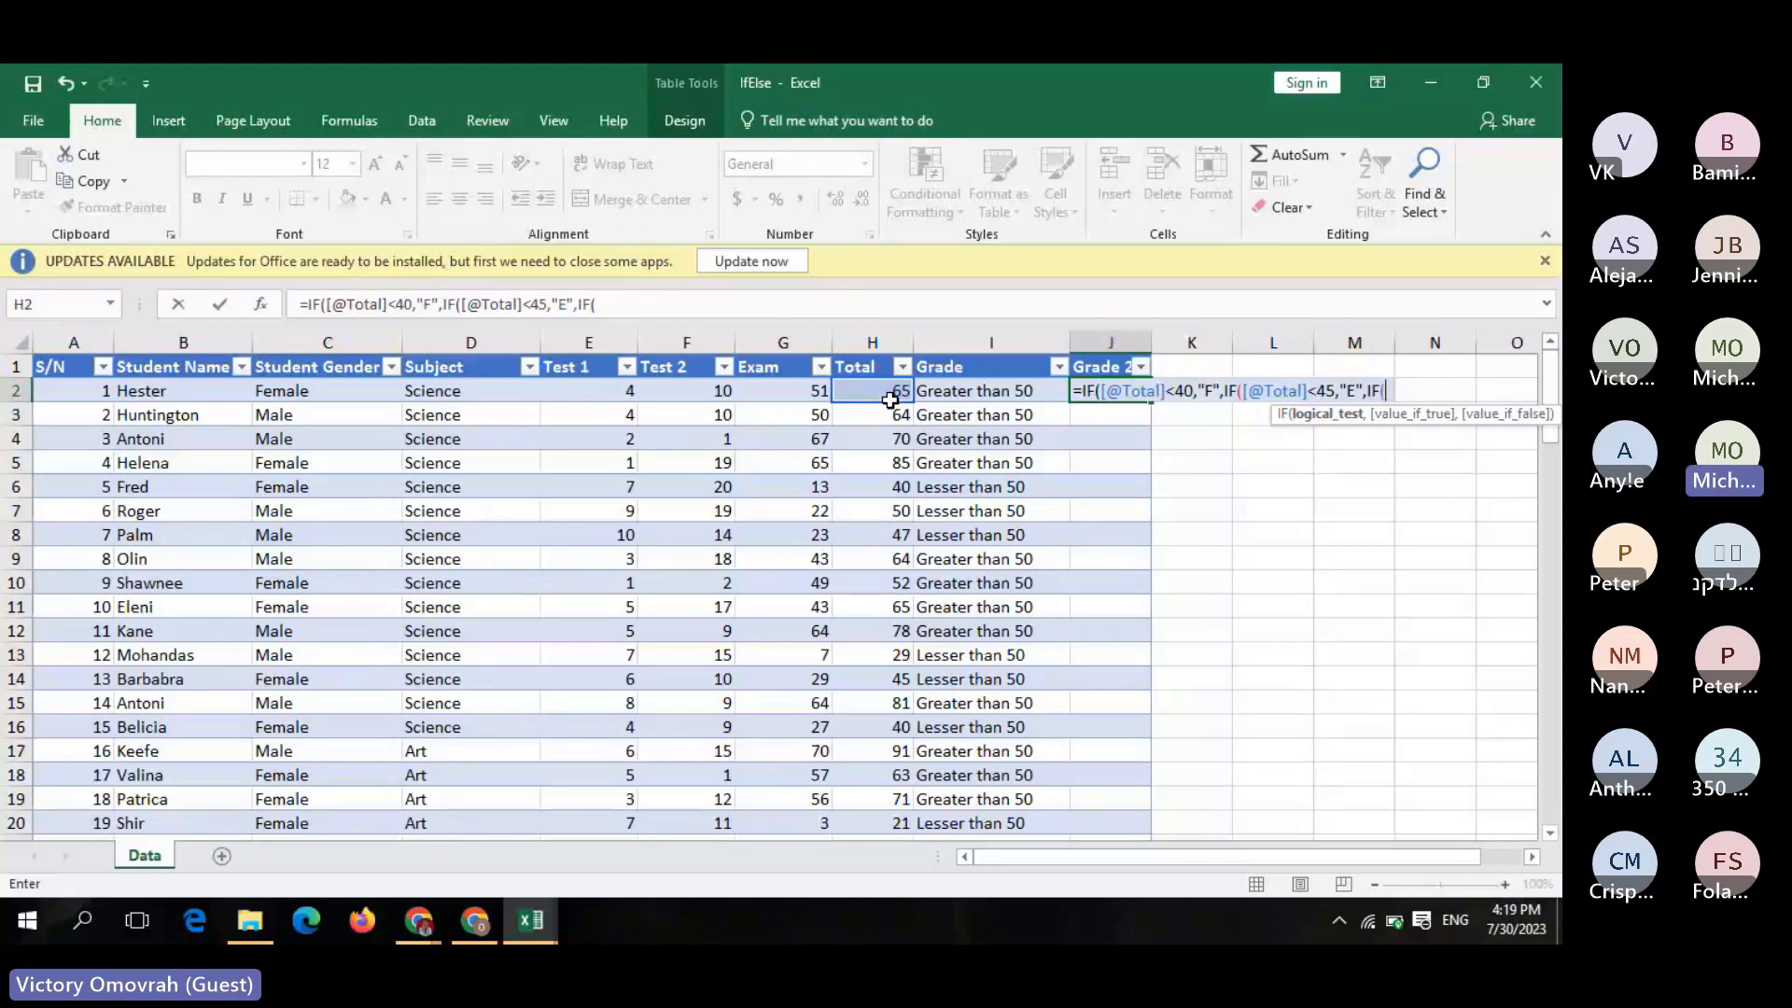
click(886, 391)
text(<)
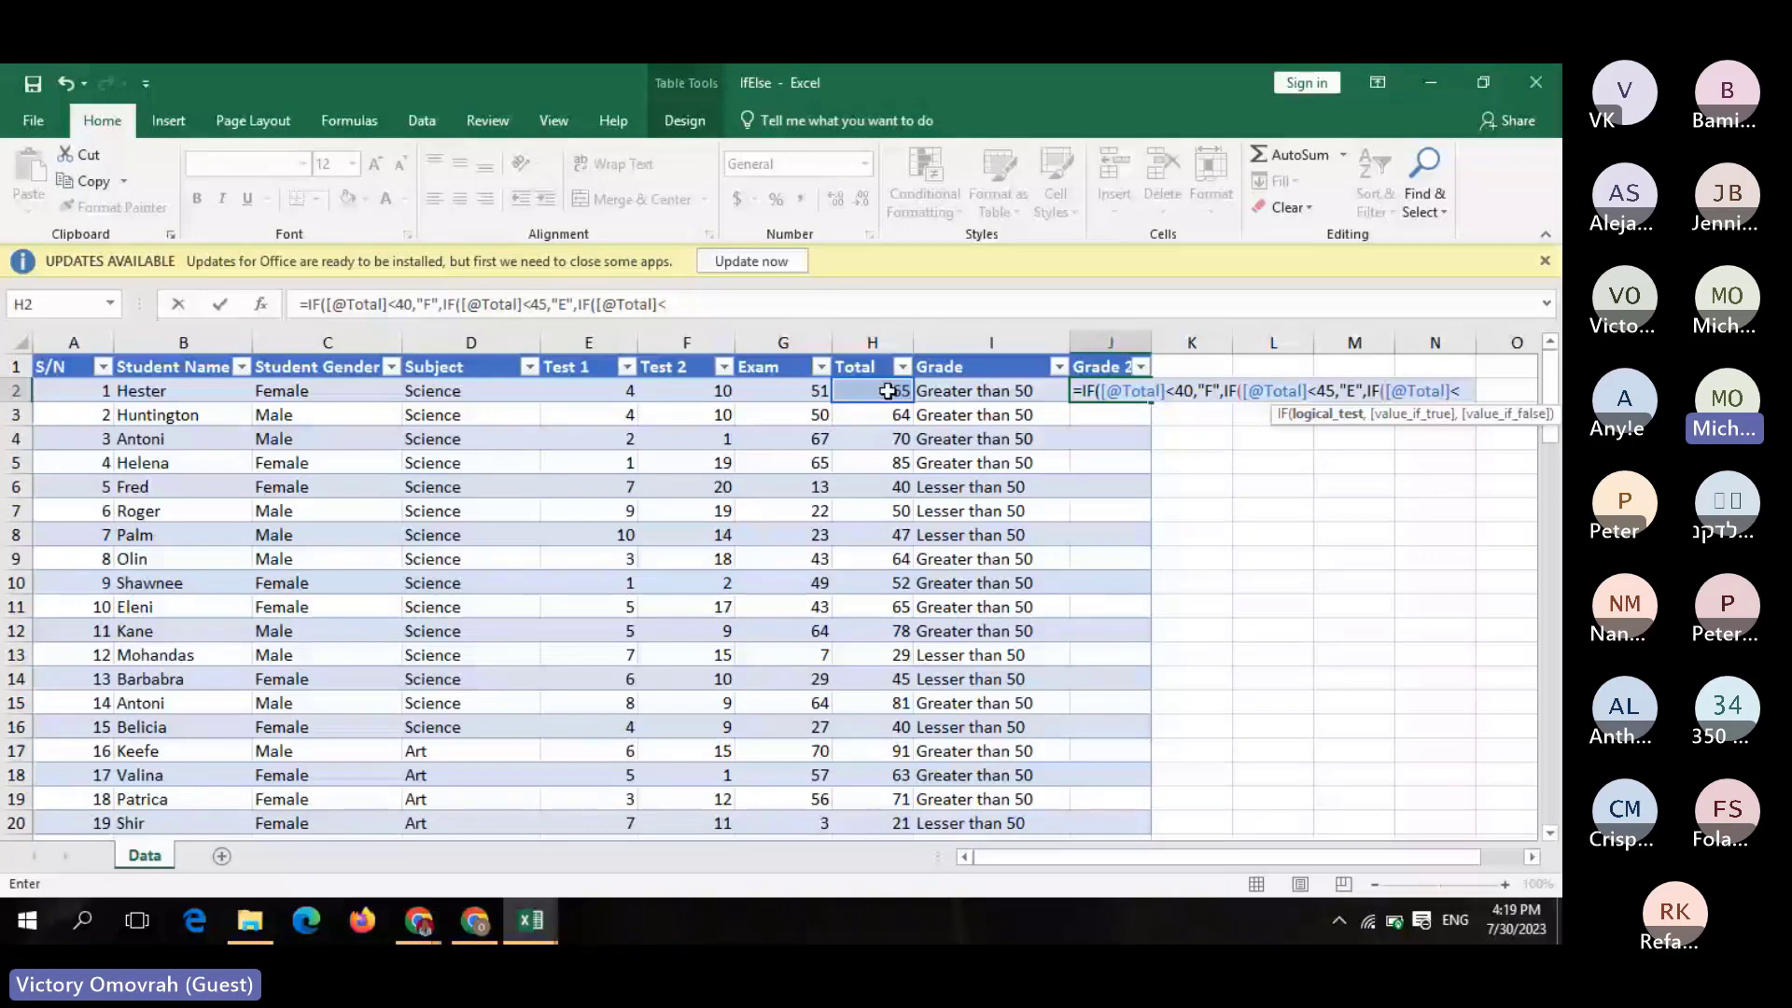
text(50,)
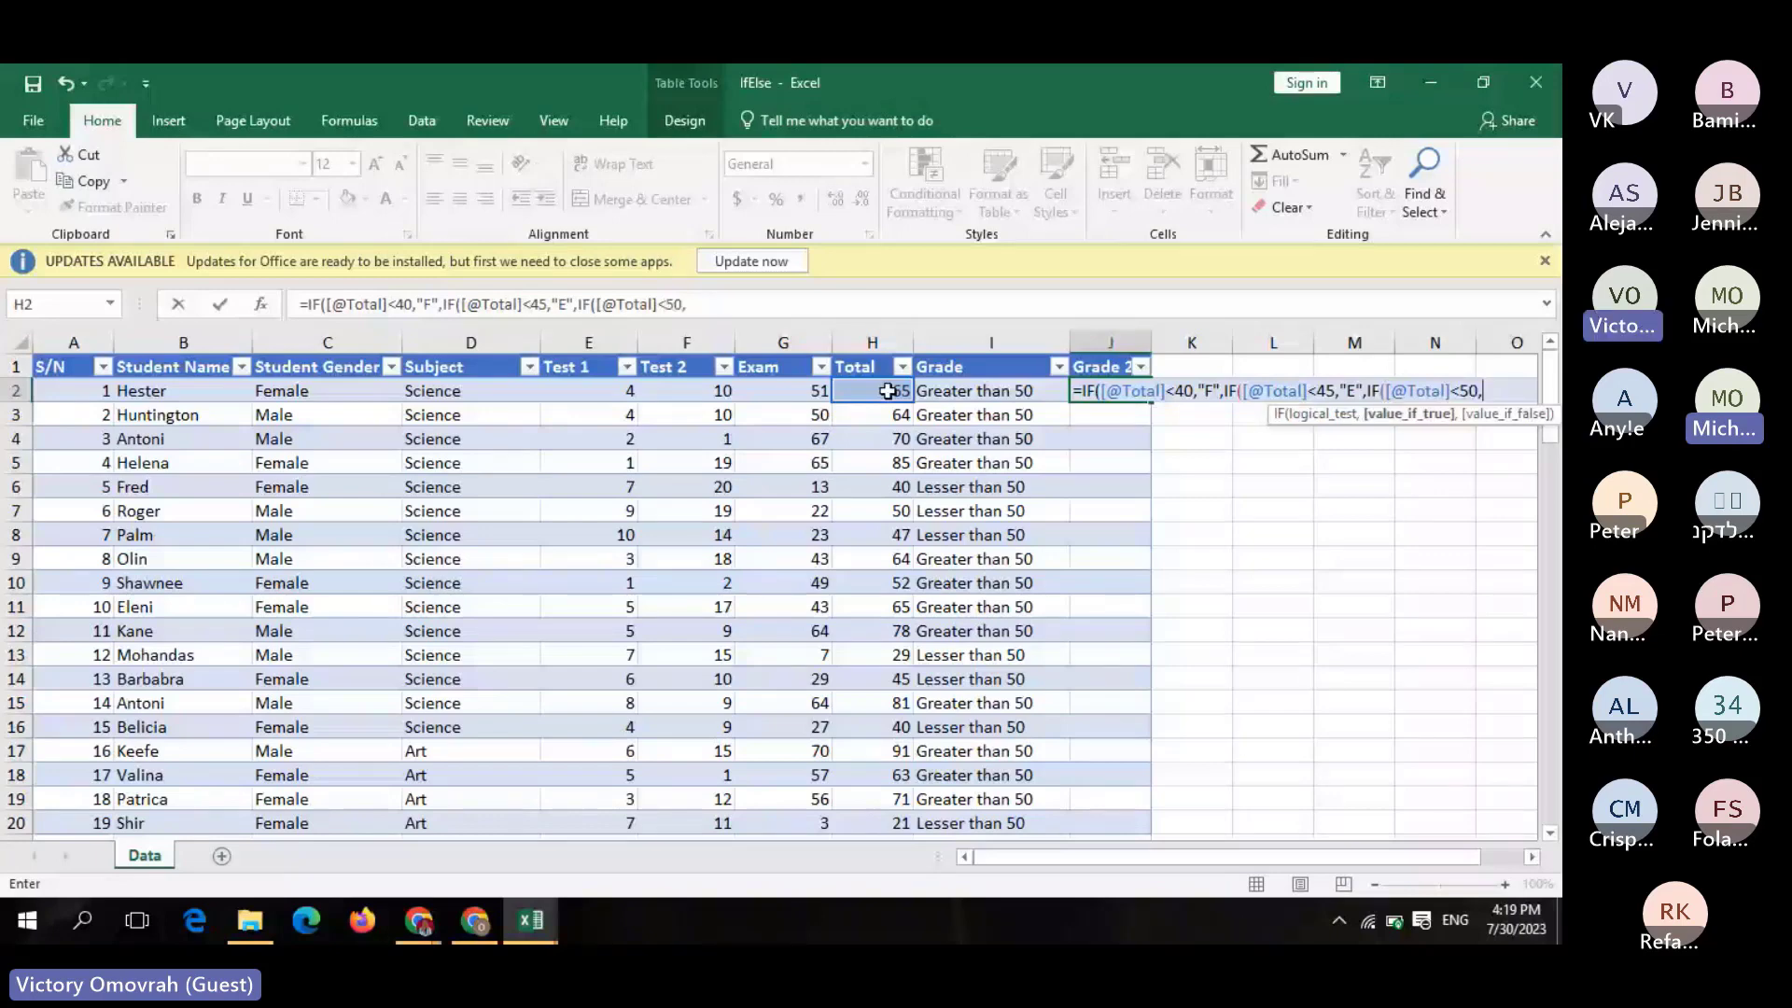
text(")
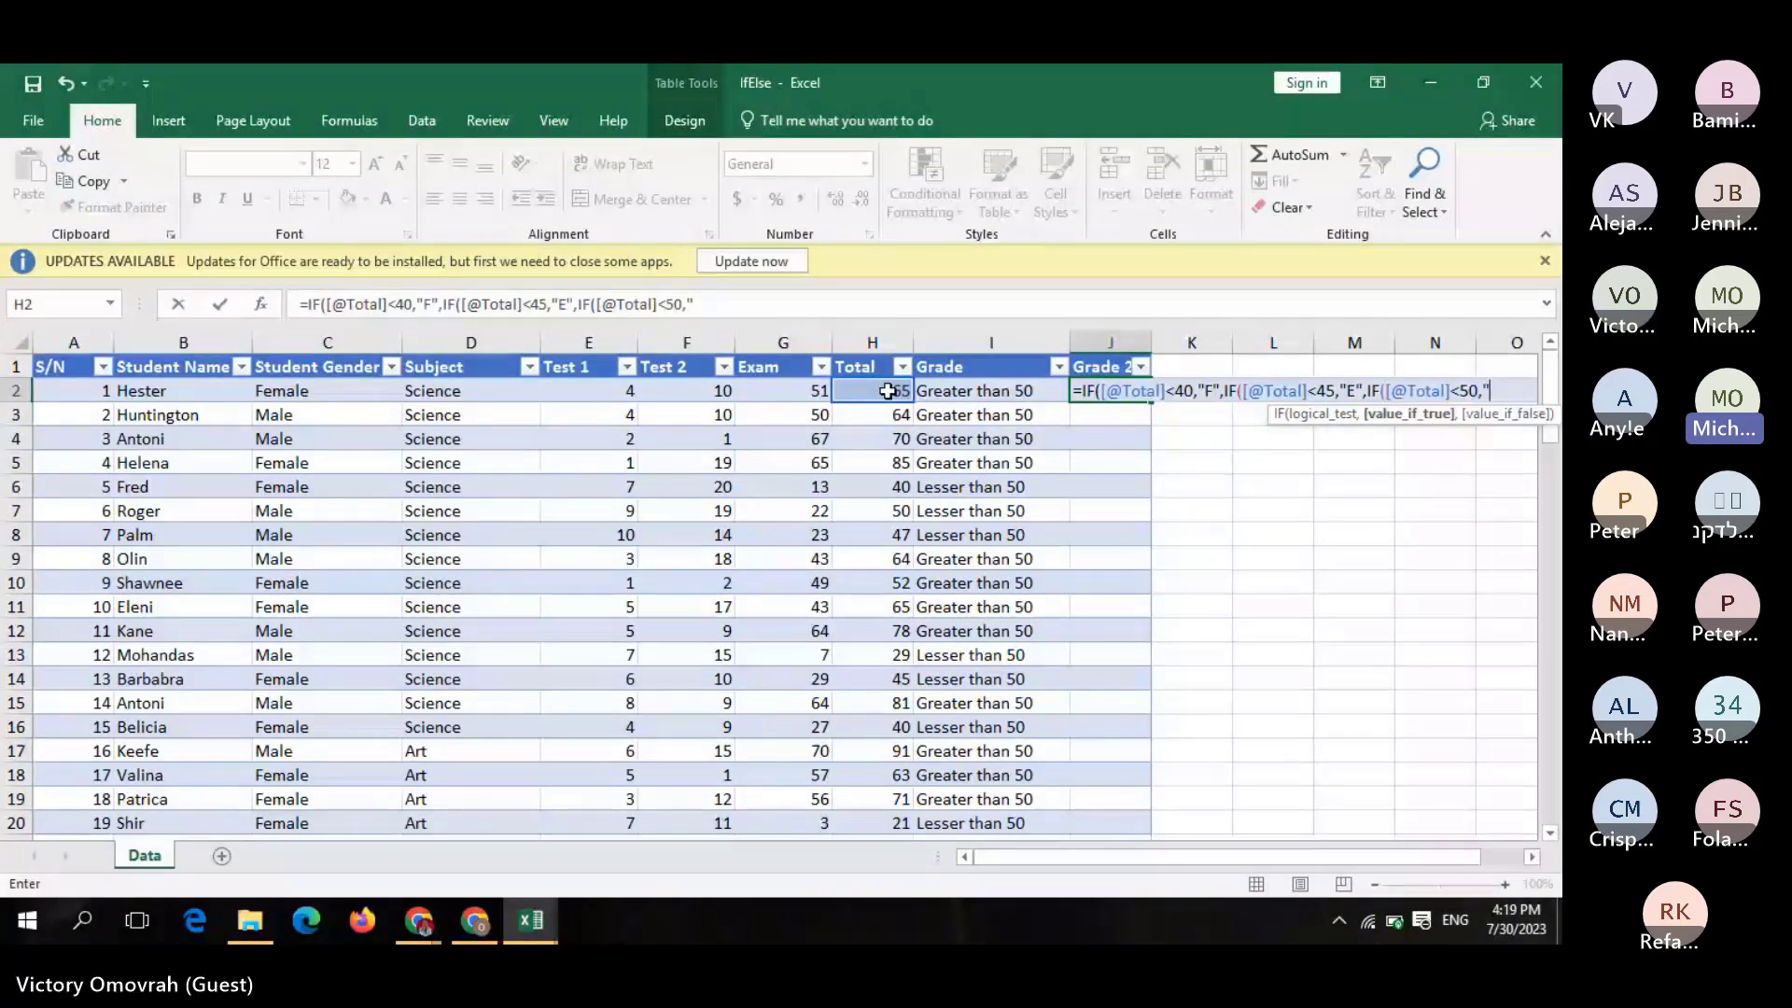
text(D")
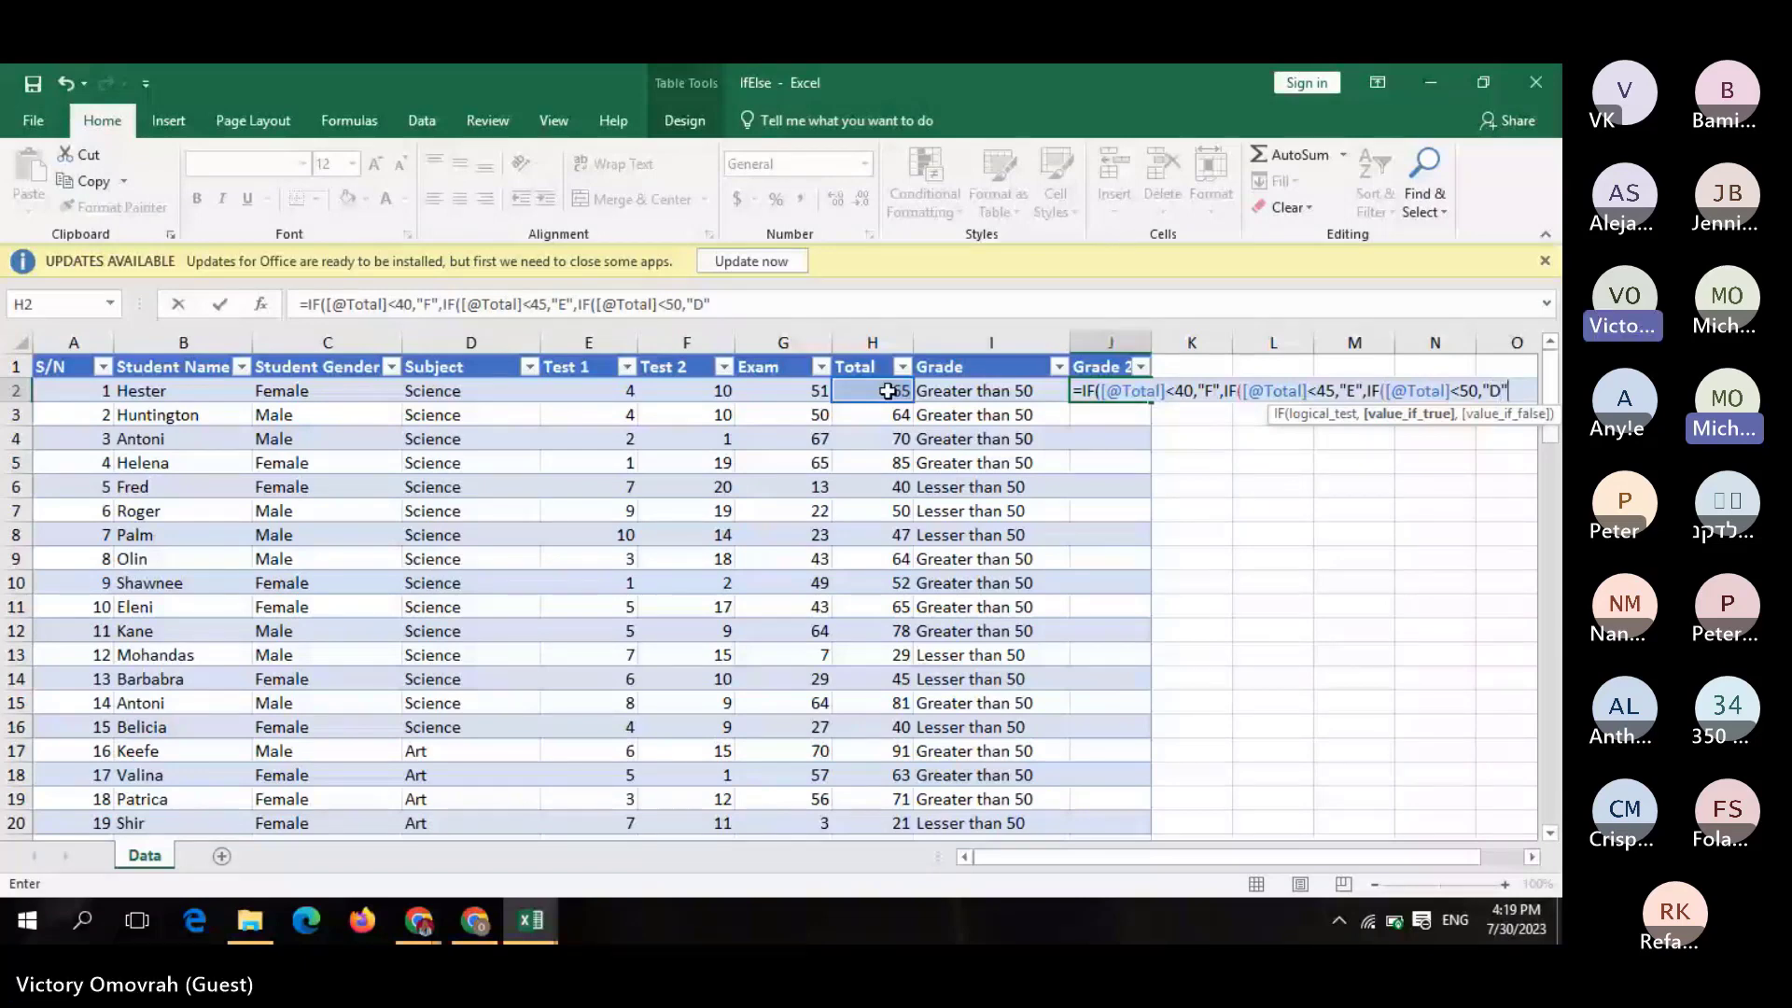
text(,)
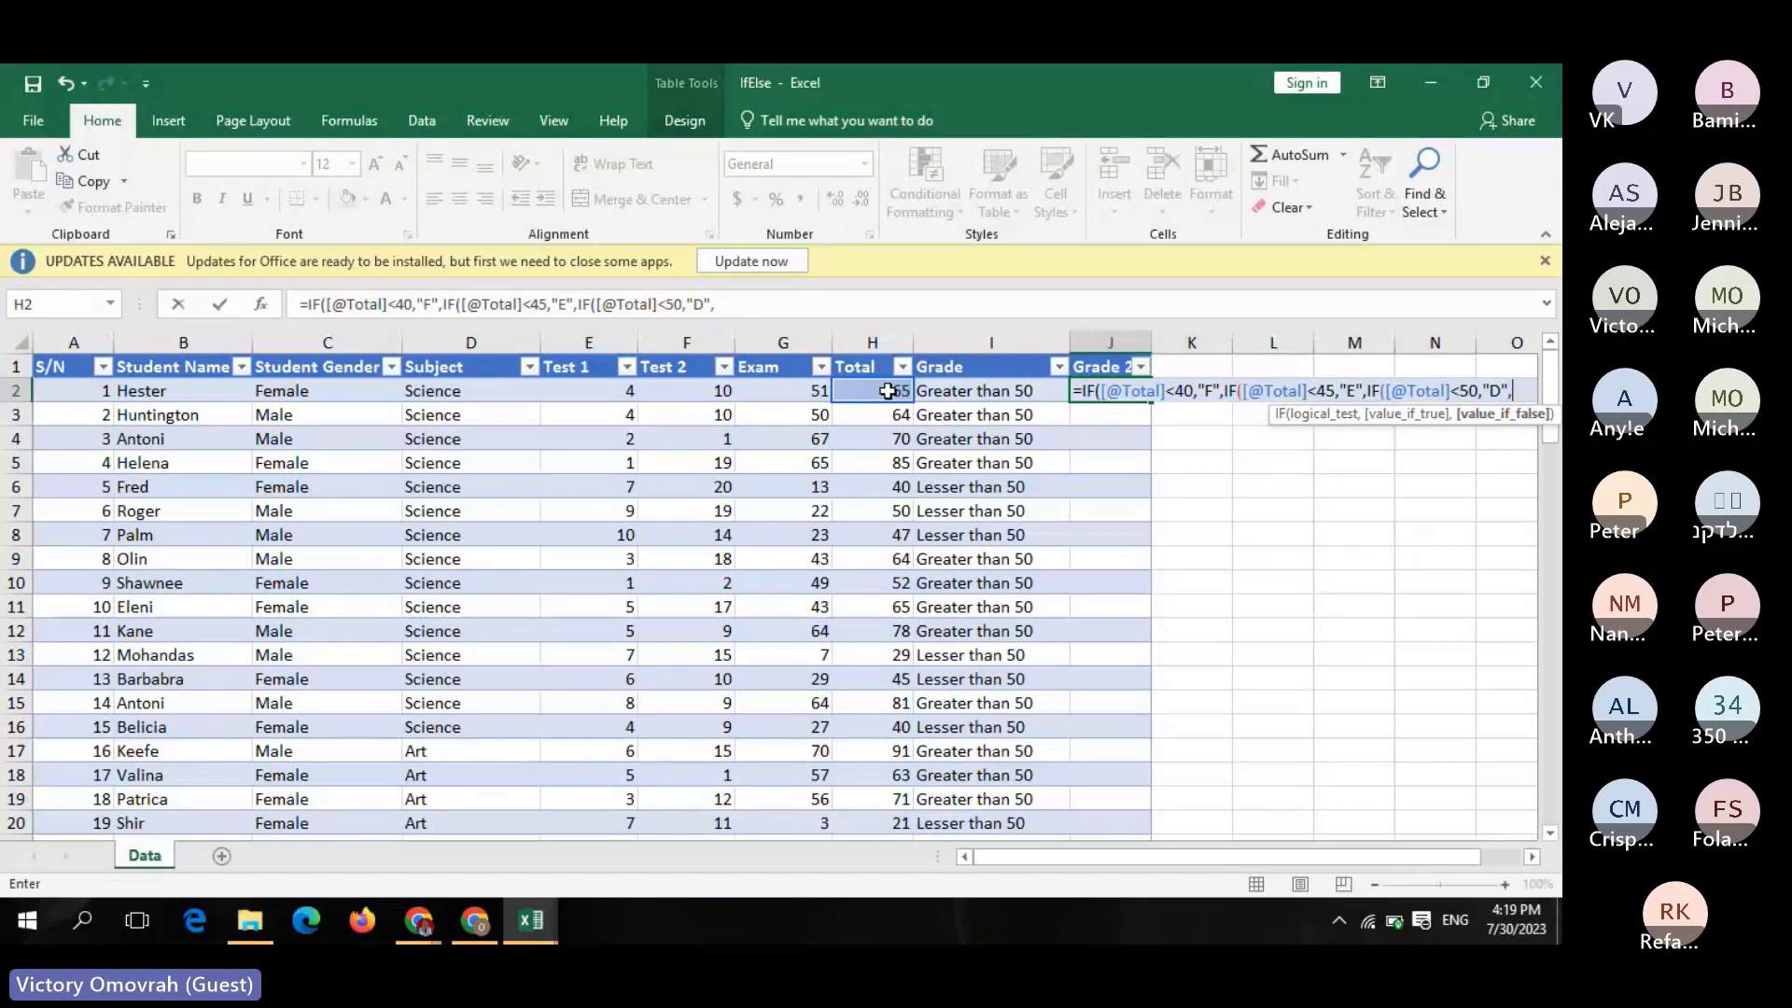
text(IF()
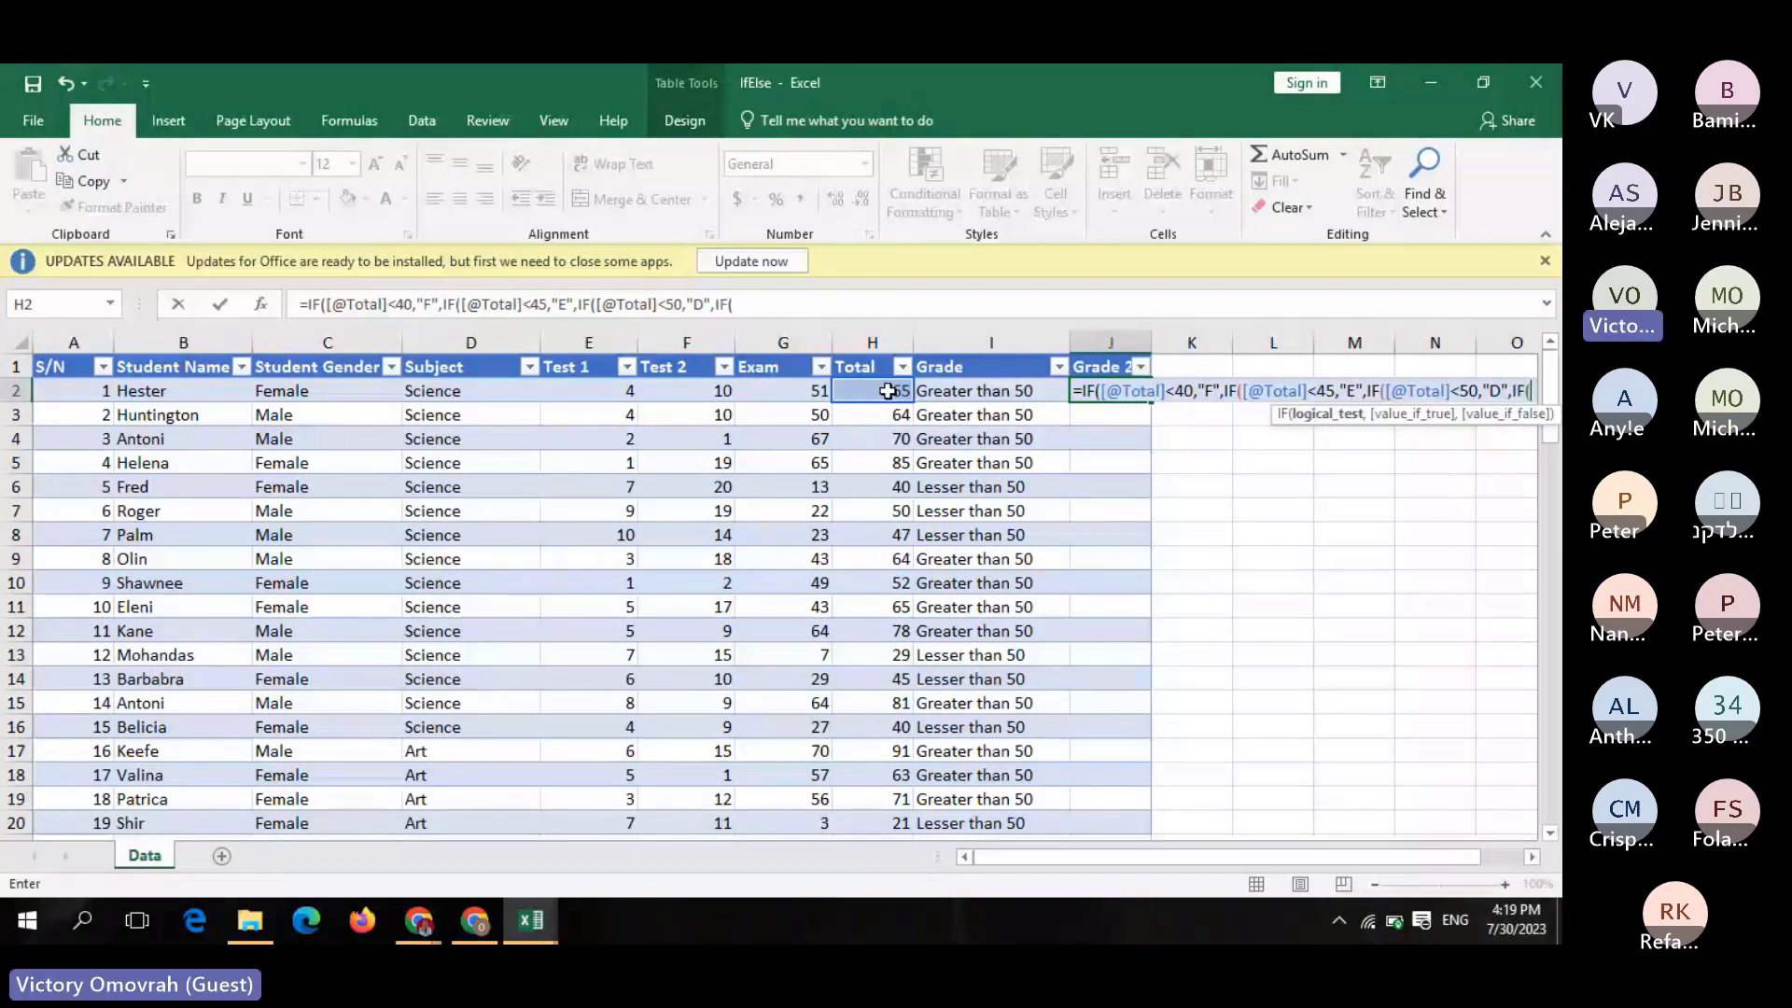
Add branches returning "C" below 60, "B" below 70 and "A" otherwise, closing all parentheses
click(882, 393)
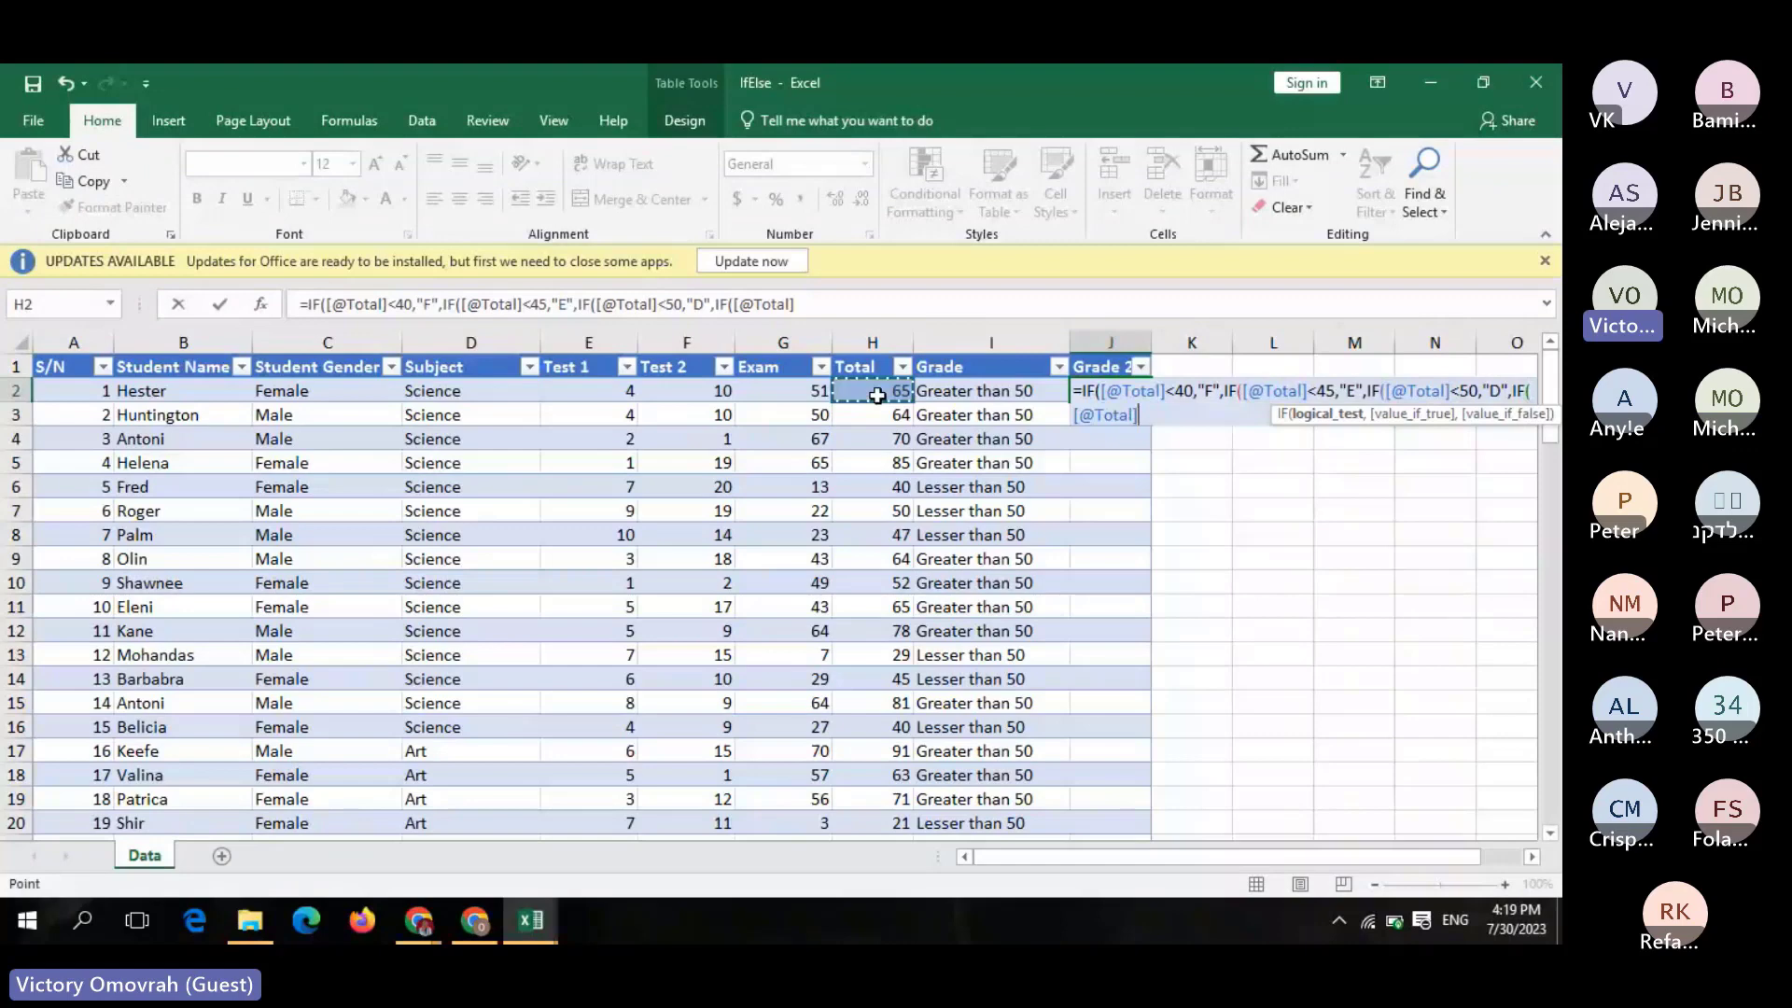
text(<60)
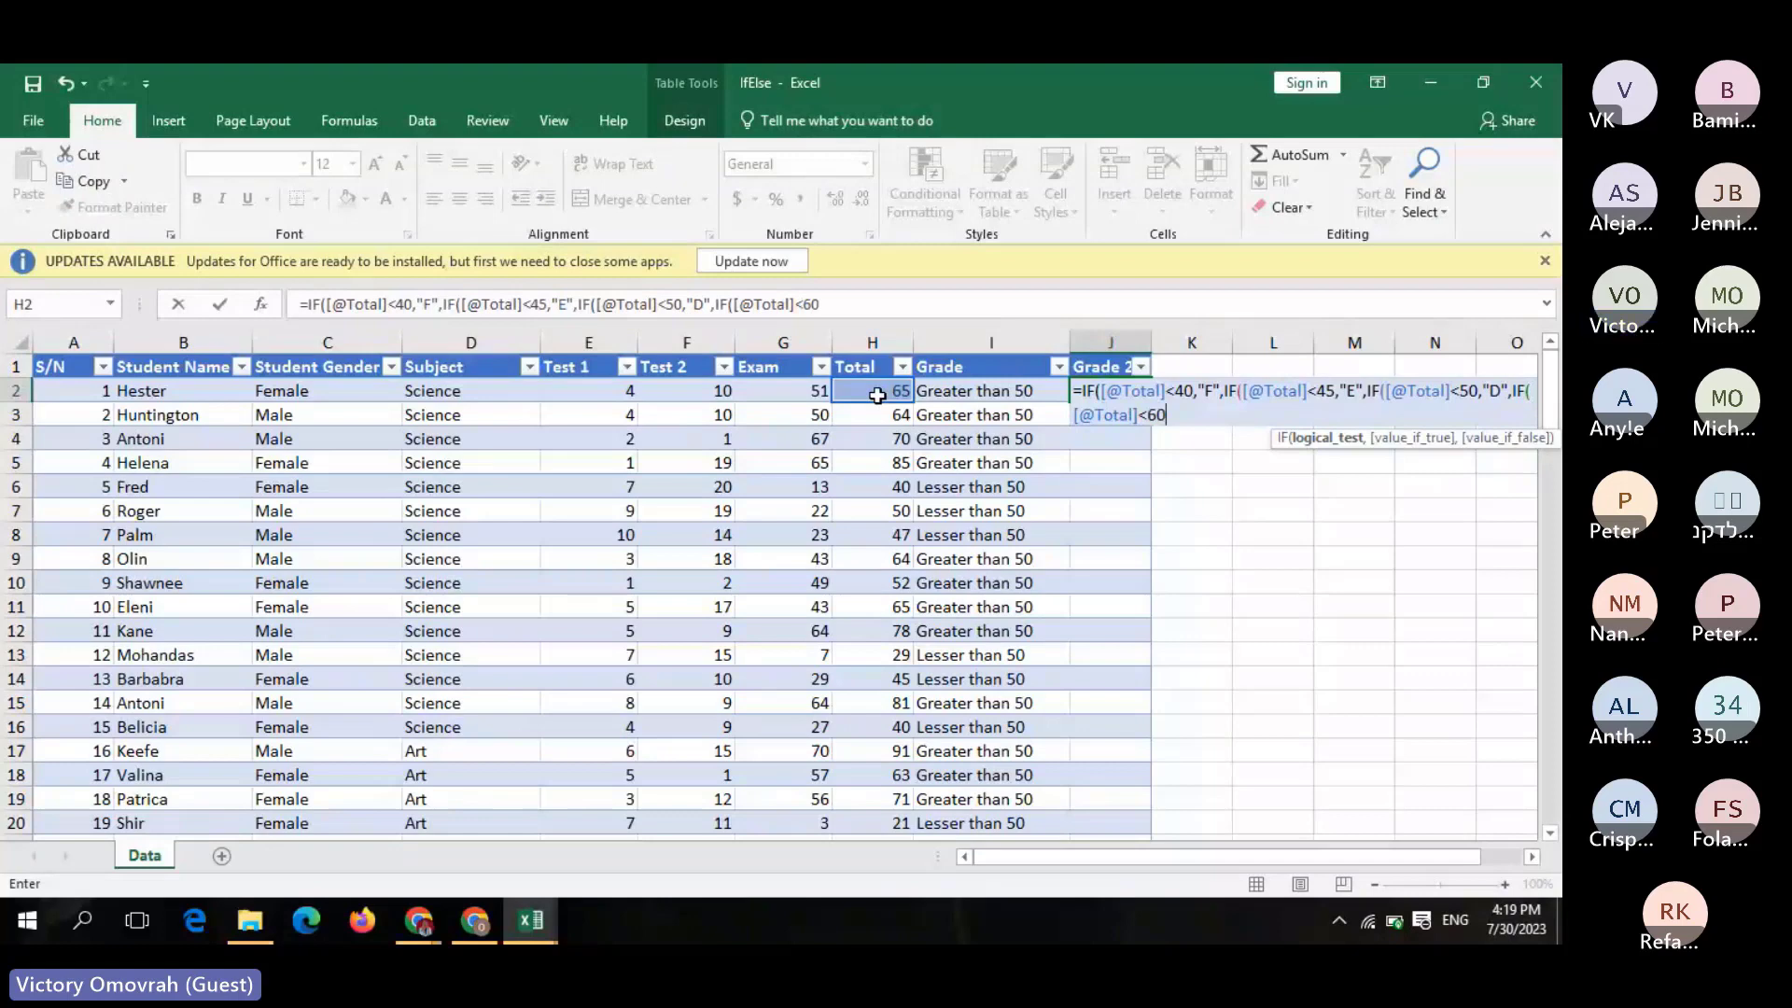
text(,")
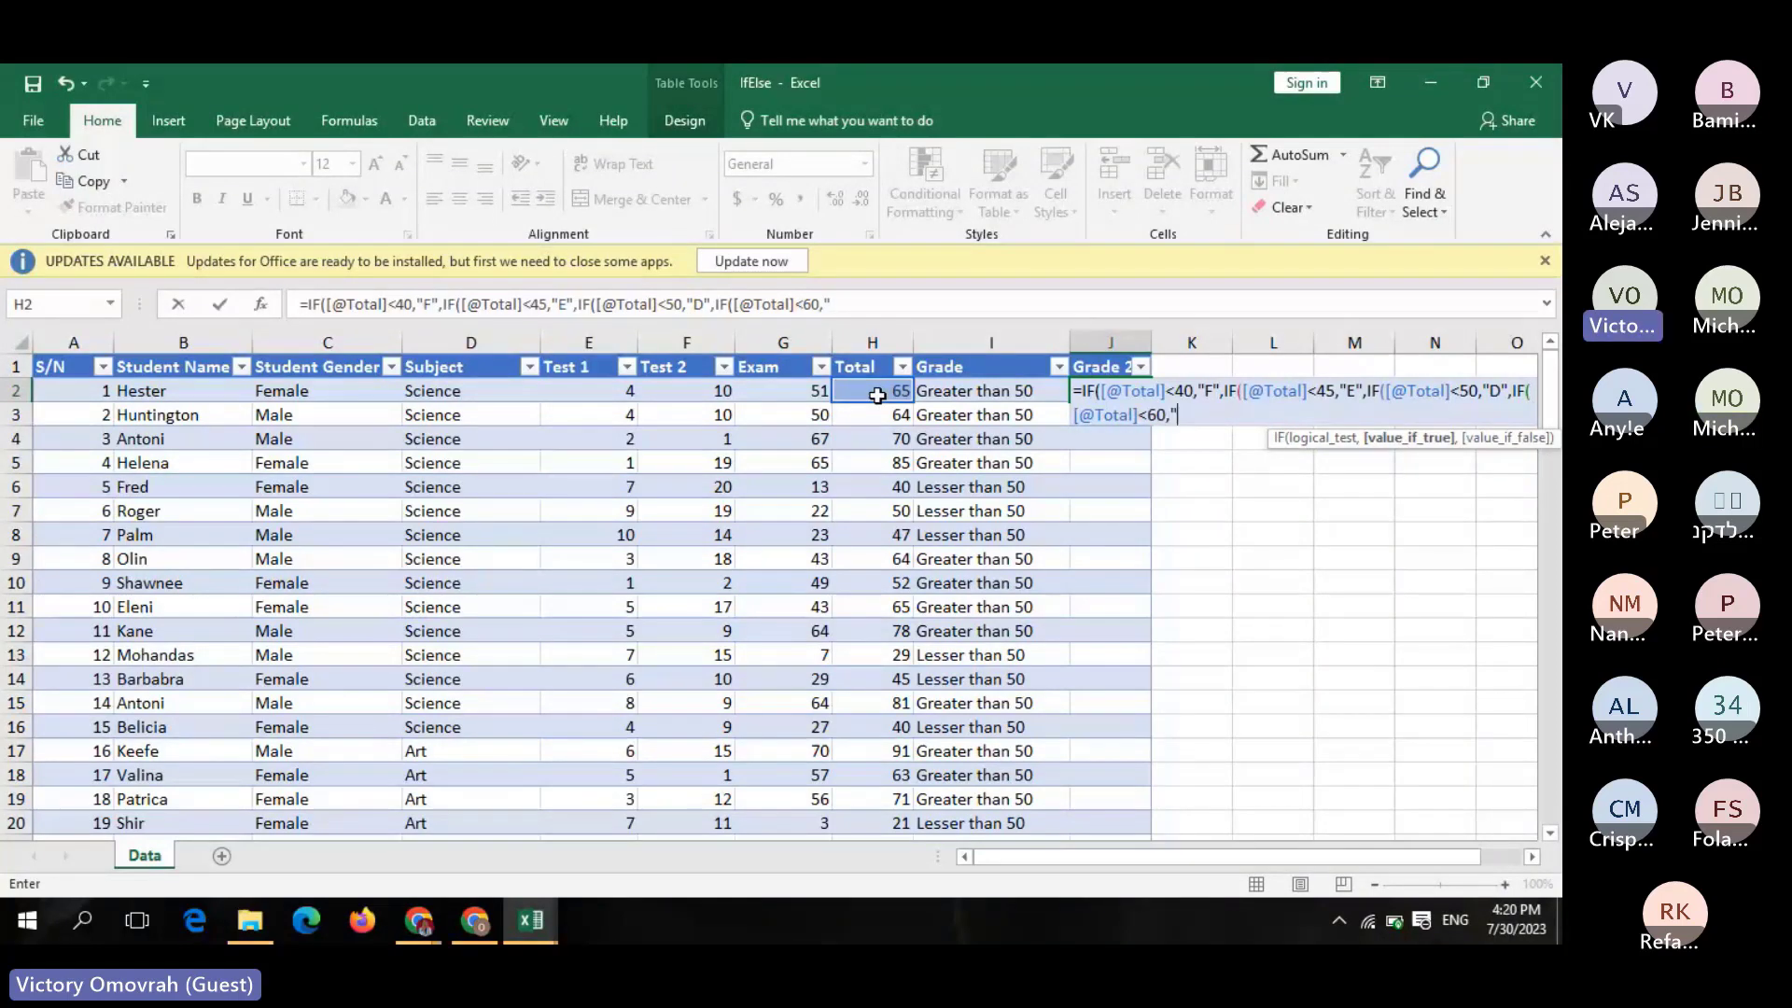
text(C",if)
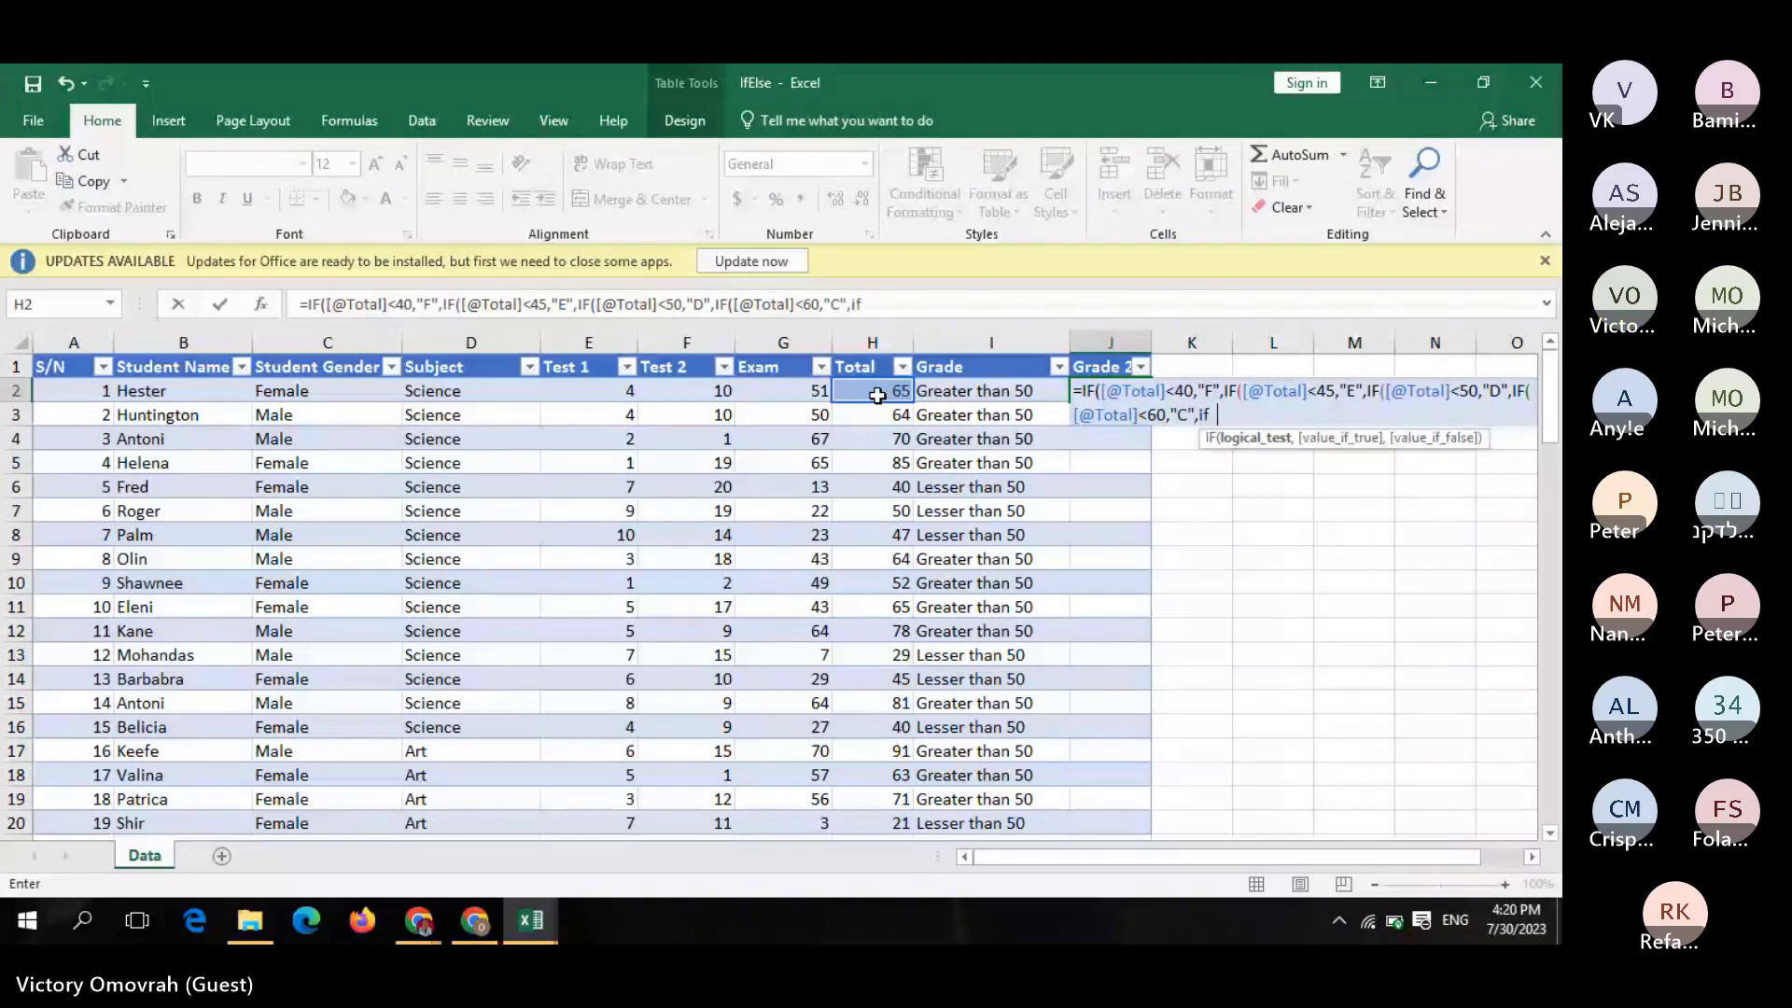
key(Tab)
text(<)
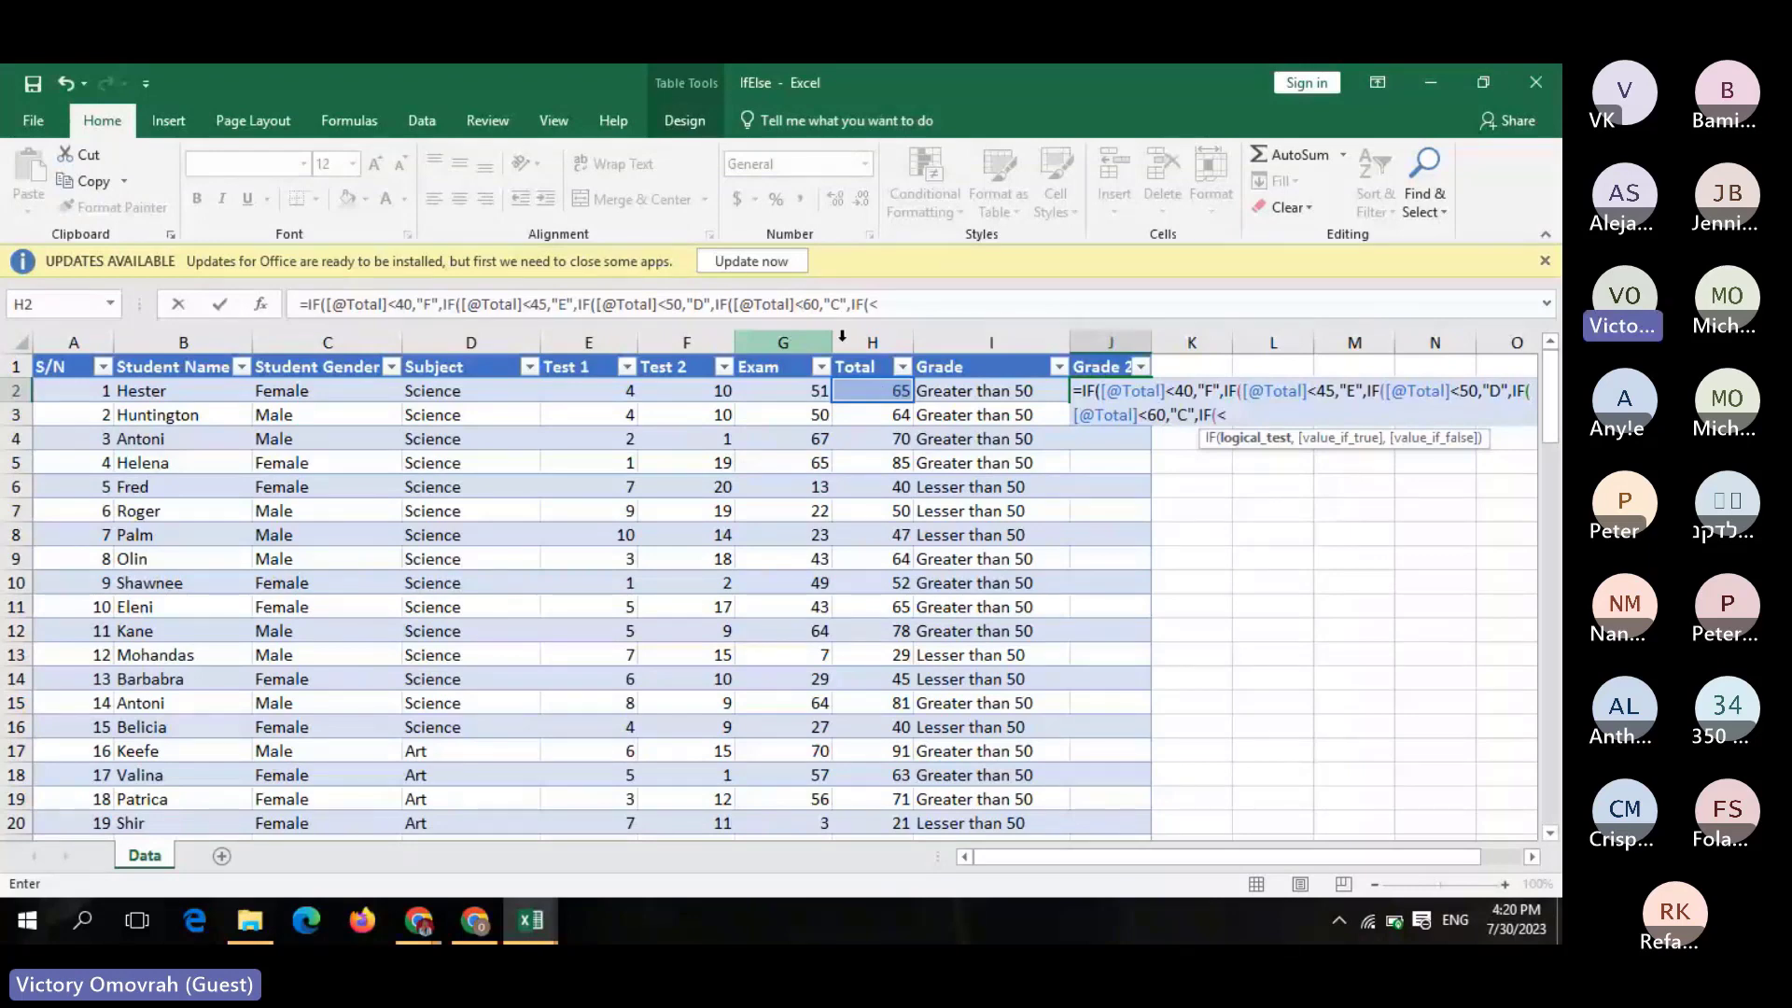
click(862, 394)
text(<70,")
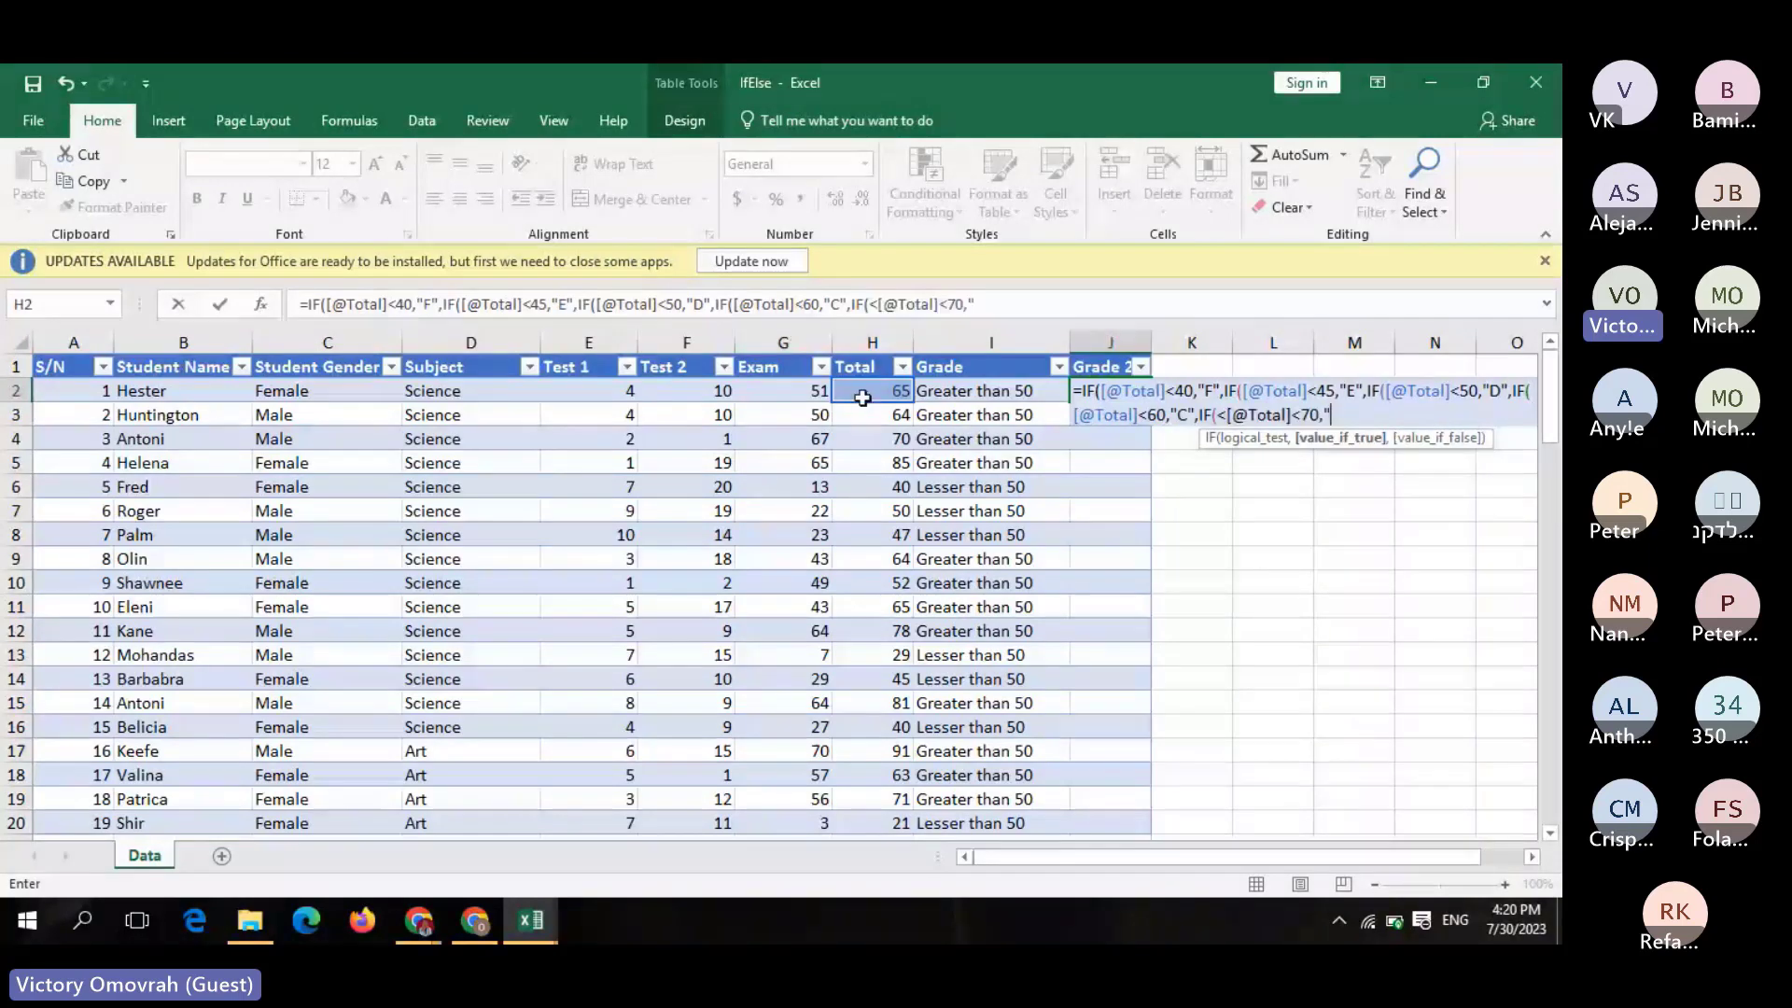
text(B")
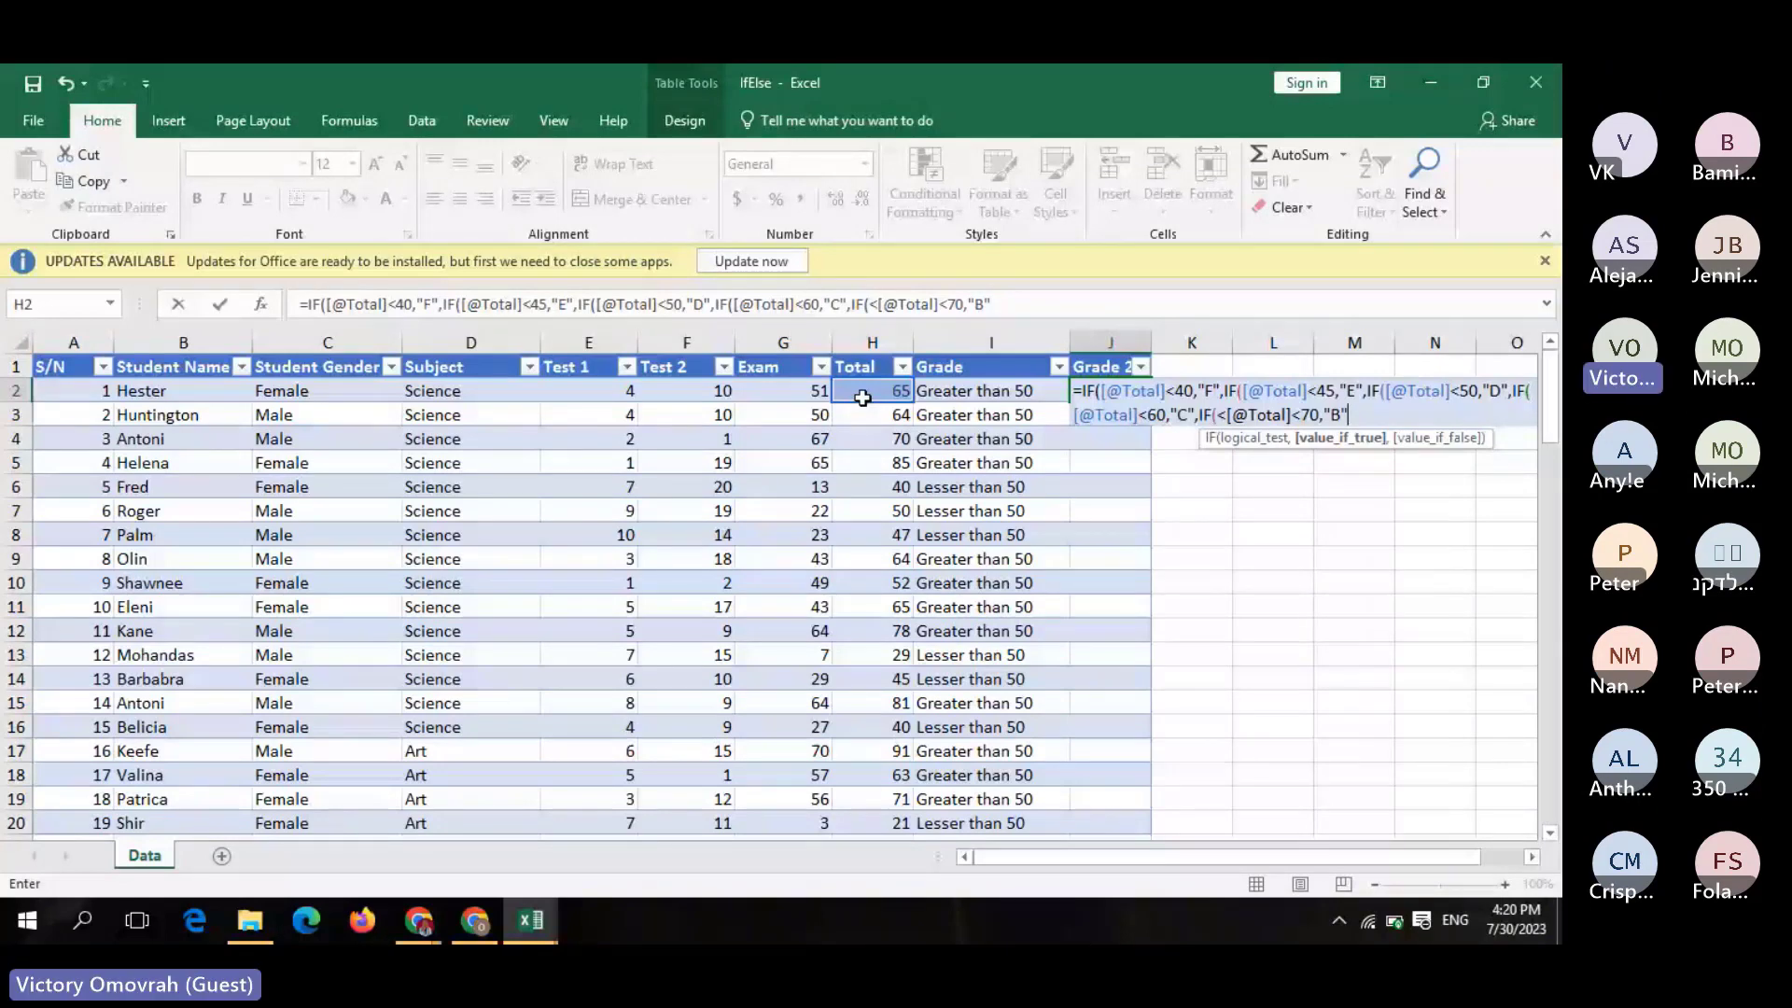
text(,)
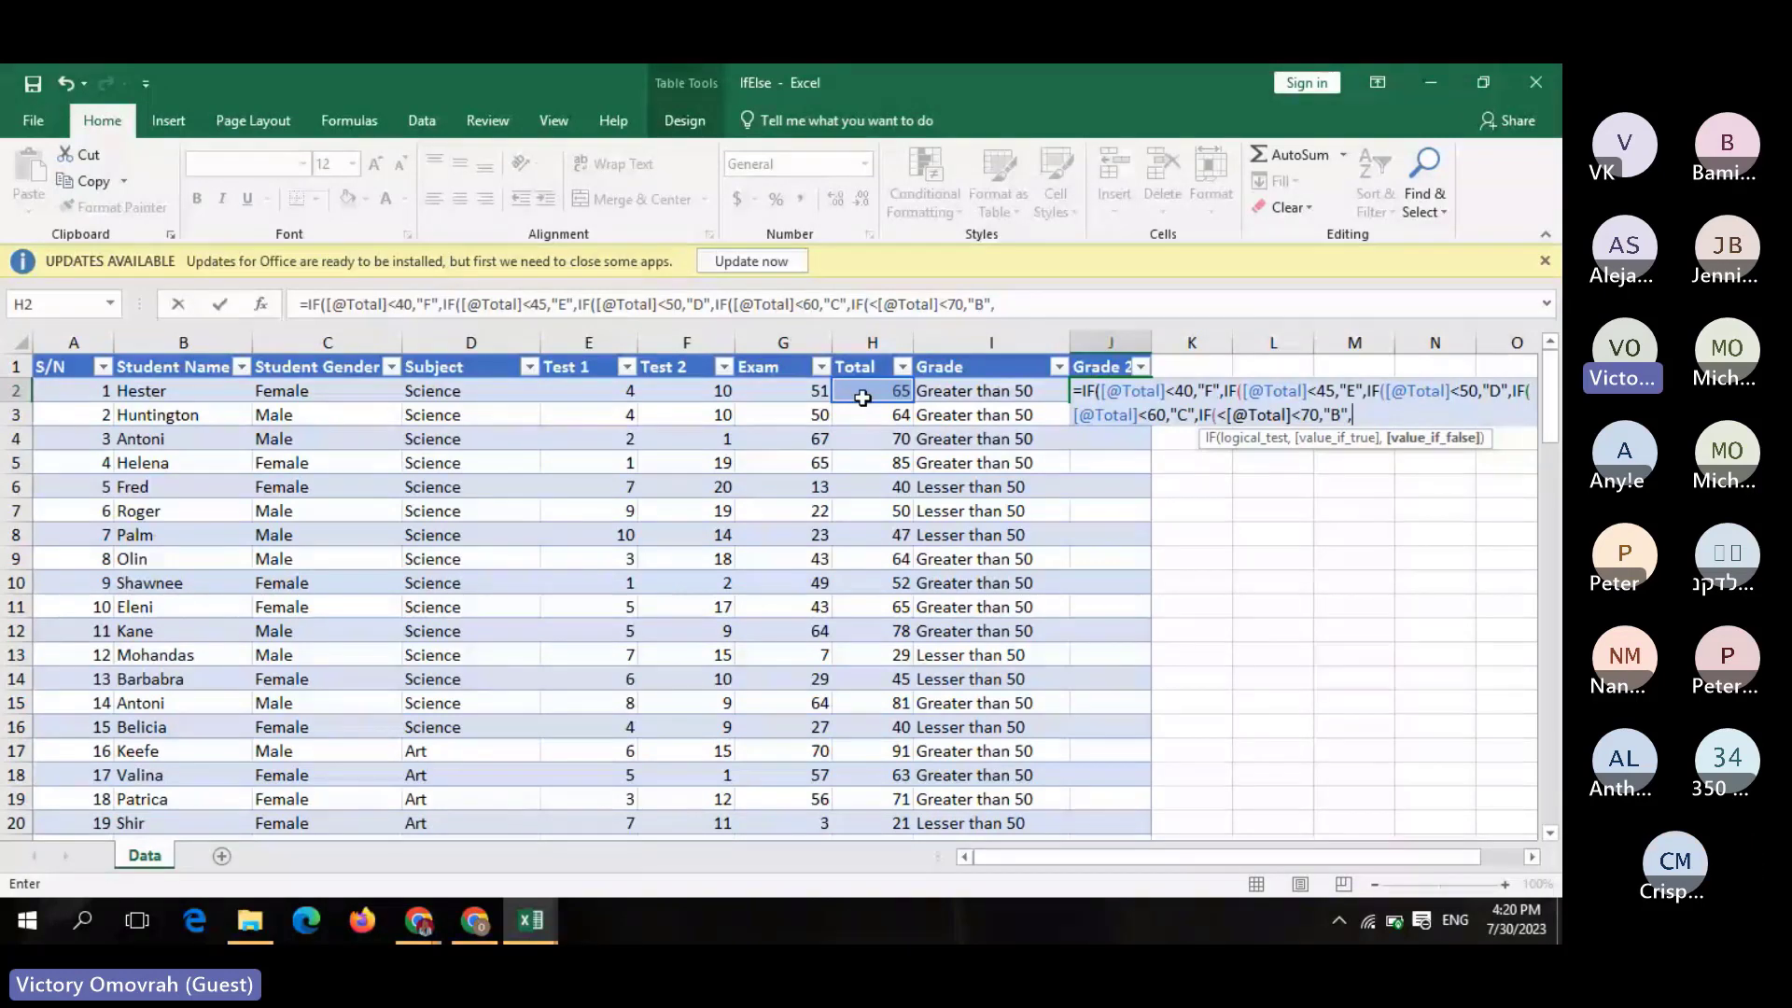
text("A)
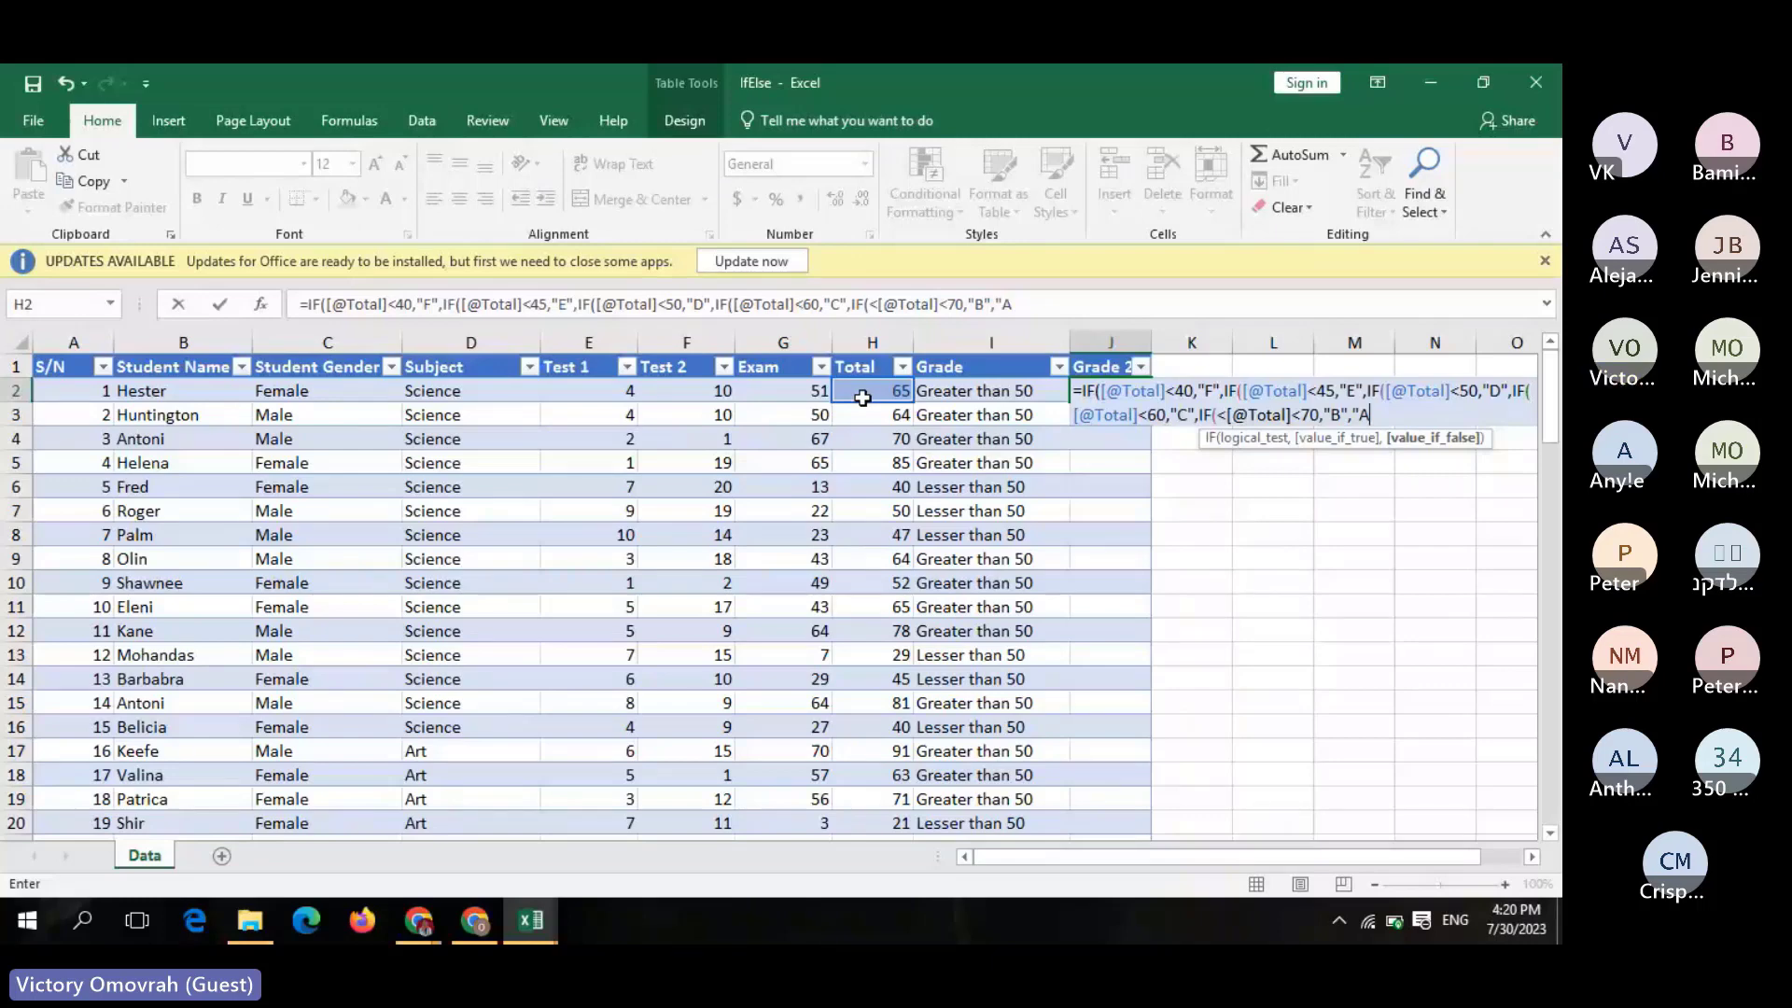
text("))
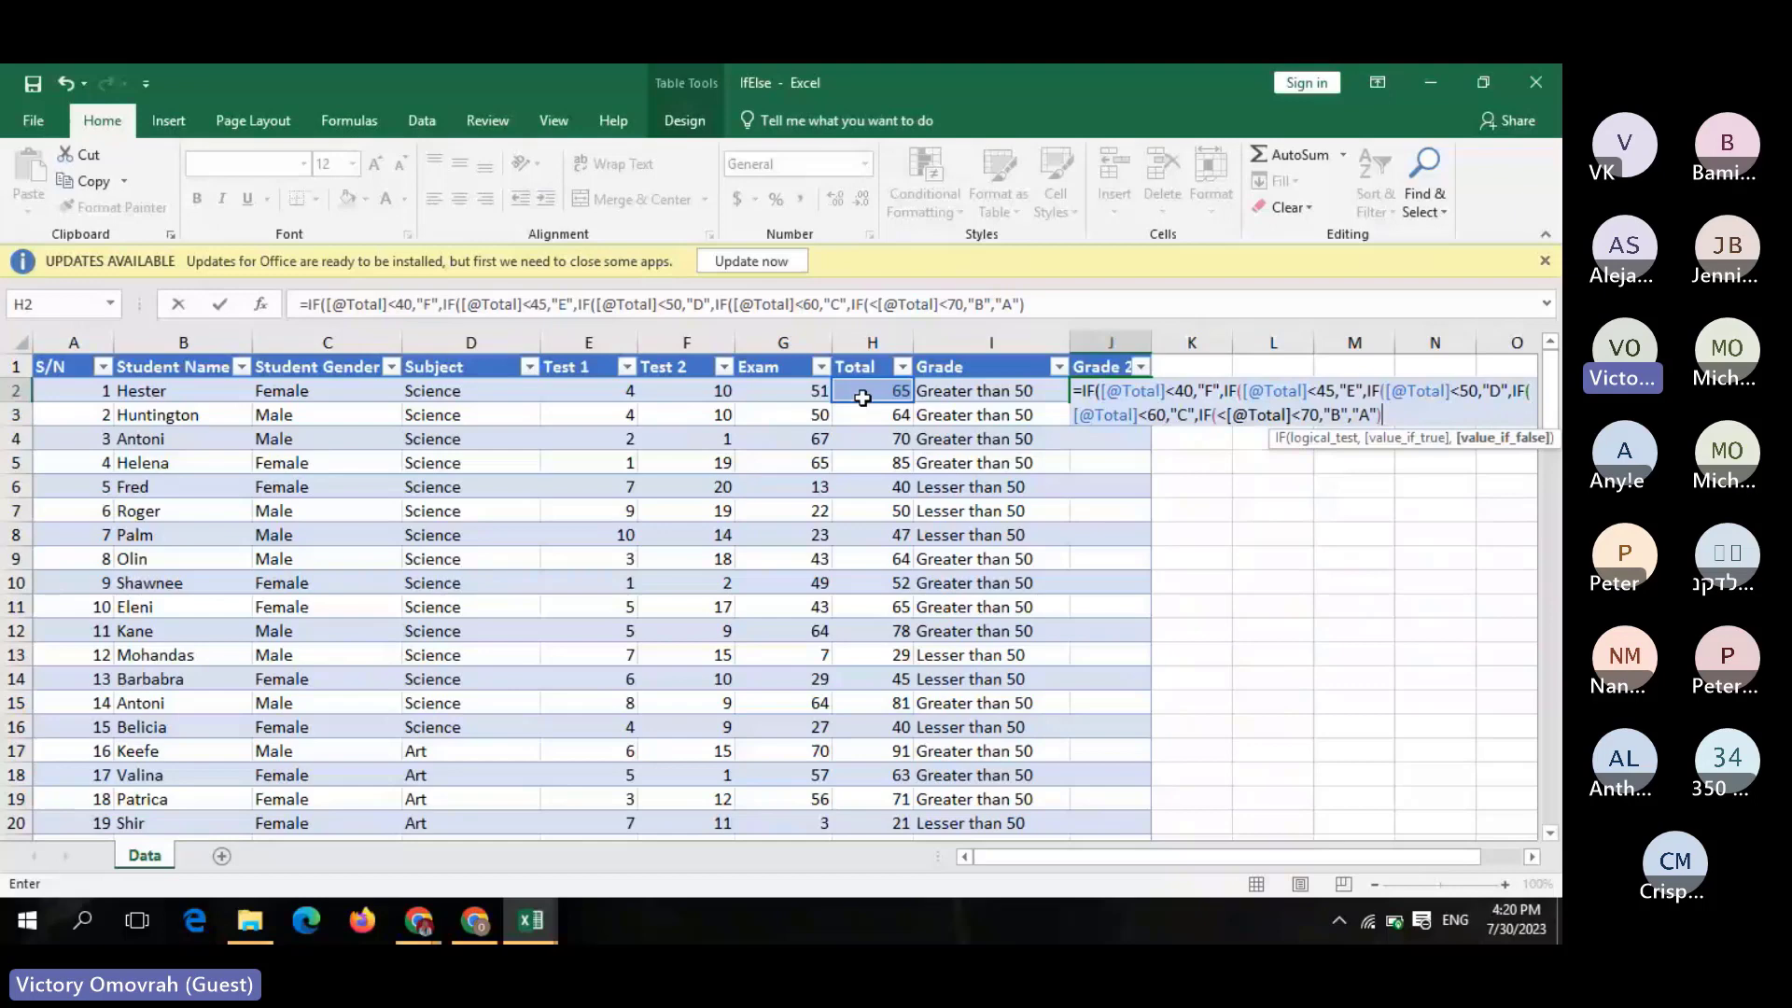
text())))
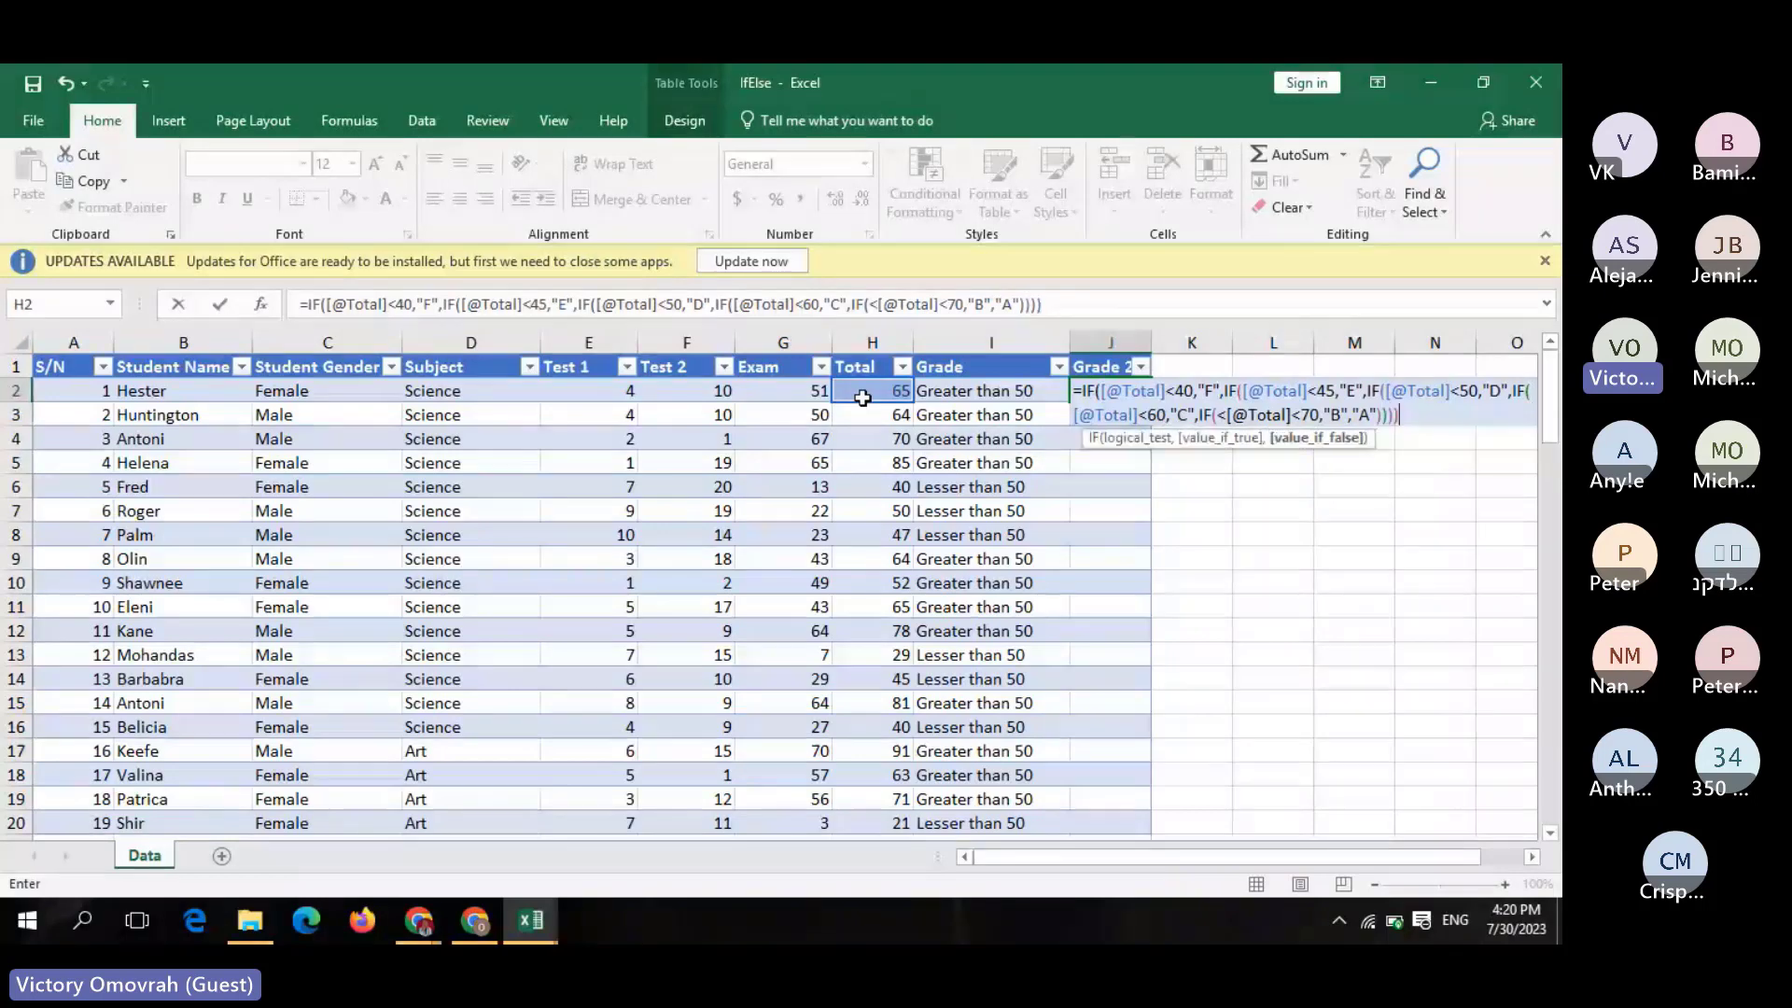
text())
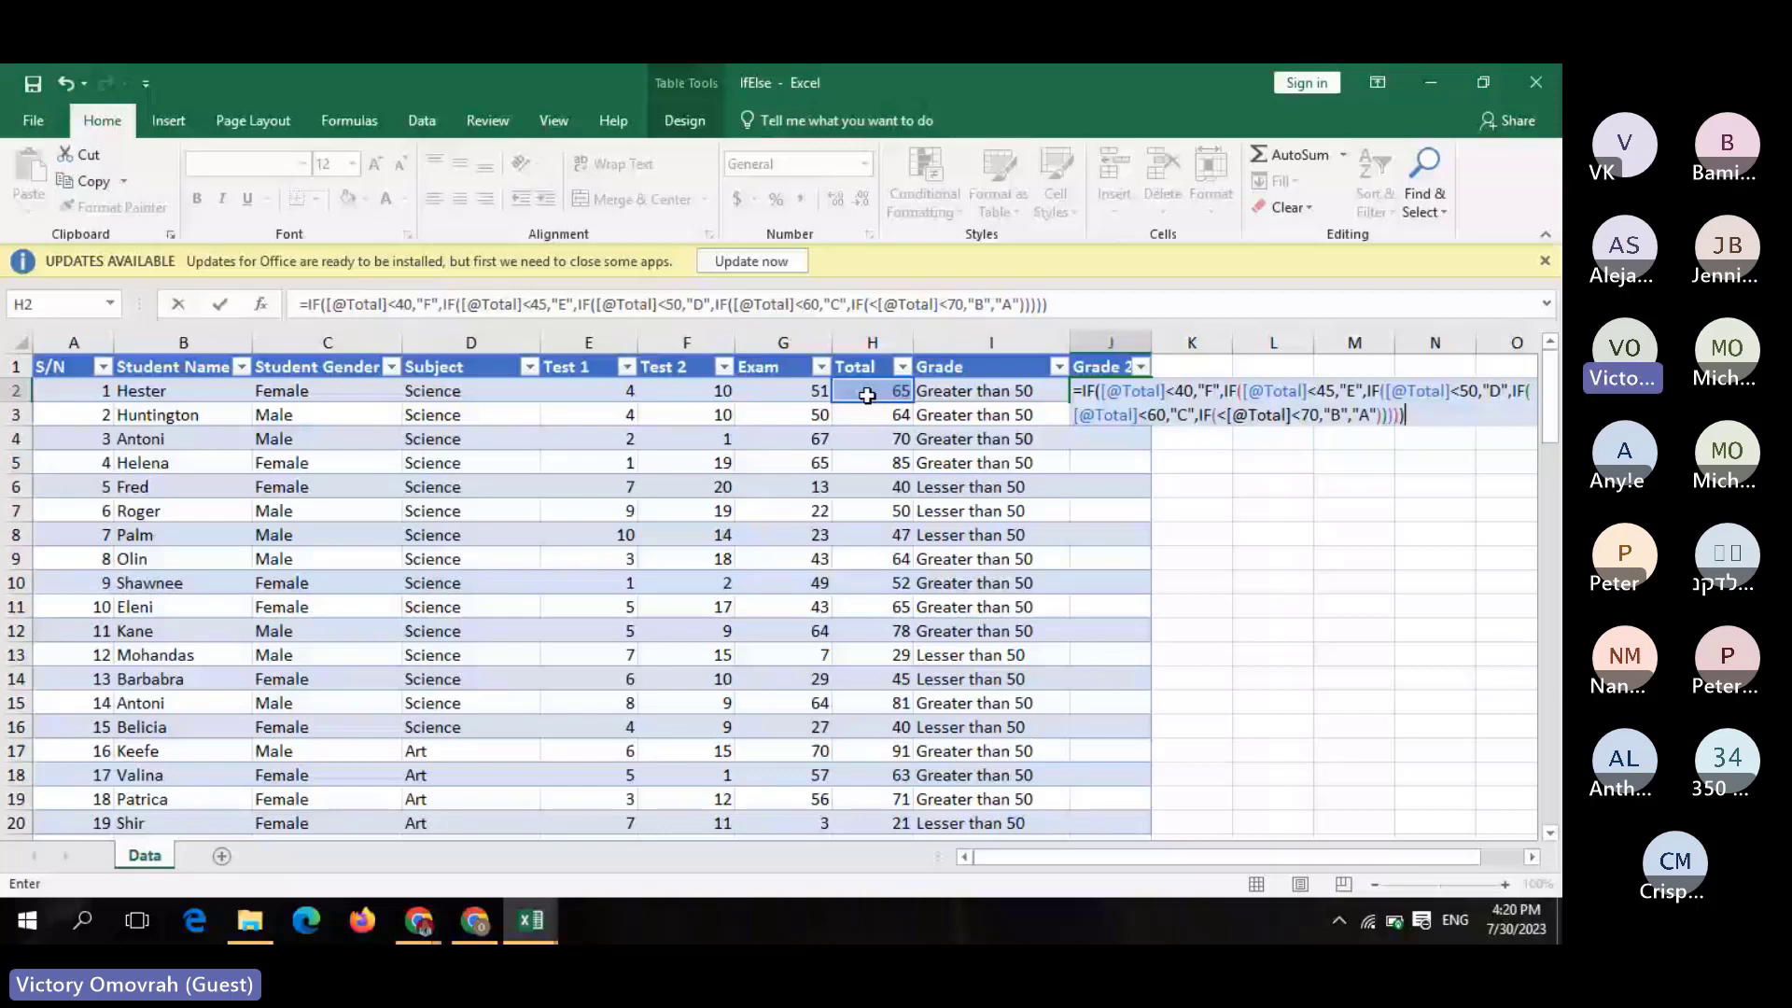
Dismiss the formula error and delete the stray Total reference from the last IF test
key(Return)
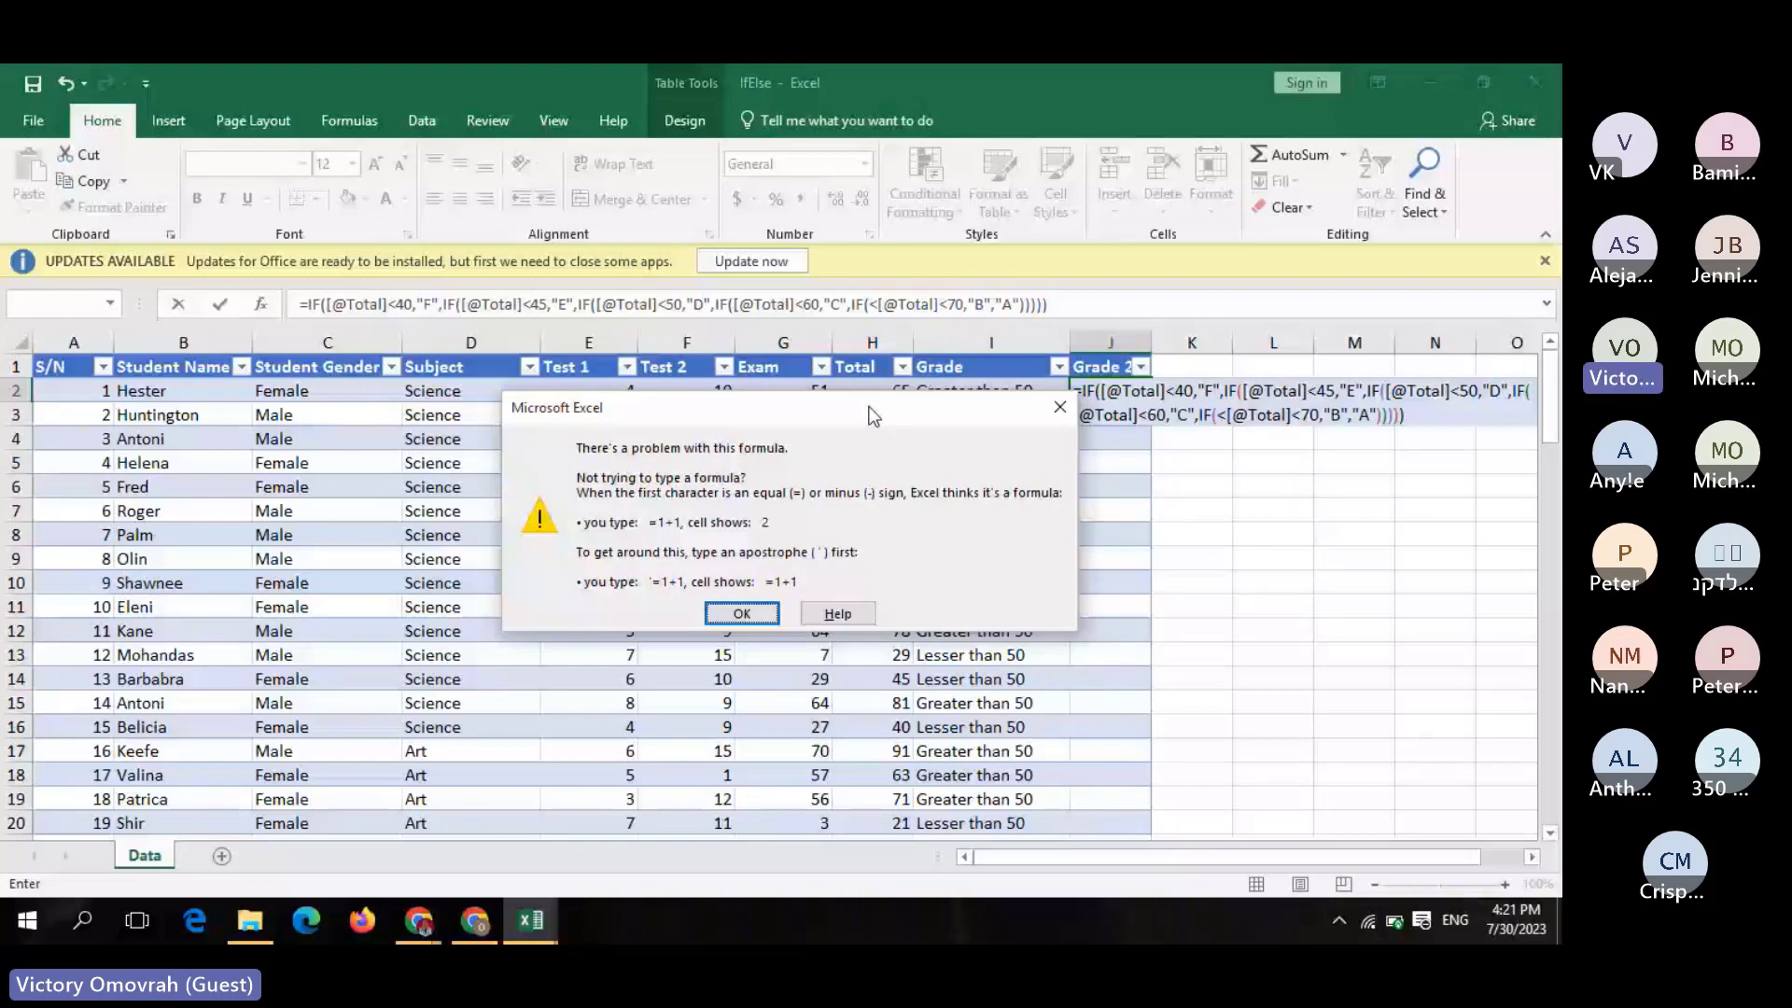
key(Return)
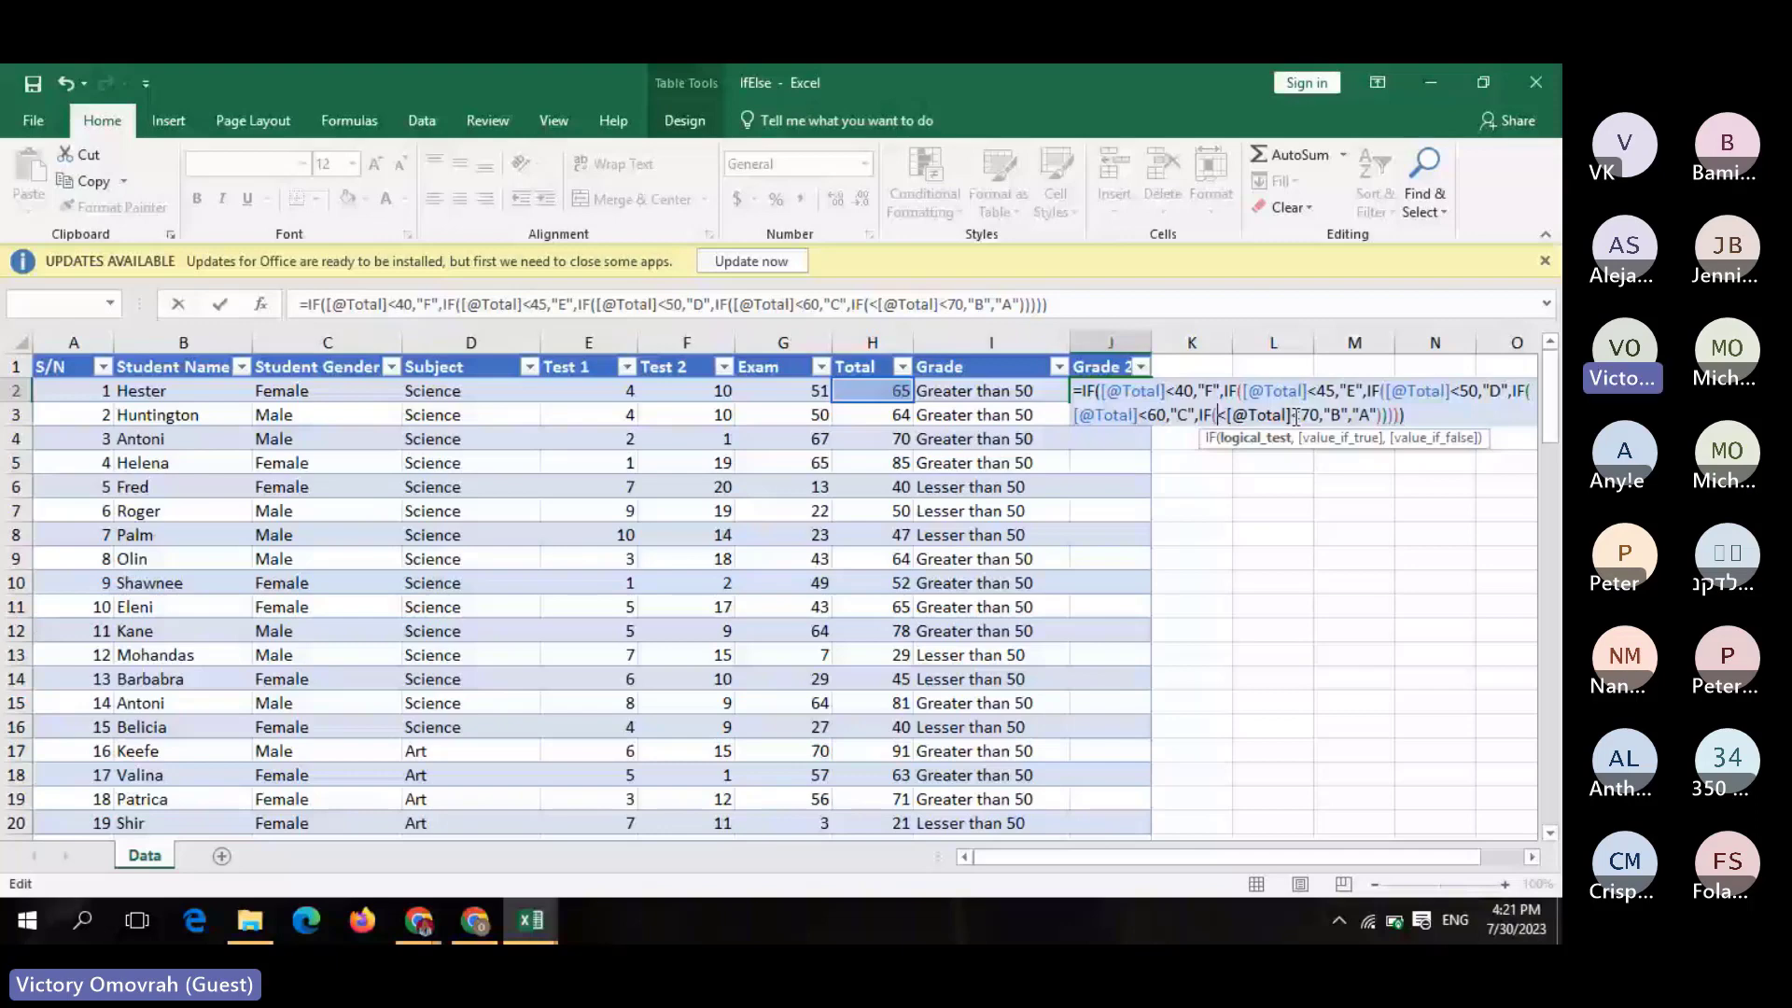
key(Delete)
key(Delete)
key(Delete)
key(Delete)
key(Delete)
key(Delete)
key(Delete)
key(Delete)
key(Delete)
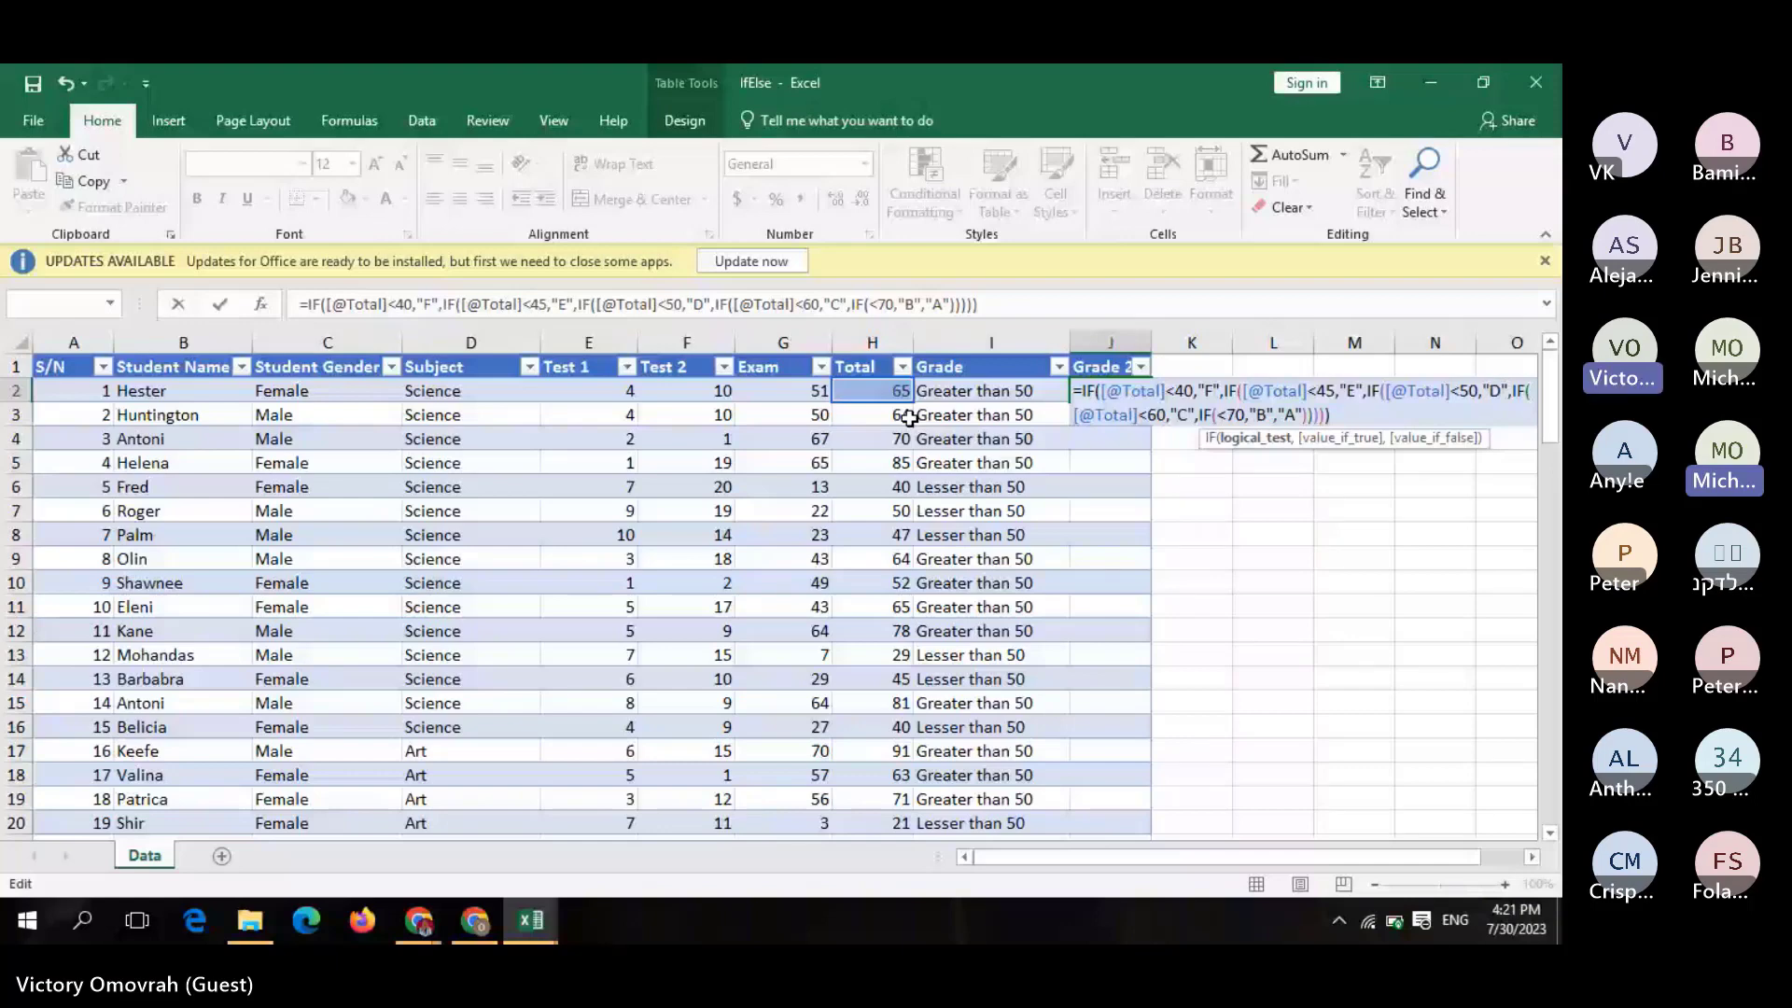
click(895, 392)
key(Return)
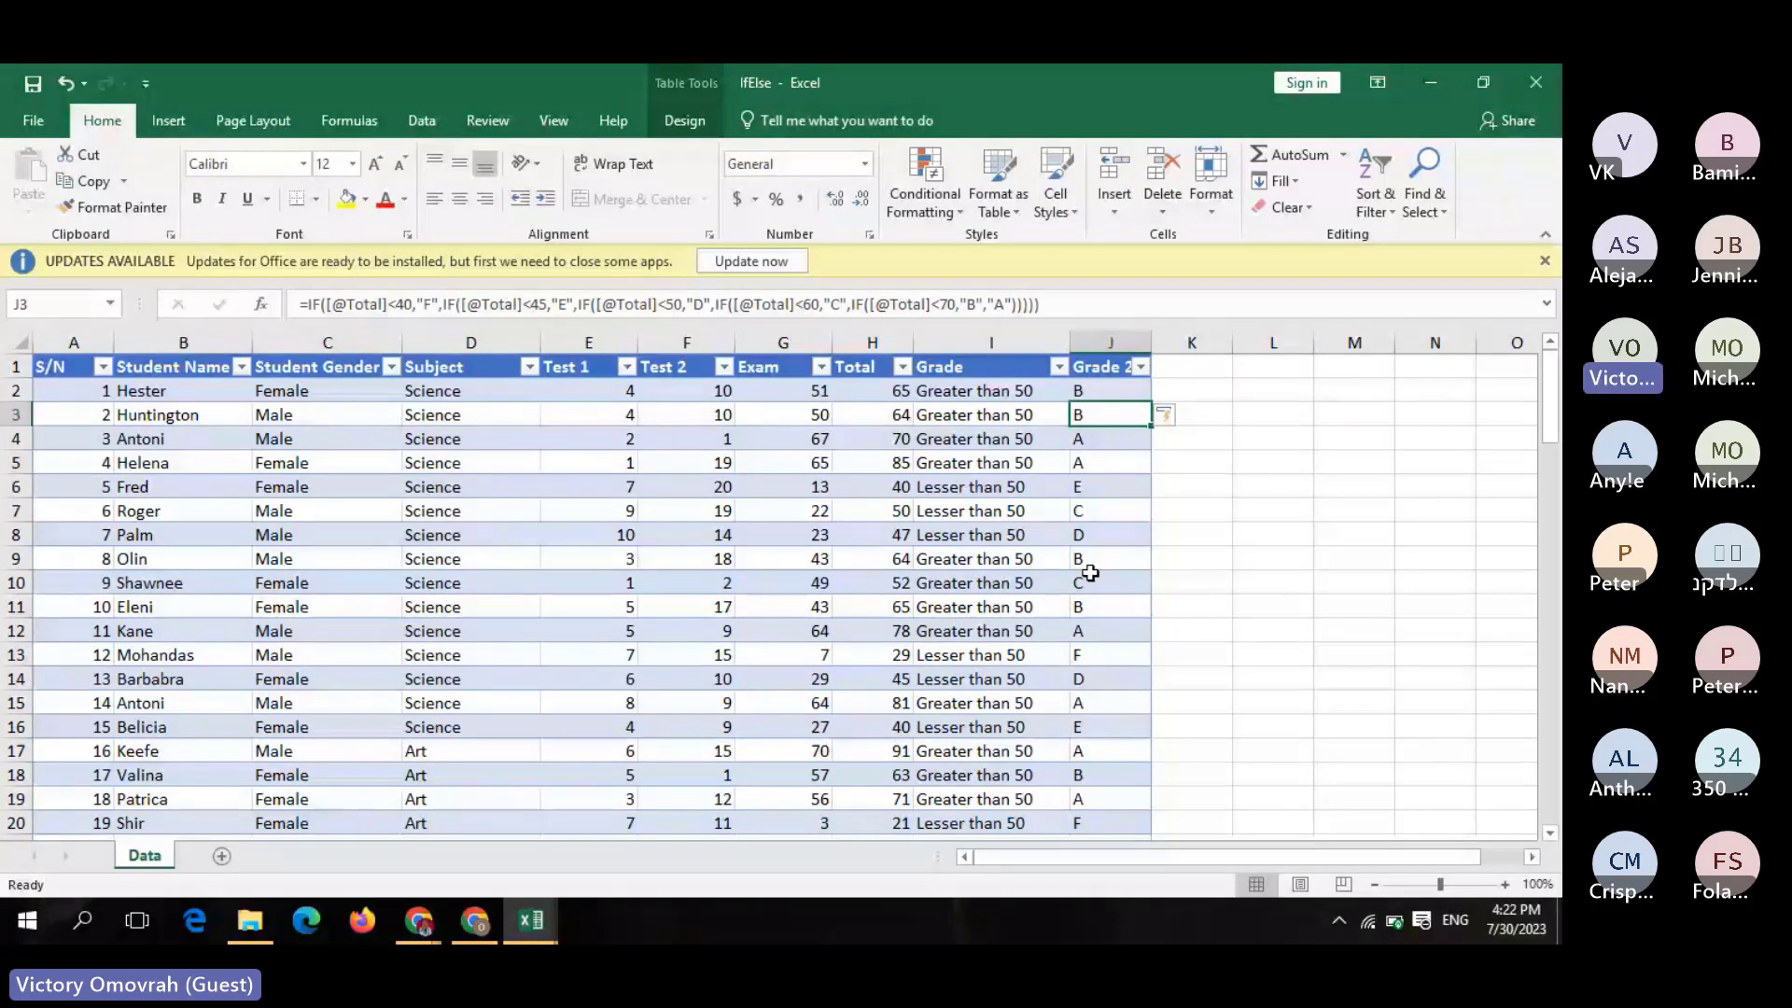
click(478, 927)
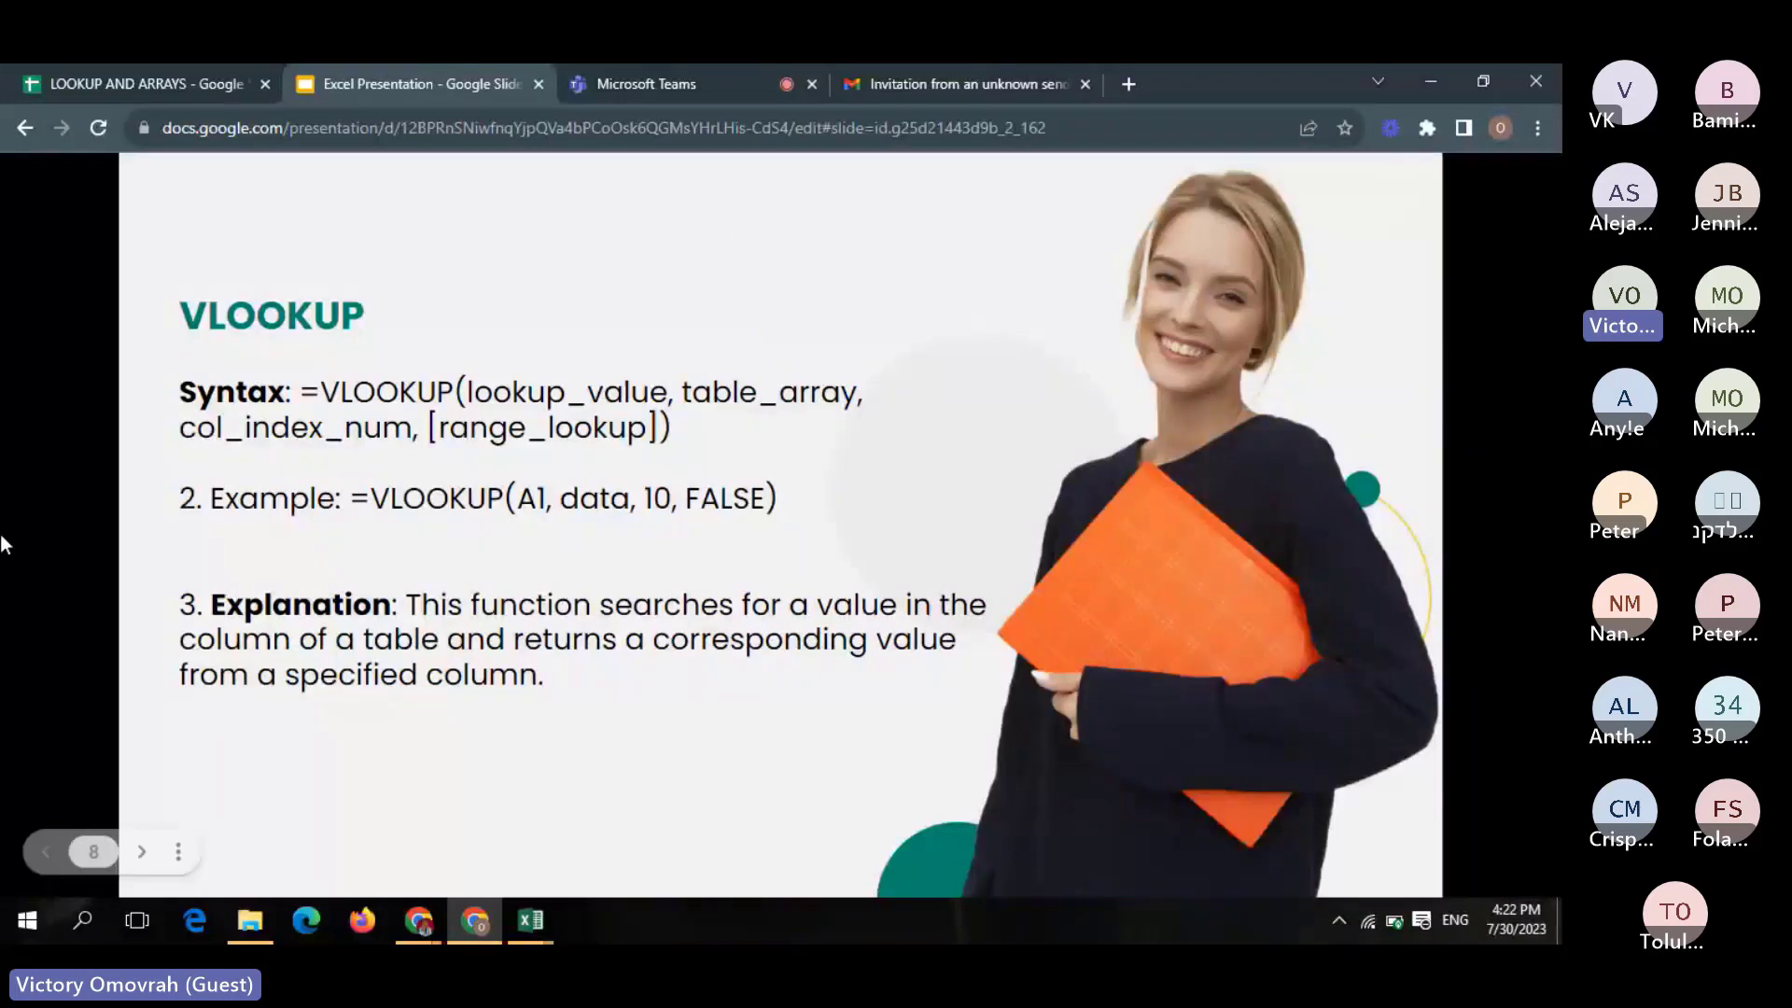
Switch to the Vlookup workbook and move cell L17's contents up to L15
click(530, 920)
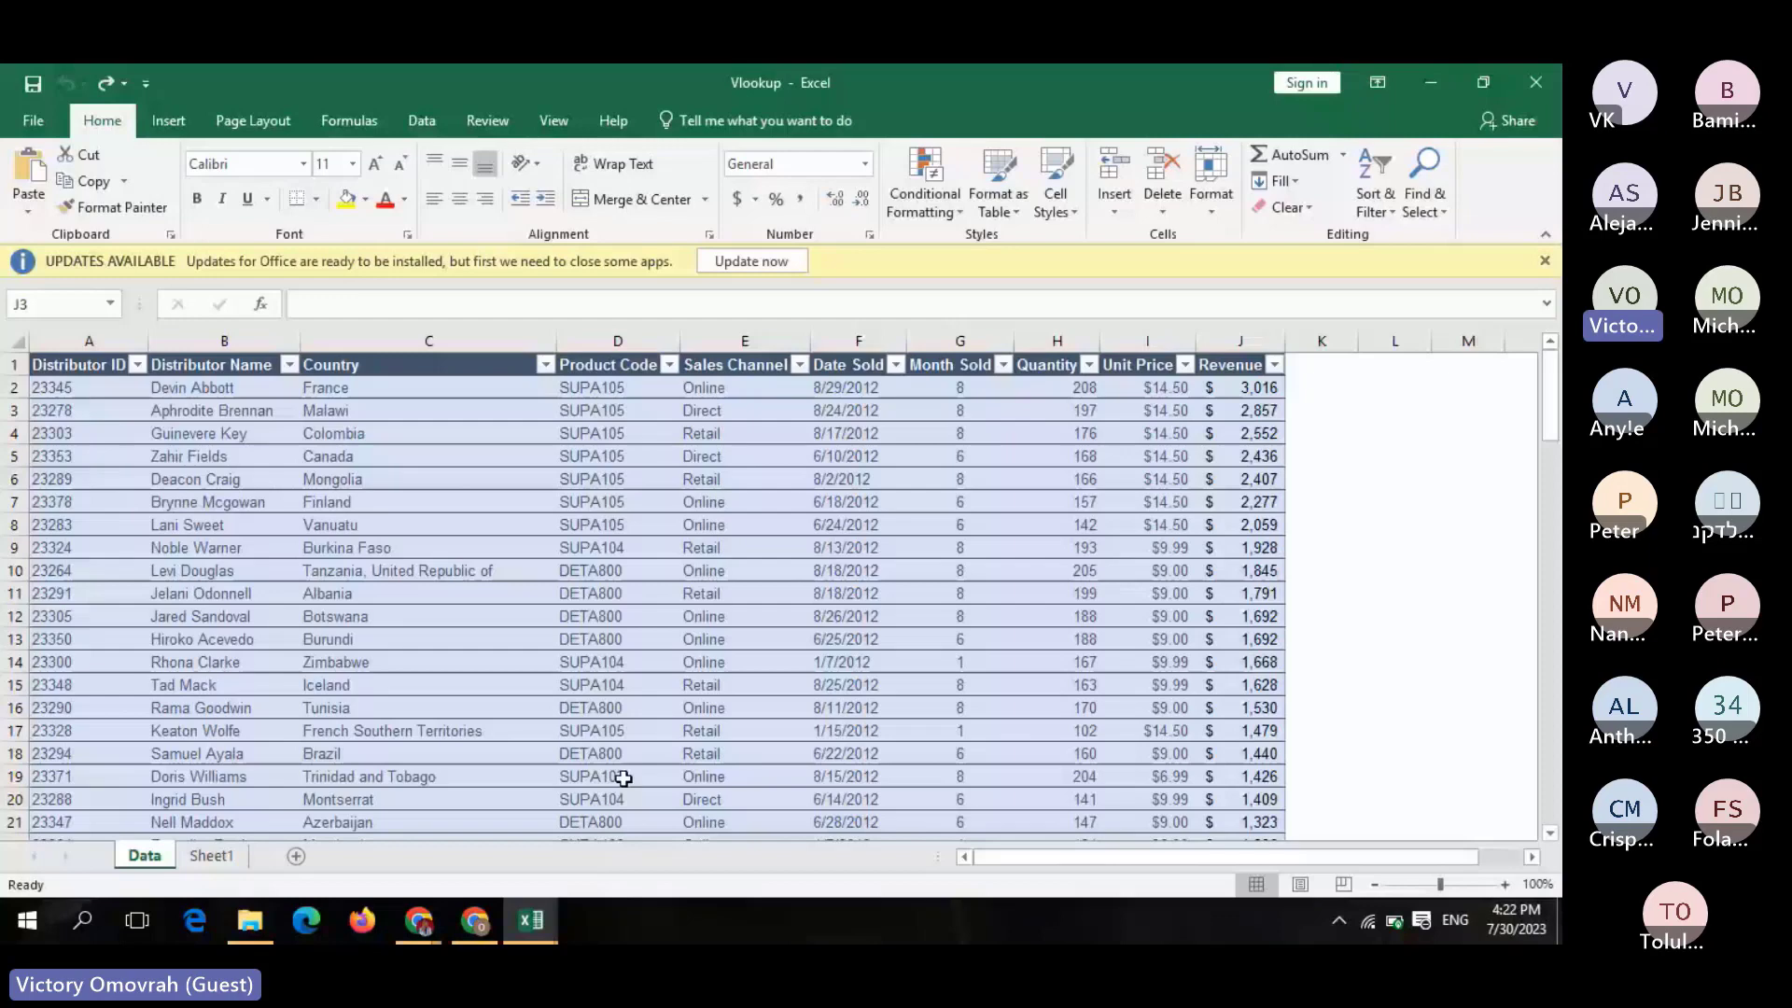
key(ctrl+y)
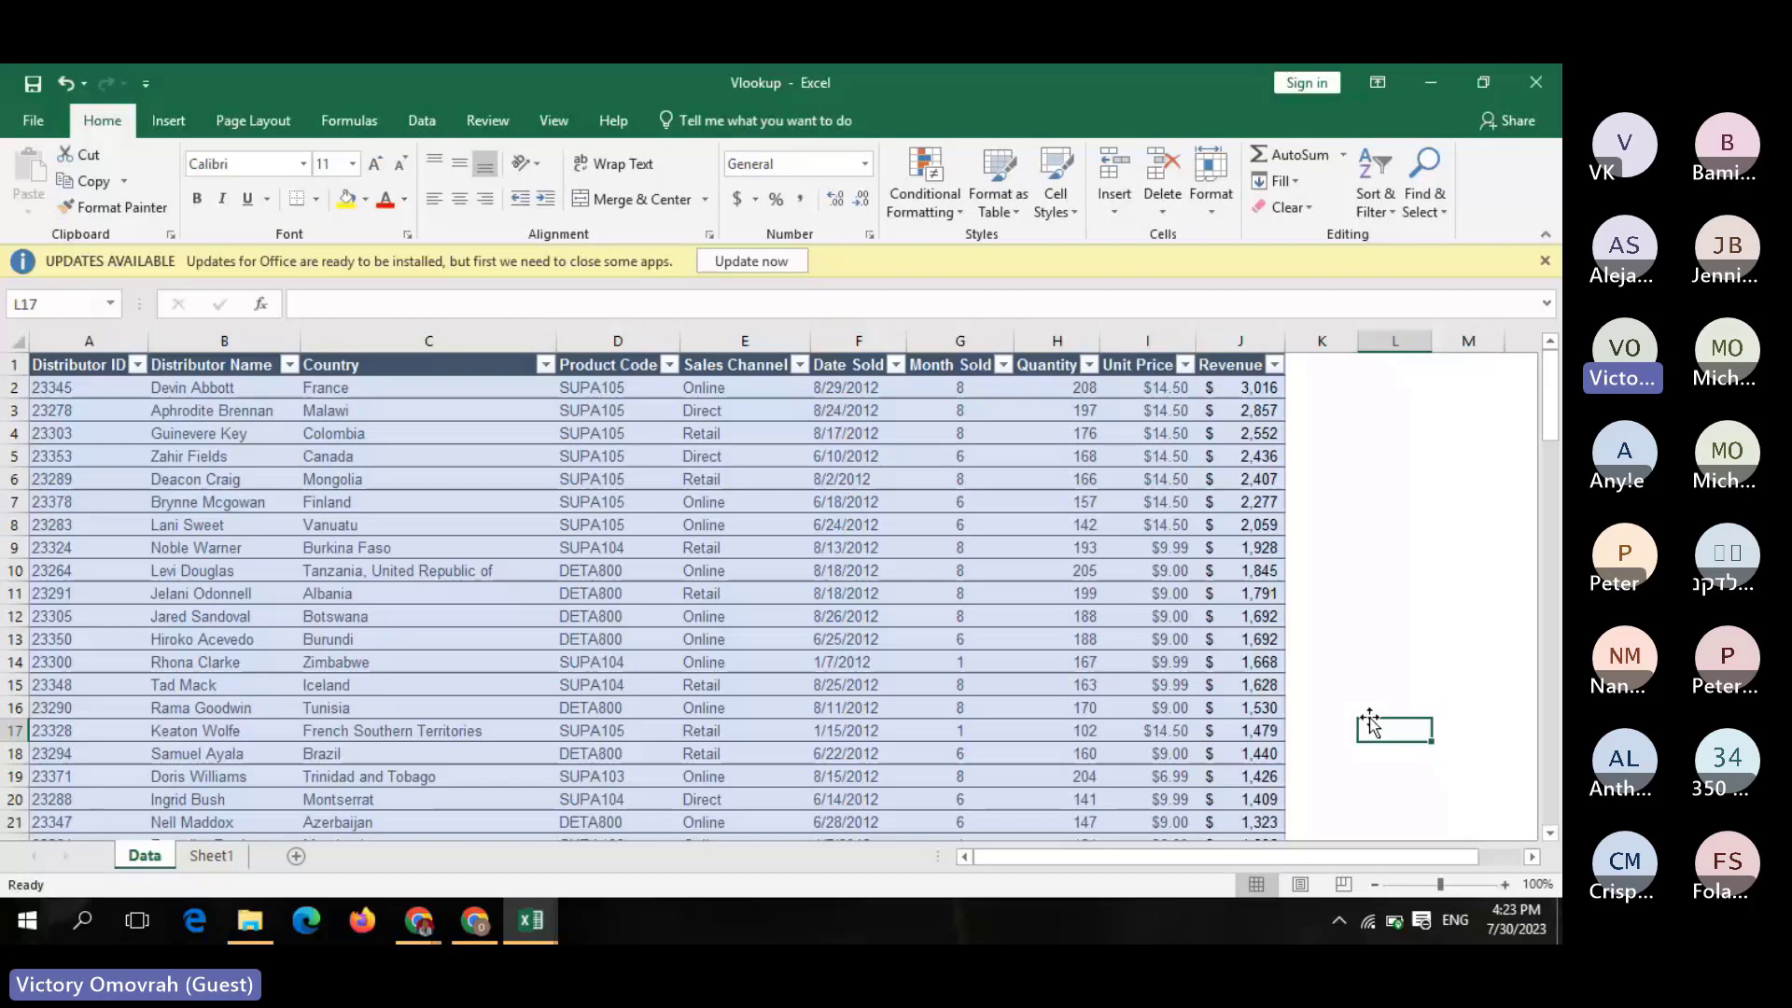
drag(1369, 723, 1362, 696)
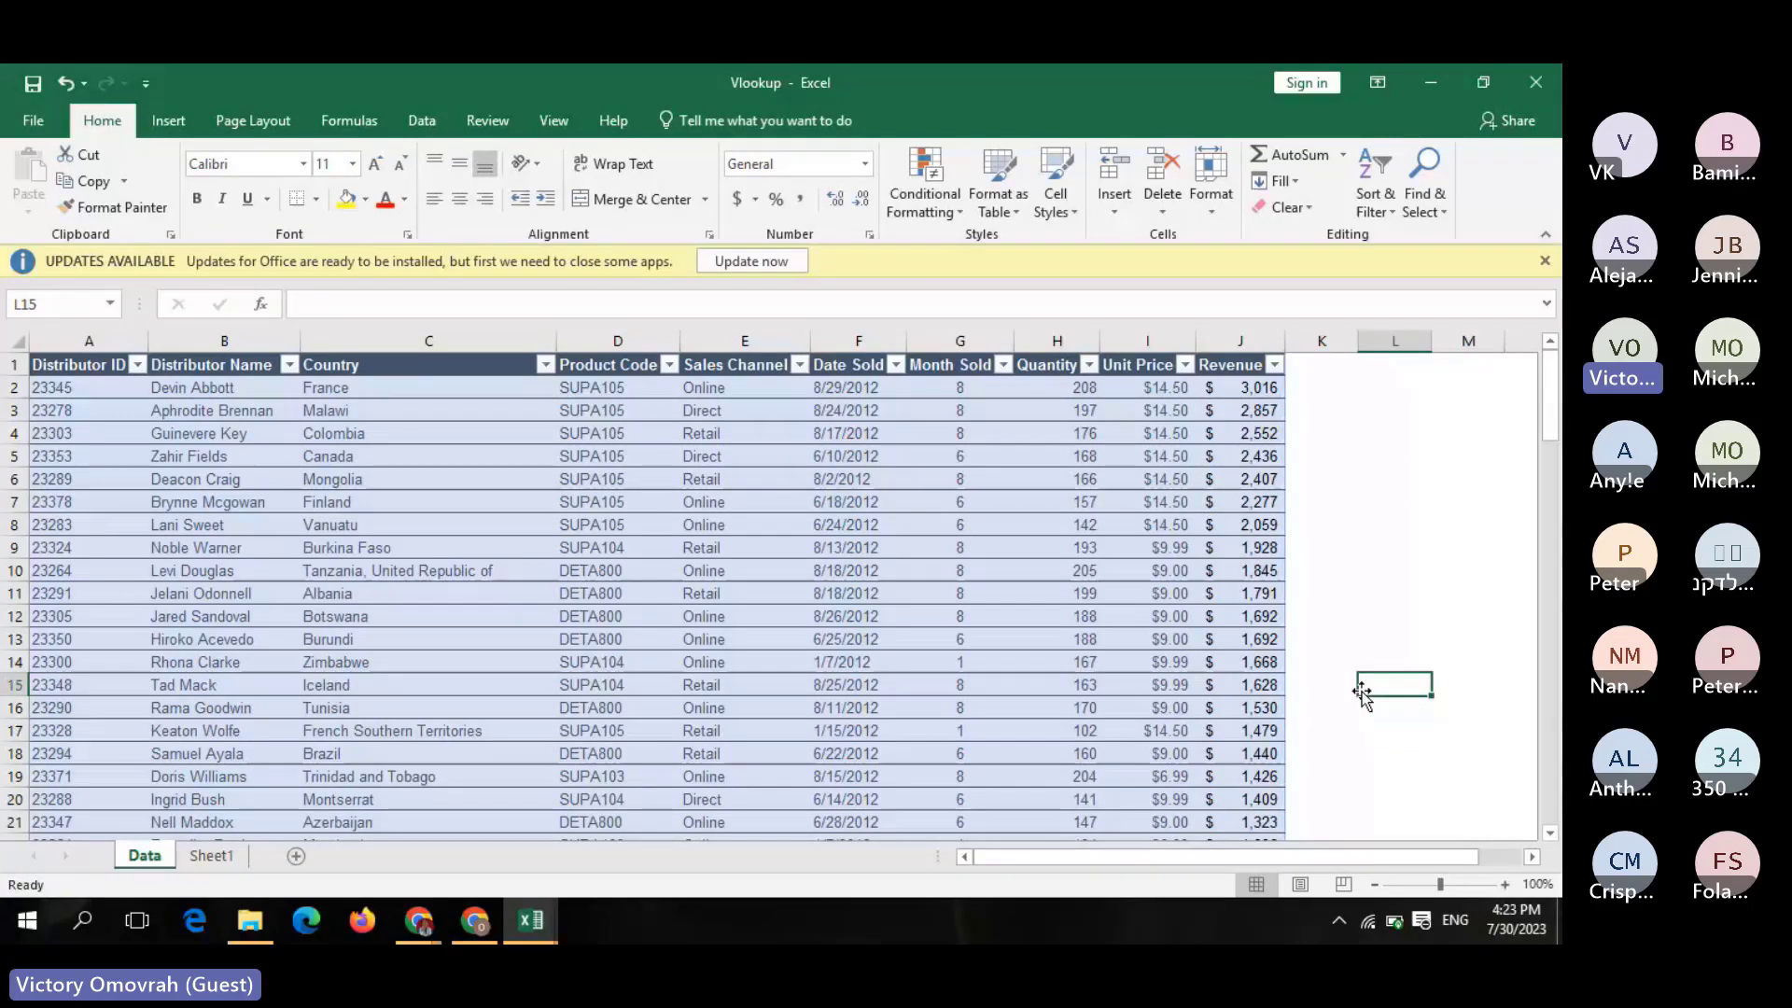
Start =VLOOKUP( in L15 by accepting the vl autocomplete suggestion
text(=)
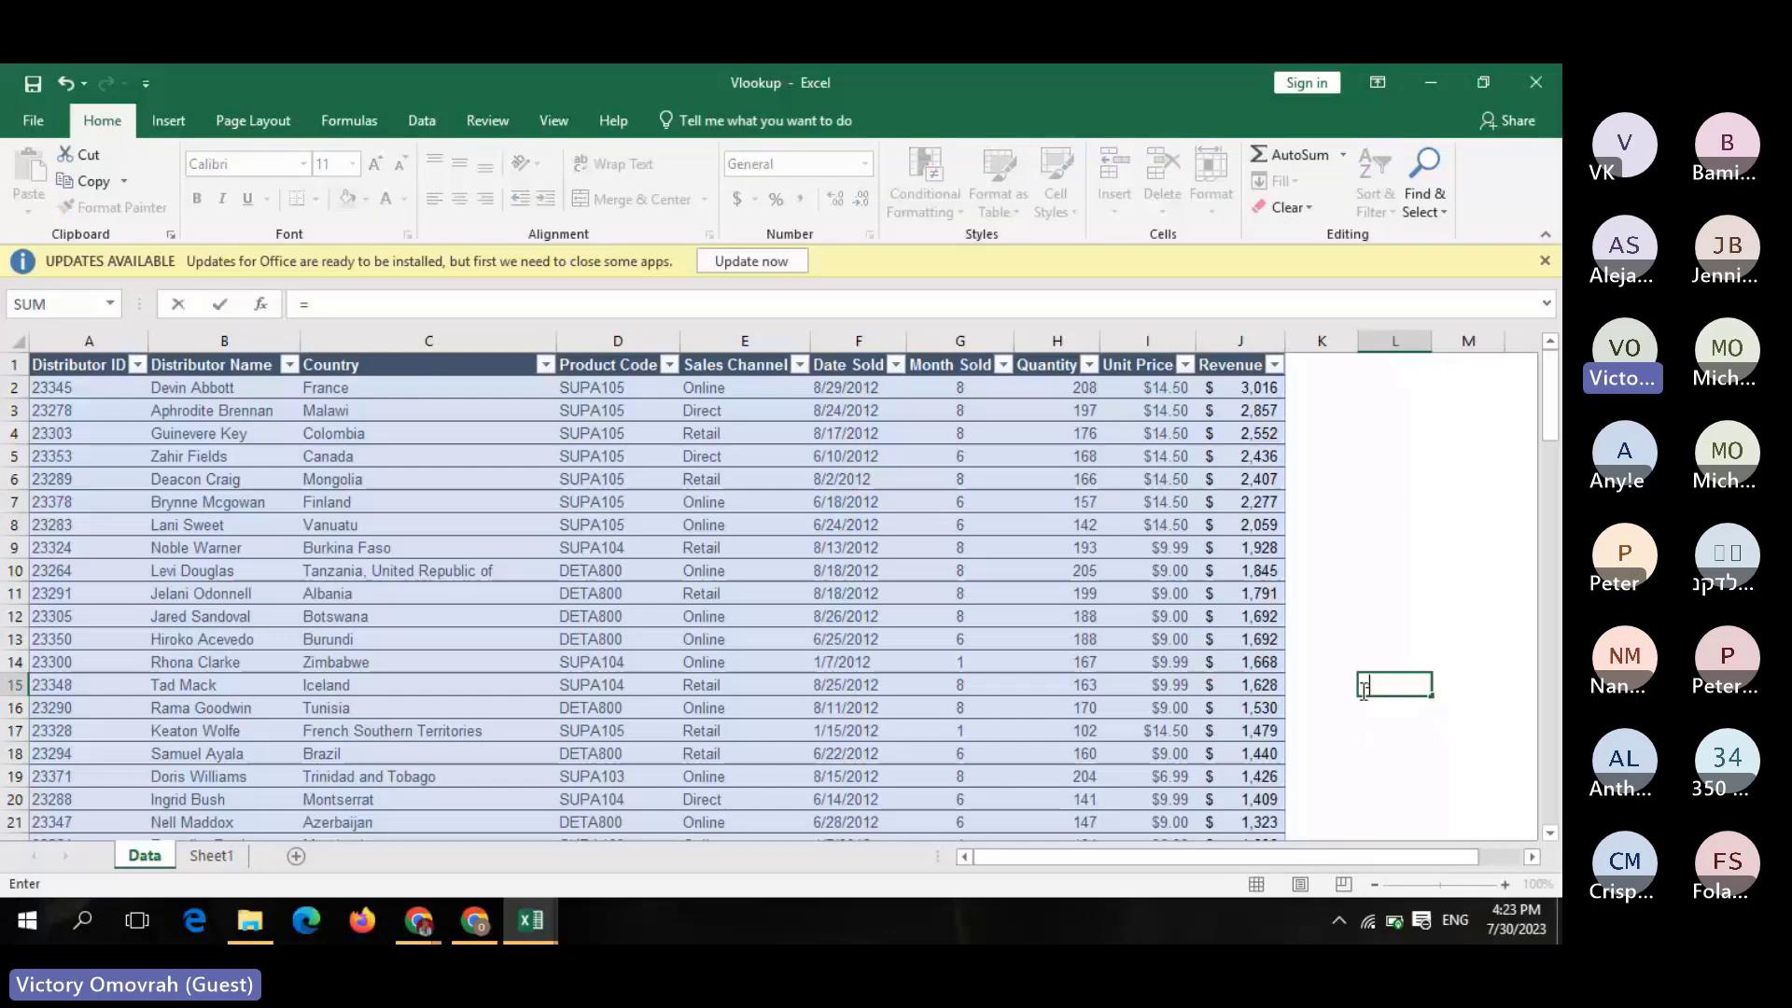
text(vl)
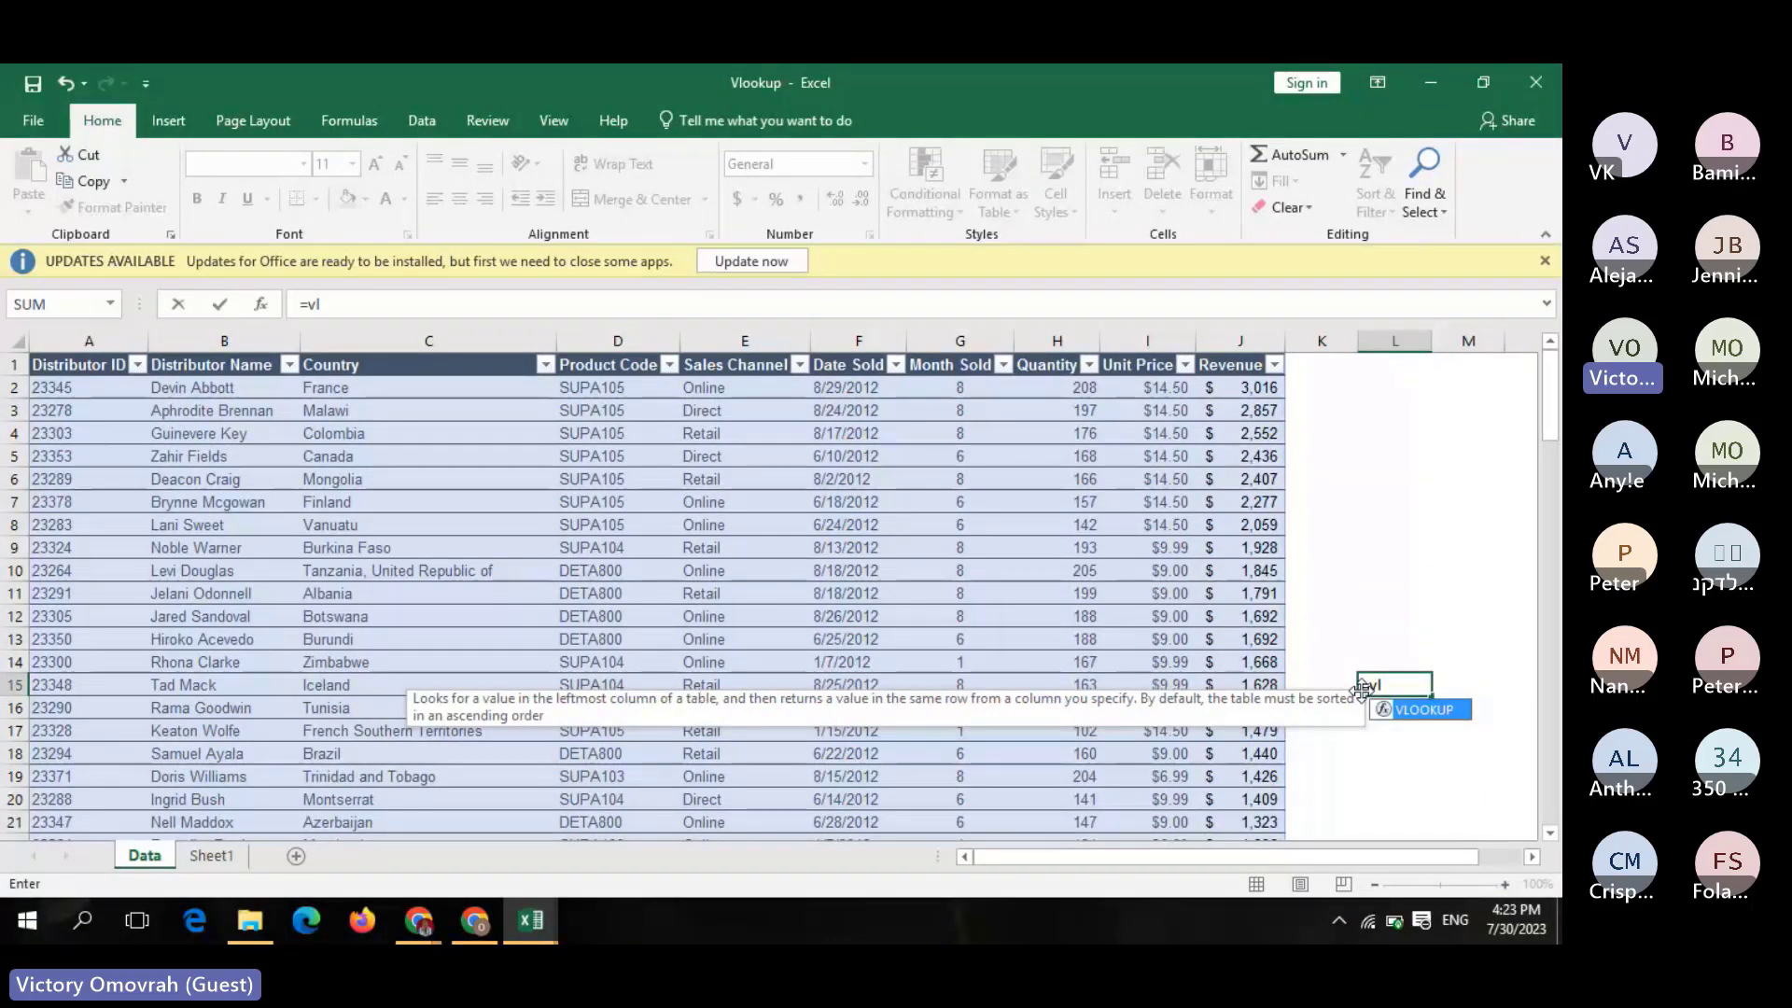
key(Tab)
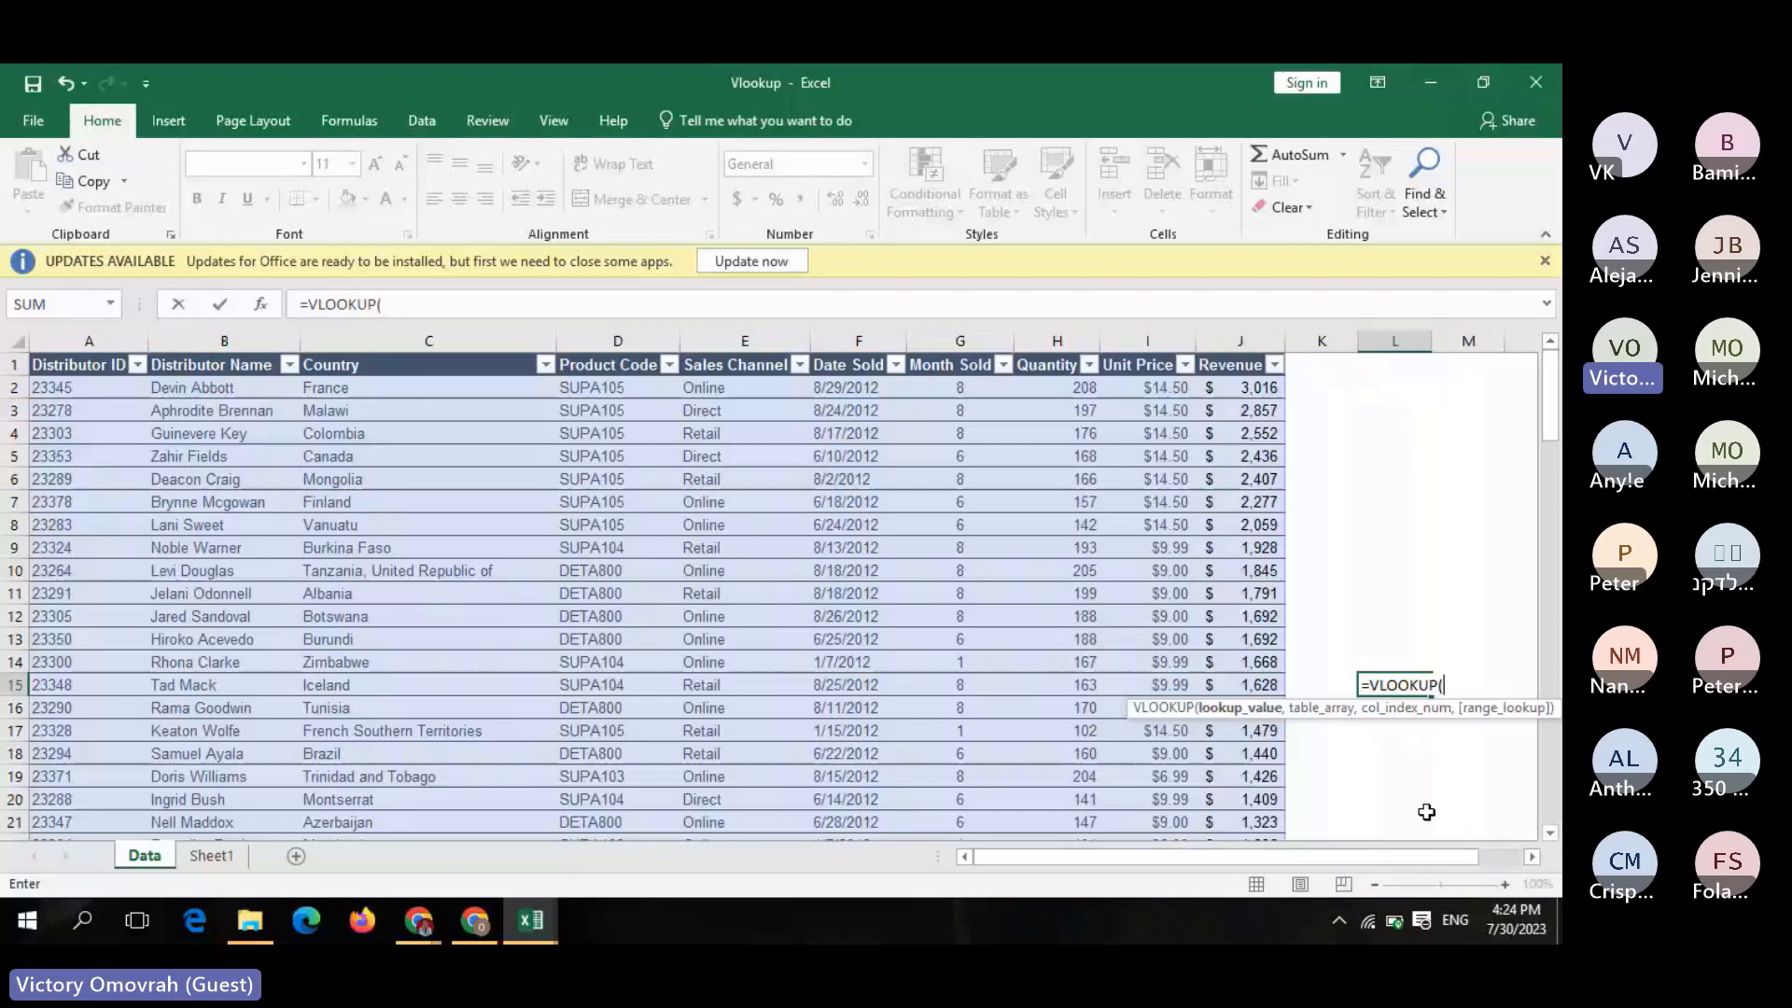
Enter =VLOOKUP(L14, then erase the unfinished formula, leaving L15 empty
key(Up)
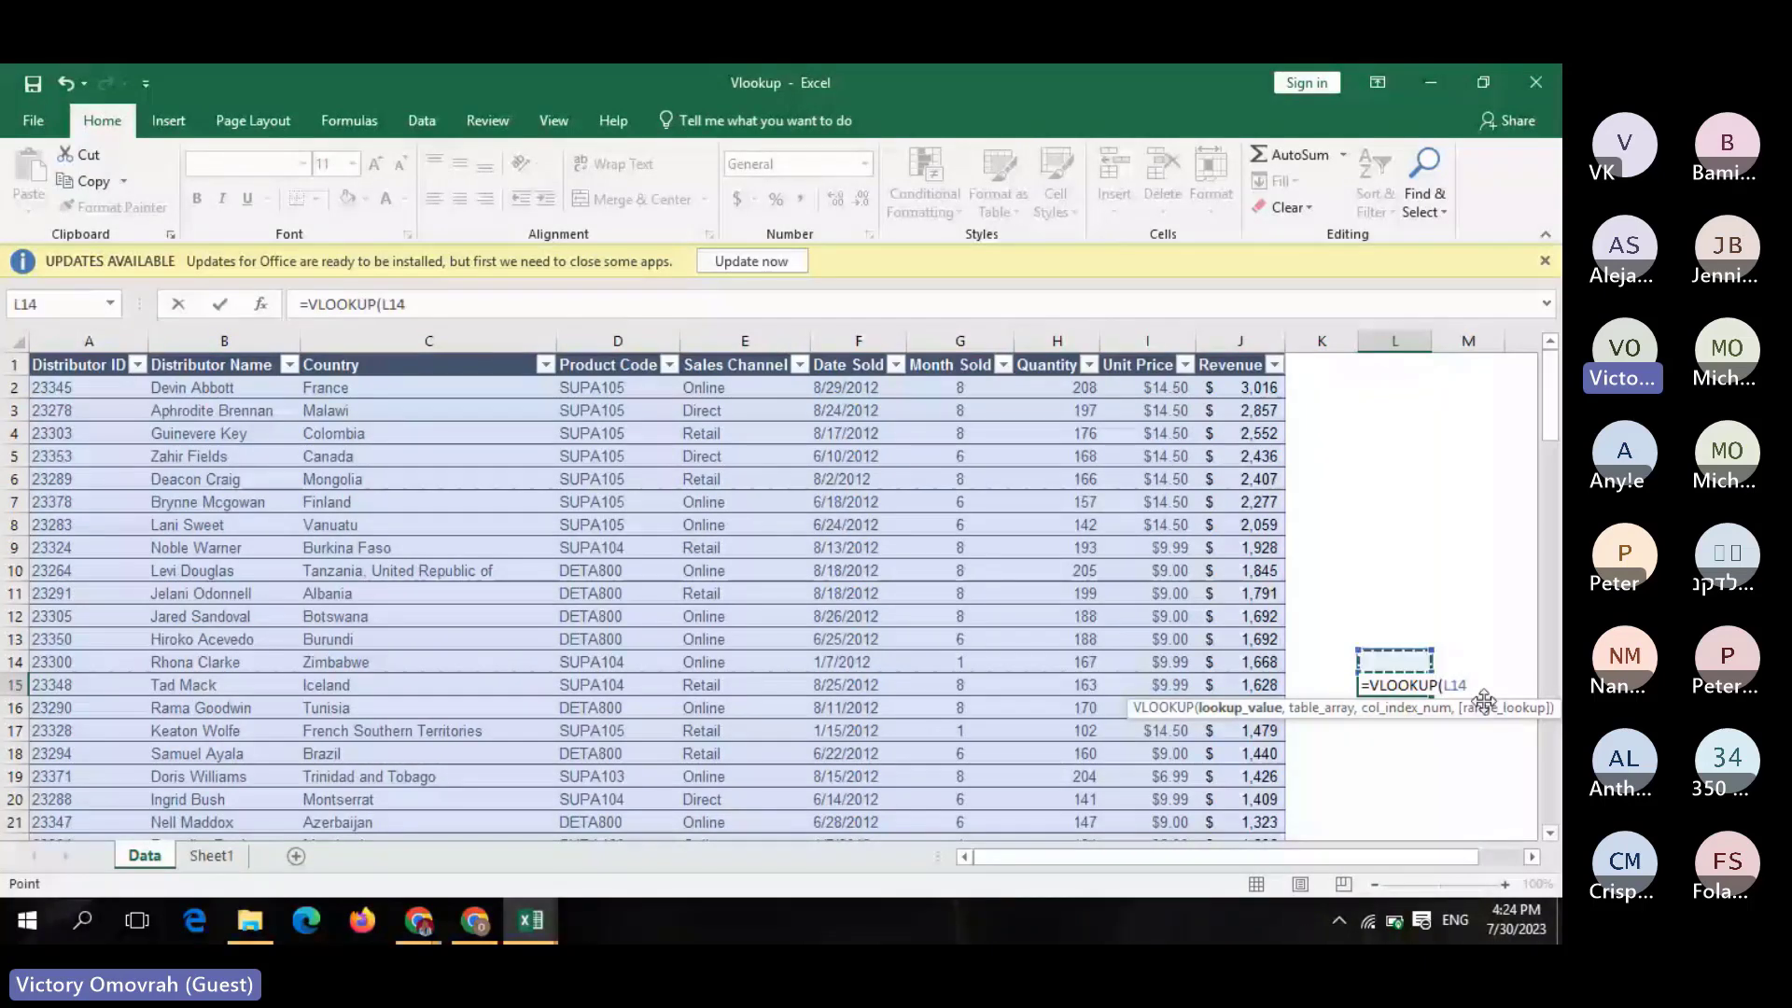
text(,)
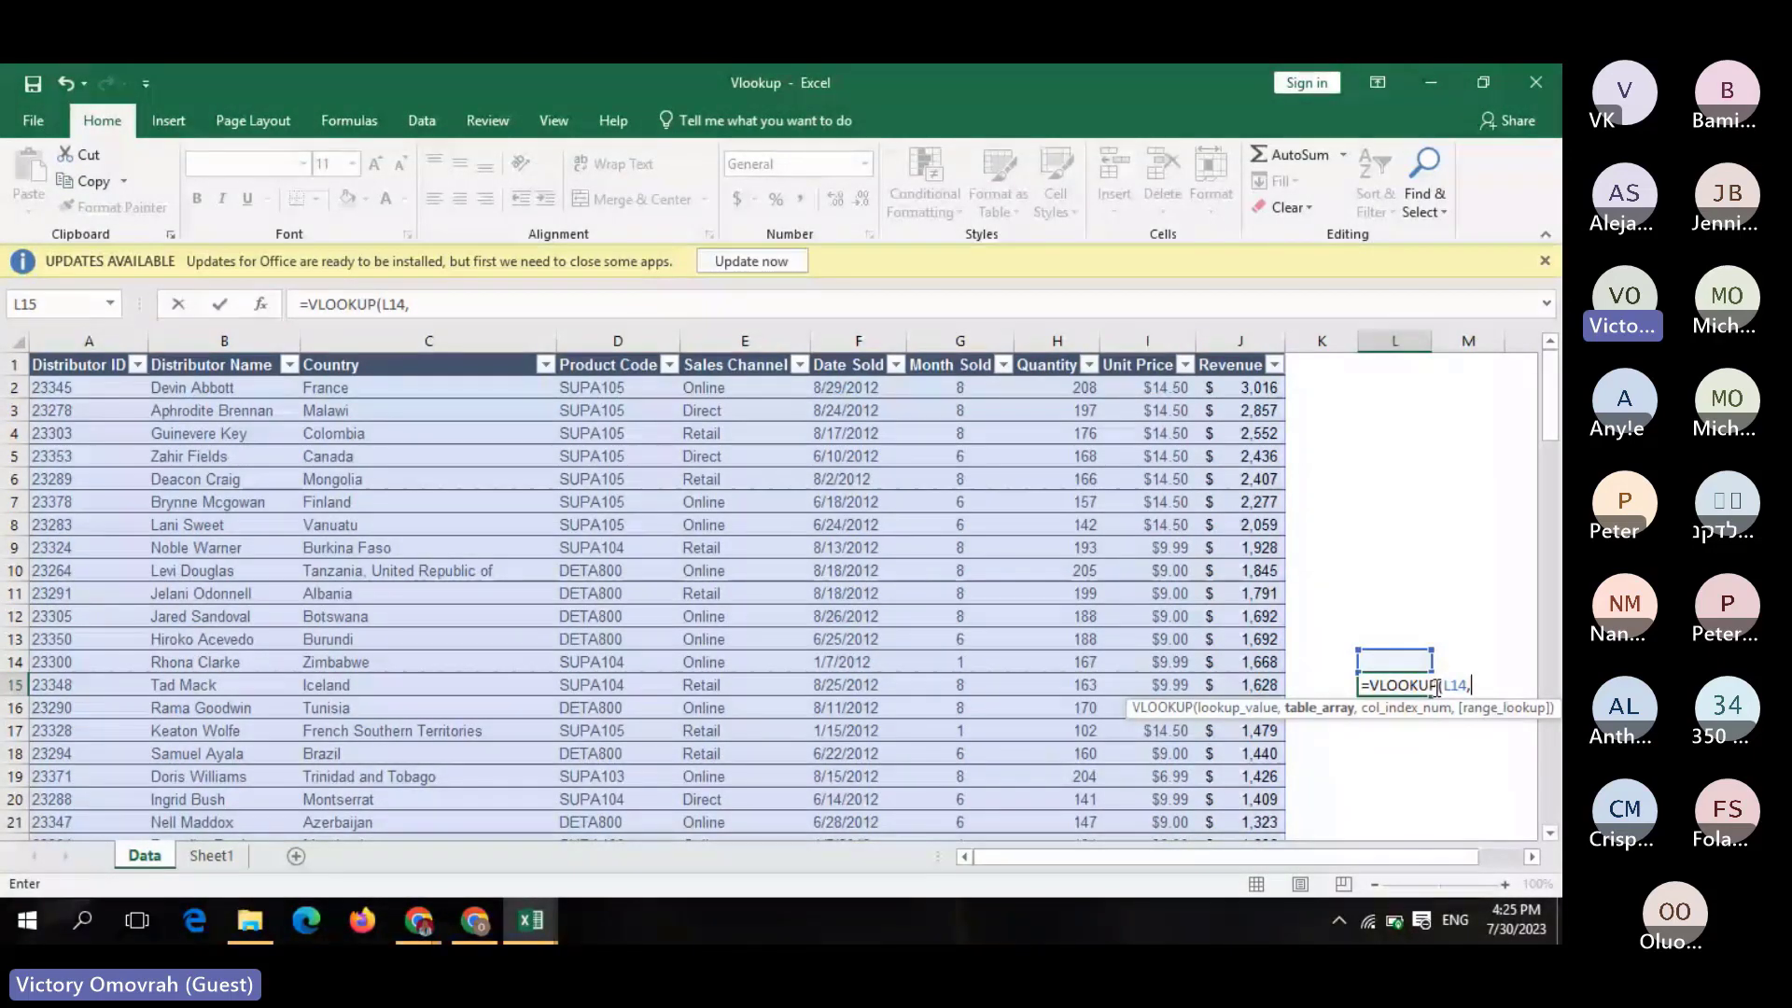
key(BackSpace)
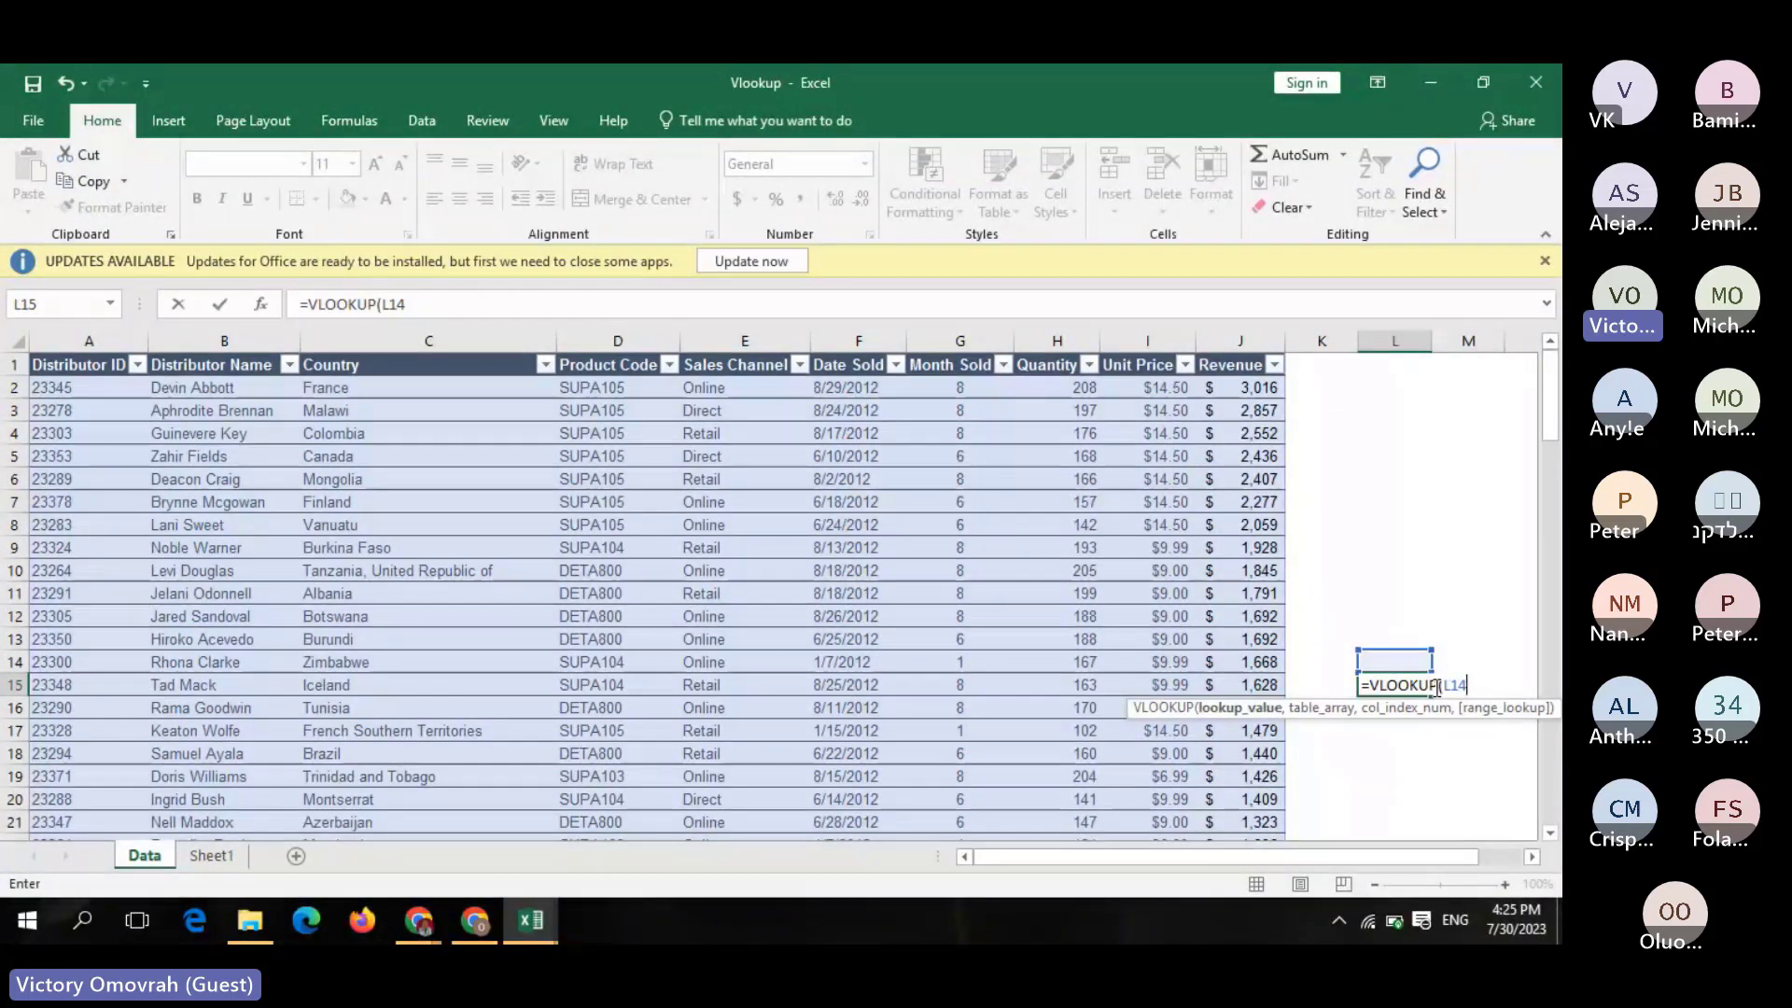
key(BackSpace)
key(BackSpace)
key(BackSpace)
key(BackSpace)
key(BackSpace)
key(BackSpace)
key(BackSpace)
key(BackSpace)
key(BackSpace)
key(BackSpace)
key(BackSpace)
key(BackSpace)
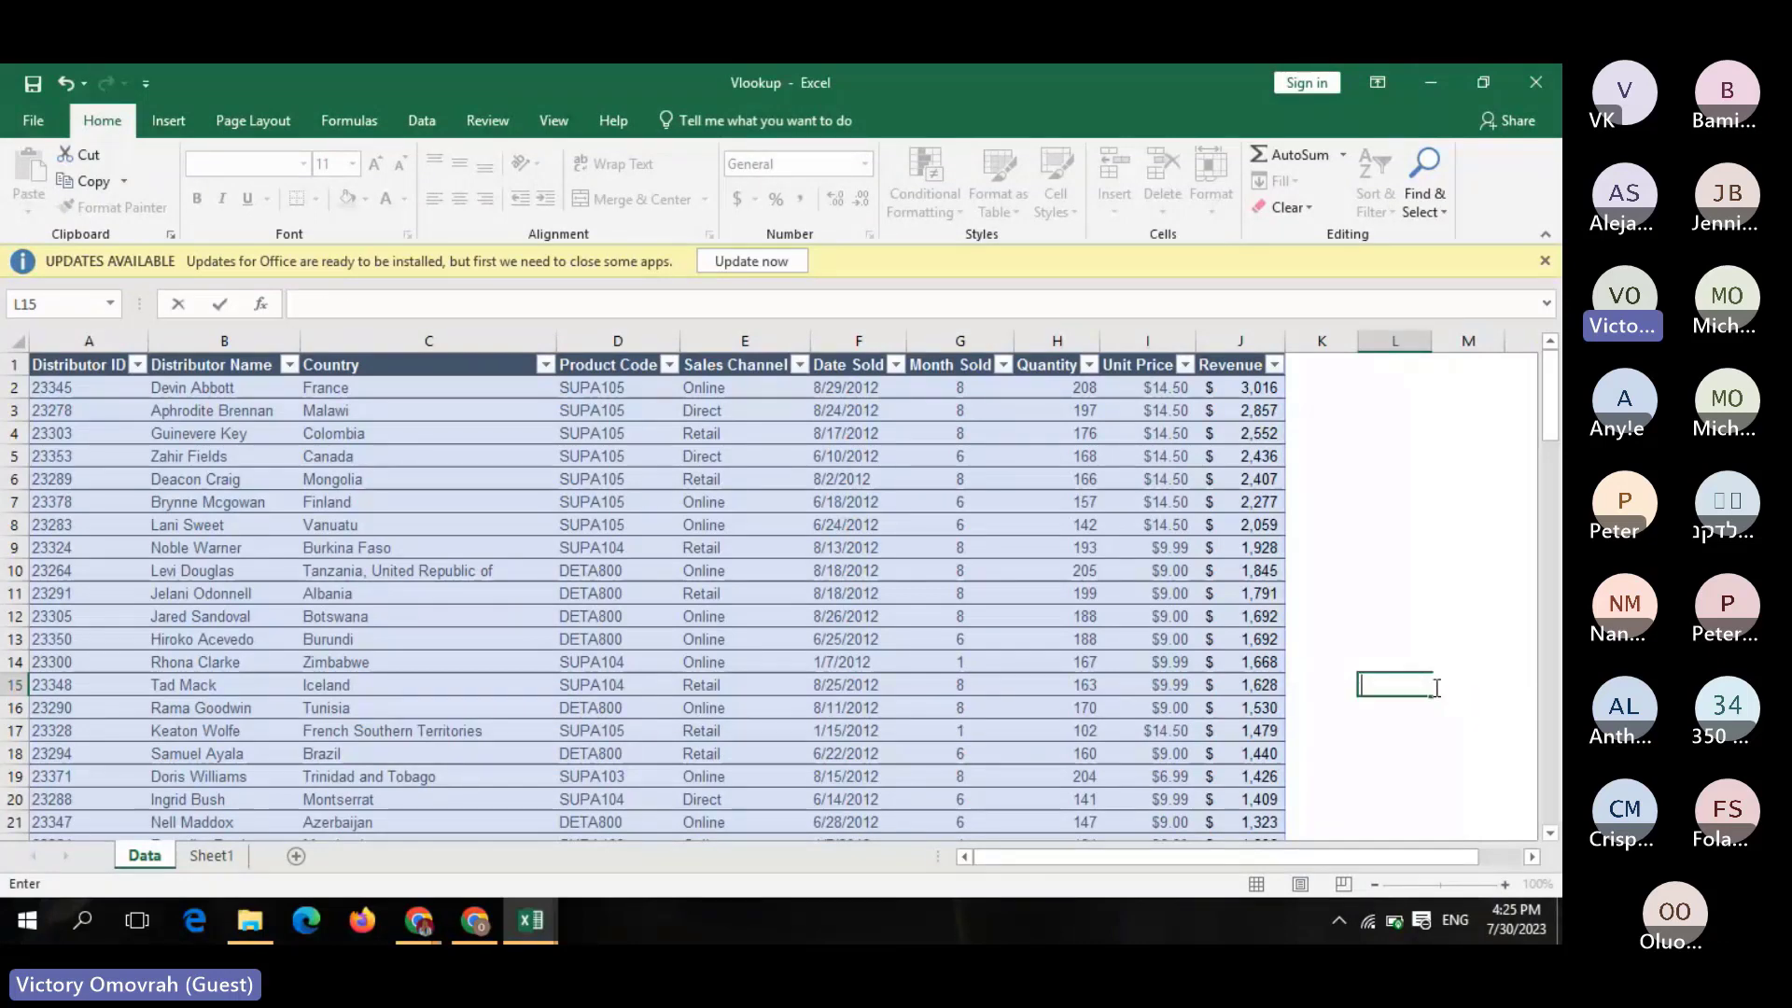
Check under Table Tools Design that the sales table is named data
click(960, 455)
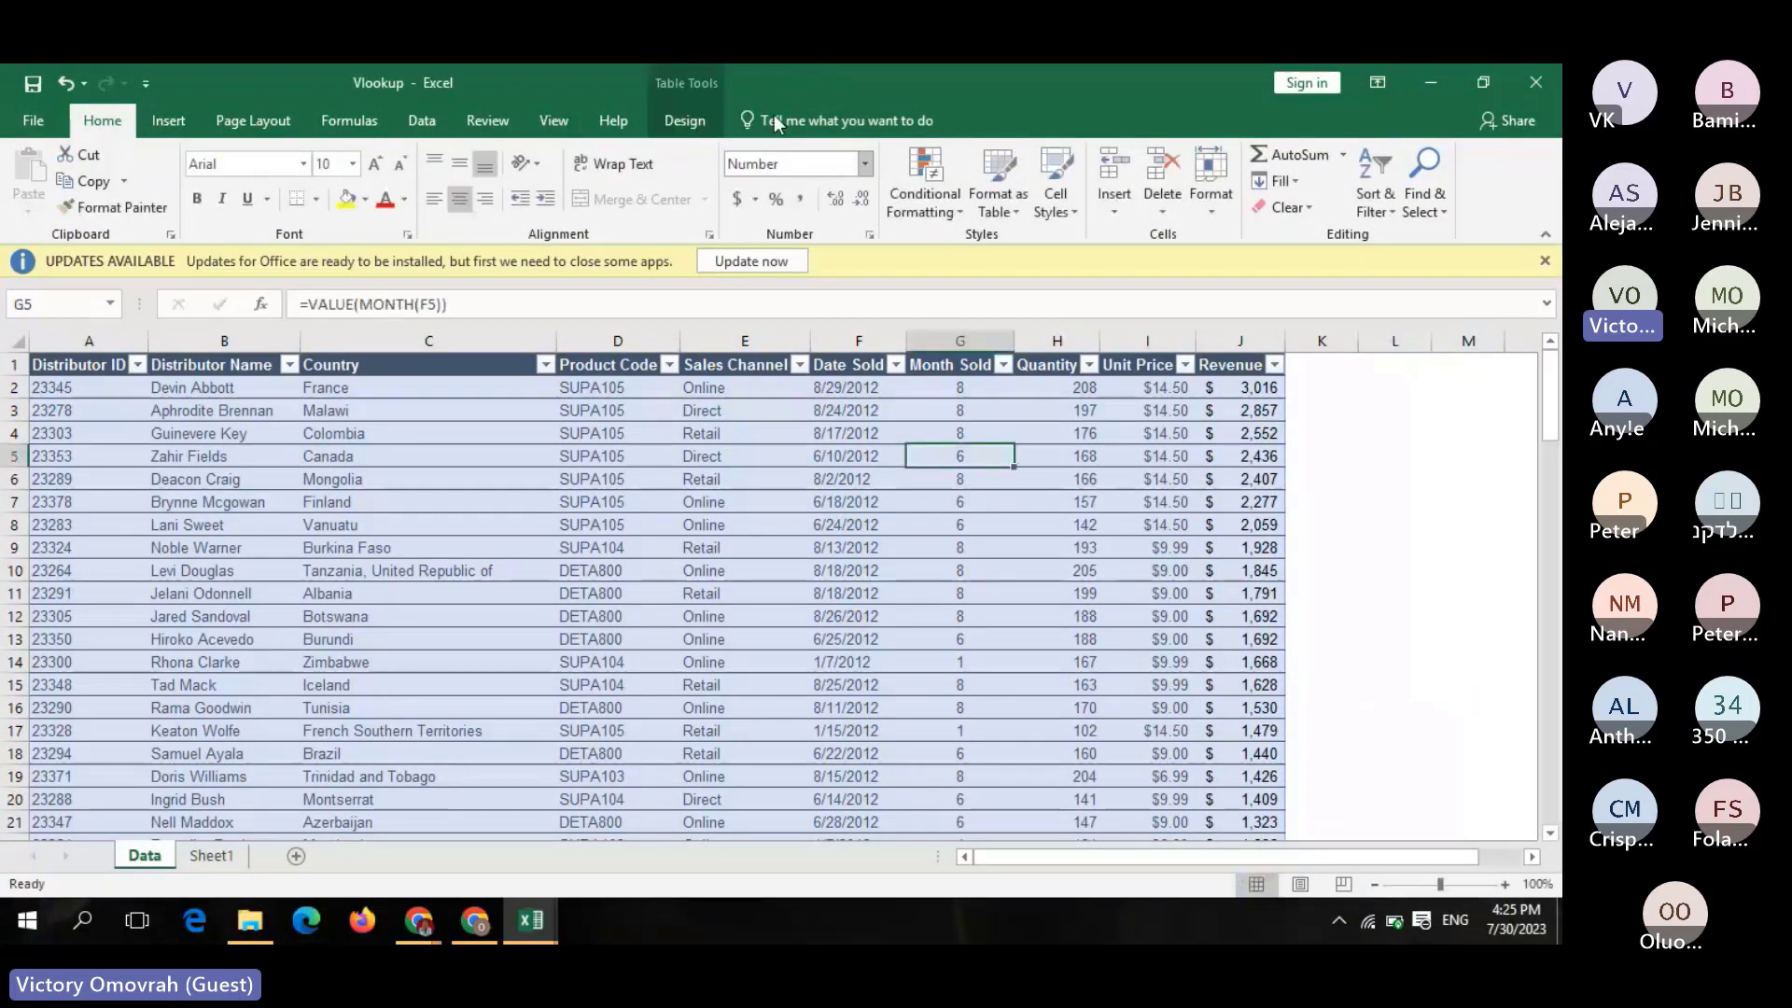
click(684, 121)
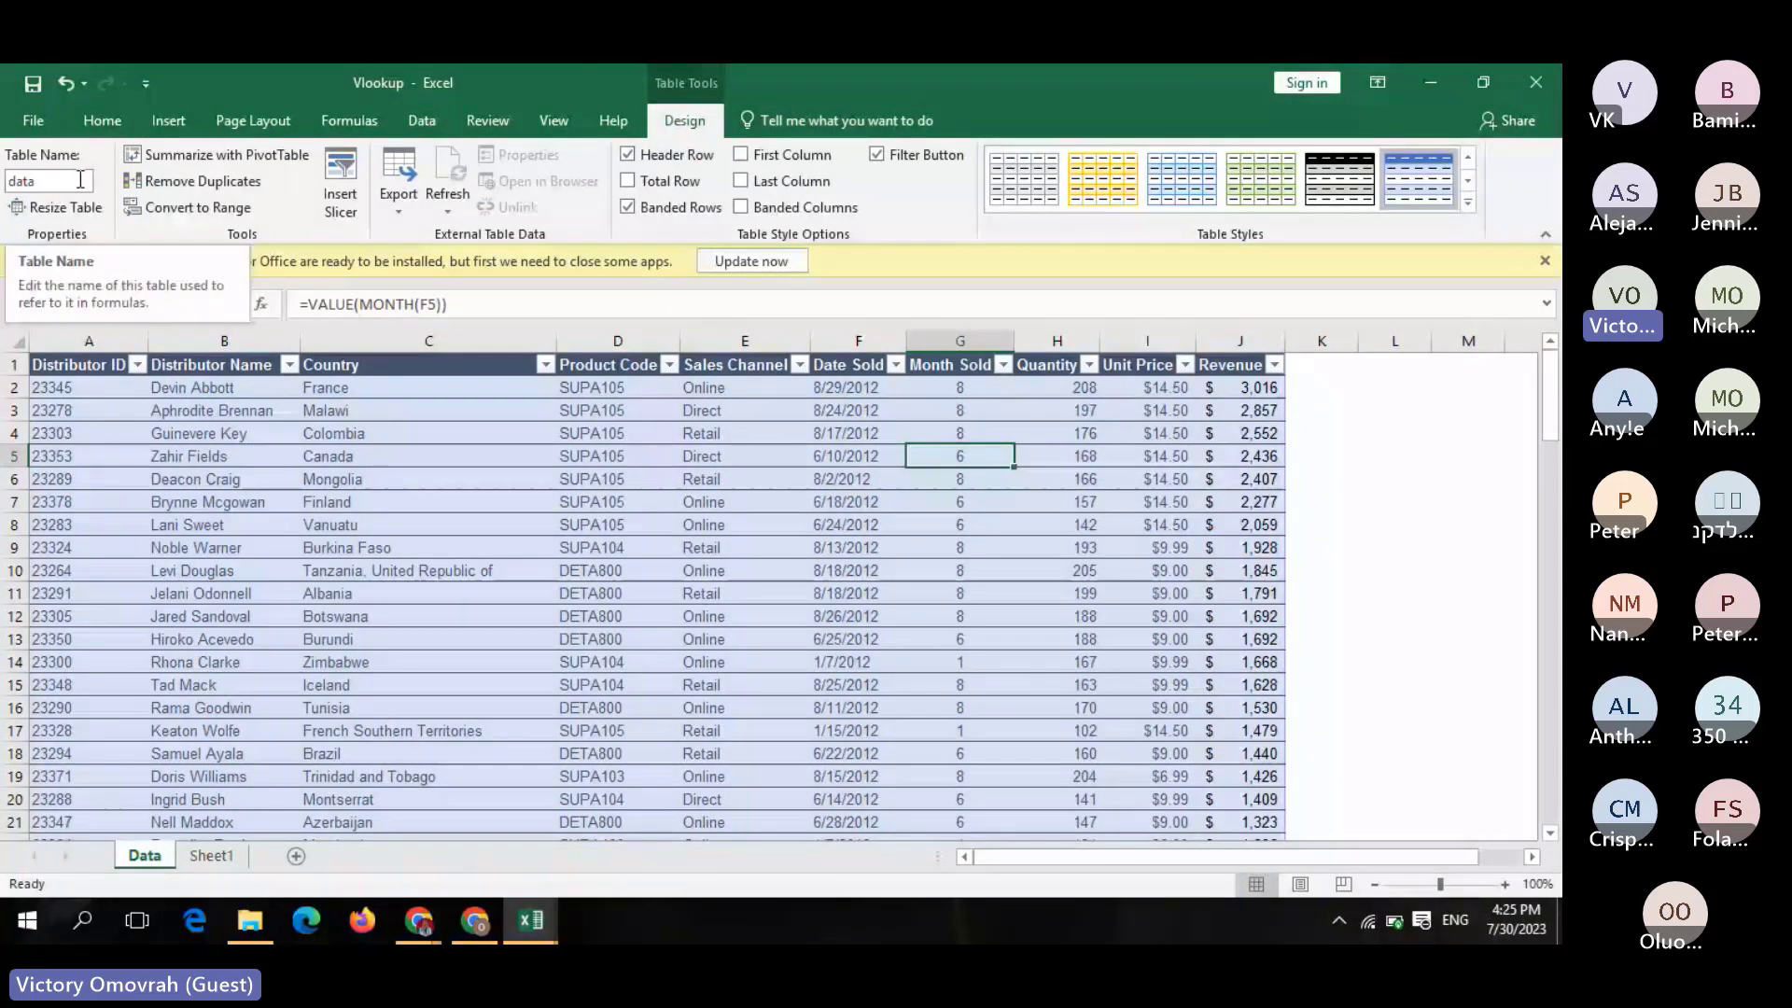
click(1340, 682)
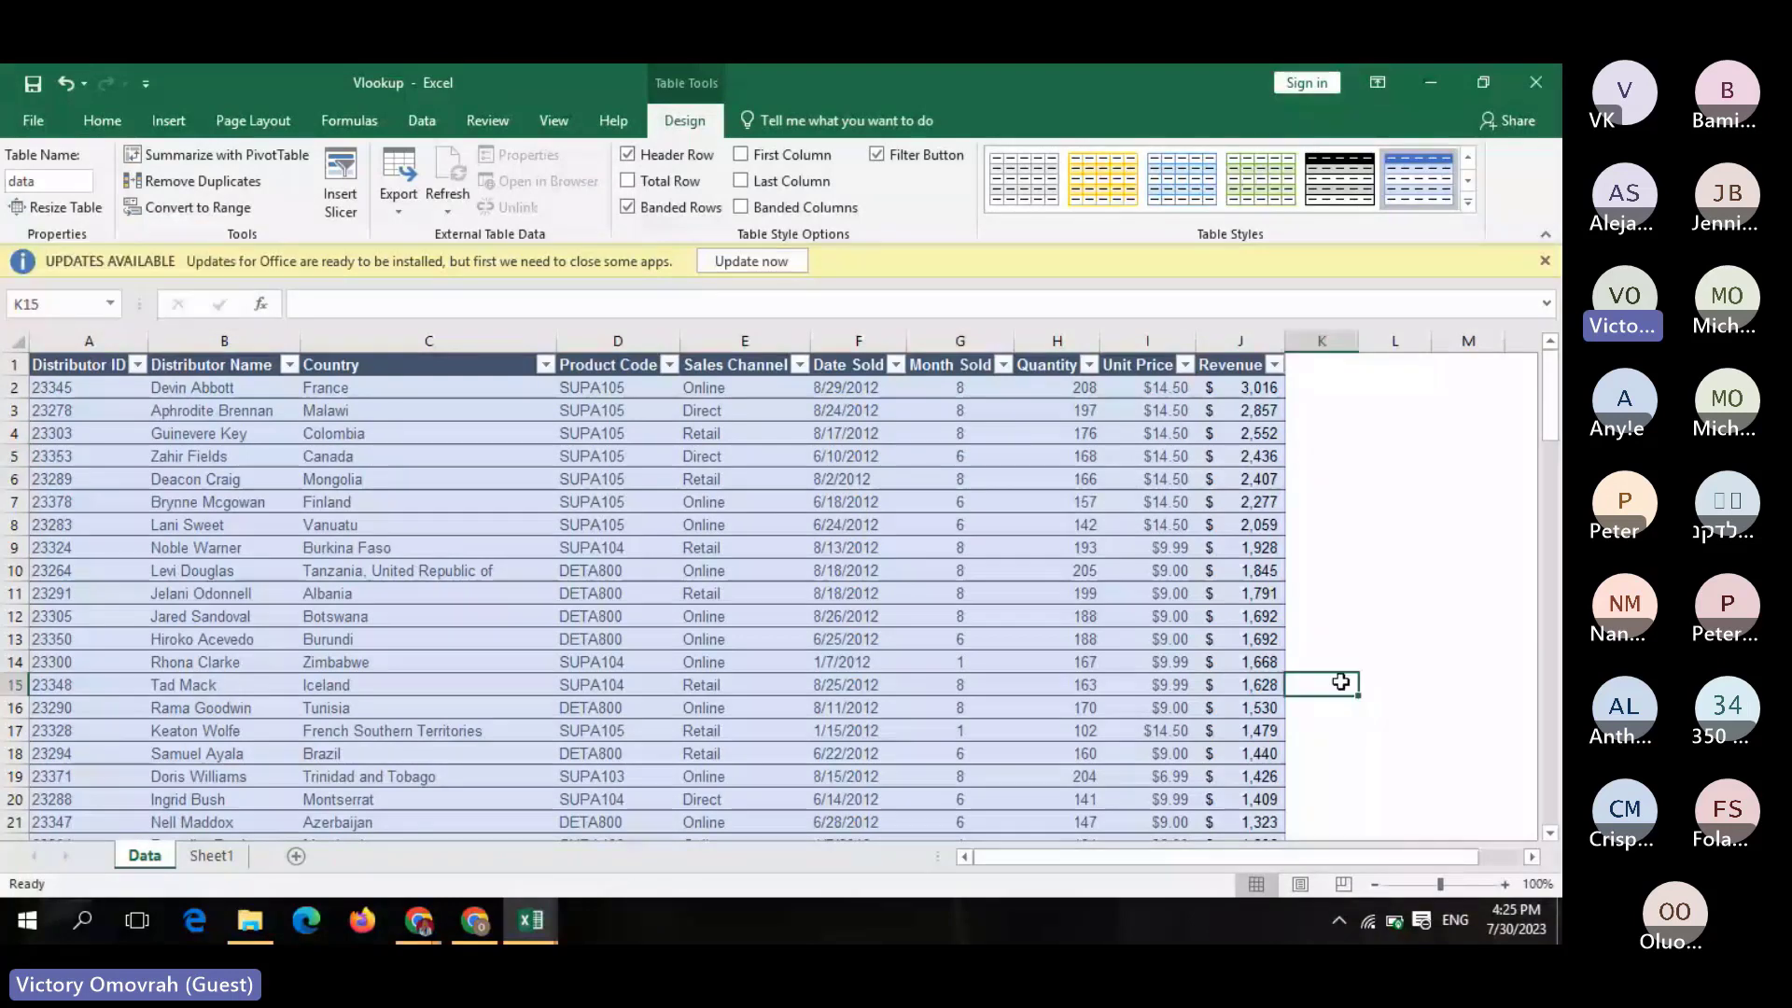
Enter =VLOOKUP(L15,data,8,FALSE) in L16, which returns #N/A
click(1376, 701)
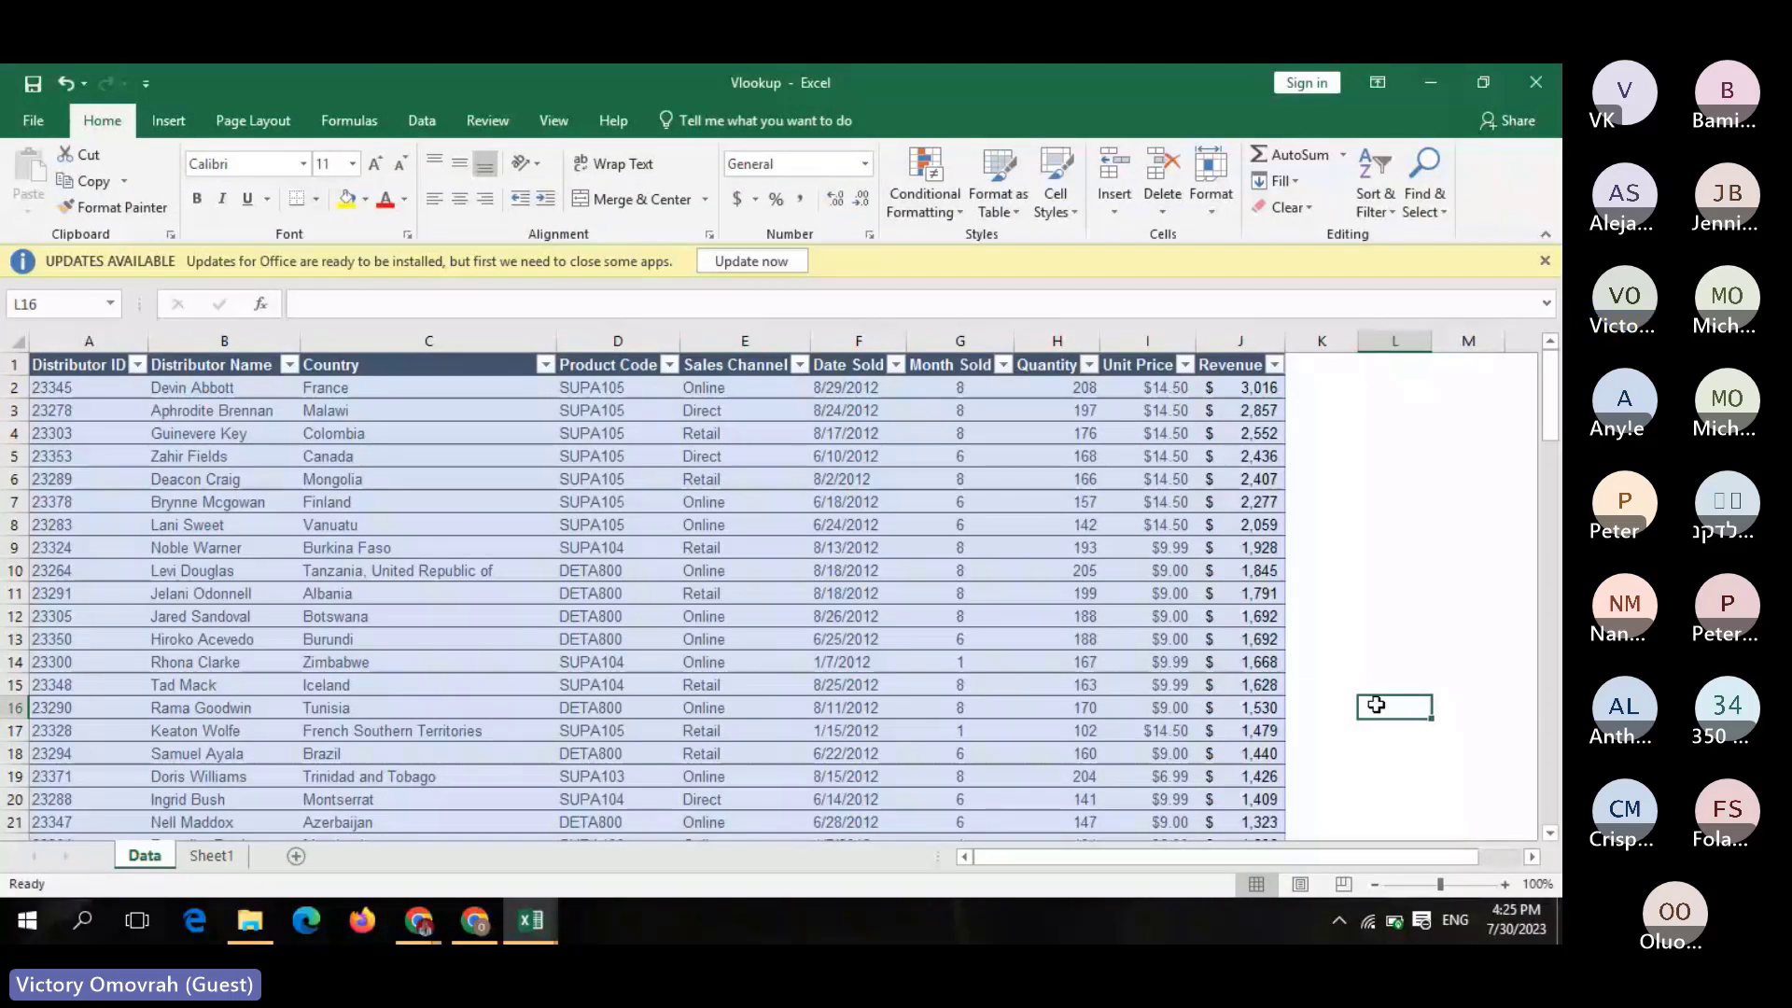
text(=vl)
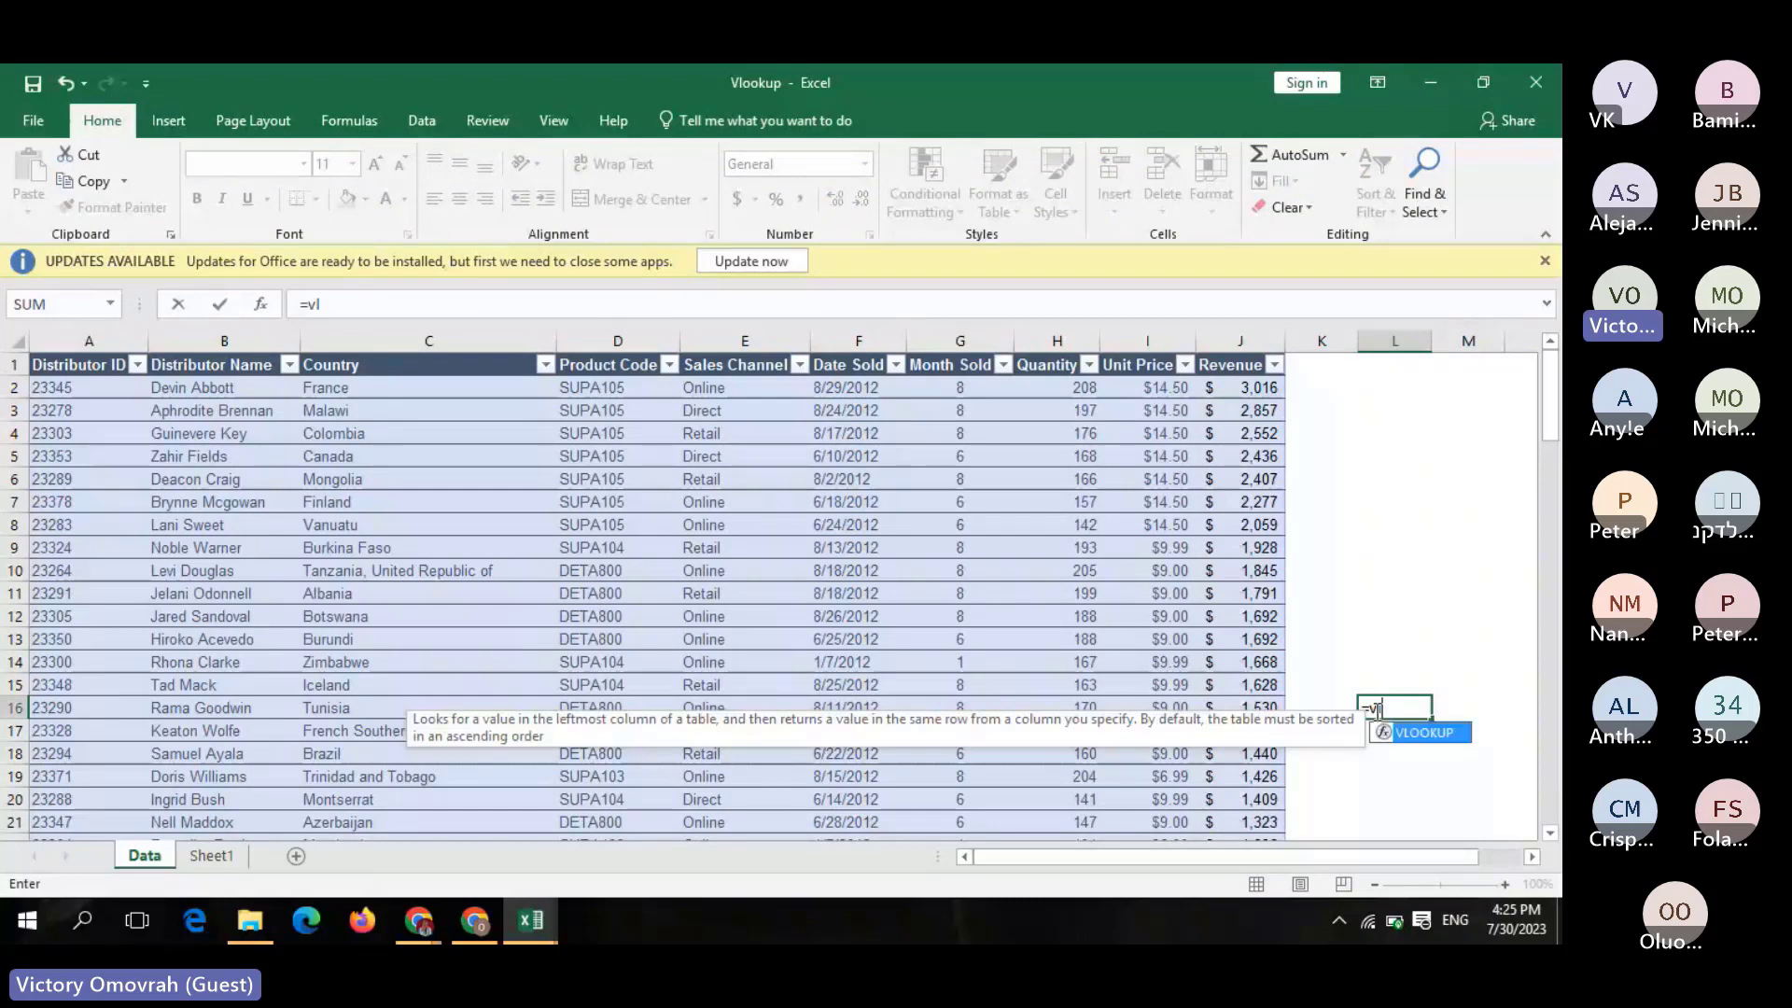
key(Tab)
click(1390, 682)
text(,)
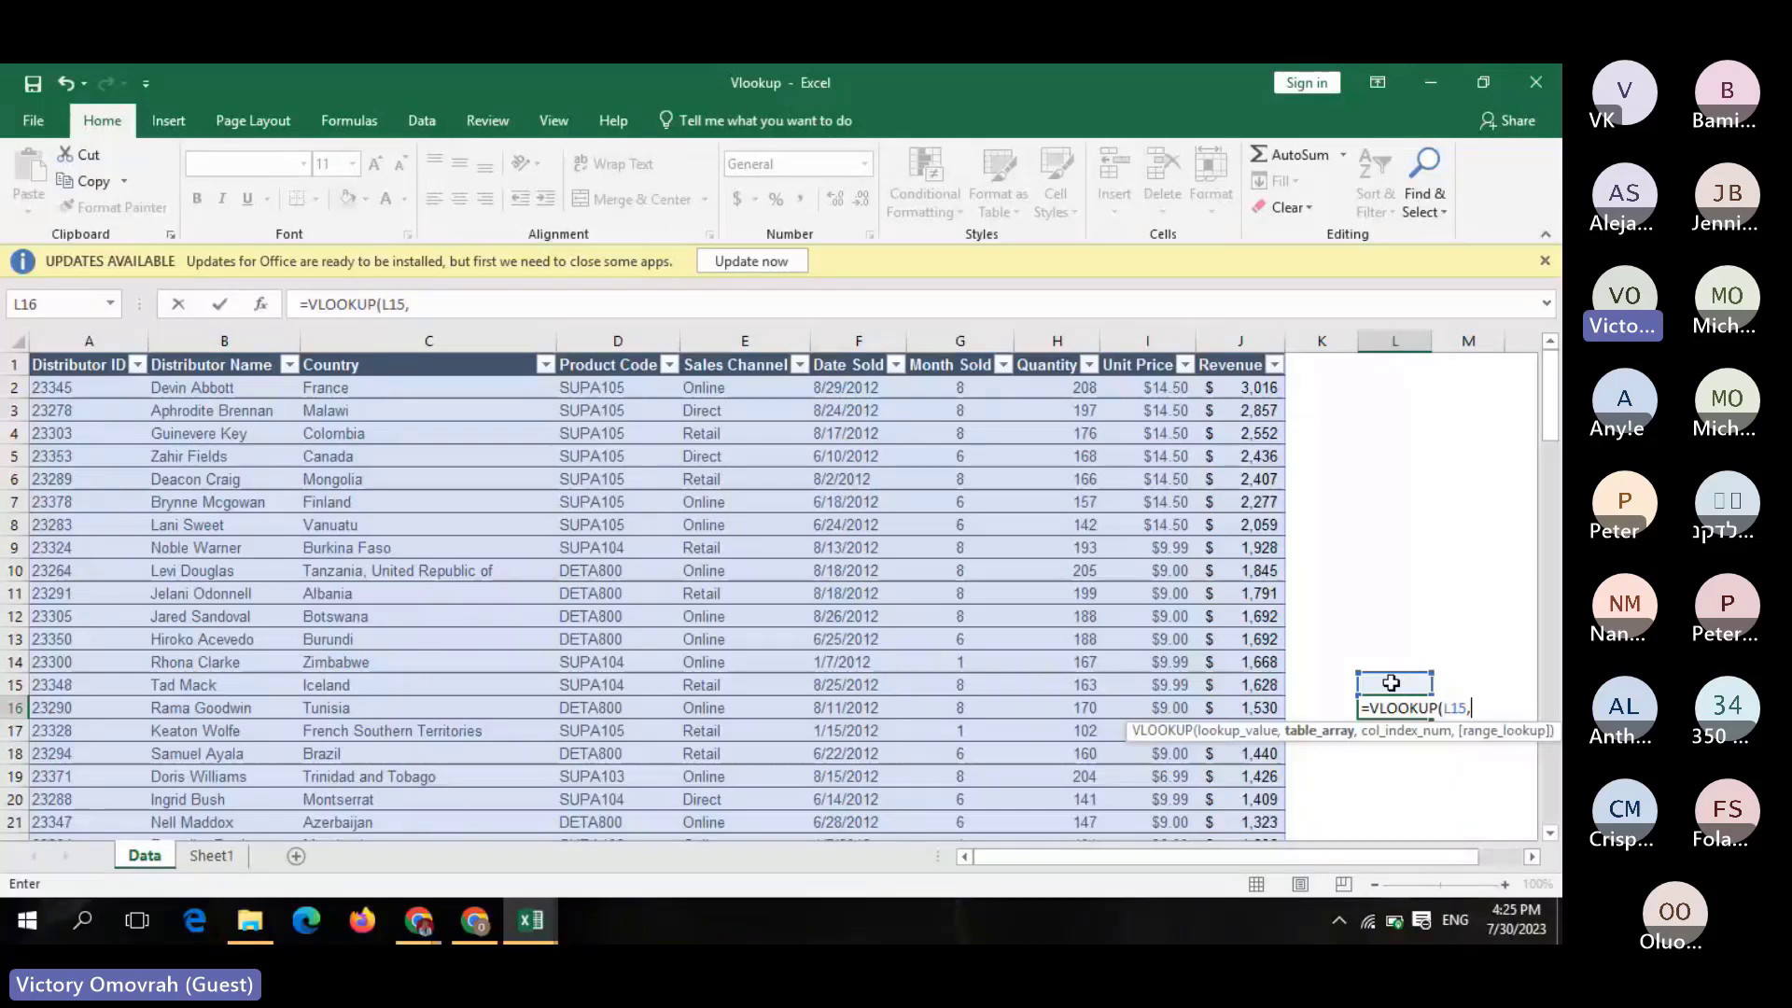
text(da)
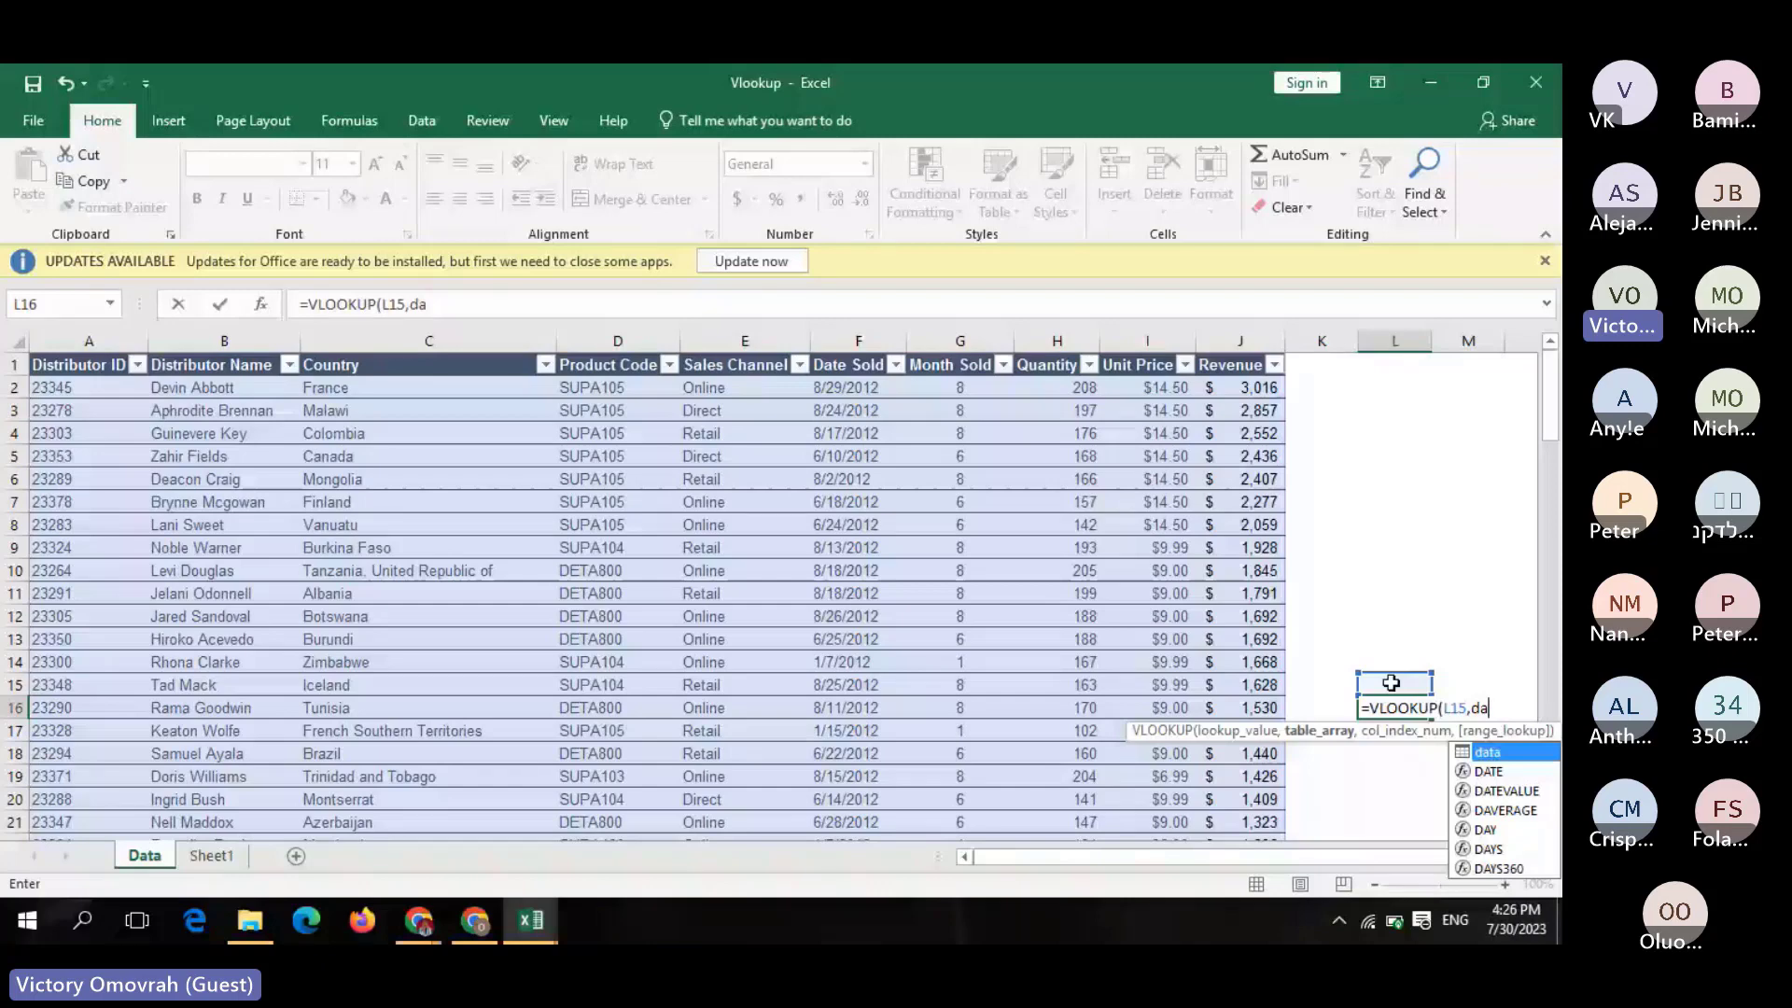
text(ta)
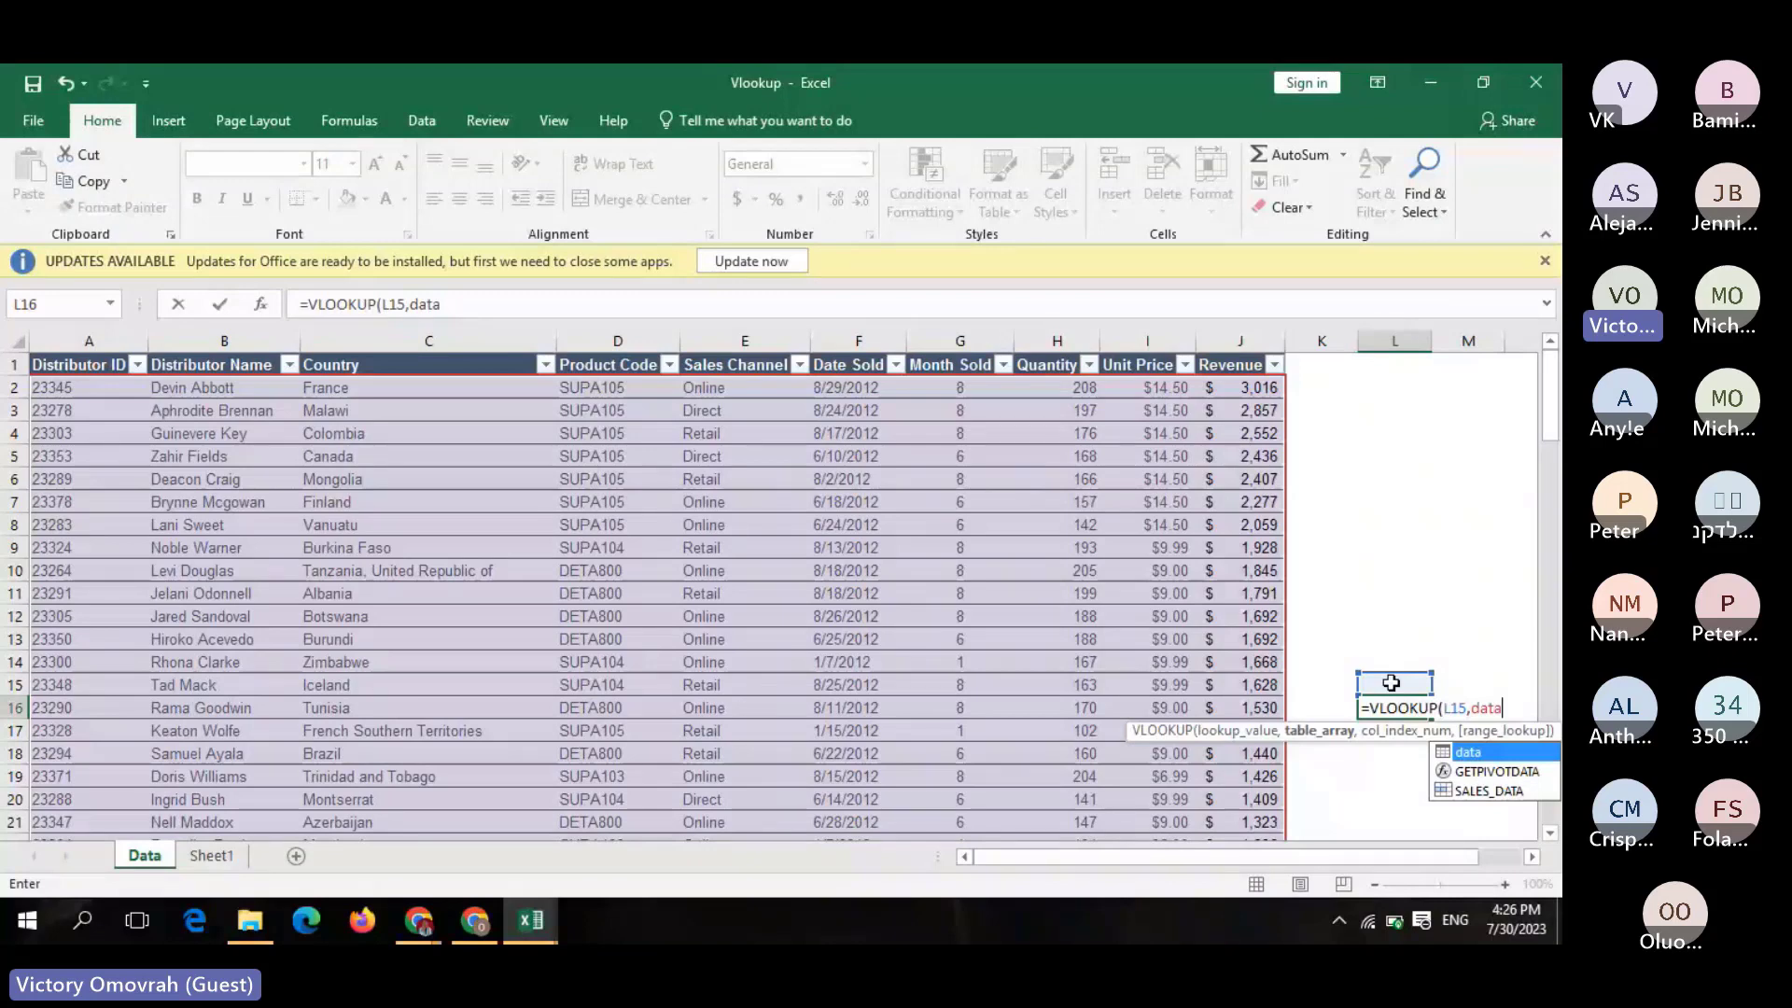
text(,)
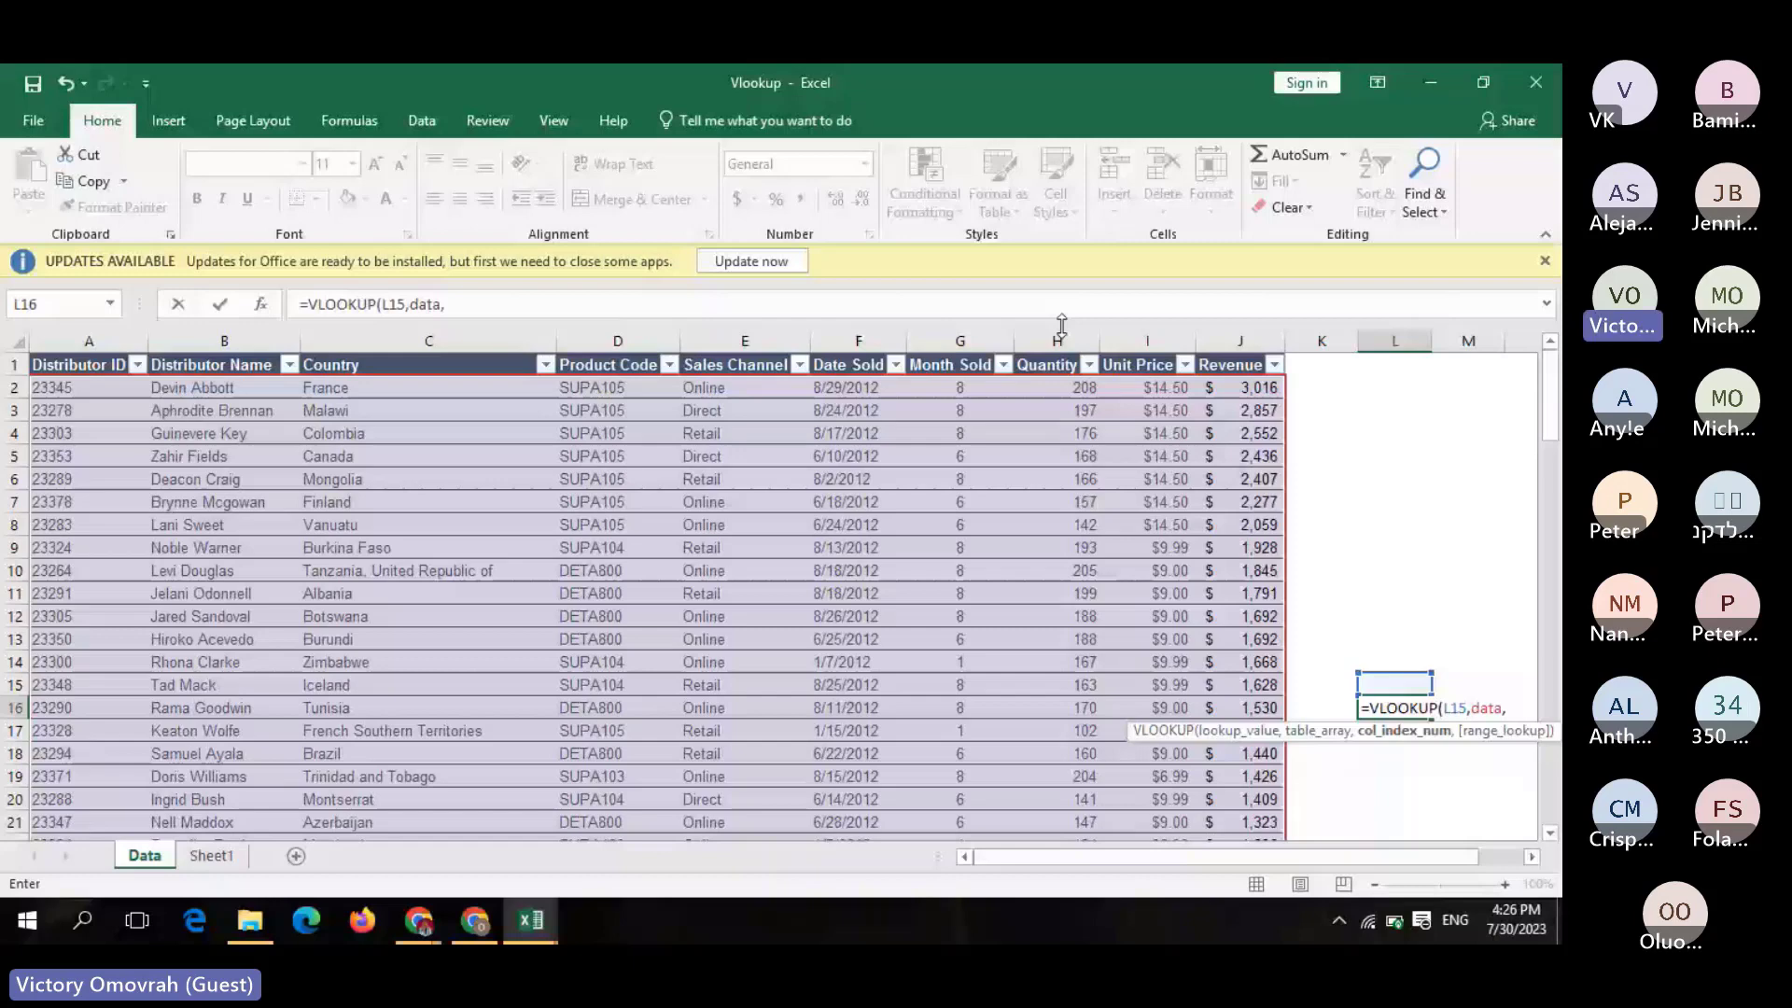
text(8)
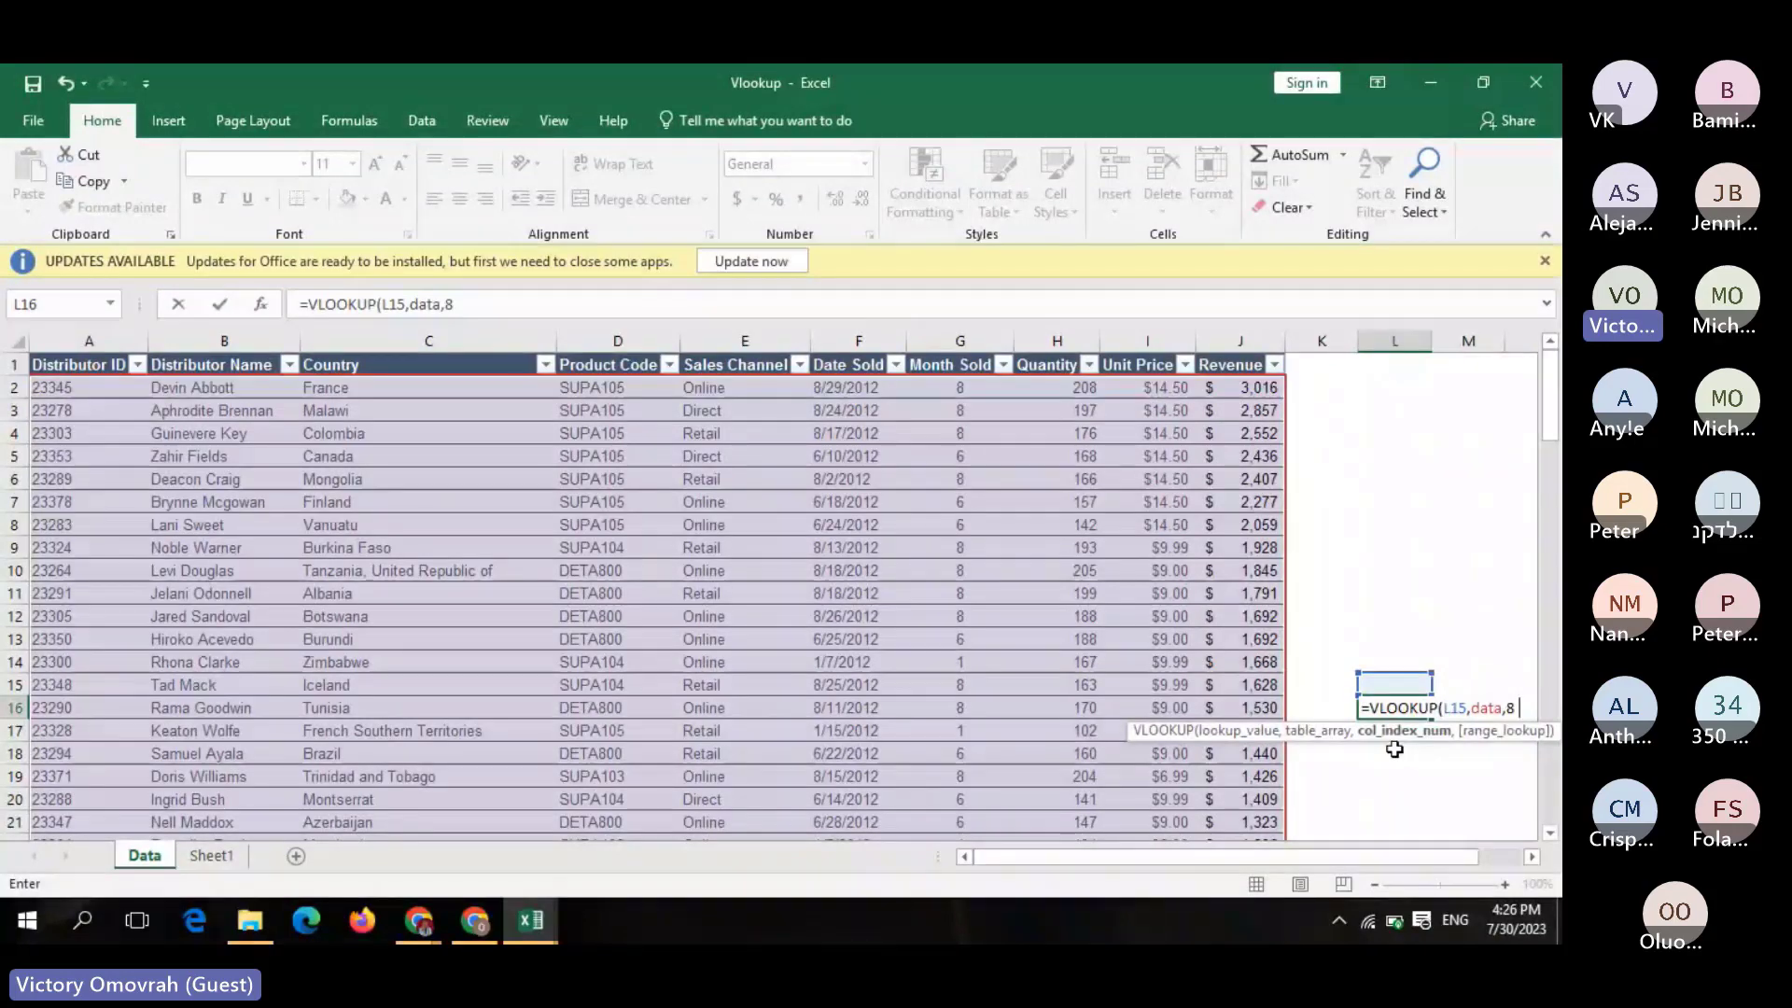
text( ,)
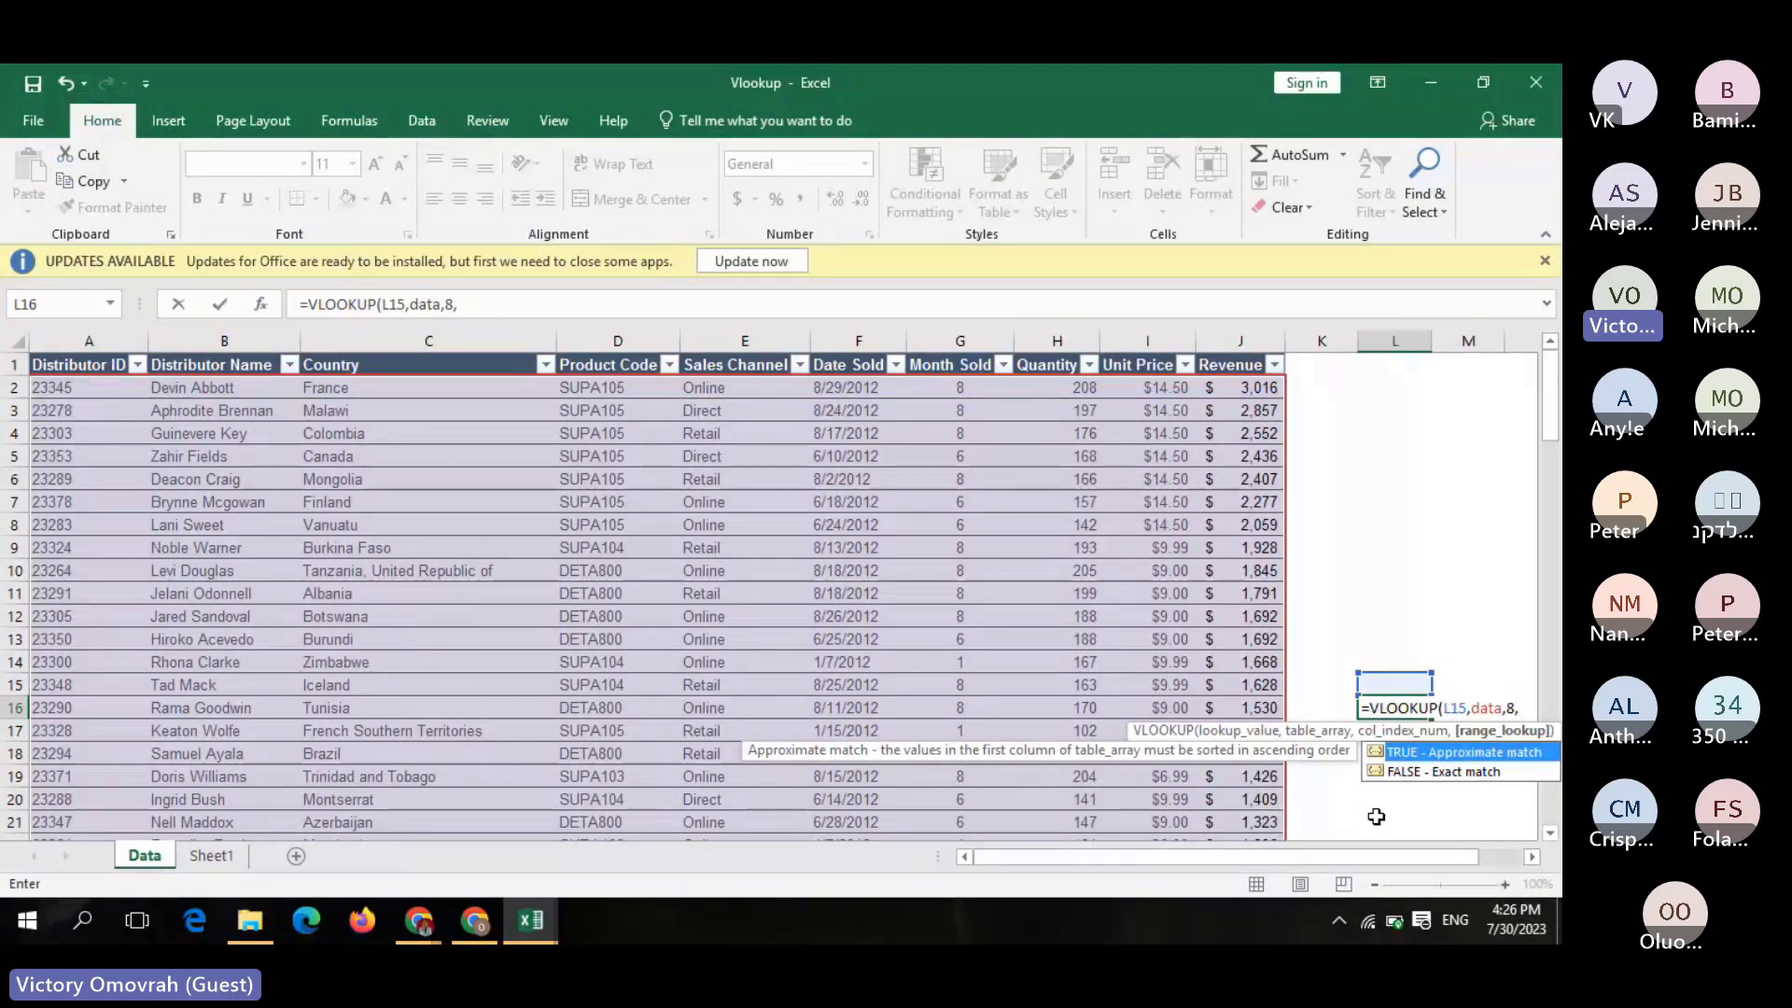
key(Escape)
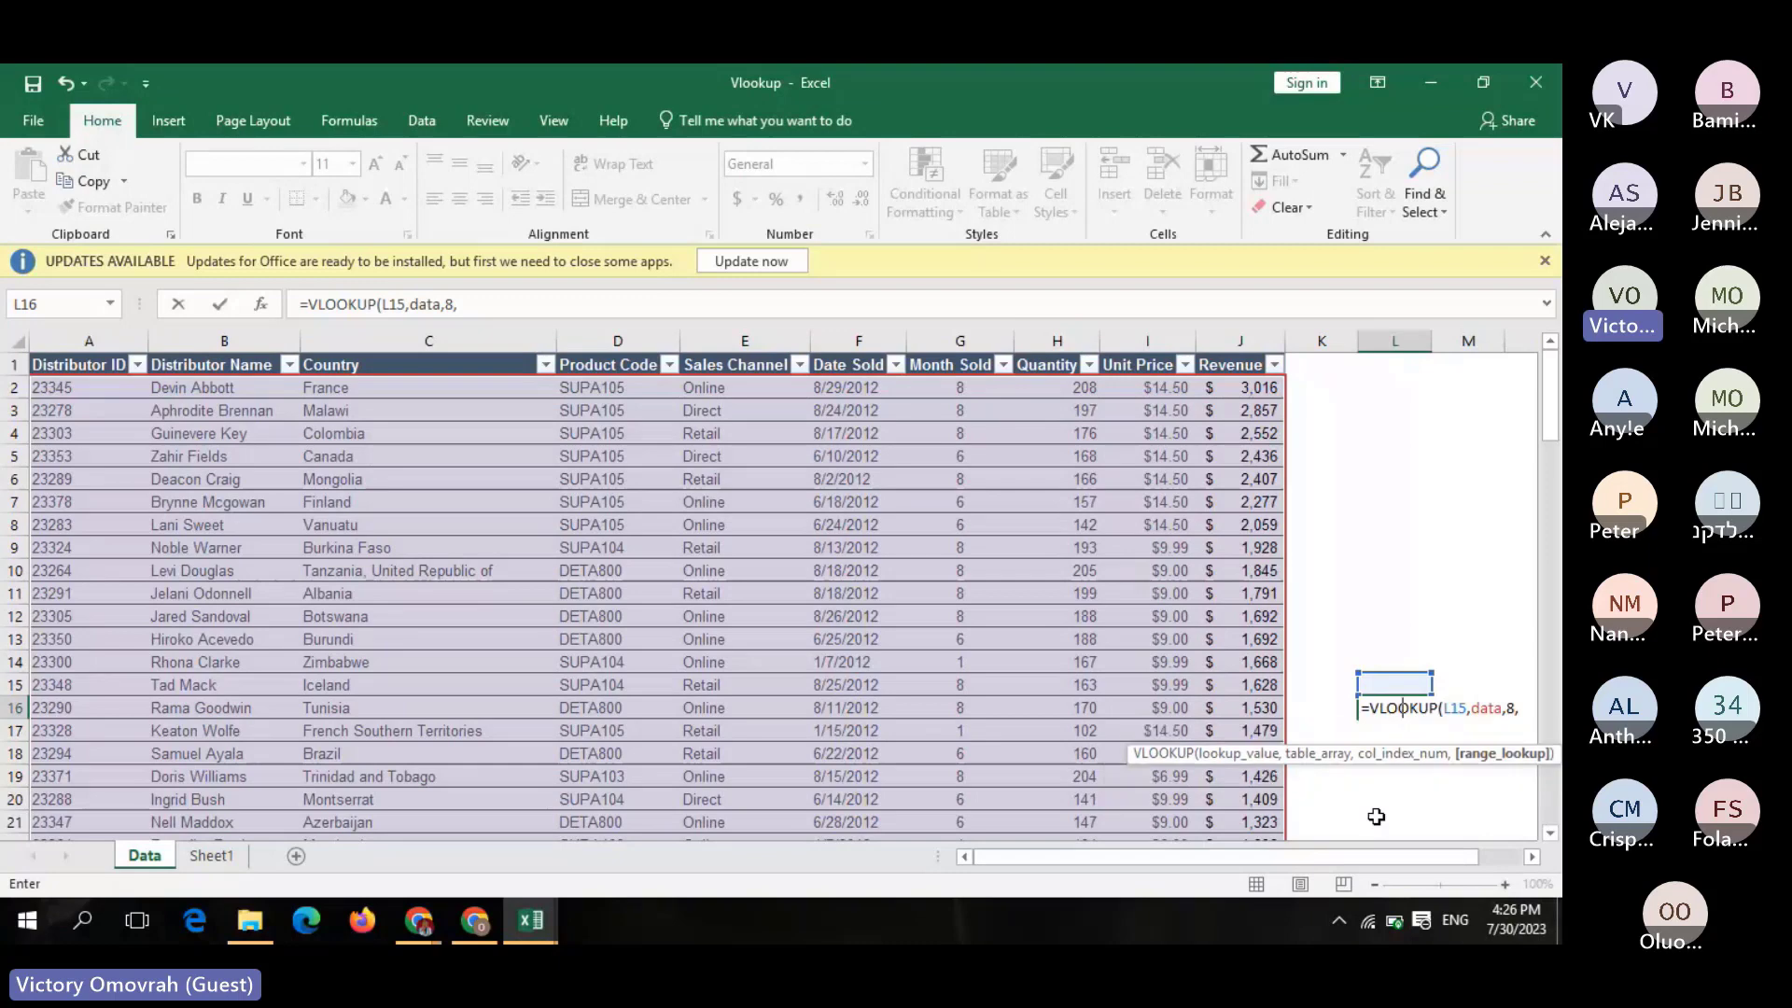
text(FALSE))
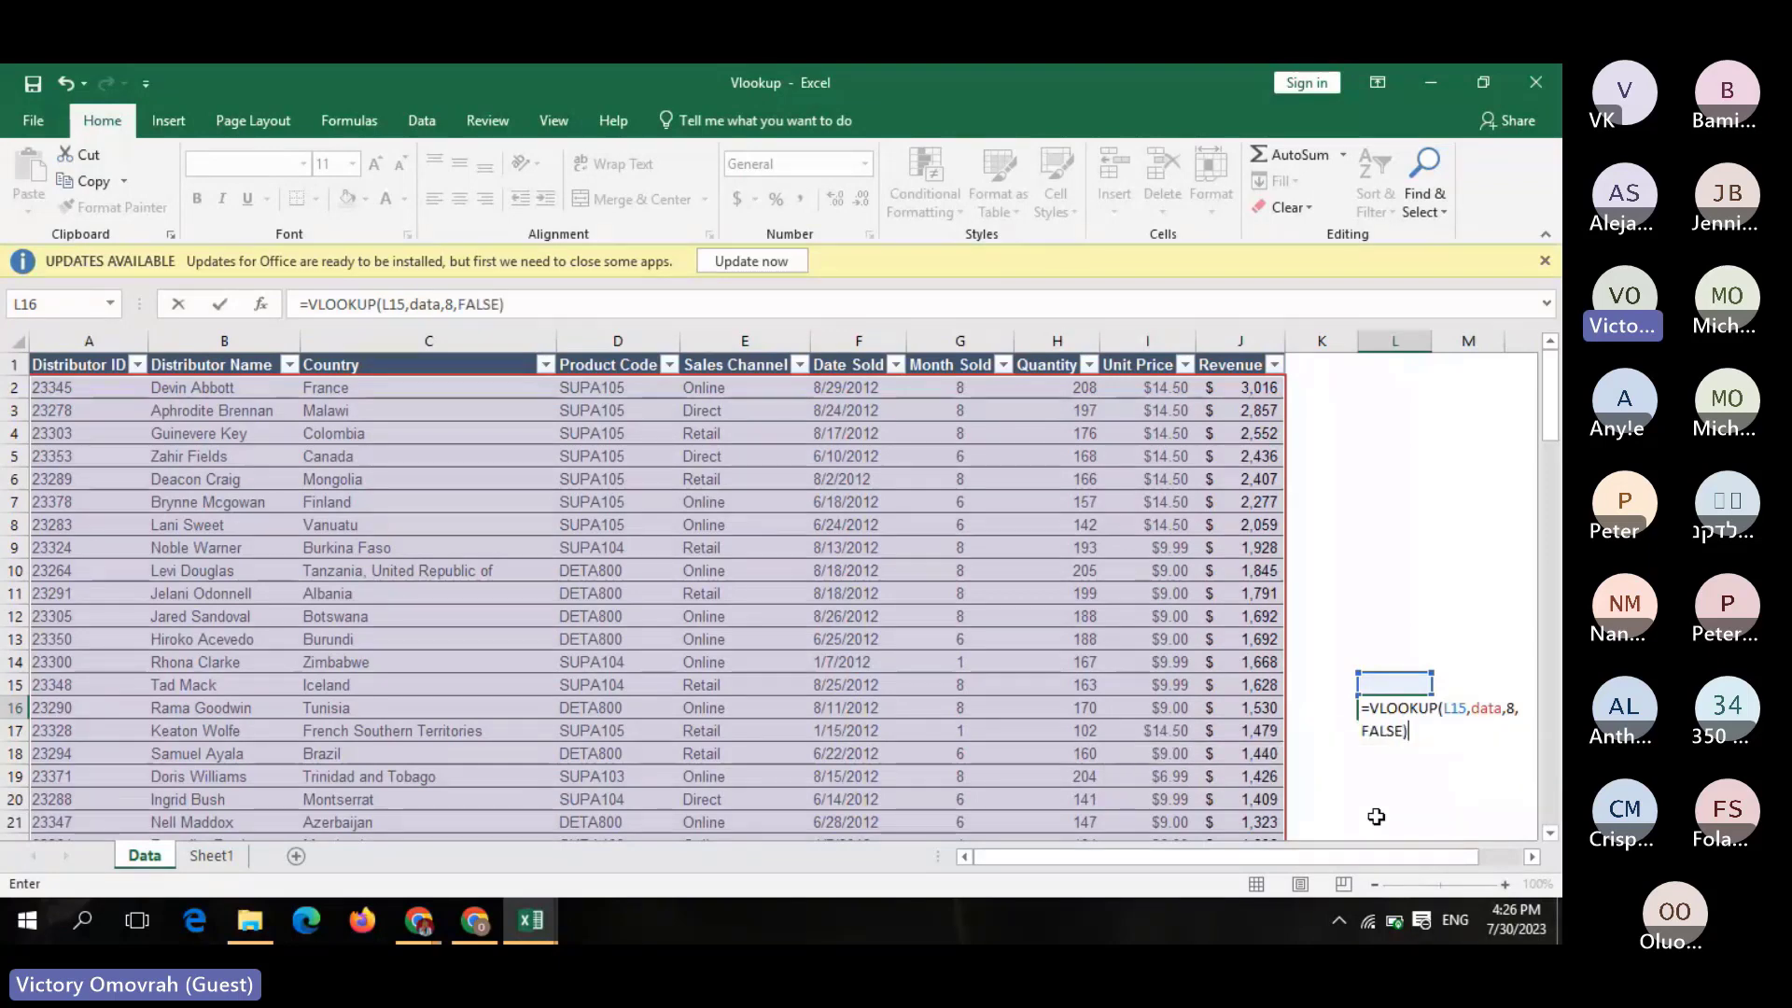
key(Return)
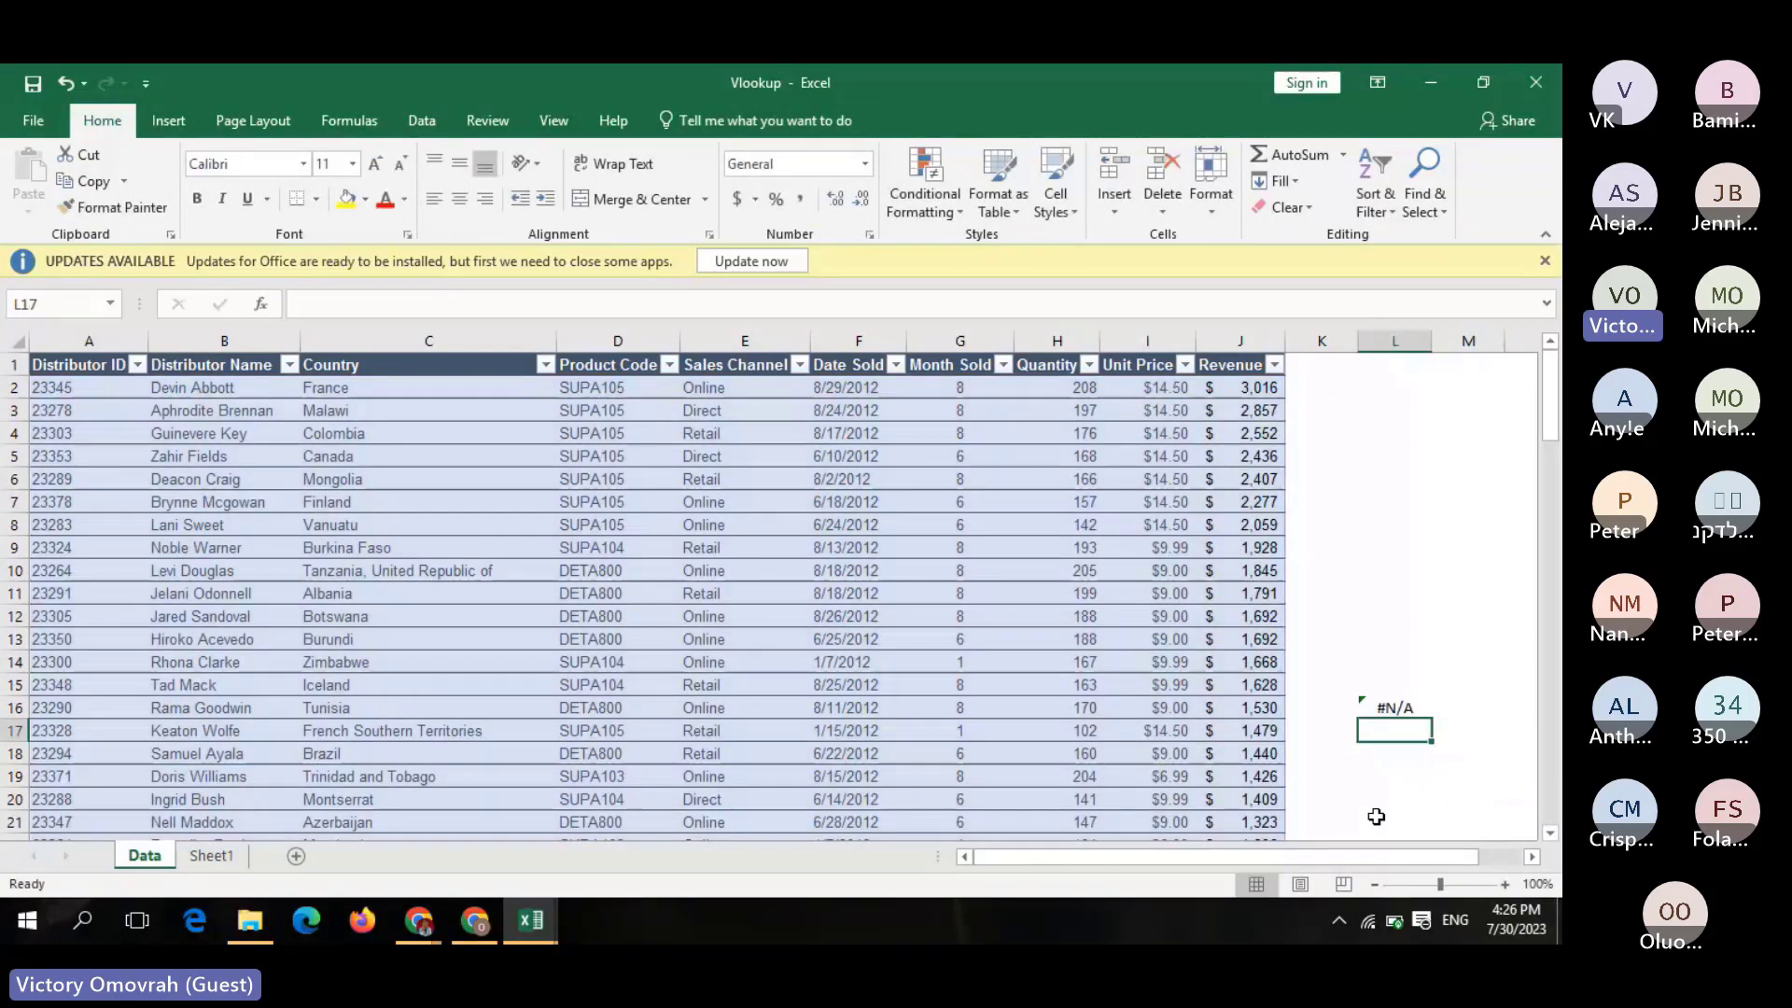
click(1379, 681)
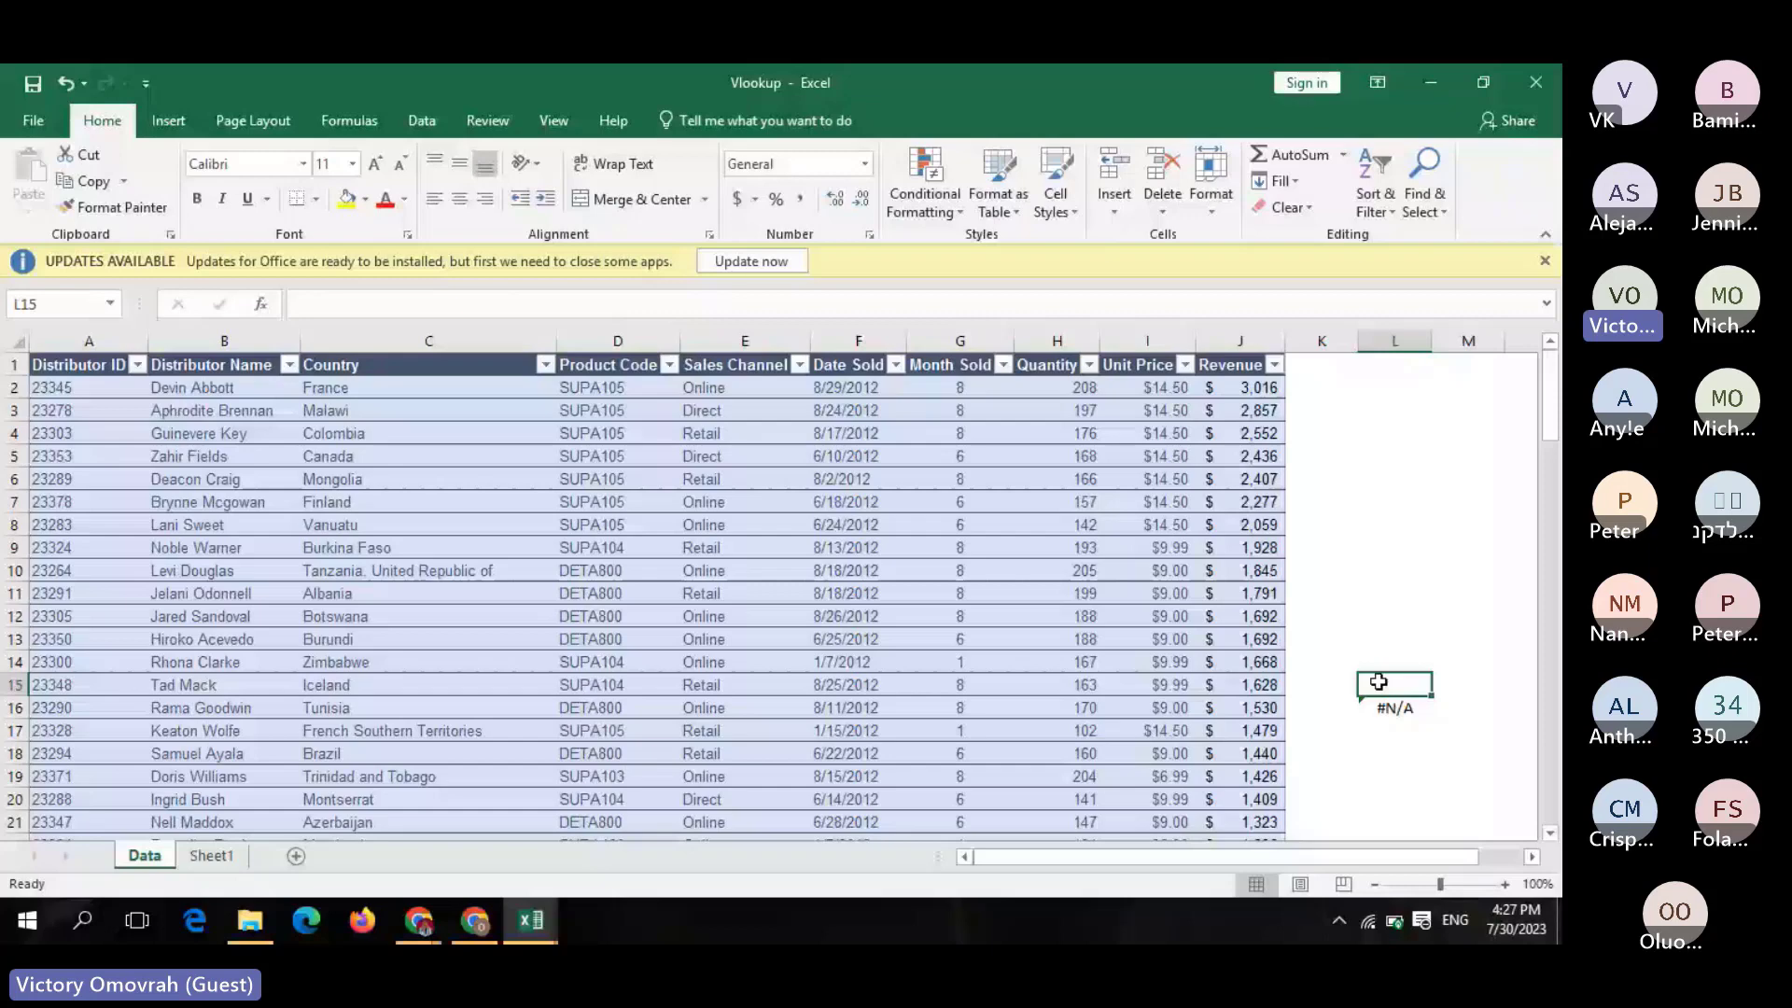
key(BackSpace)
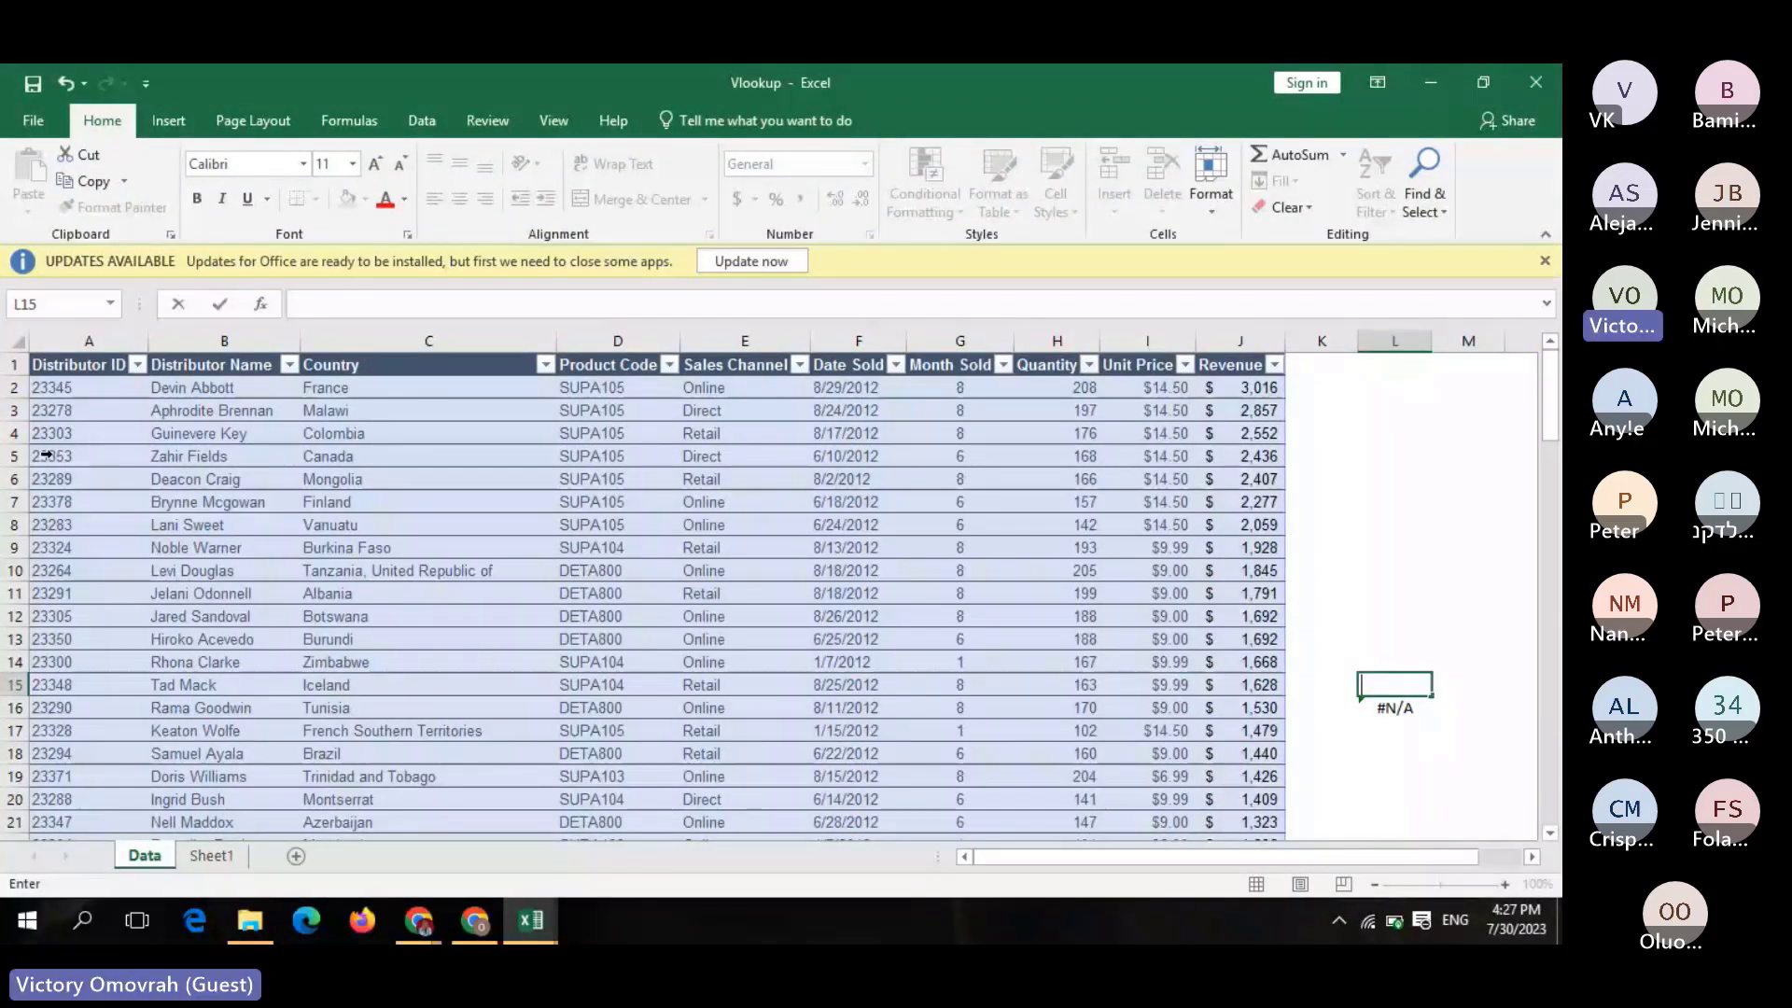
Paste distributor ID 23289 from A6 into L15 as a test, then clear it
click(64, 480)
key(ctrl+c)
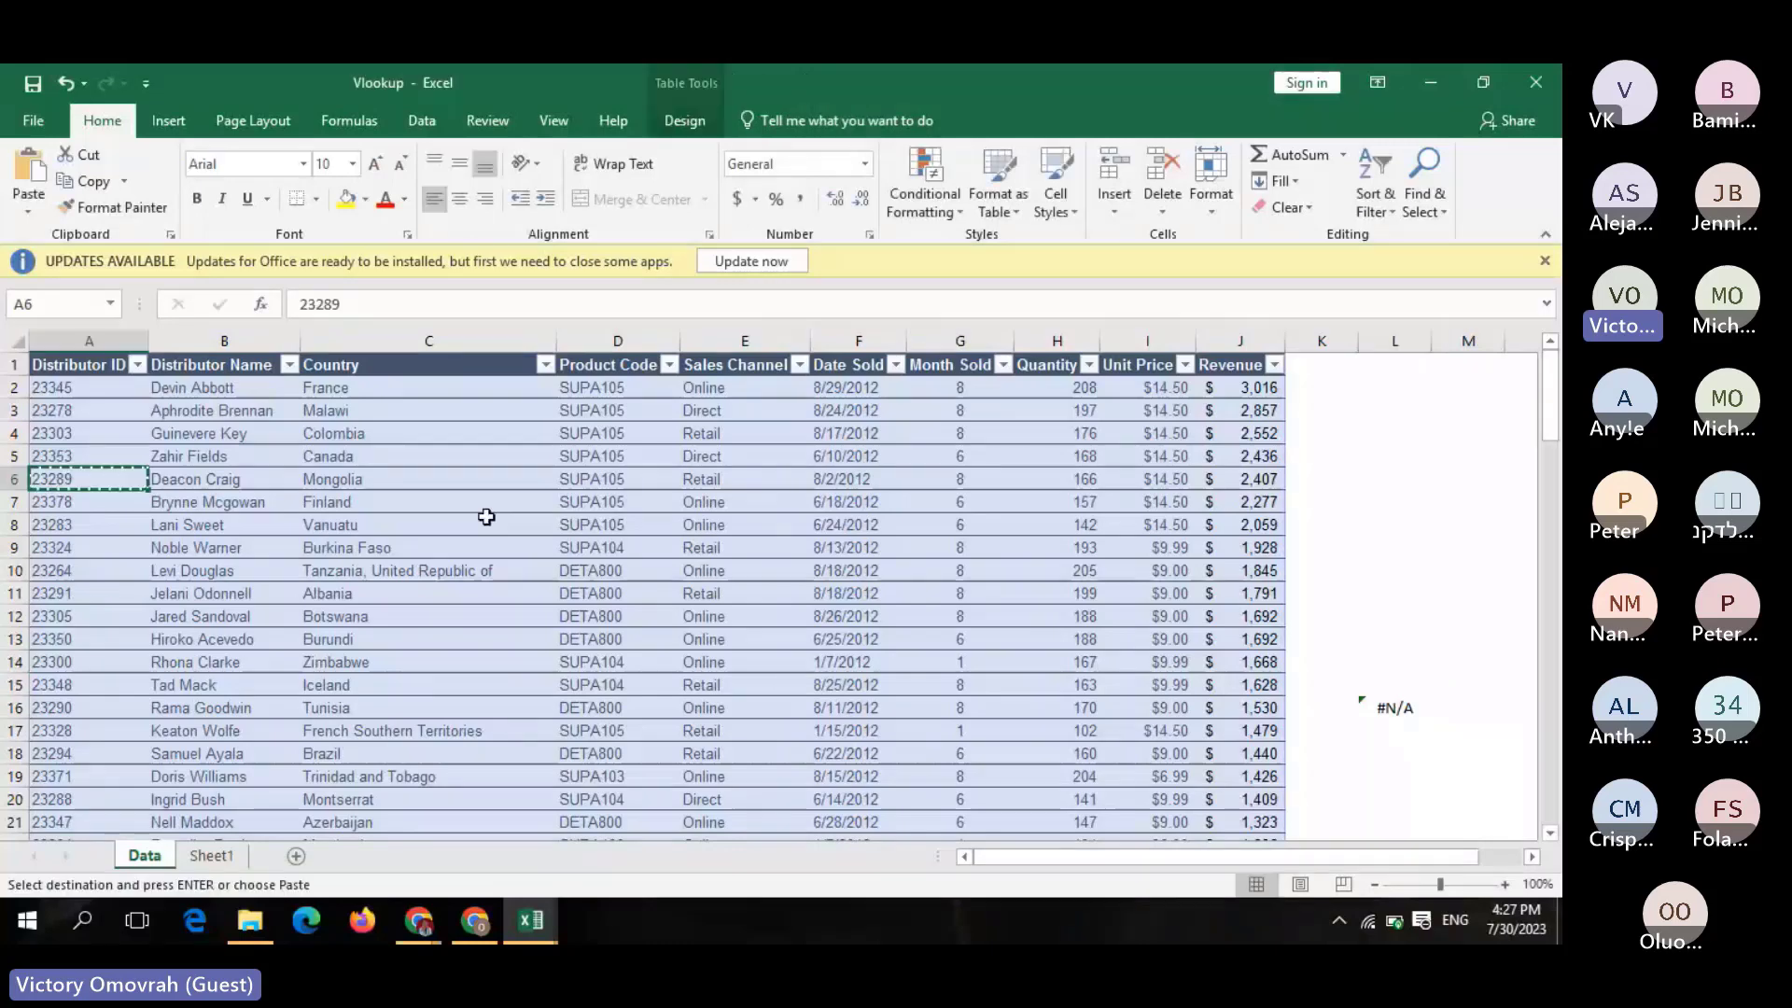
click(1393, 686)
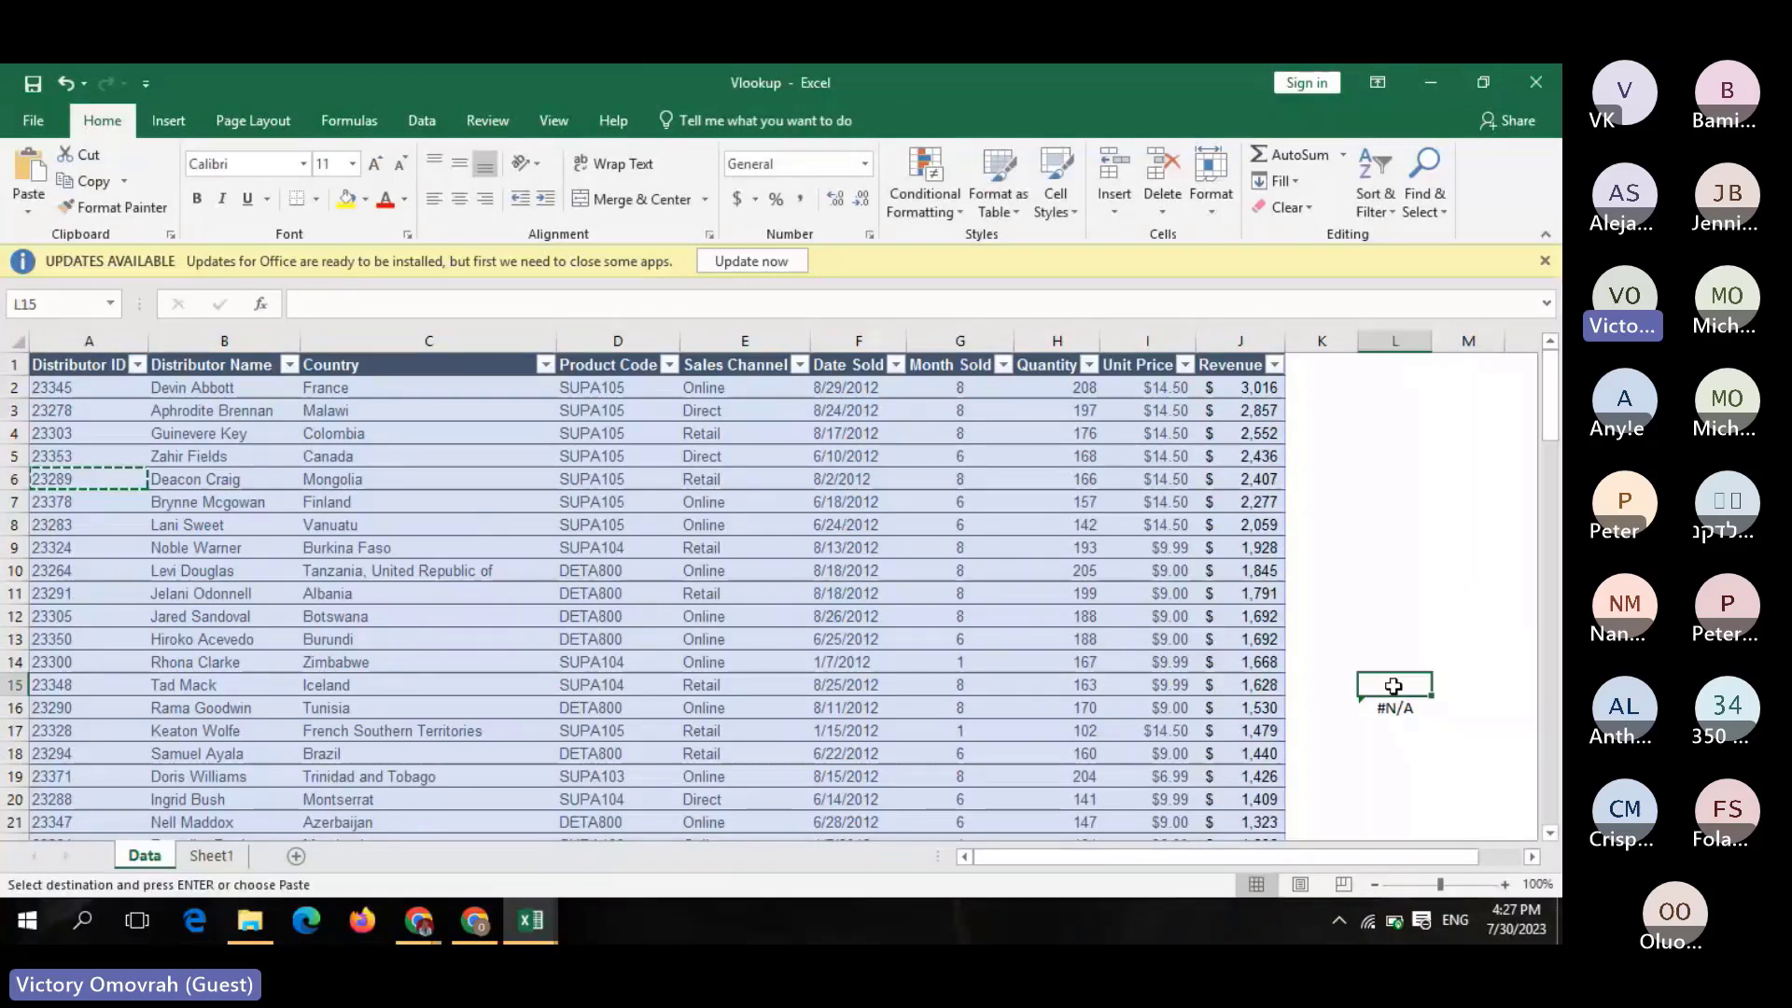
key(ctrl+v)
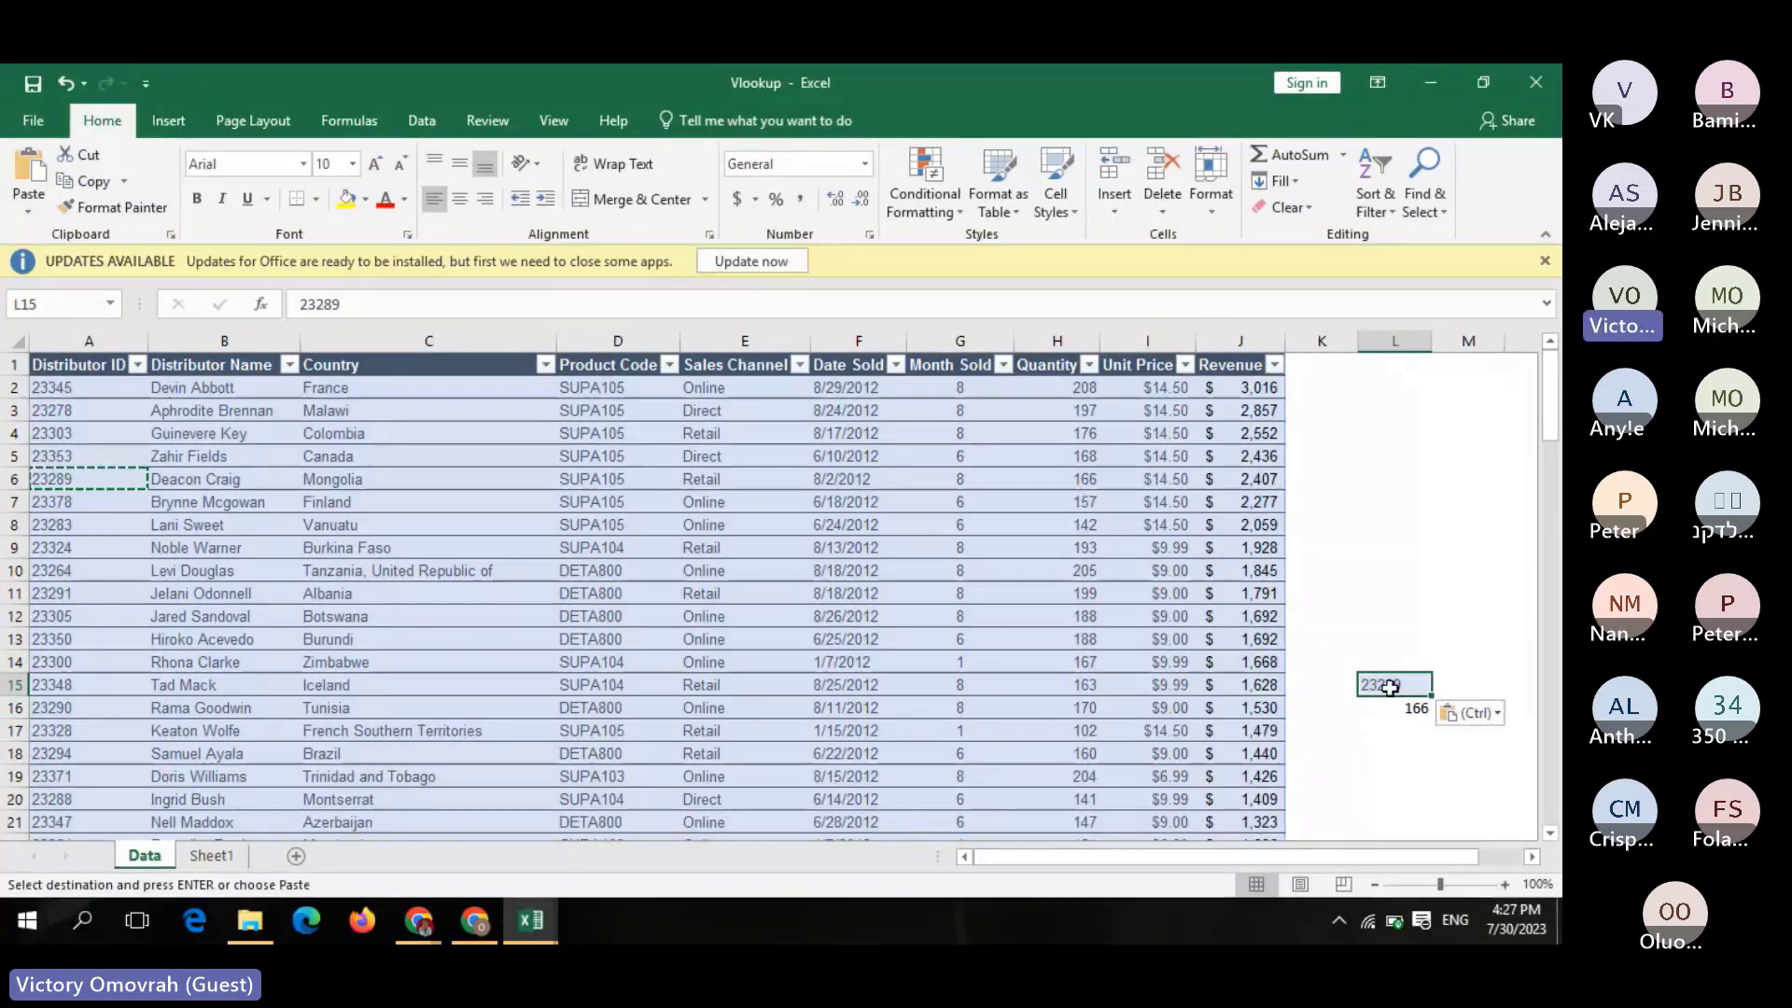
key(BackSpace)
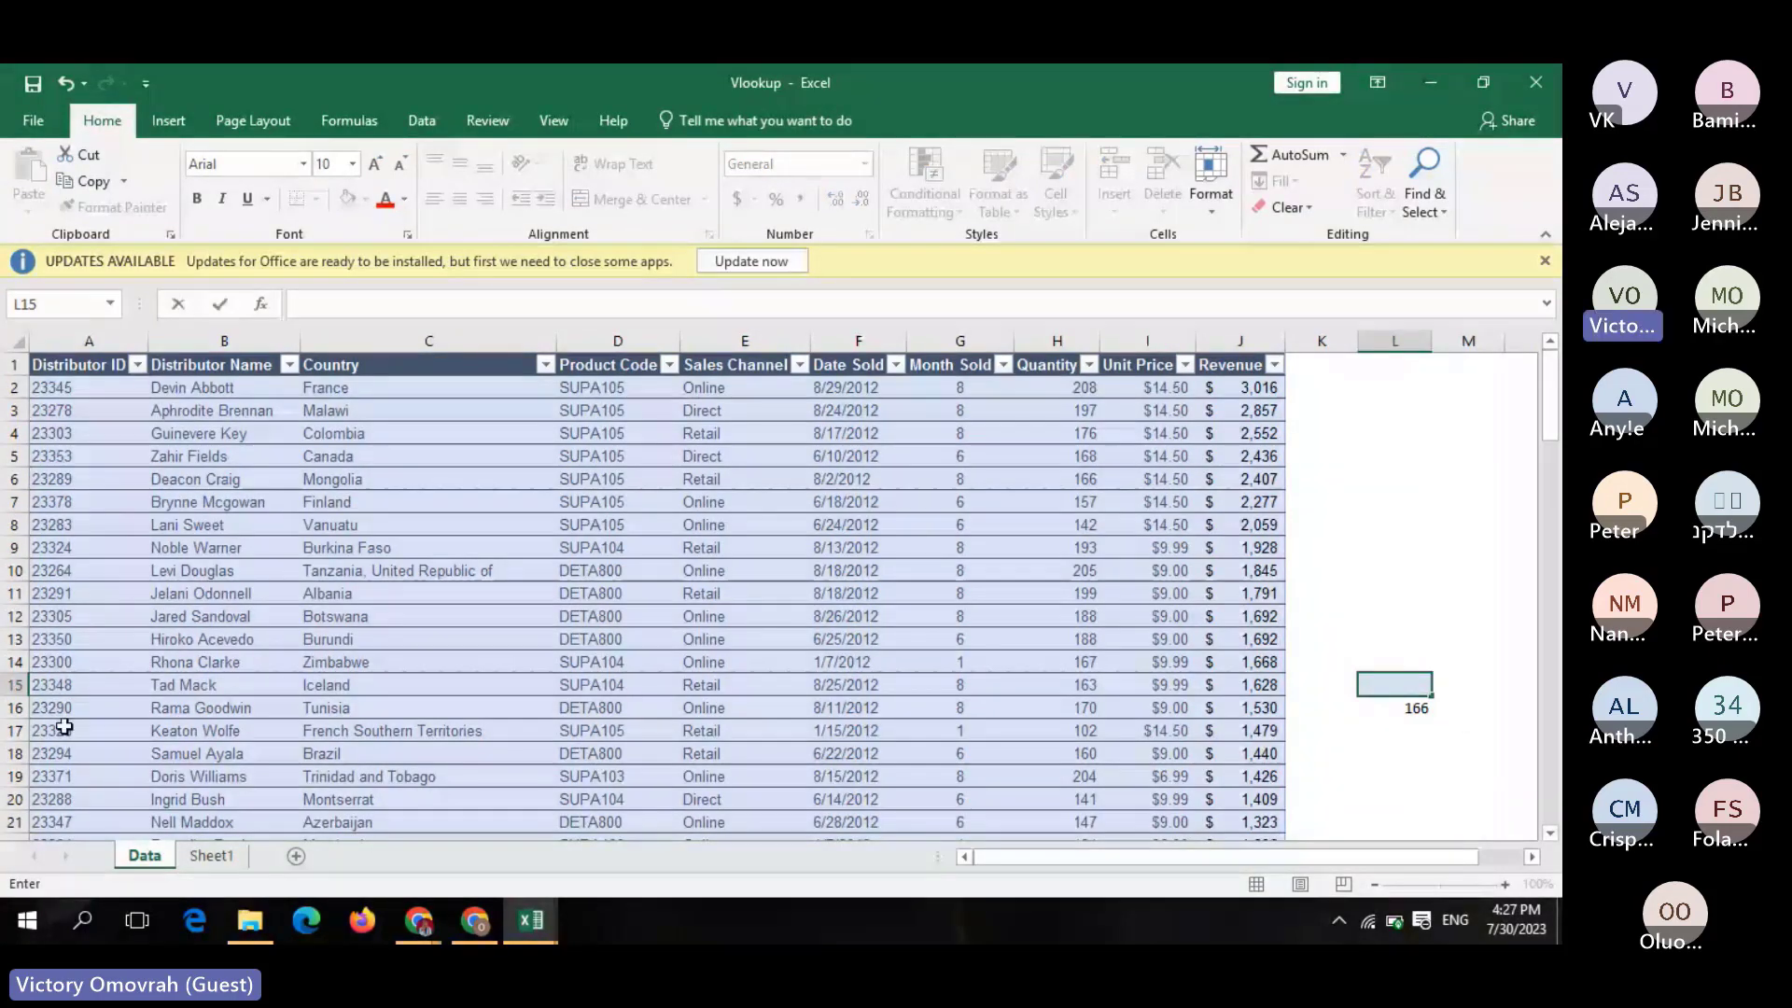
Copy distributor ID 23328 from A17 into L15 as the lookup value
click(74, 731)
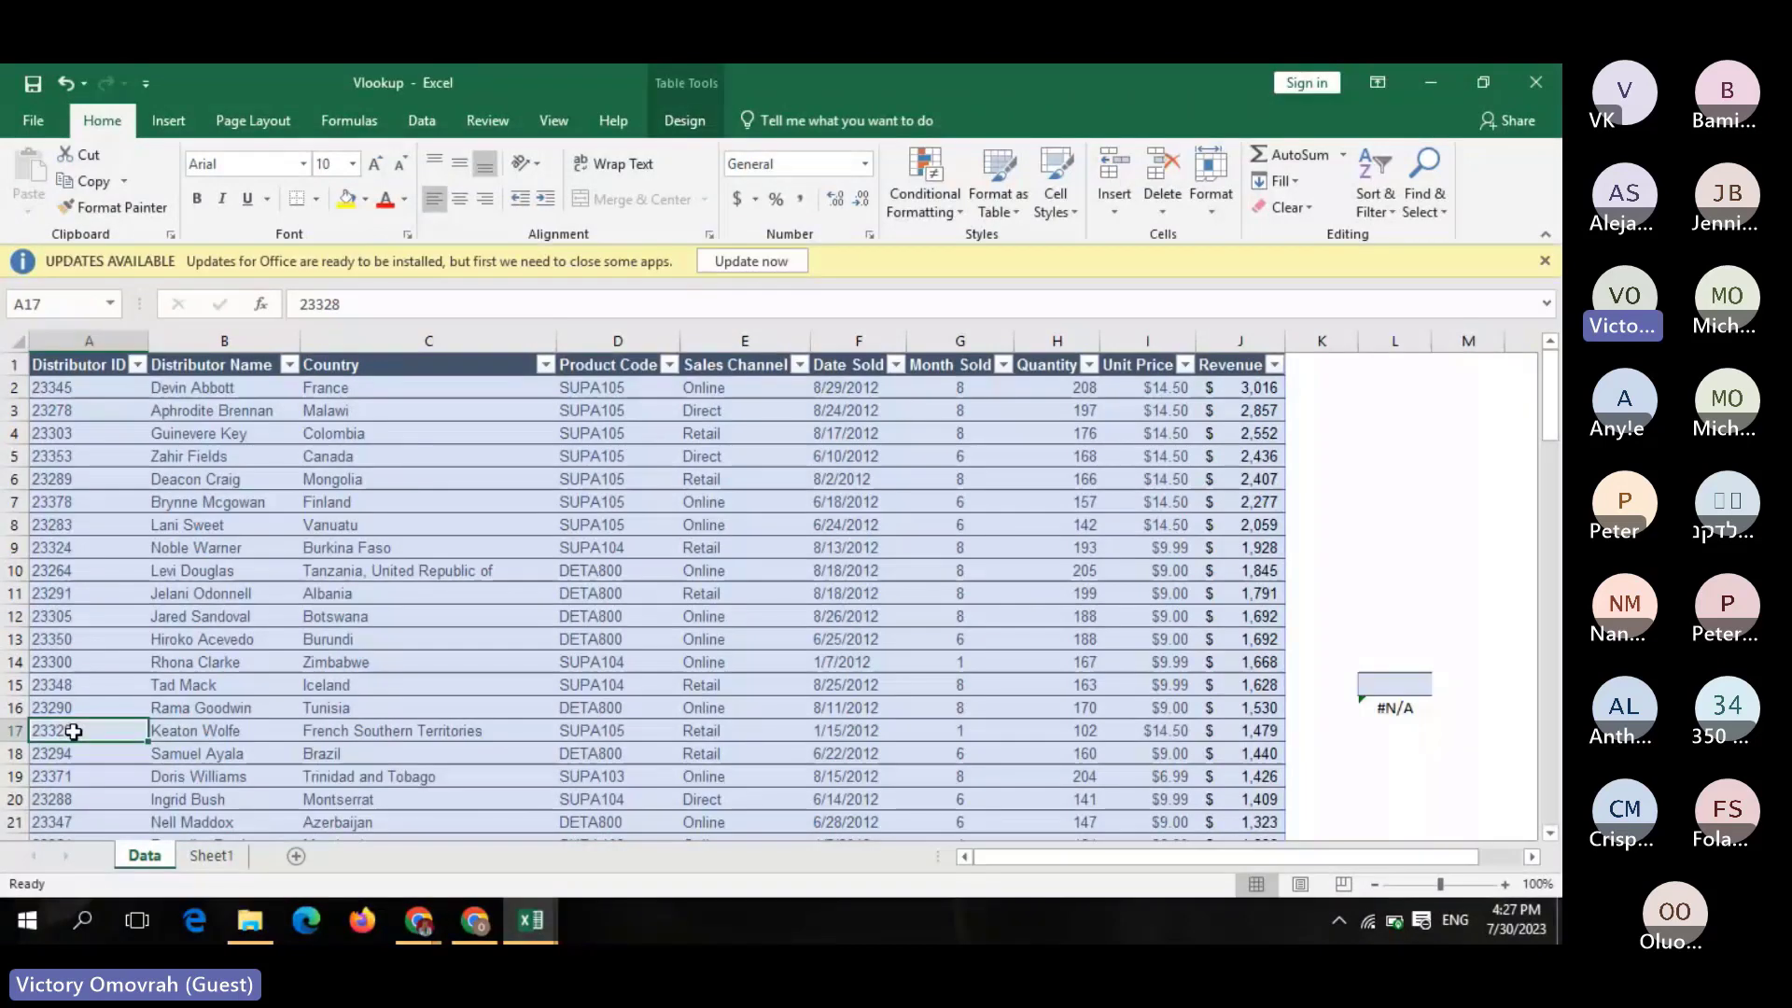
click(73, 731)
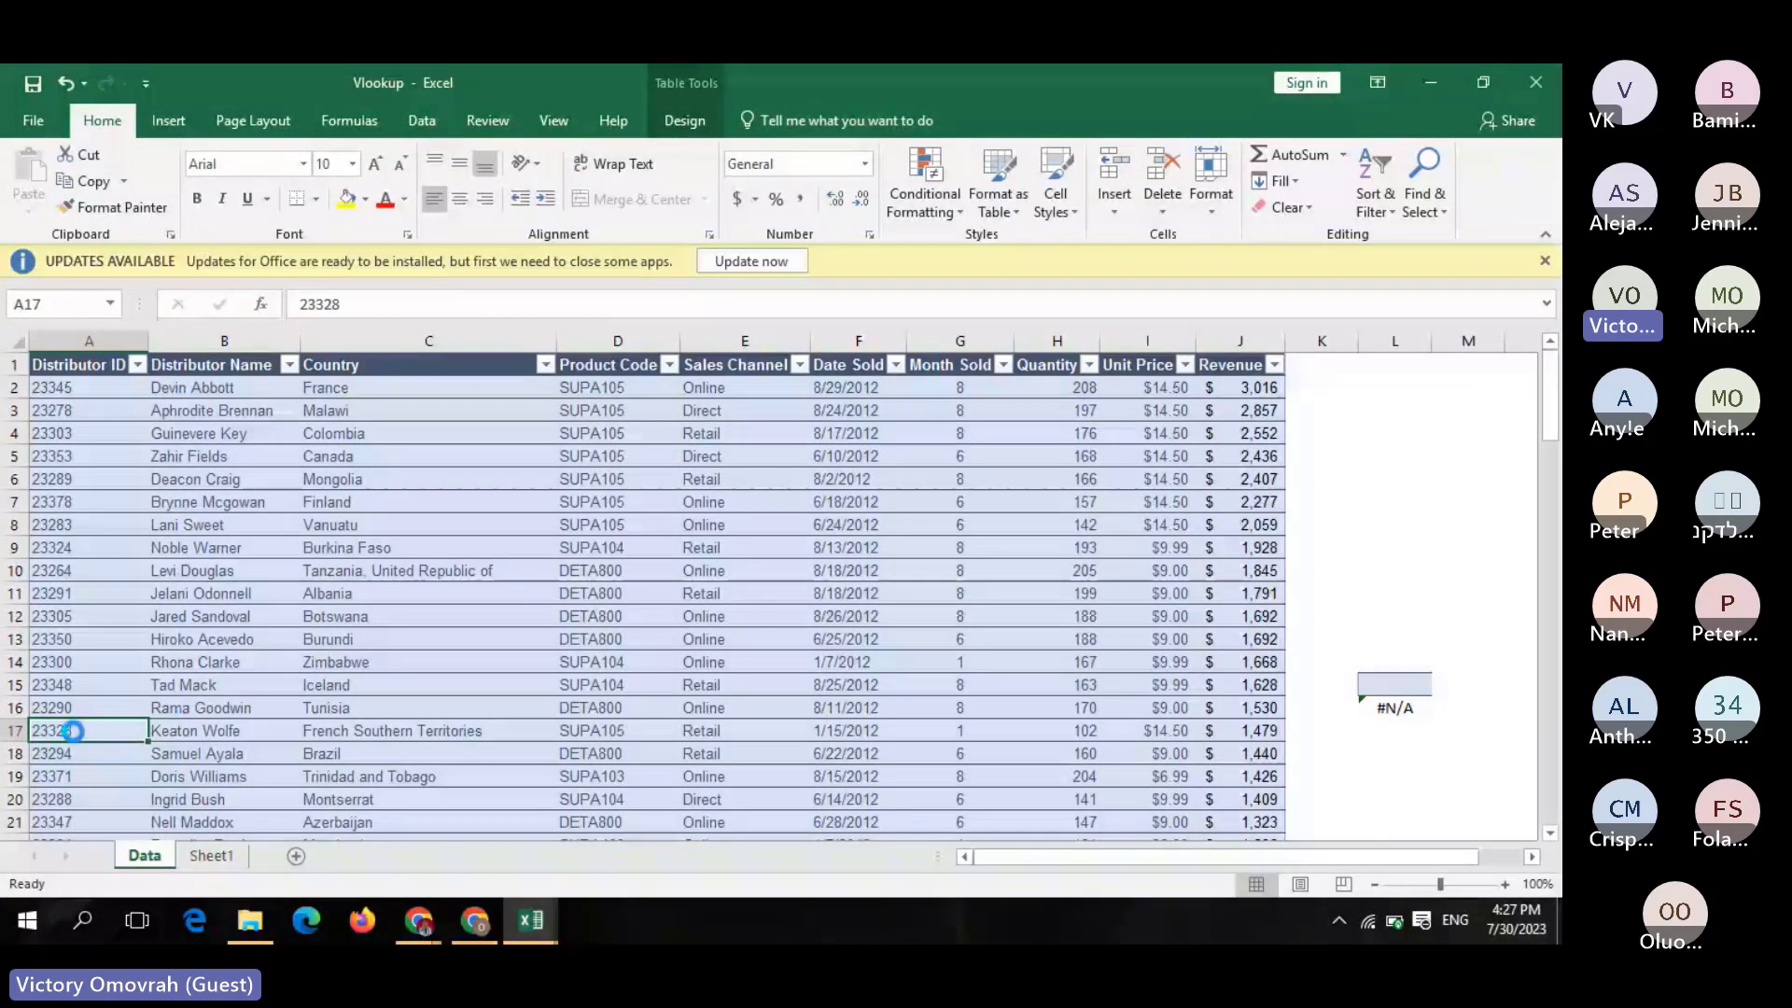
key(ctrl+c)
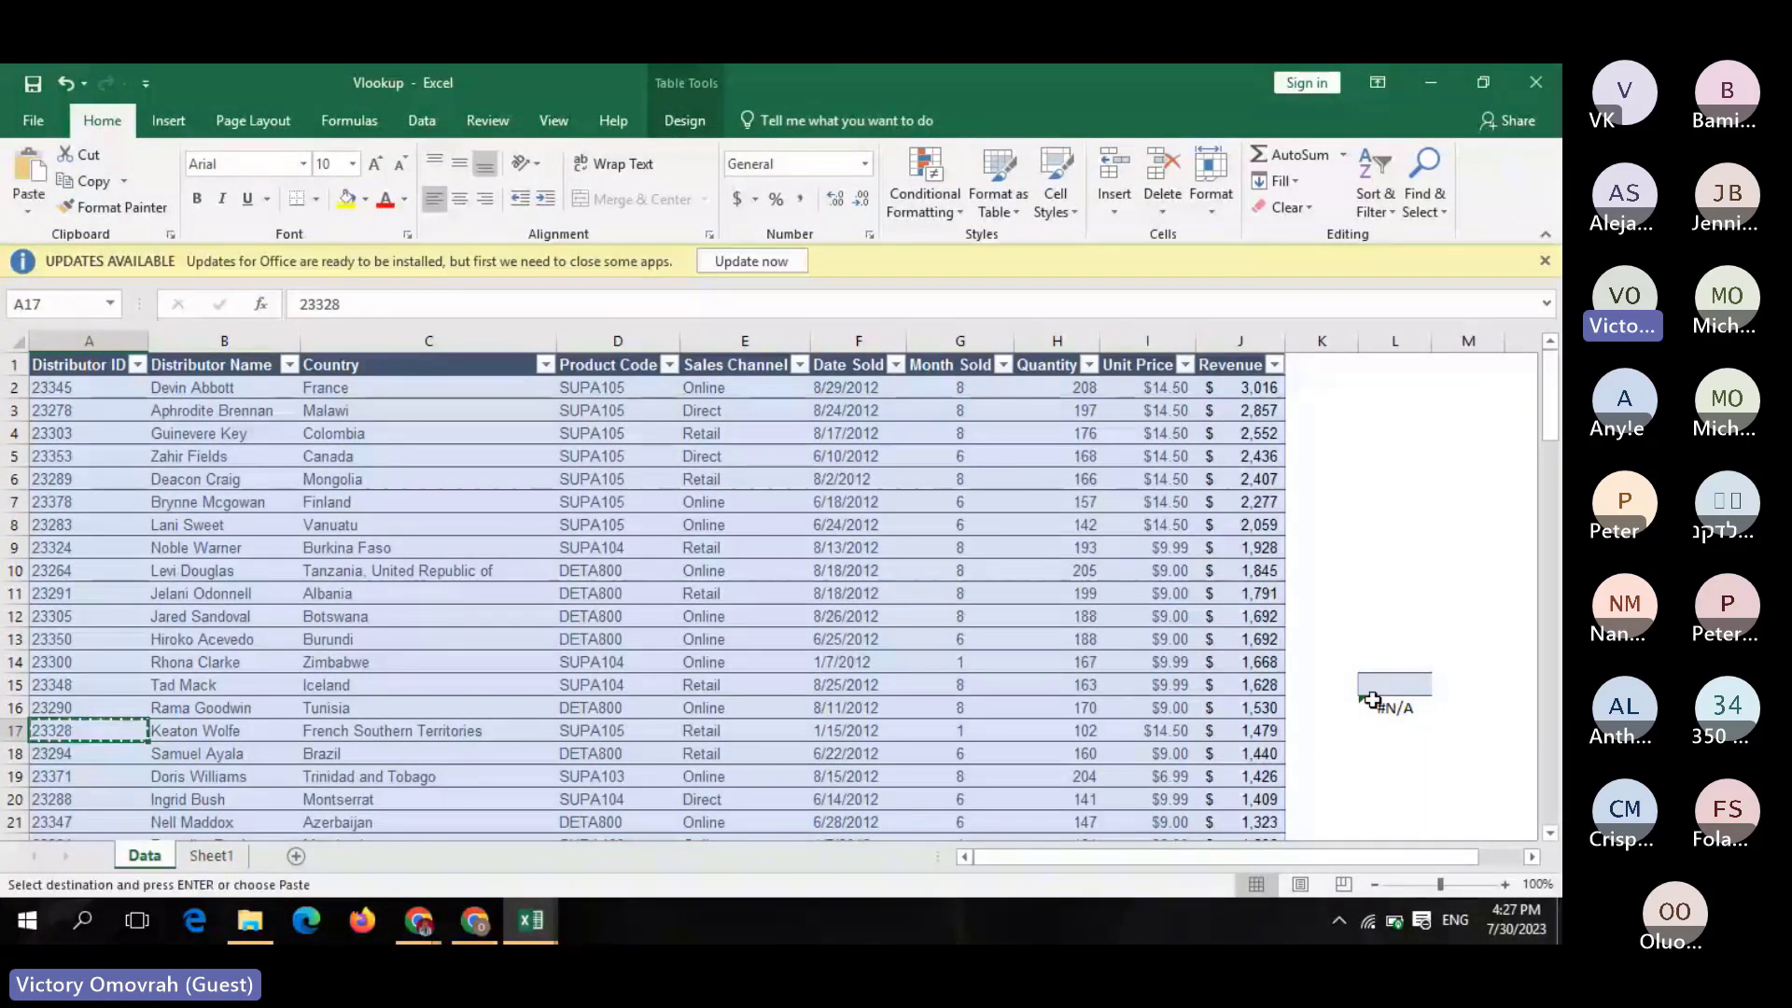
click(1371, 695)
key(ctrl+v)
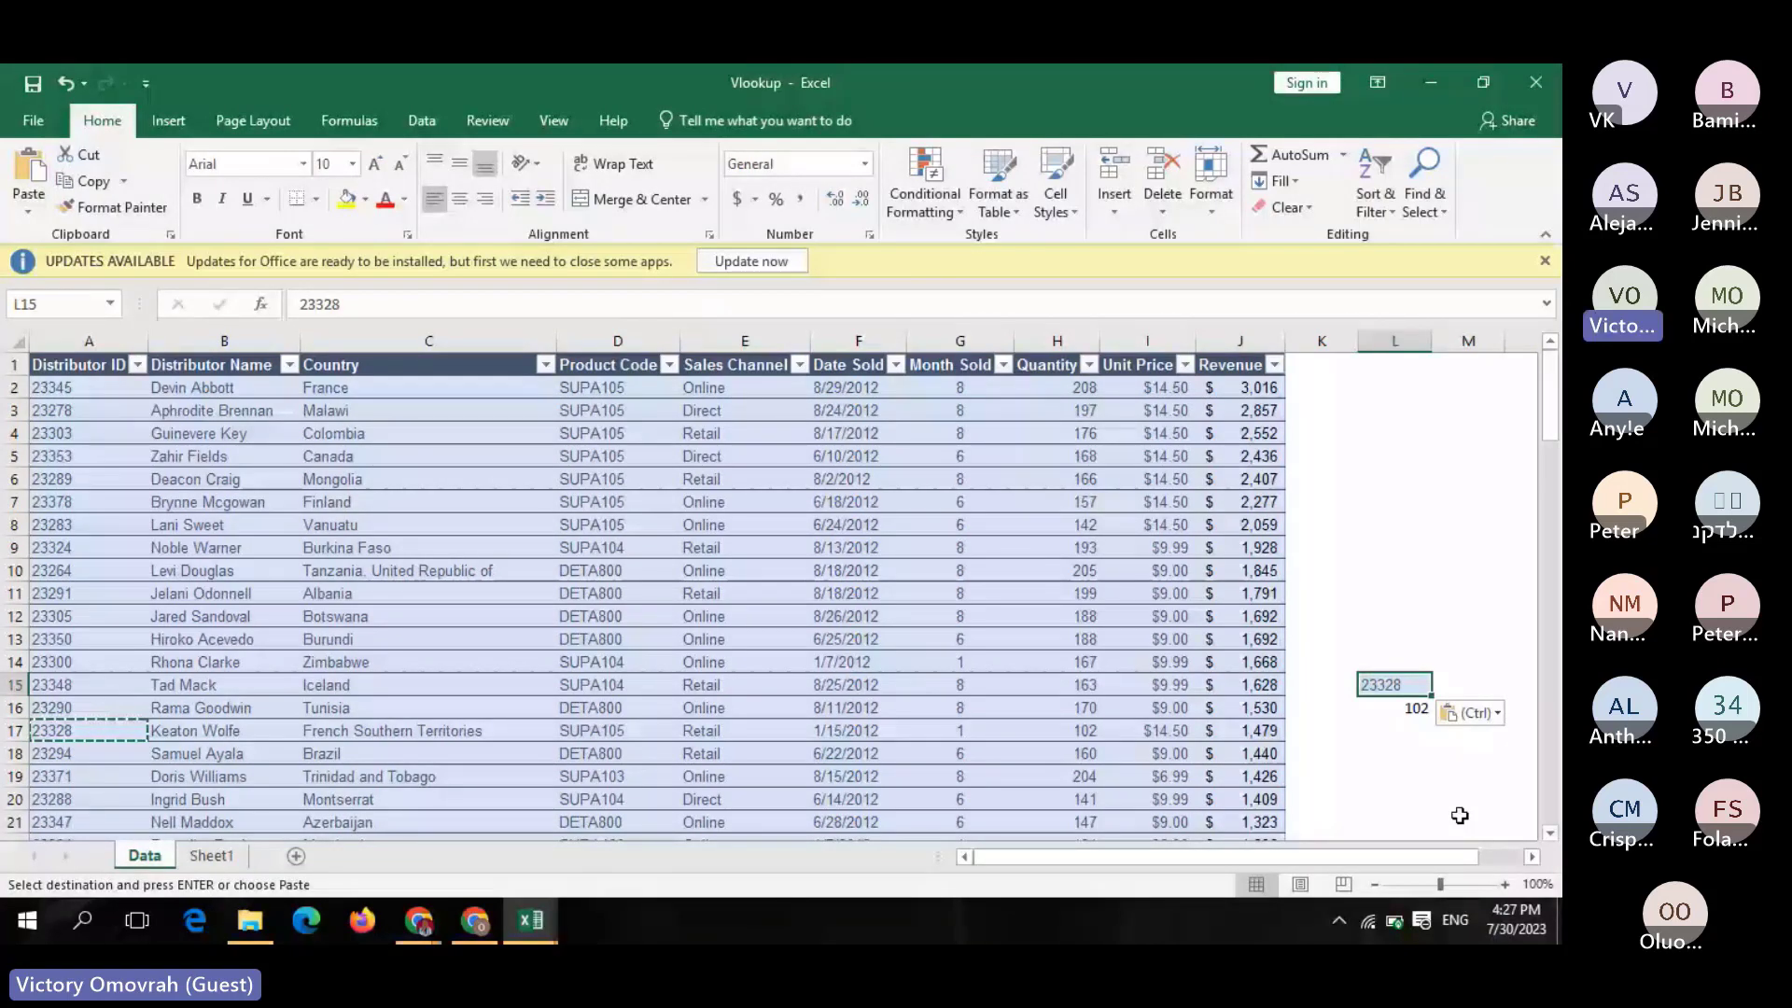
Delete the VLOOKUP formula in L16 and the ID 23328 in L15
click(1402, 706)
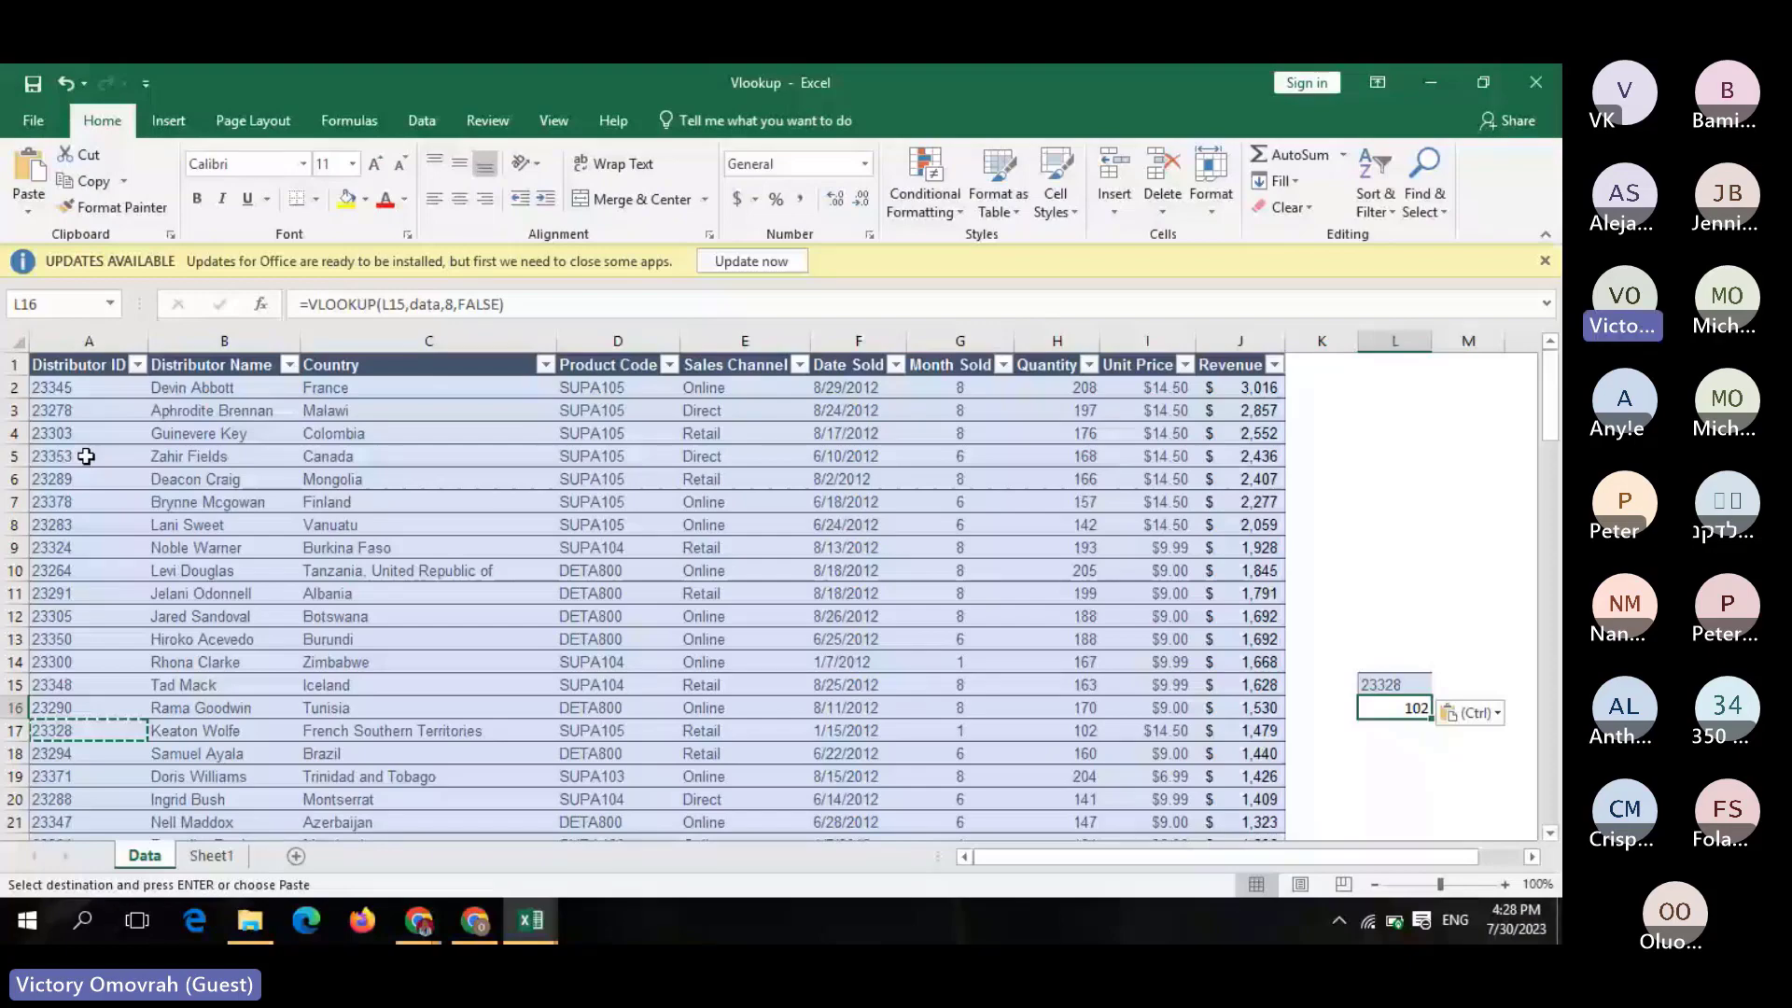
key(BackSpace)
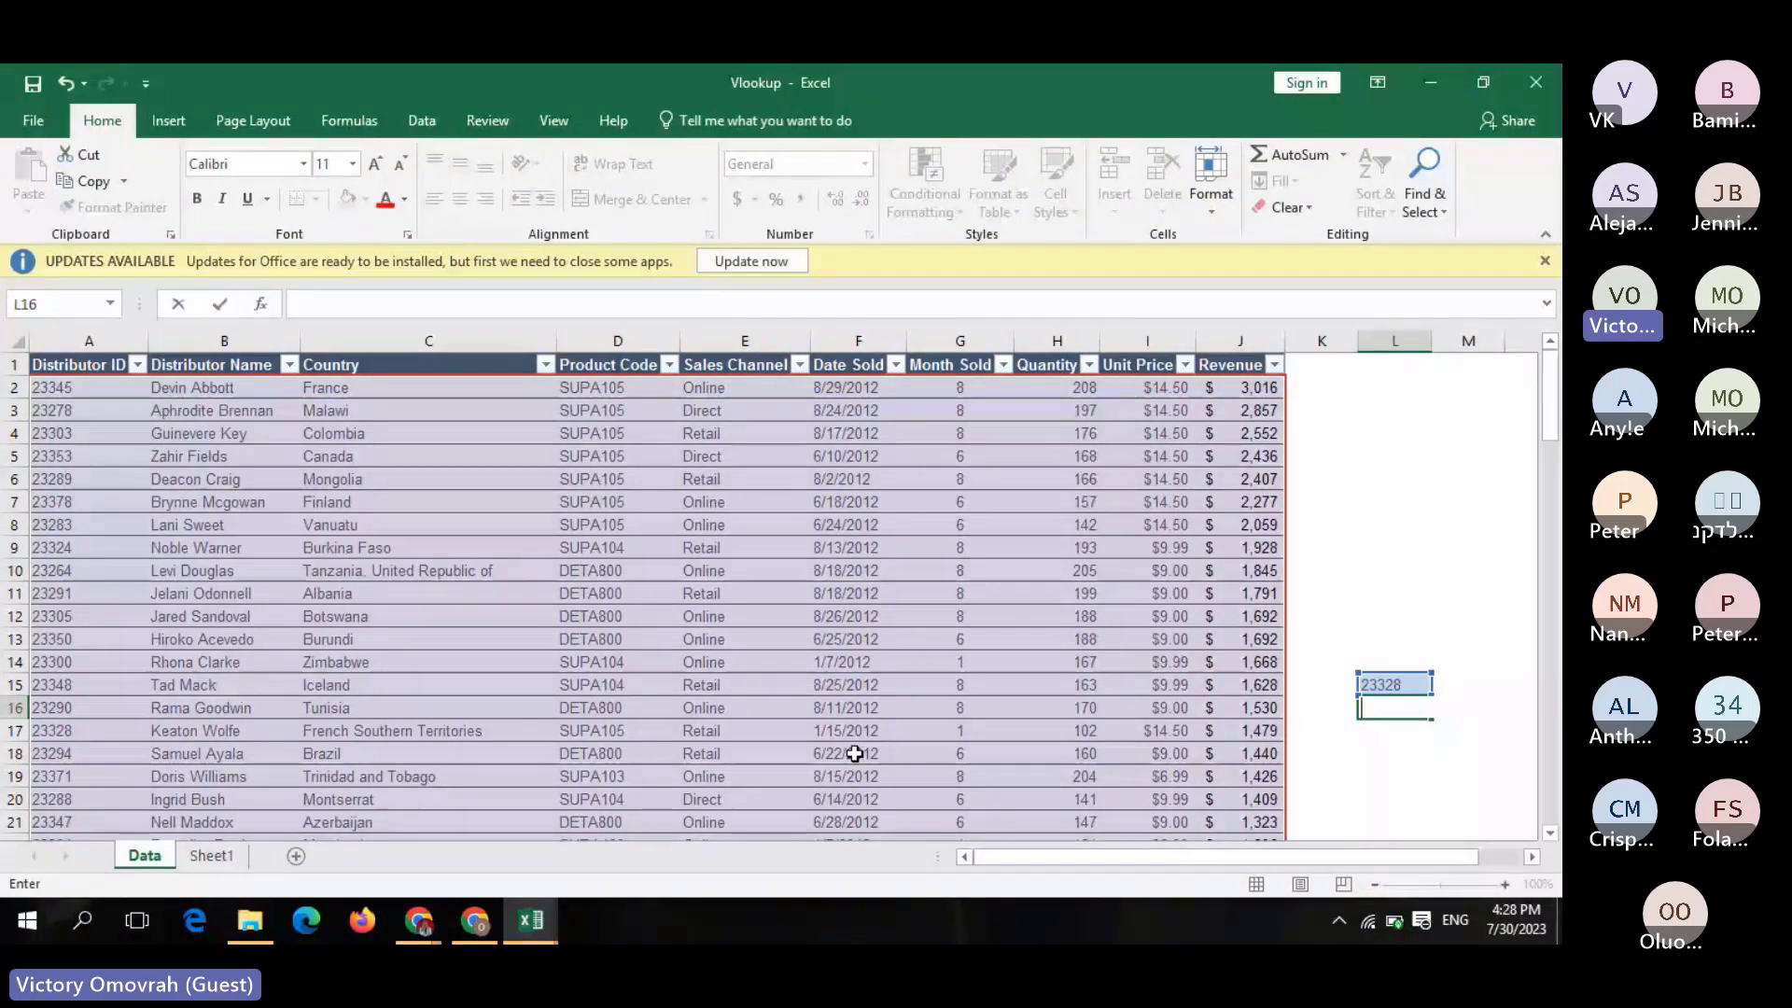
click(1400, 682)
key(BackSpace)
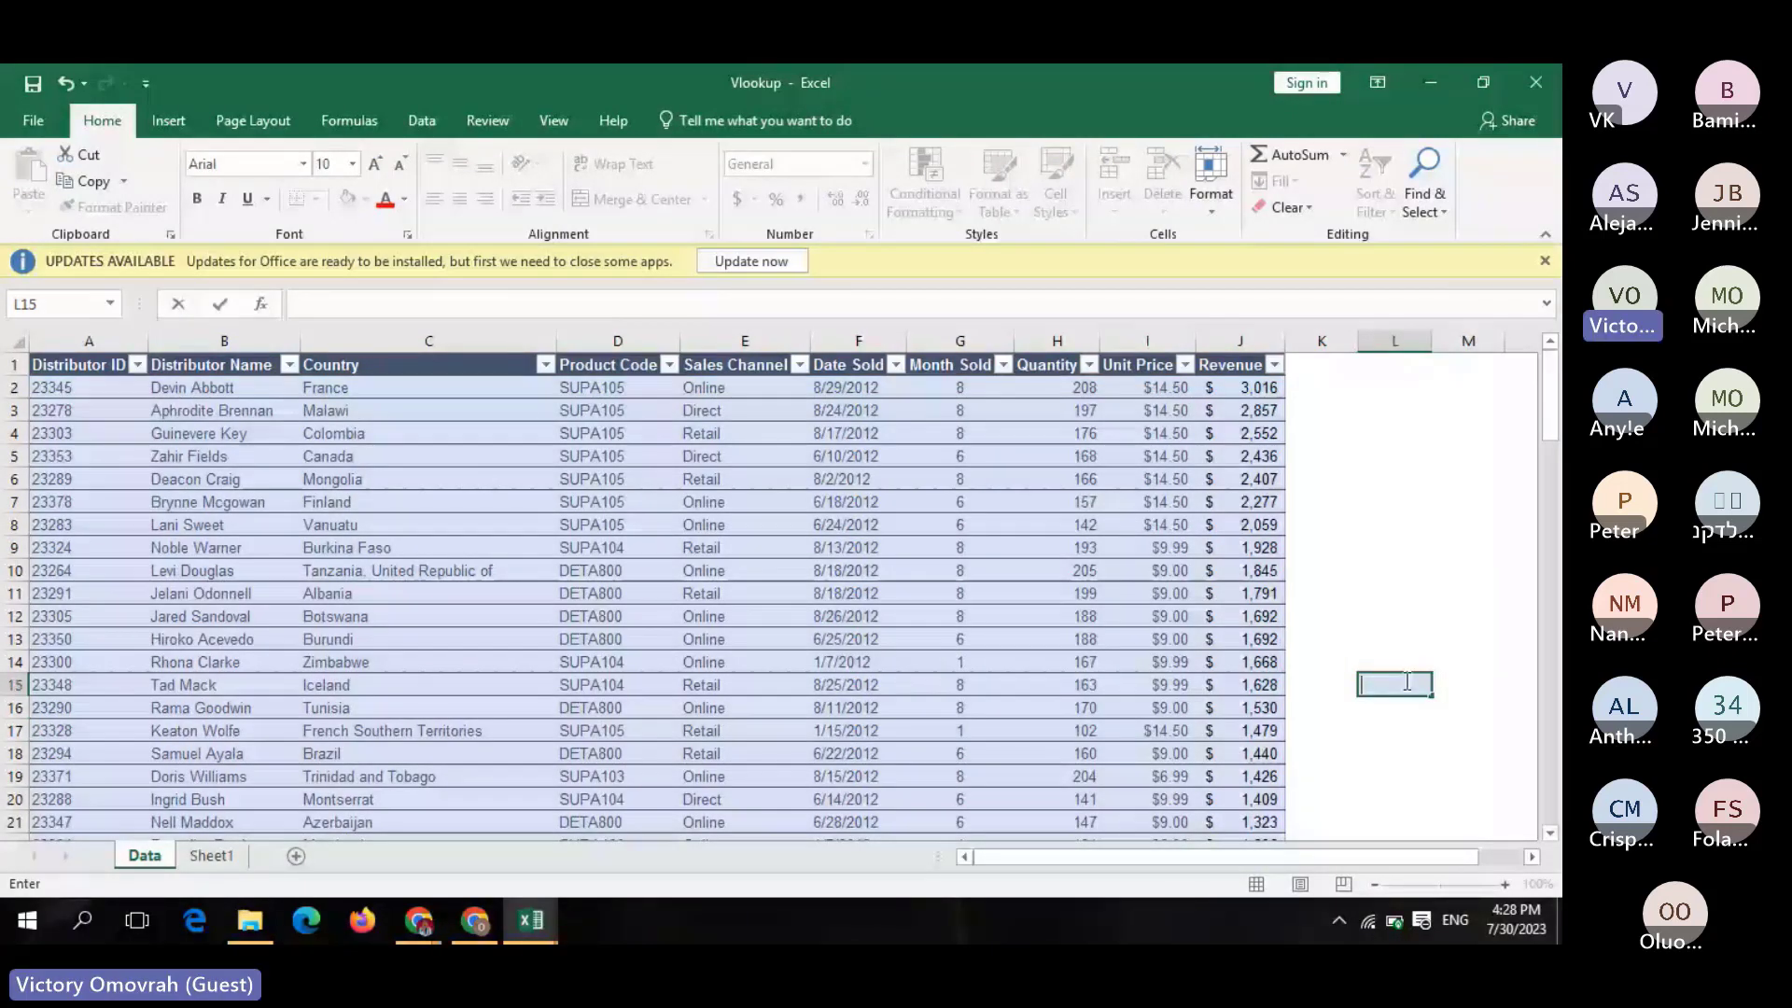
Switch to the Google Slides presentation on slide 12, HLOOKUP
click(476, 923)
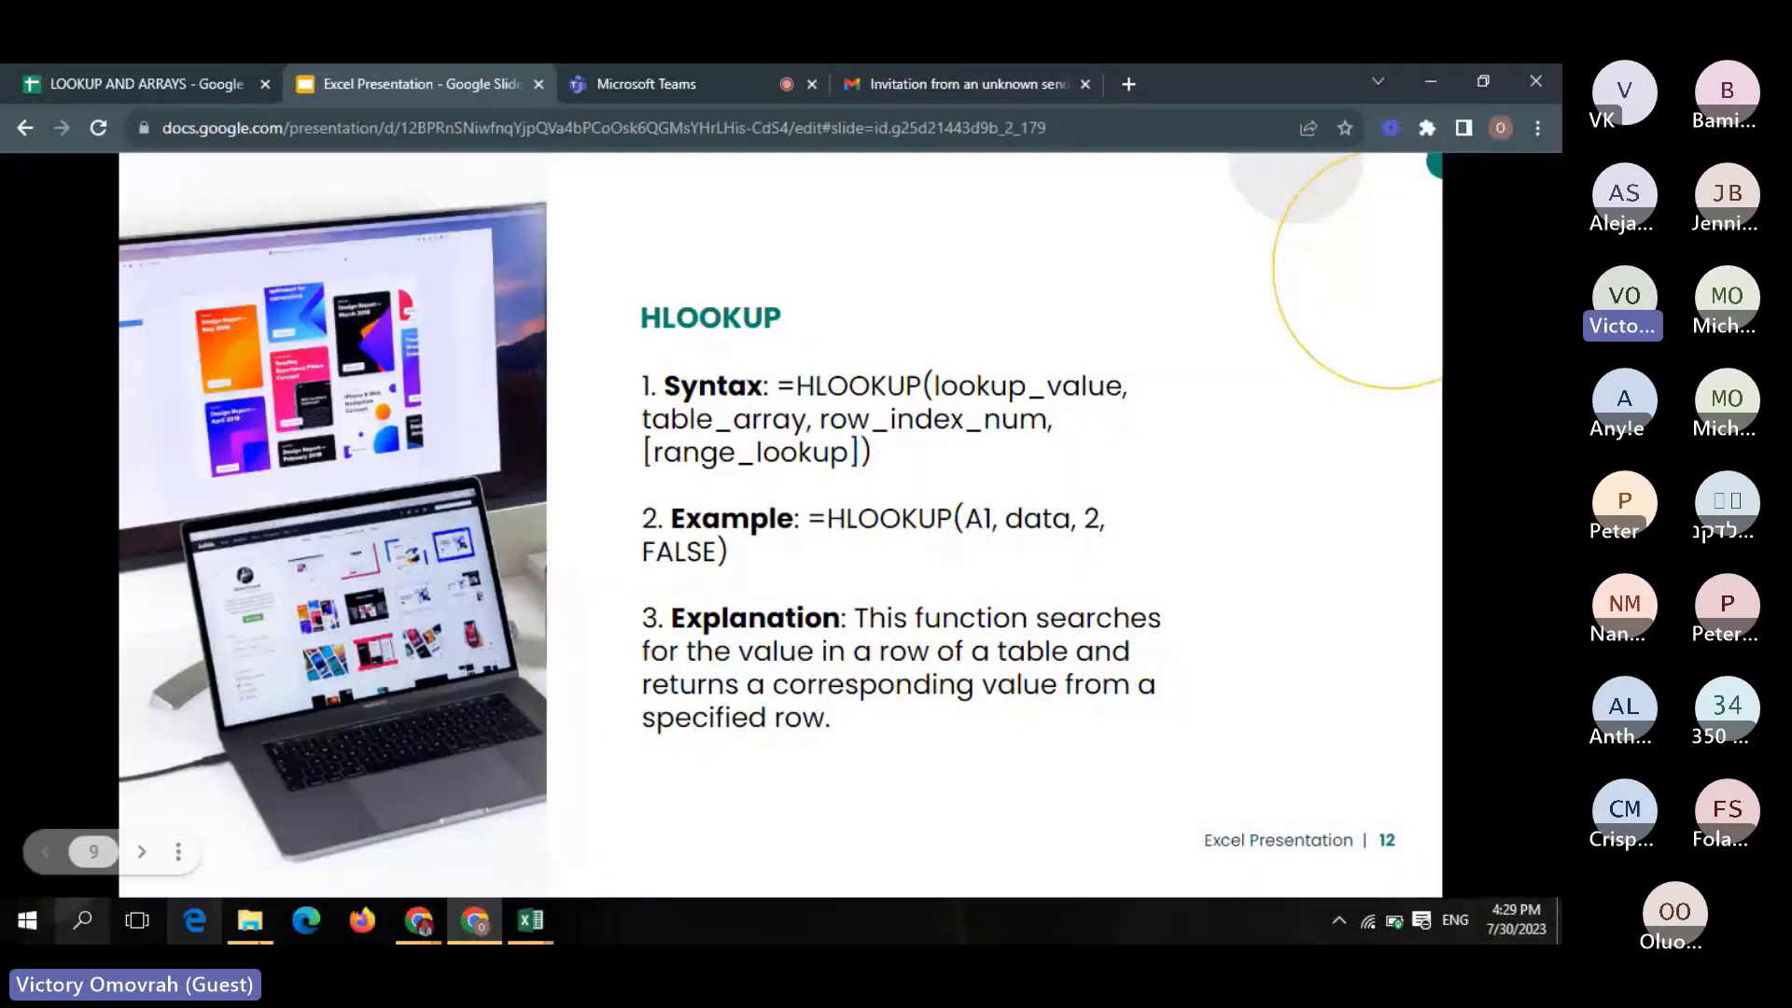
Return to the Vlookup workbook and begin an =HLOOKUP( formula in L18
mouse_move(531, 920)
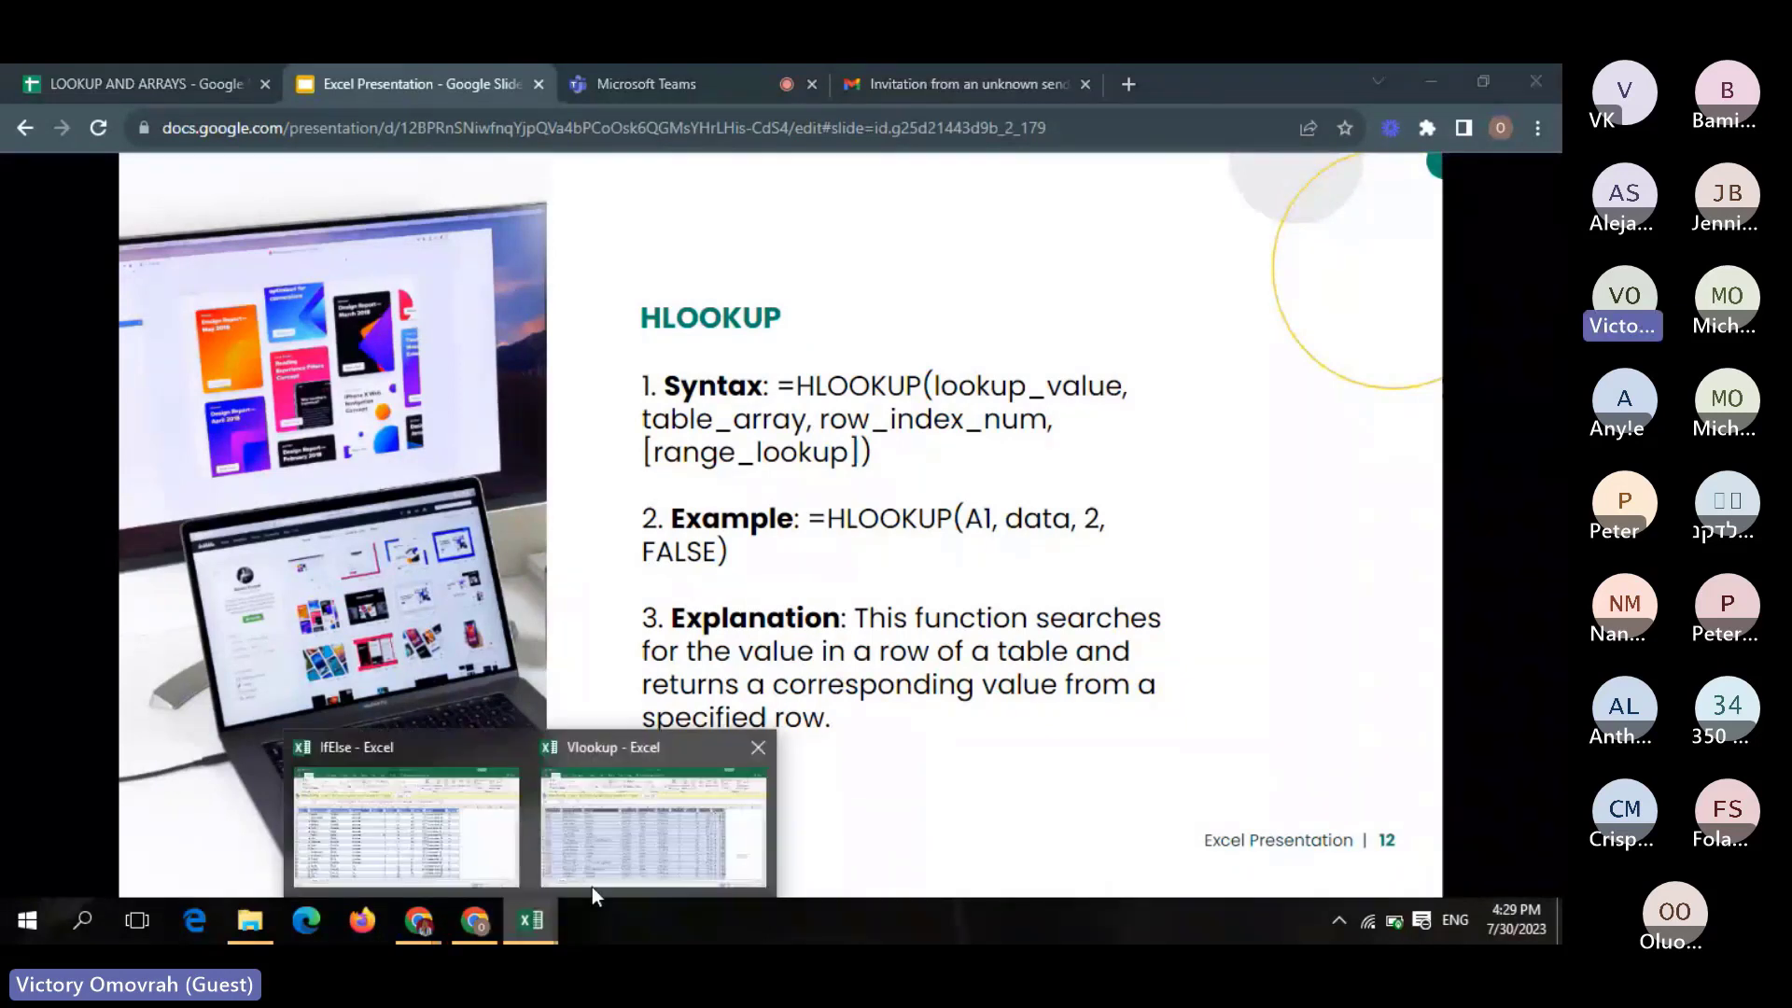
click(592, 887)
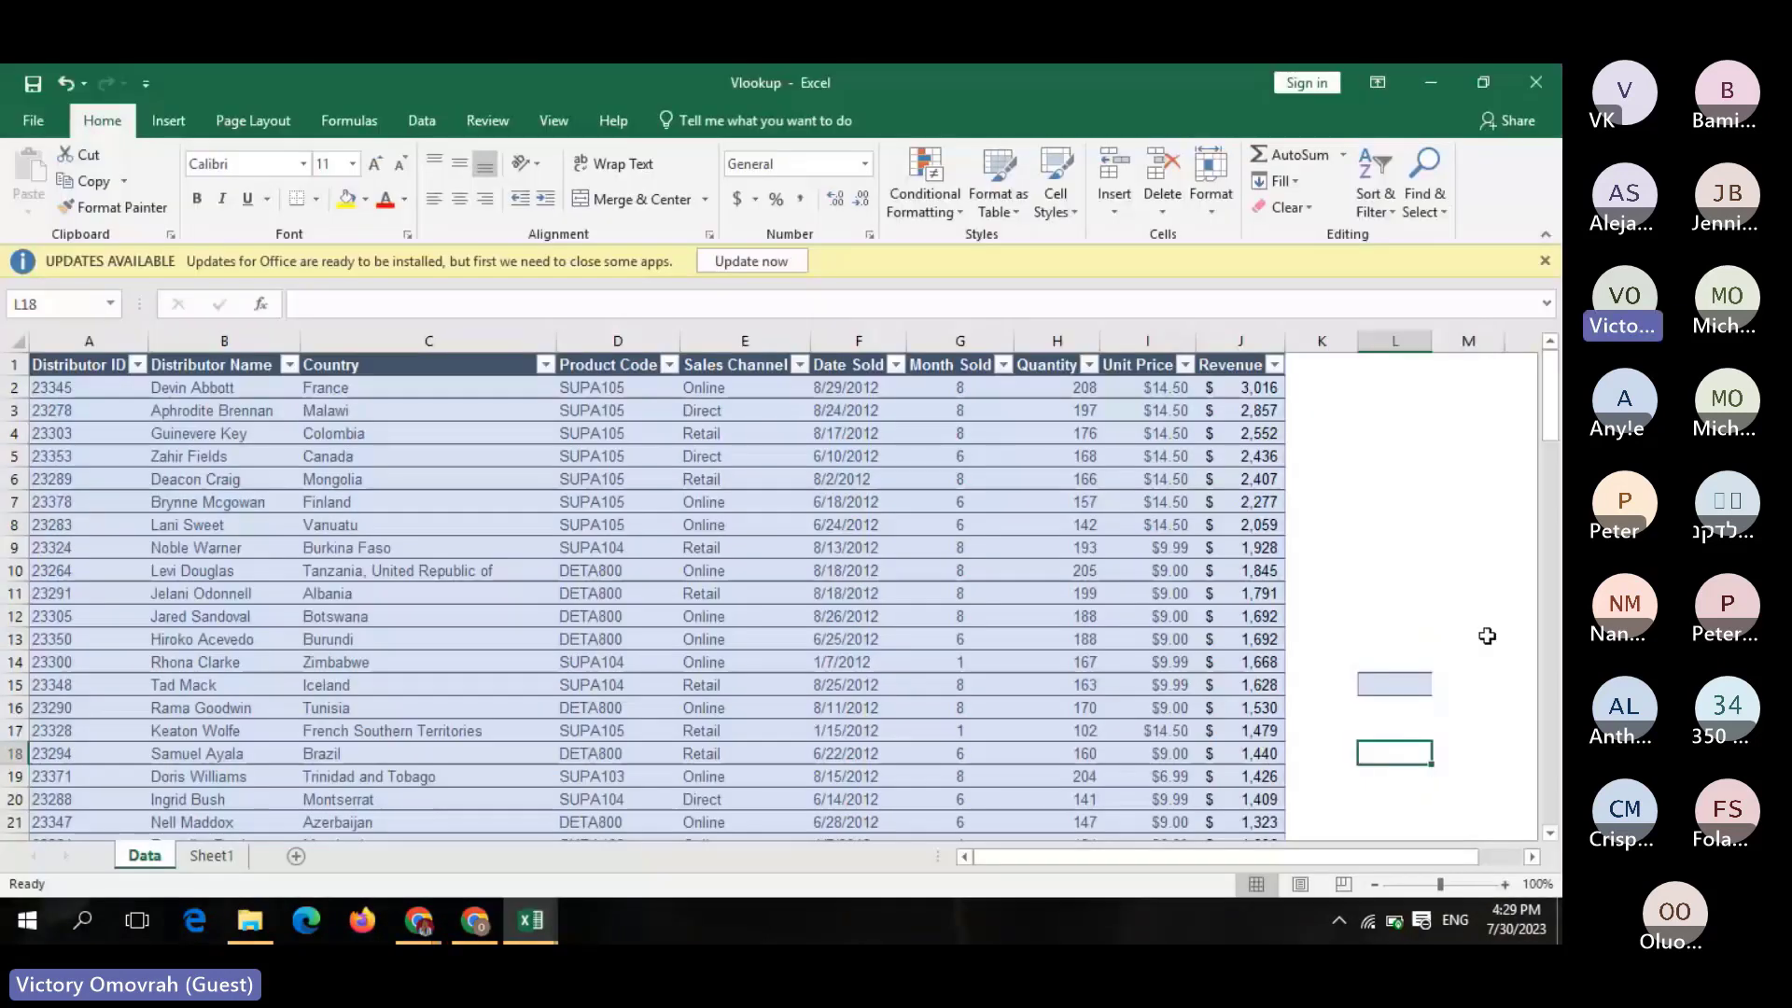
double_click(1383, 751)
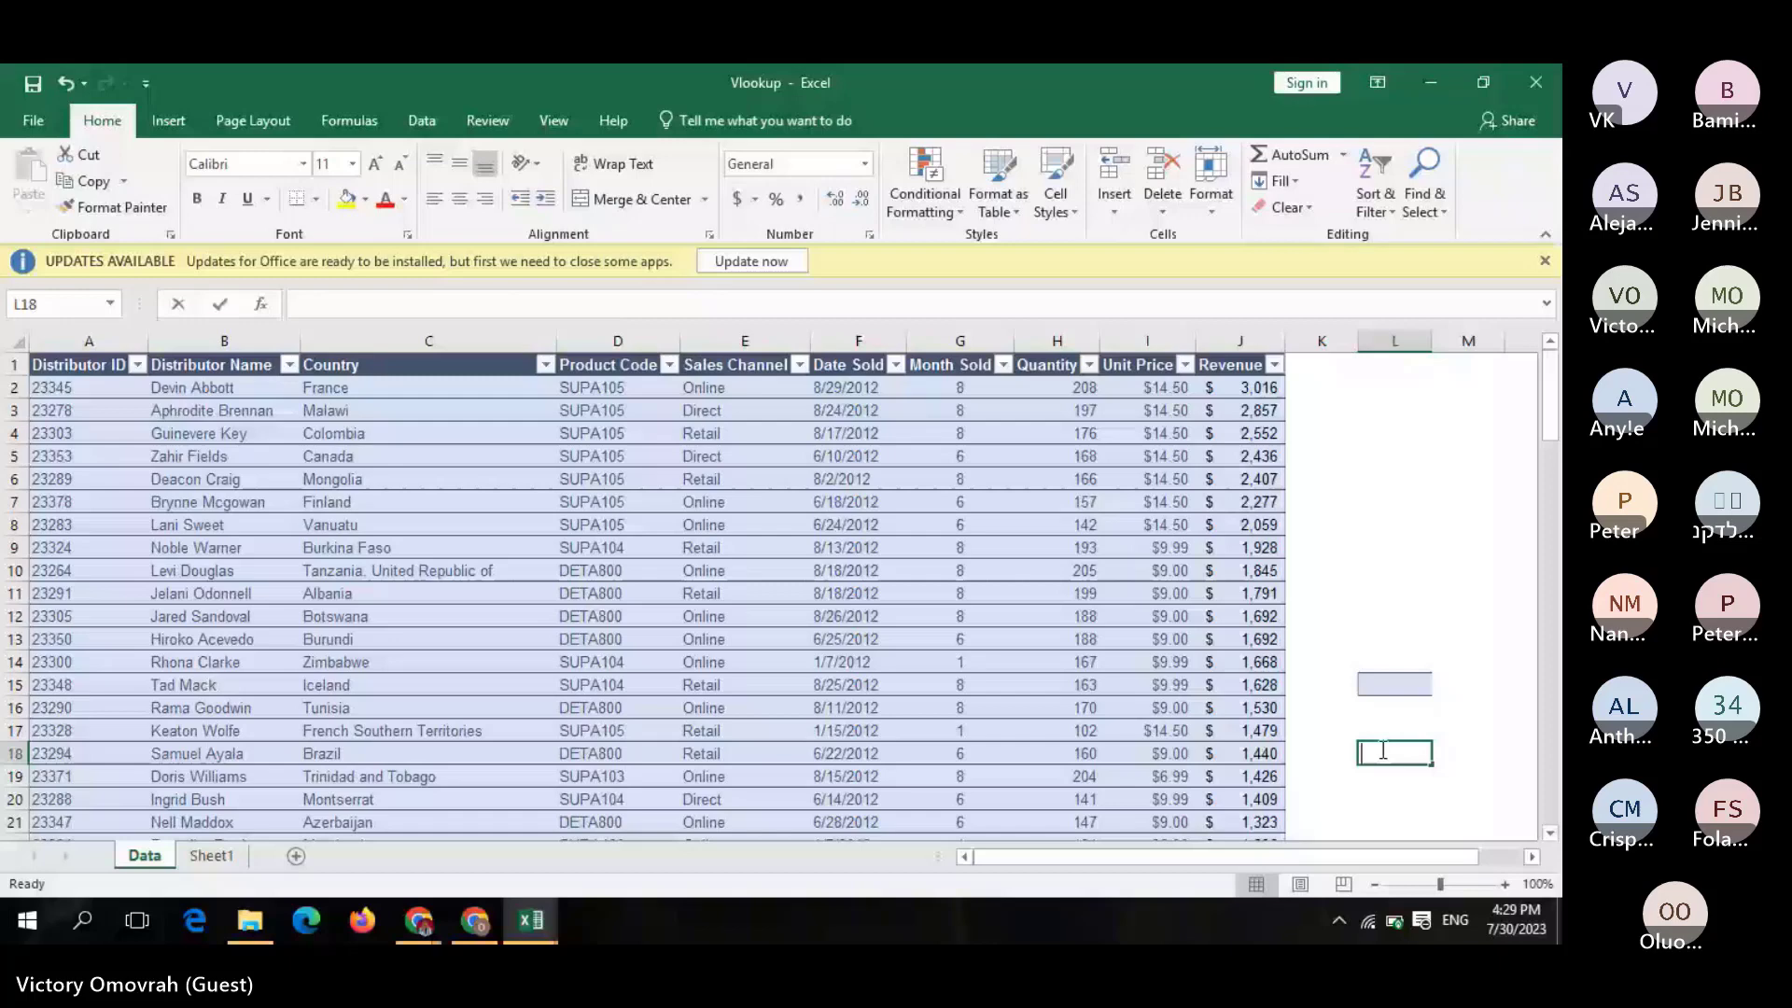
text(=)
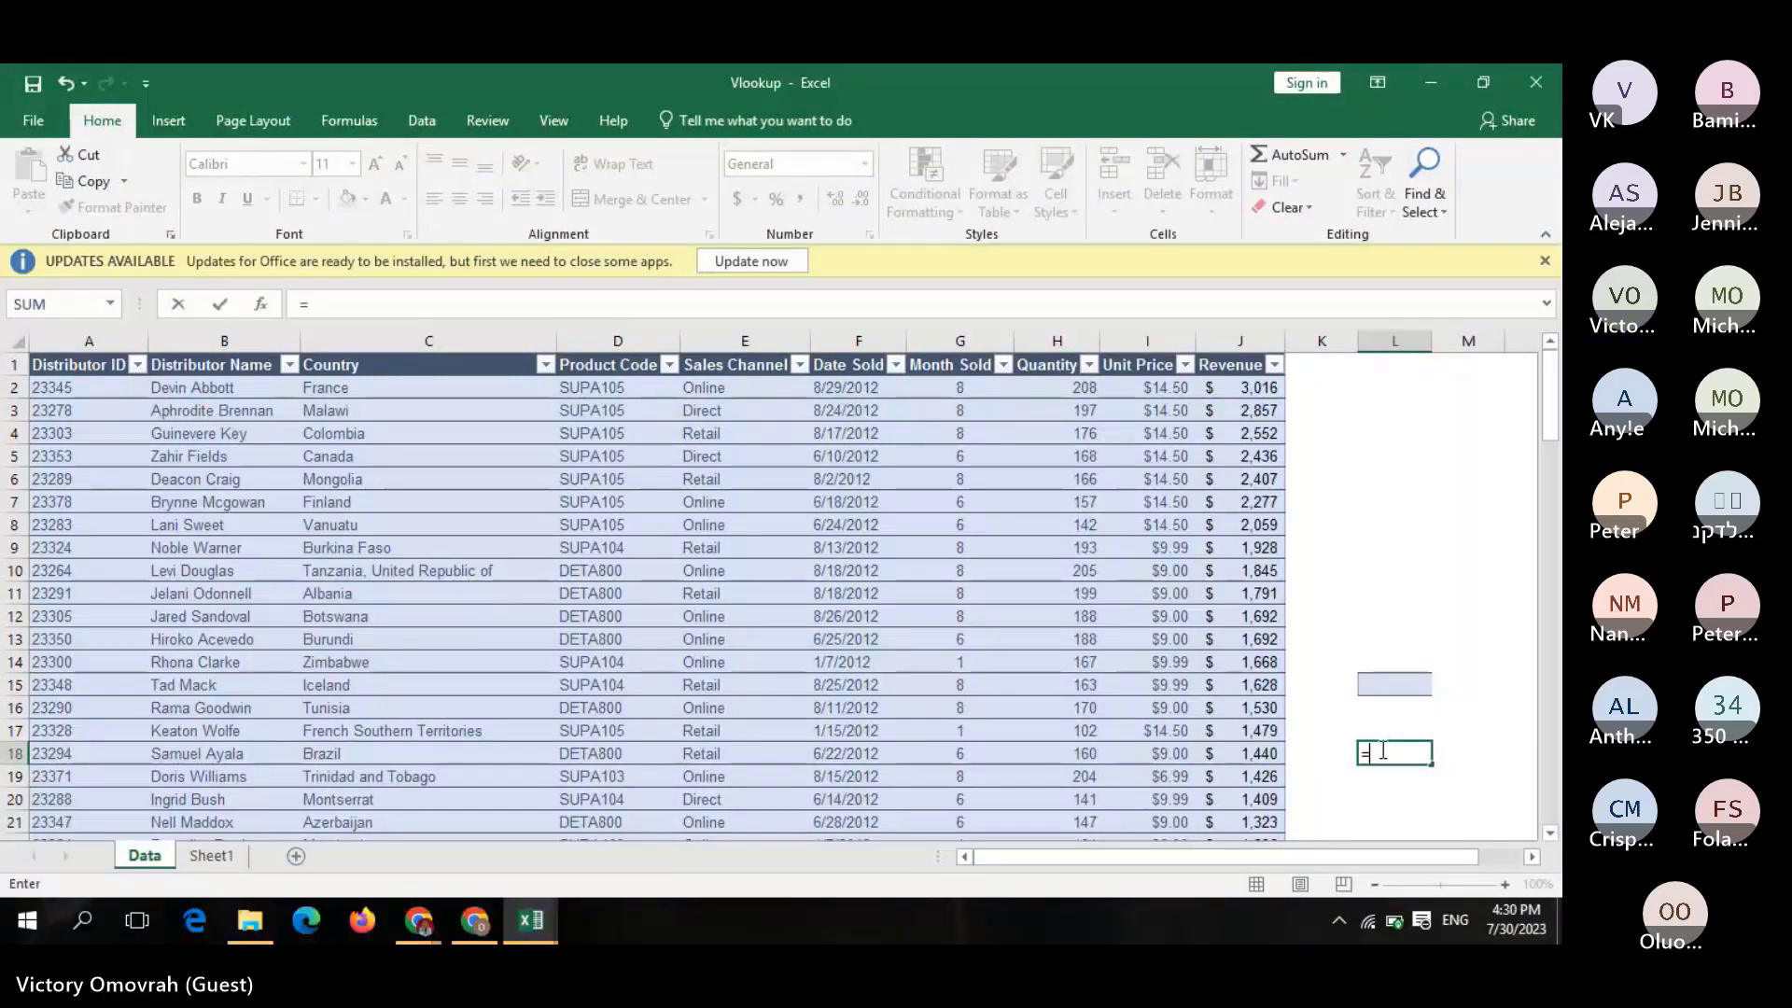
text(hl)
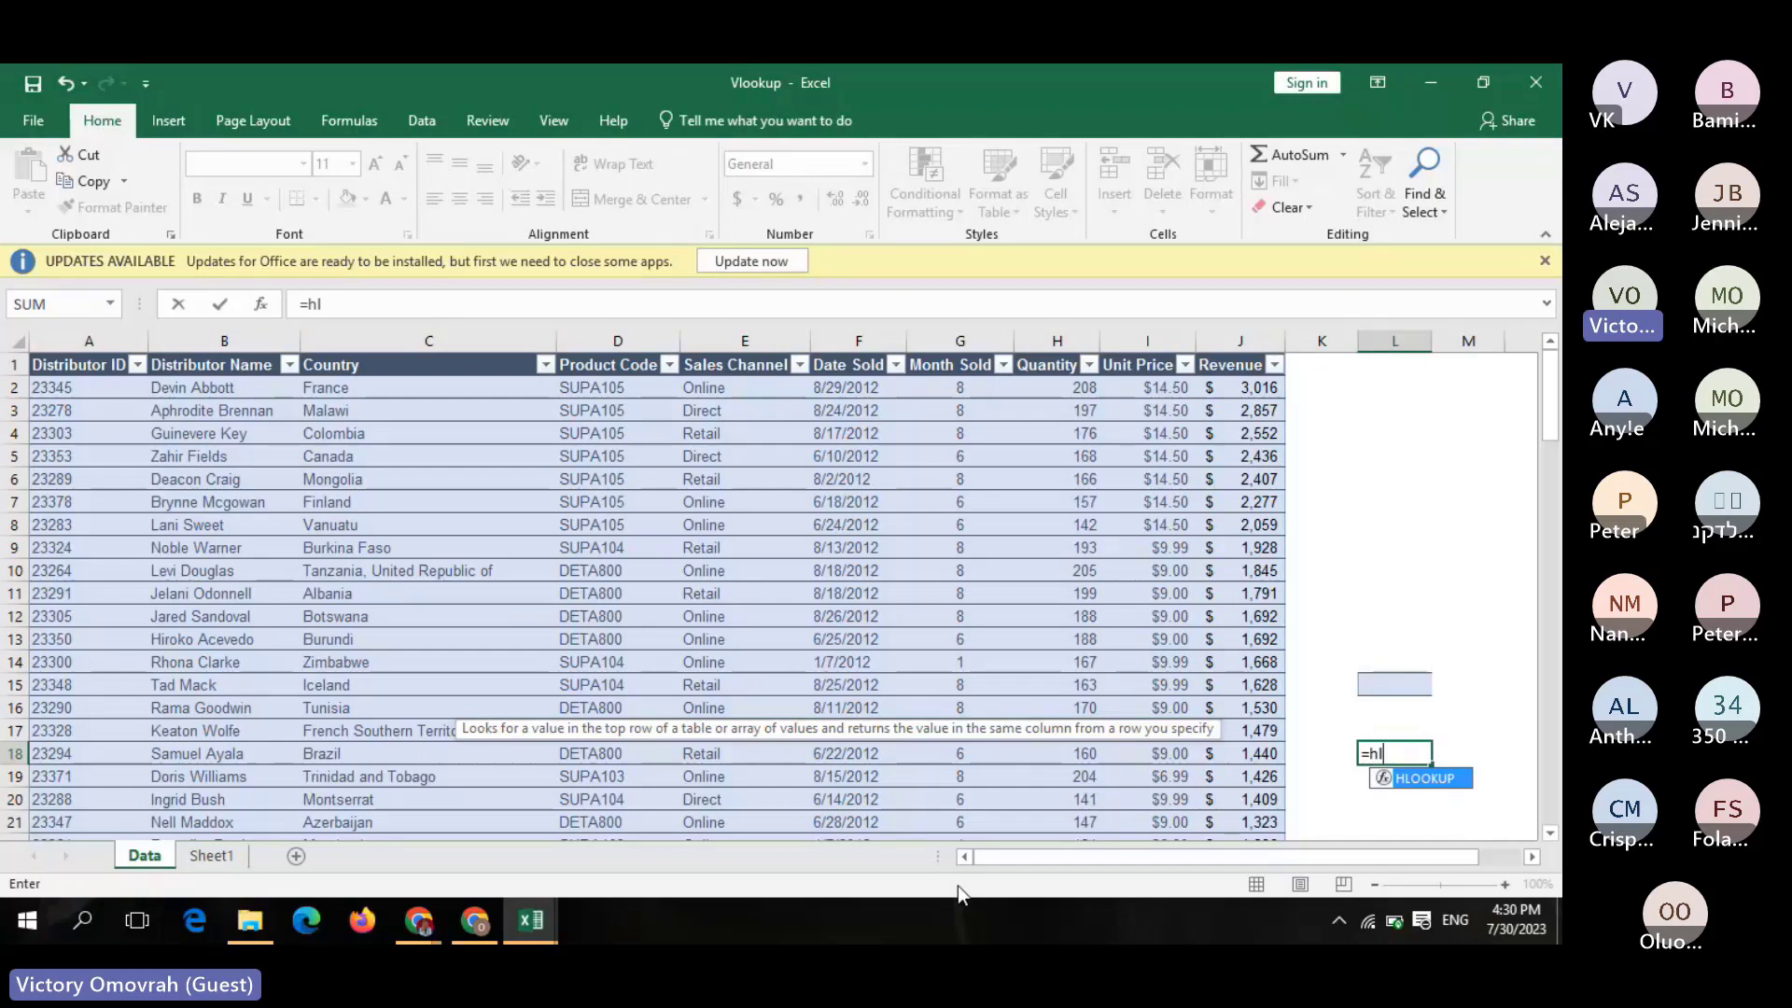
key(Tab)
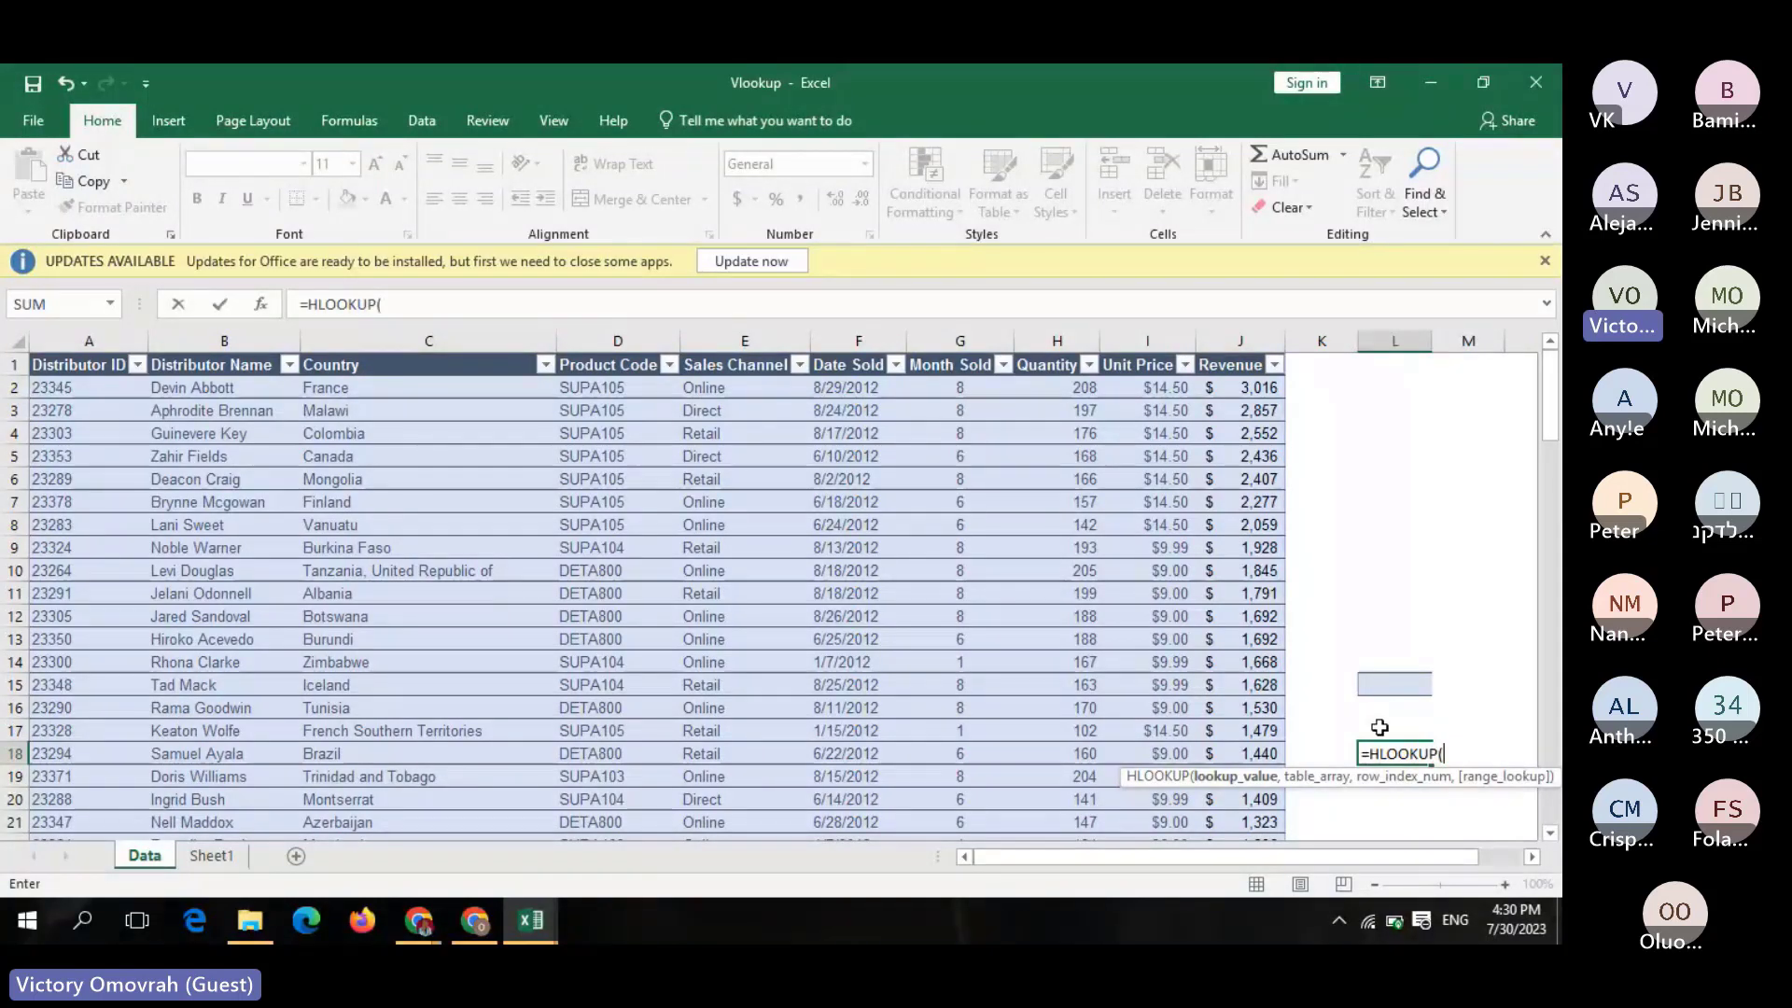
Complete L18 as =HLOOKUP(L17,data,14, and commit it, showing #N/A
click(1380, 727)
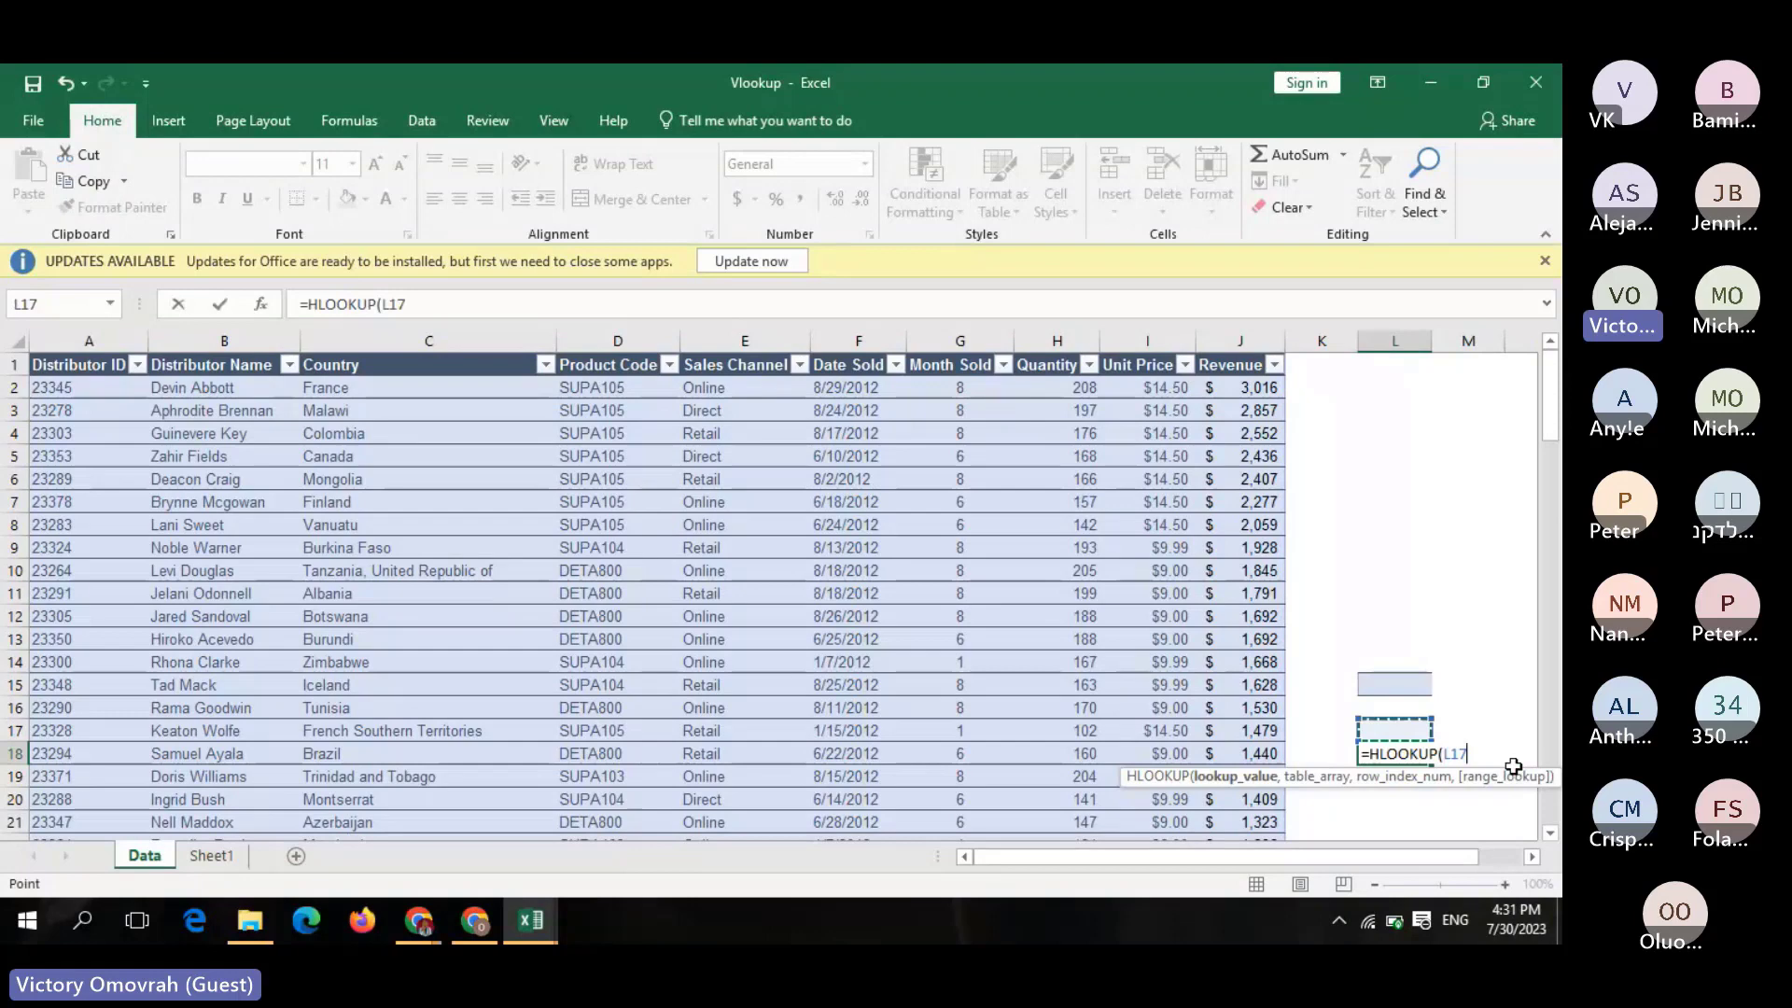
text(,)
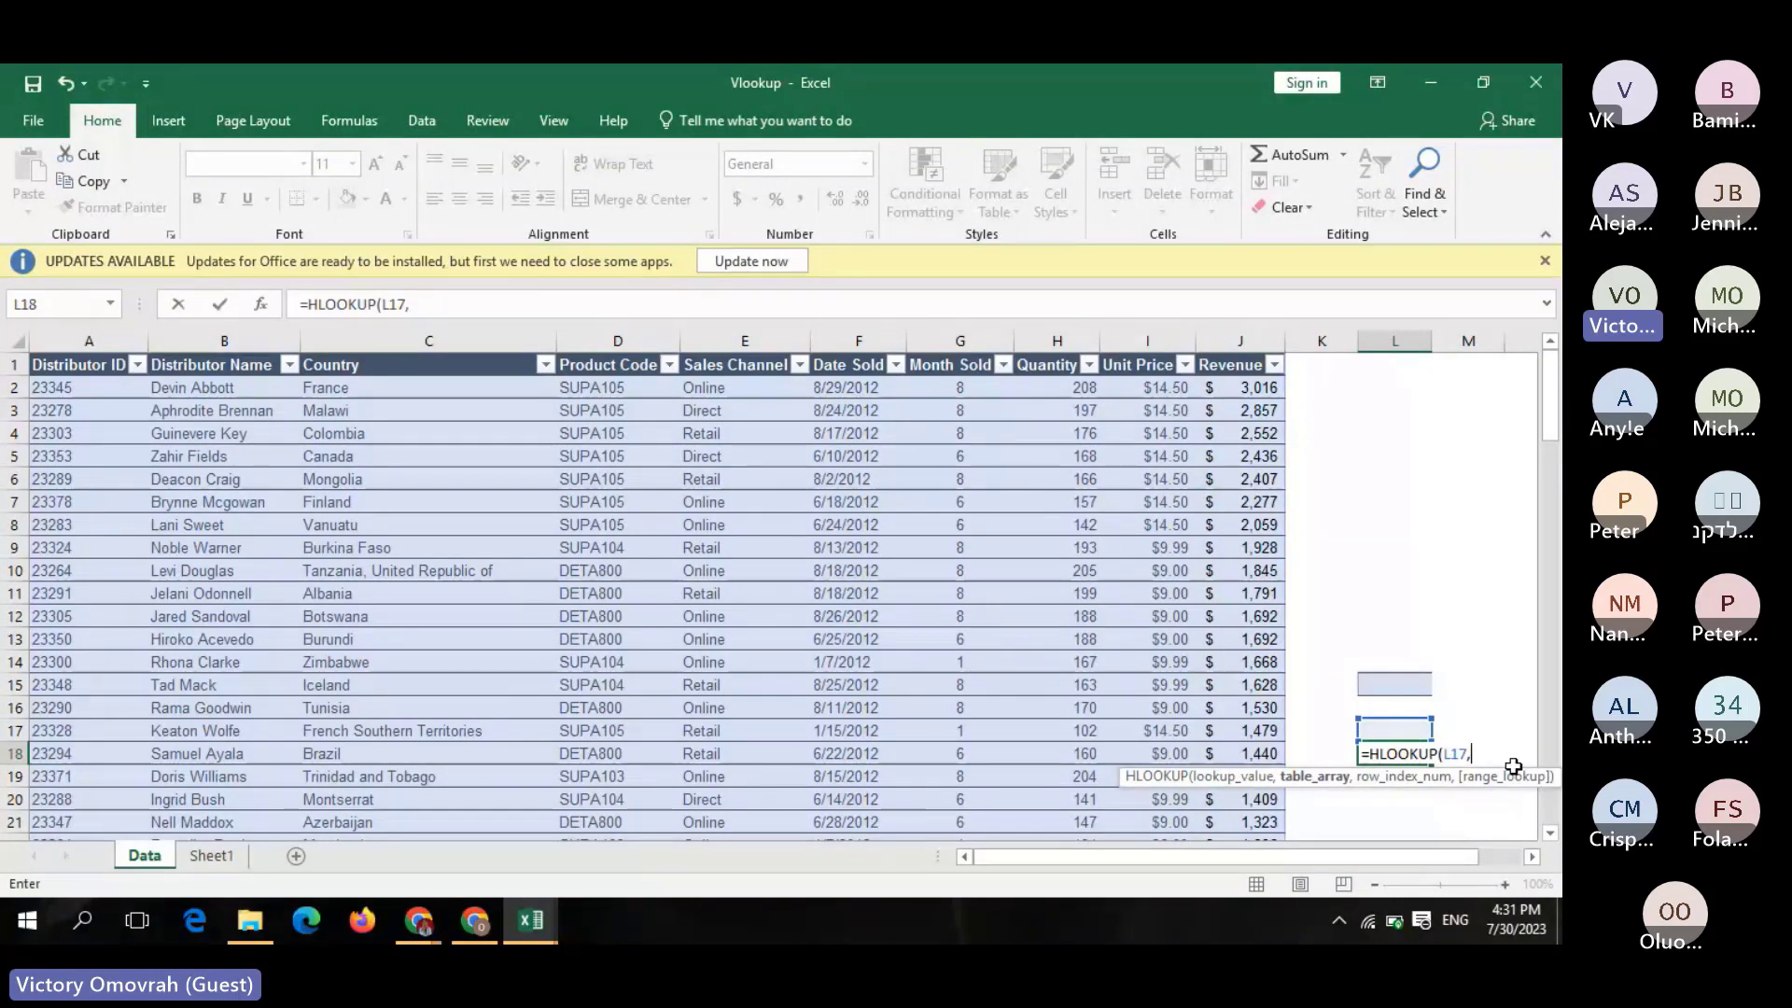
text(da)
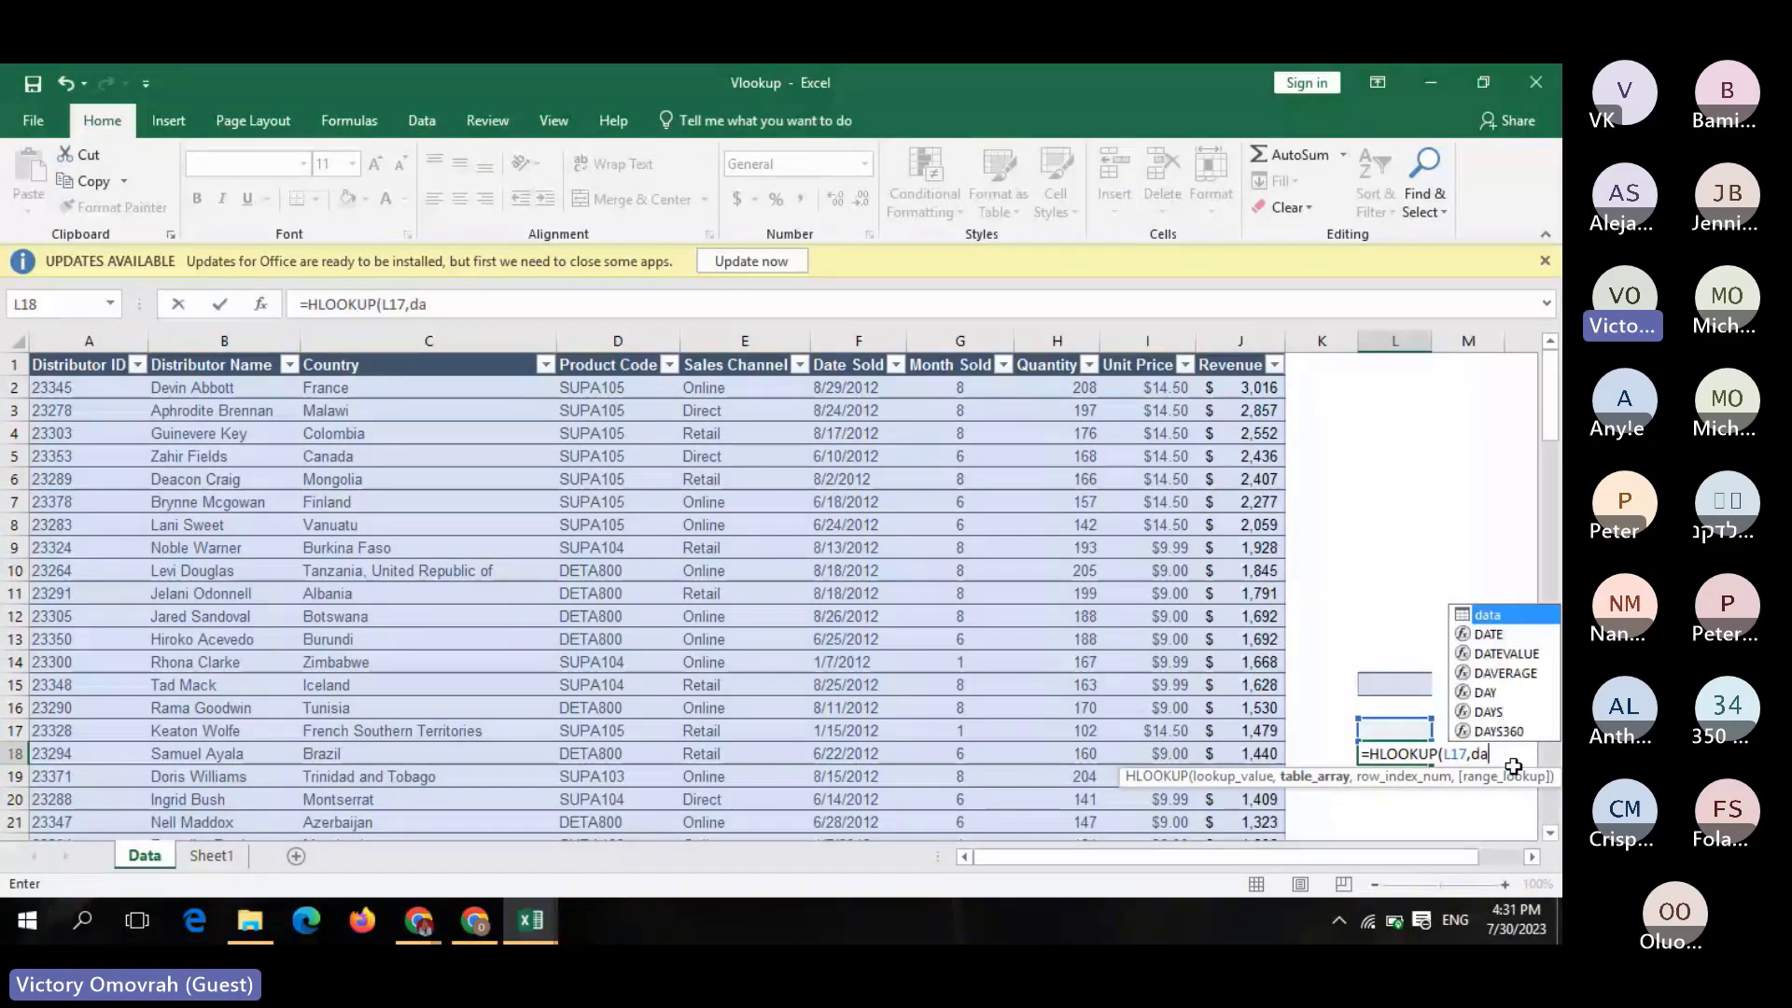
key(Tab)
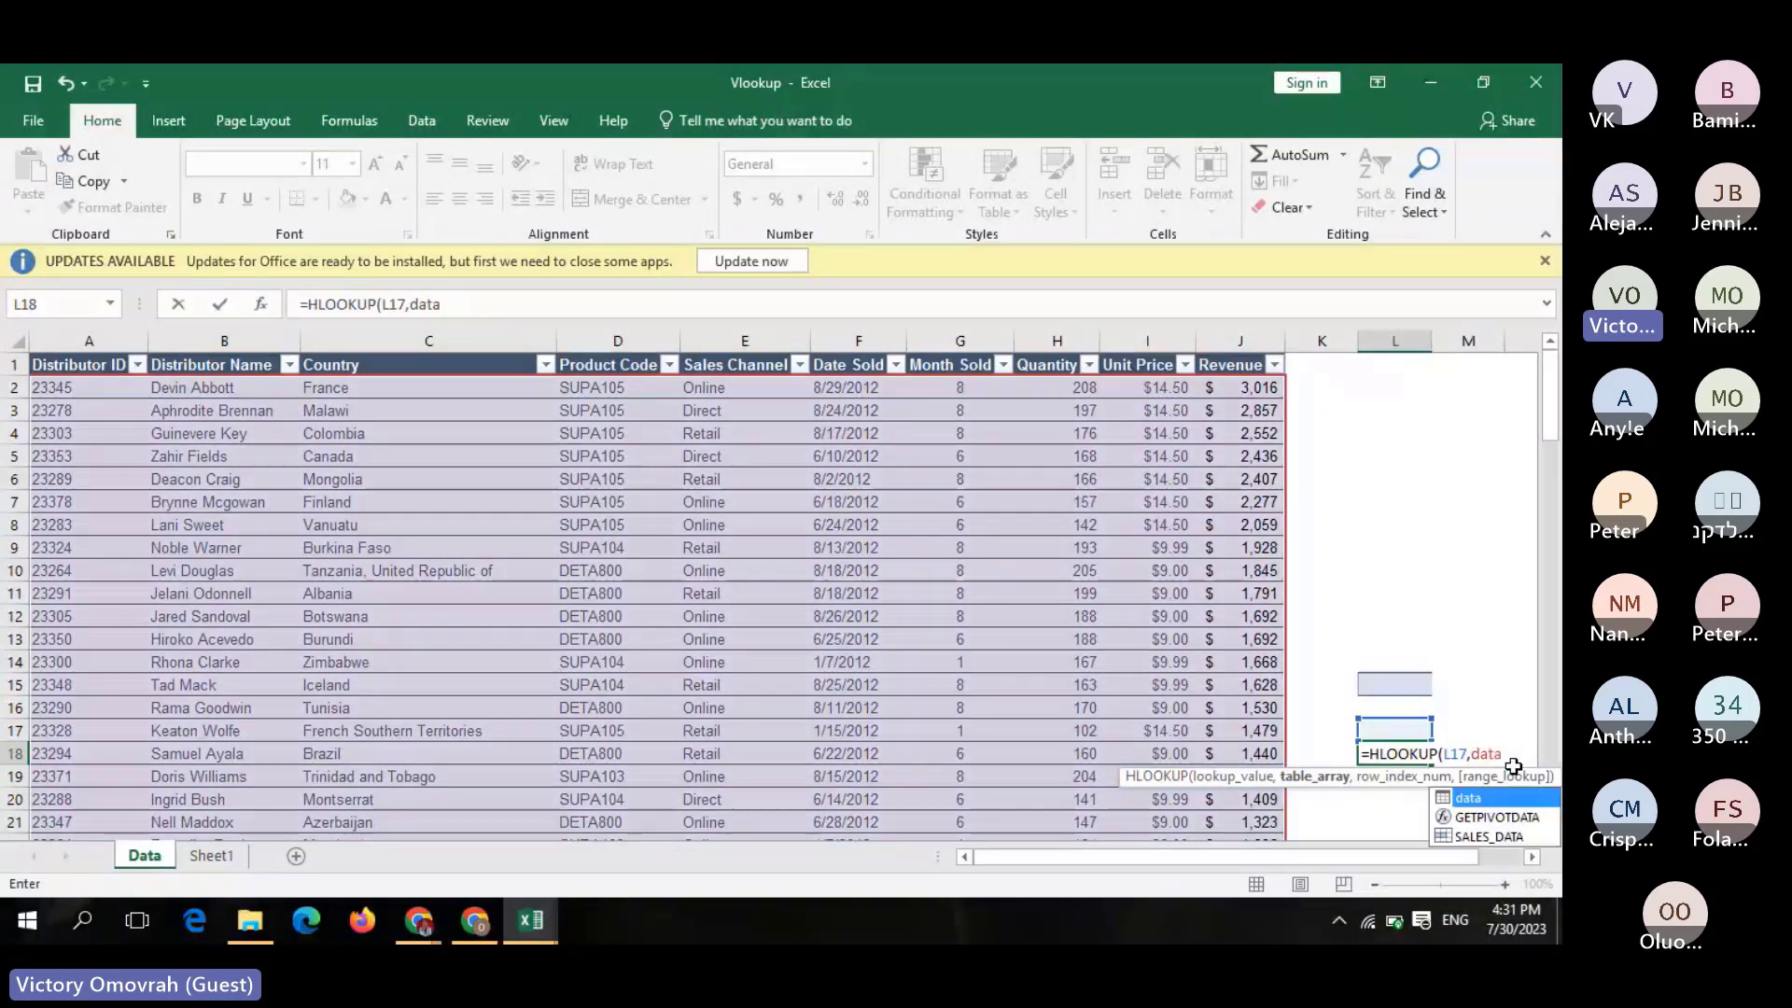
text(,)
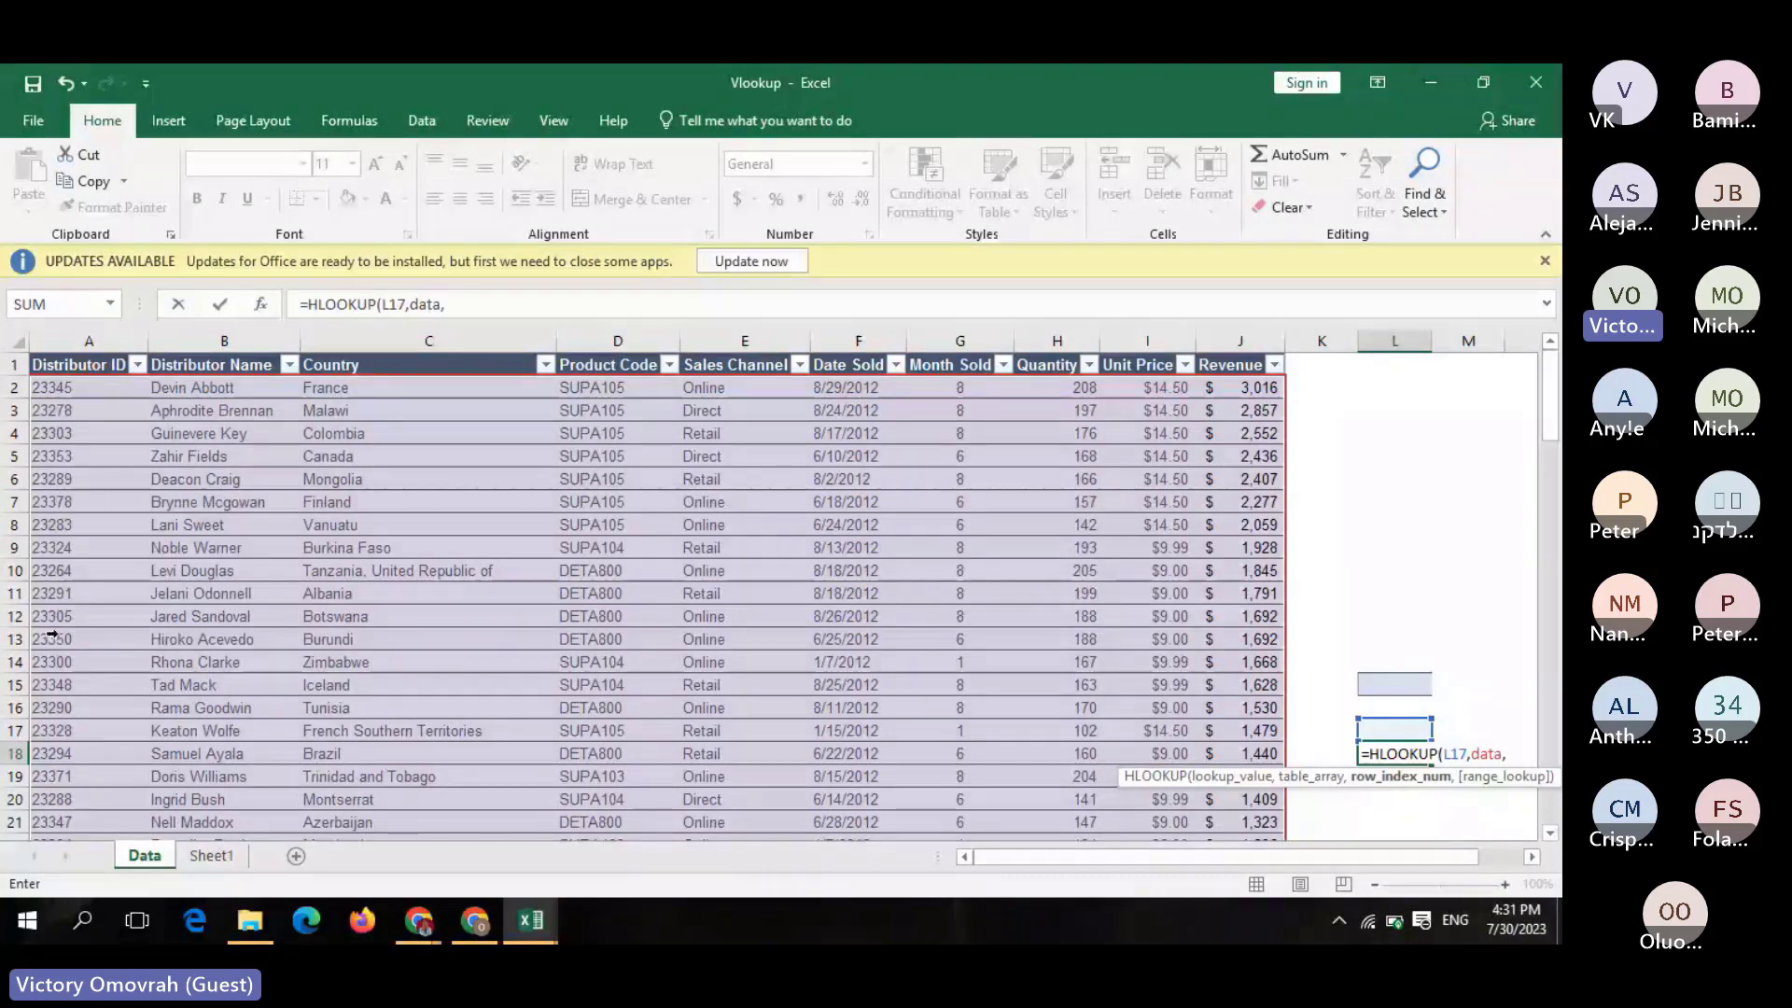
text(1)
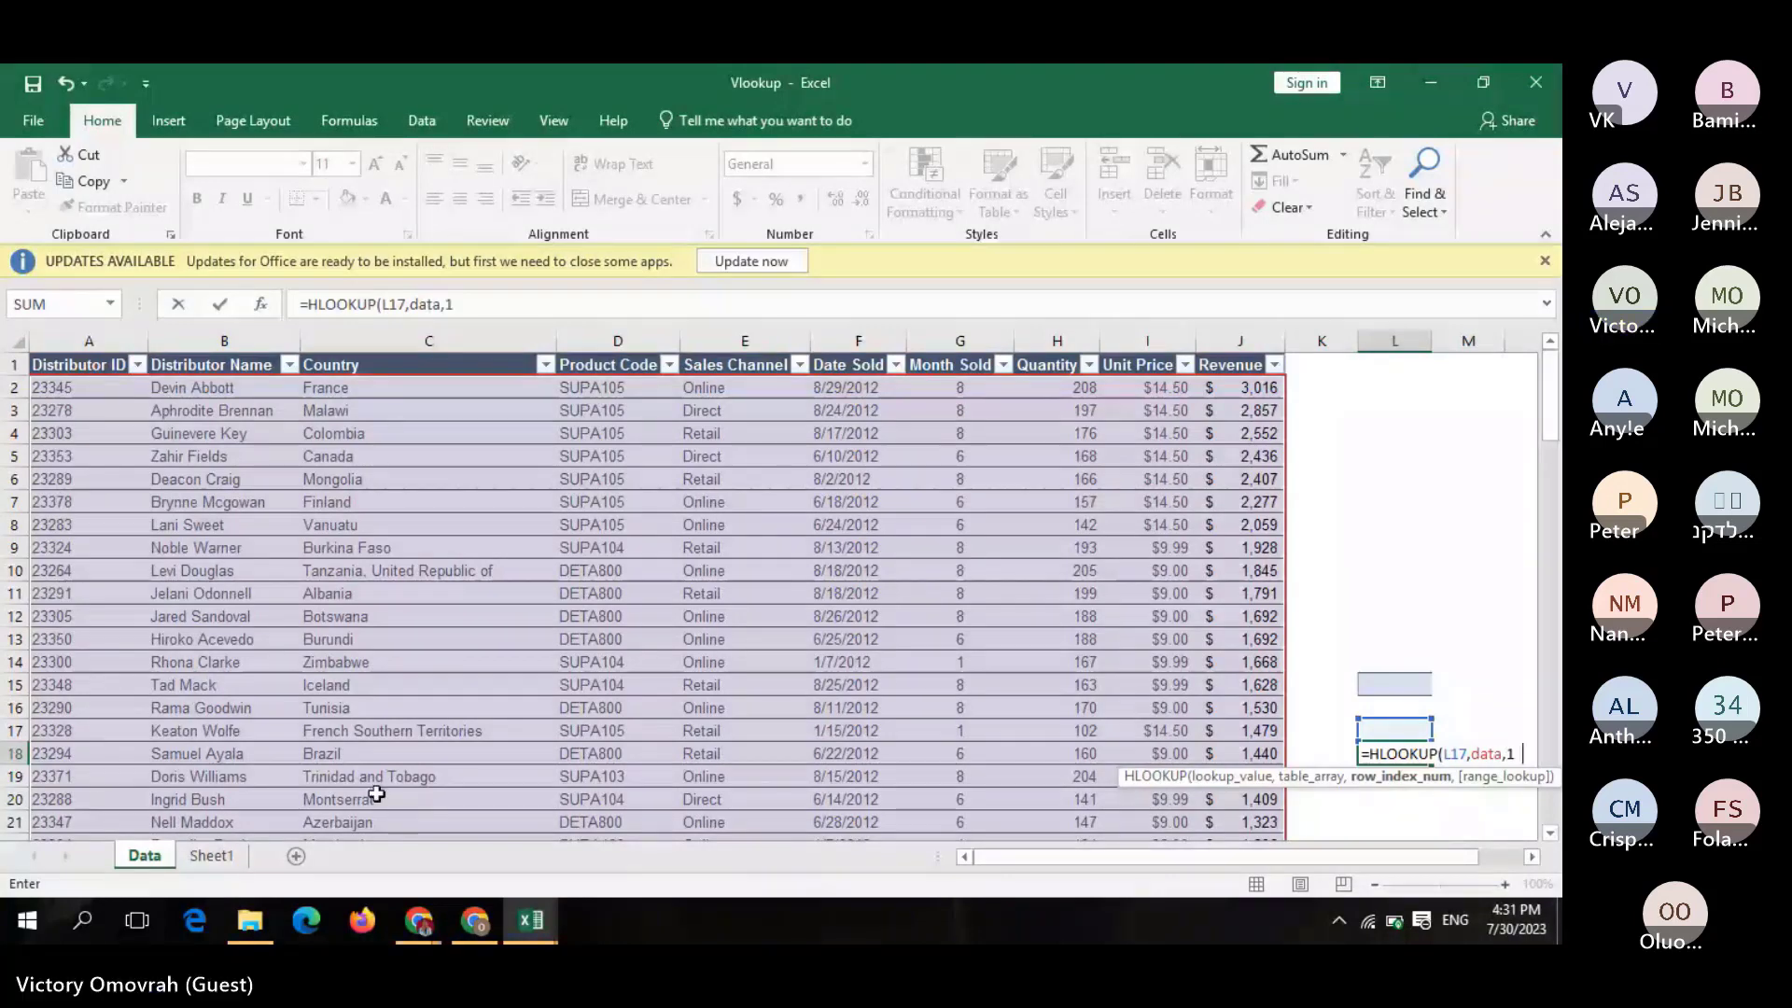
text(4)
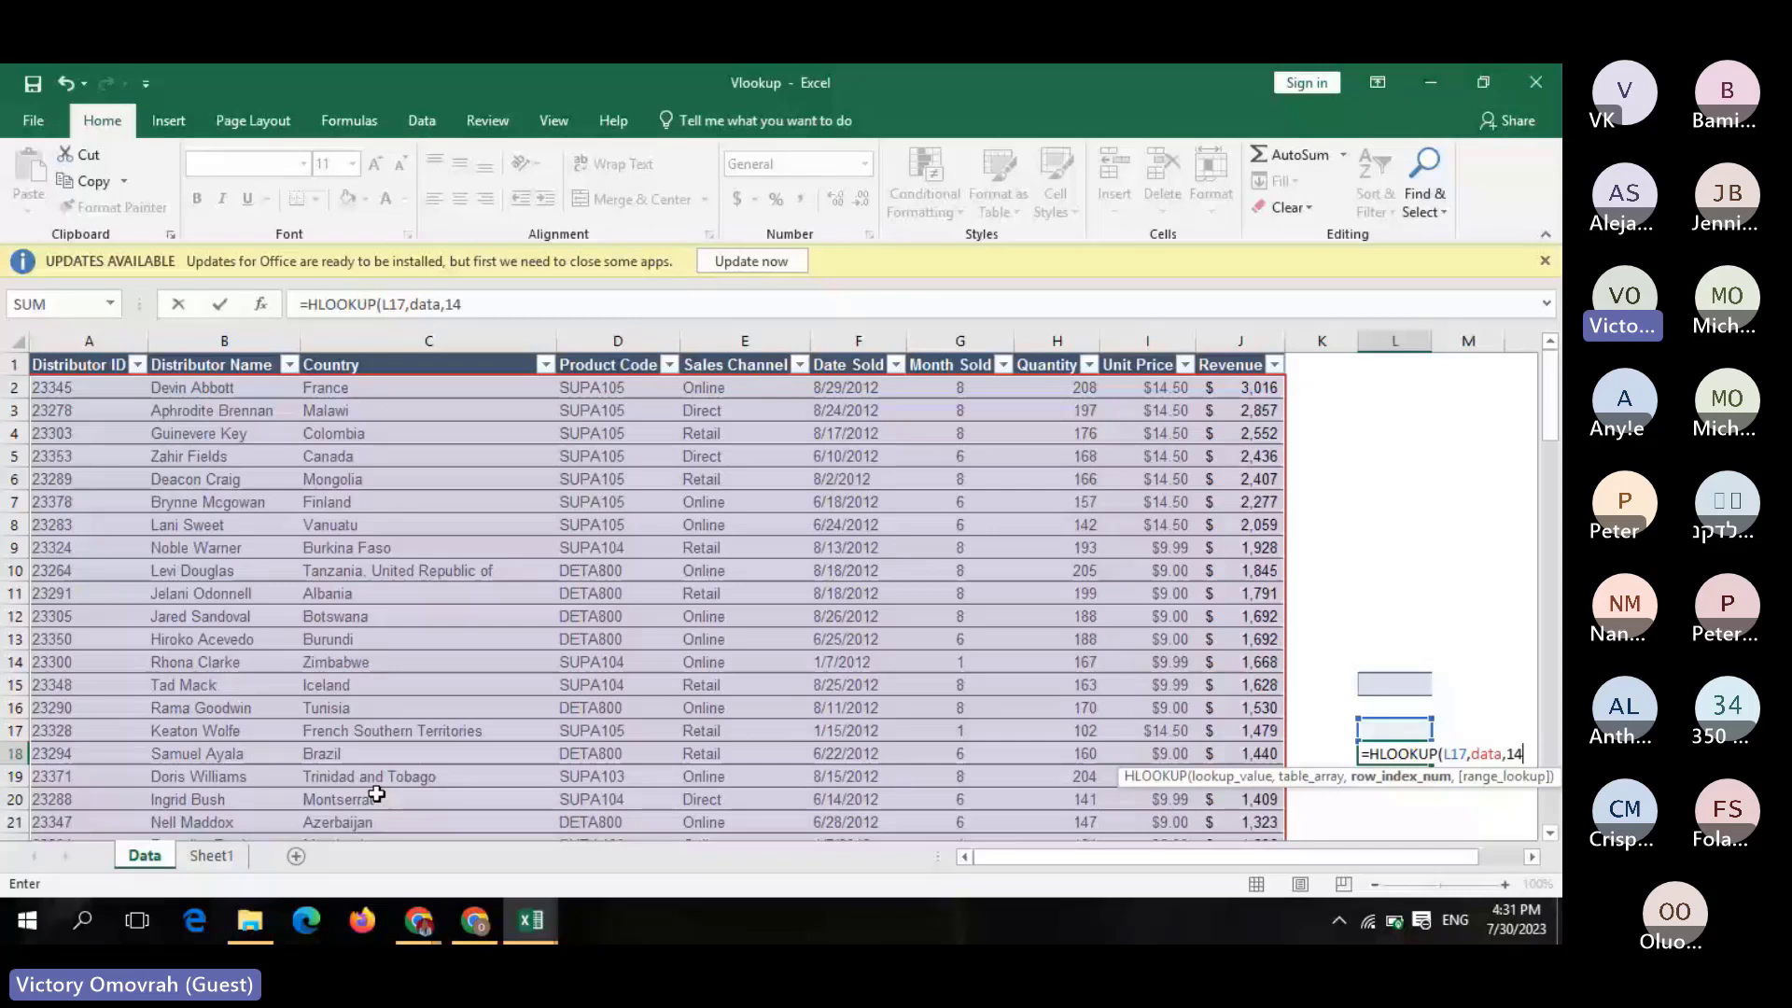
text(,)
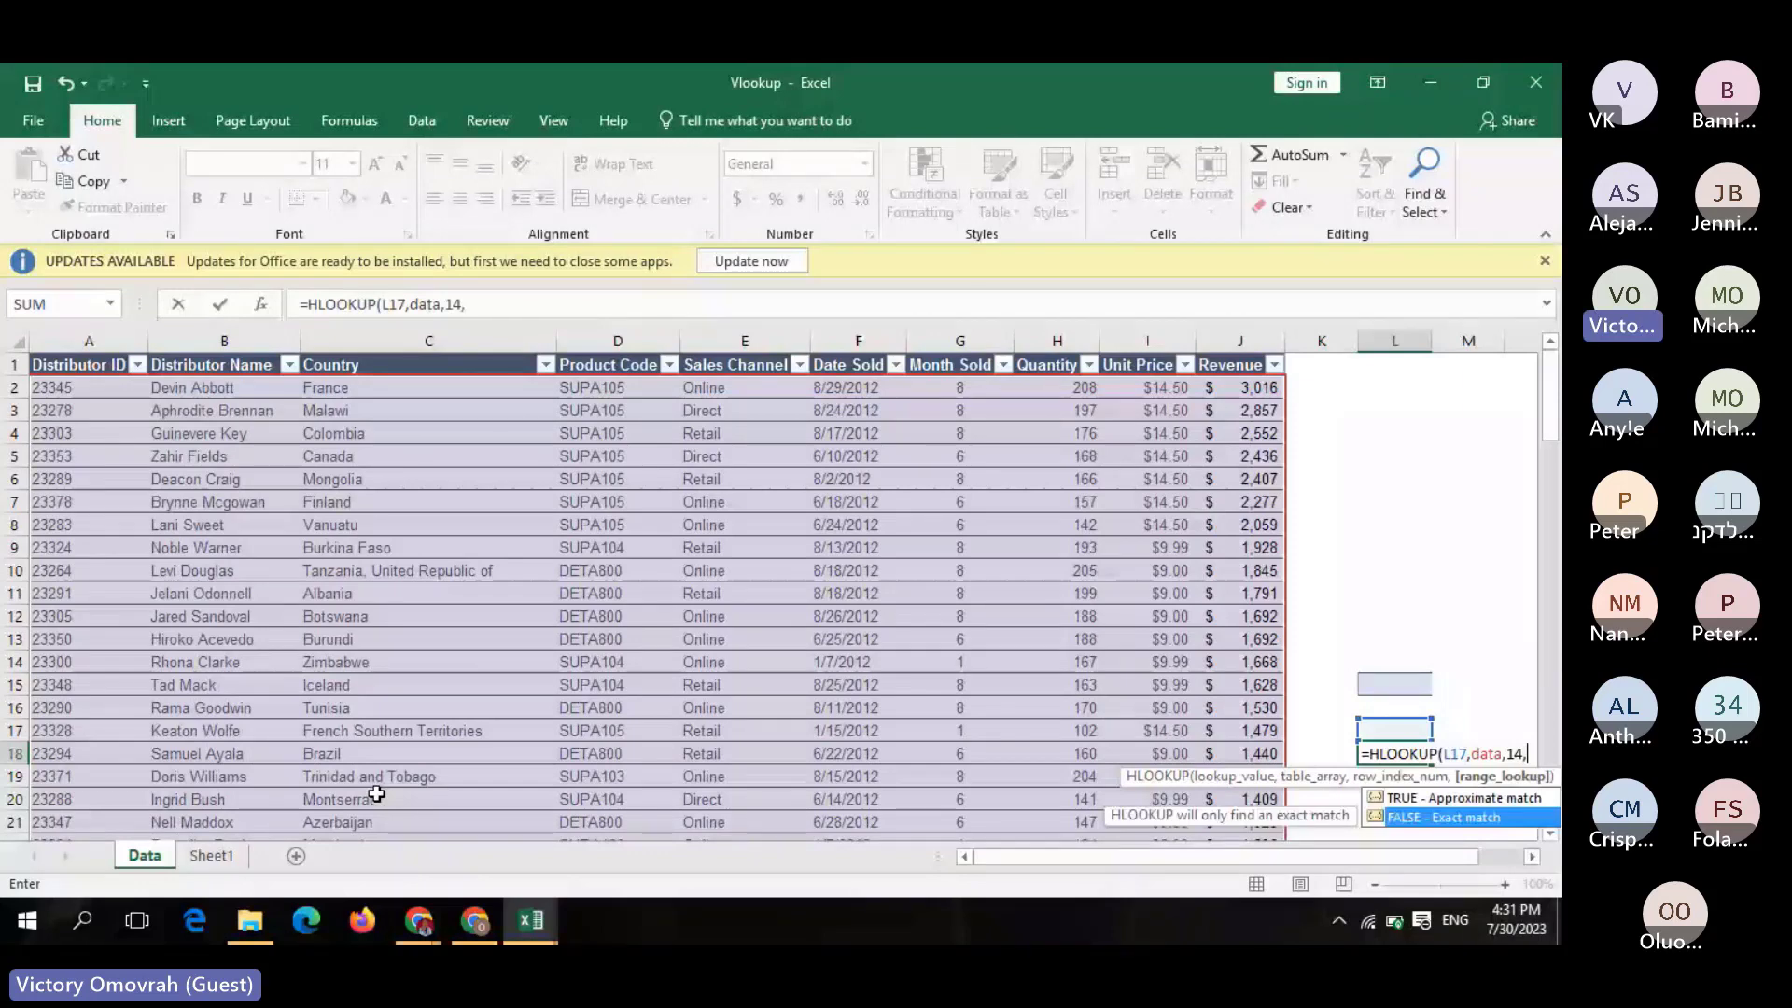
key(Return)
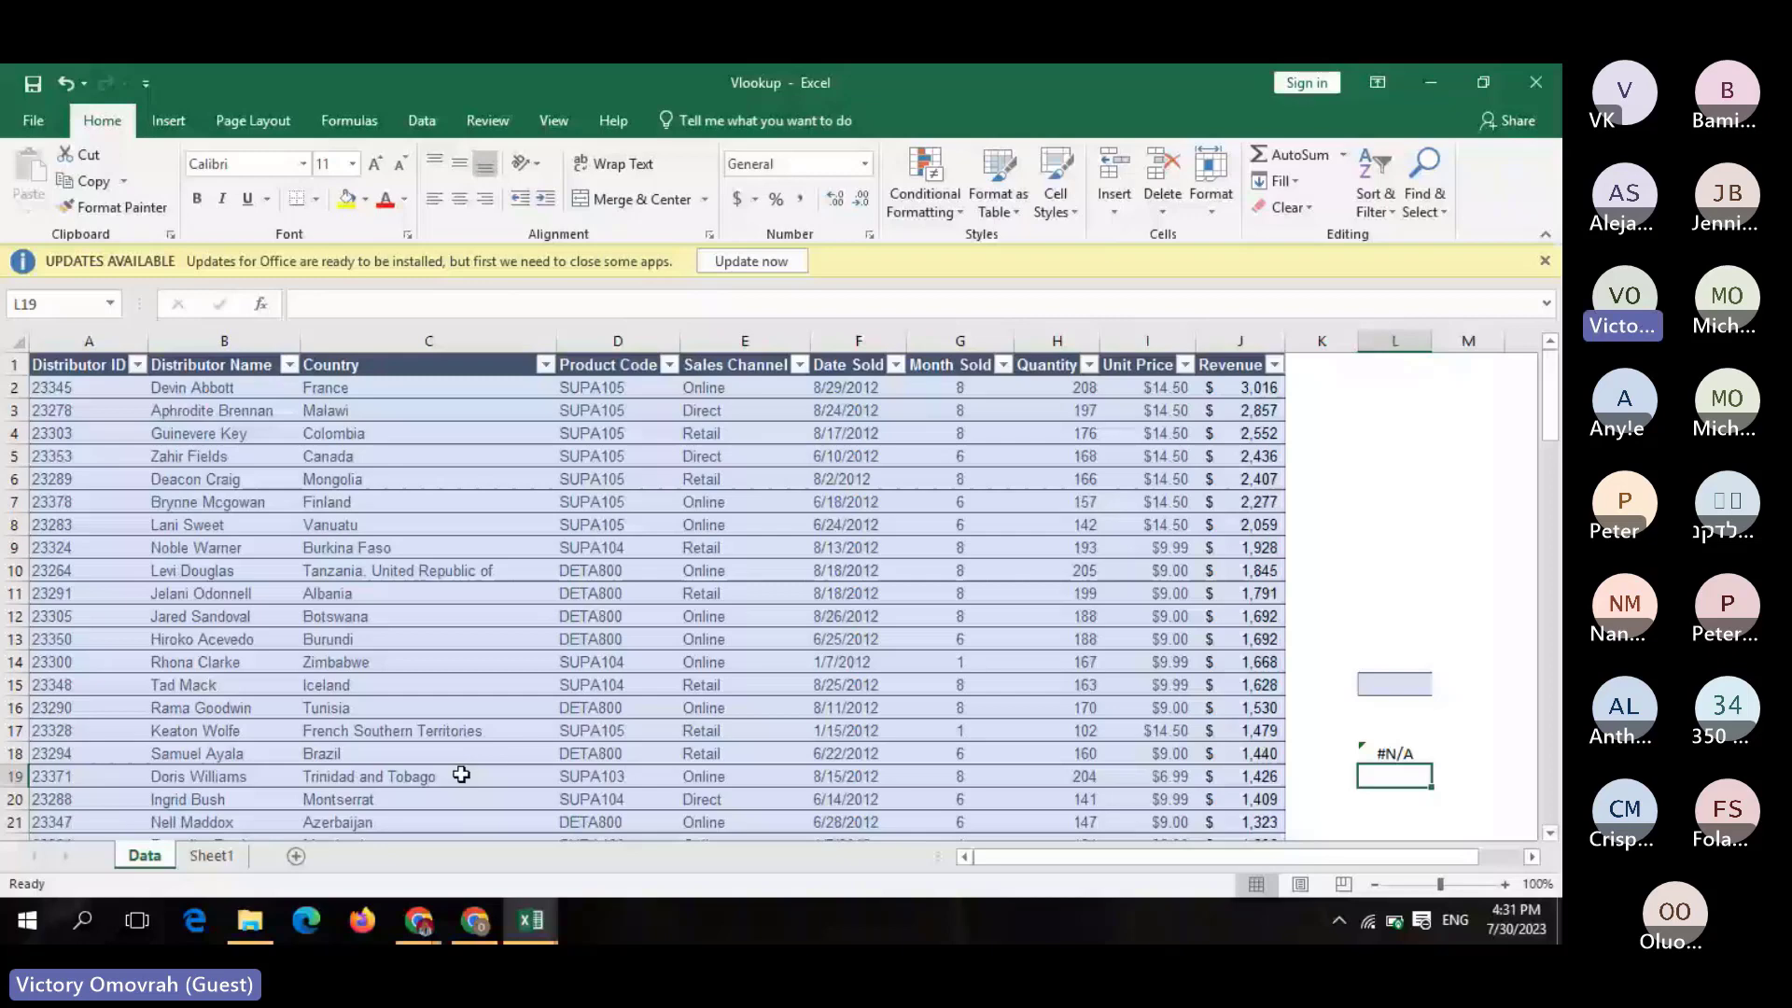
click(1375, 731)
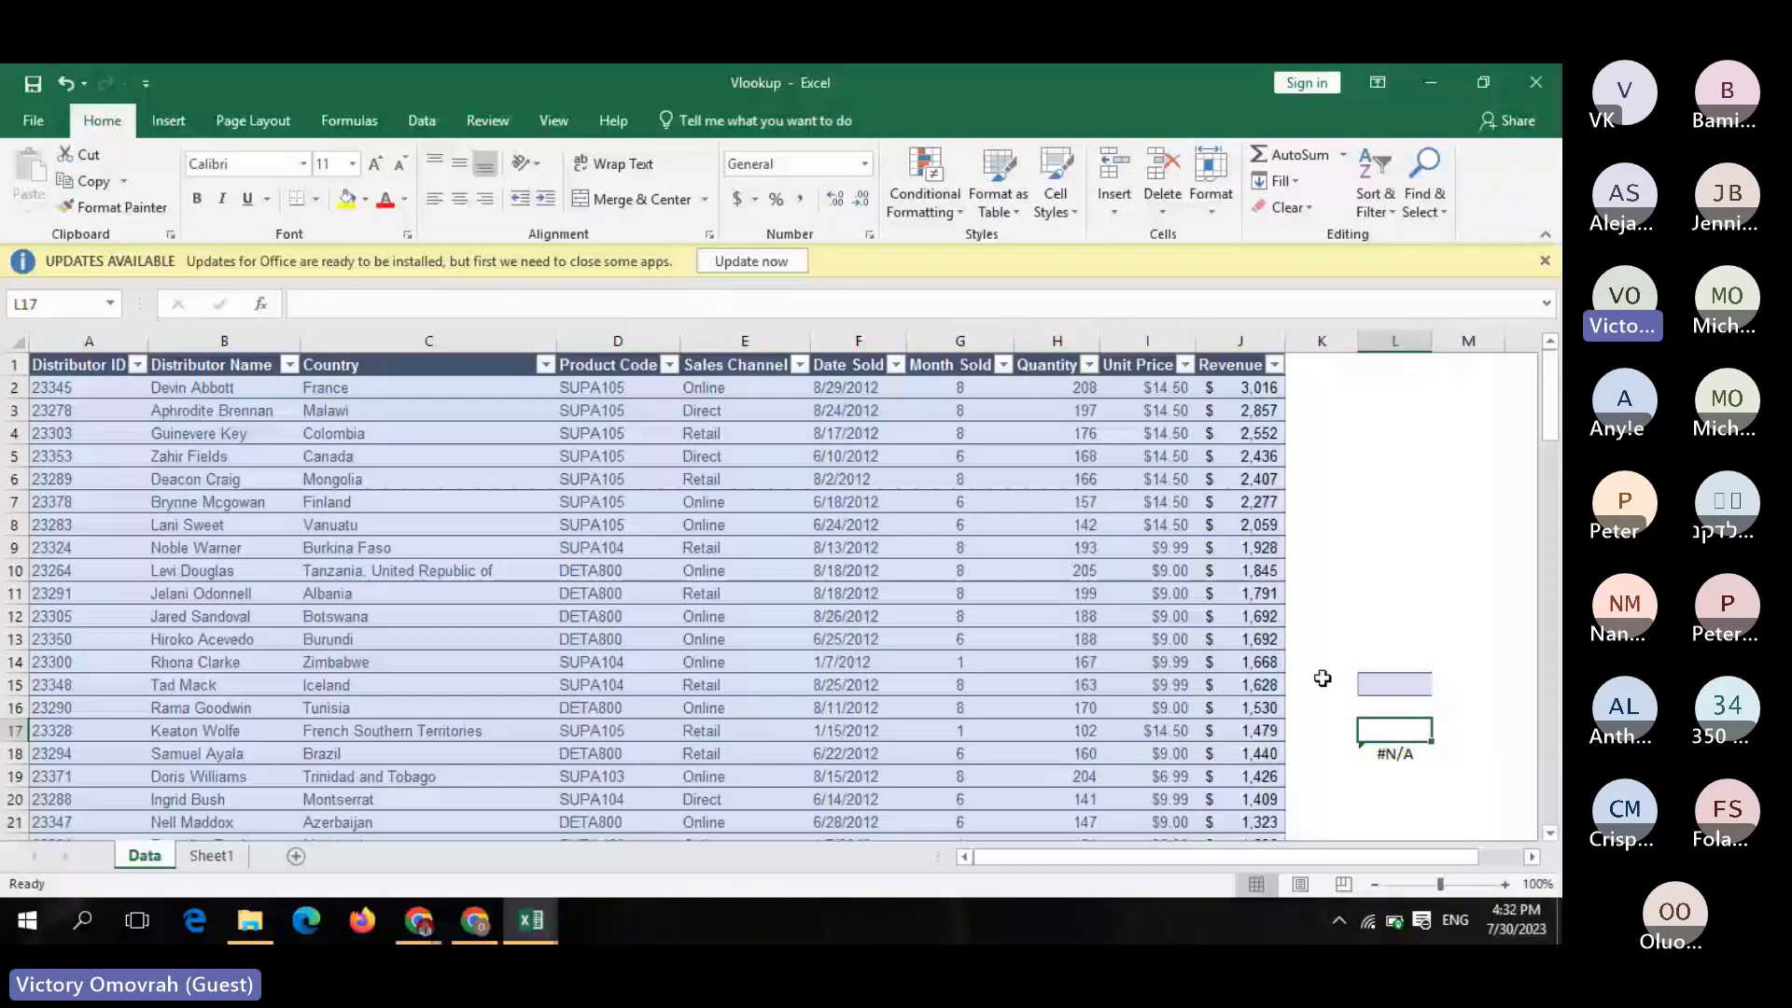
click(200, 388)
key(ctrl+c)
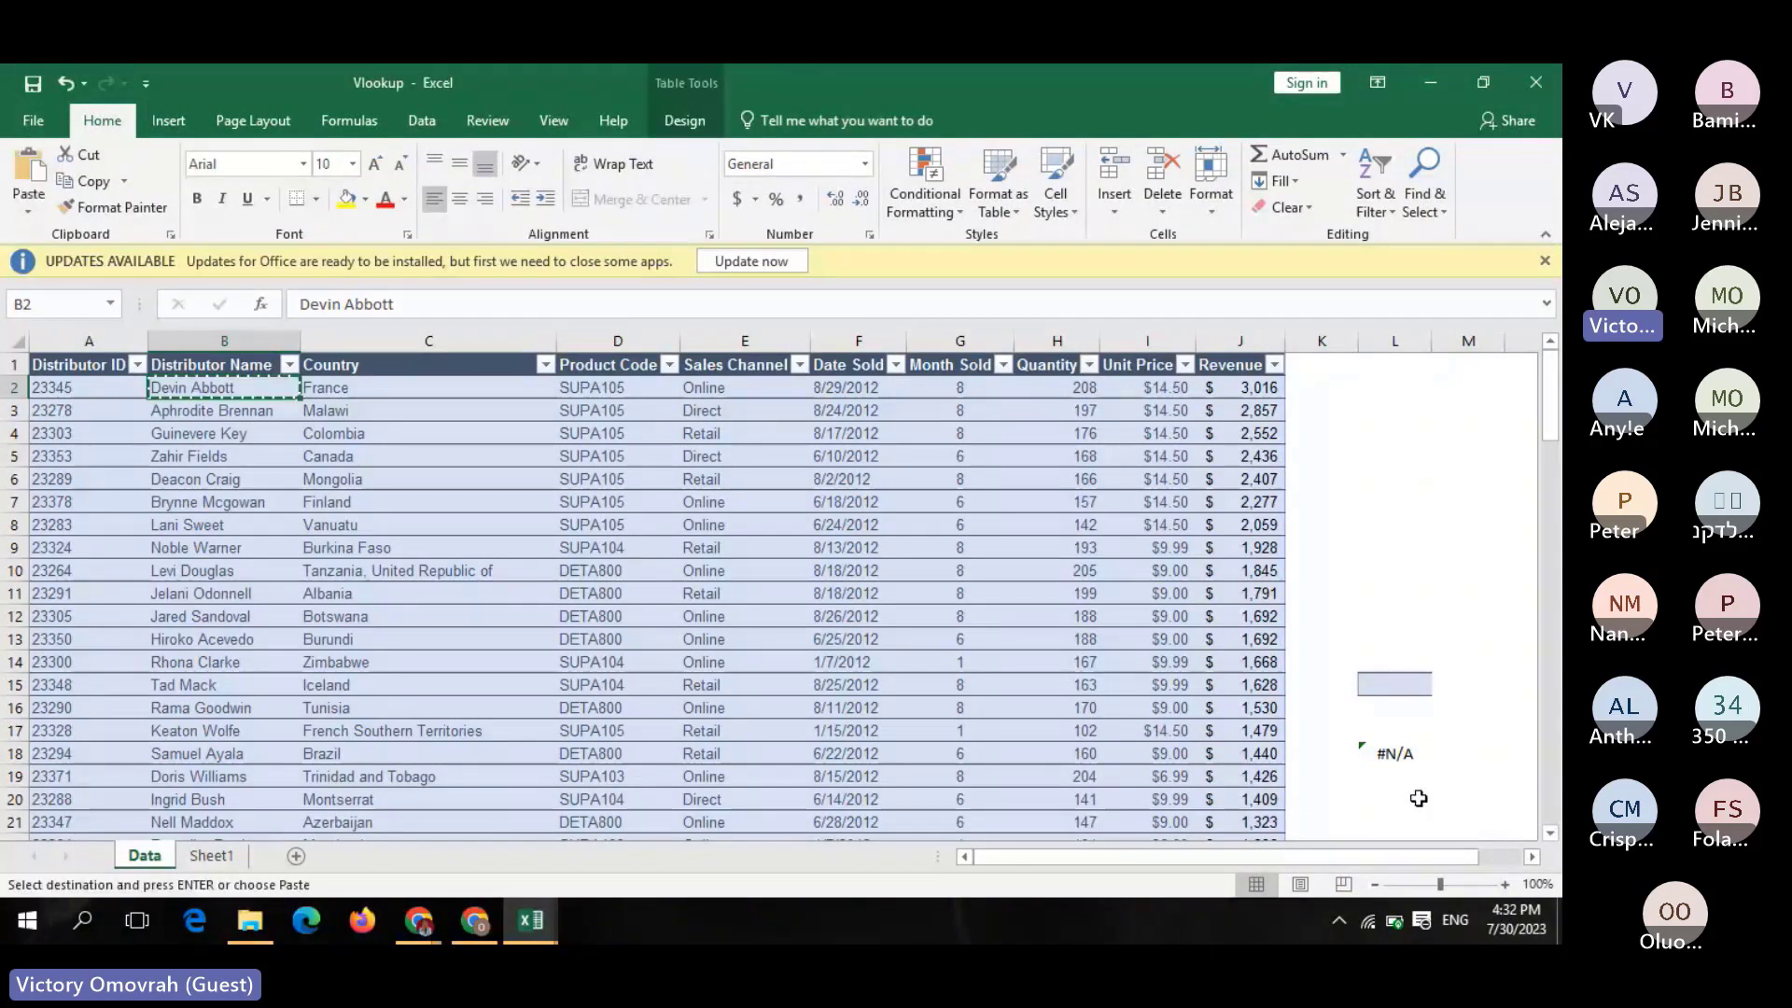
click(1381, 731)
key(ctrl+v)
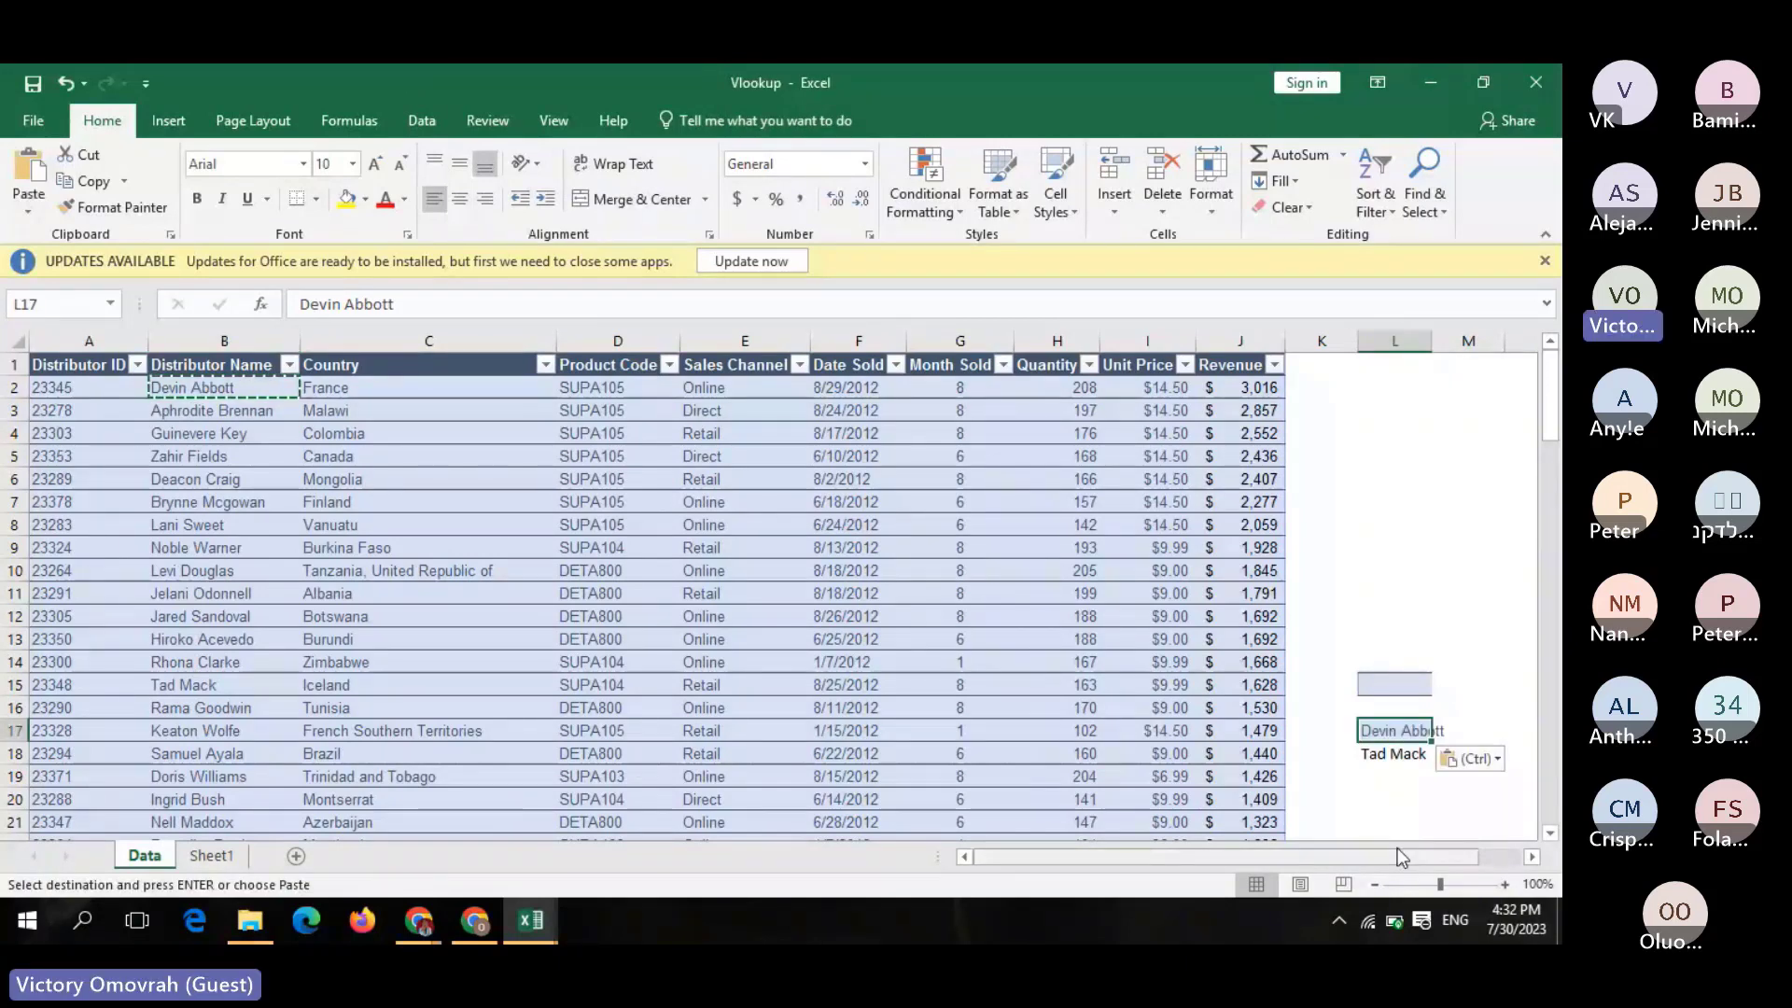
key(BackSpace)
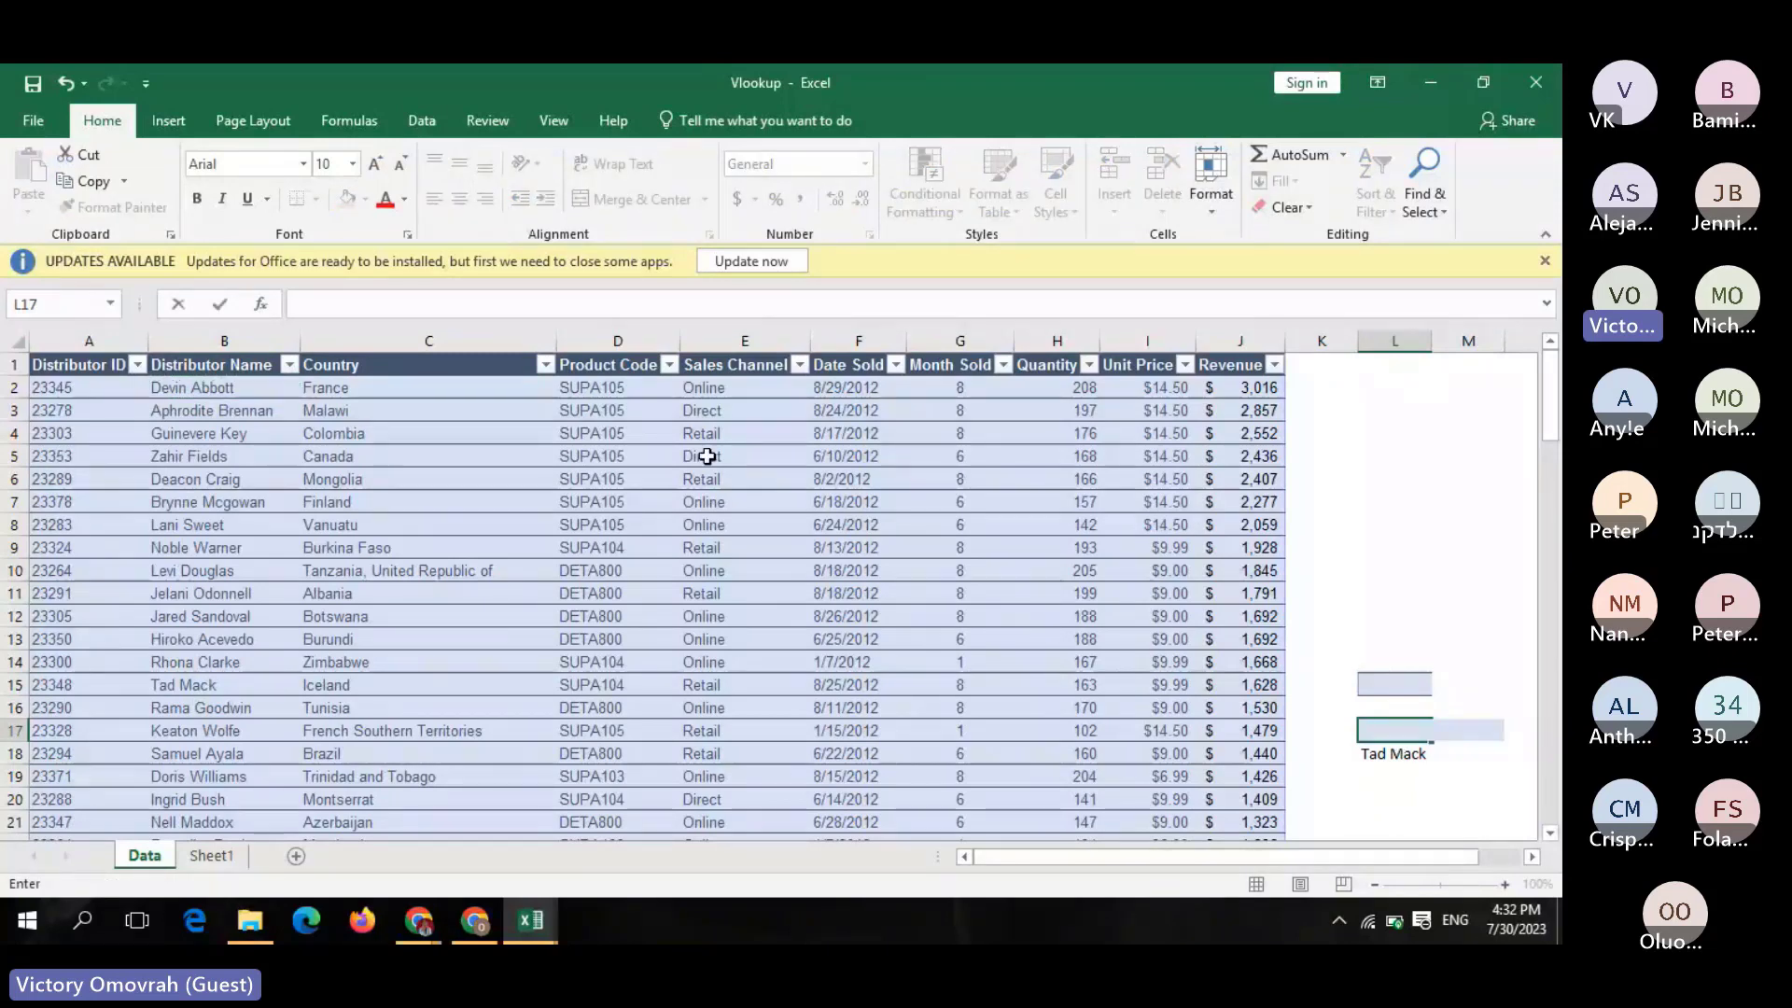
click(373, 383)
key(ctrl+c)
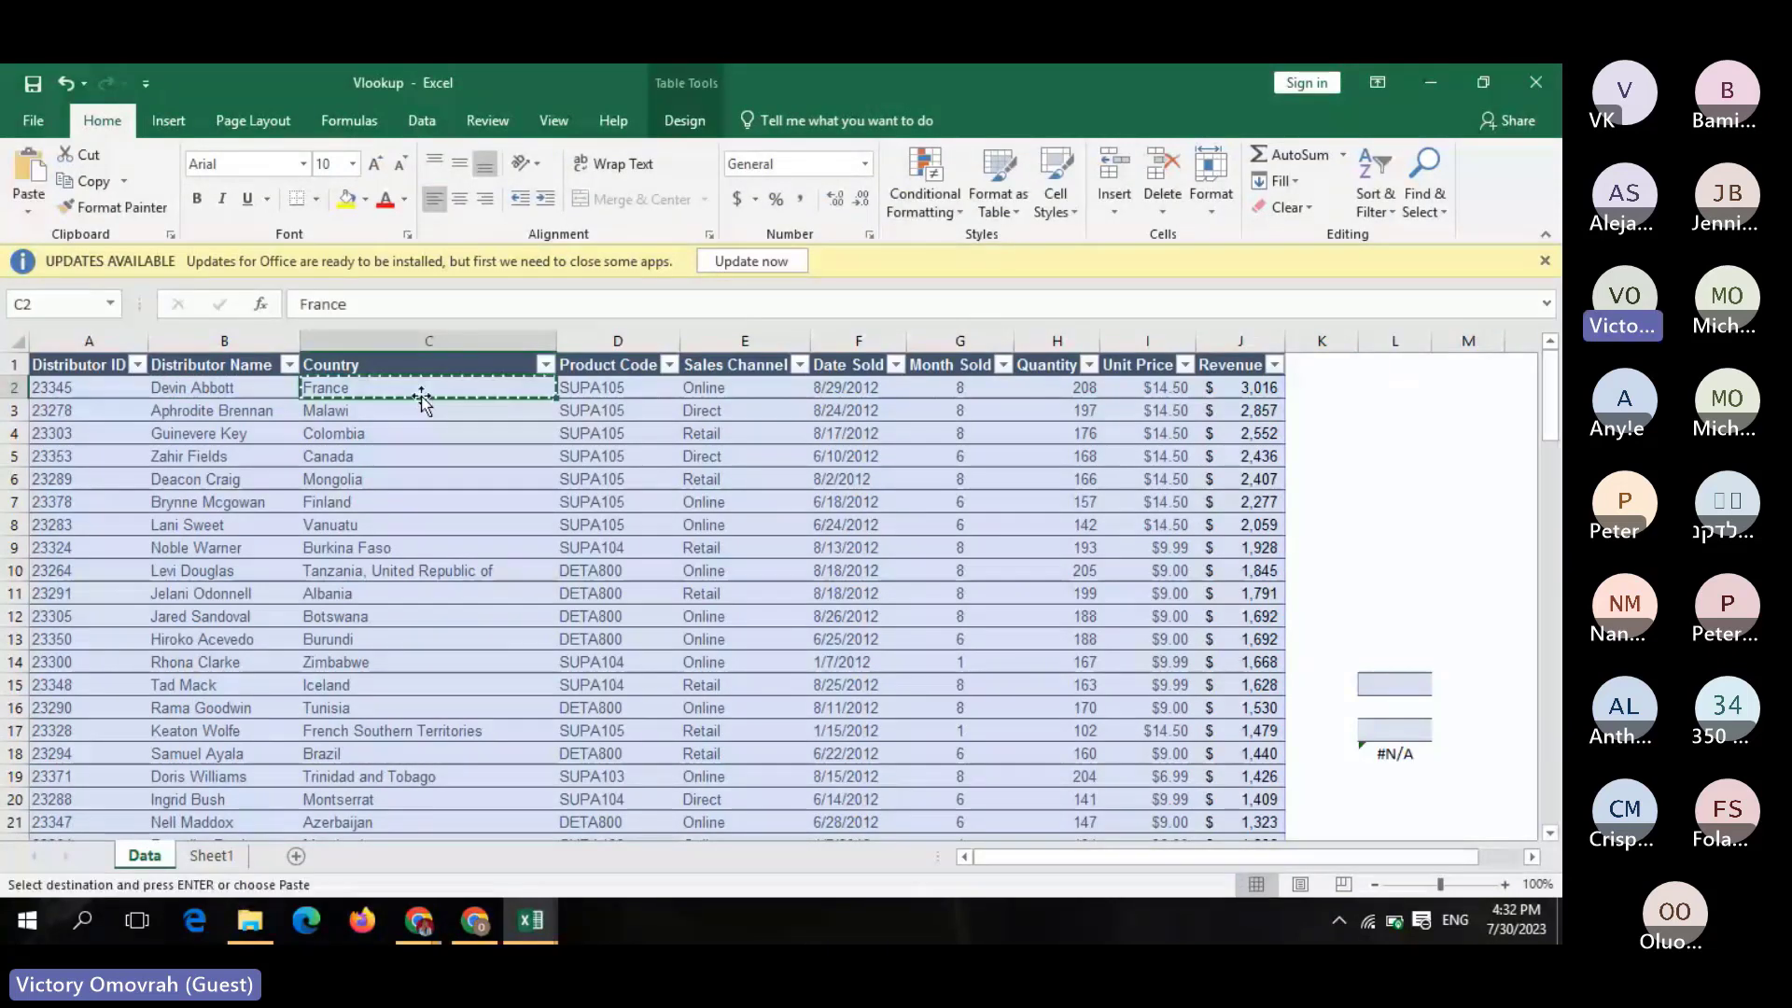
click(1401, 735)
key(ctrl+v)
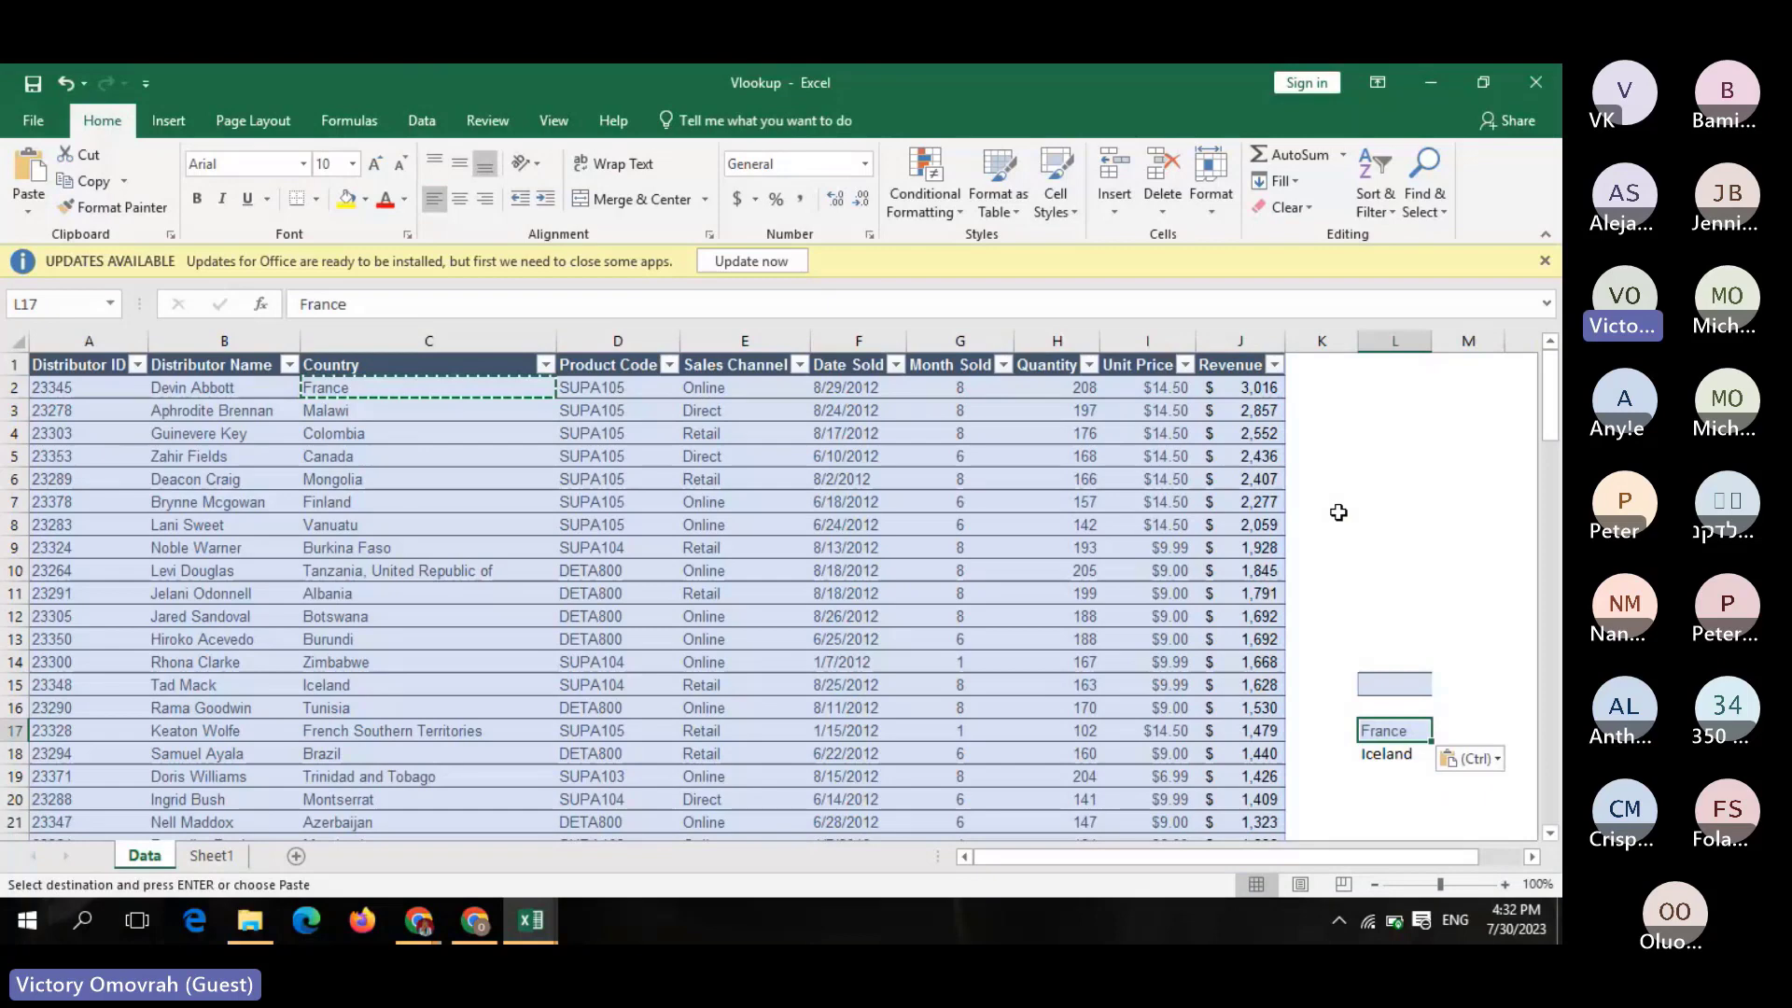
key(BackSpace)
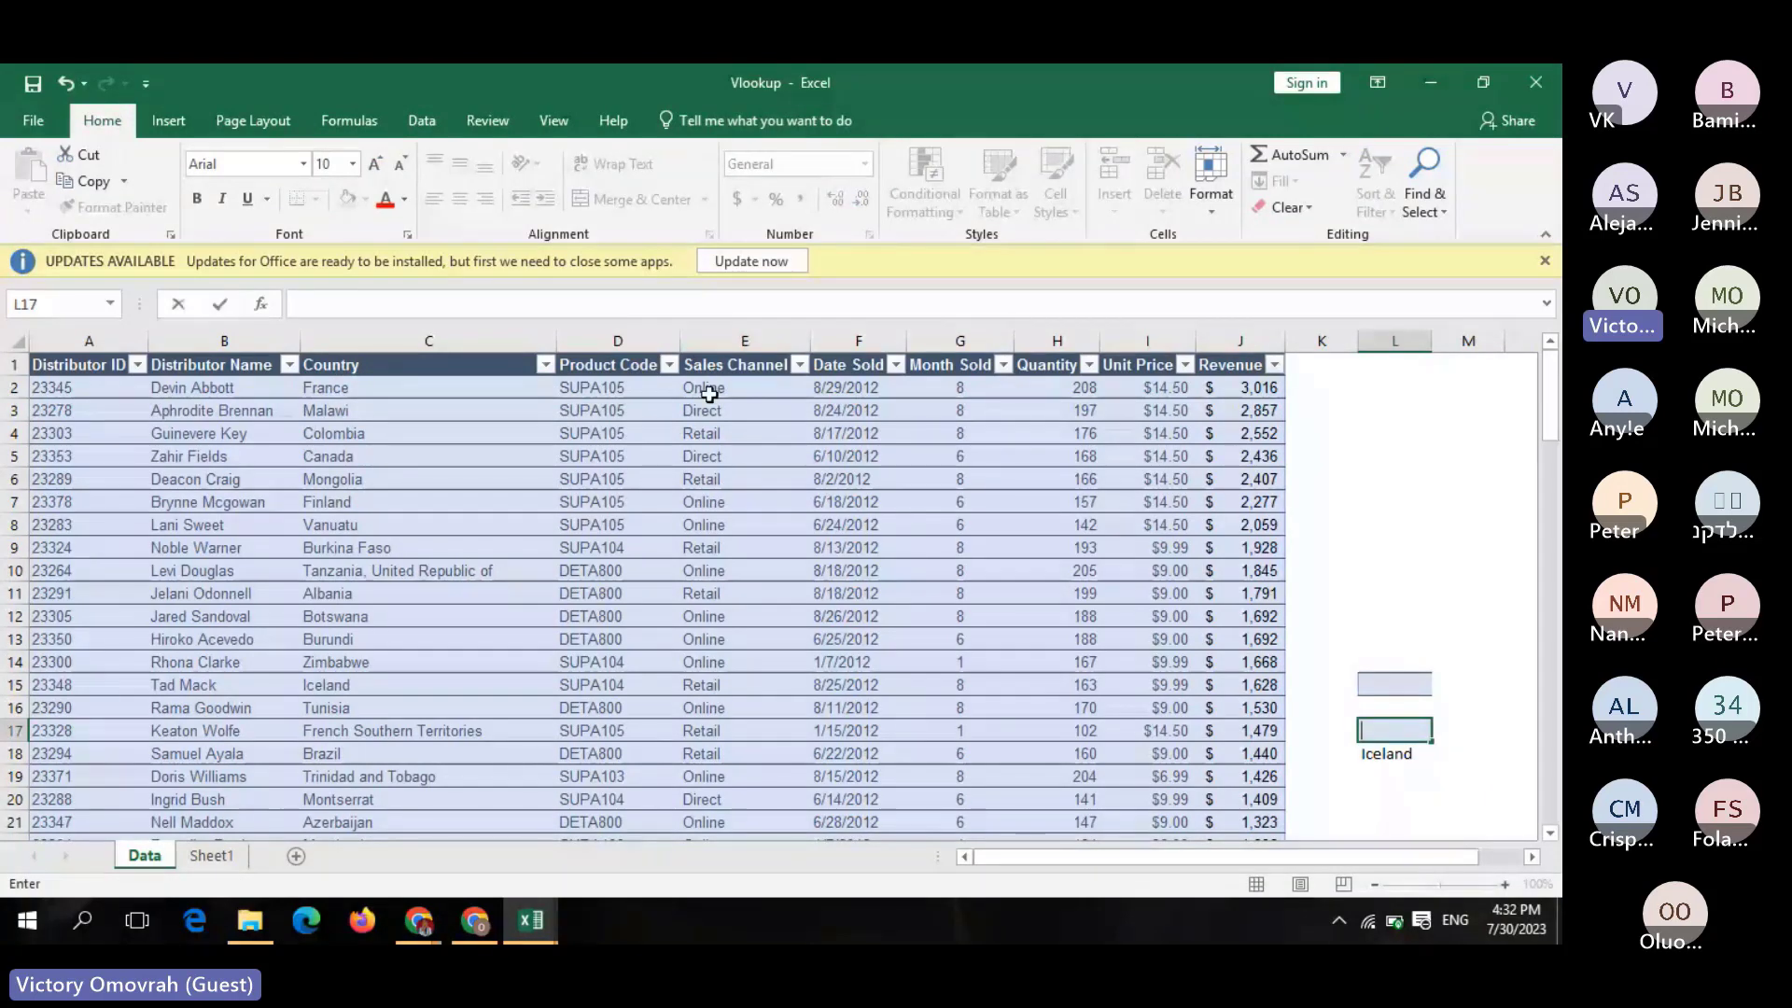
click(1012, 387)
key(ctrl+c)
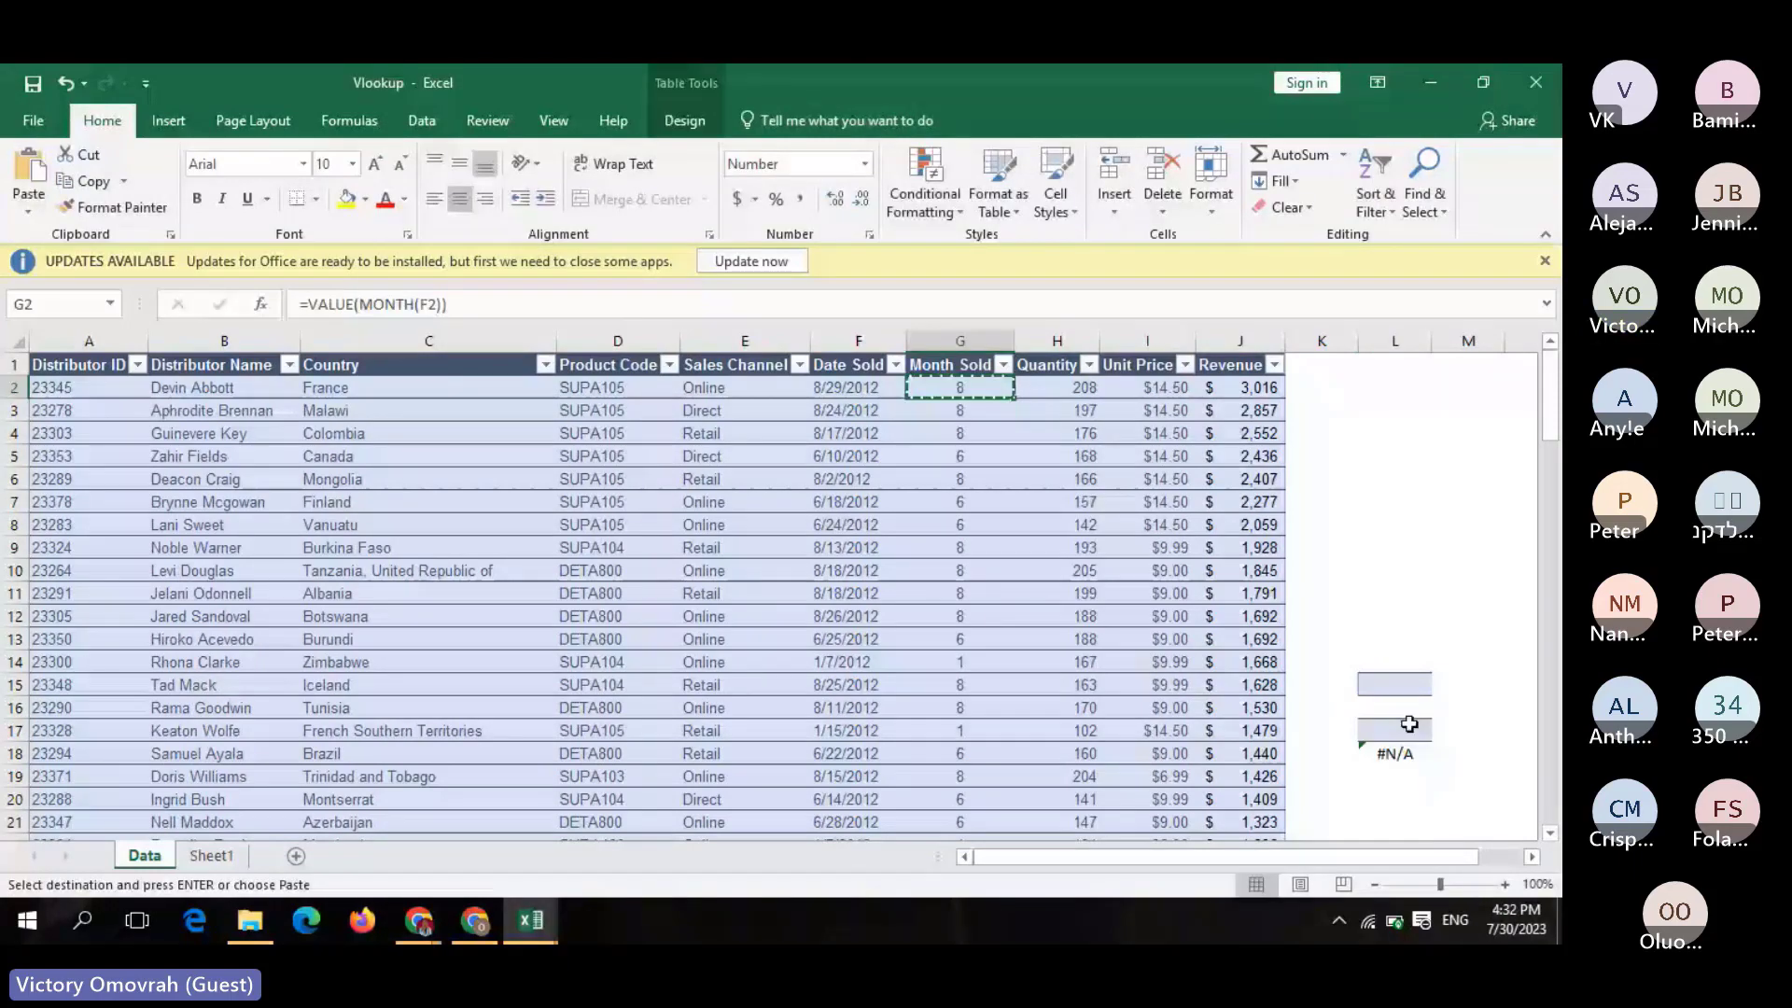
click(1410, 728)
key(ctrl+v)
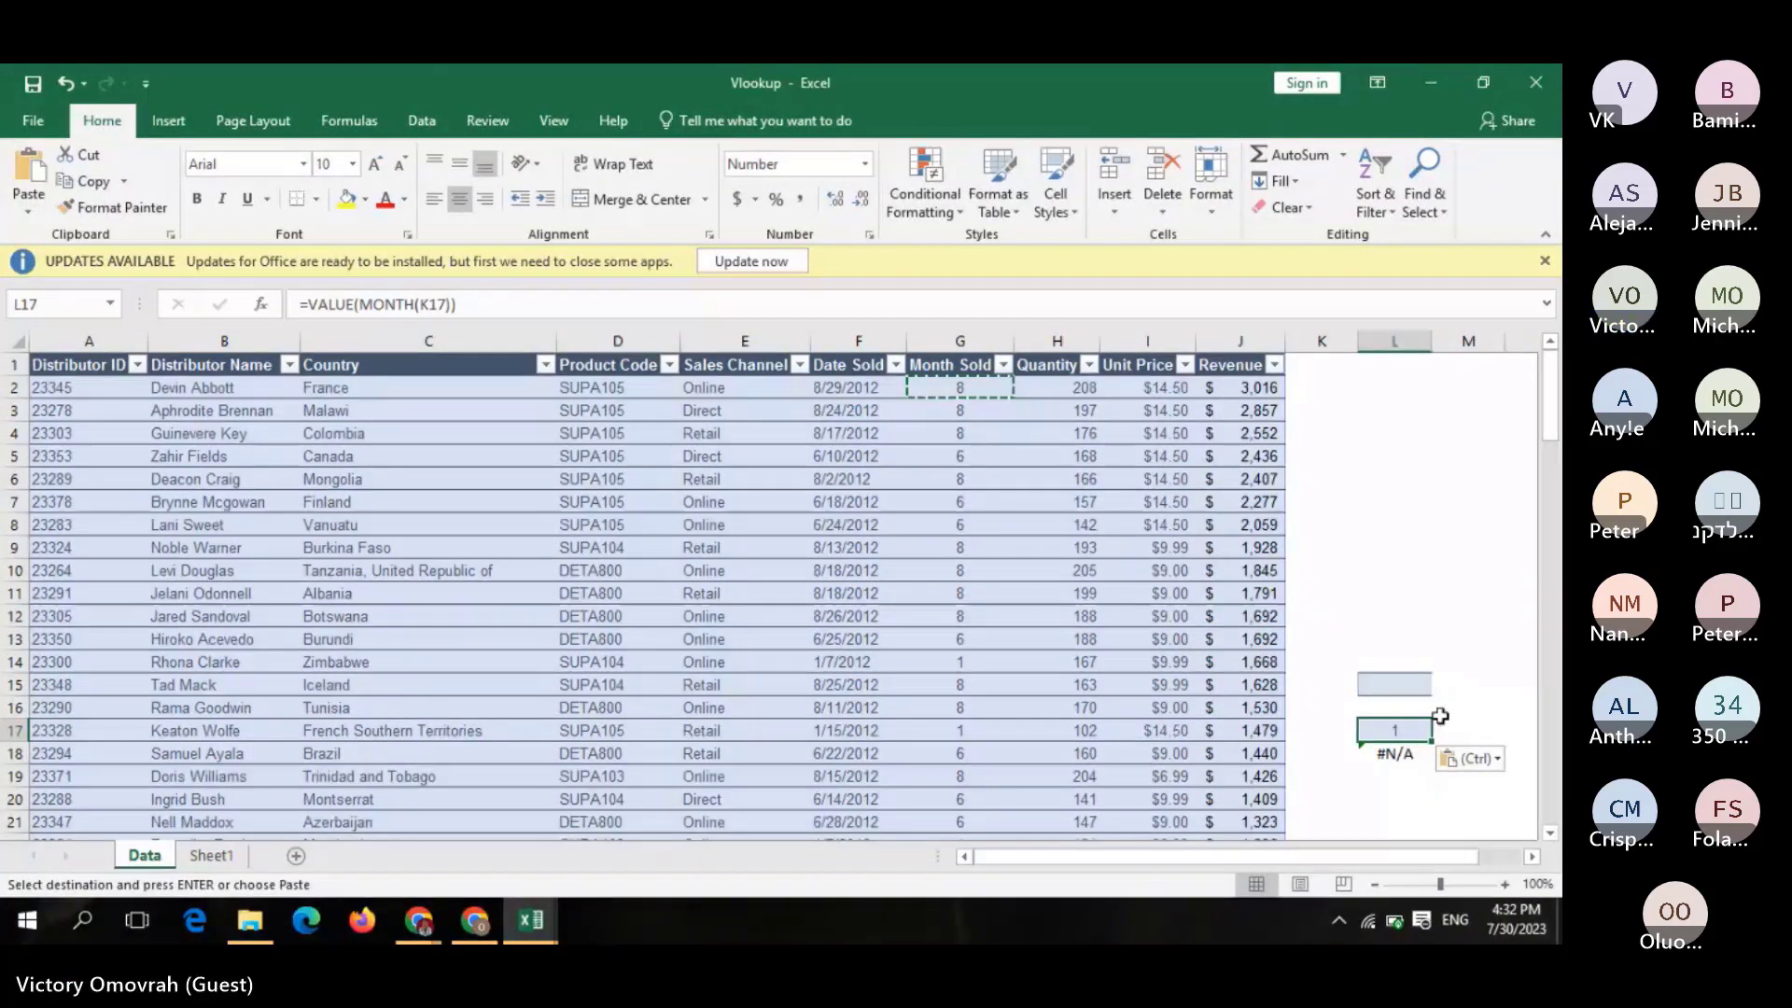
key(ctrl+z)
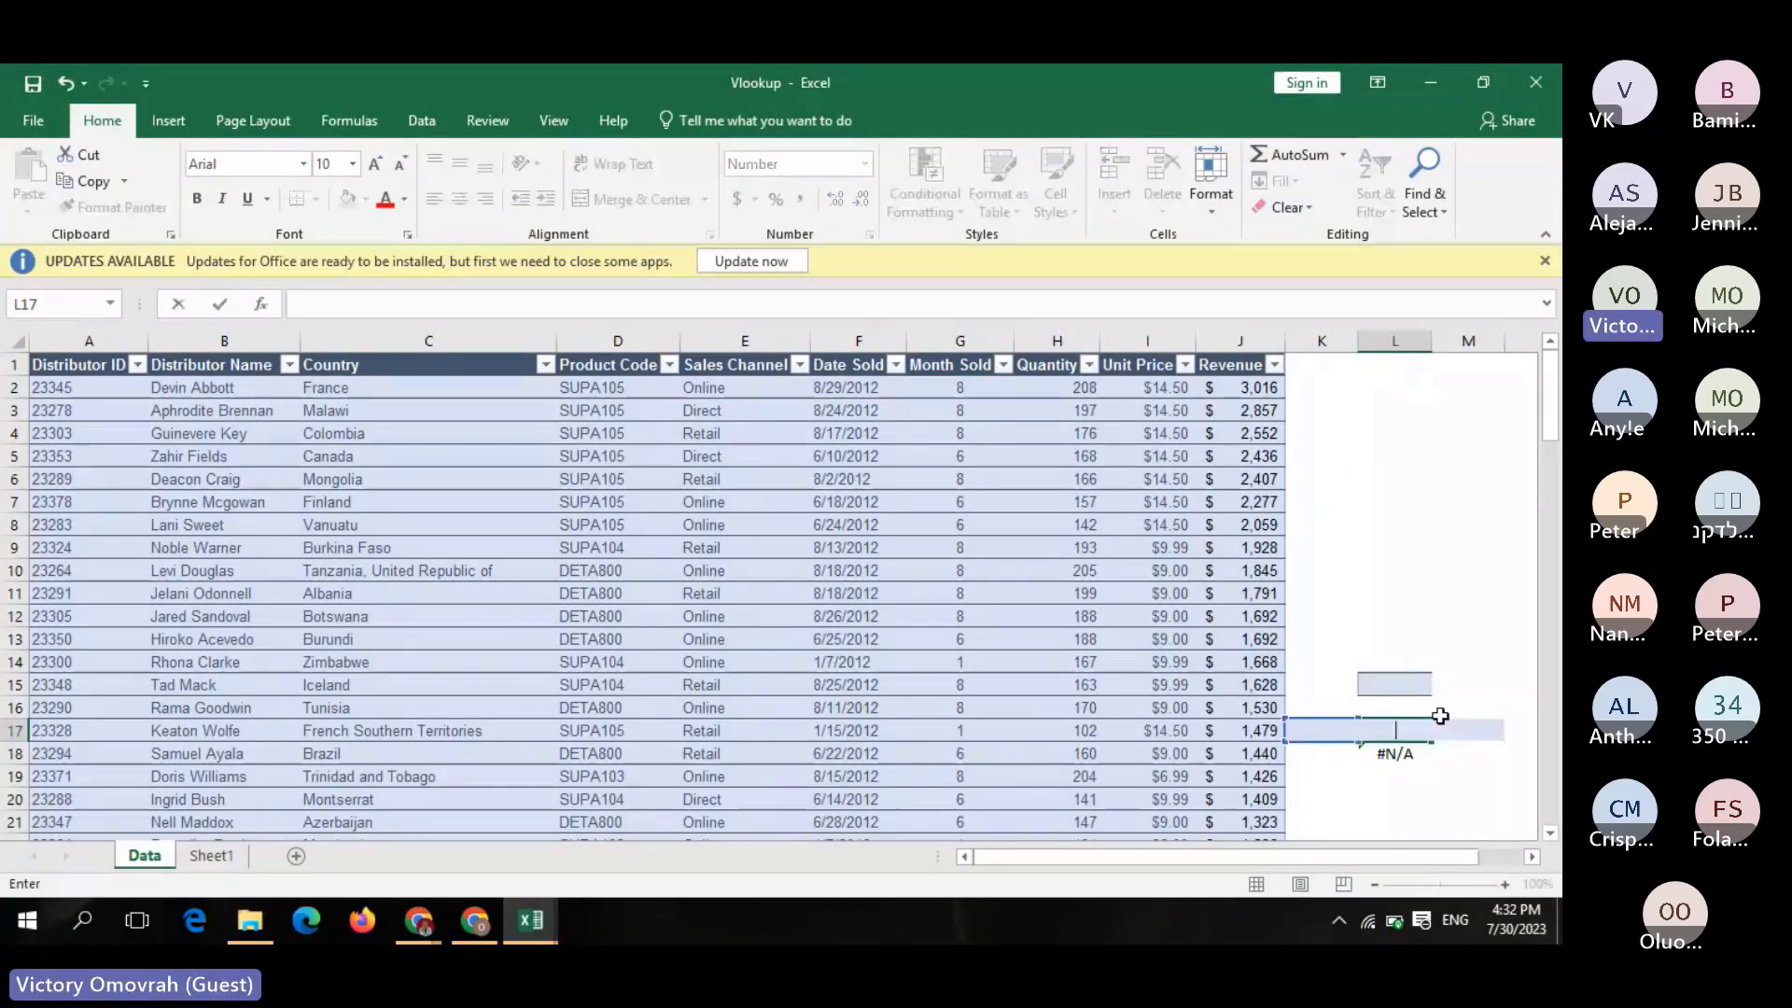
Test Quantity 208 from H2 in L17, clear it, and return to the HLOOKUP slide
click(1091, 385)
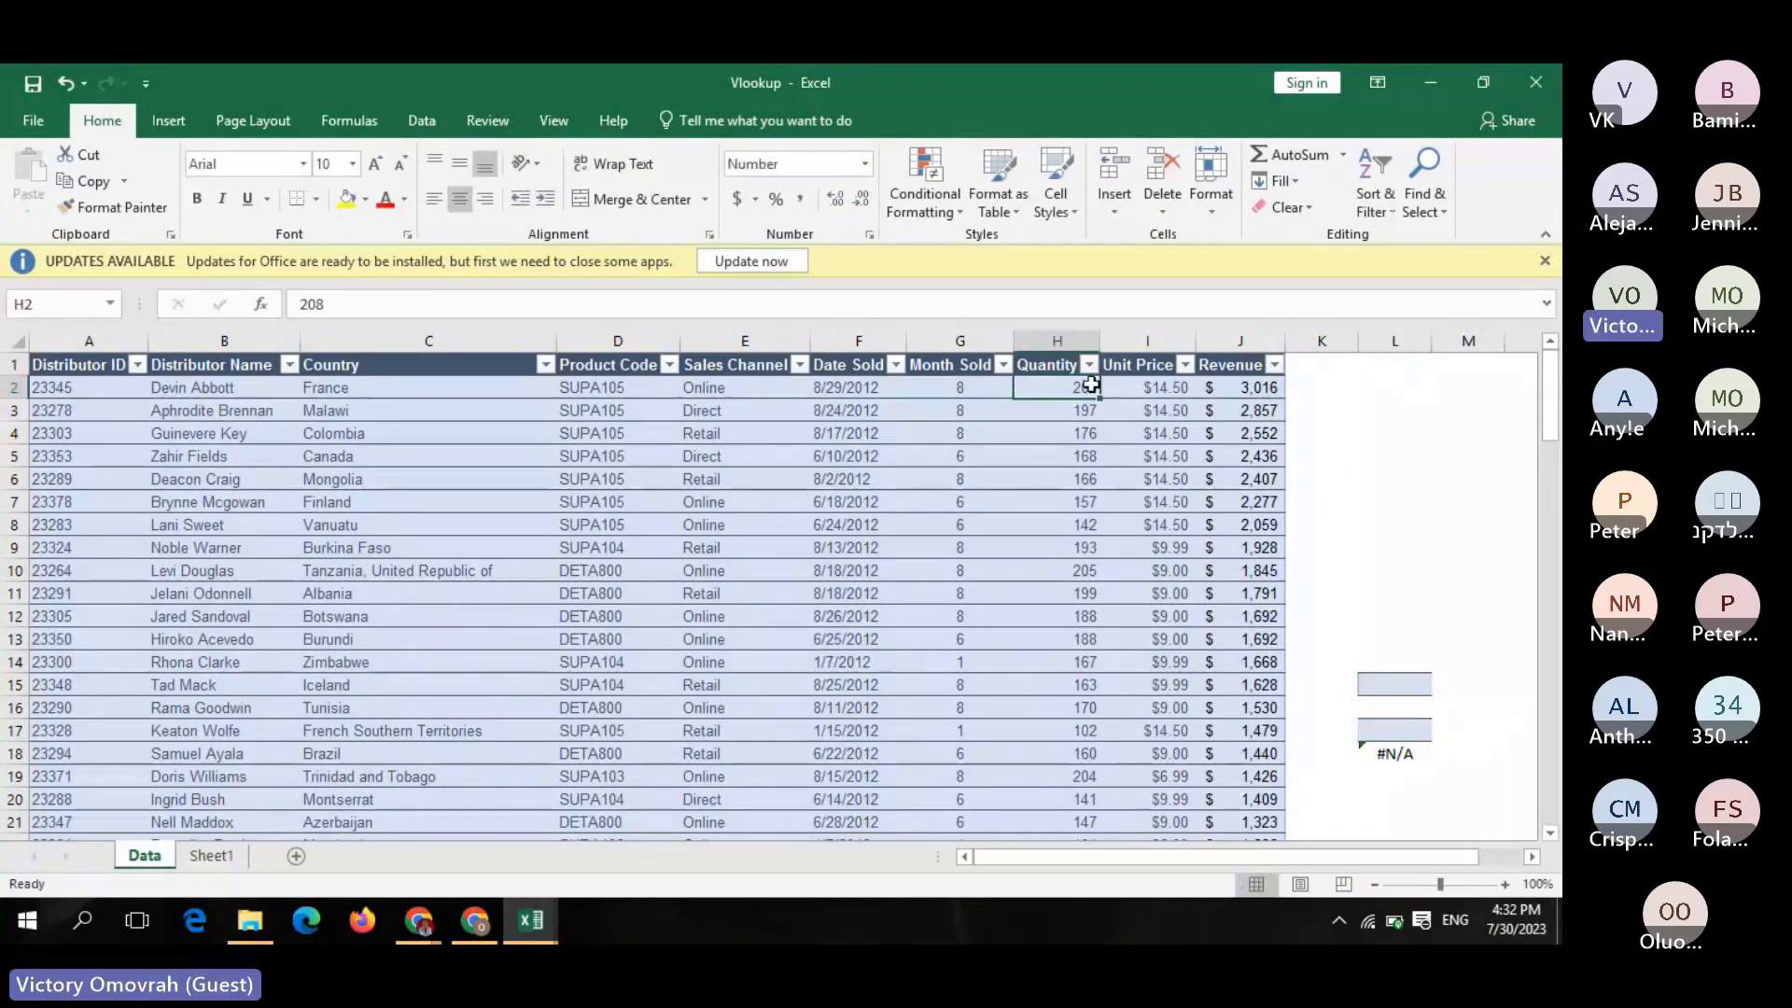
key(ctrl+c)
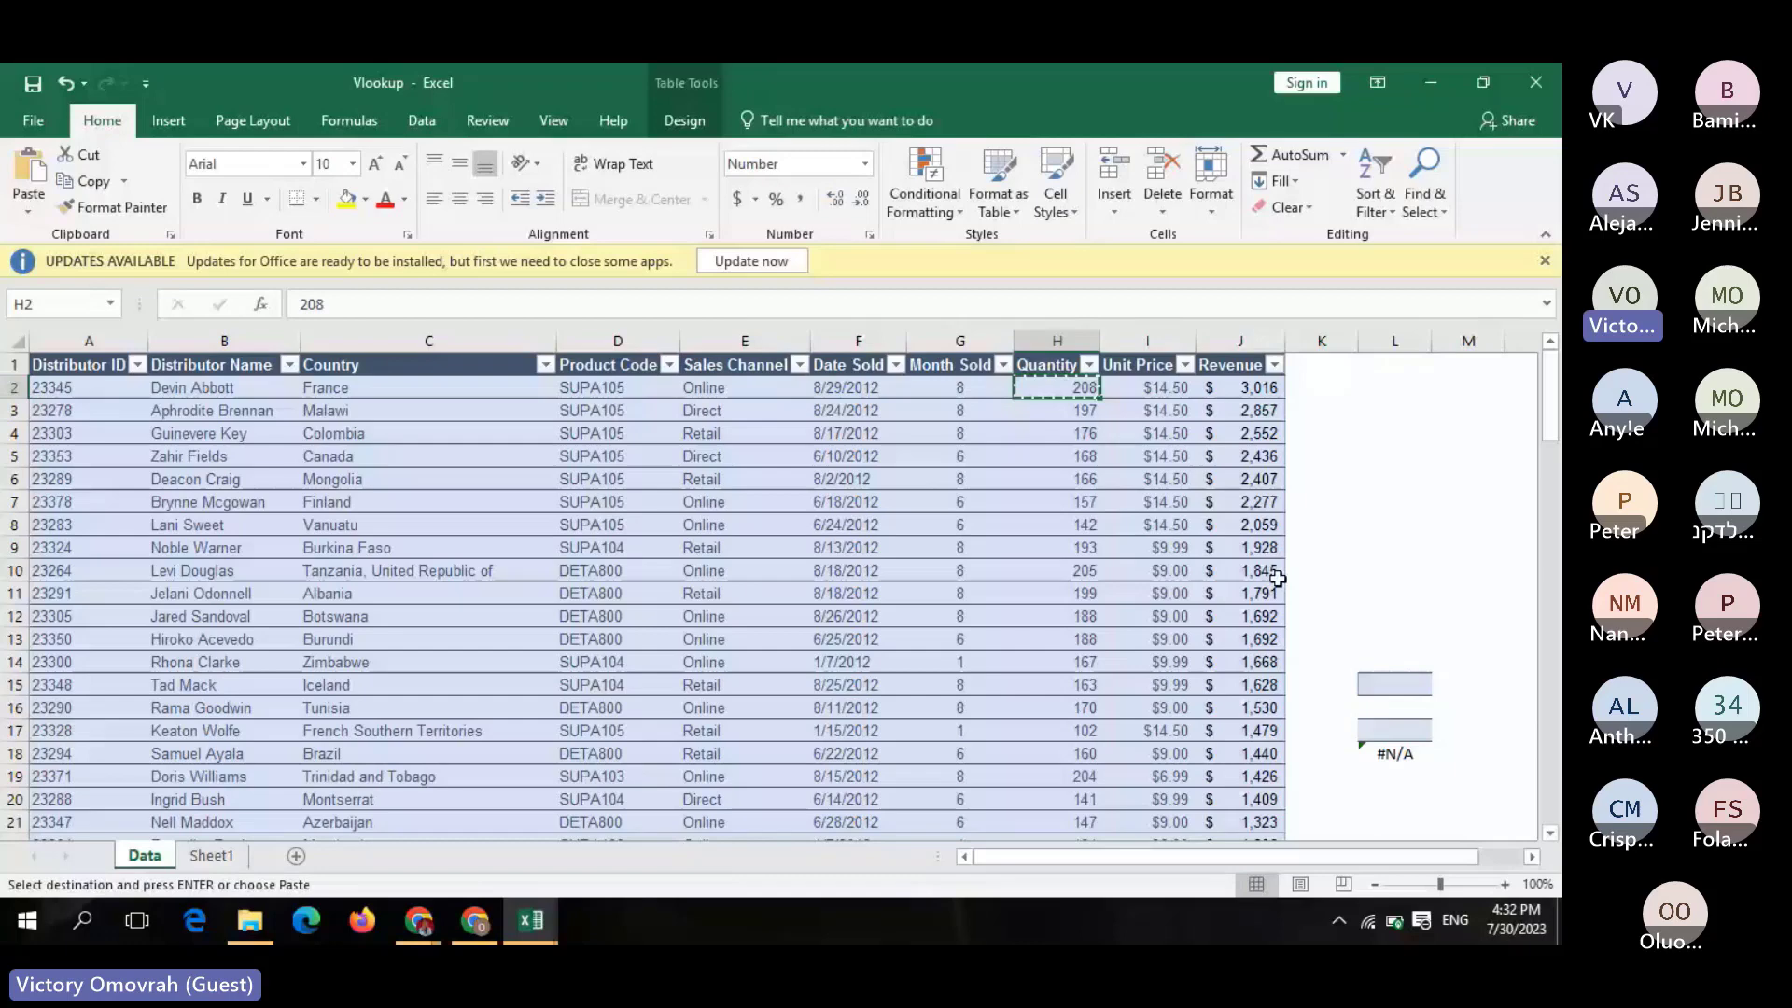
click(1390, 733)
key(ctrl+v)
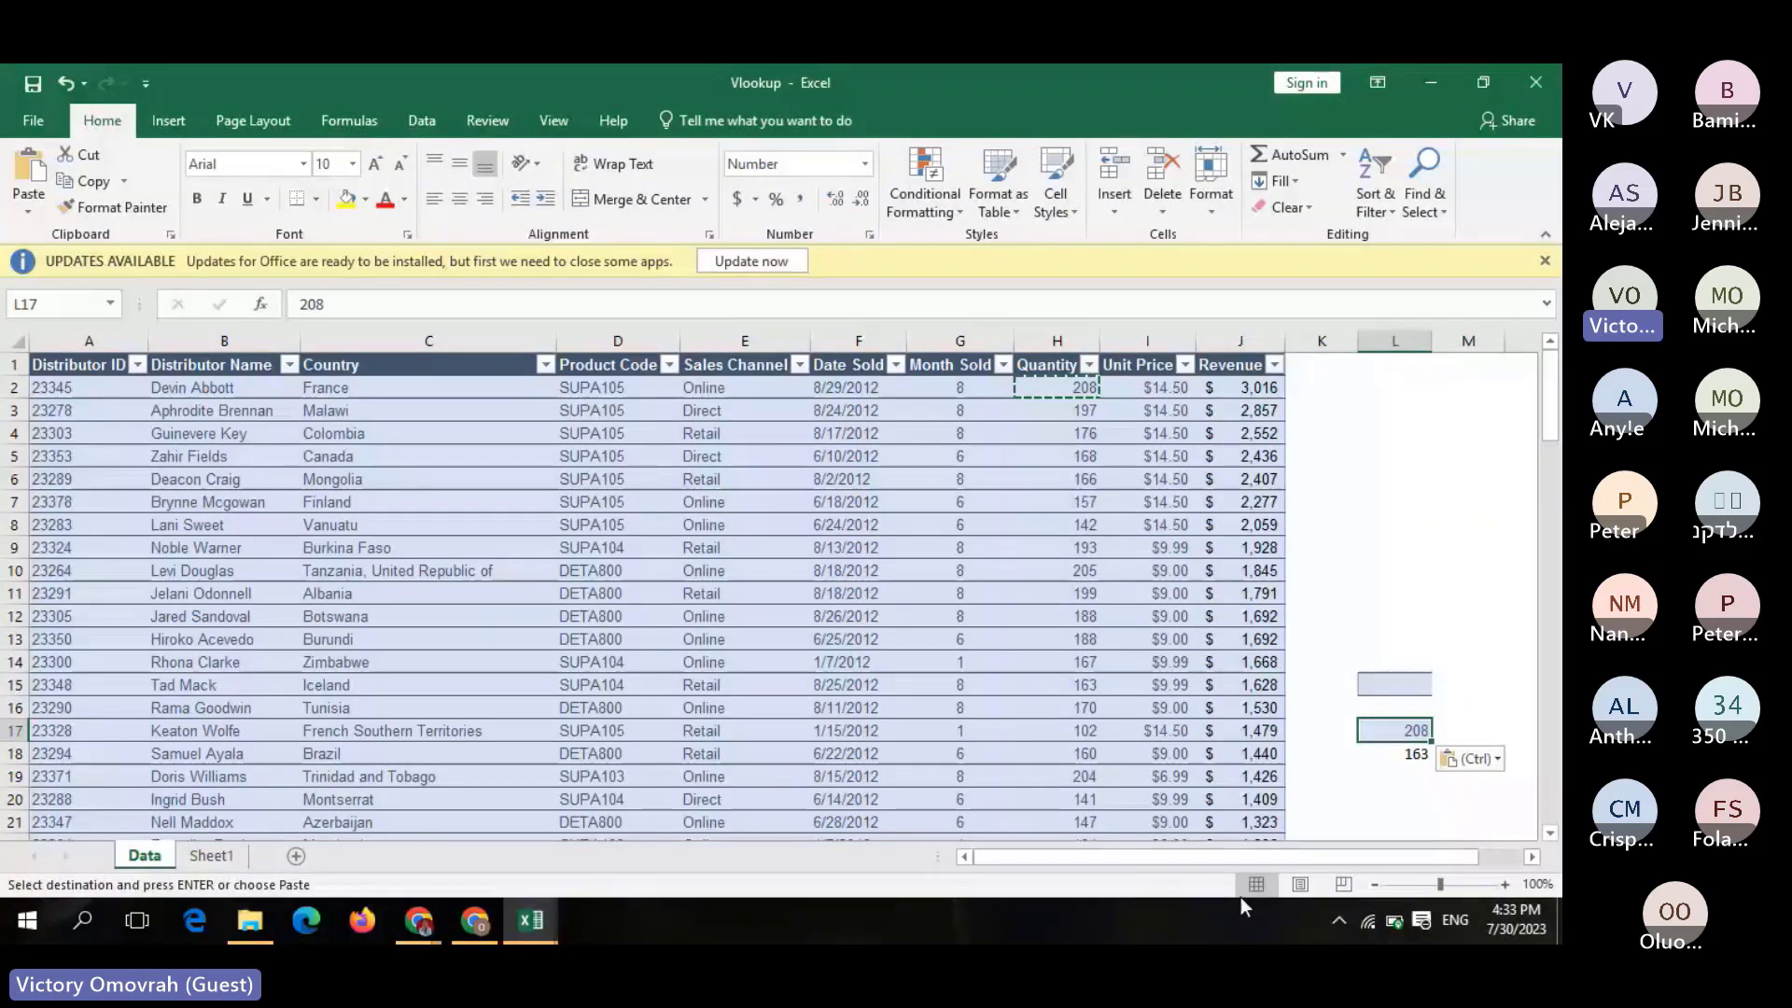
key(BackSpace)
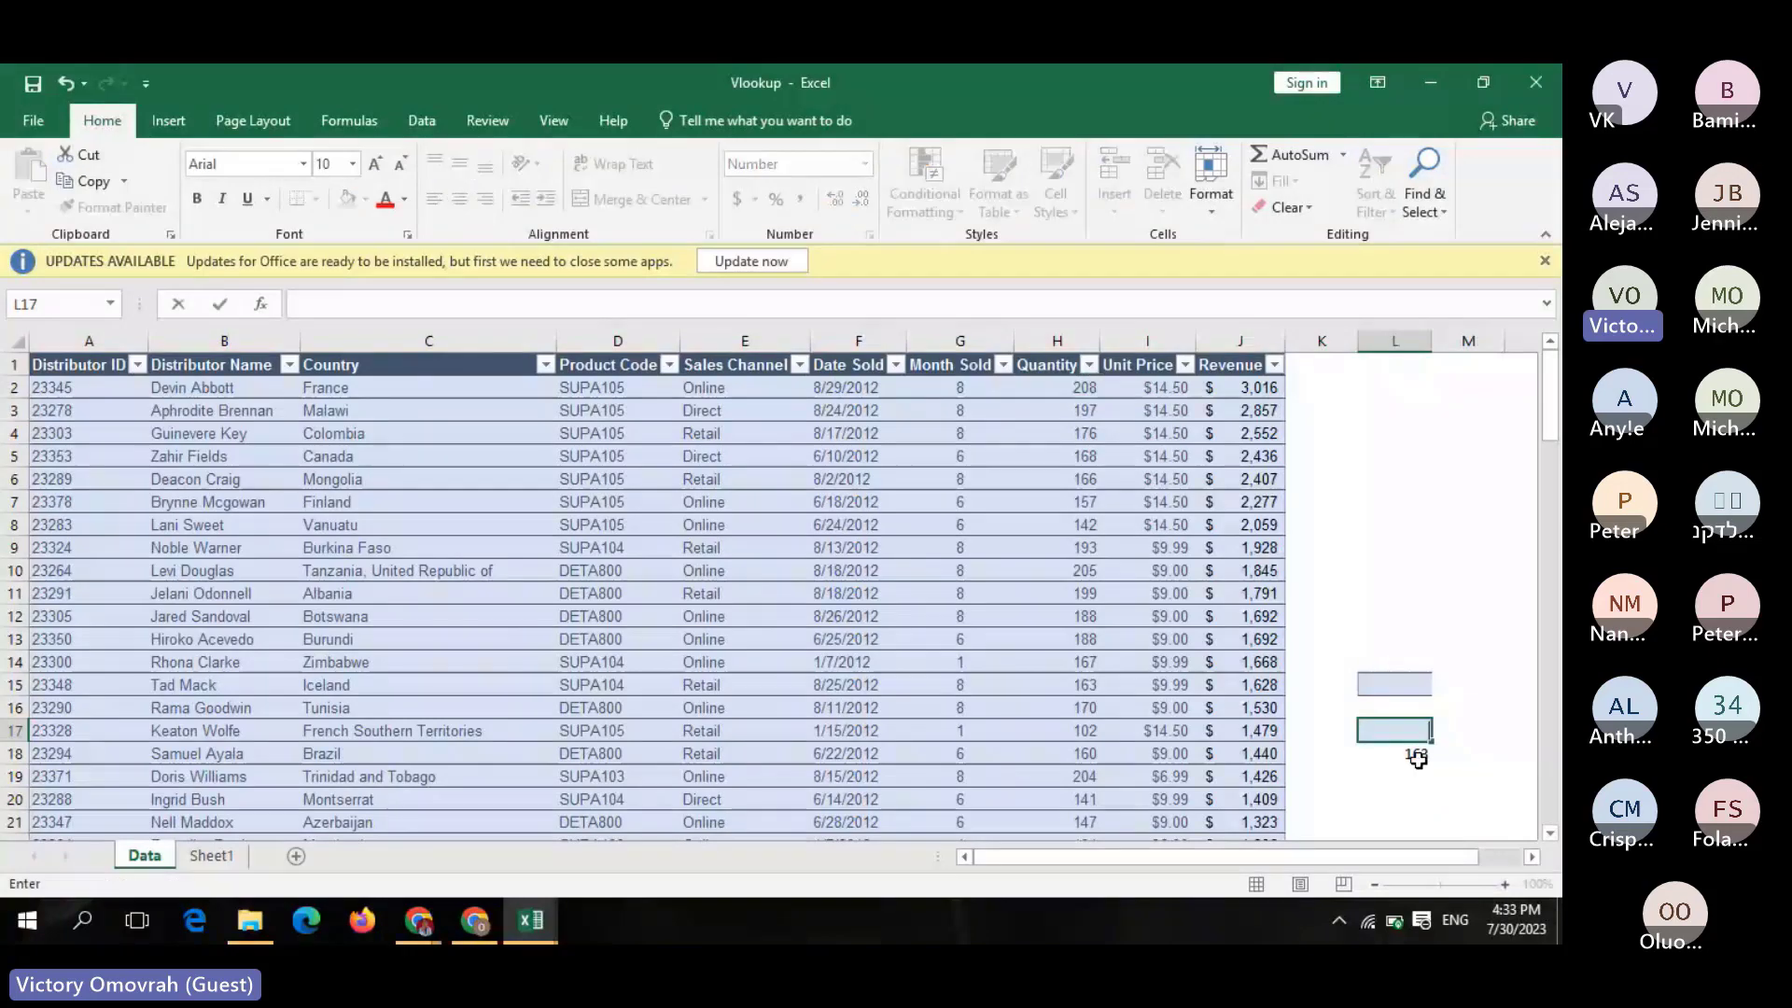
click(475, 921)
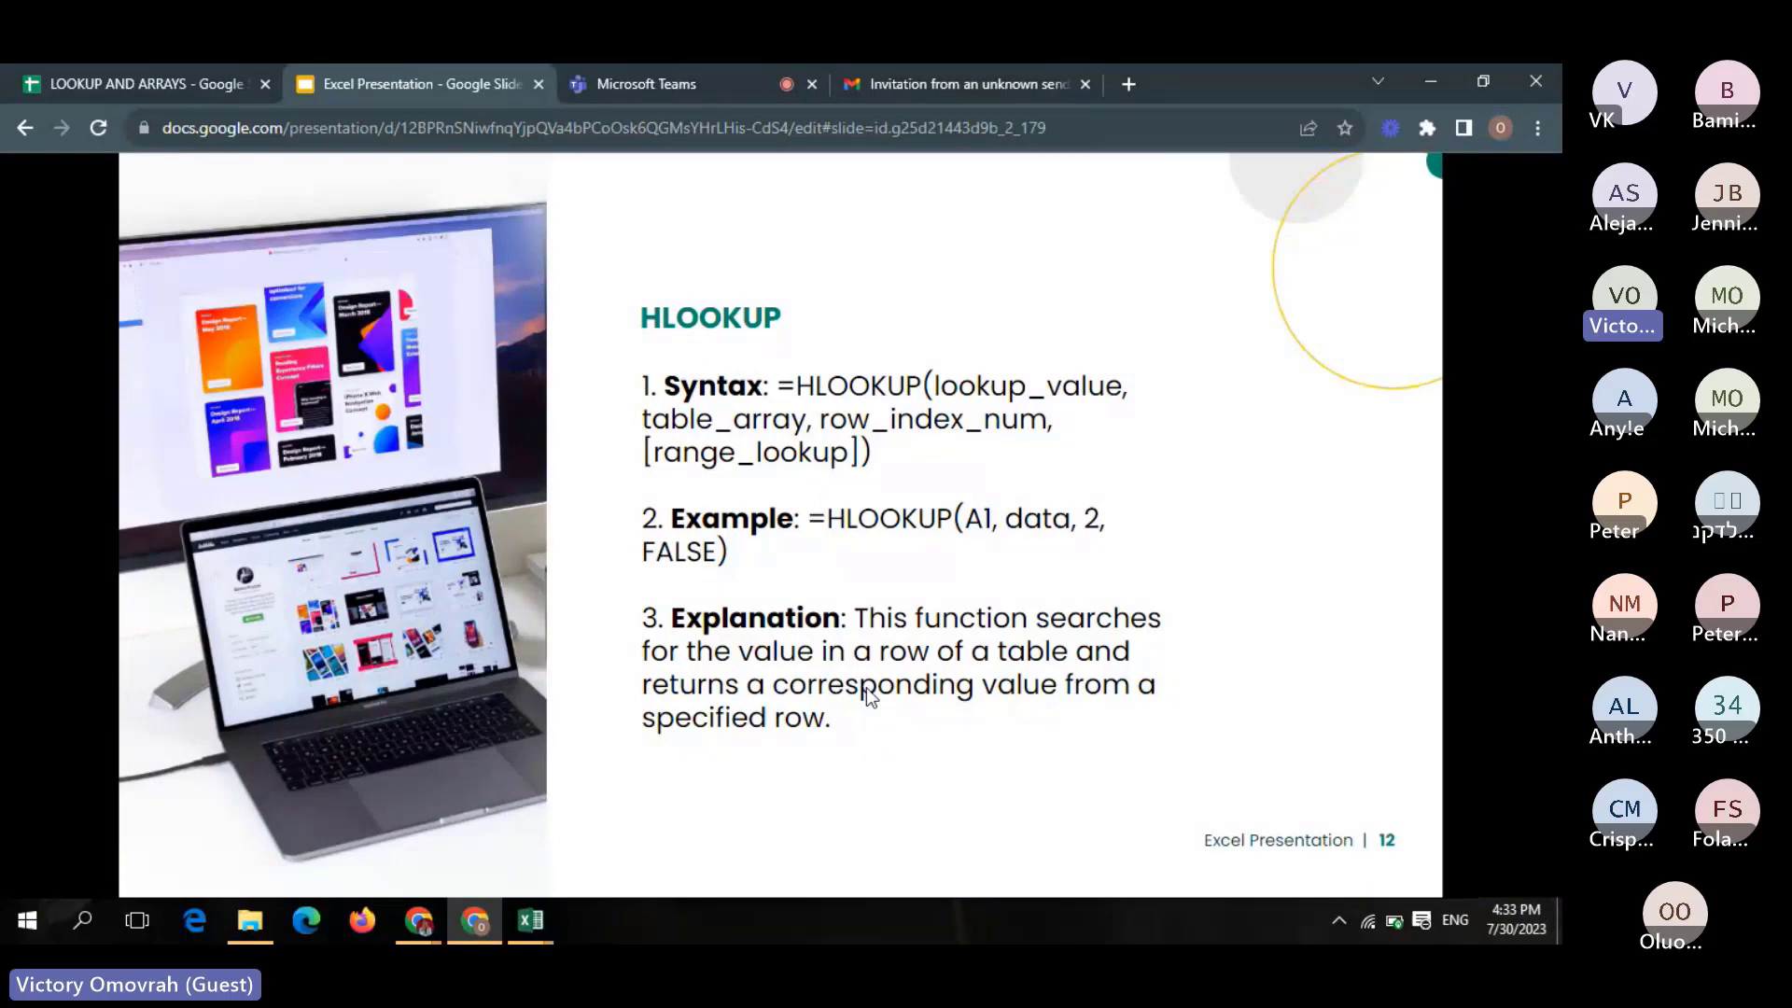
Advance the presentation to slide 13, XLOOKUP
key(Right)
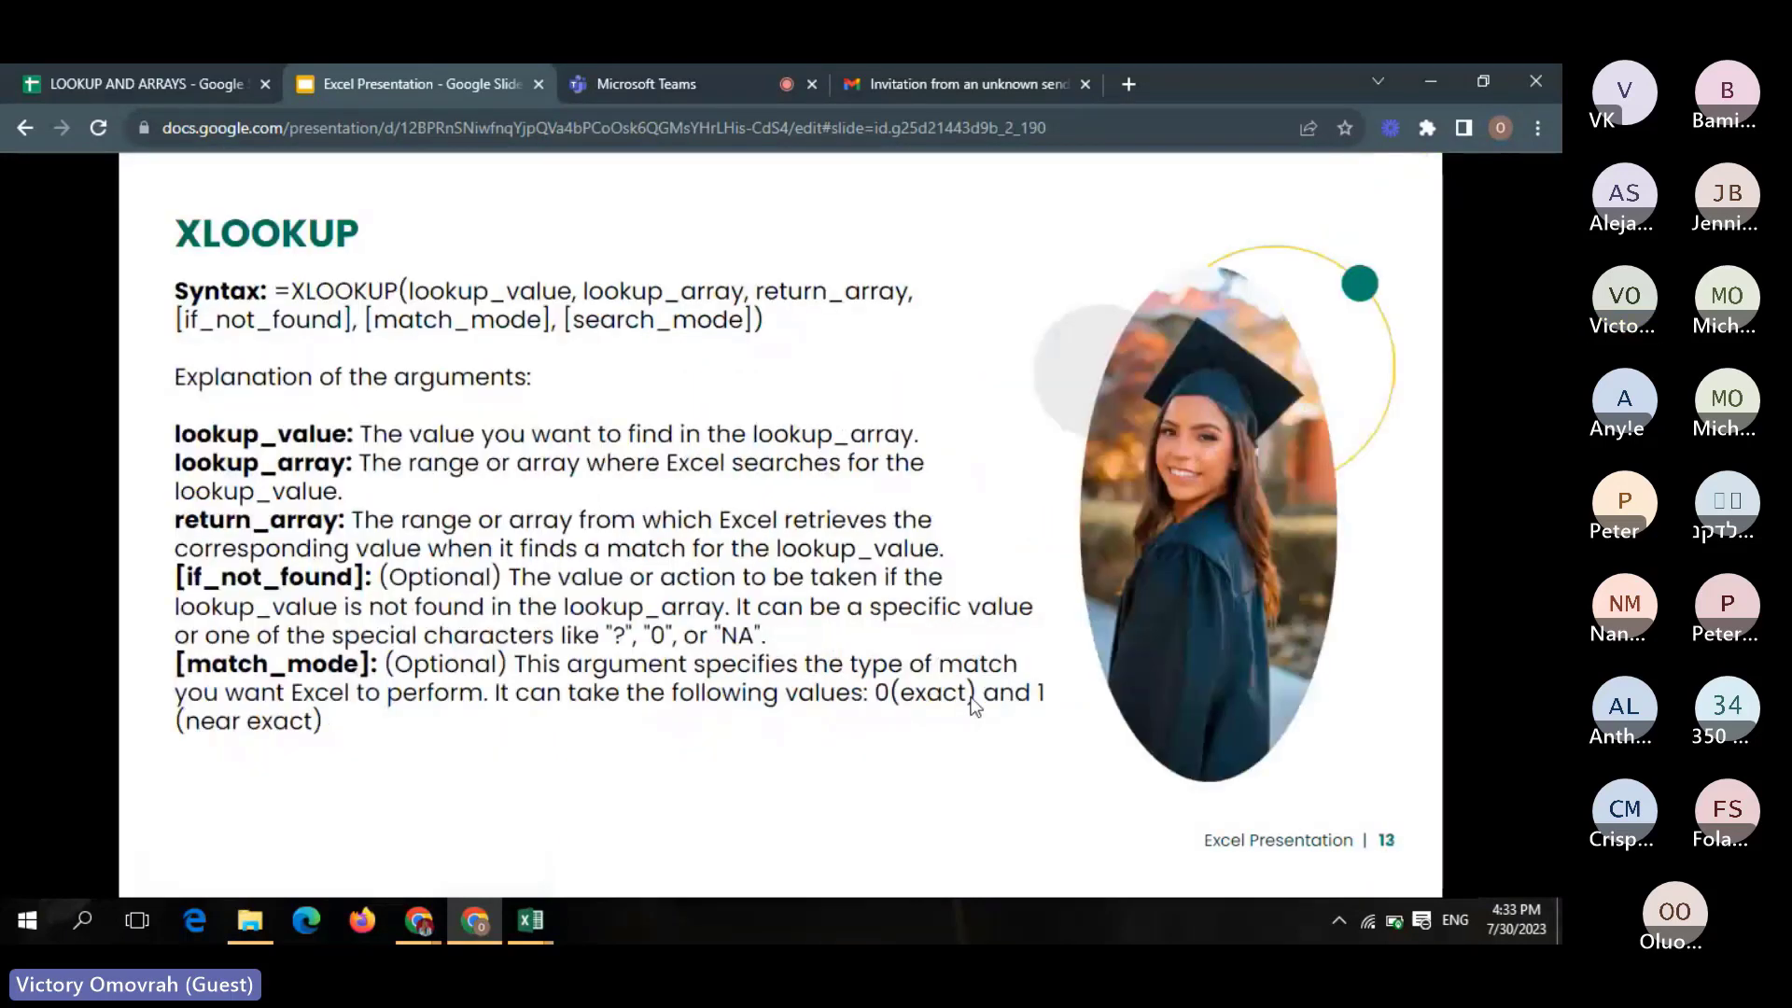
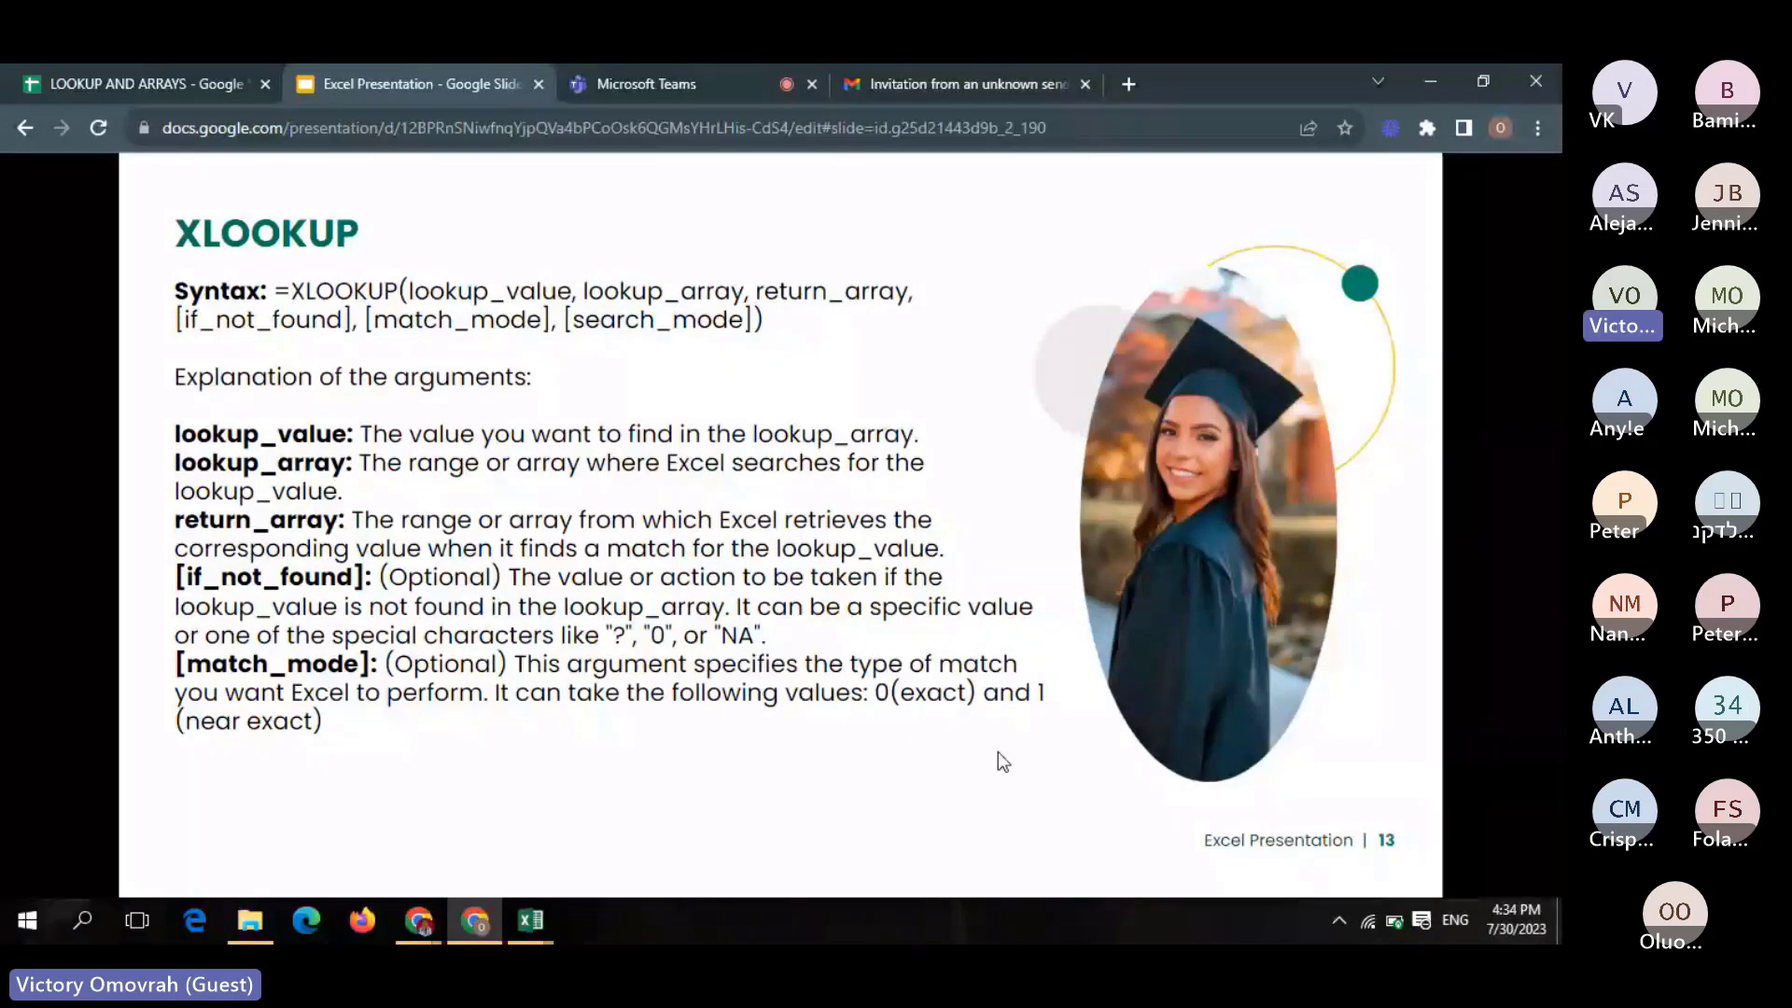
Switch from the XLOOKUP syntax slide to the LOOKUP AND ARRAYS spreadsheet
click(92, 67)
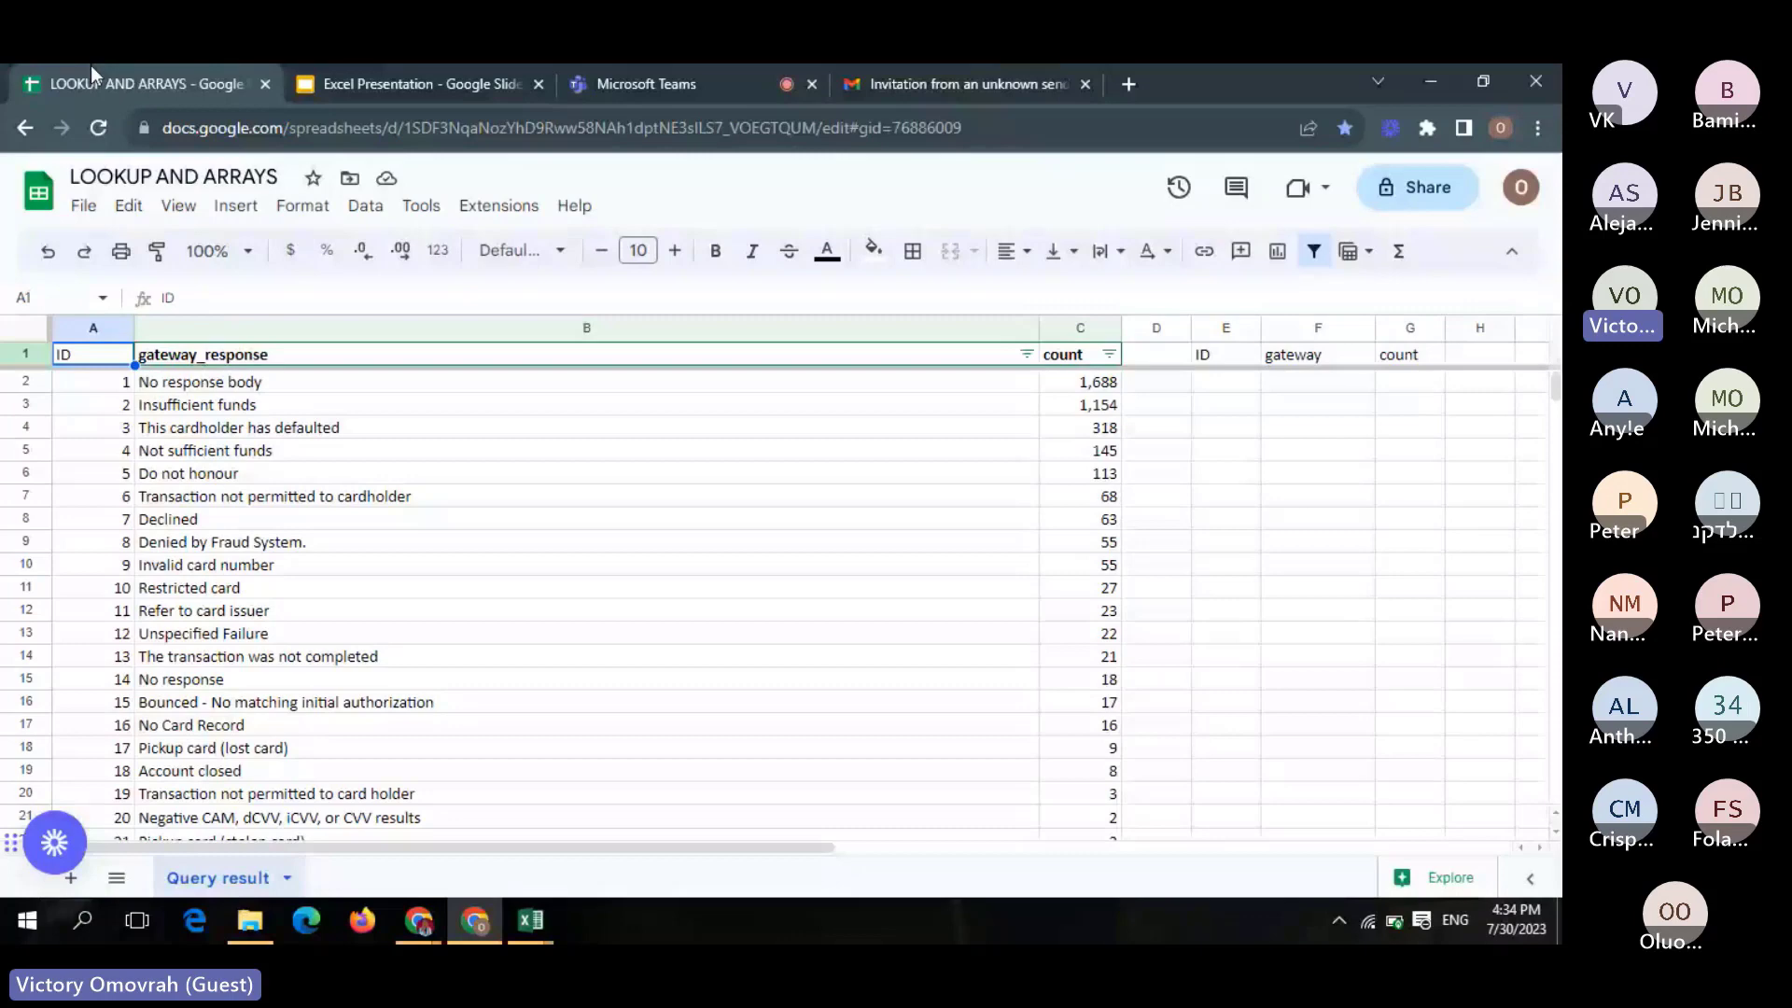
Enter the lookup ID 9 in cell E2 under the ID heading
click(1224, 390)
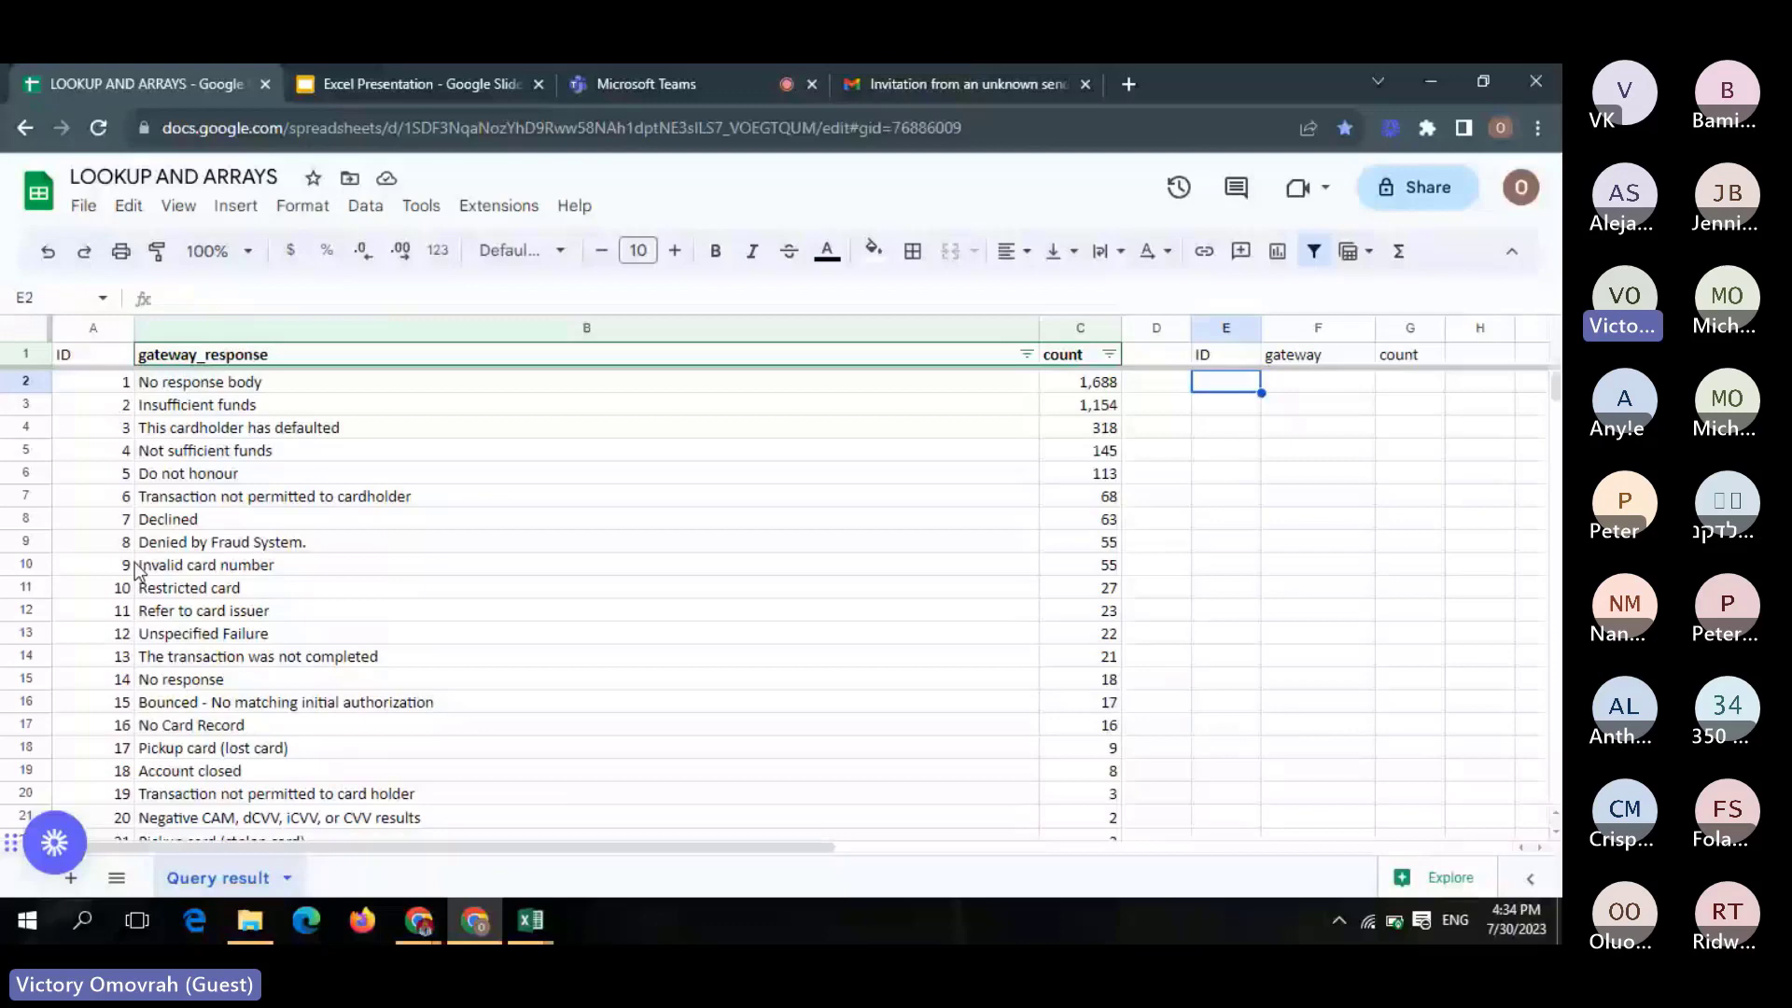
text(9)
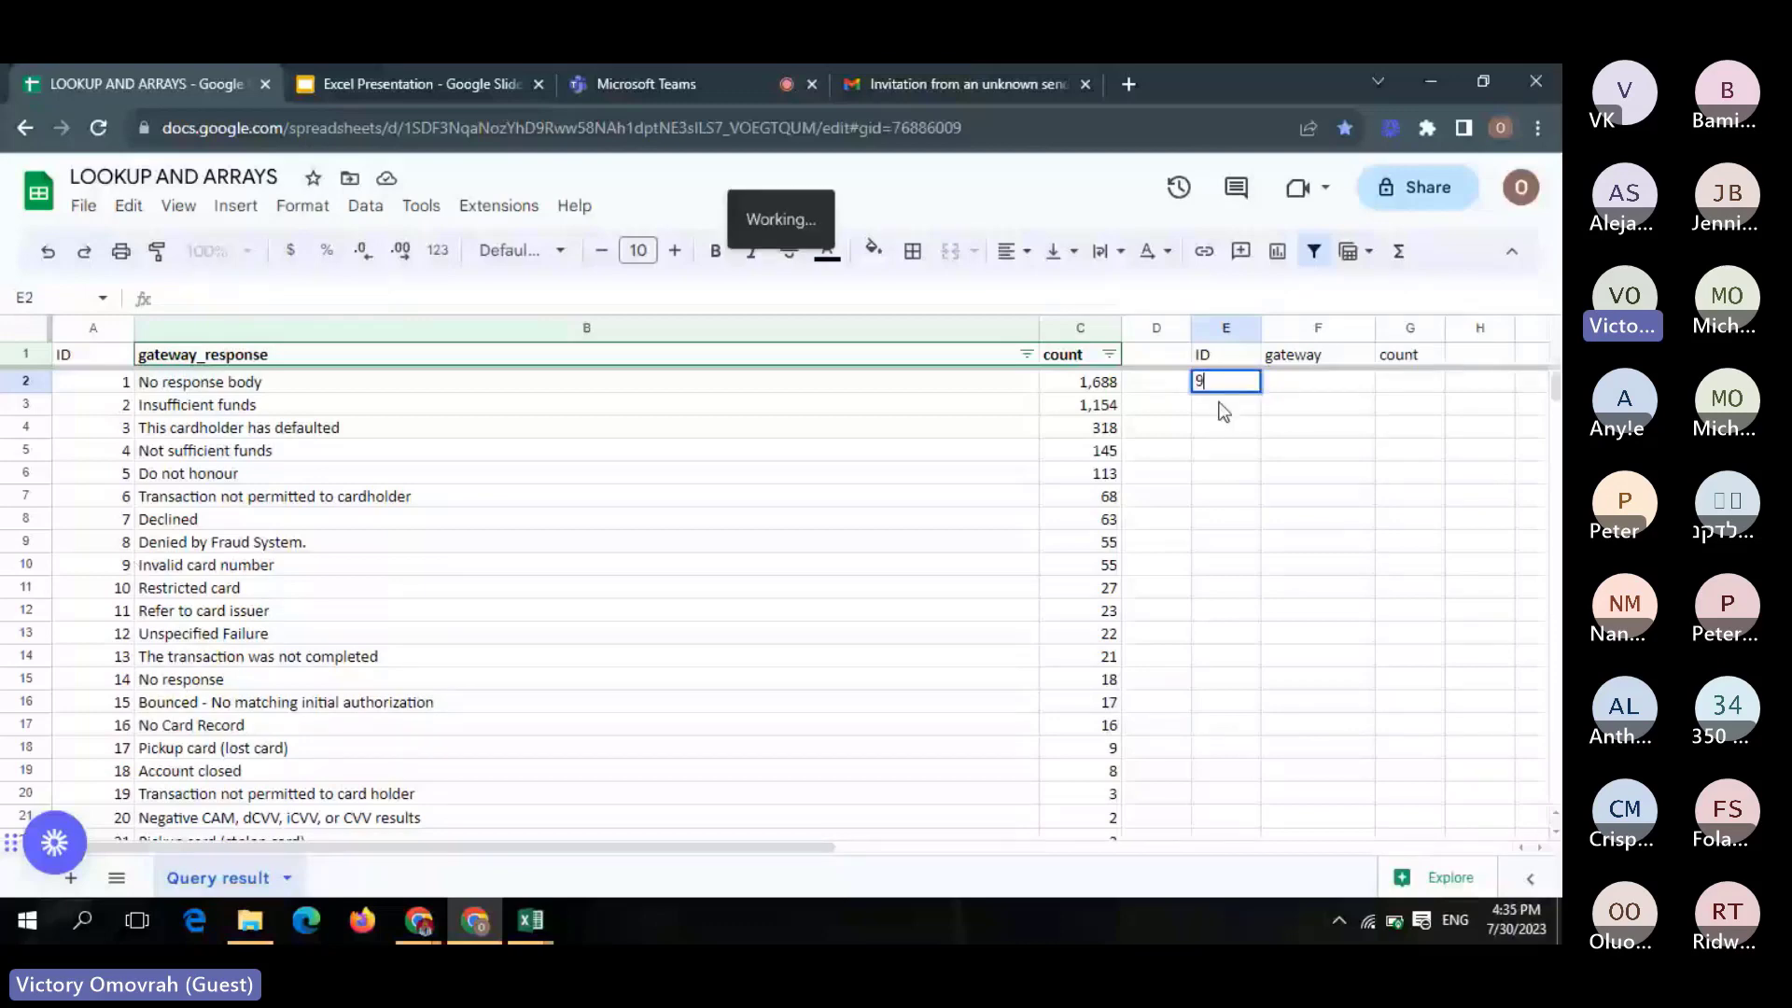
click(1321, 390)
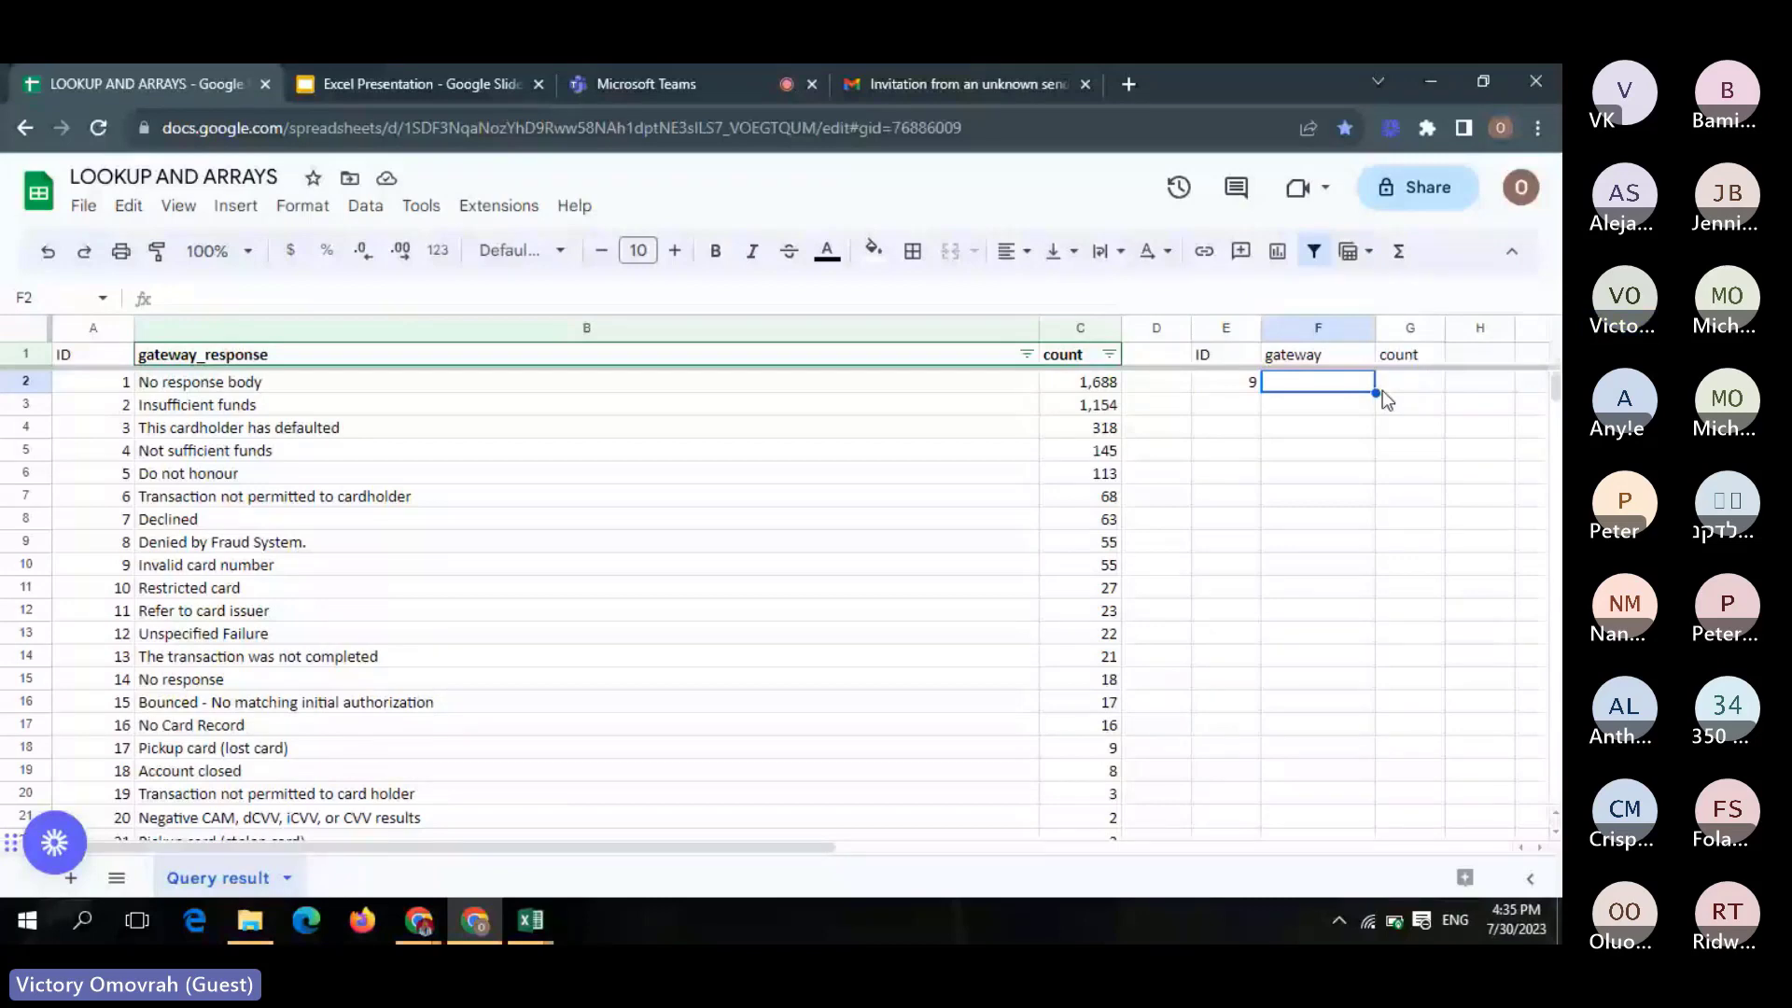
text(=xl)
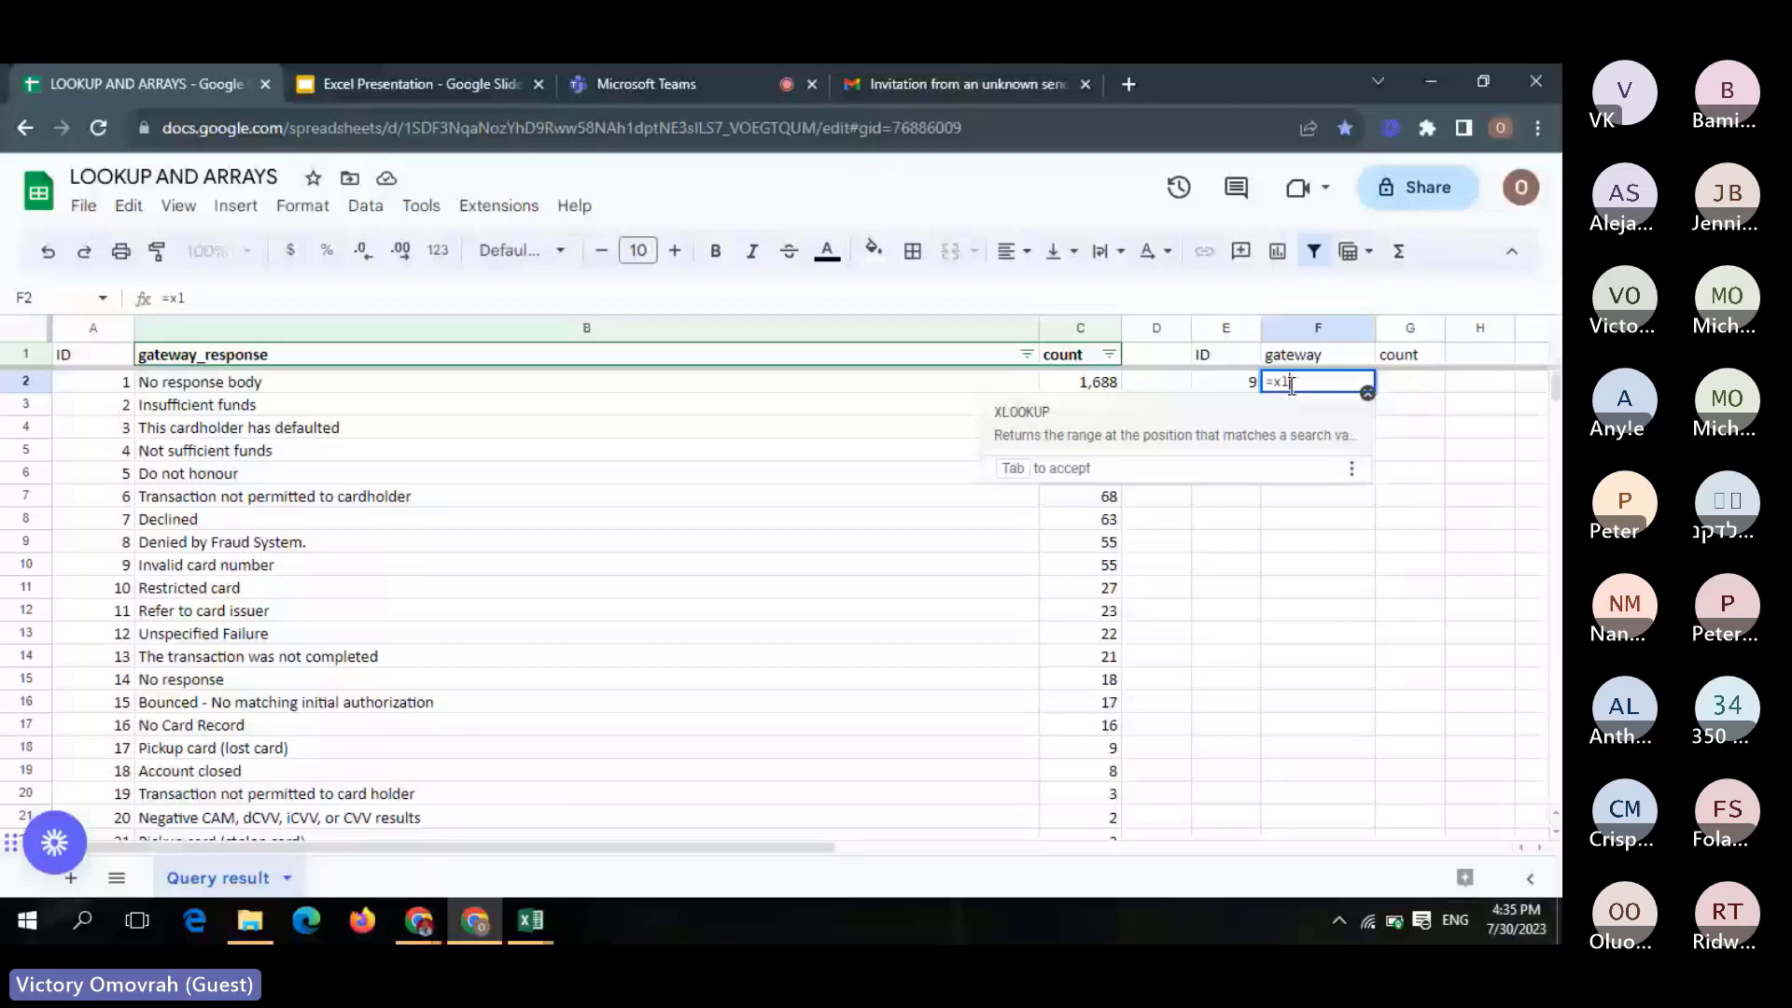
key(Tab)
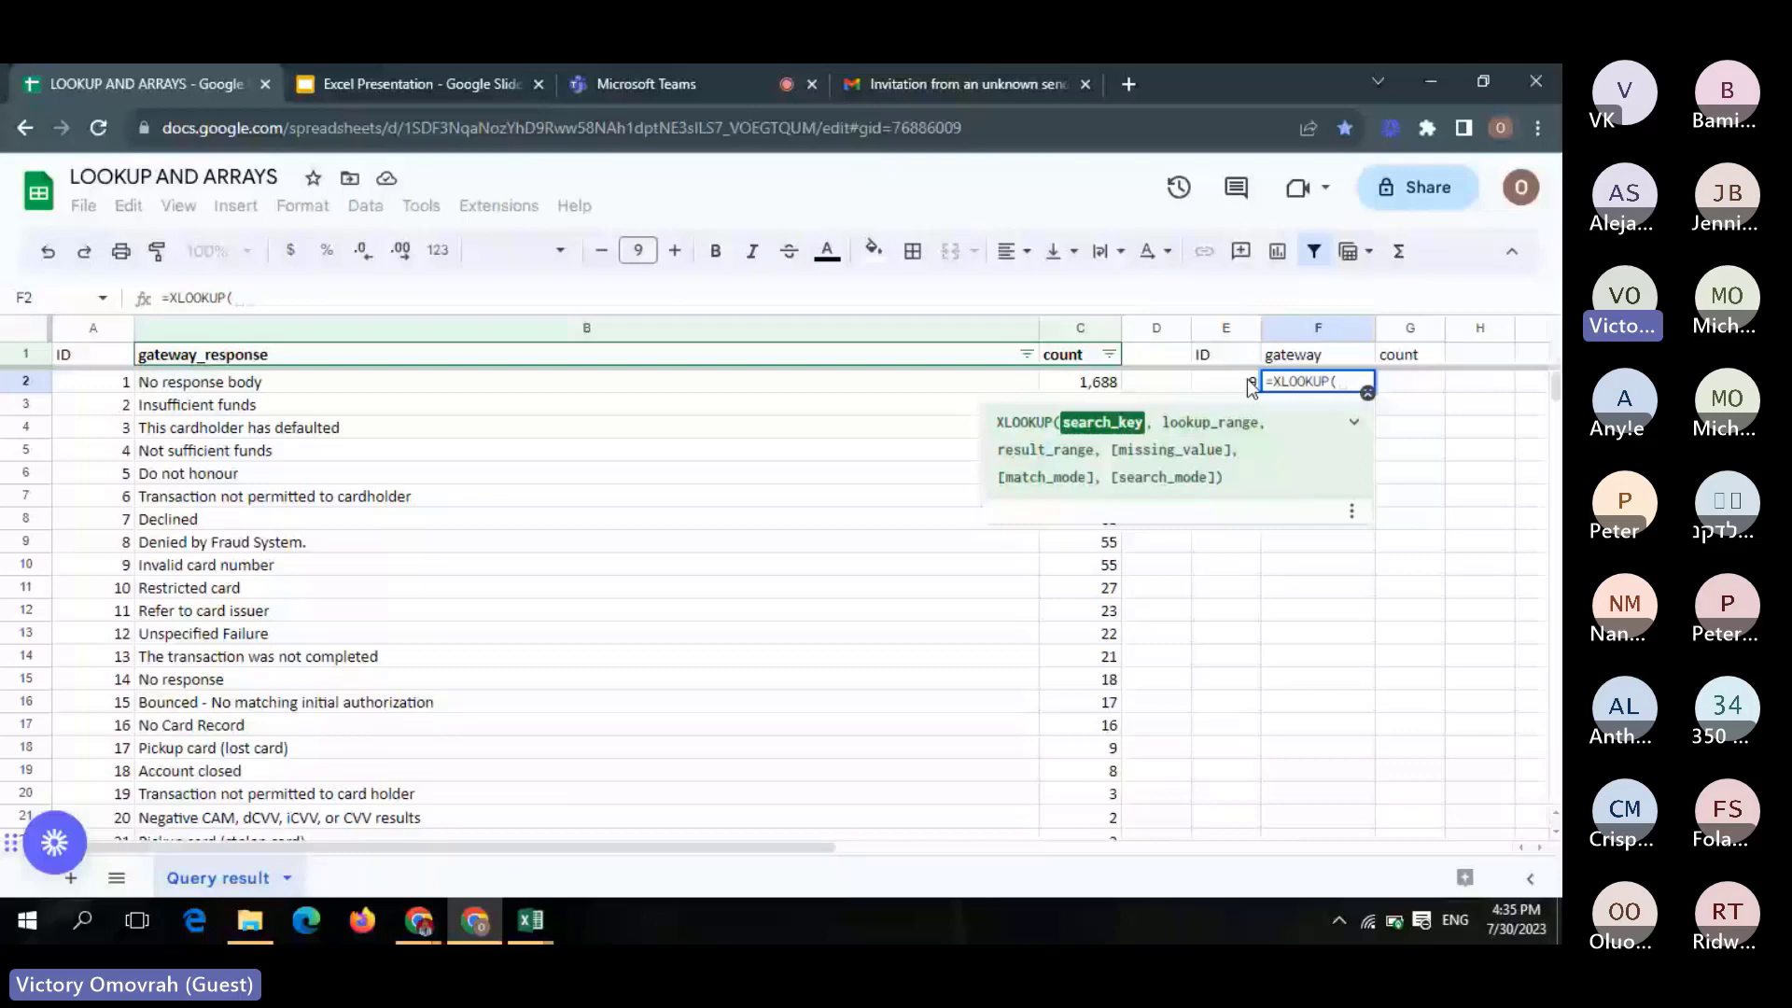
click(1248, 382)
text(,)
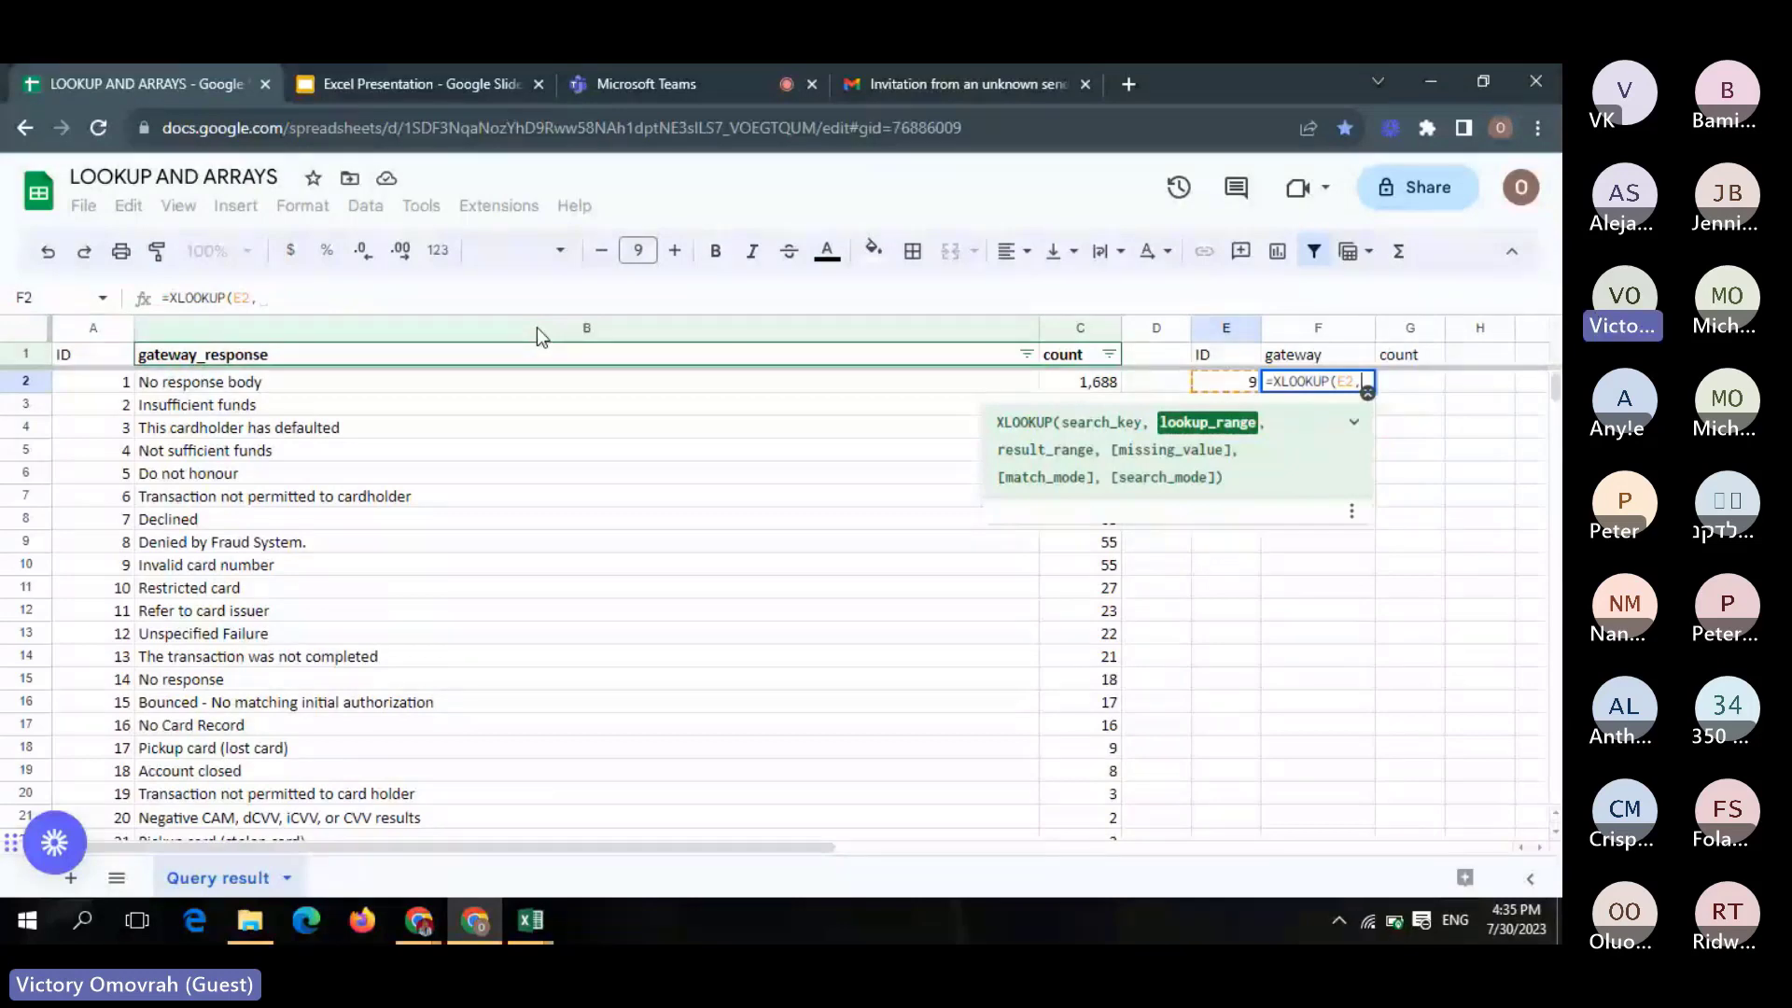
drag(536, 326, 1085, 334)
text(,)
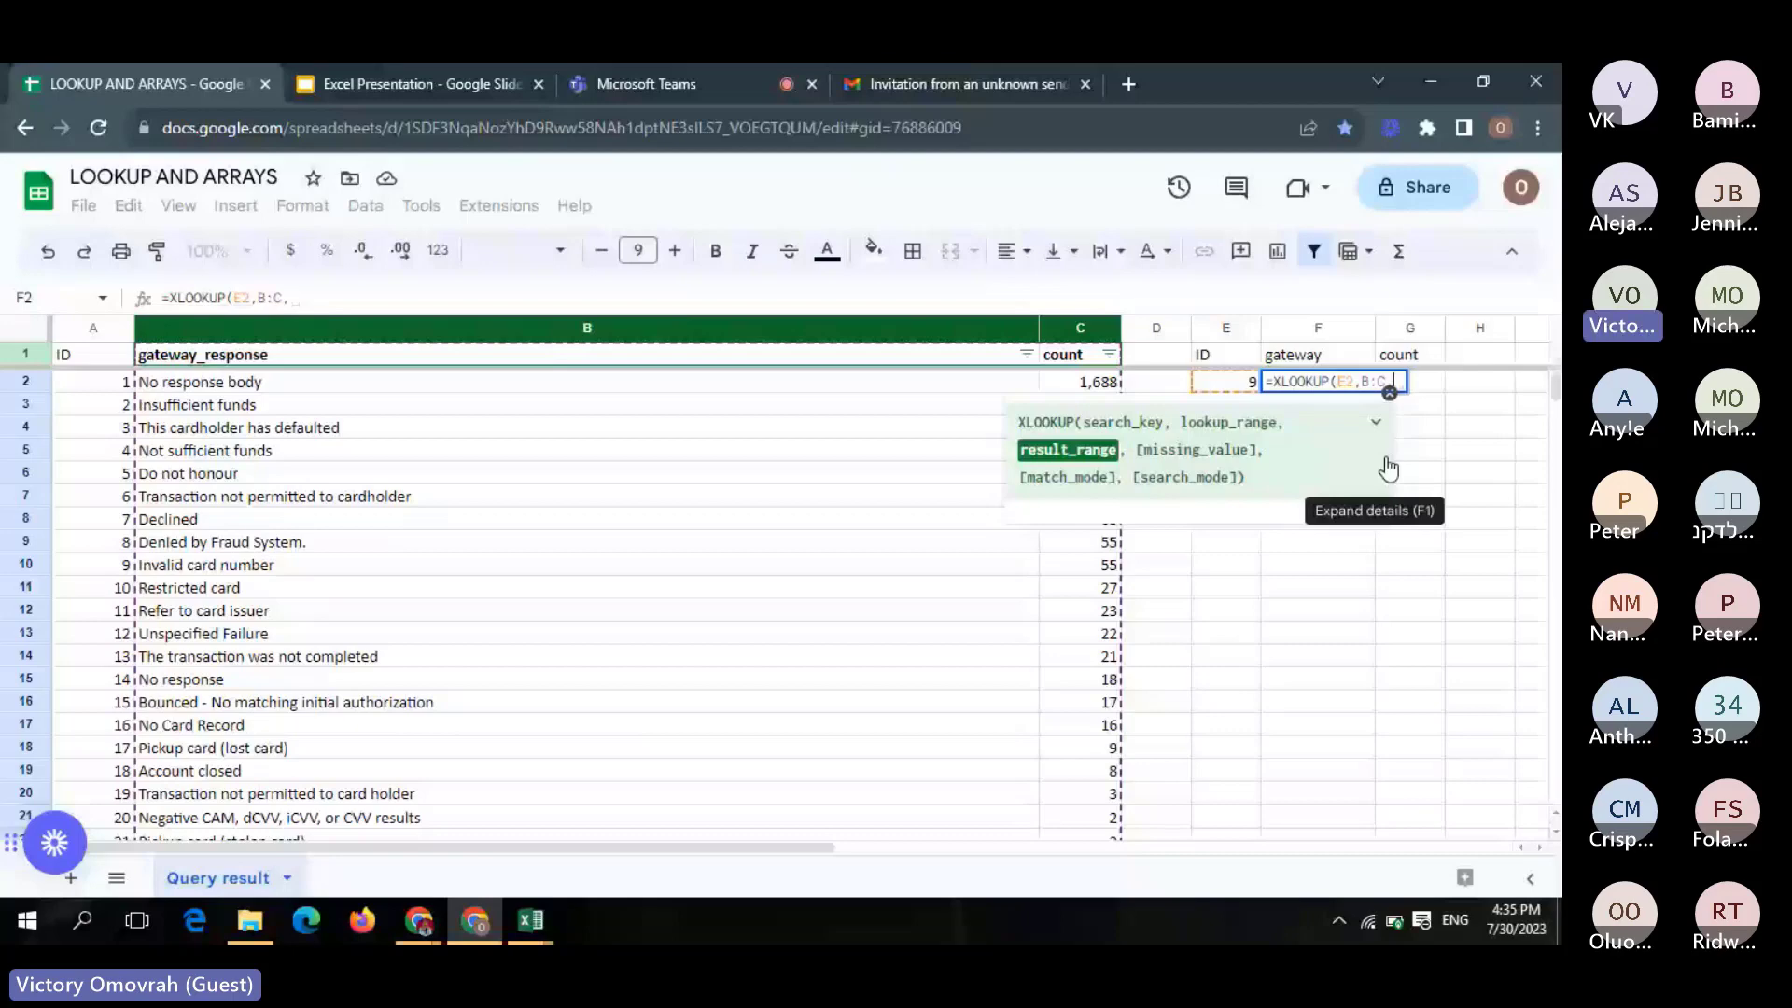
key(BackSpace)
key(BackSpace)
key(BackSpace)
key(BackSpace)
key(BackSpace)
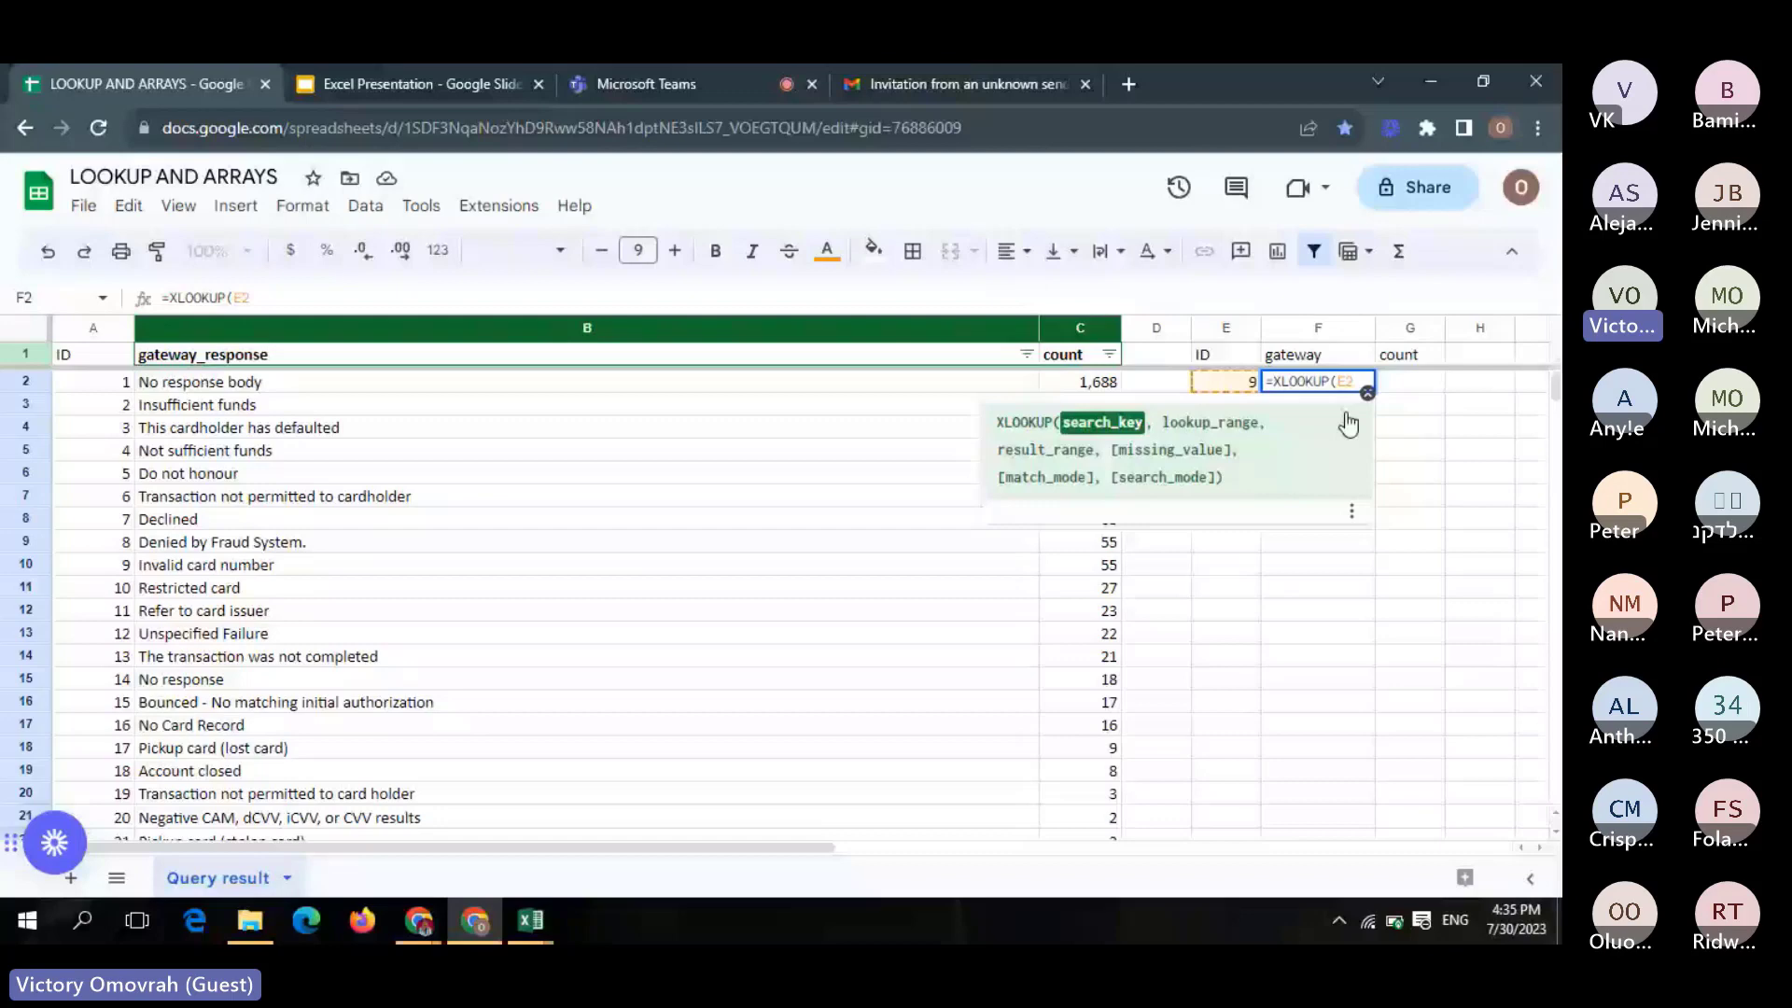
text(,)
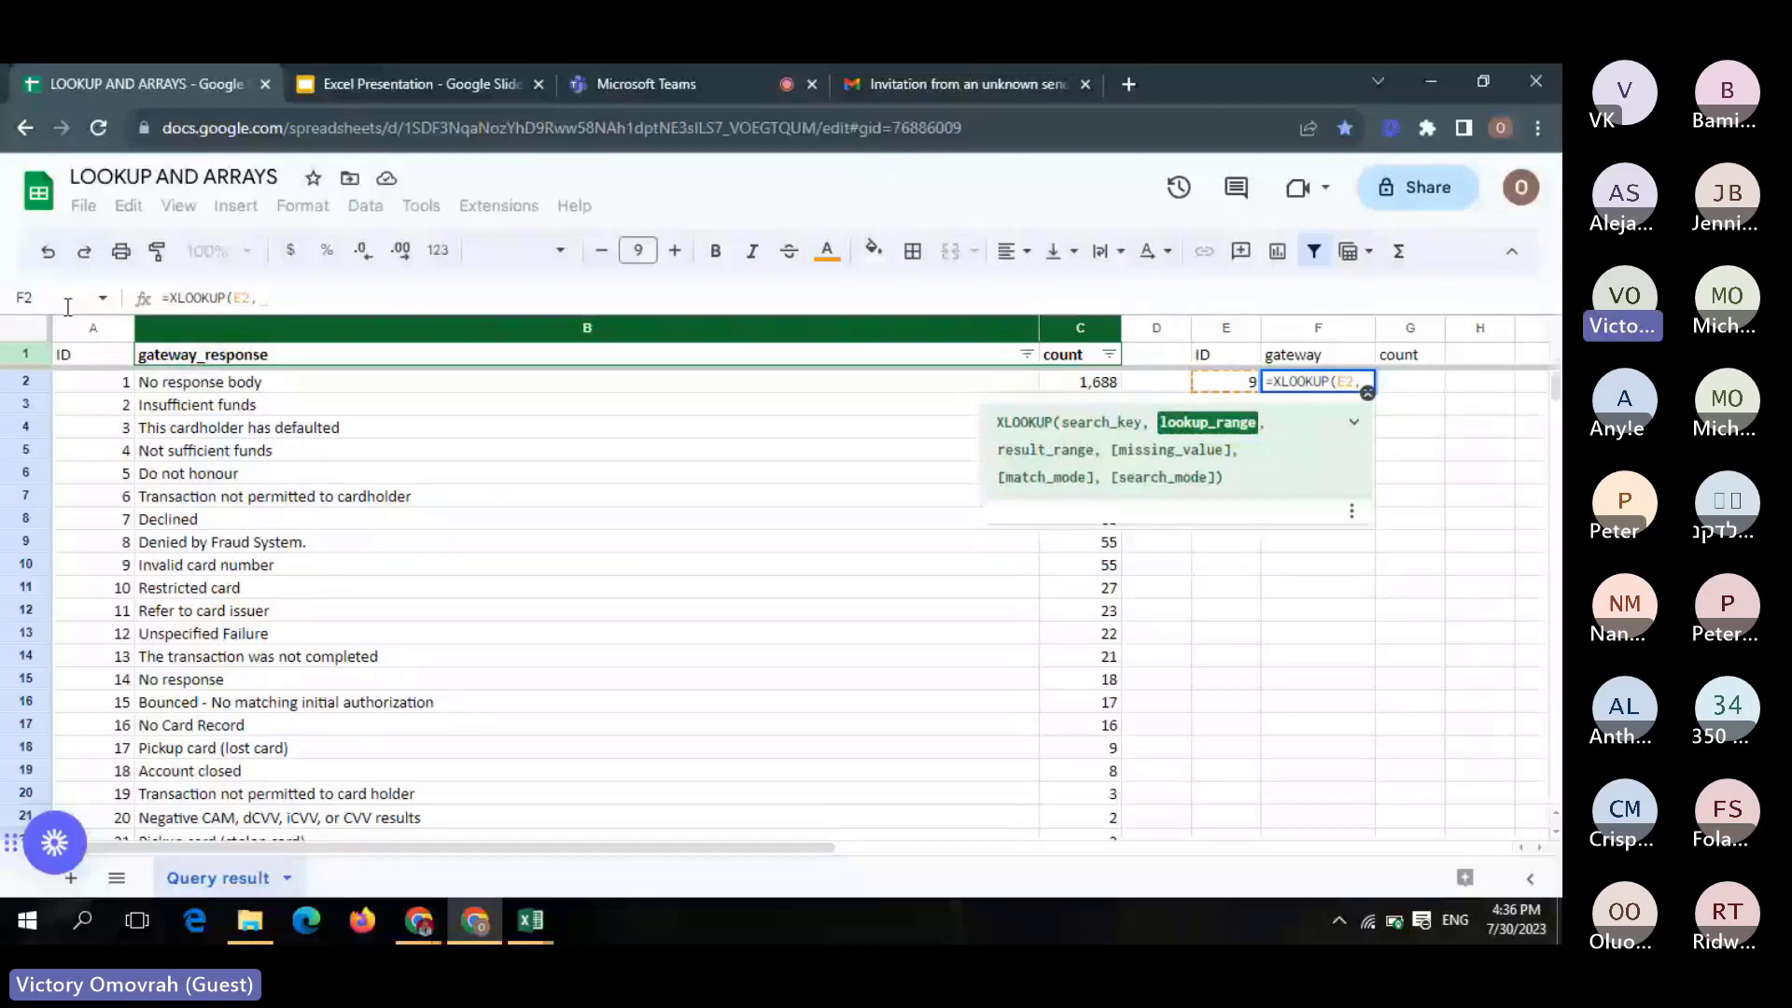
key(Escape)
click(1302, 544)
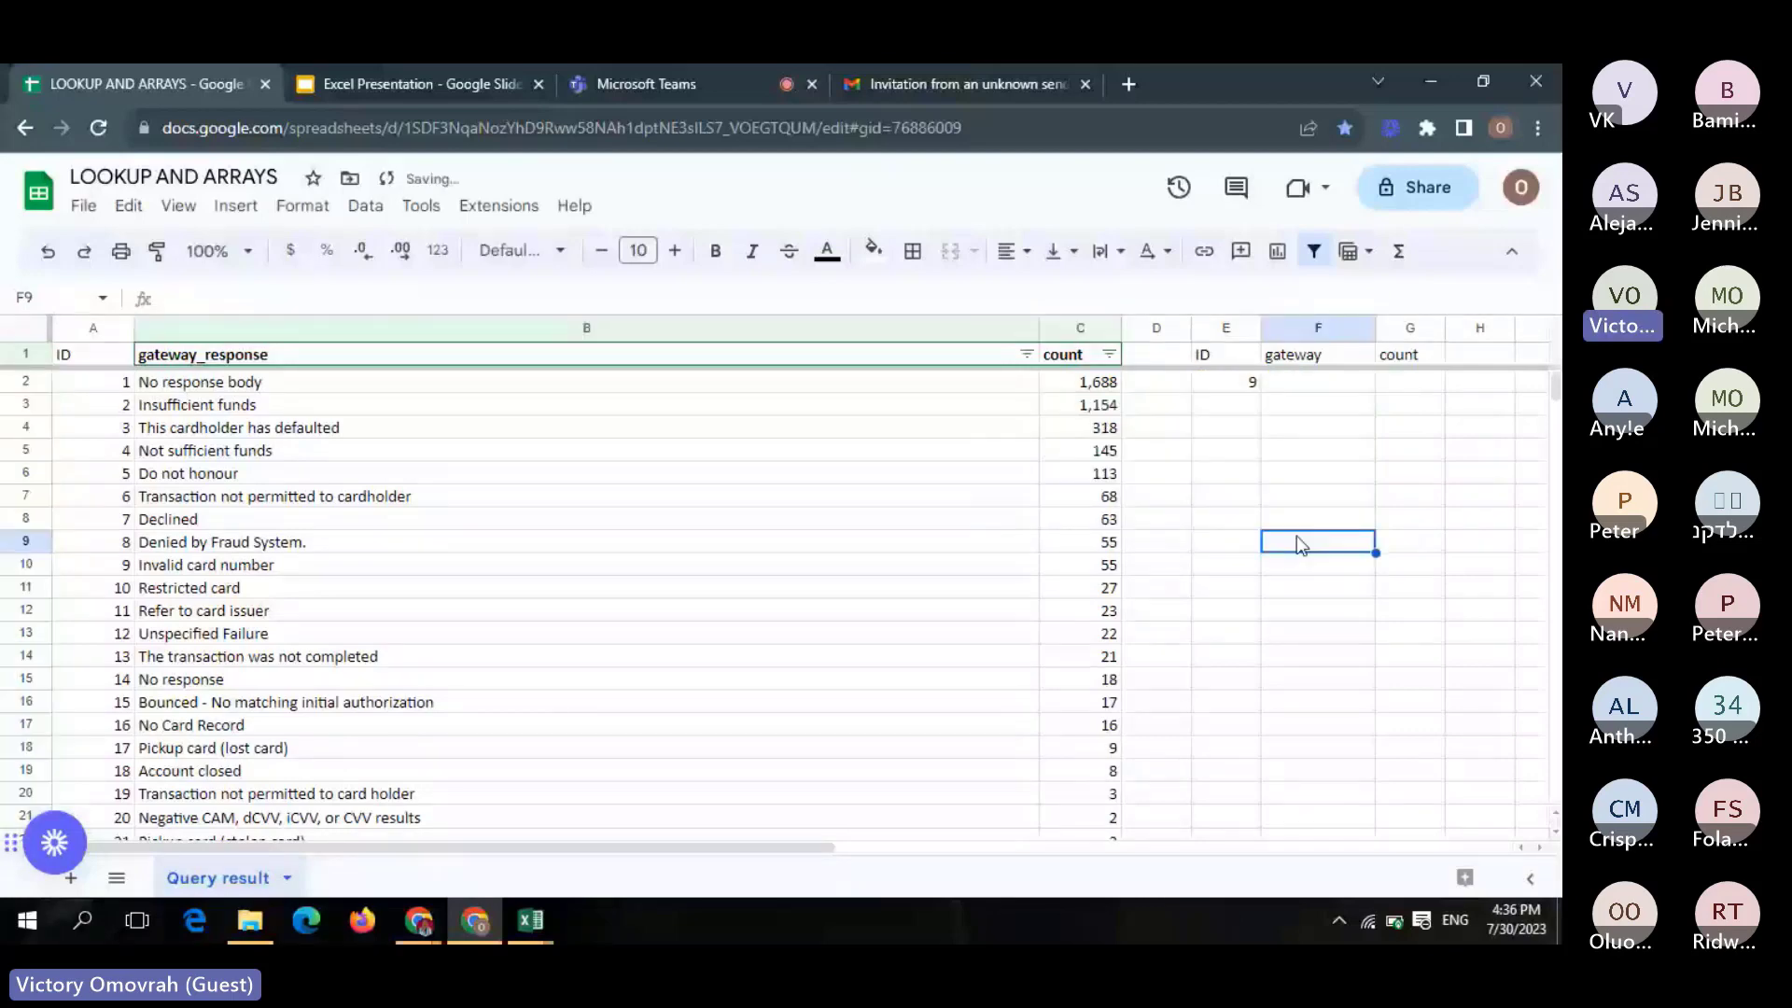
Start an XLOOKUP in F2 that searches for E2 in the range A2:A
click(1338, 382)
text(=)
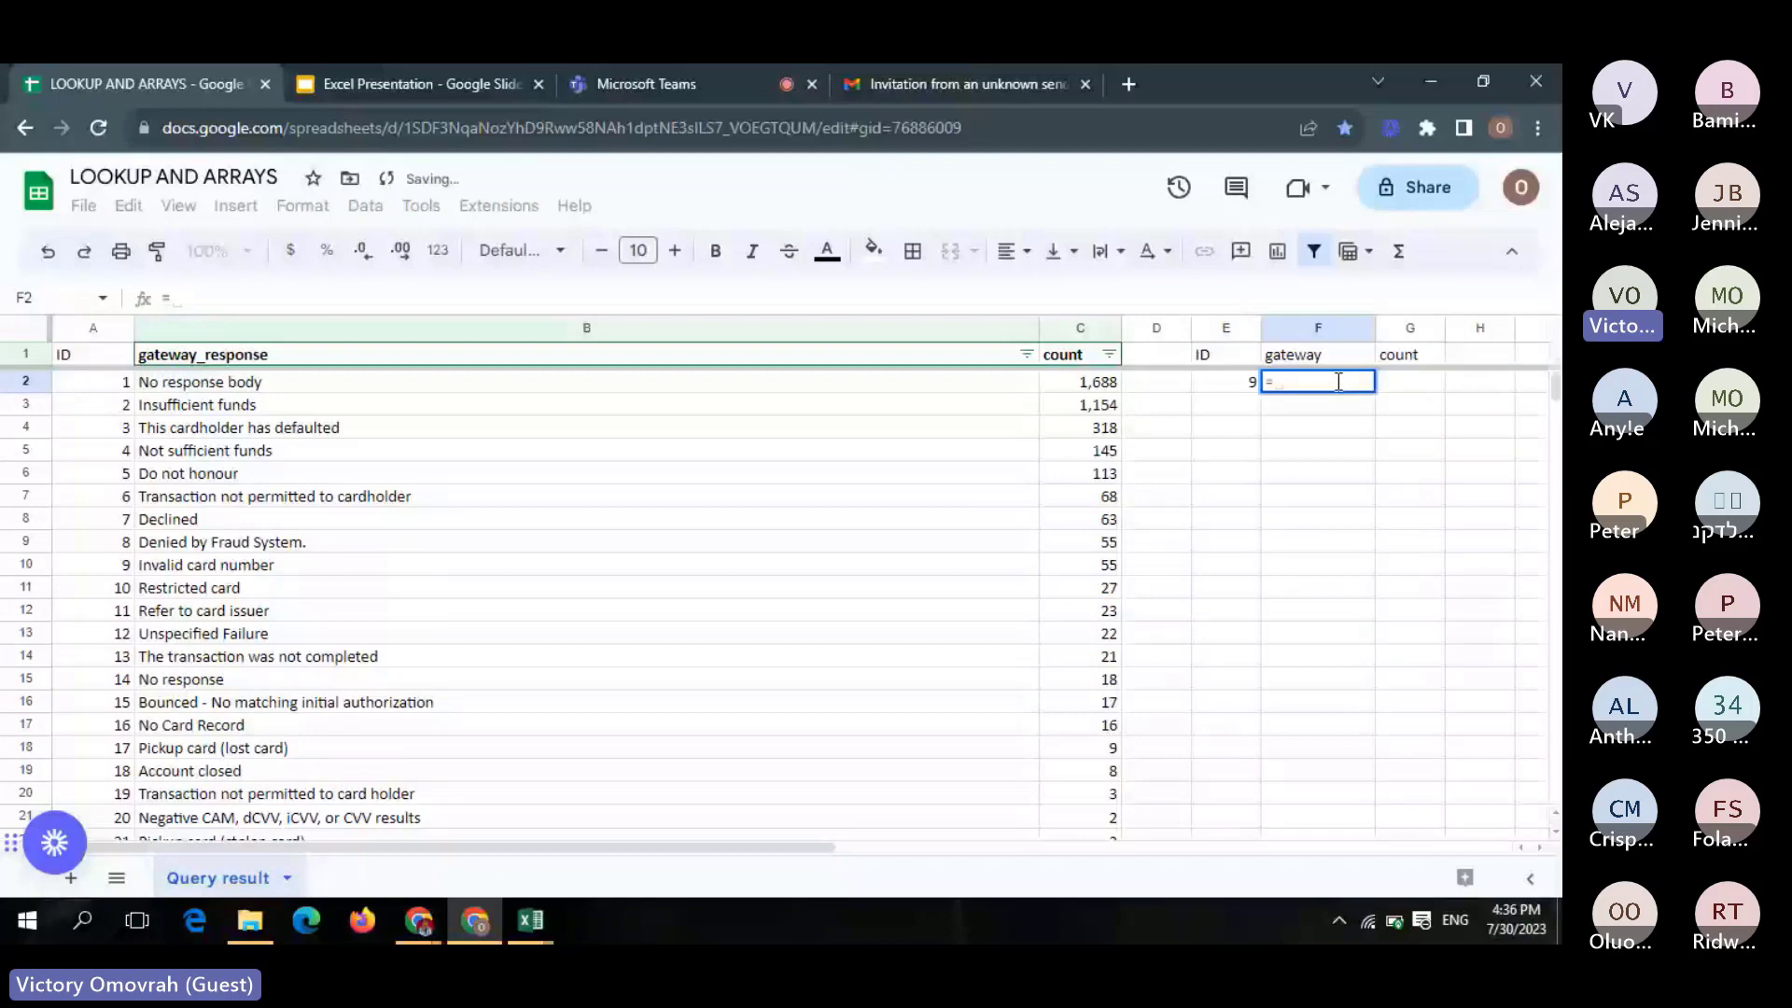
text(xl)
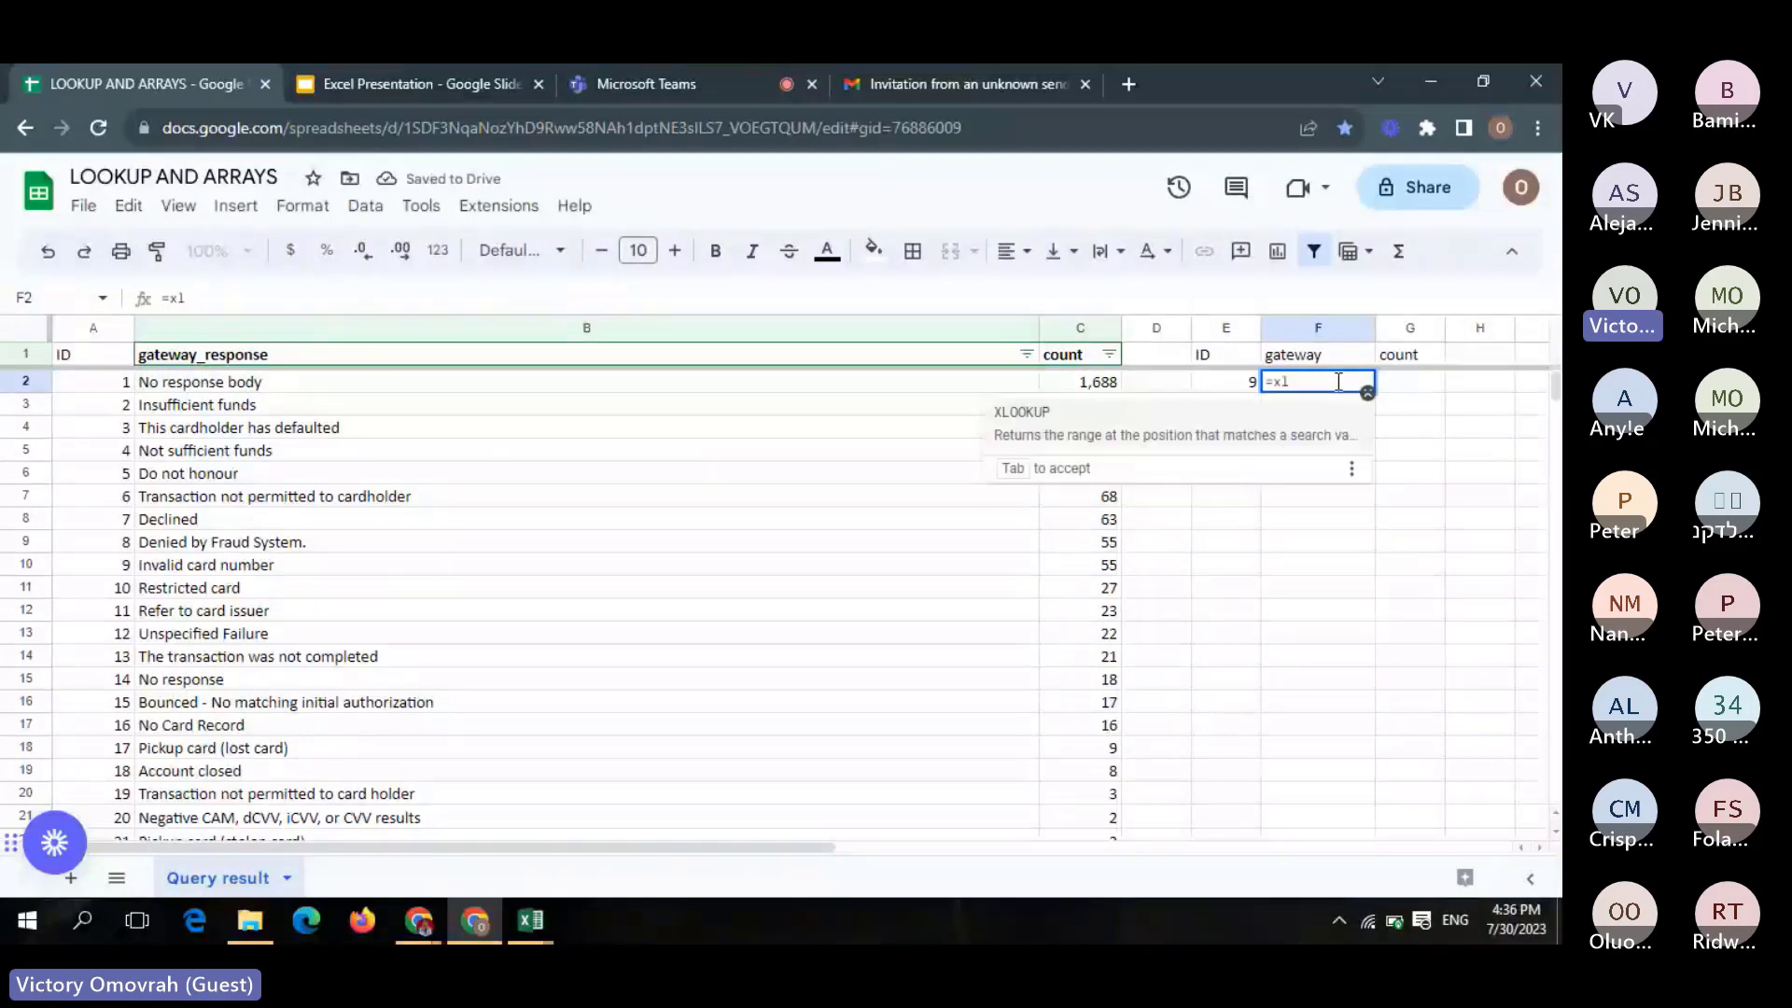
key(Tab)
click(1228, 392)
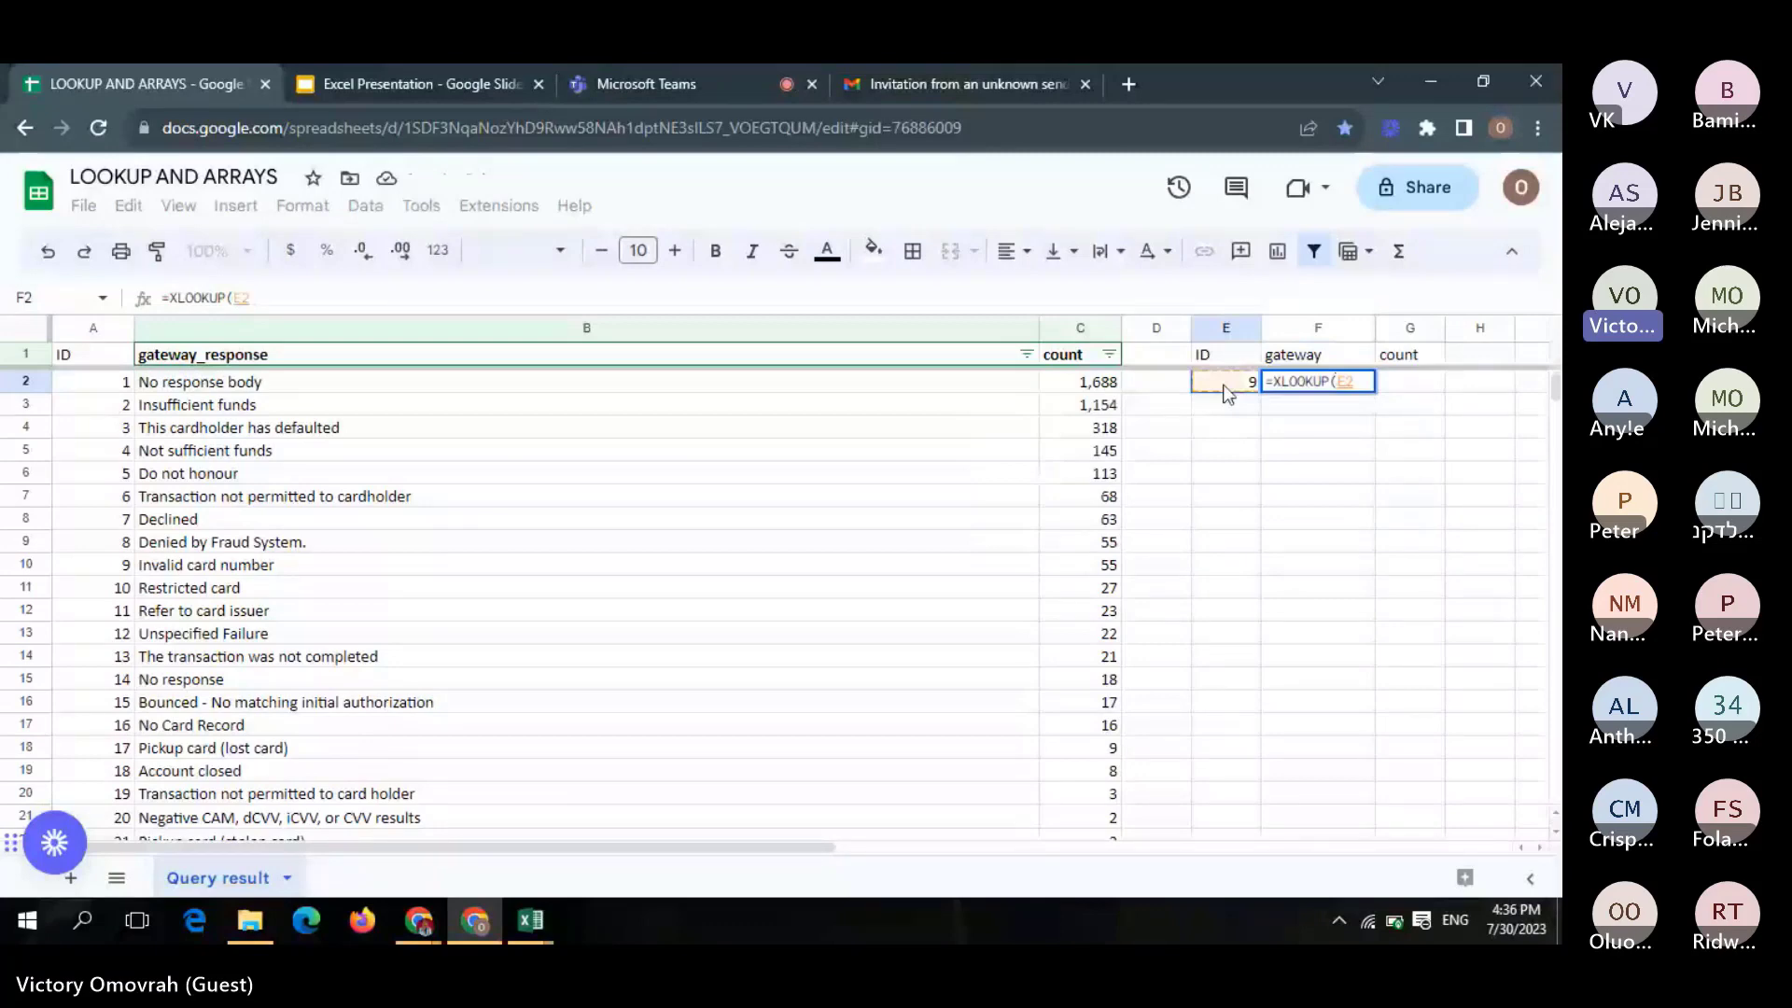
text(,)
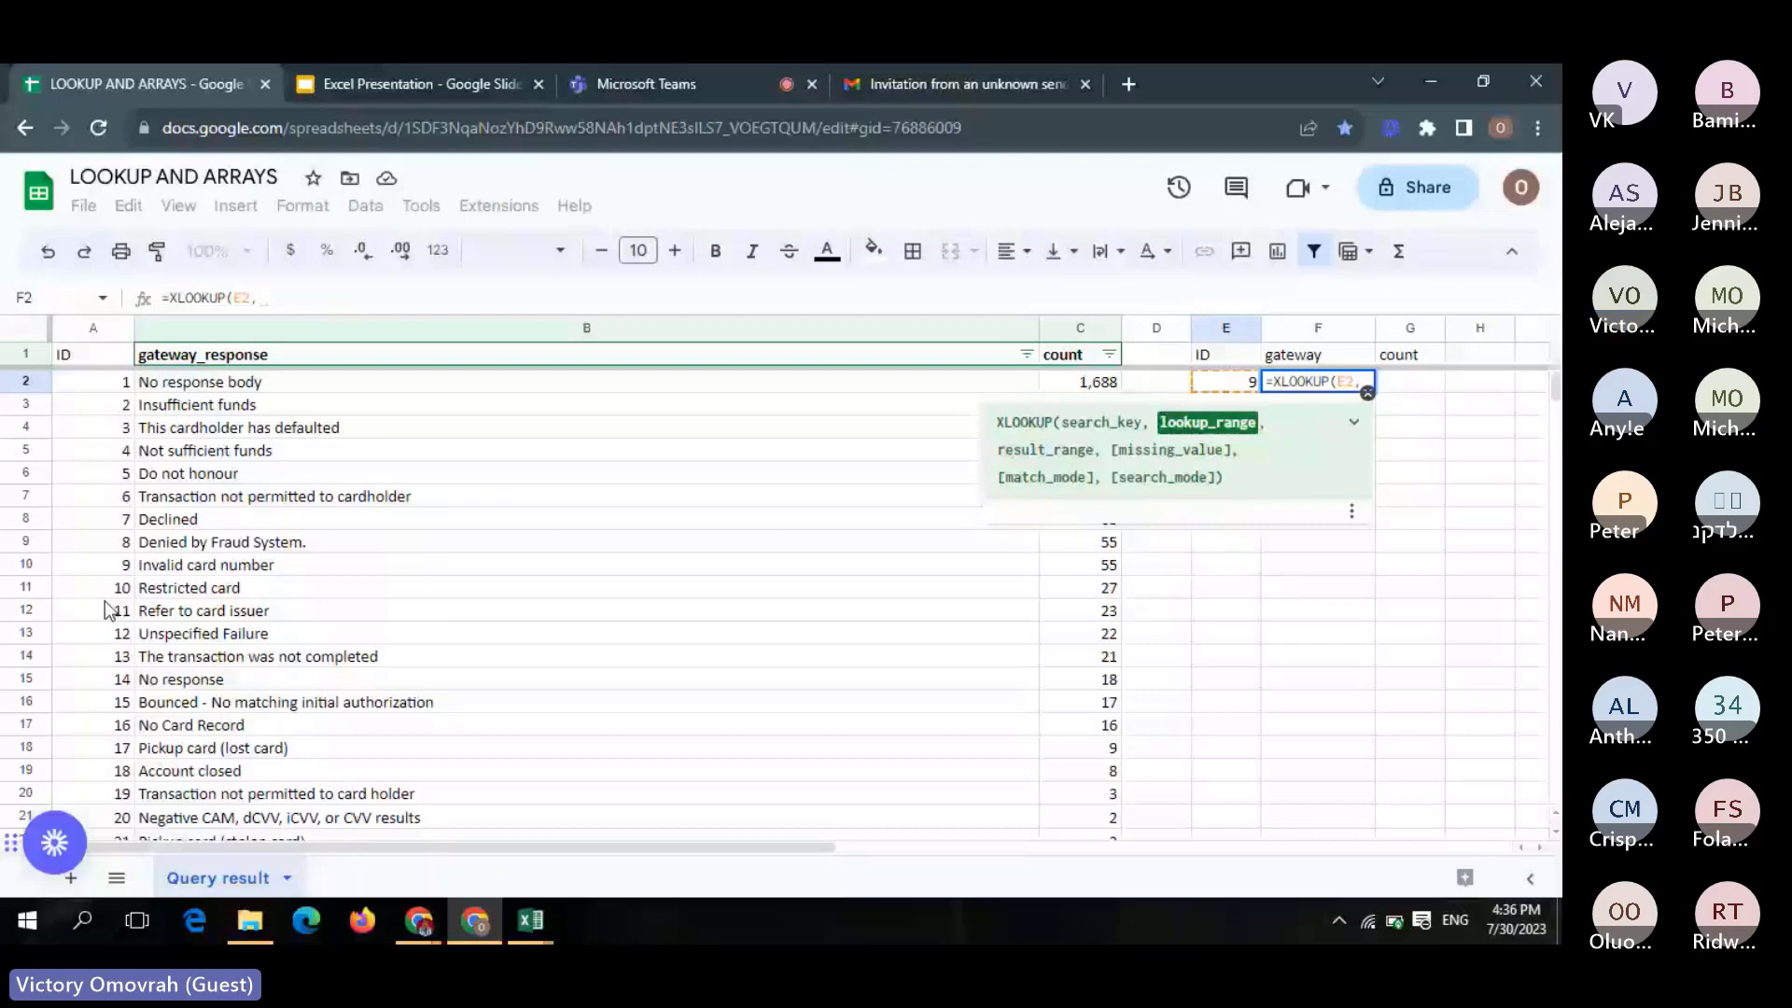
click(115, 327)
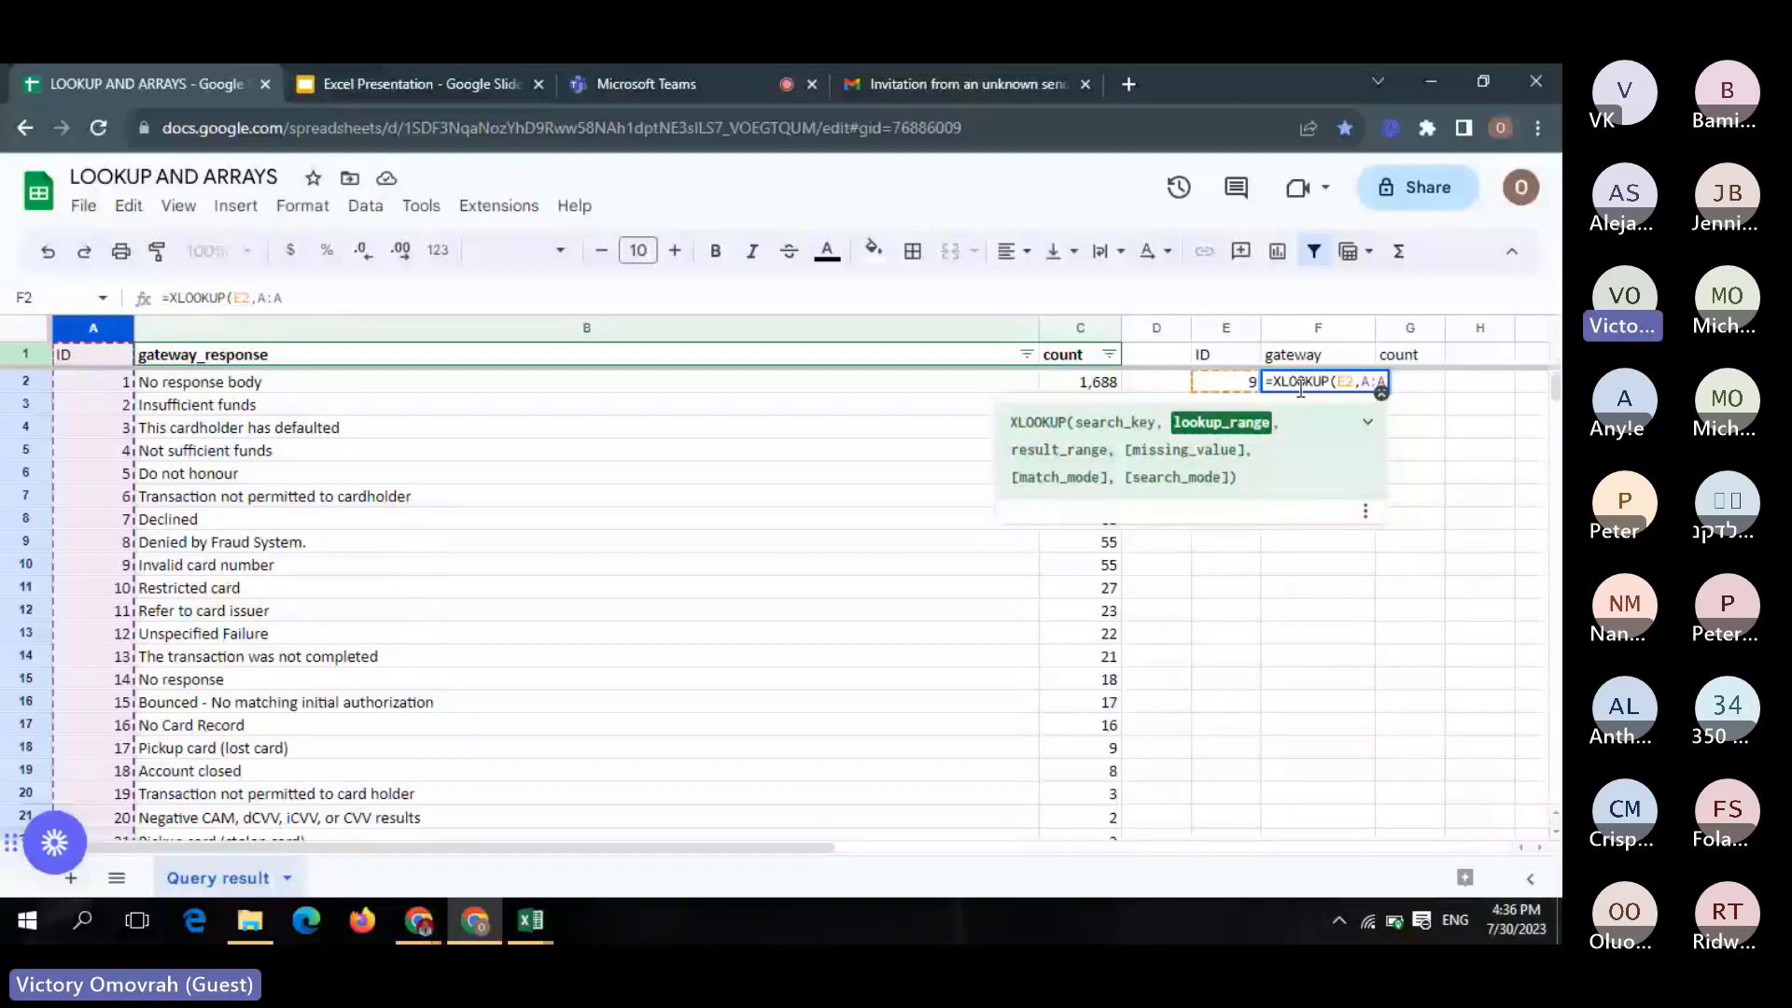
click(1370, 379)
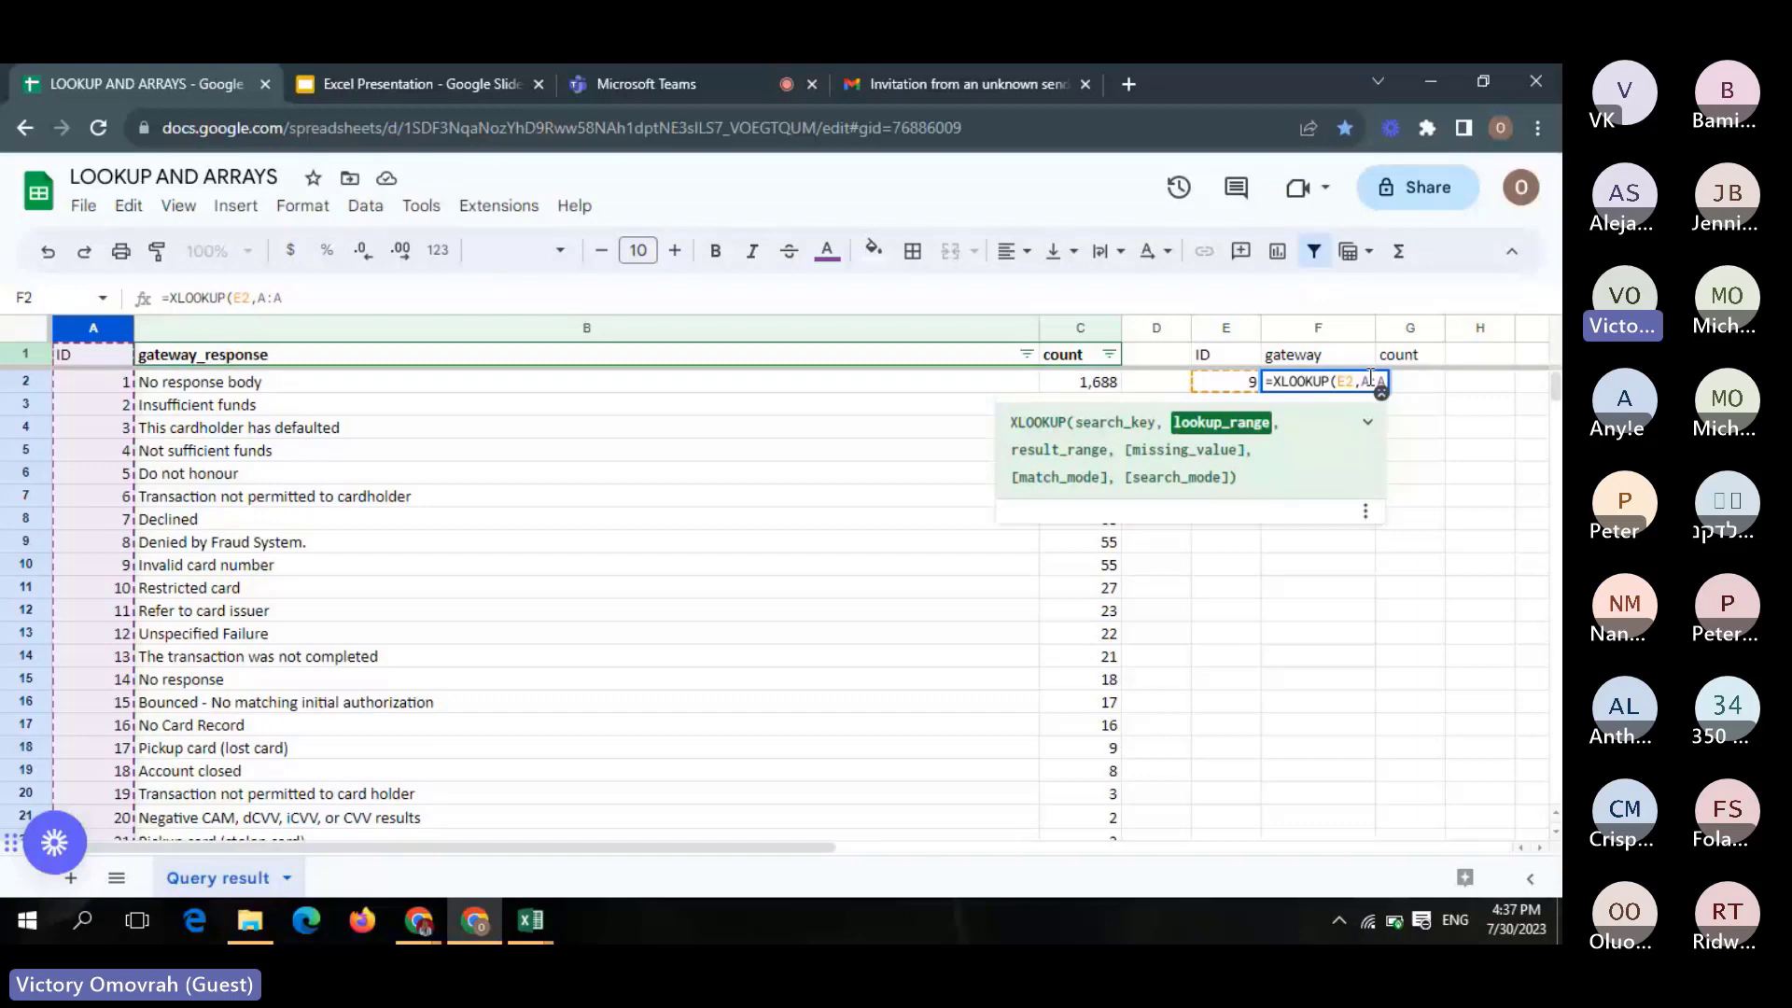
text(2,)
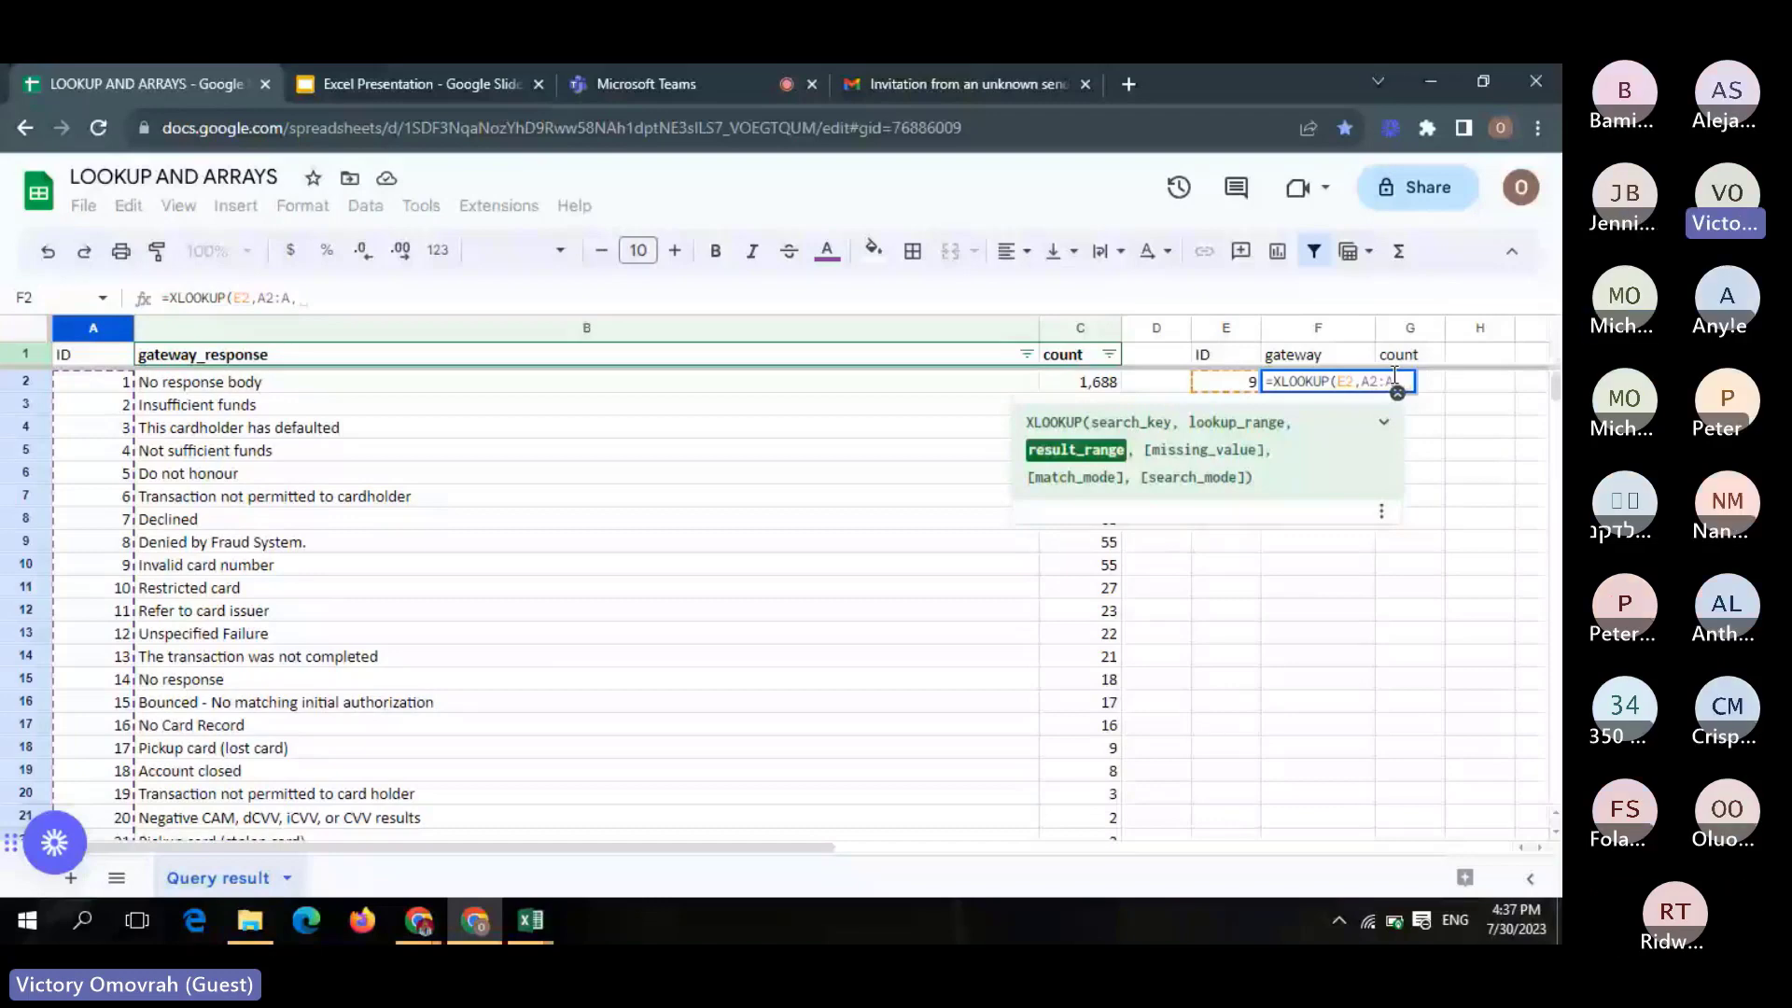
Add B2:C as the return range and close the XLOOKUP formula
click(1026, 327)
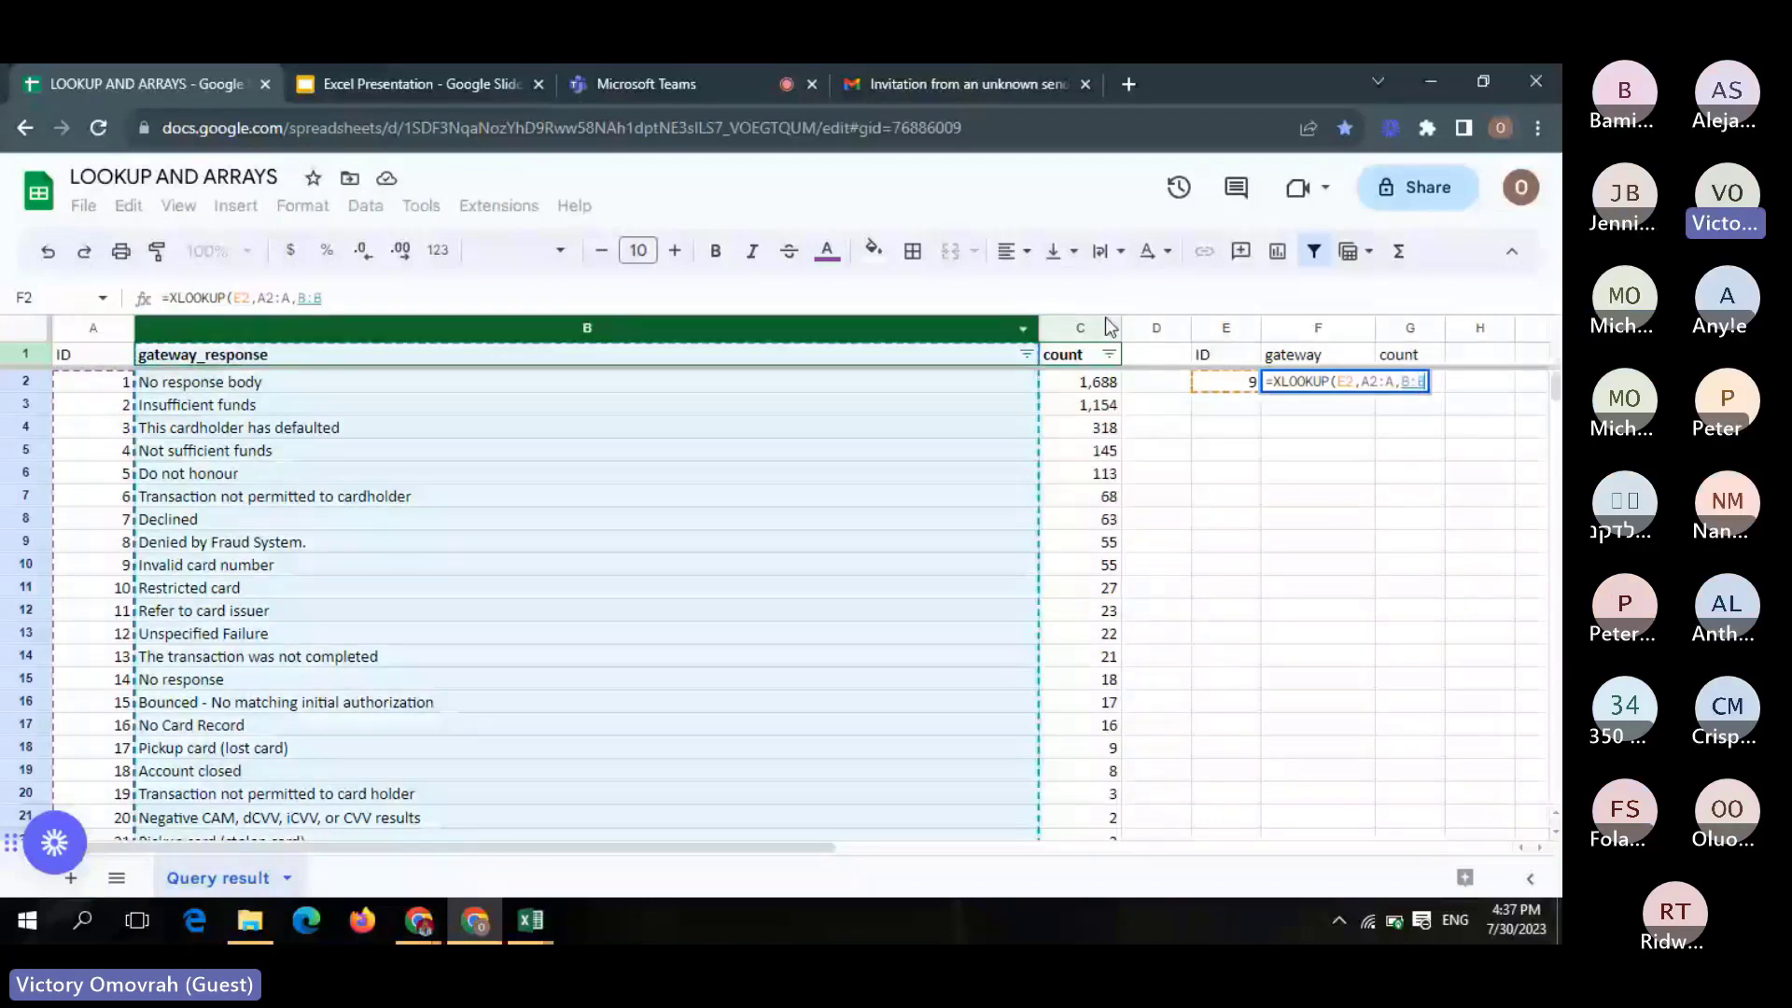
shift+click(1107, 324)
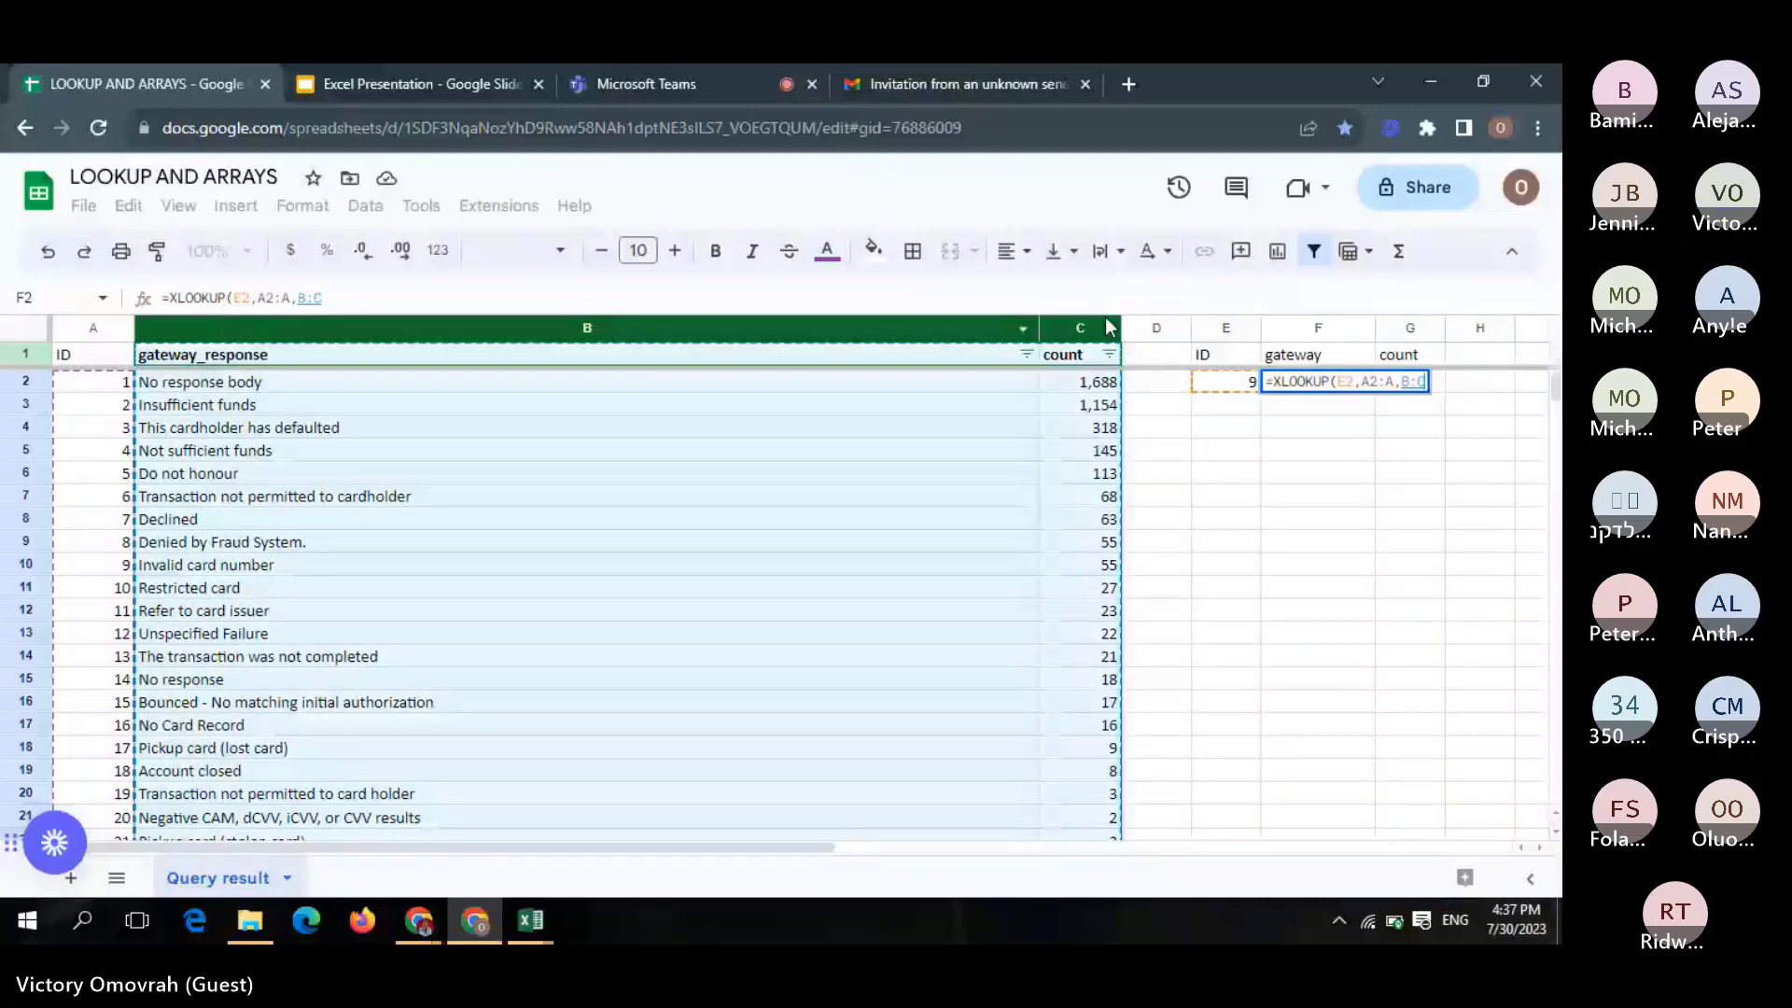
click(1410, 381)
text(2)
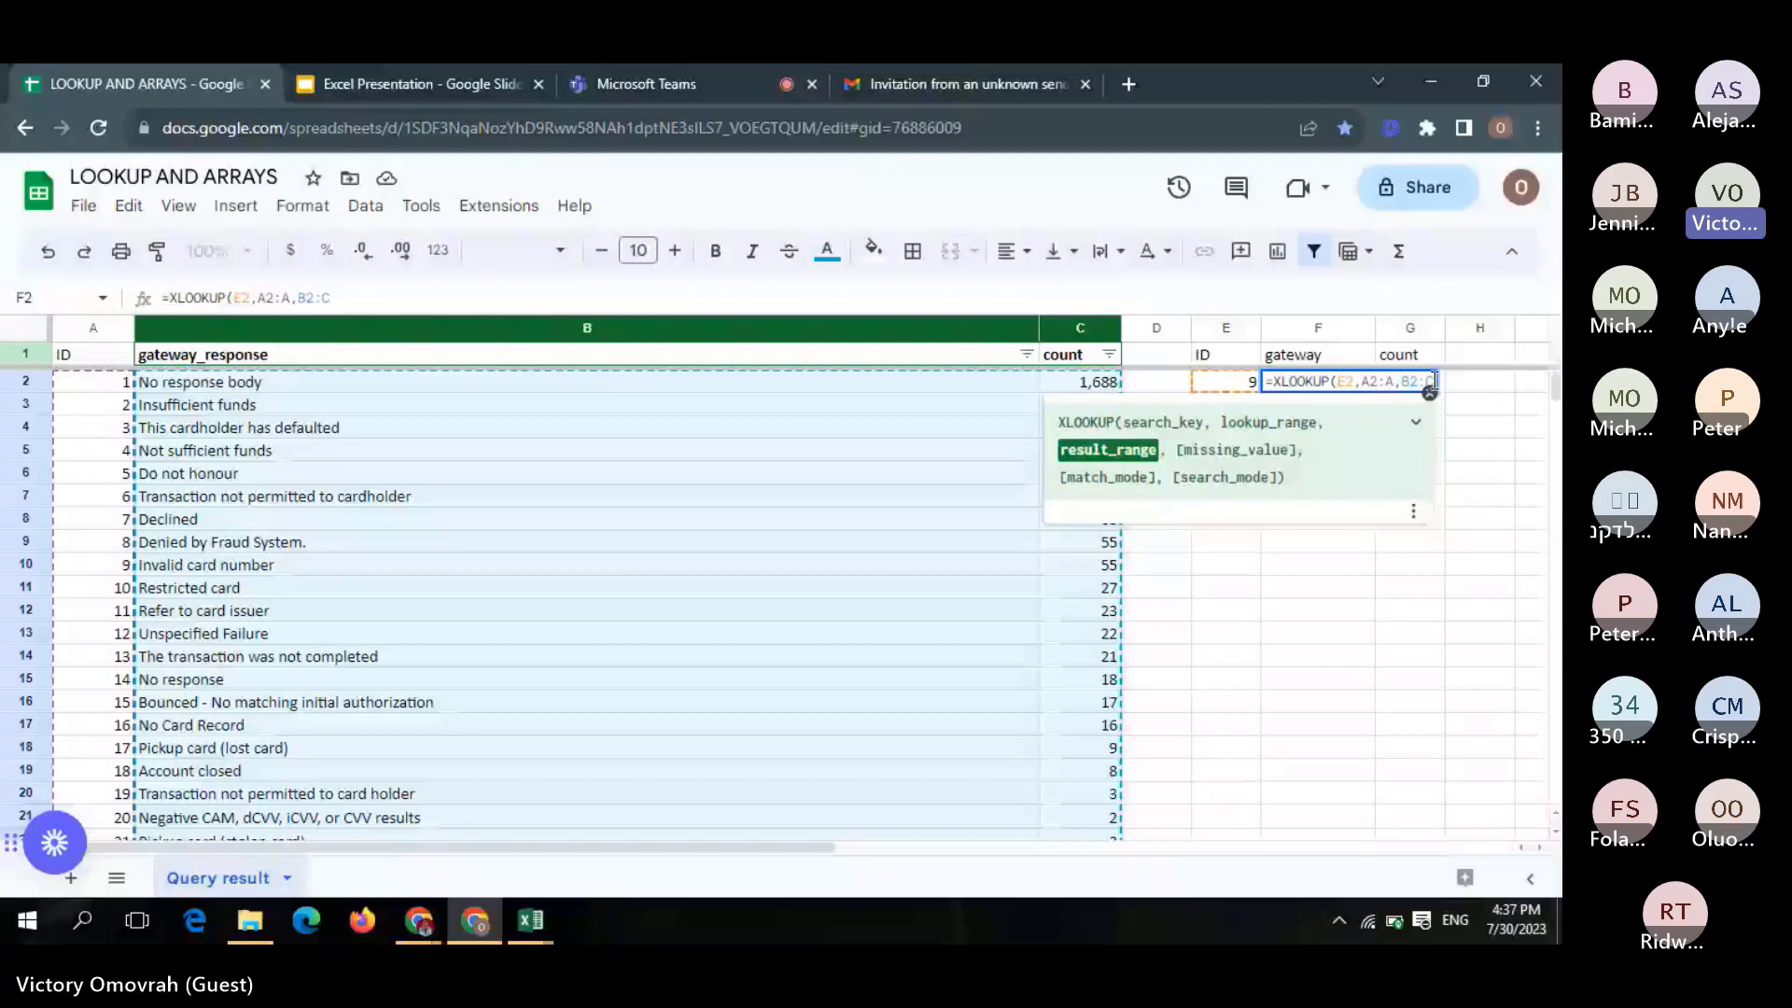
click(1433, 379)
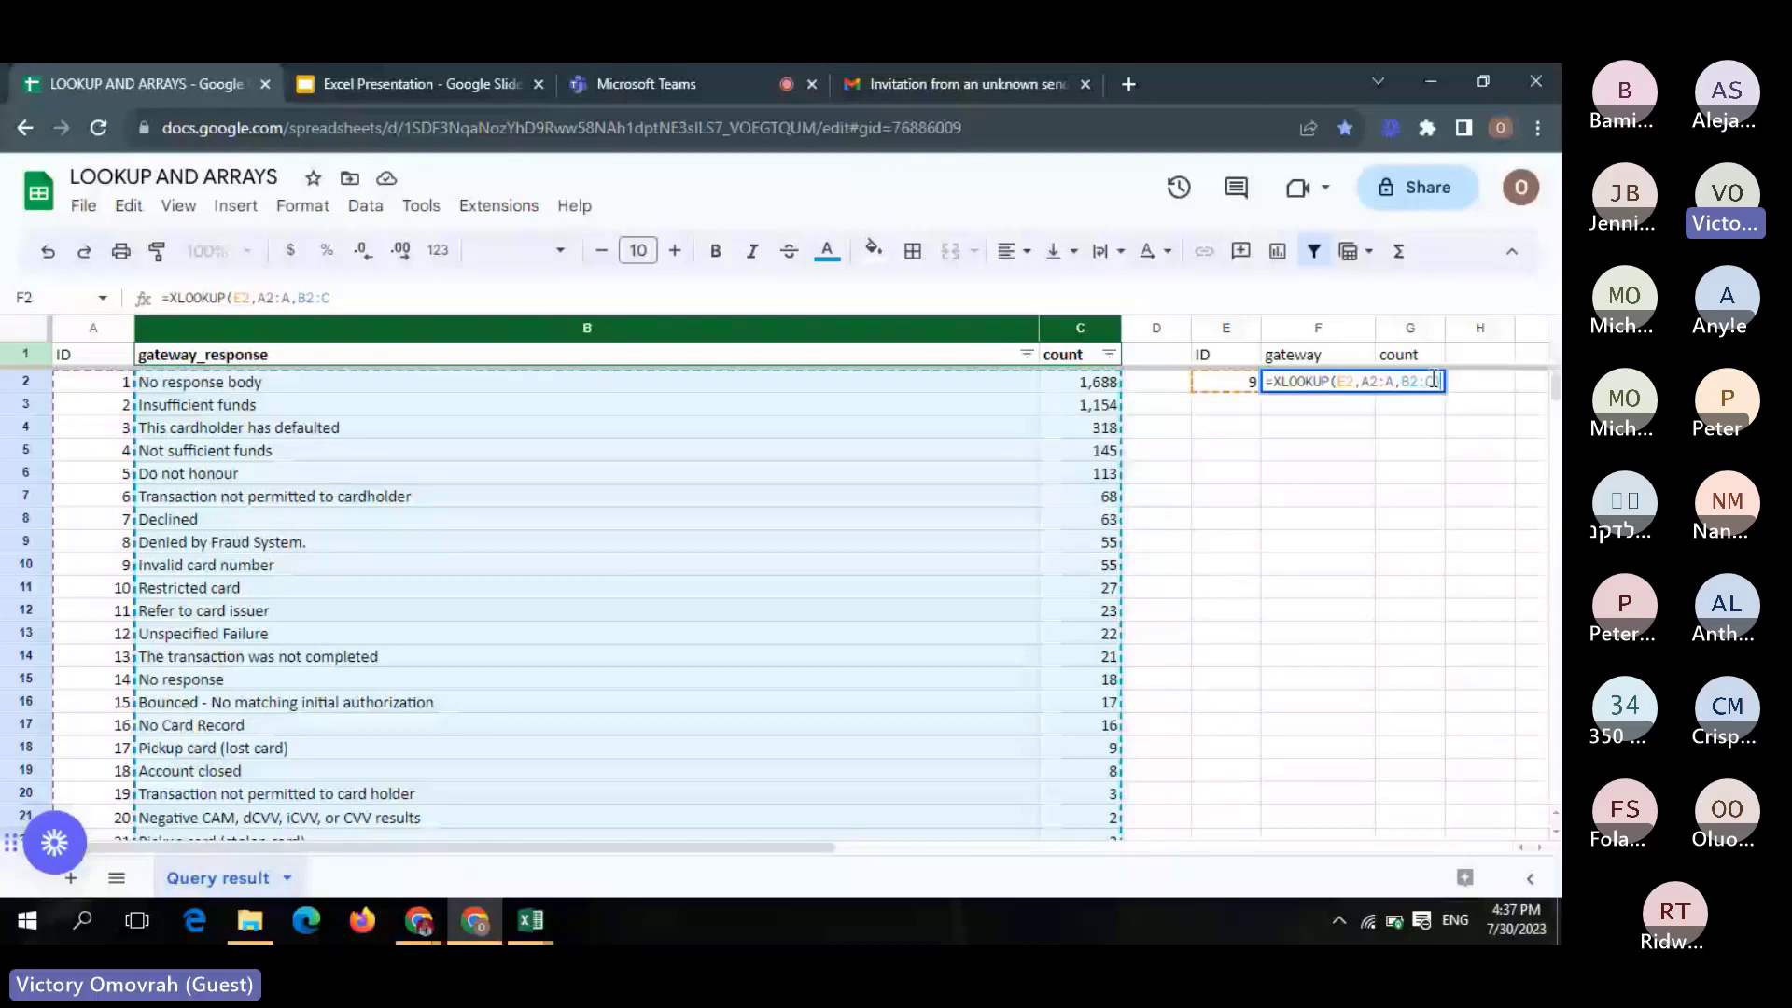
text())
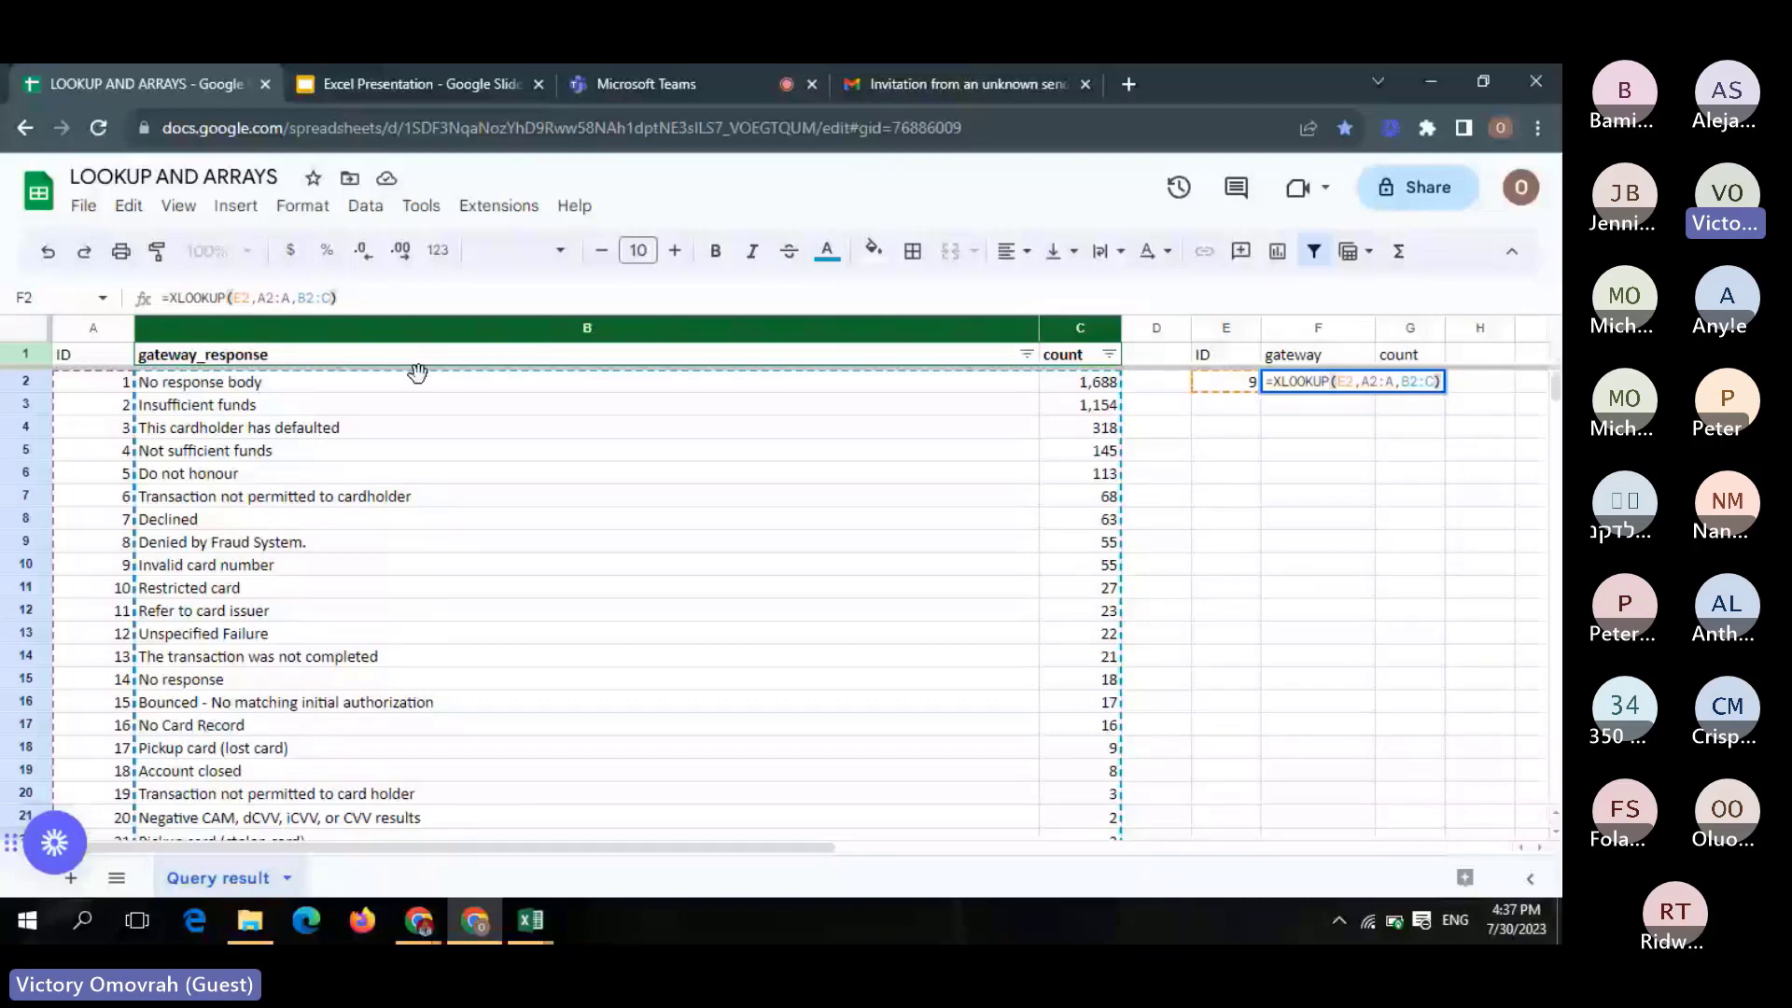
Commit the F2 XLOOKUP, enter ID 7 in E3, and fill the formula down to row 3
key(Return)
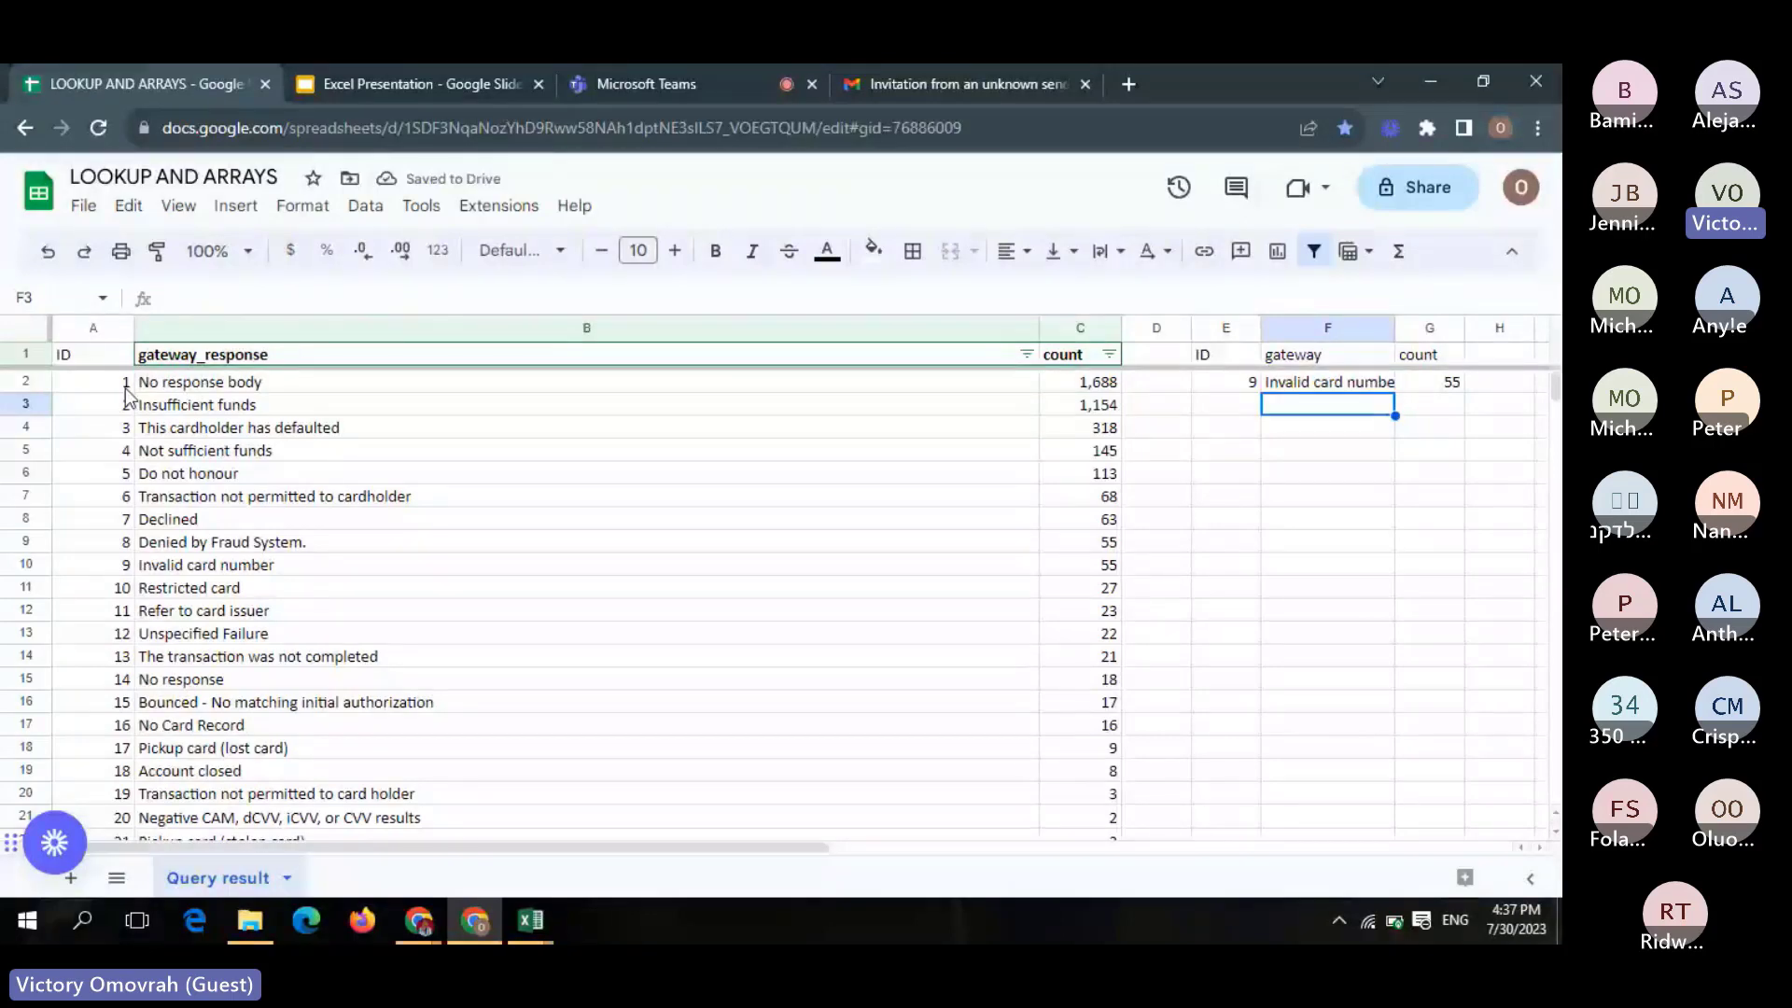
click(1248, 408)
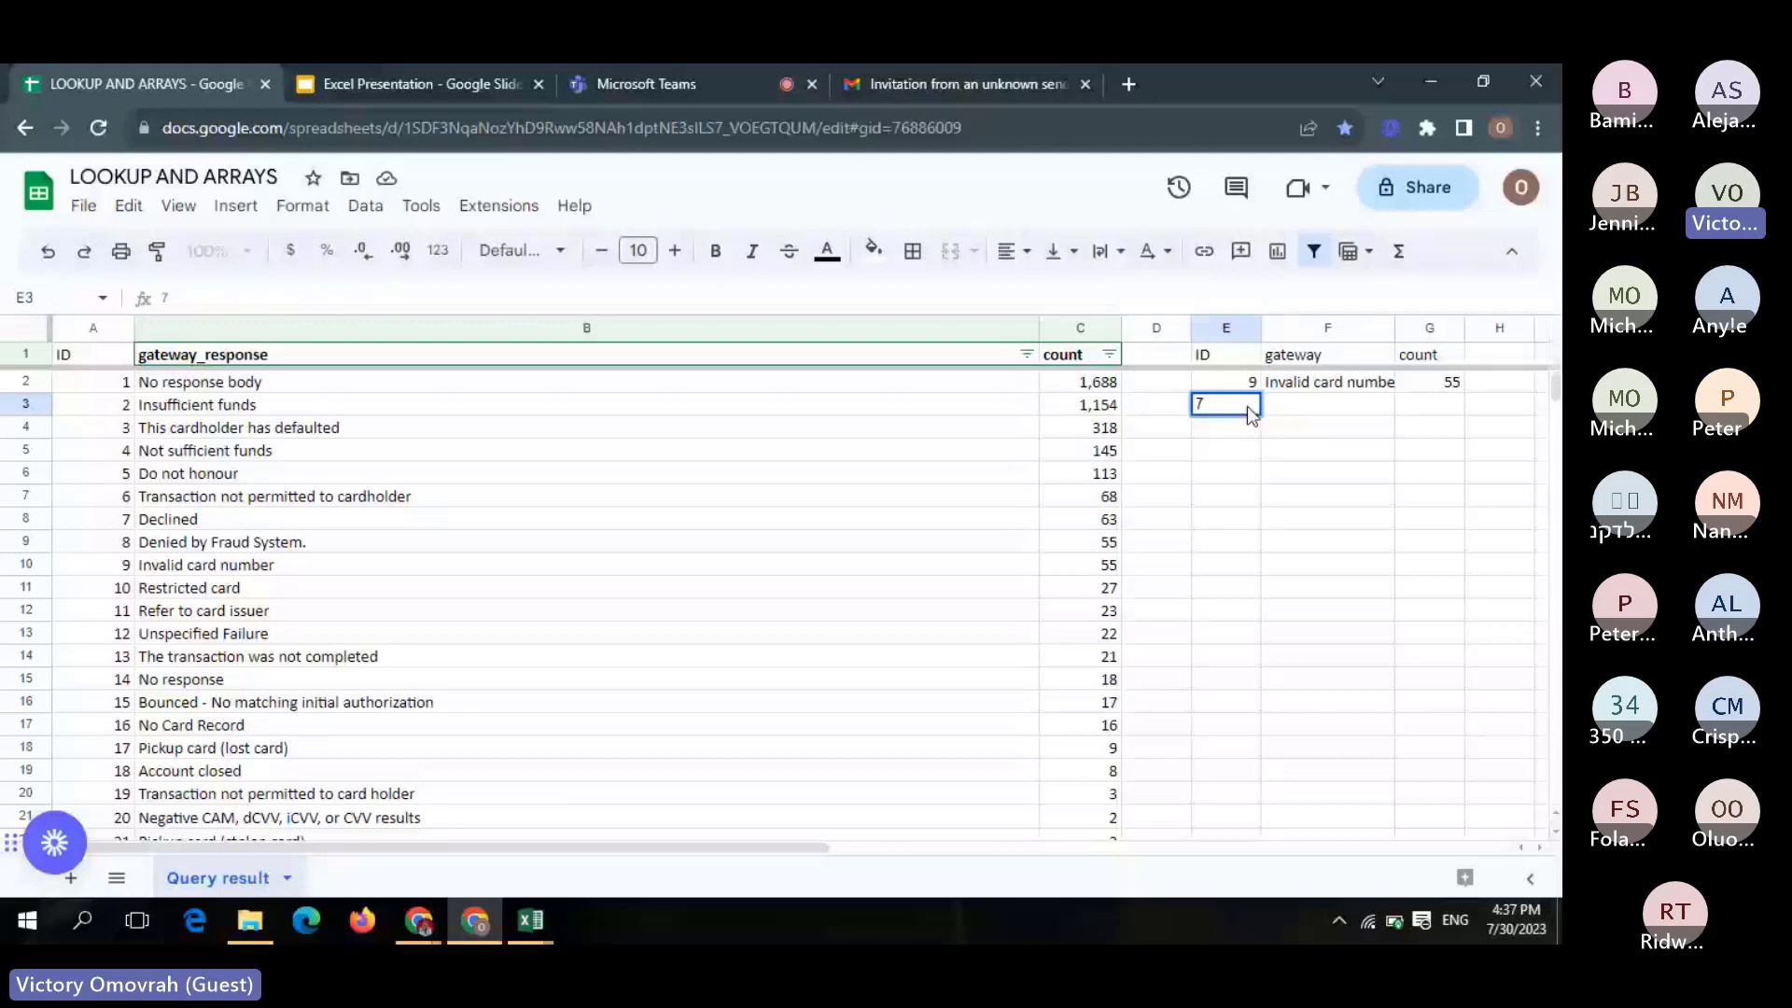
text(7)
key(Return)
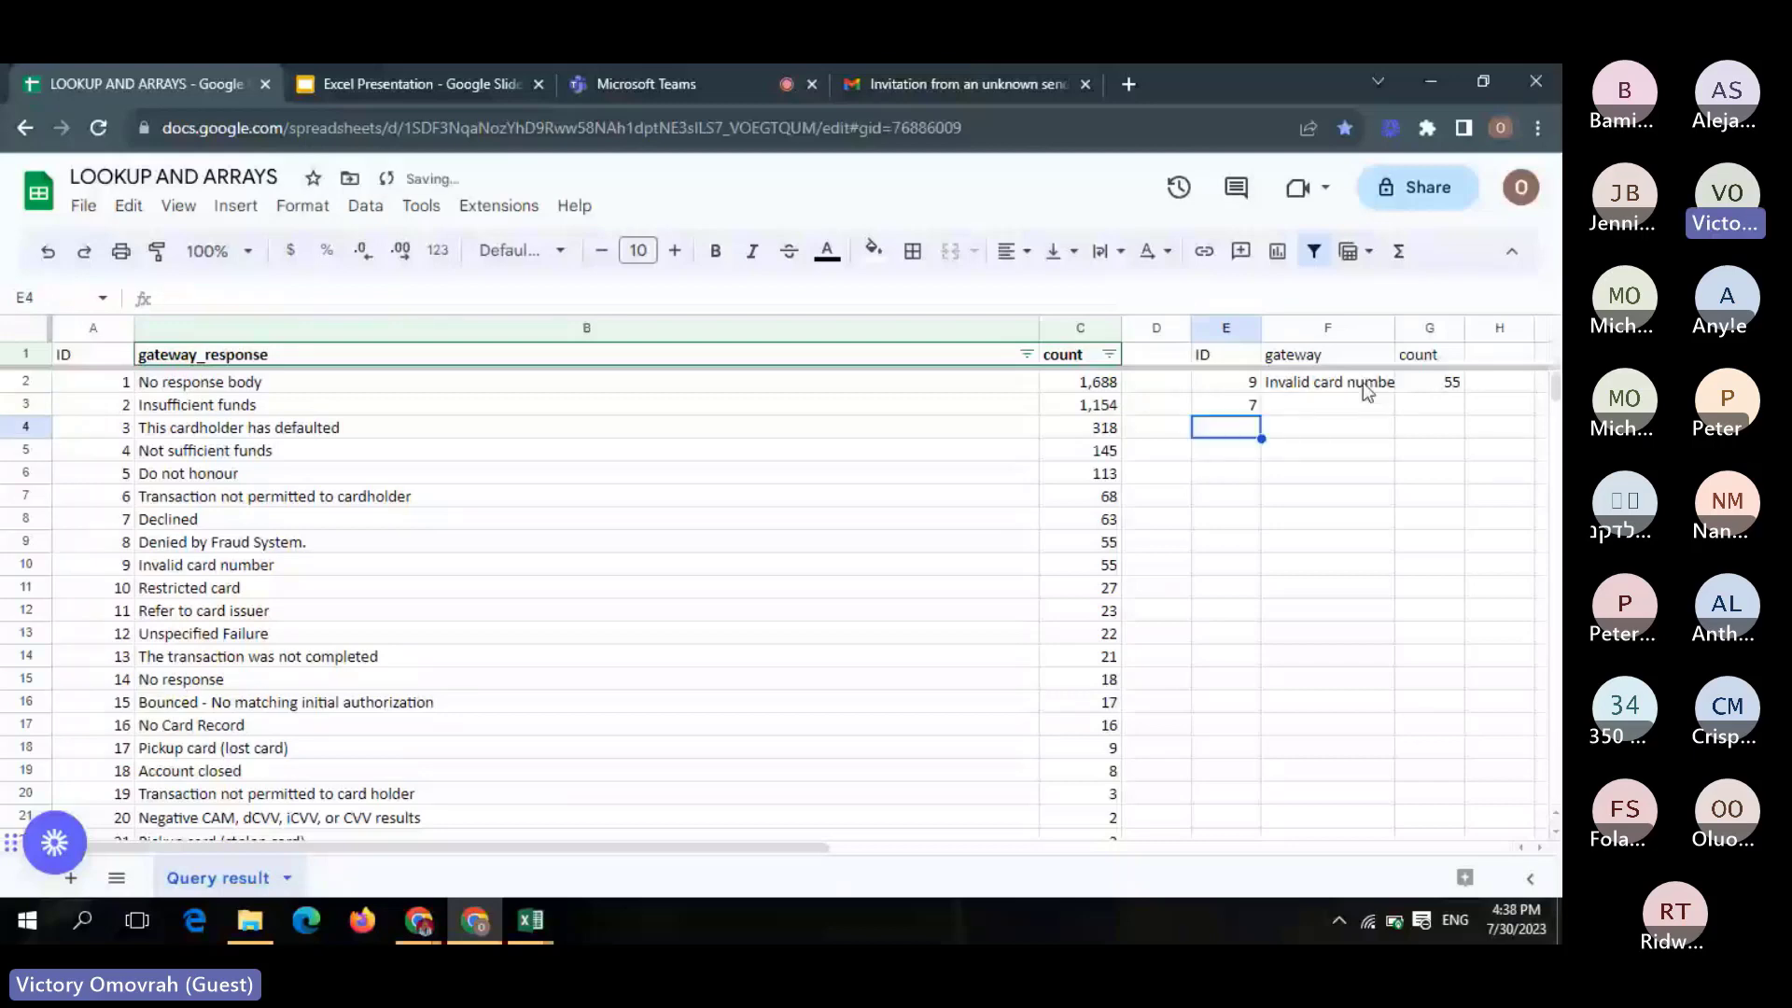
click(1362, 383)
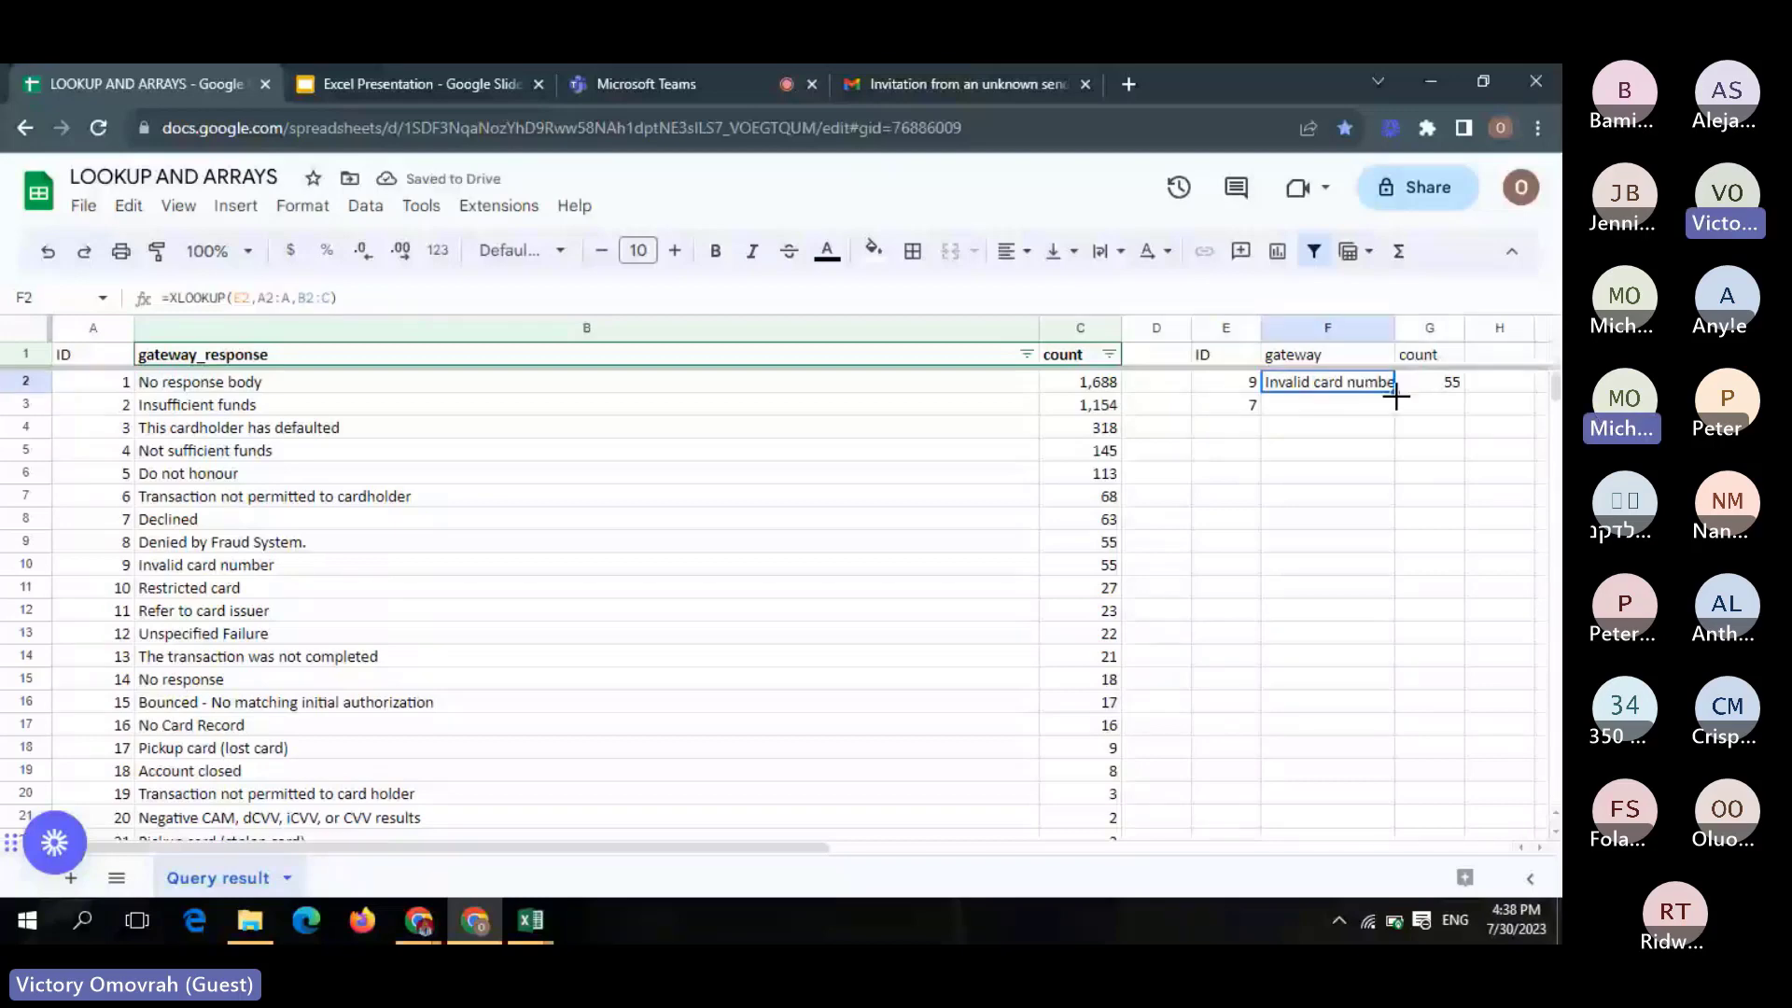
drag(1396, 394, 1396, 411)
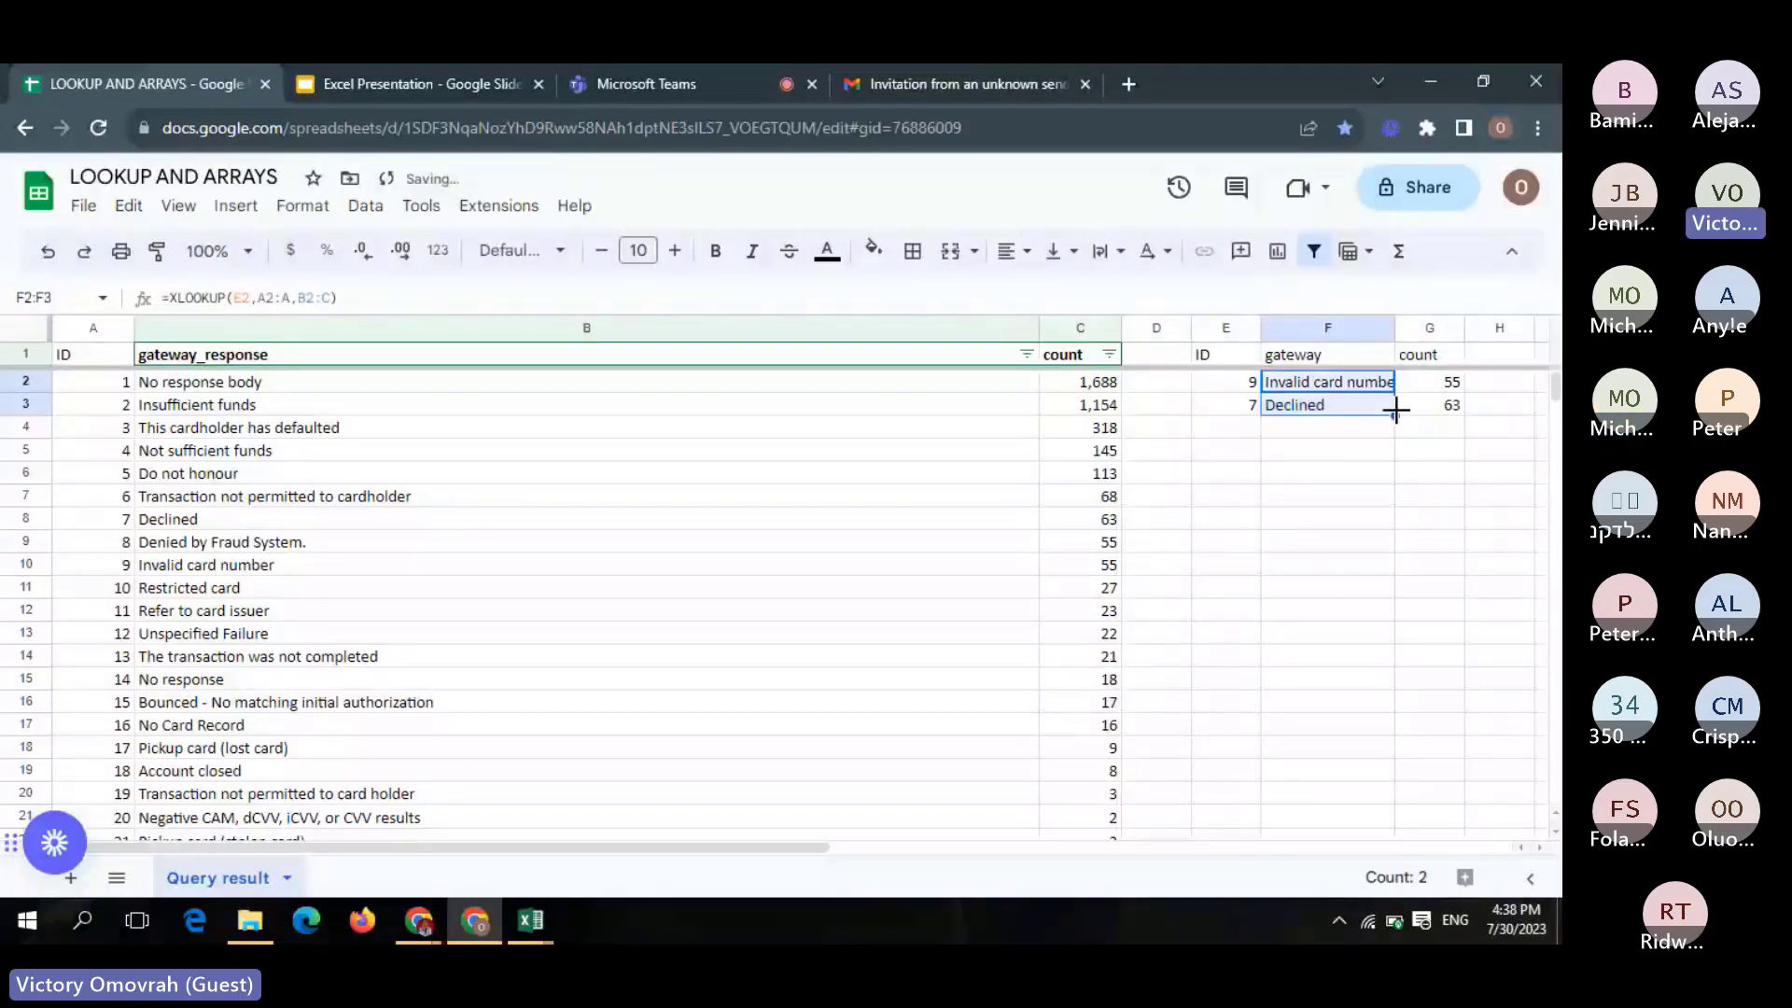
Enter ID 8 in E4 and fill the lookup down to row 4
click(1253, 421)
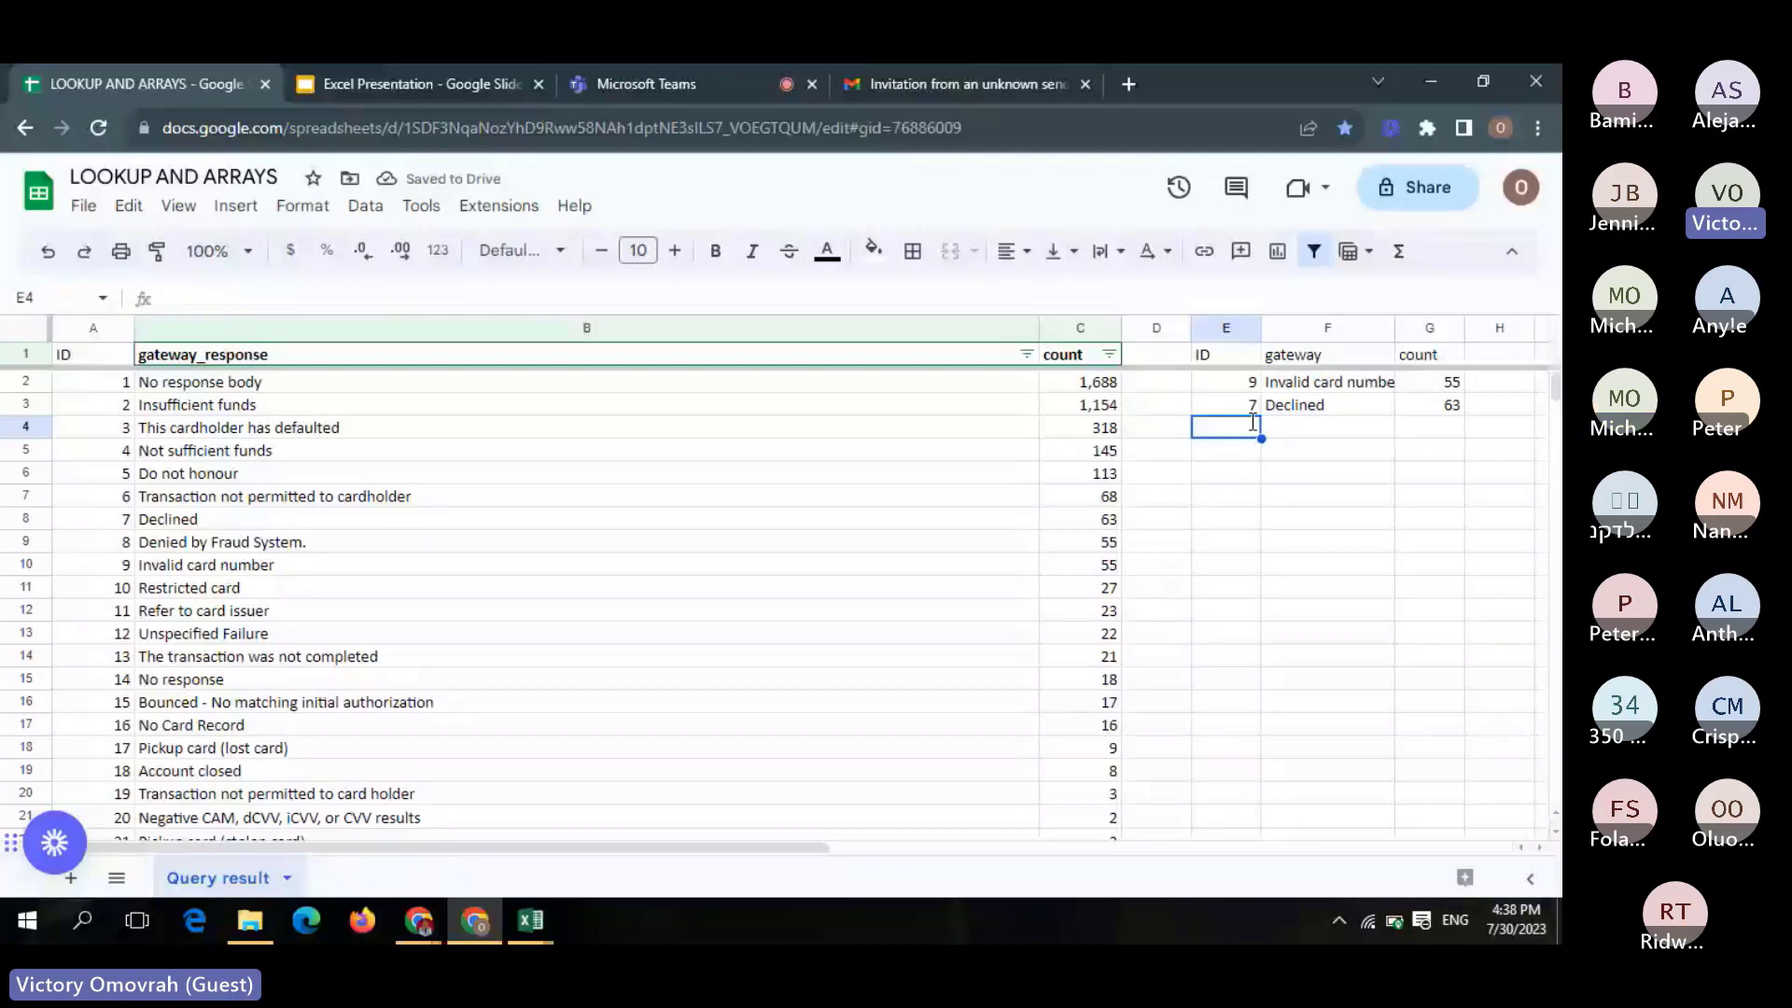
text(8)
drag(1306, 405, 1395, 434)
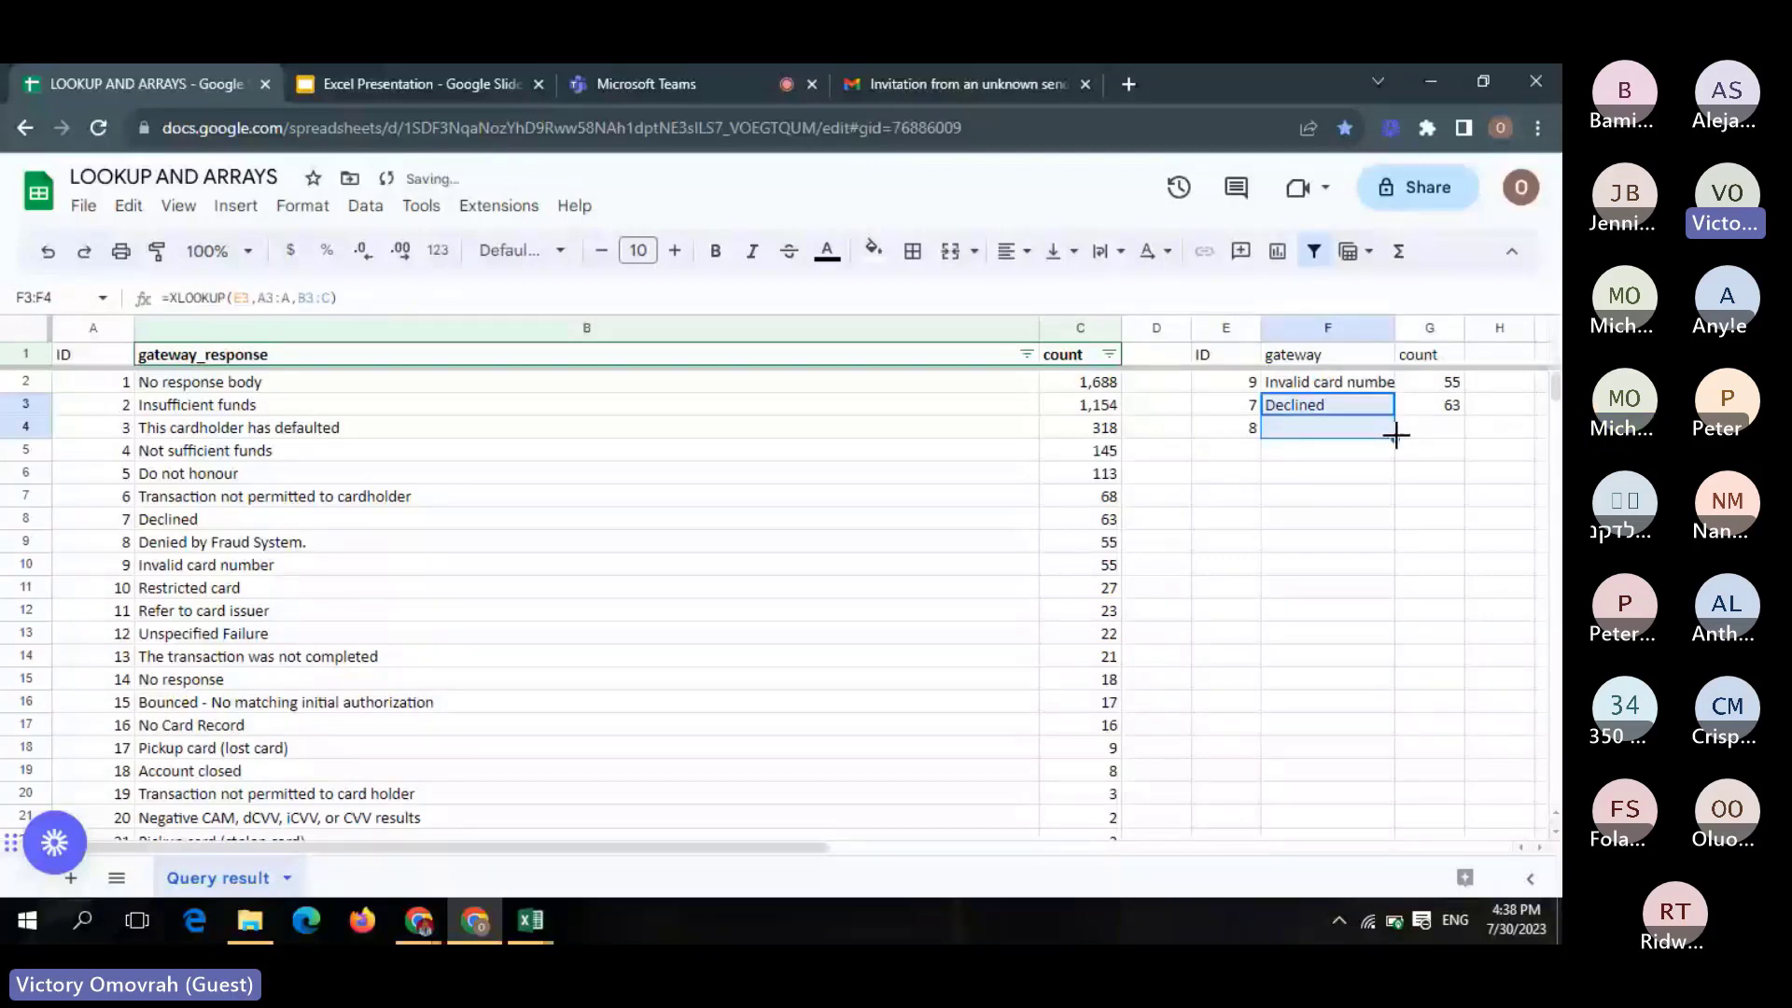
key(ctrl+d)
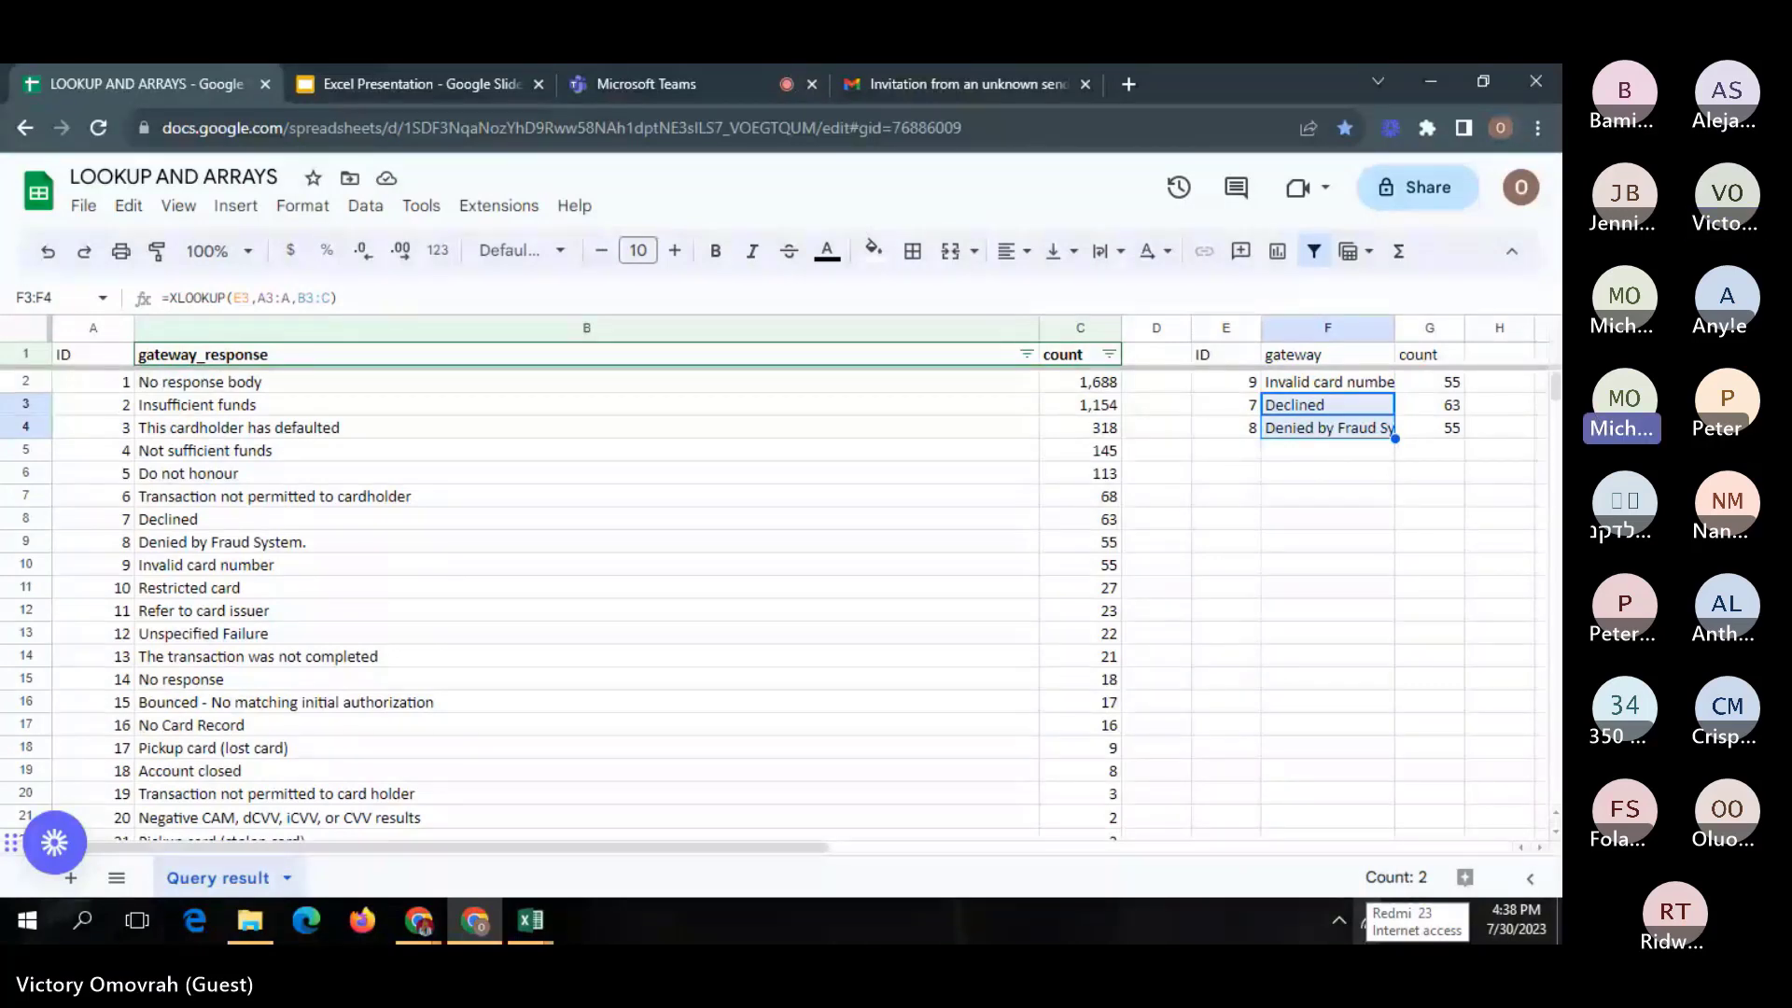
Check the Teams call's participant grid, then return to the XLOOKUP syntax slide
click(598, 70)
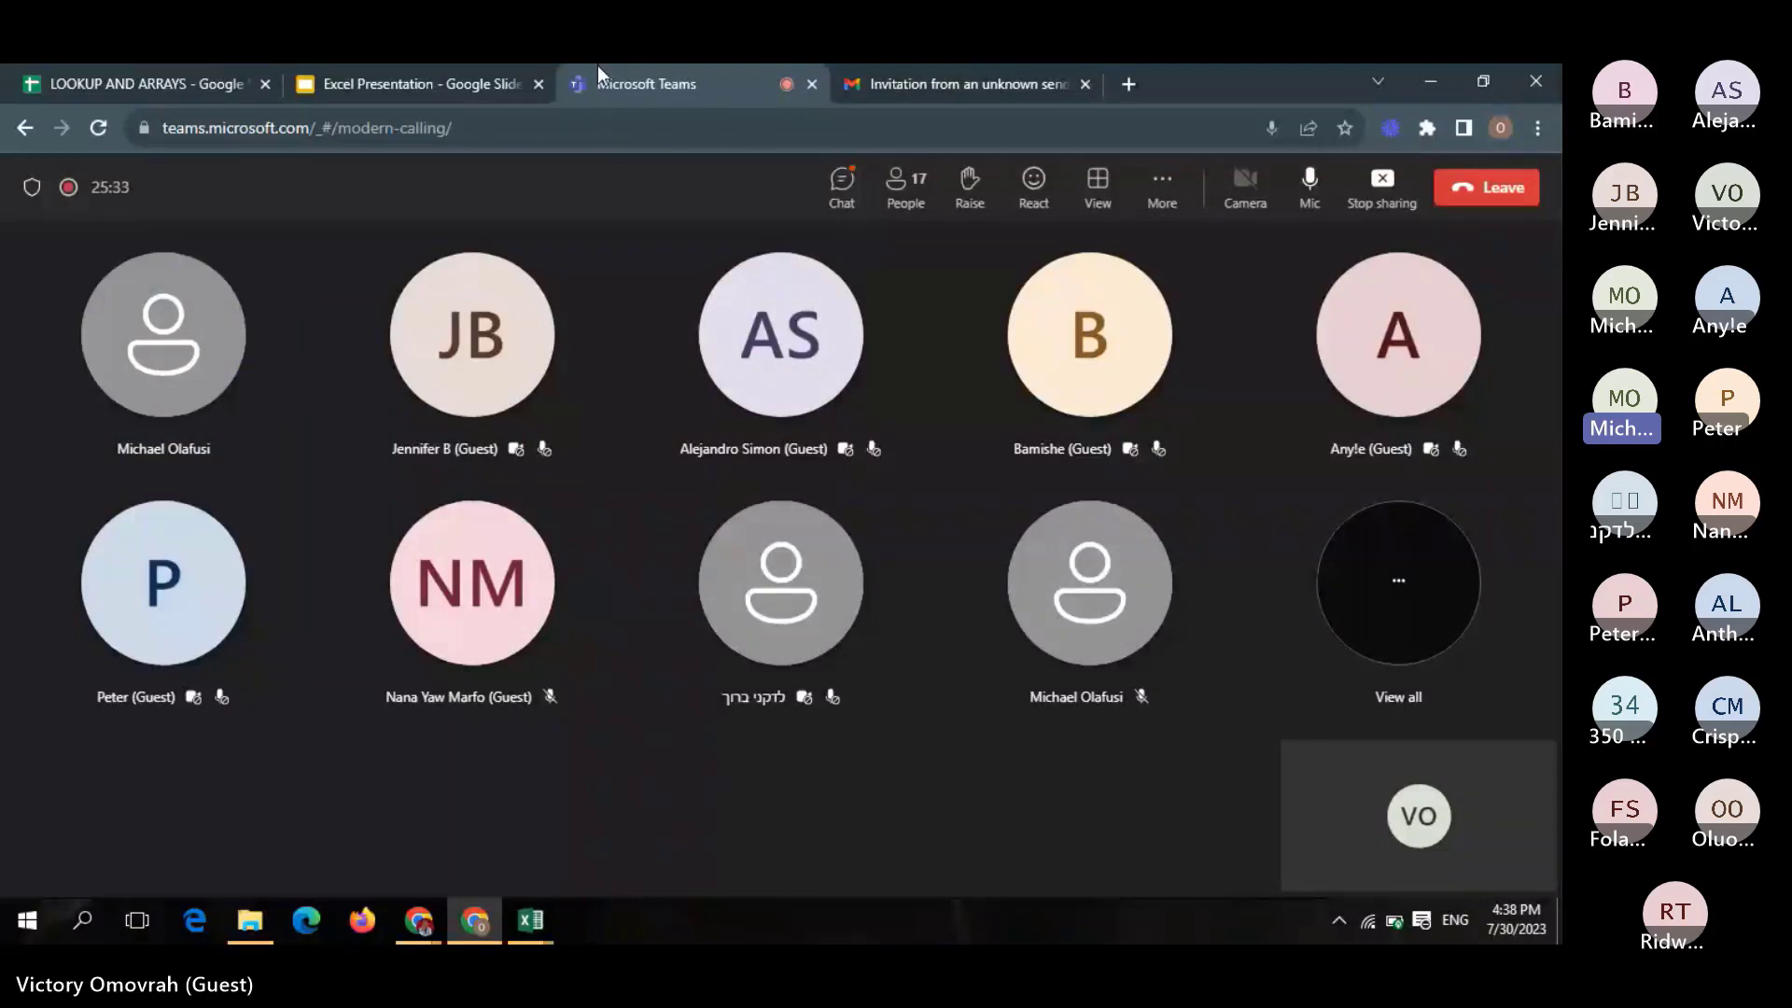
click(475, 67)
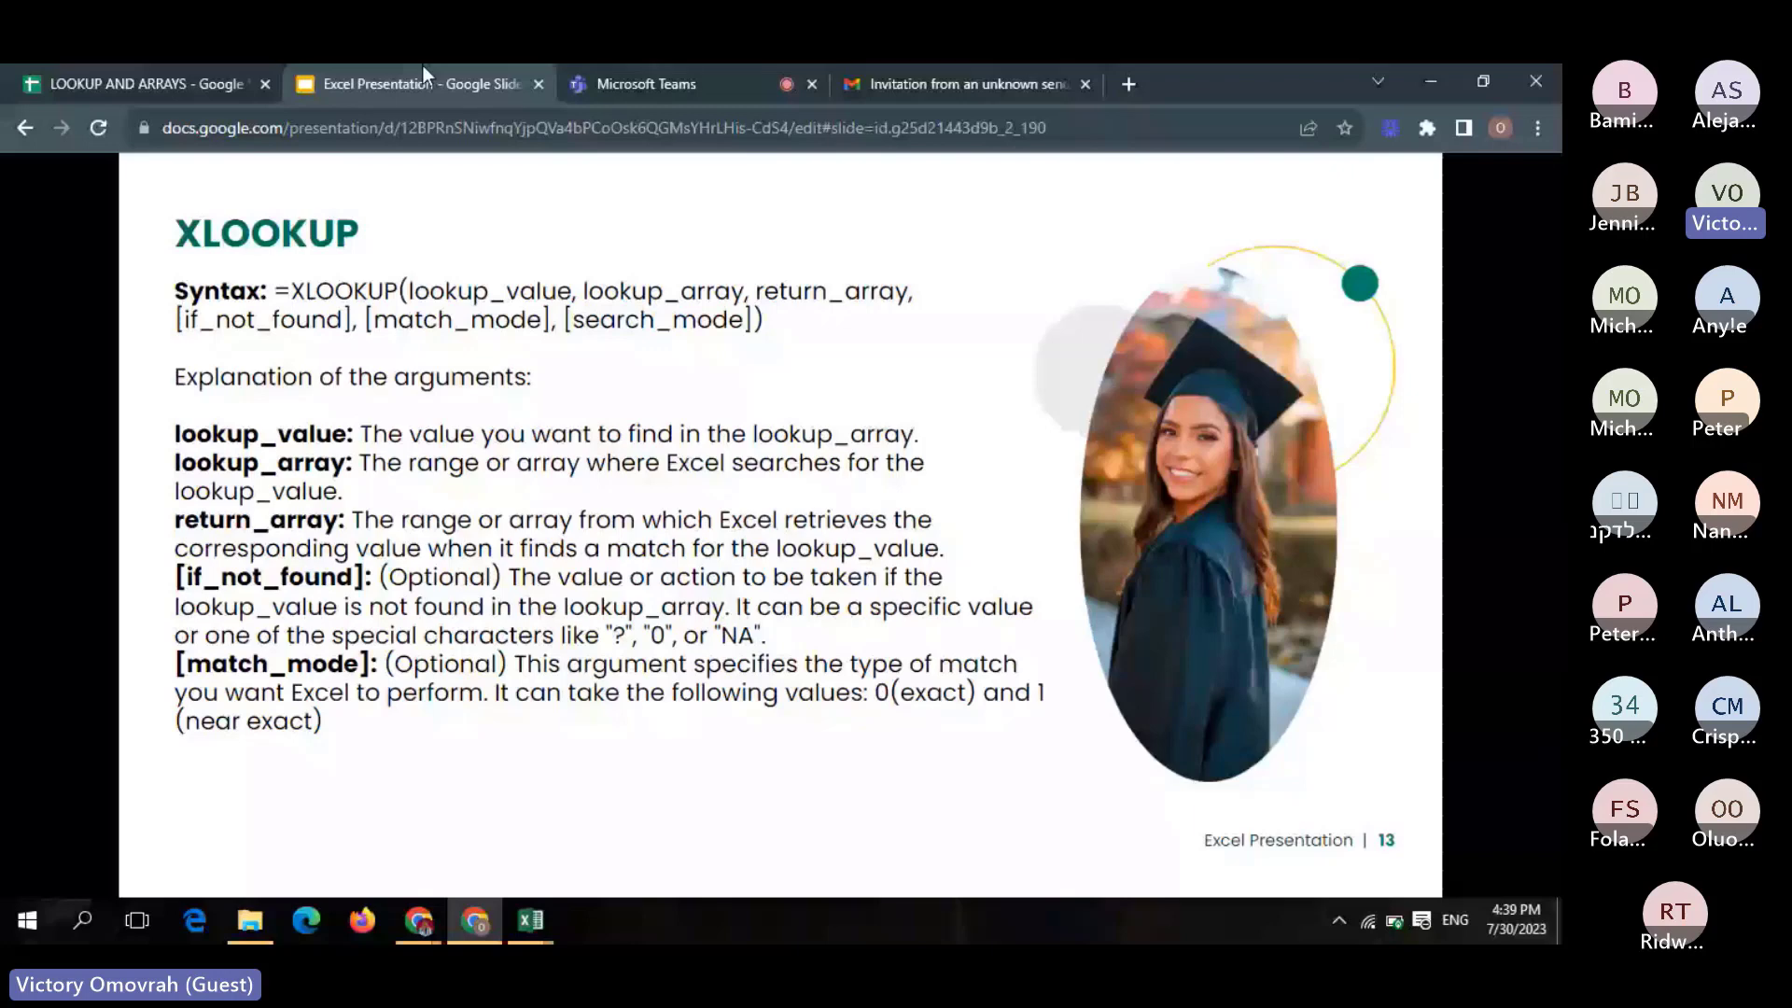
Return from the XLOOKUP slide to the LOOKUP AND ARRAYS spreadsheet with Ctrl+Page Up
key(ctrl+Page_Up)
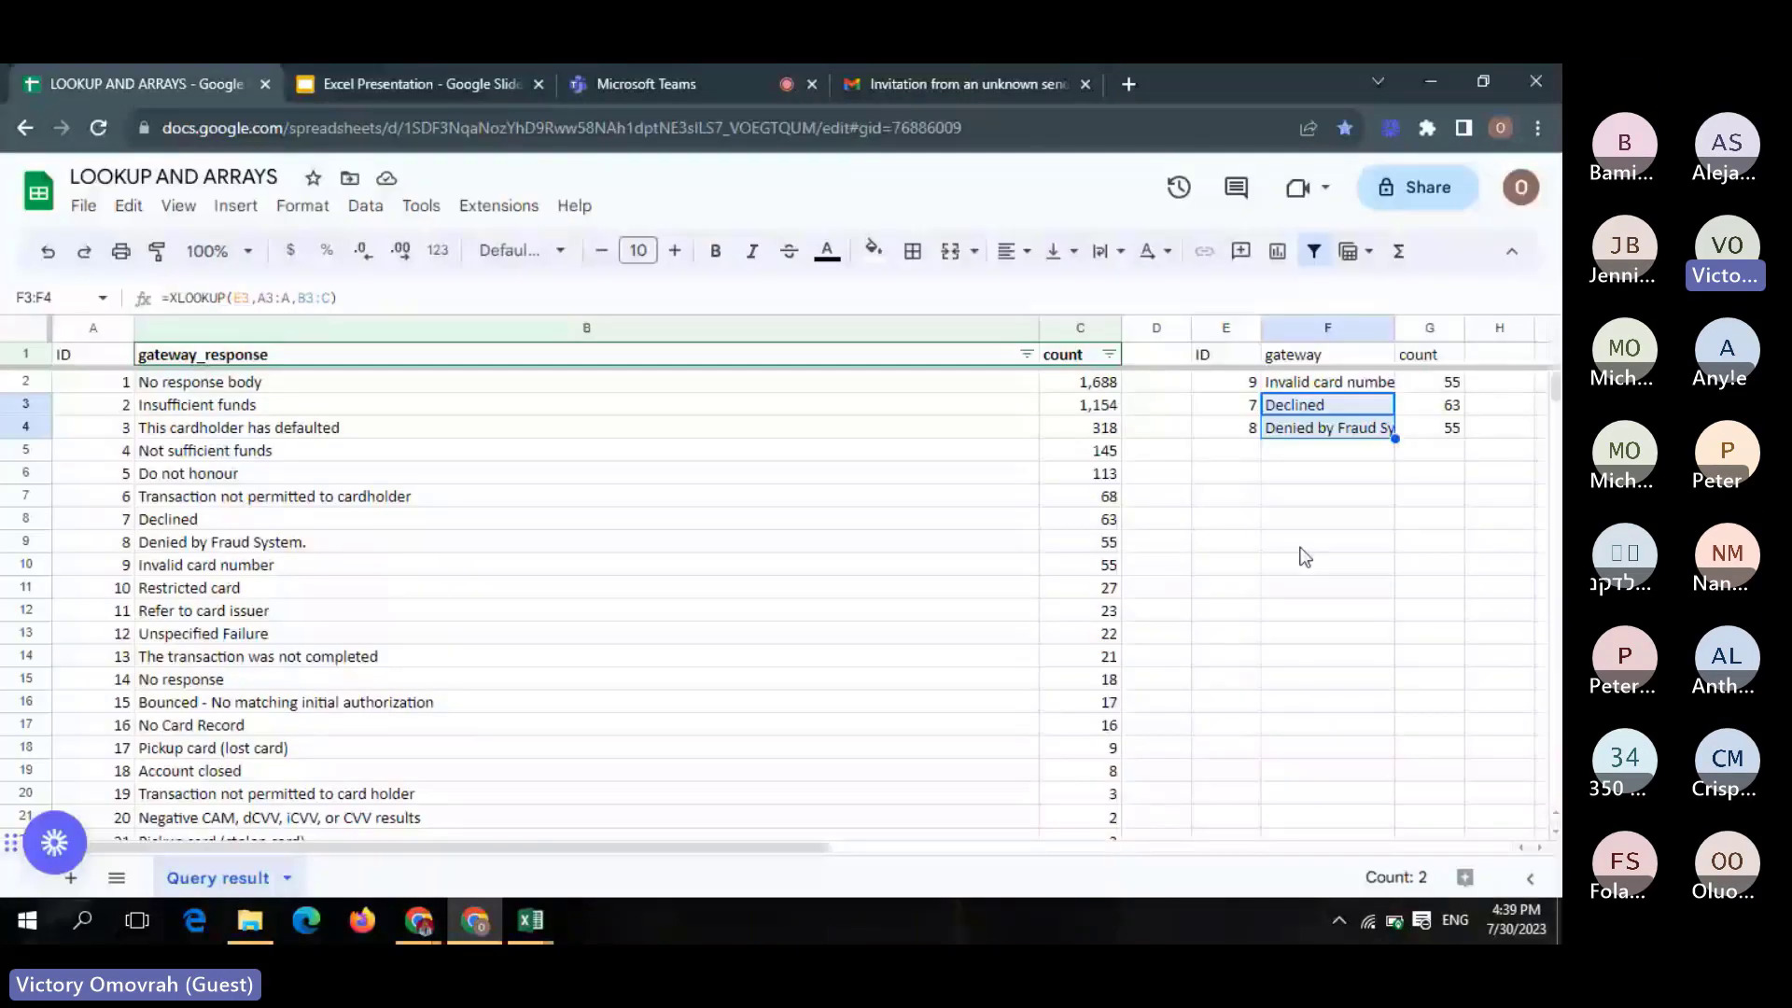
Add ID 5 in E5, fill the lookup to row 5, then insert a new blank sheet
click(1204, 450)
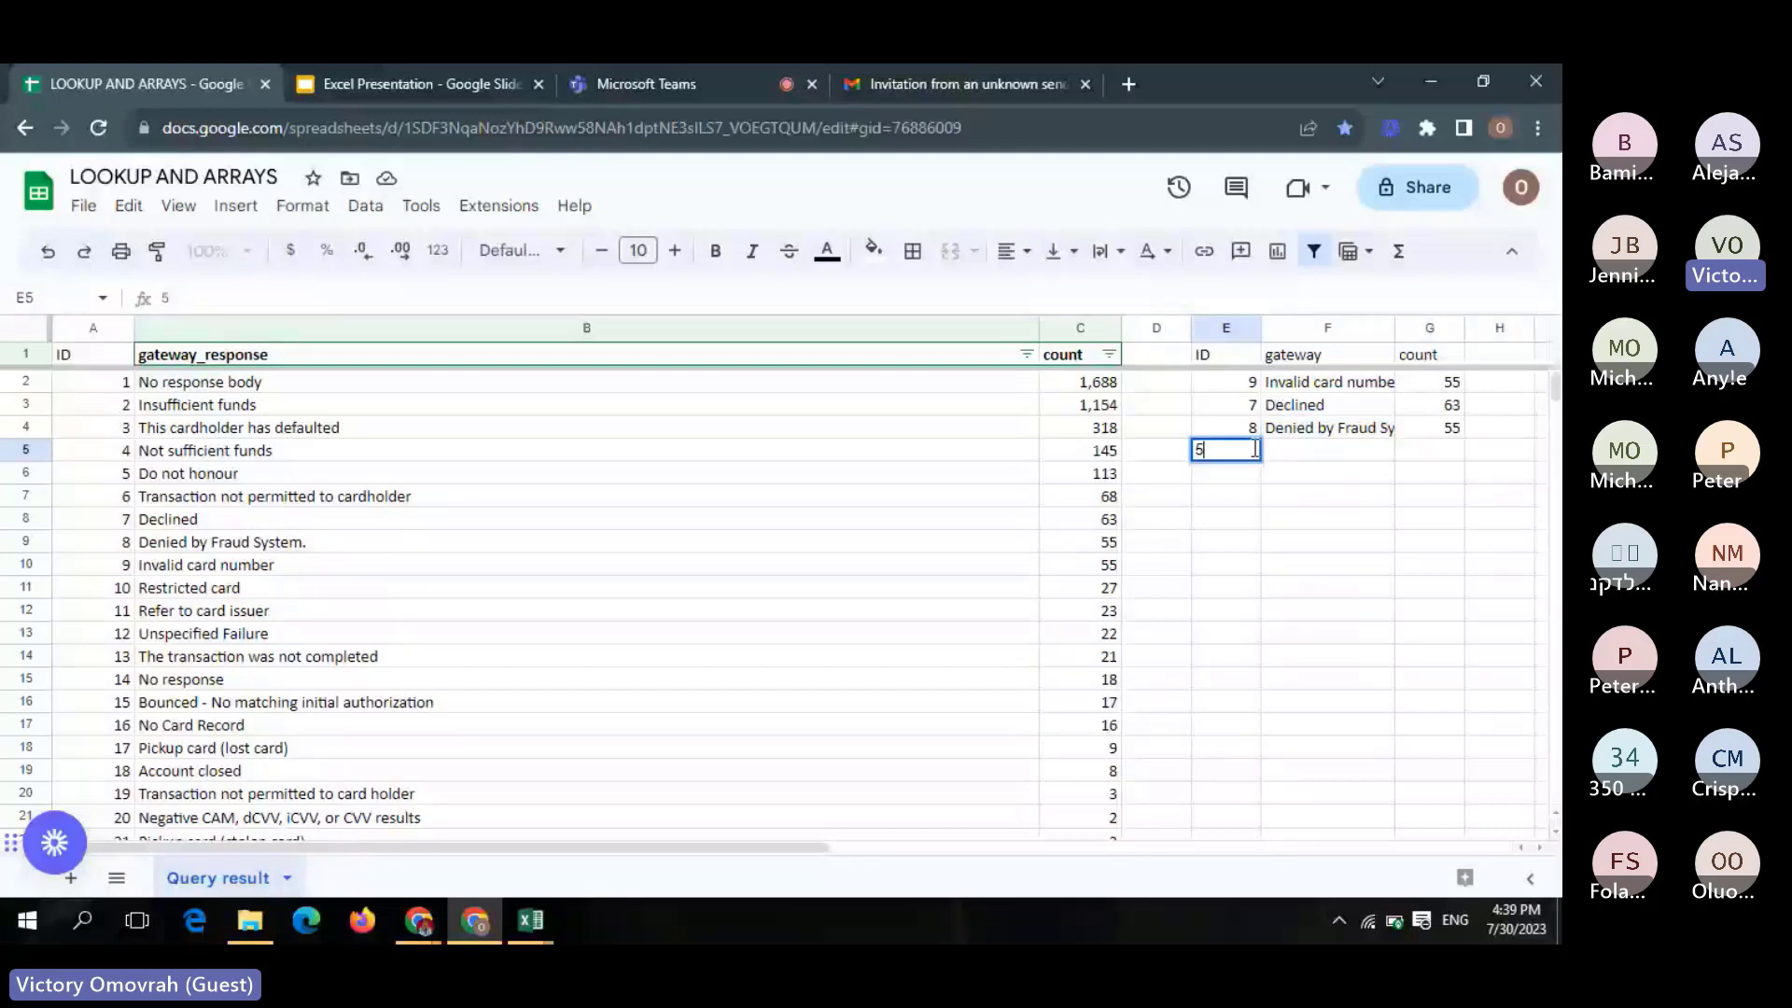
text(5)
click(1344, 427)
drag(1395, 438, 1397, 454)
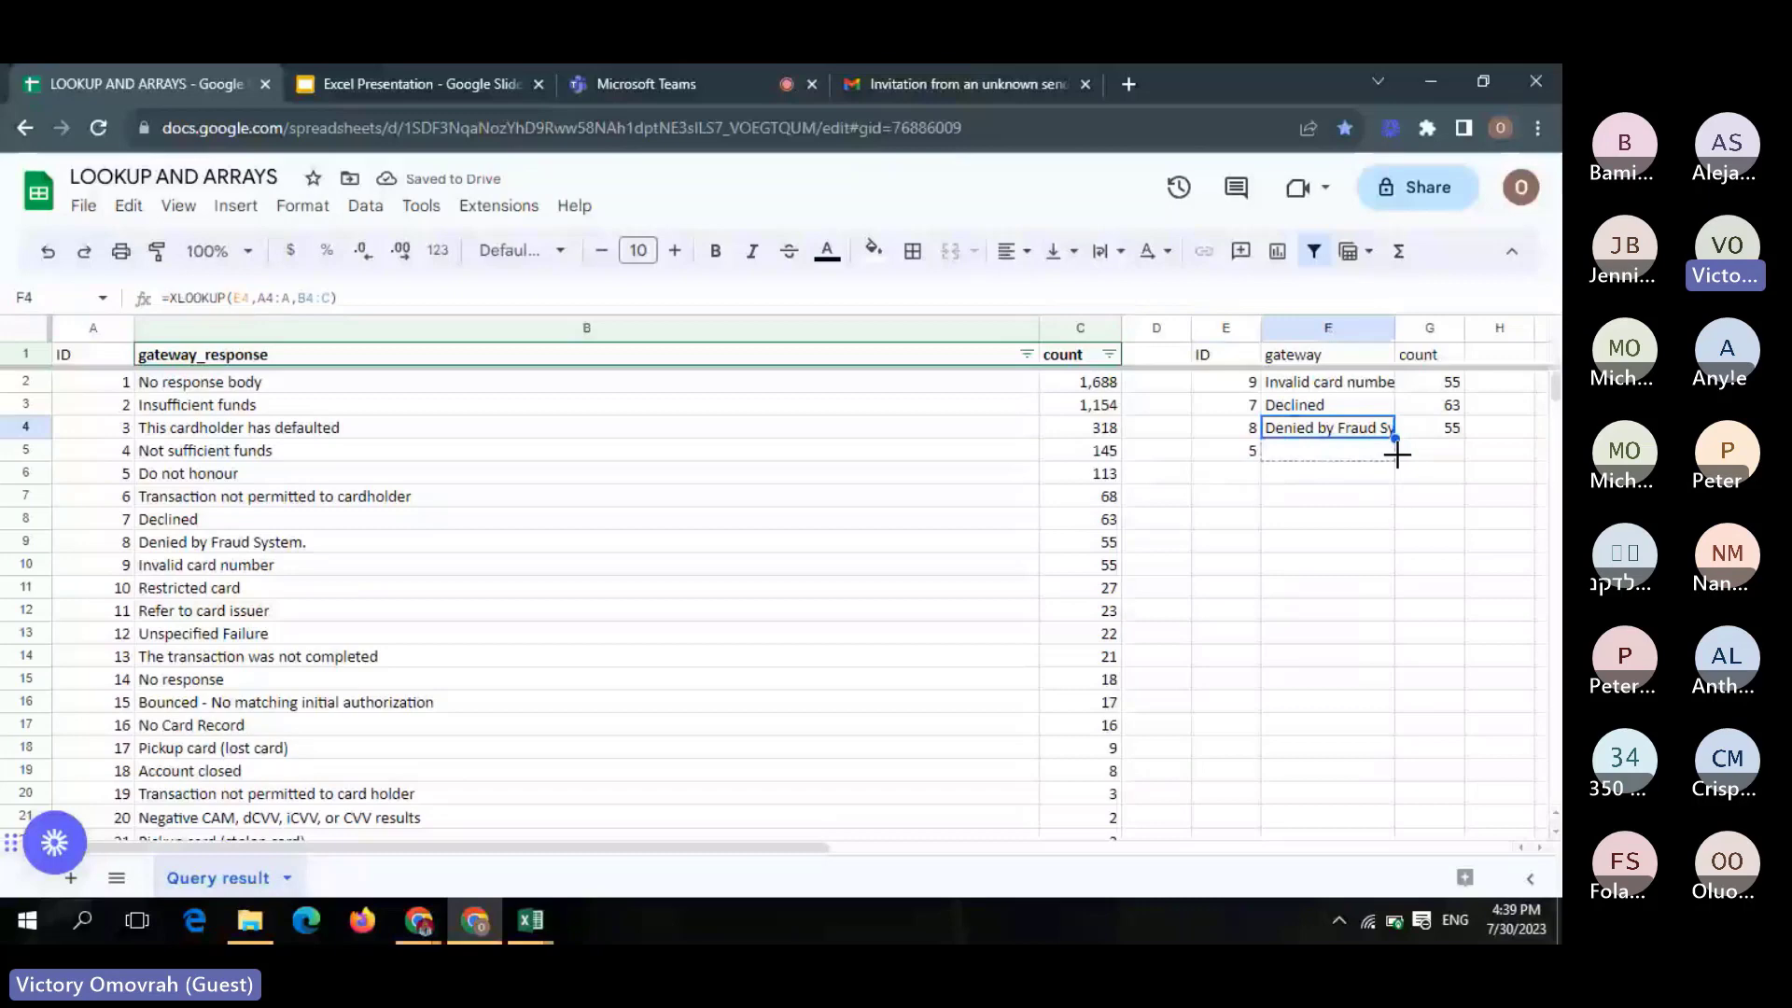
drag(1397, 455, 1397, 457)
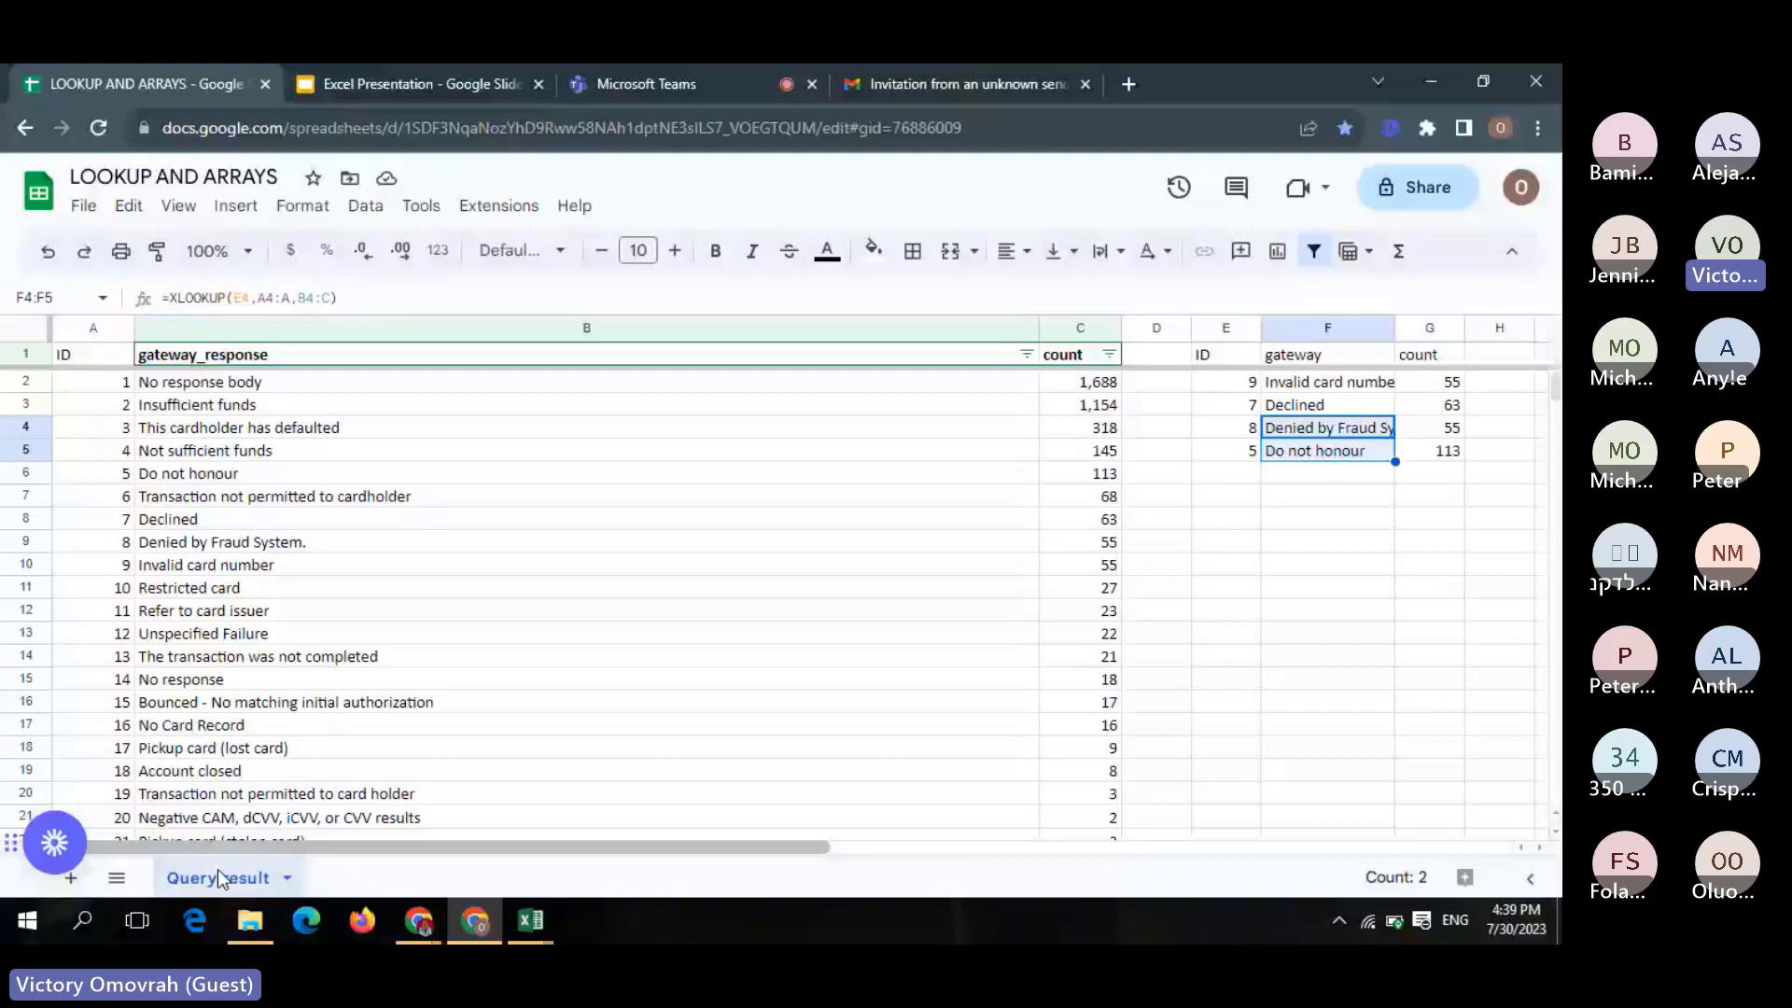
key(shift+F11)
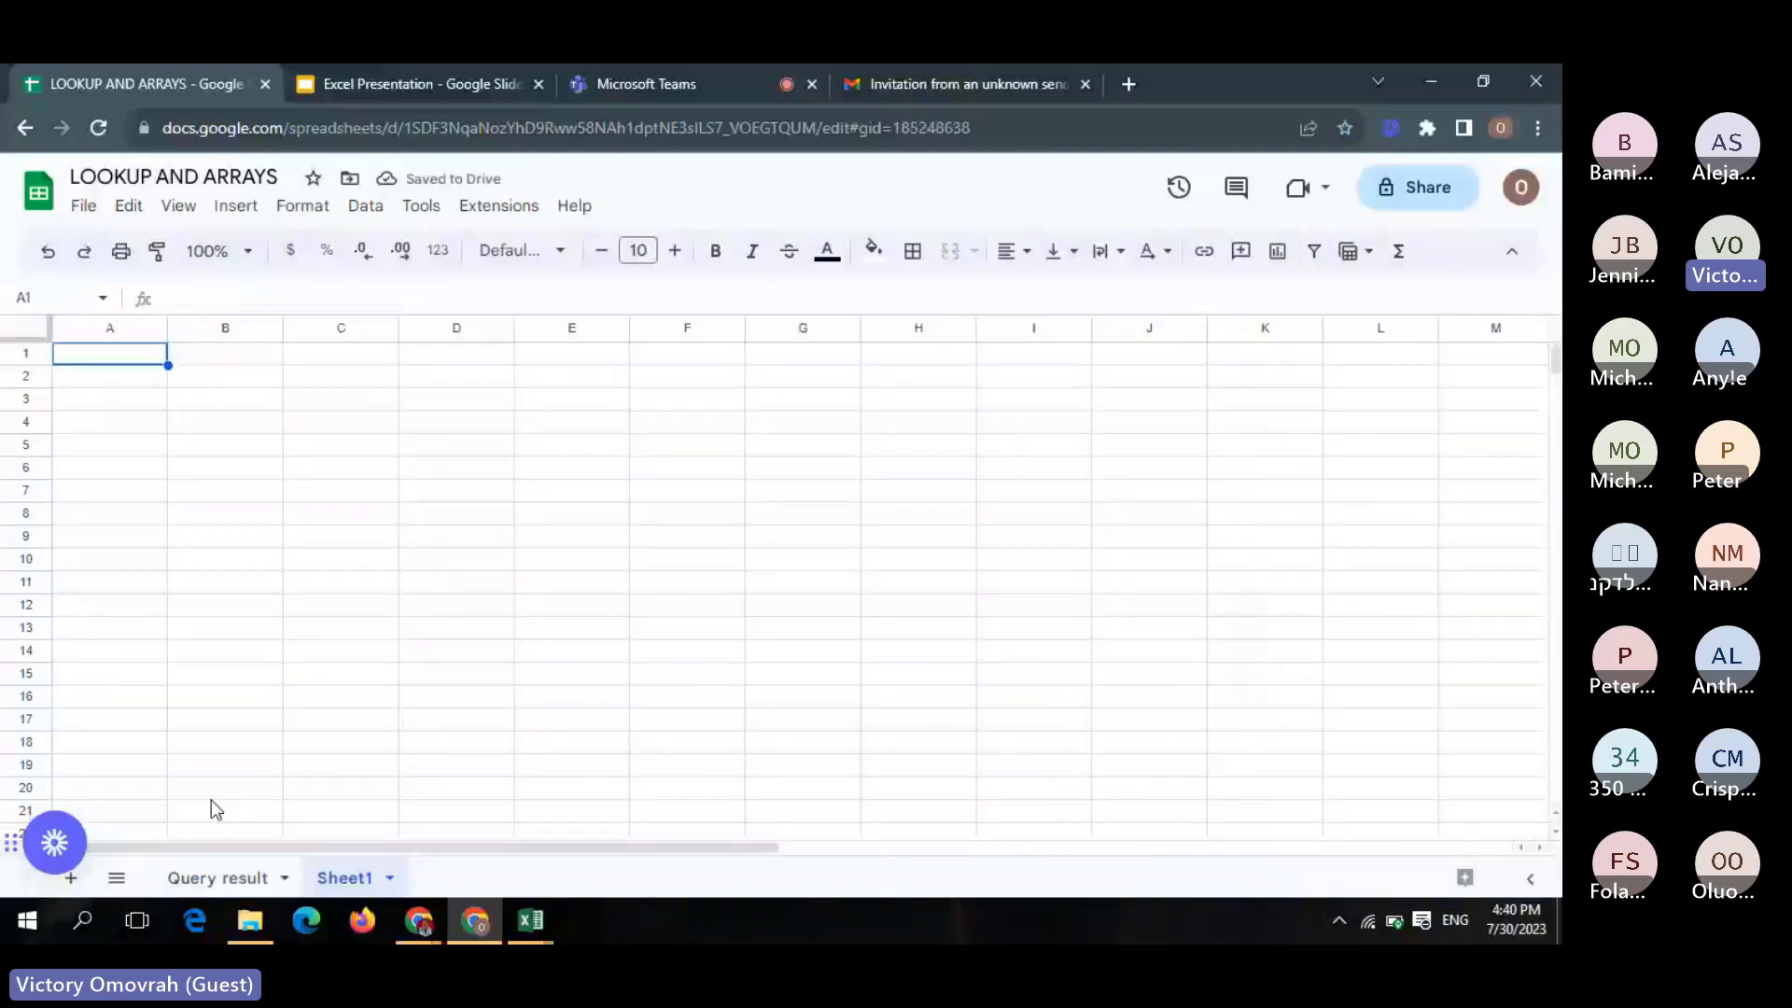
Inspect the ID-generating formula on Query result, then go to the new Sheet1
click(207, 879)
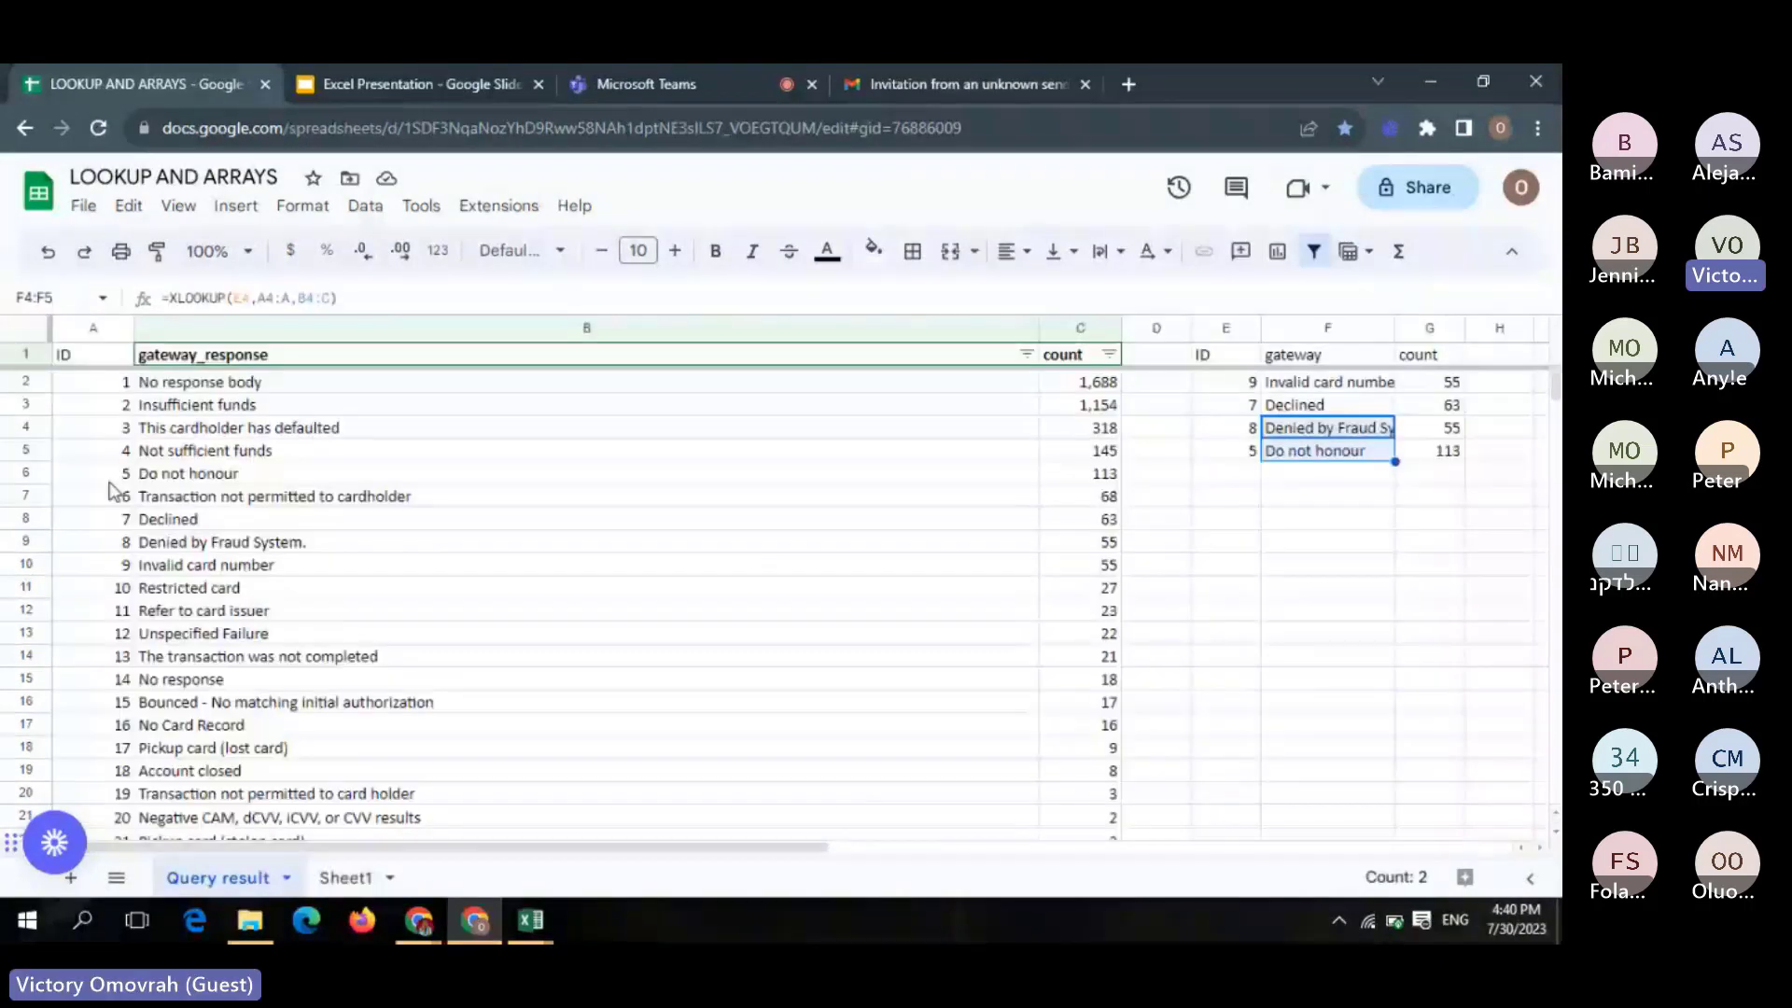
click(116, 495)
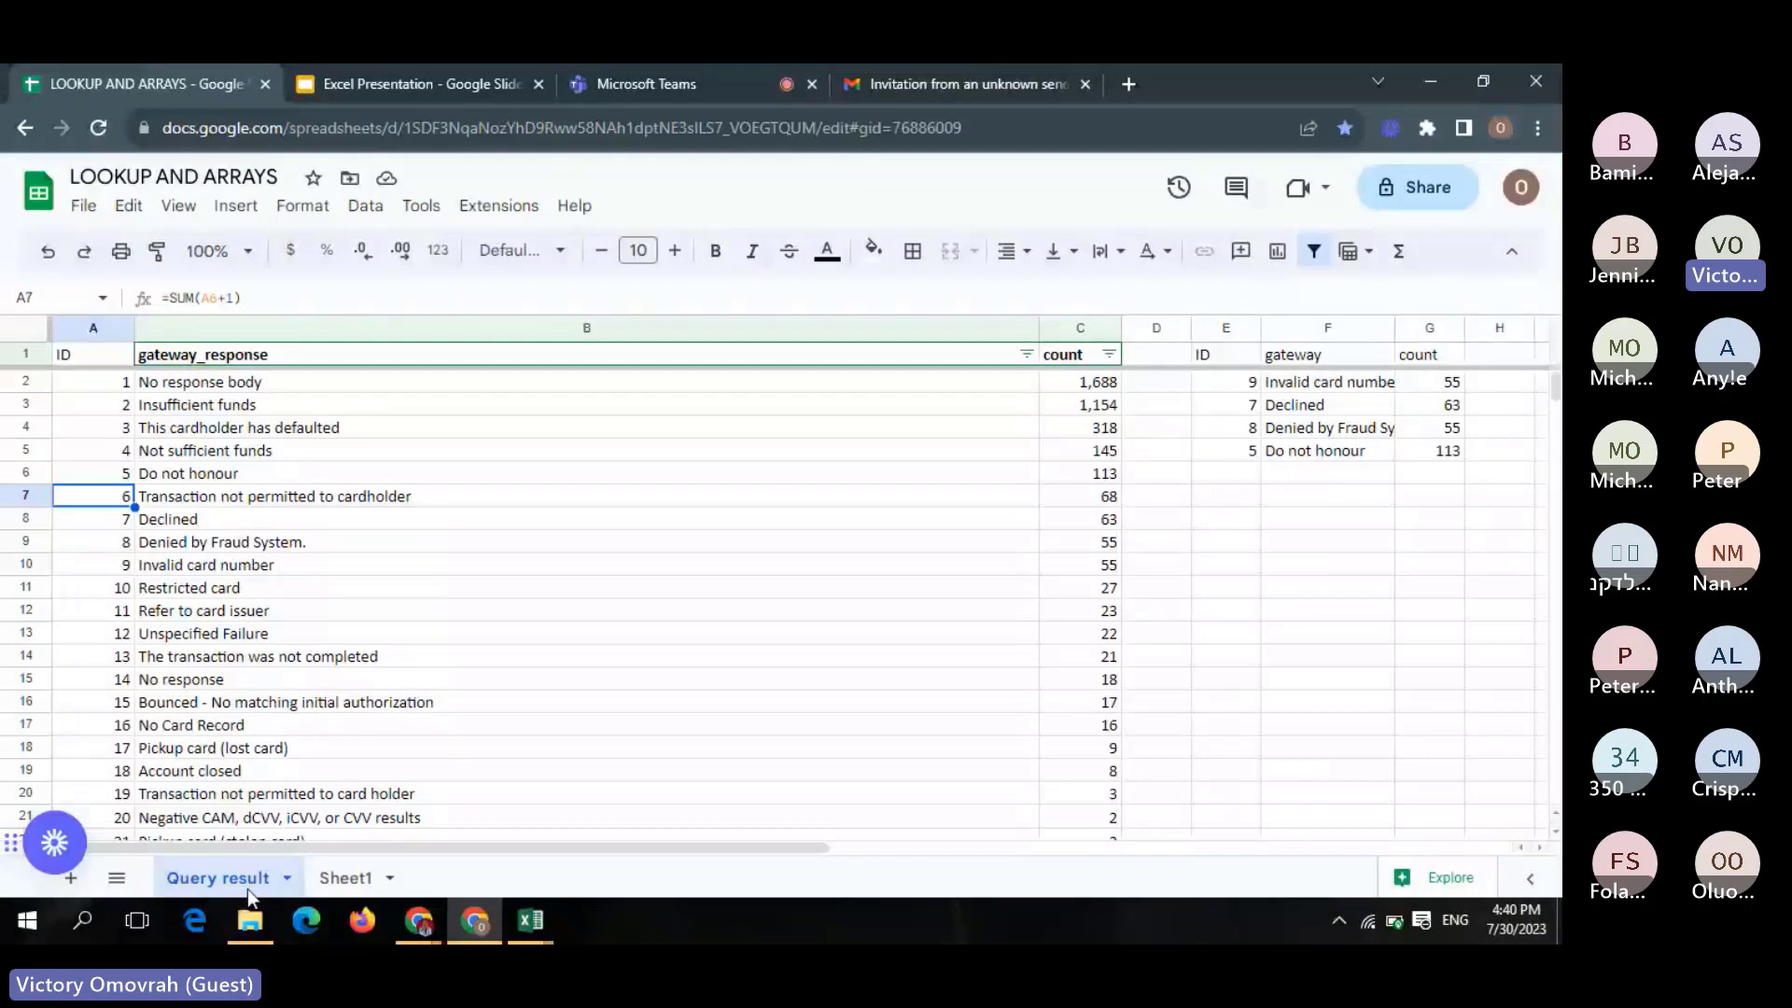
click(345, 877)
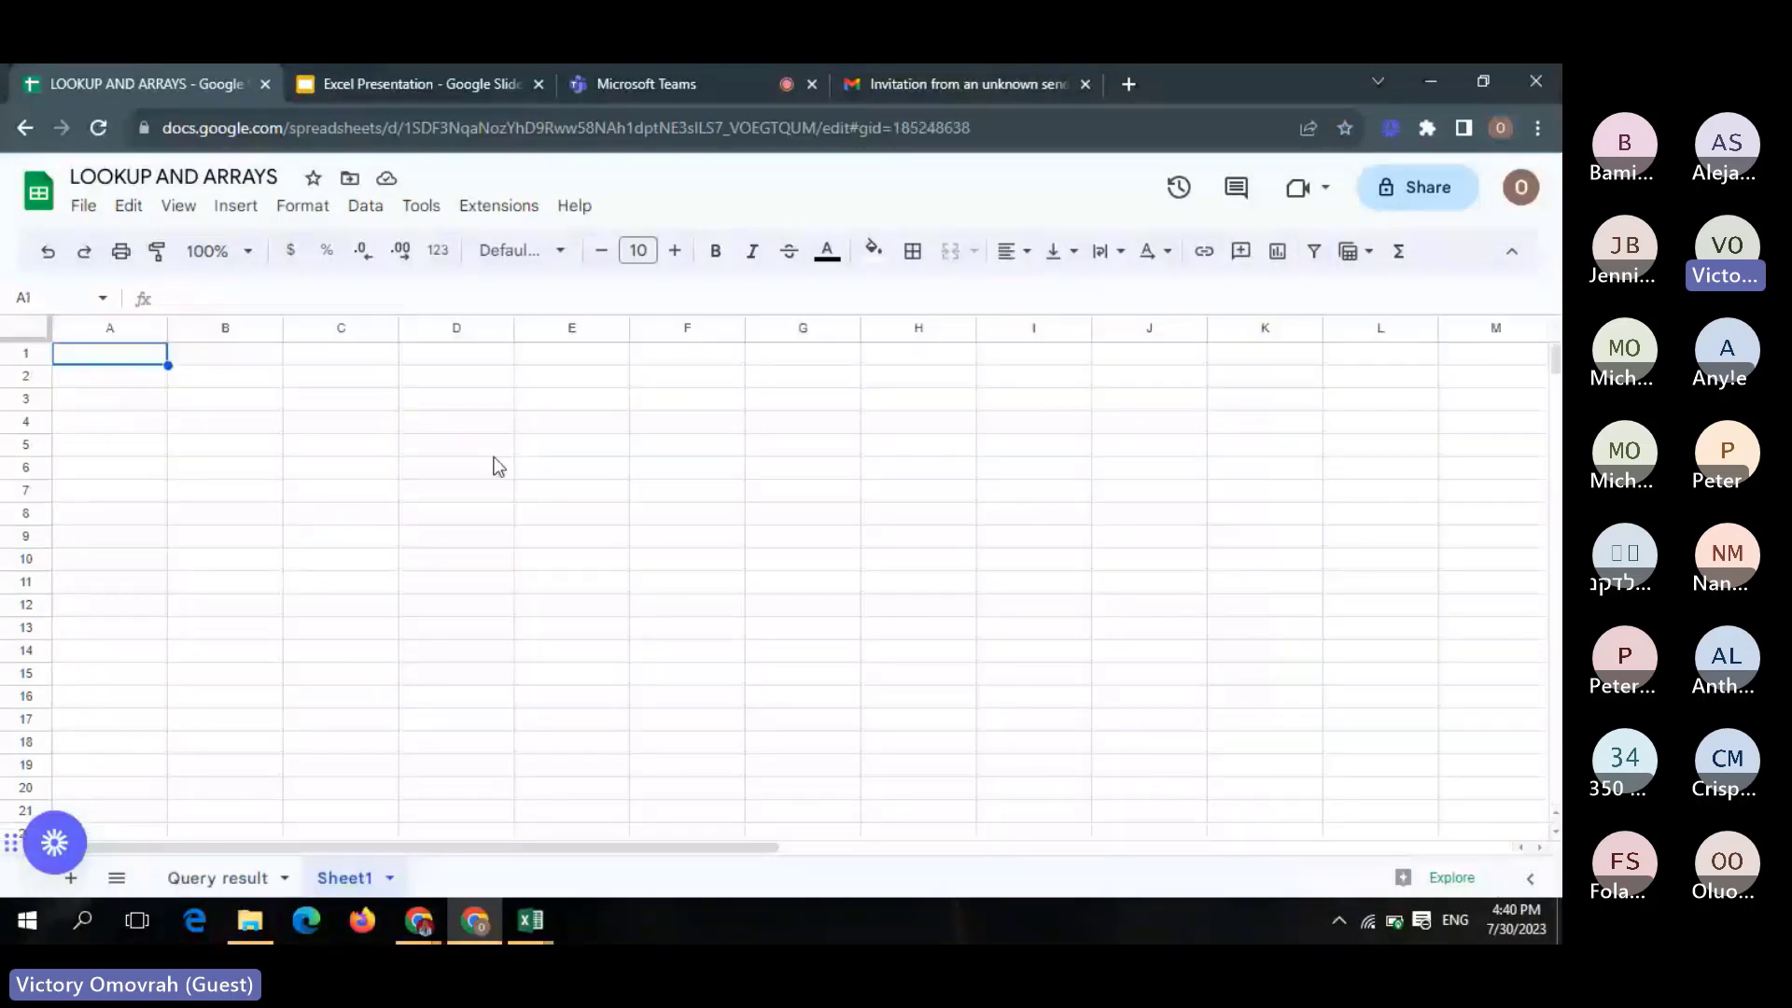
Type the headers Id, Gateway and count in A1:C1 and start editing A2
double_click(144, 358)
text(Id)
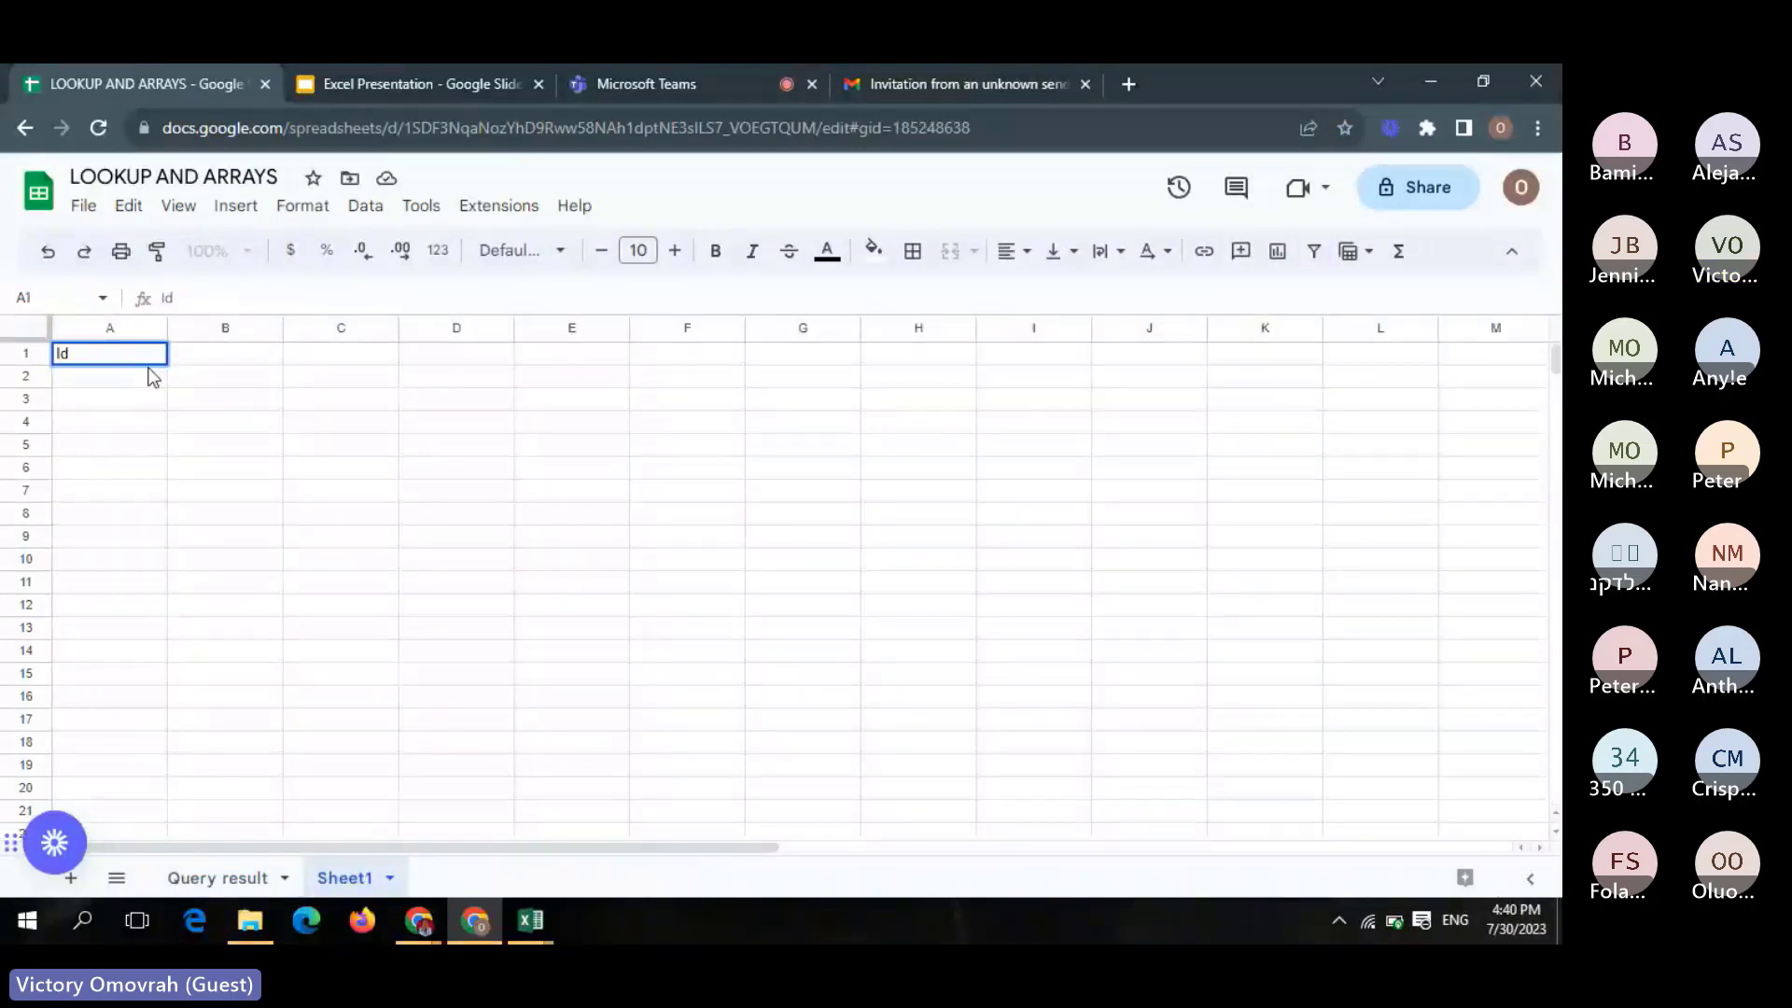
click(212, 353)
text(G)
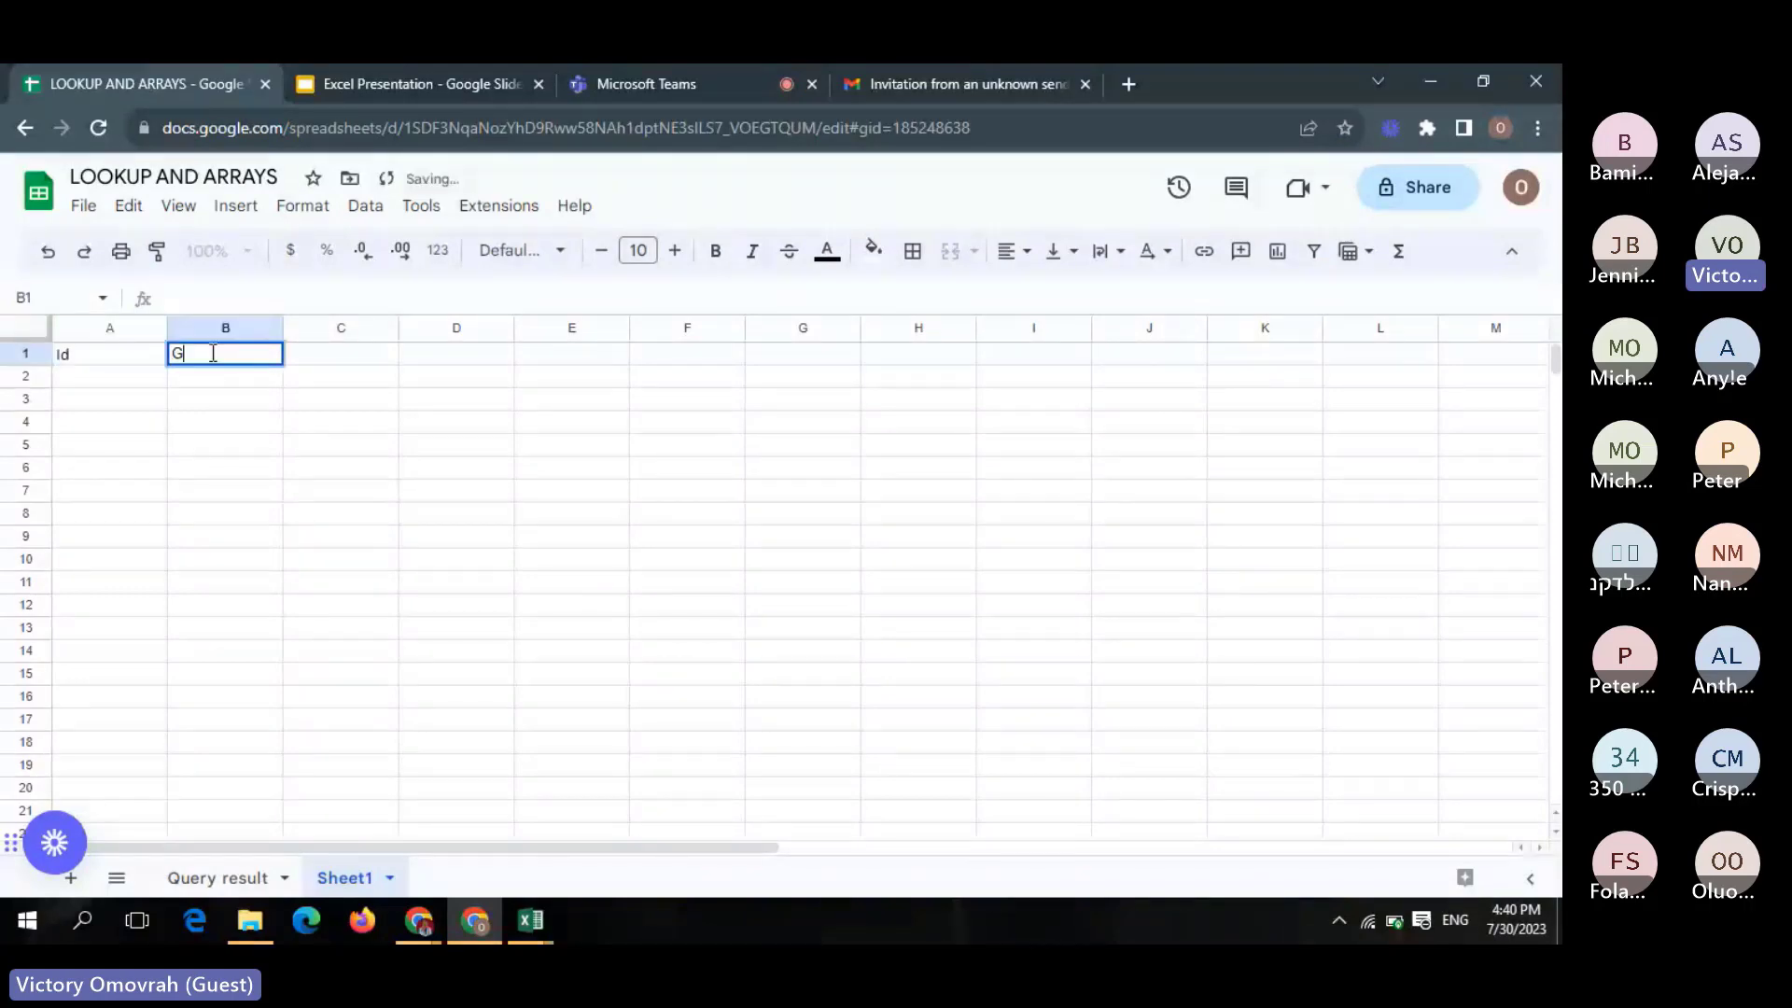
text(ateway)
key(Tab)
text(count)
click(138, 381)
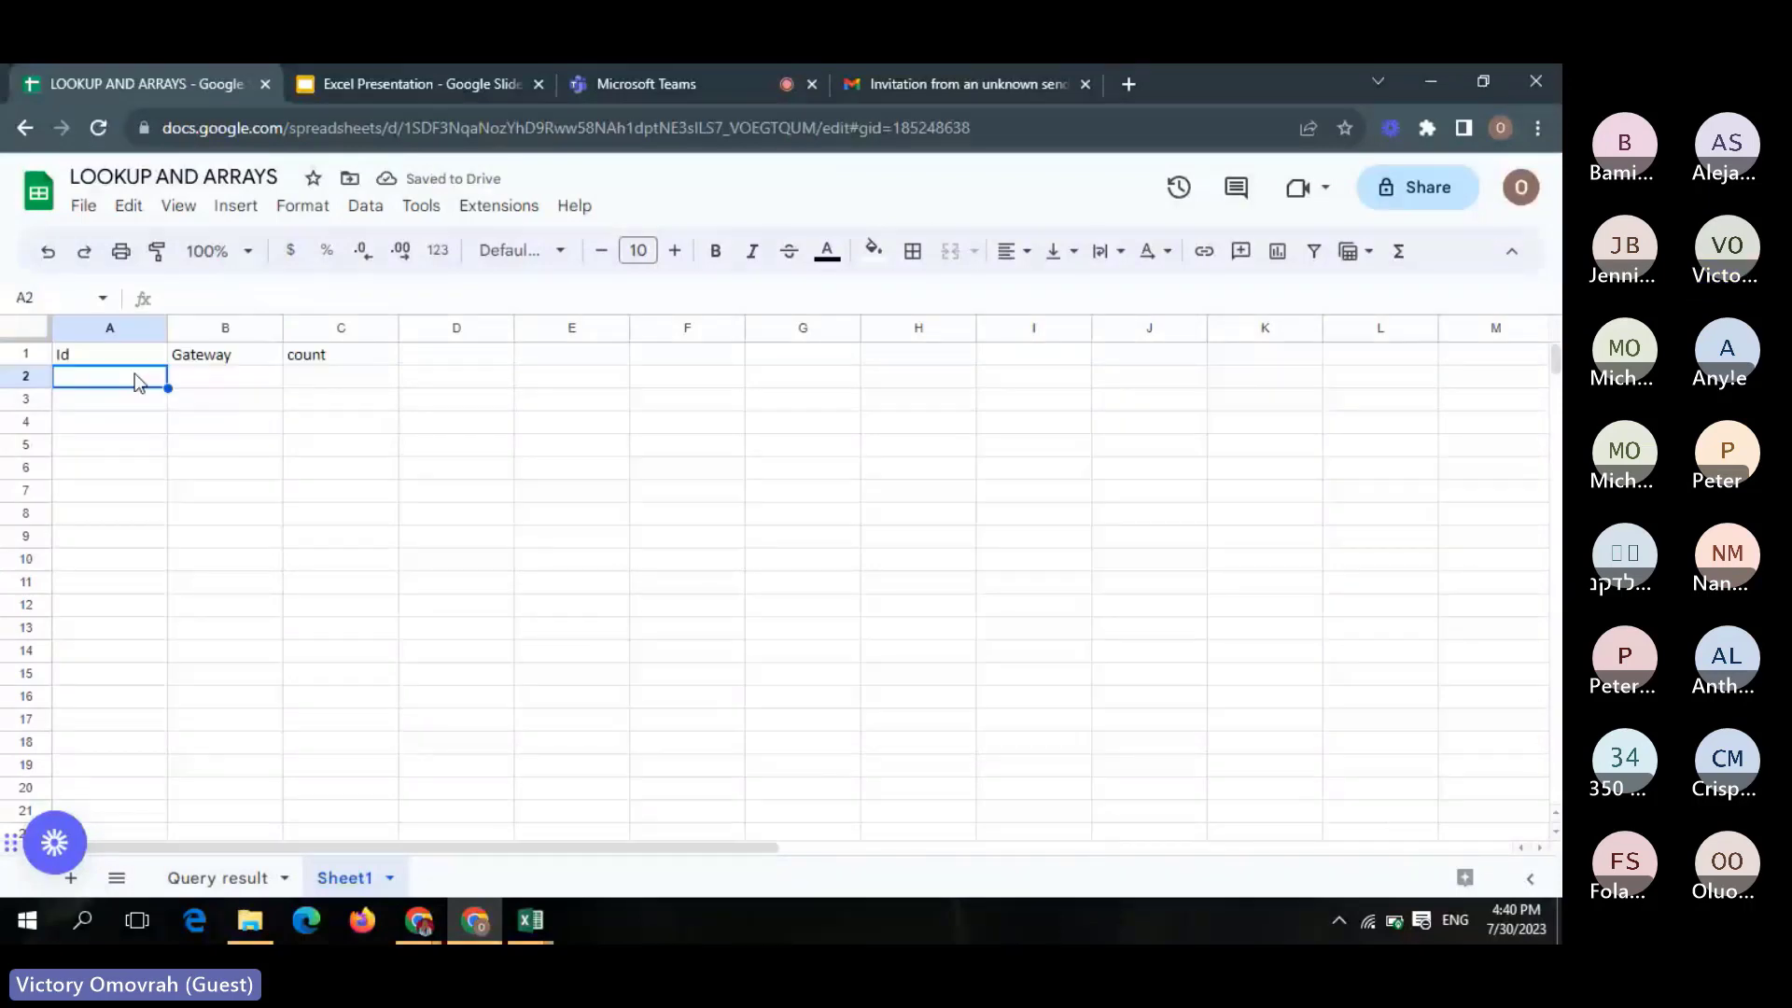
double_click(136, 374)
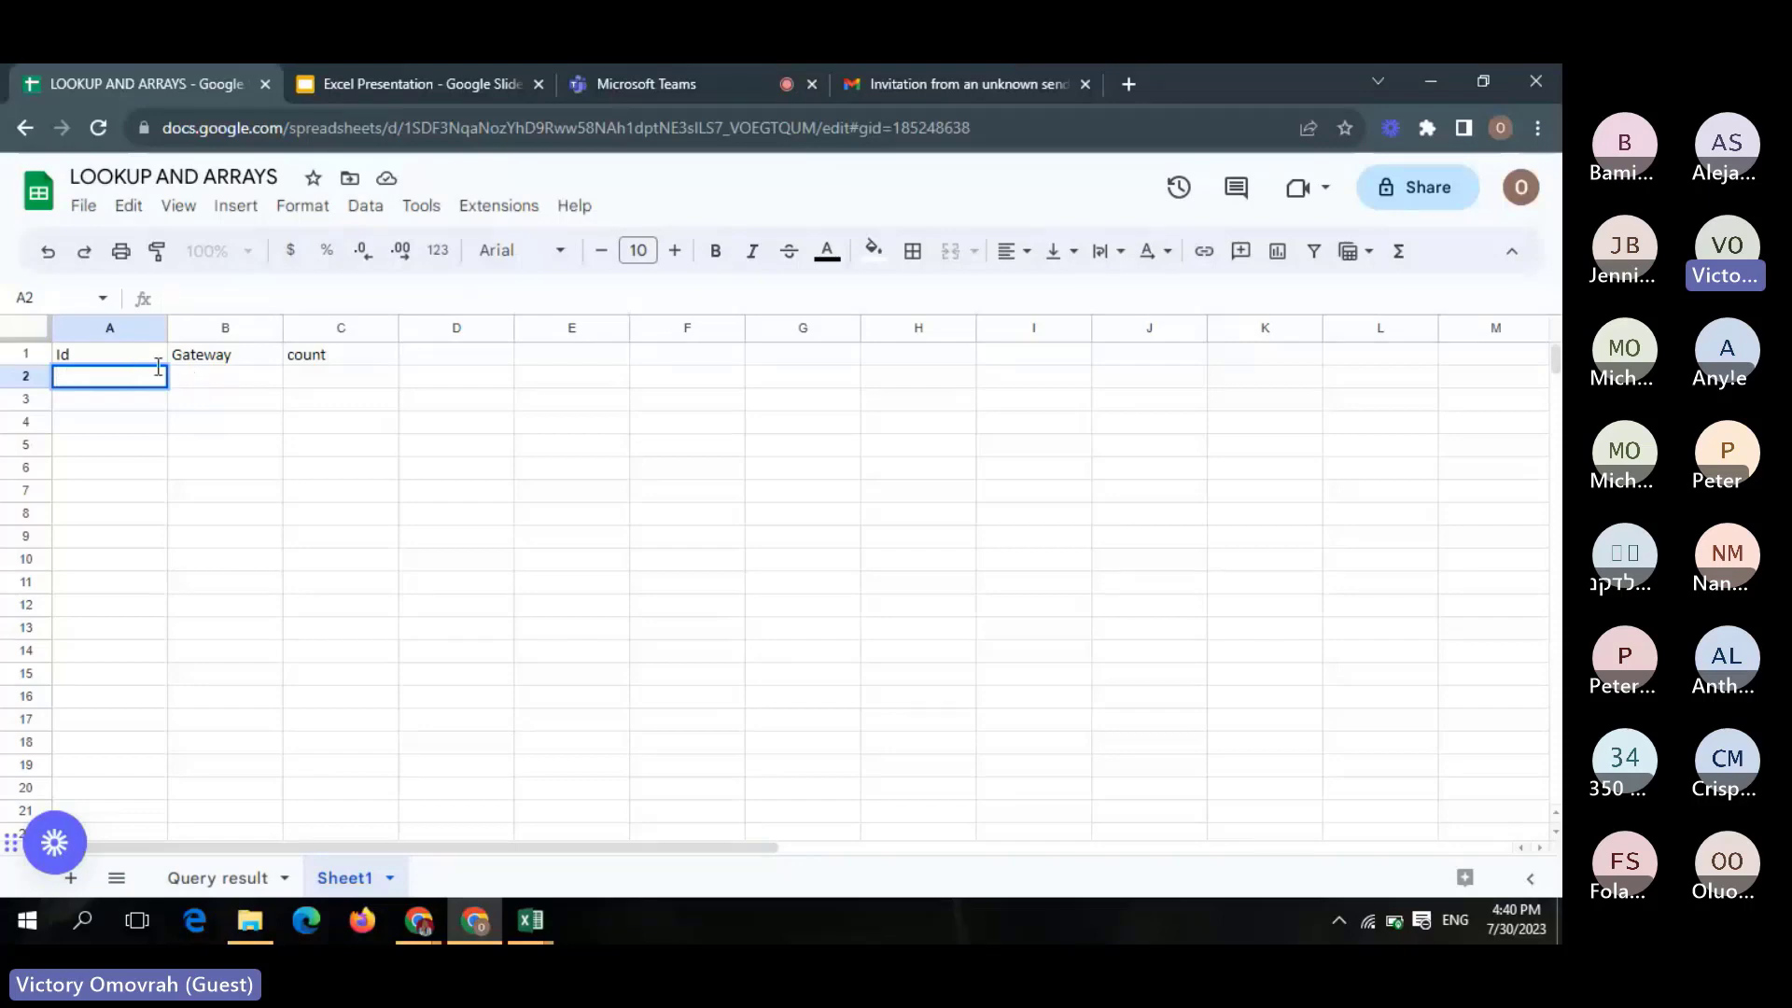
Enter ID 7 in A2 and begin =XLOOKUP(A2, in B2
text(7)
click(206, 375)
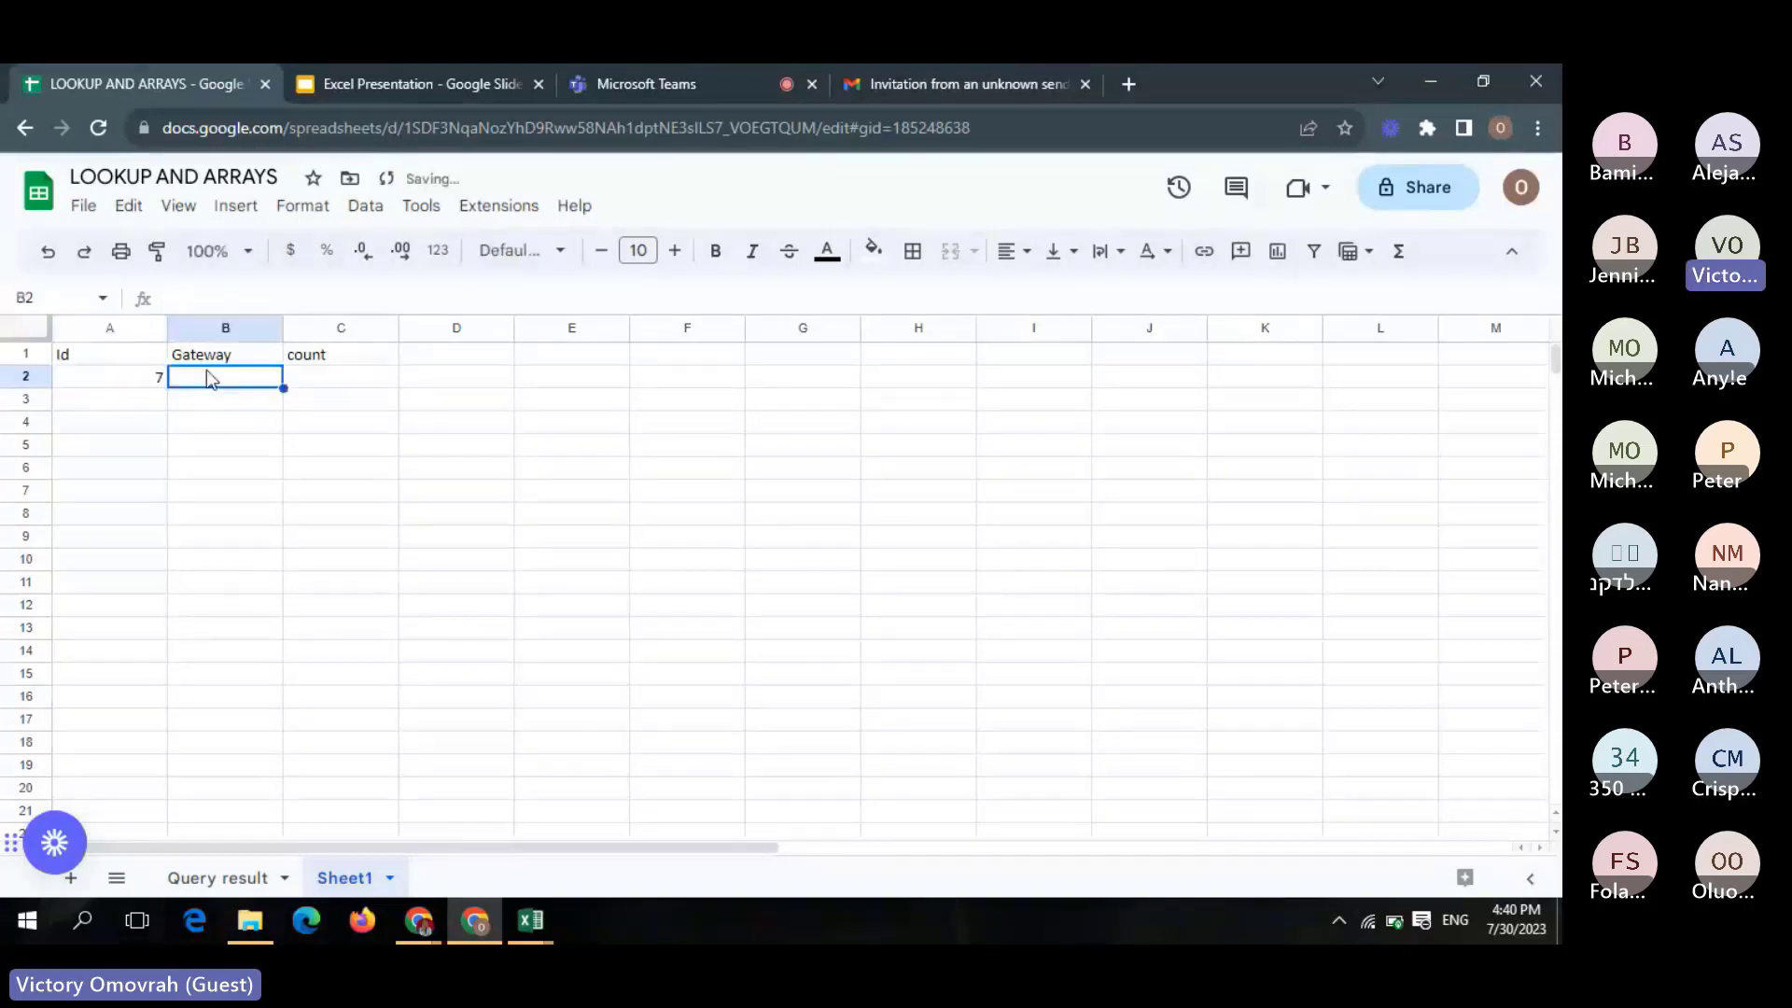
text(=)
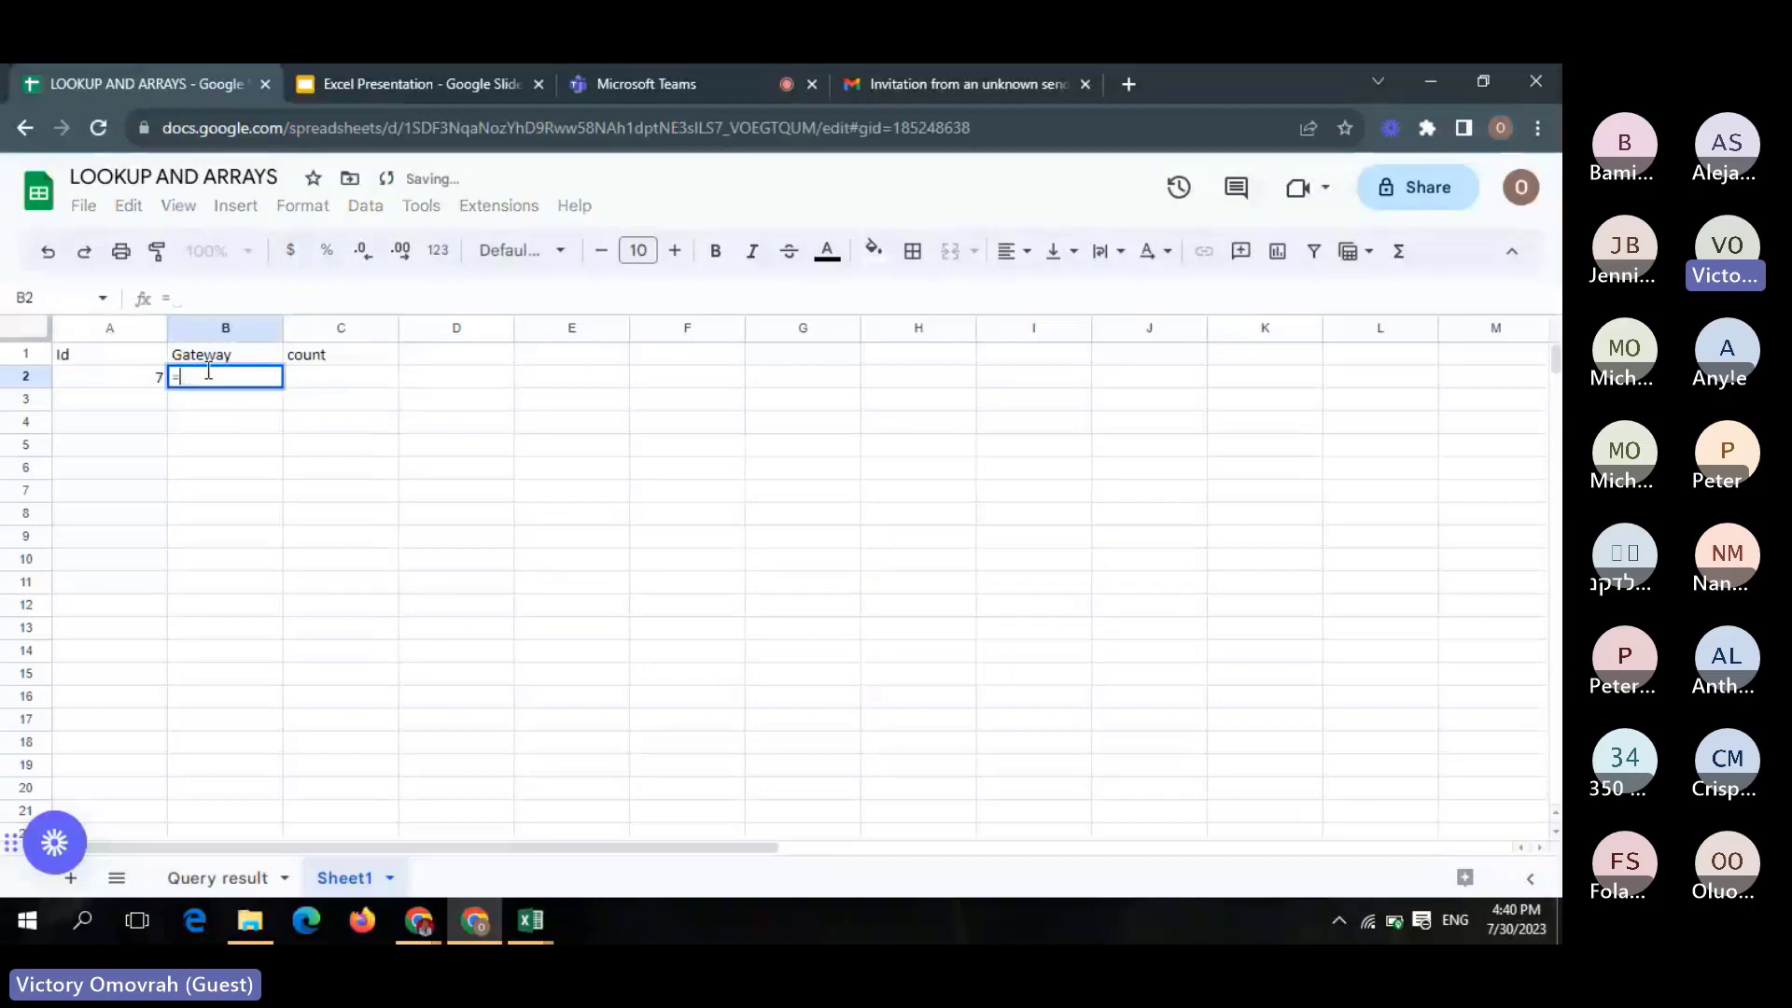
text(XLOOKUP()
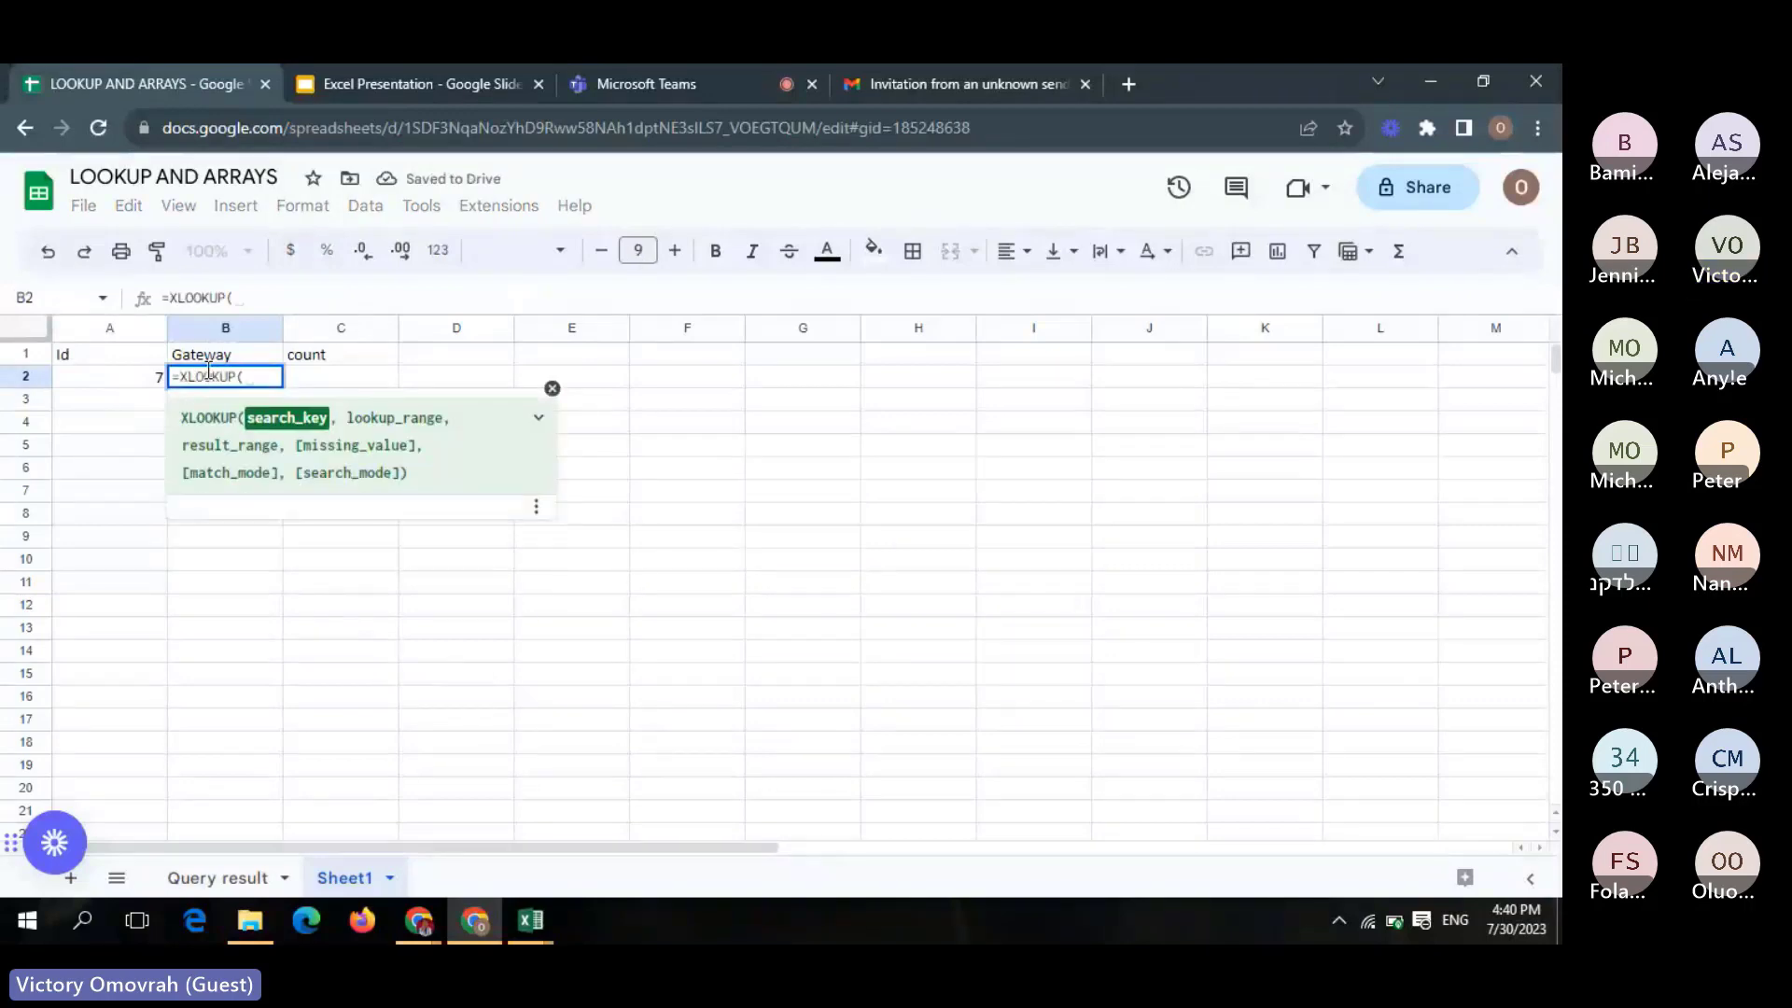
click(154, 385)
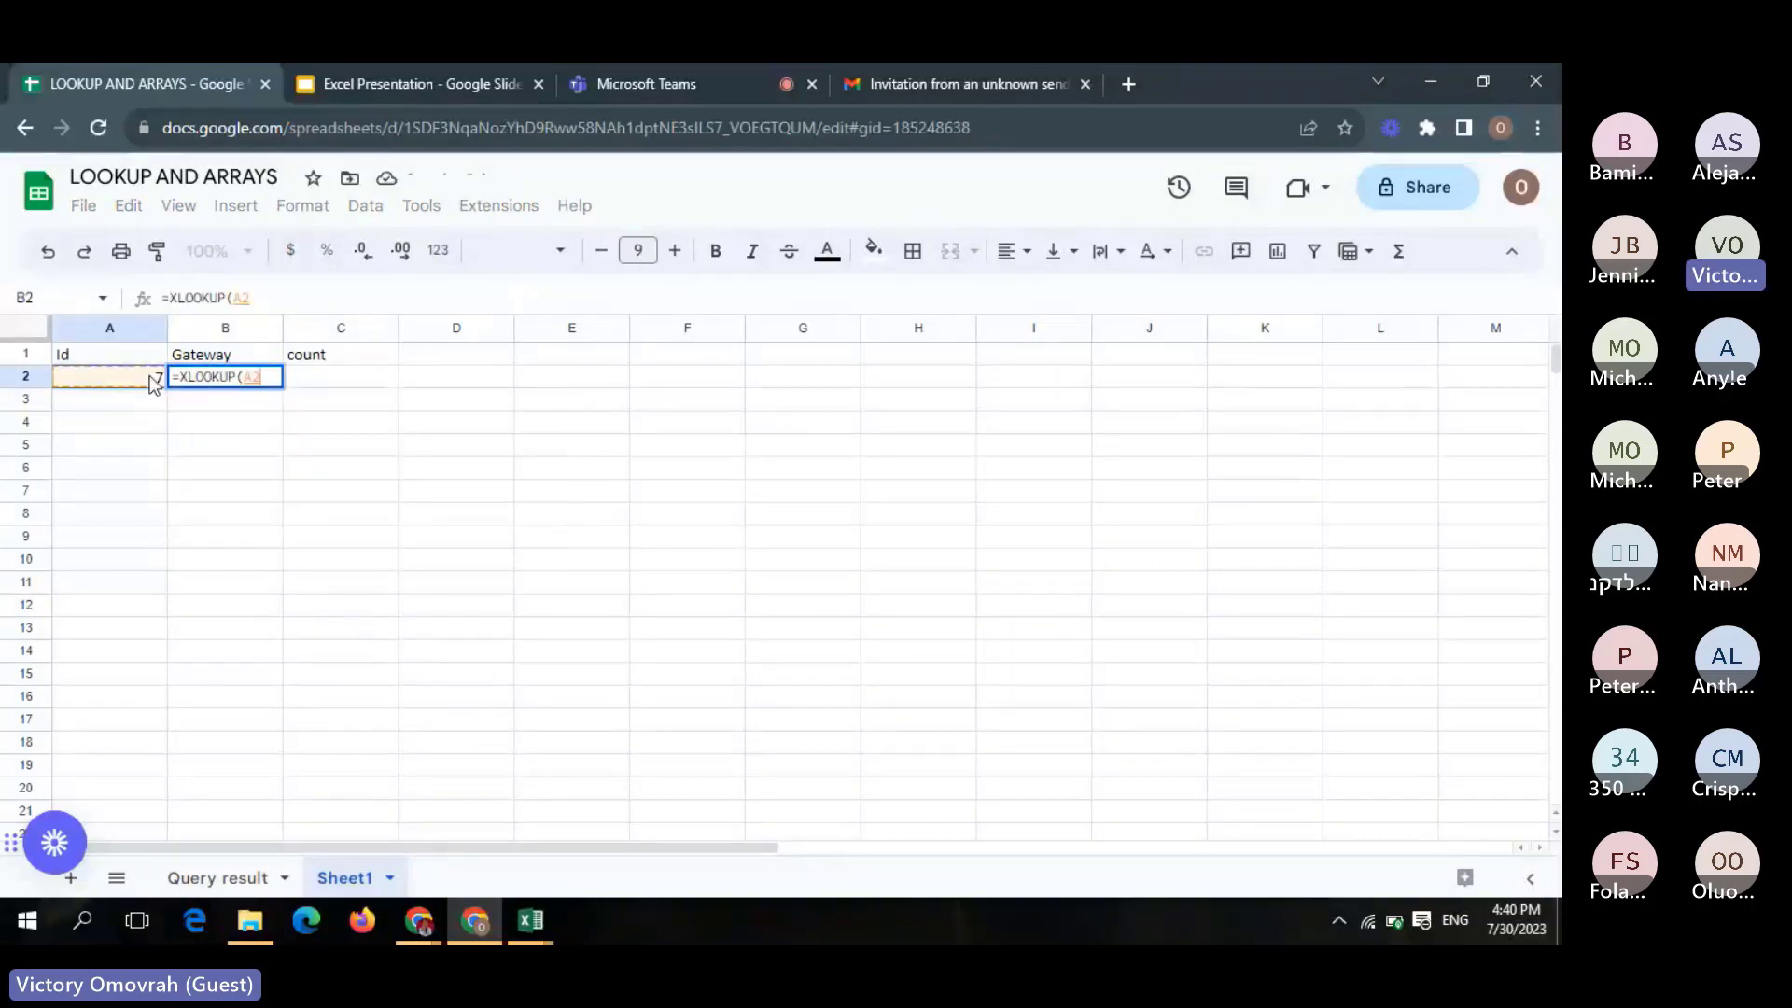
text(,)
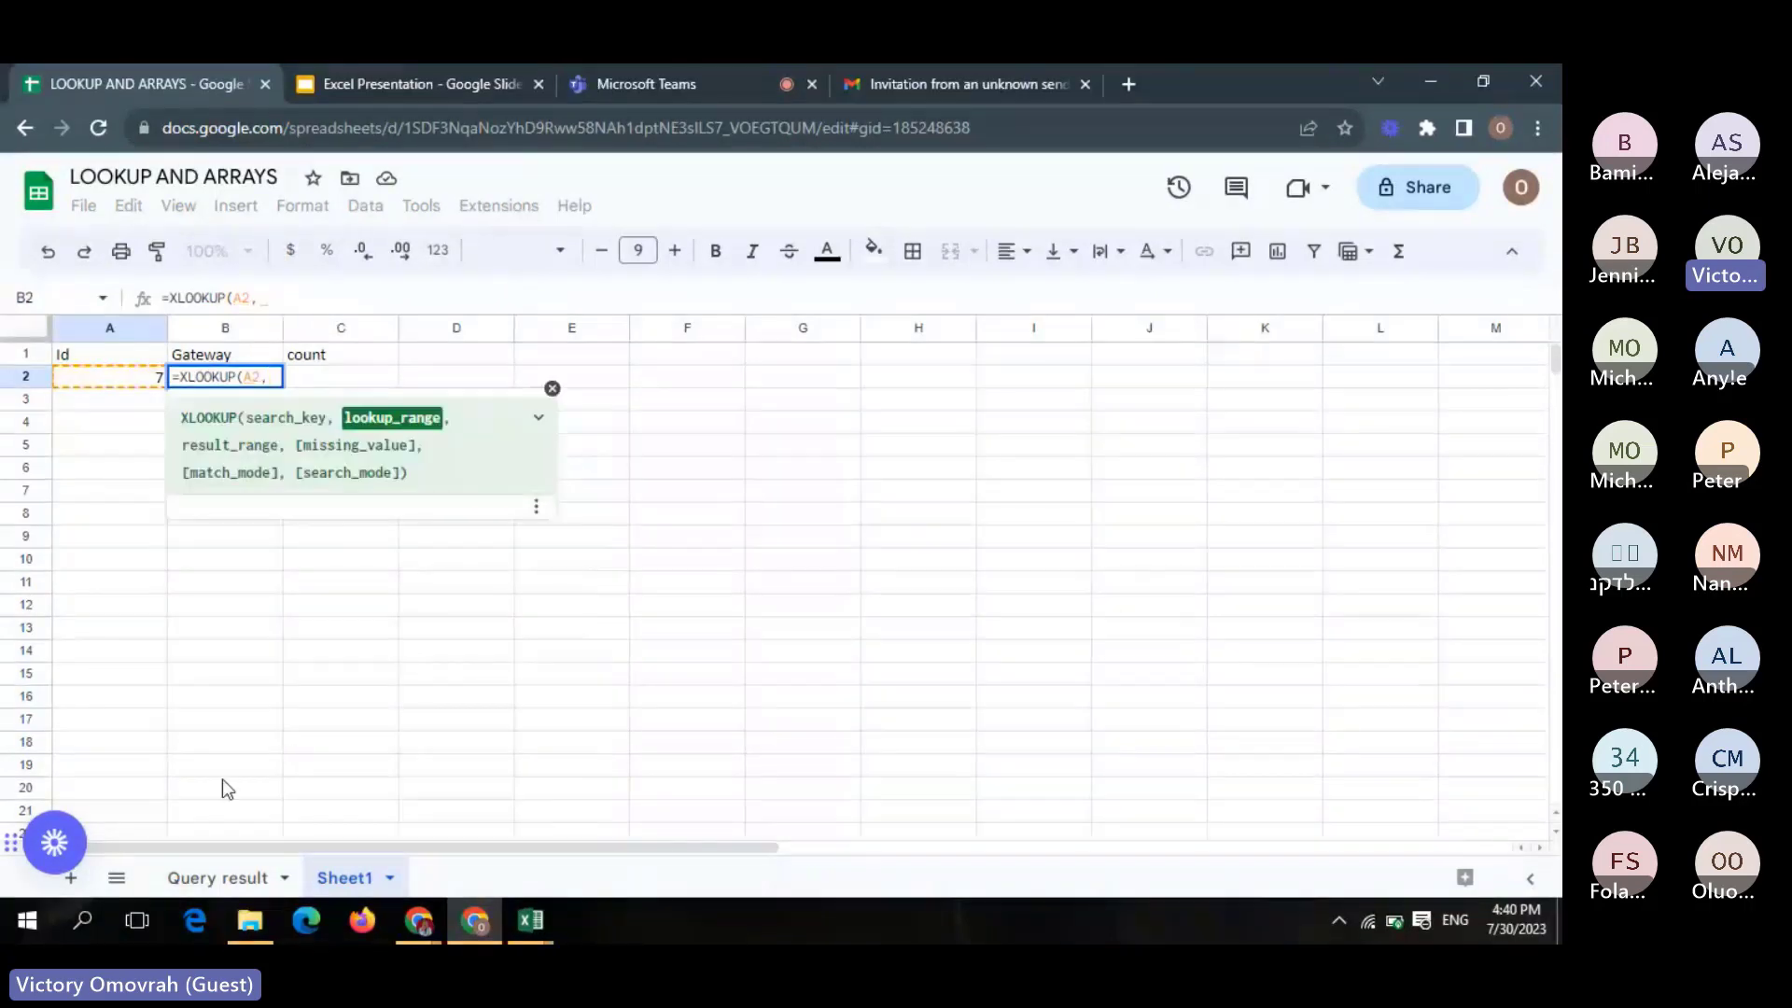
Set the lookup range to 'Query result'!A2:A
click(214, 878)
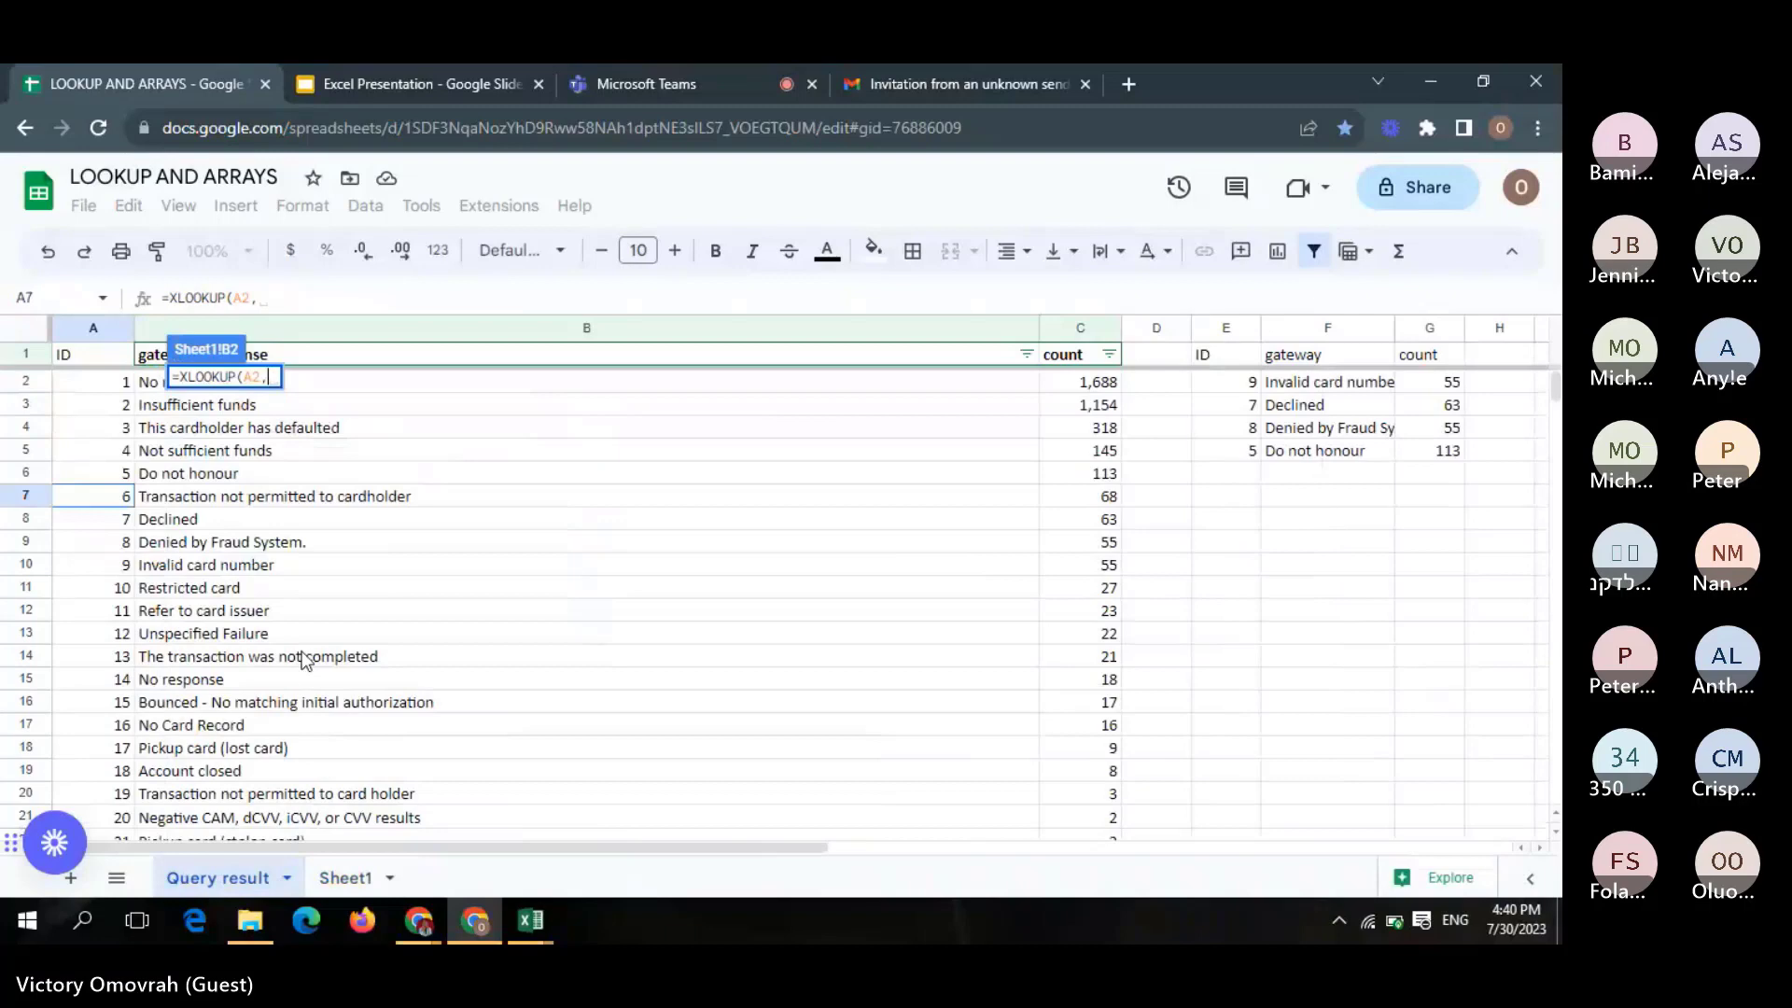
click(259, 297)
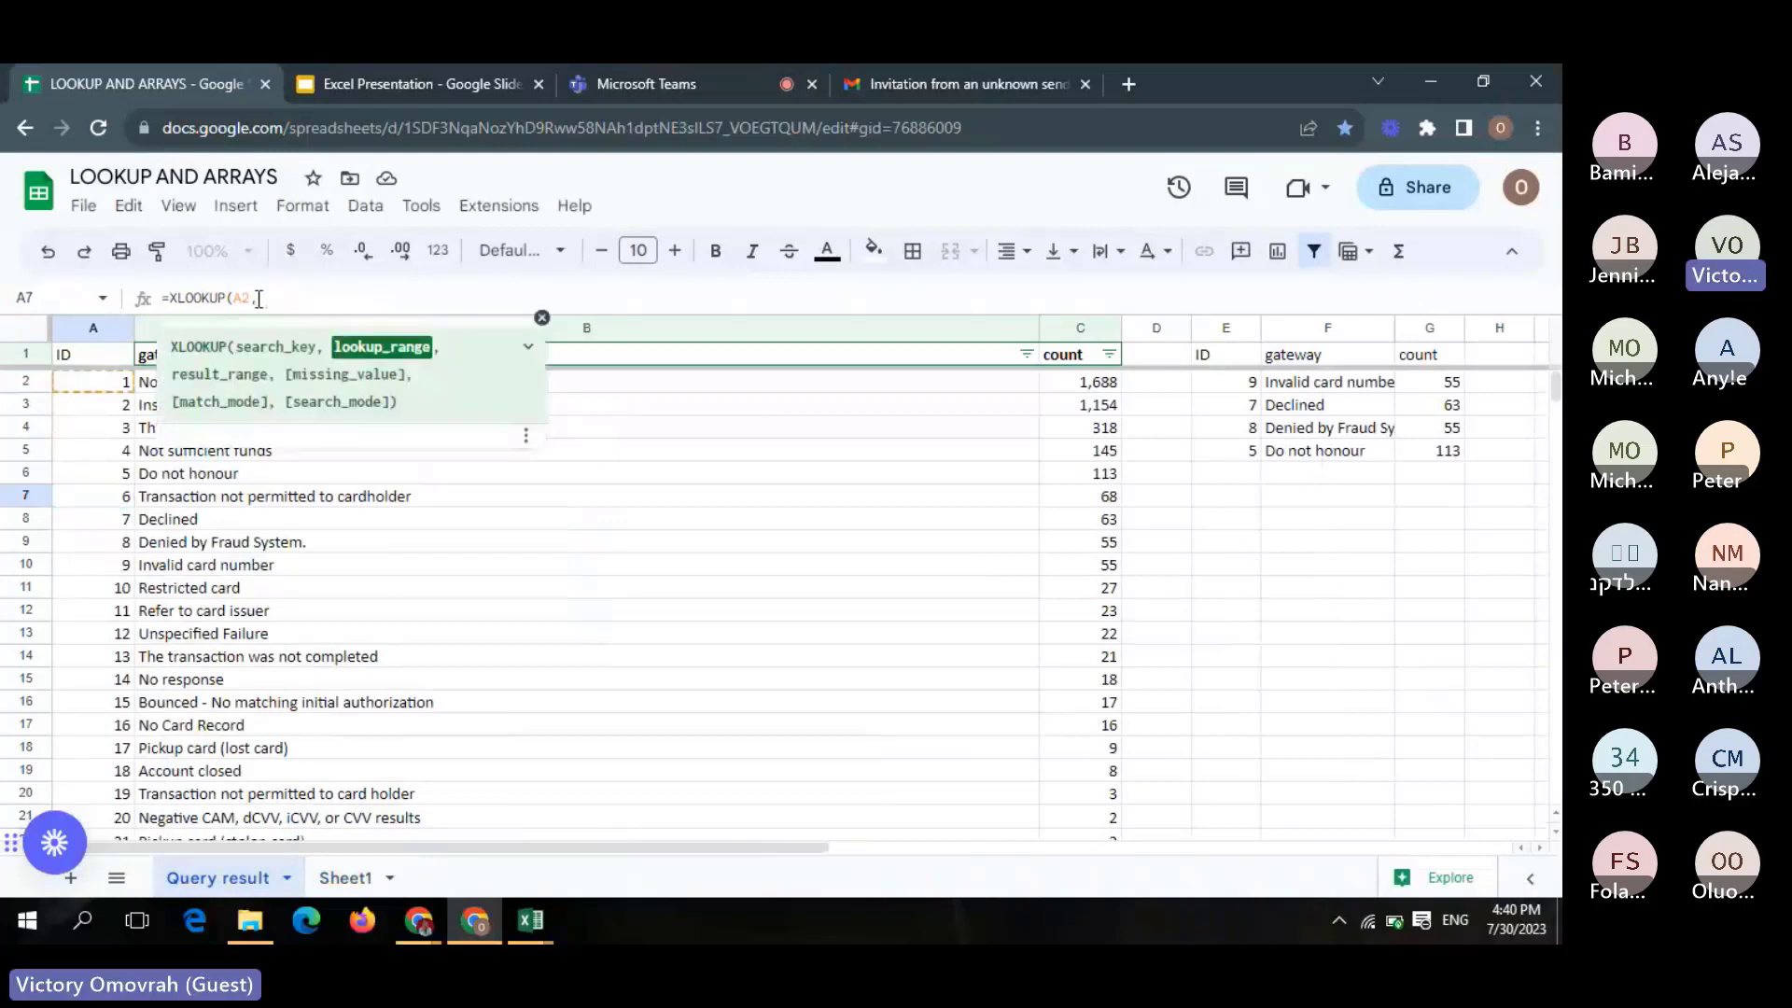
click(97, 358)
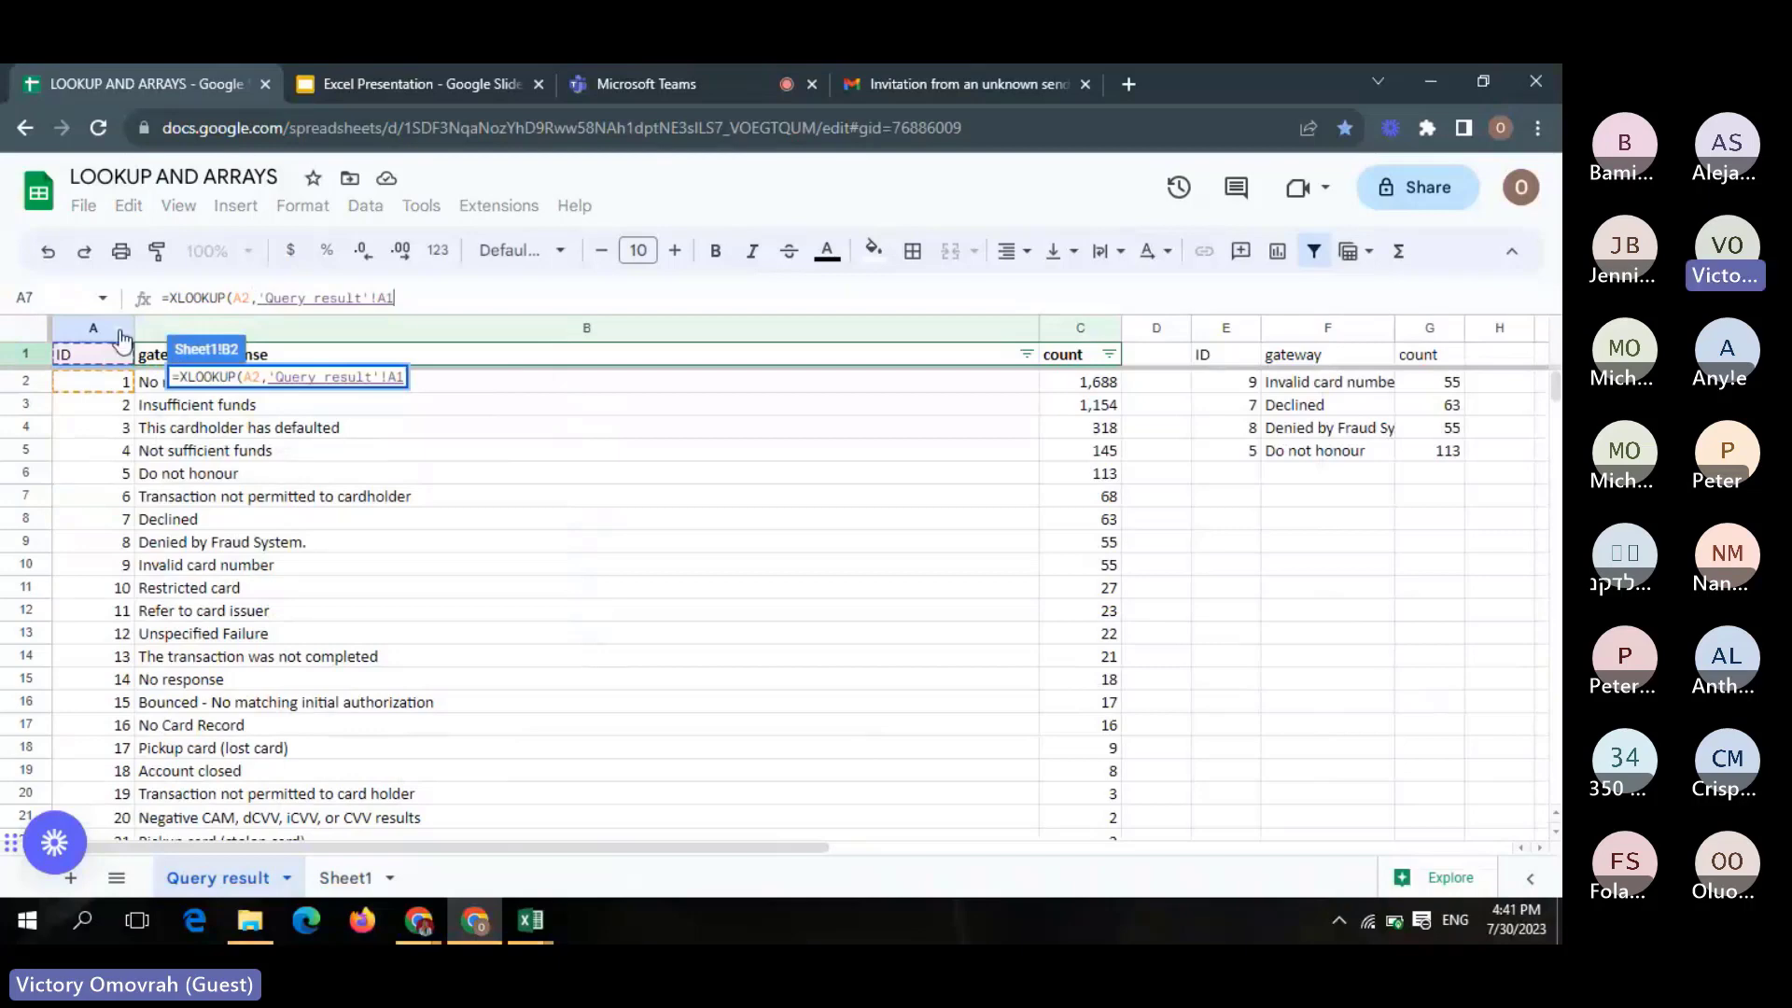
key(BackSpace)
key(BackSpace)
key(BackSpace)
key(BackSpace)
key(BackSpace)
key(BackSpace)
key(BackSpace)
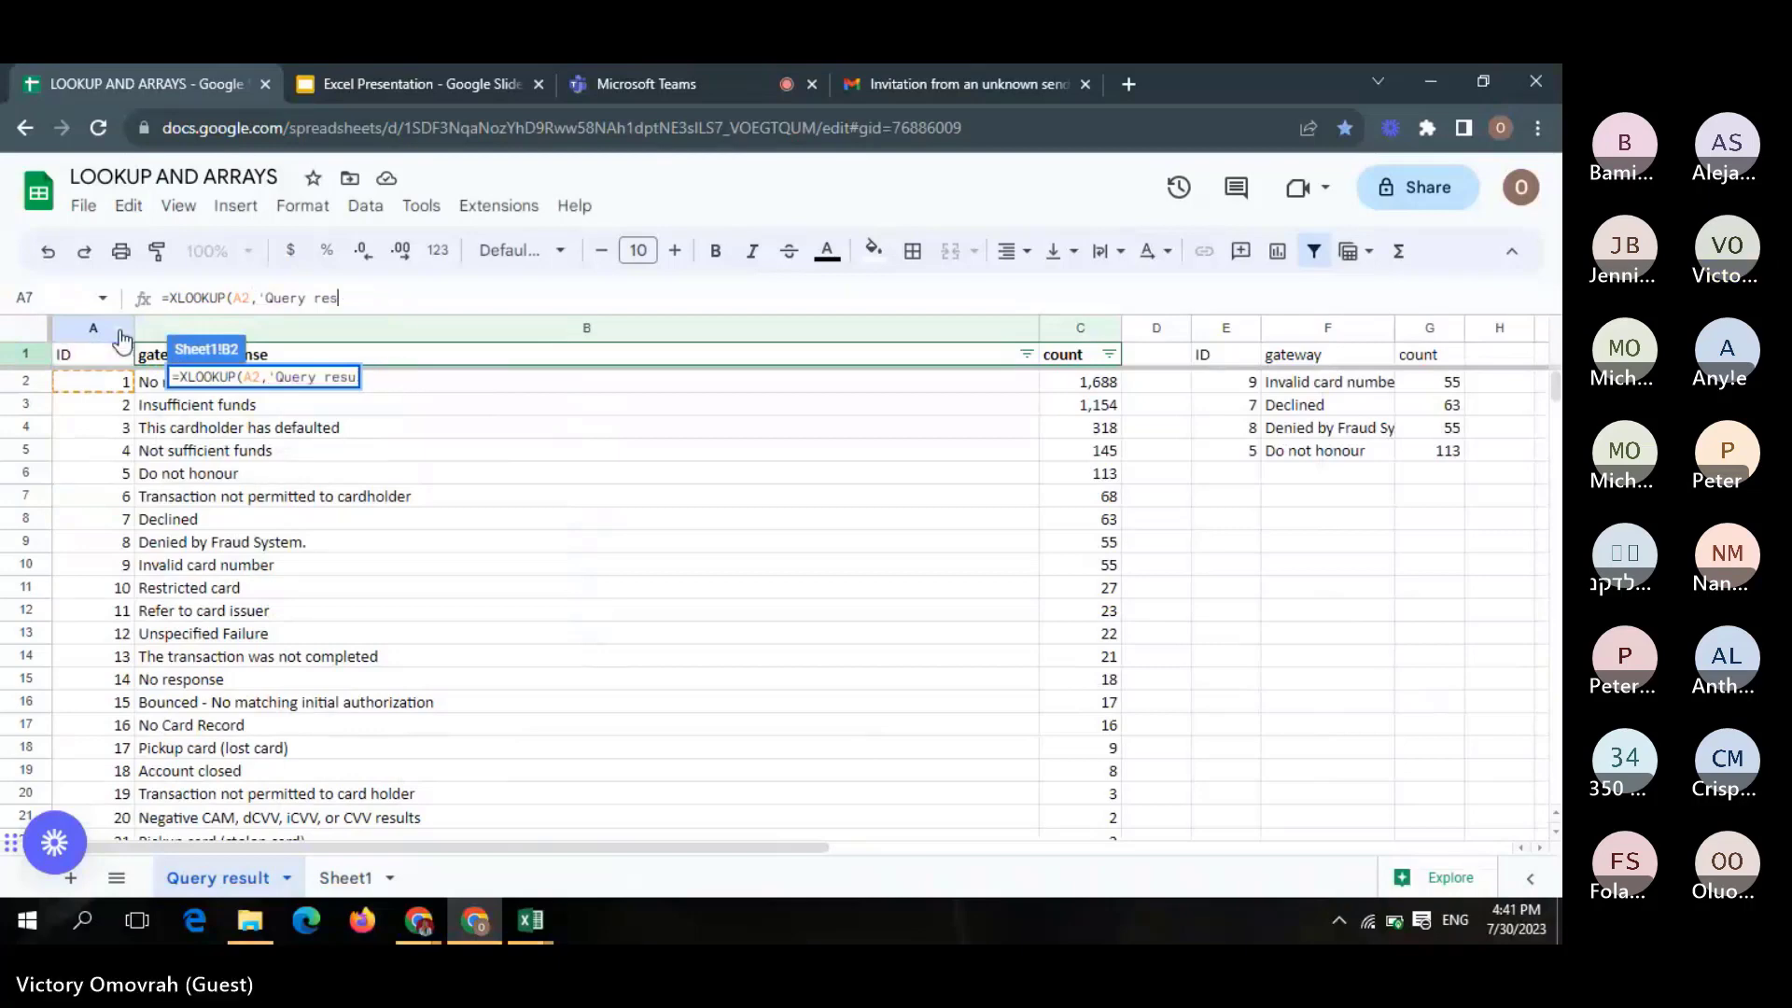
key(BackSpace)
key(BackSpace)
key(BackSpace)
key(BackSpace)
key(BackSpace)
key(BackSpace)
key(BackSpace)
key(BackSpace)
key(BackSpace)
key(BackSpace)
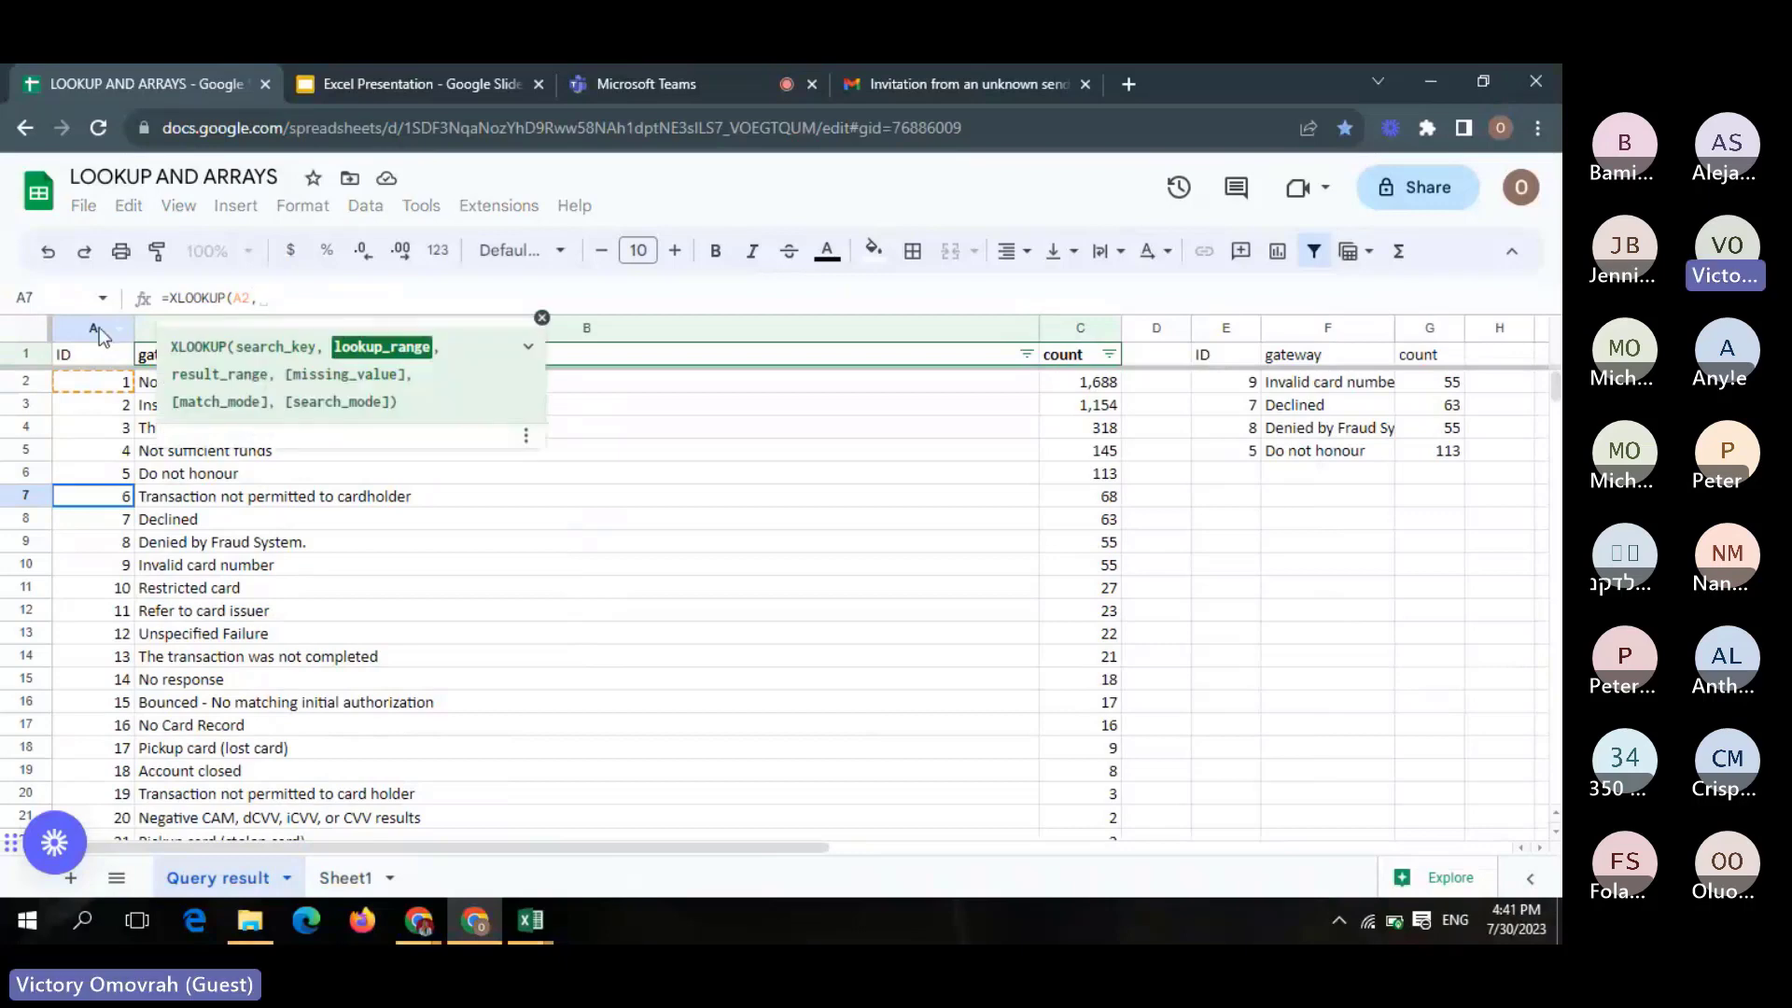
click(97, 329)
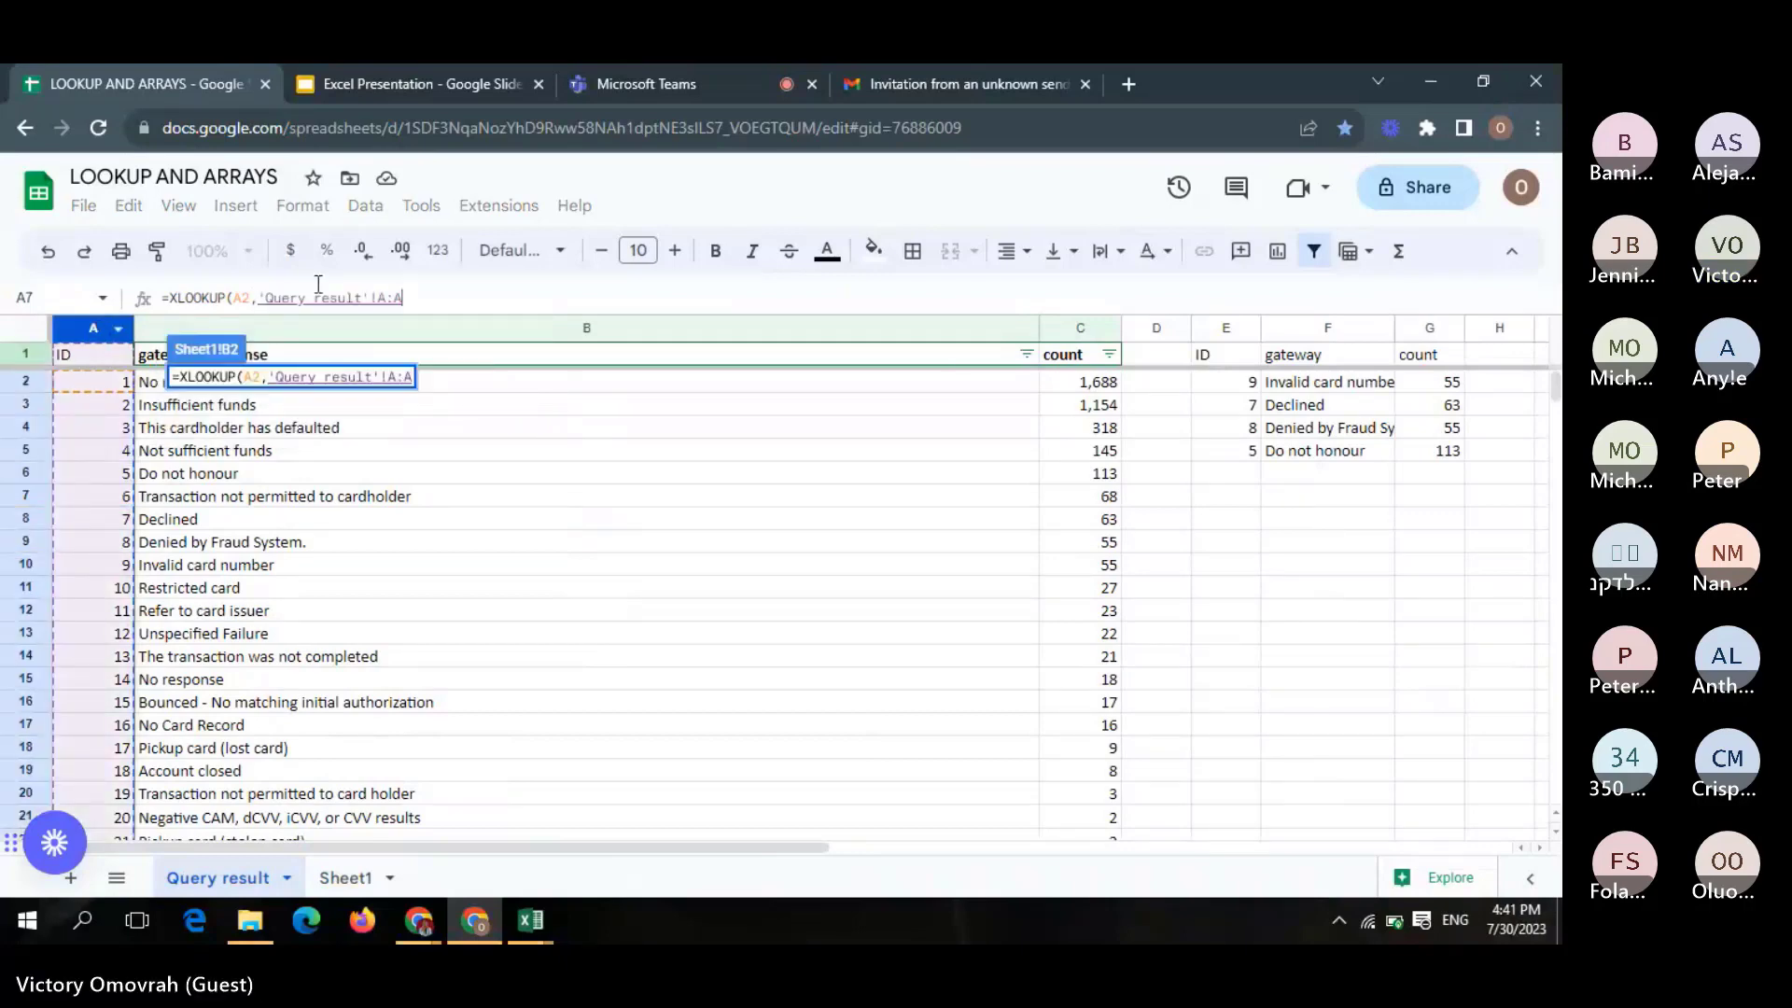
click(390, 297)
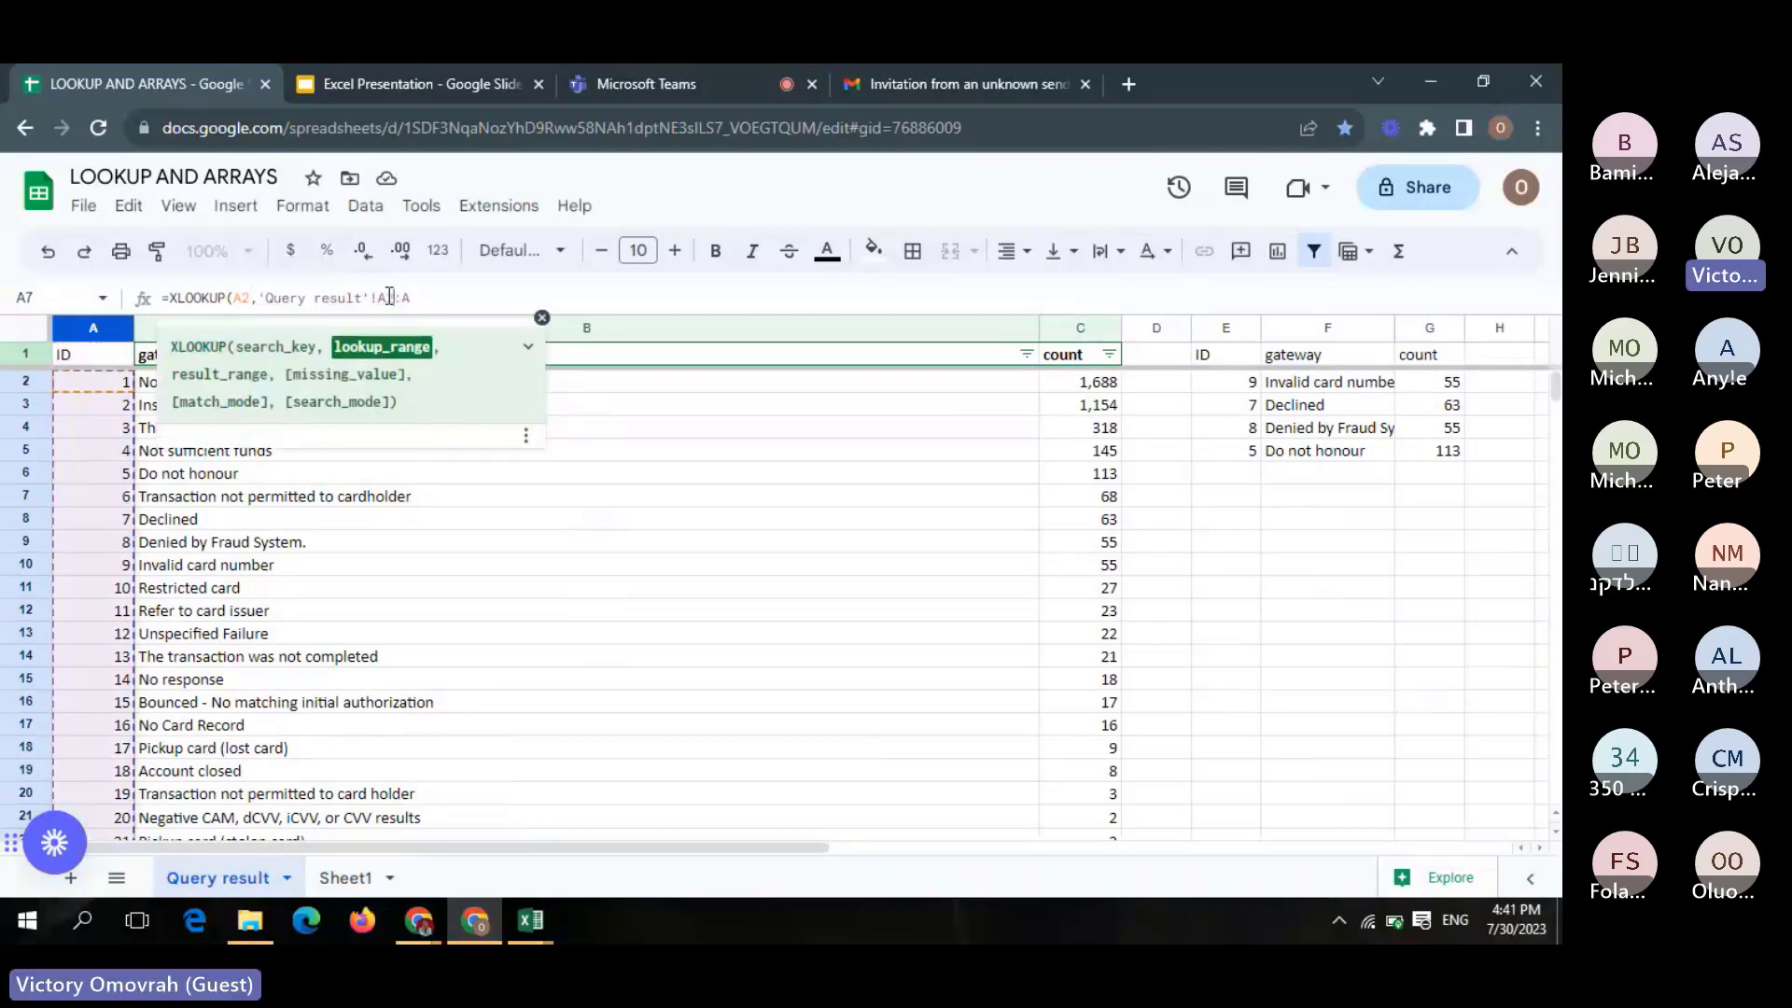
text(2)
key(End)
text(,)
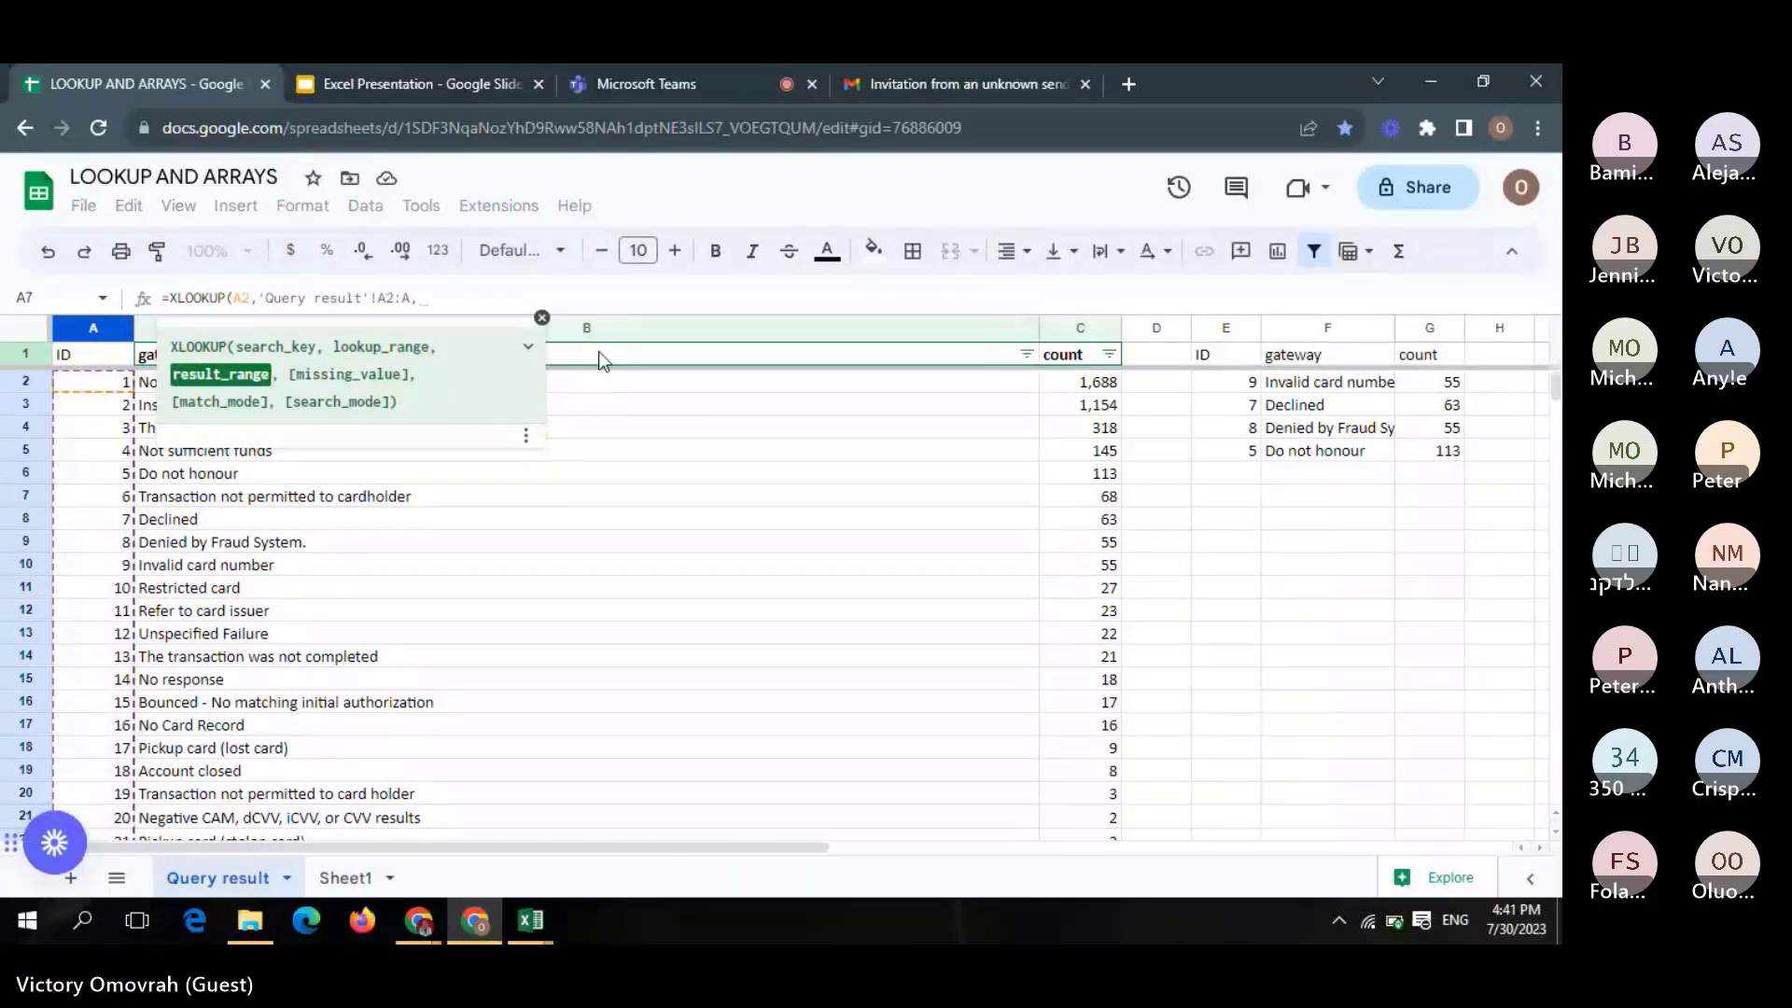
Add 'Query result'!B2:C as the return range and enter the formula
drag(735, 328, 1079, 328)
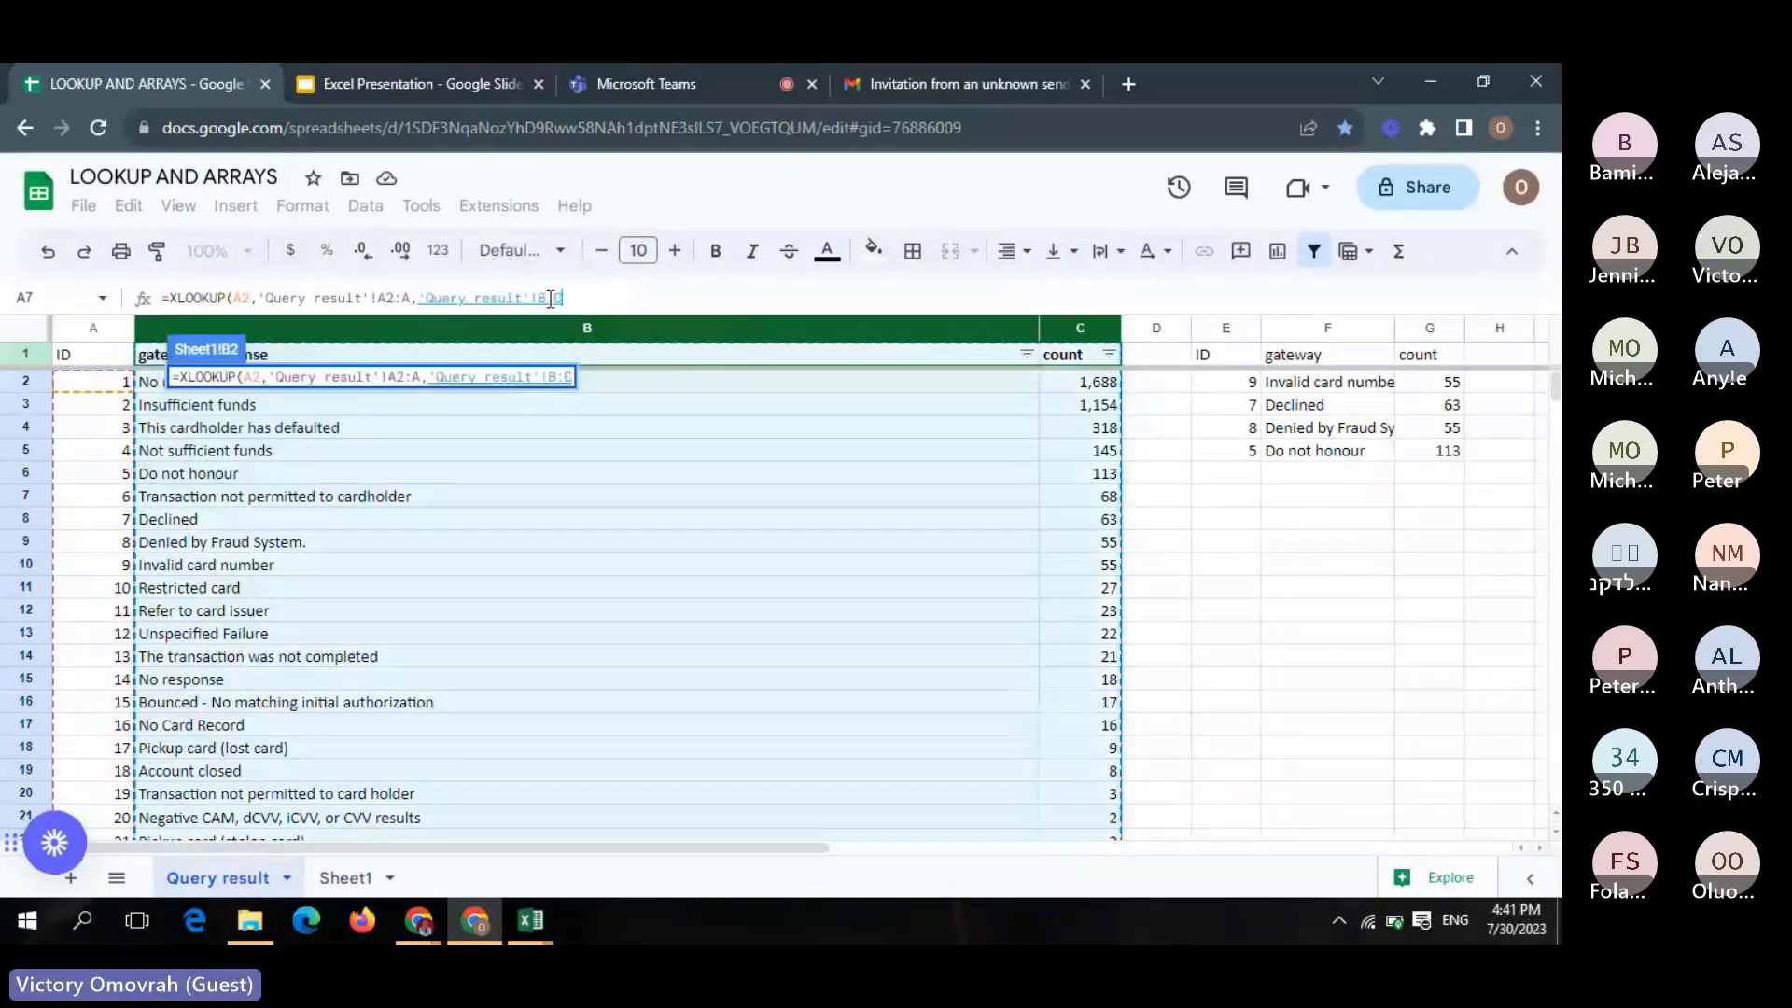
click(550, 298)
text(2:C)
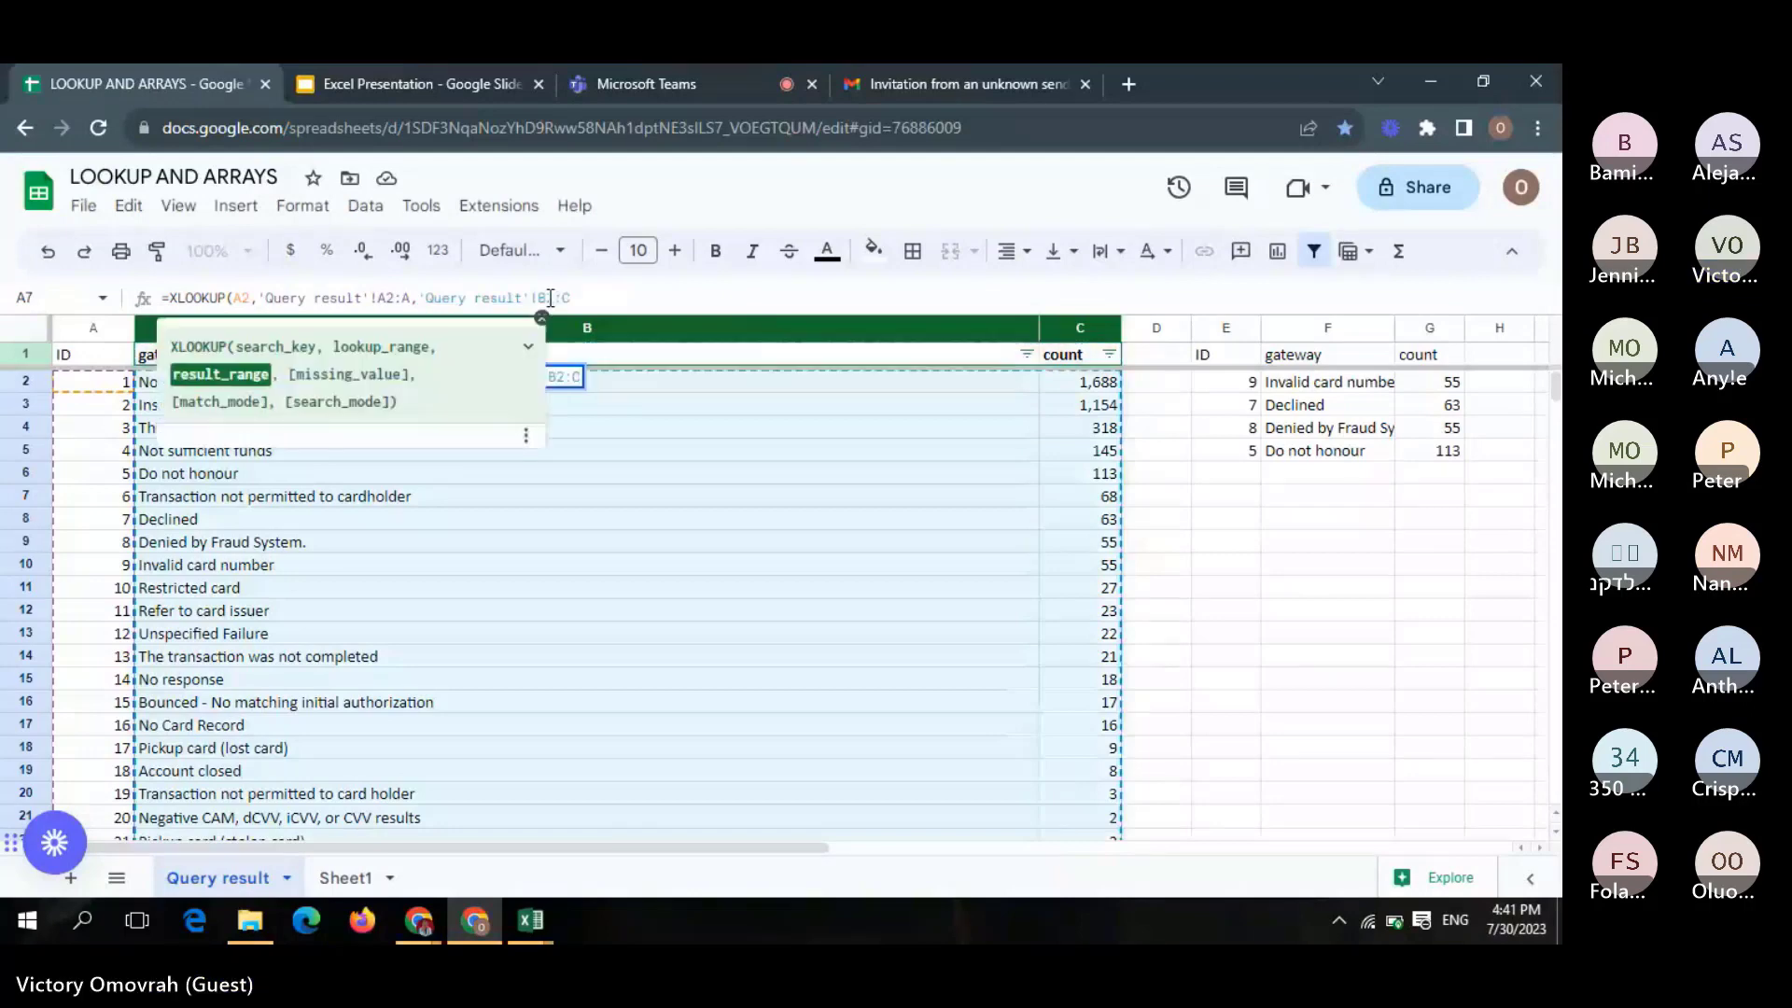
text())
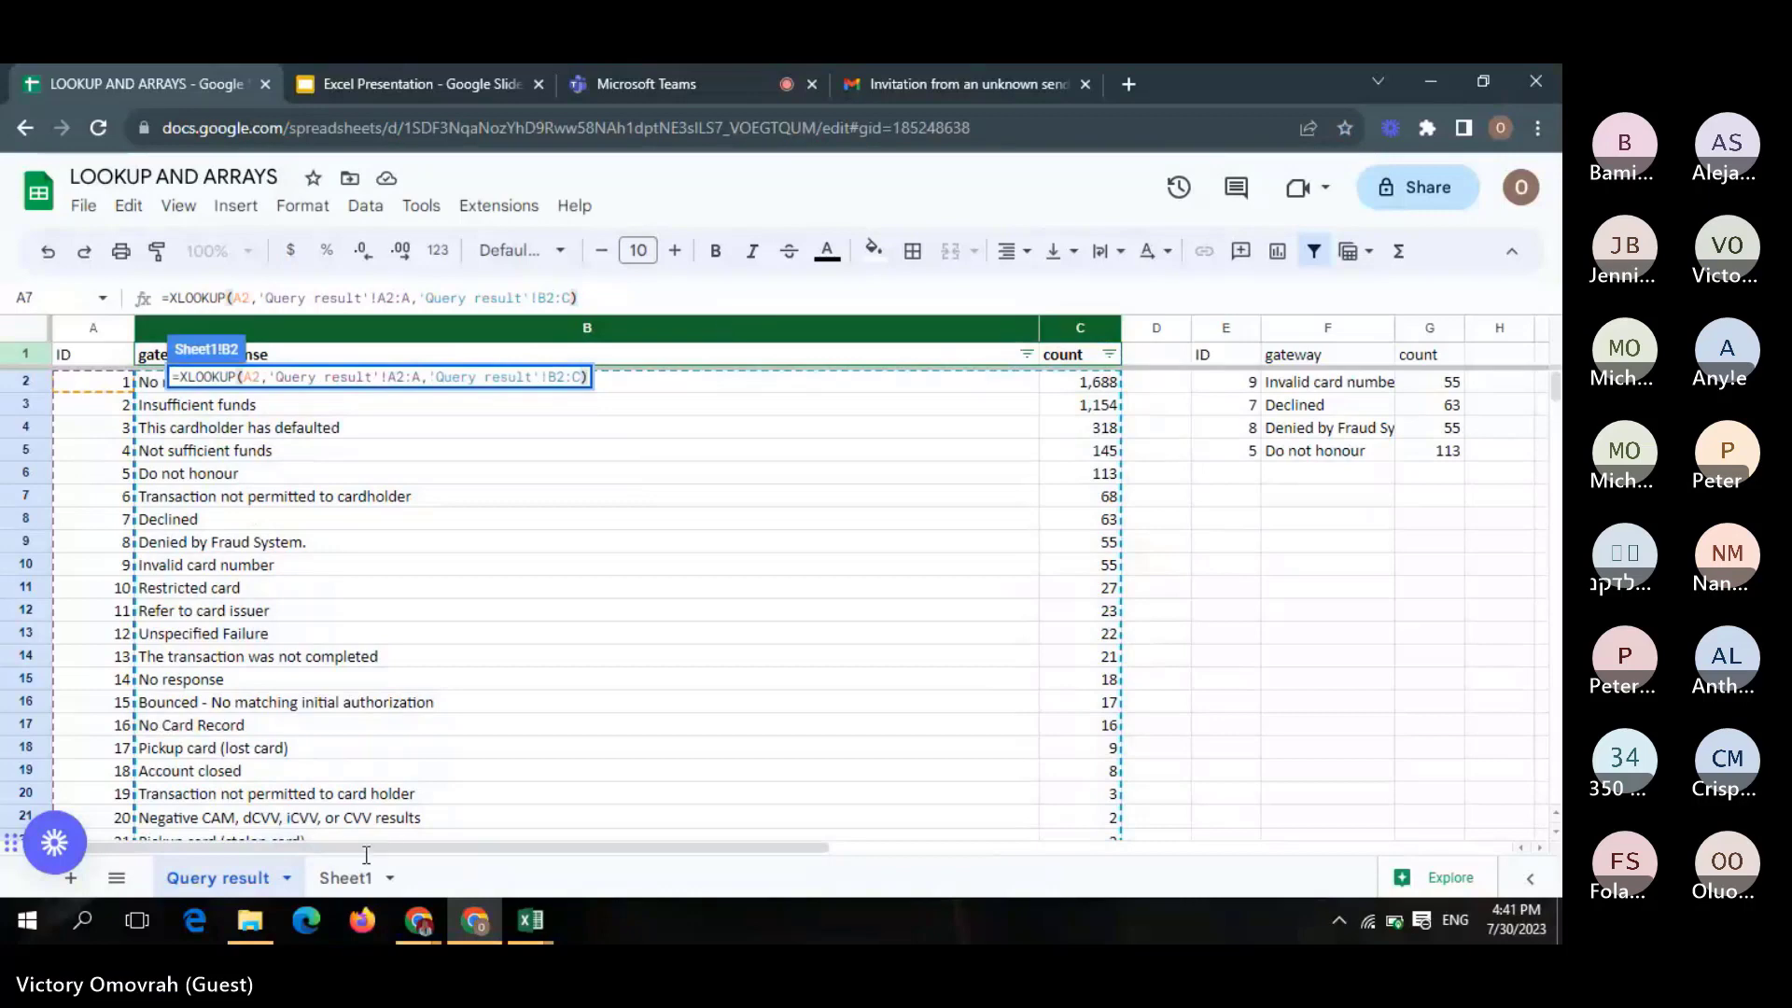
key(Return)
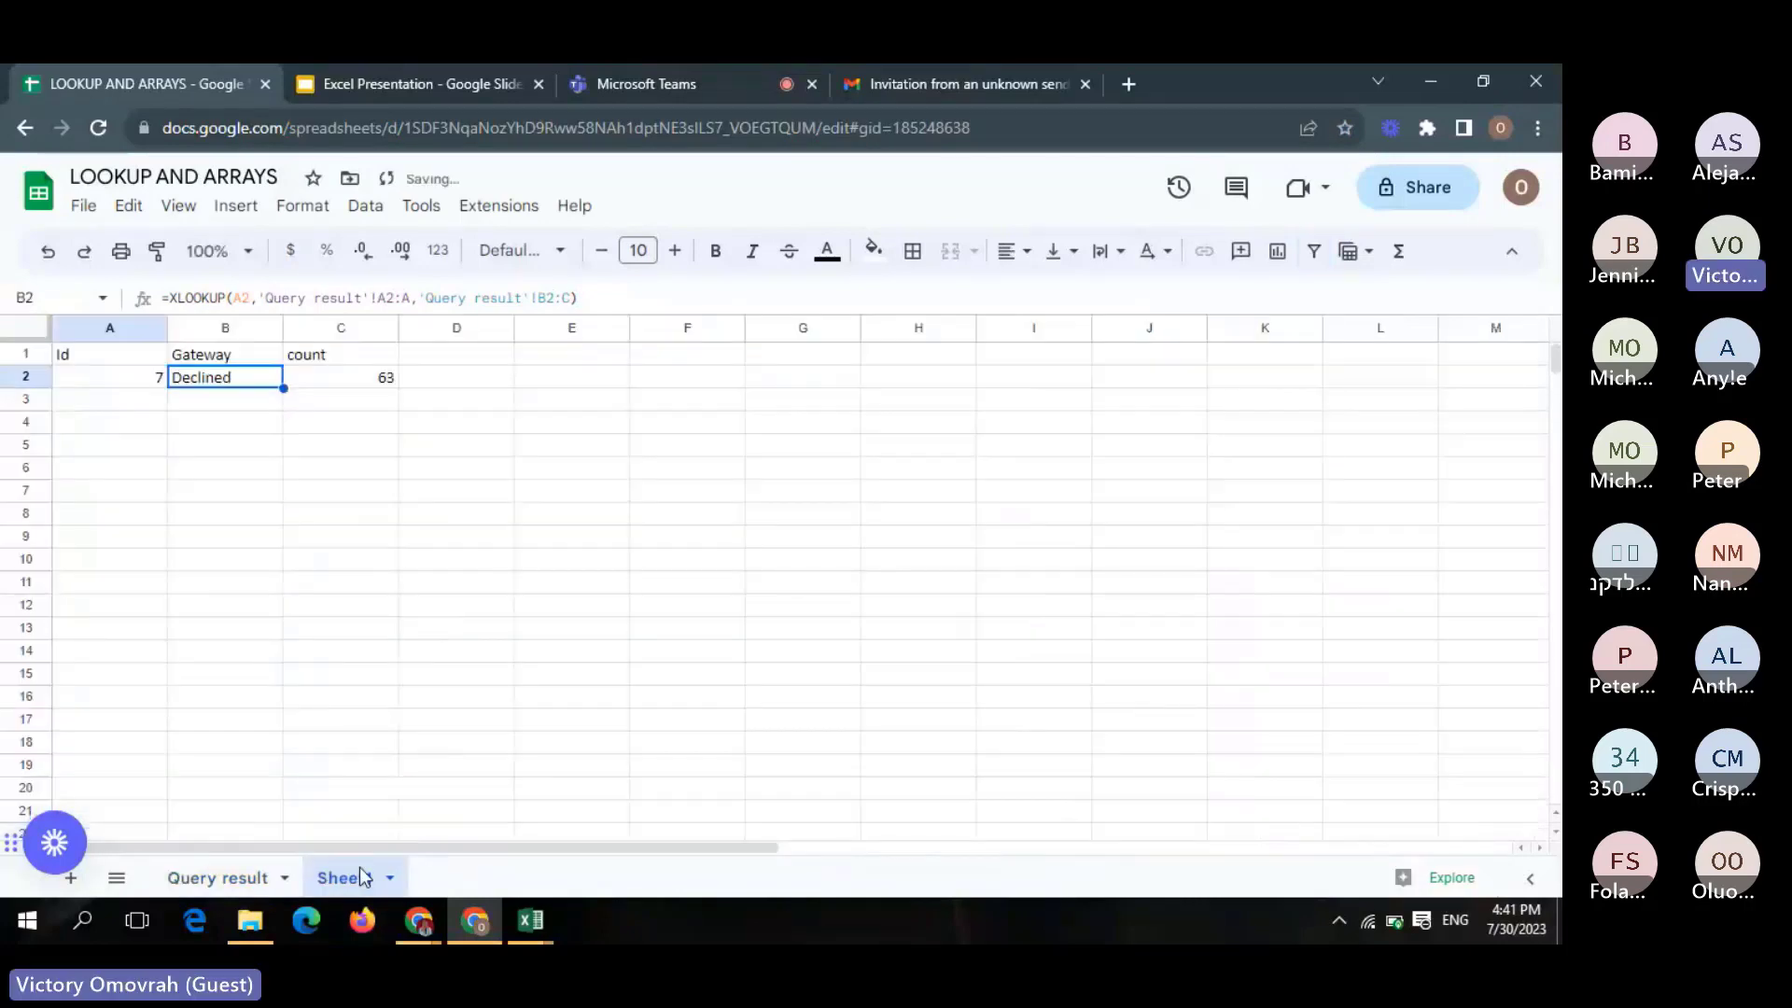
click(270, 471)
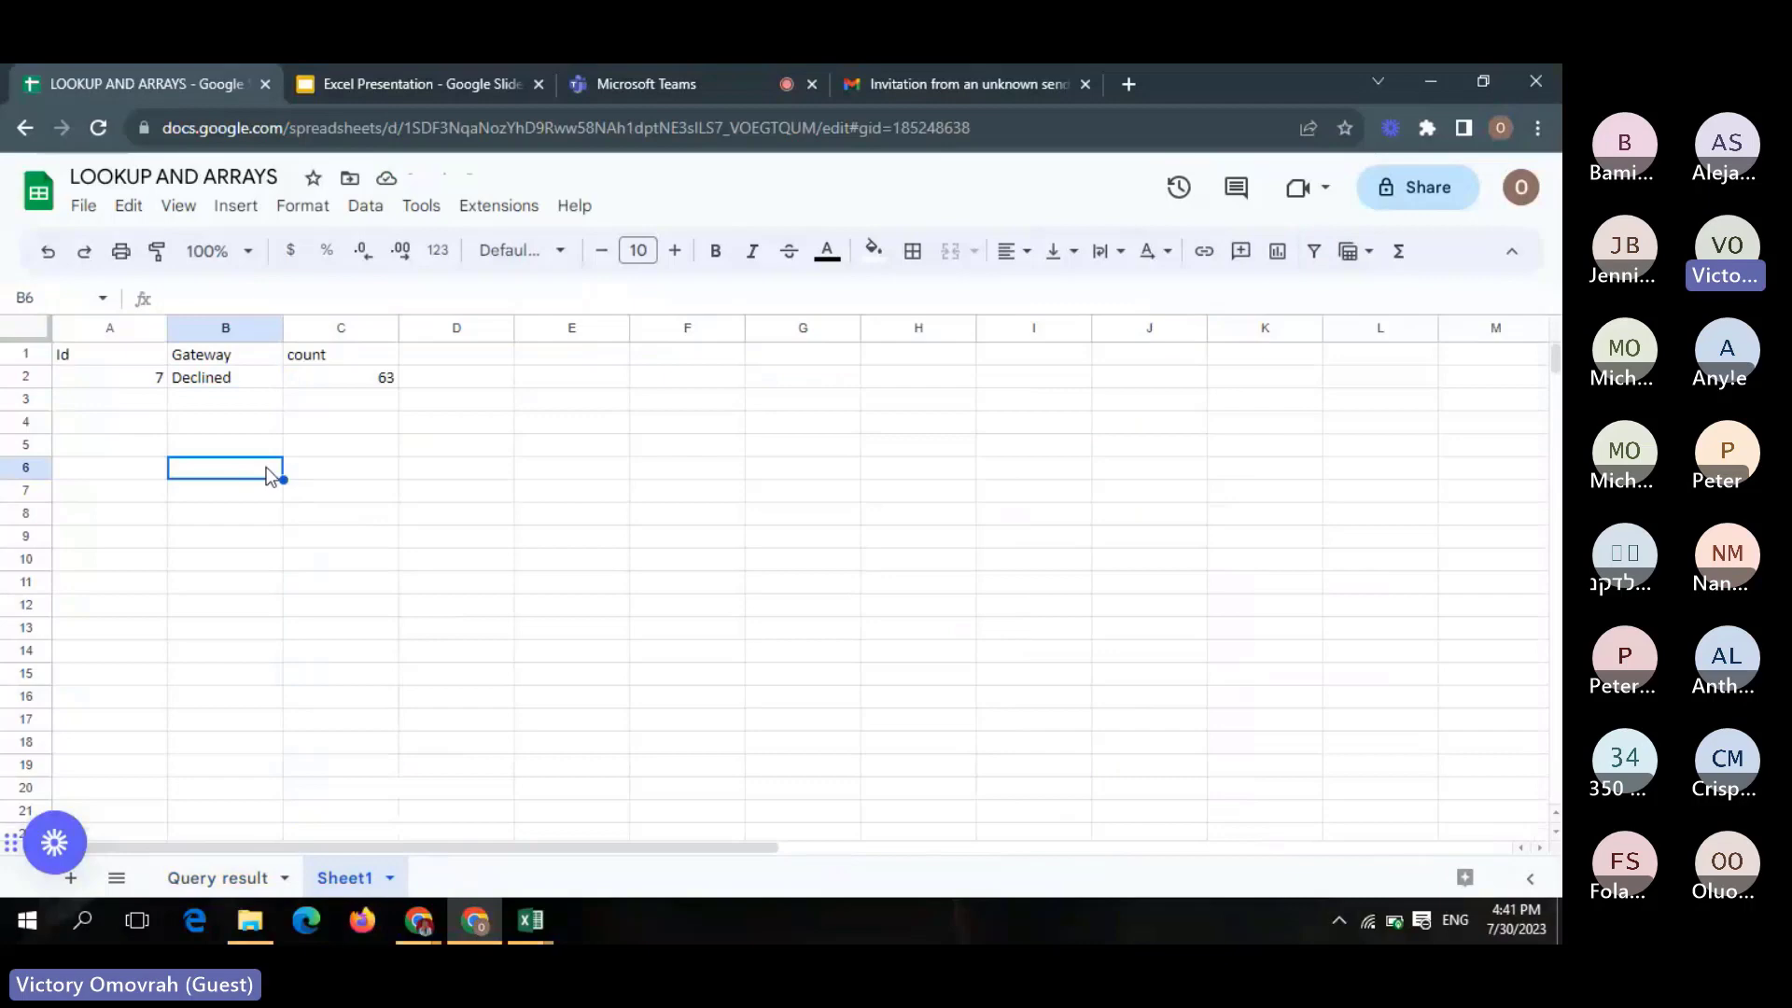
key(ctrl+f)
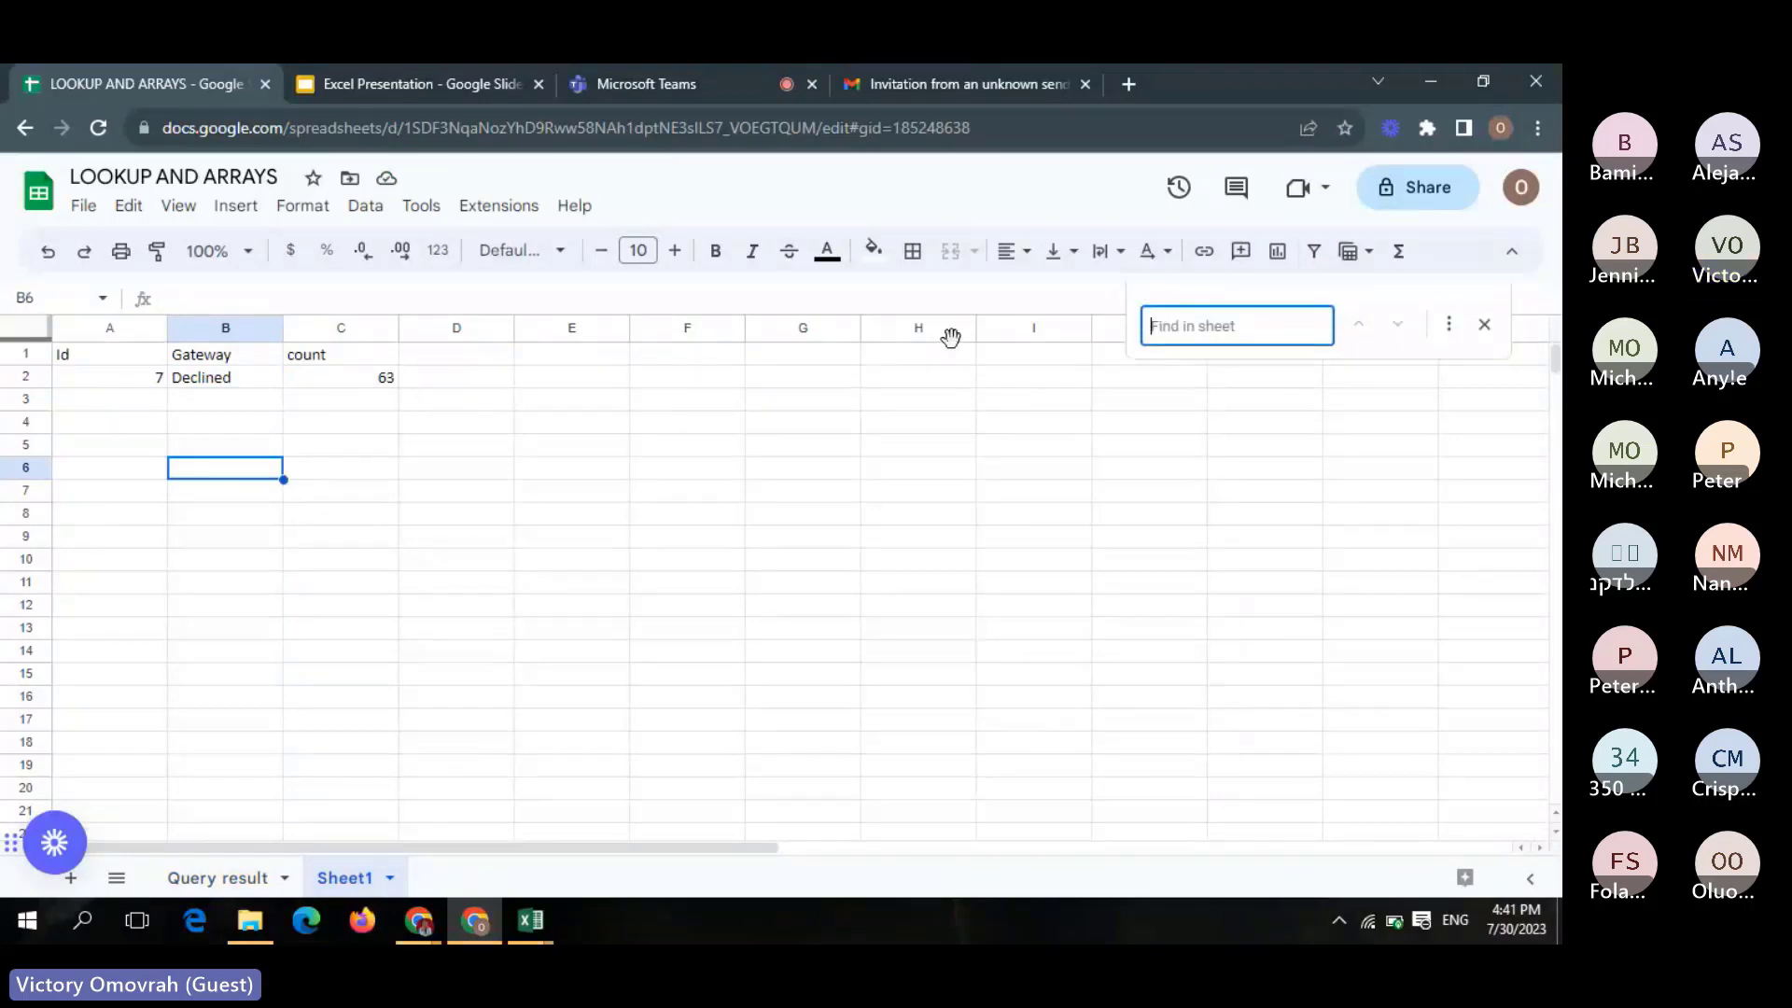
text(5)
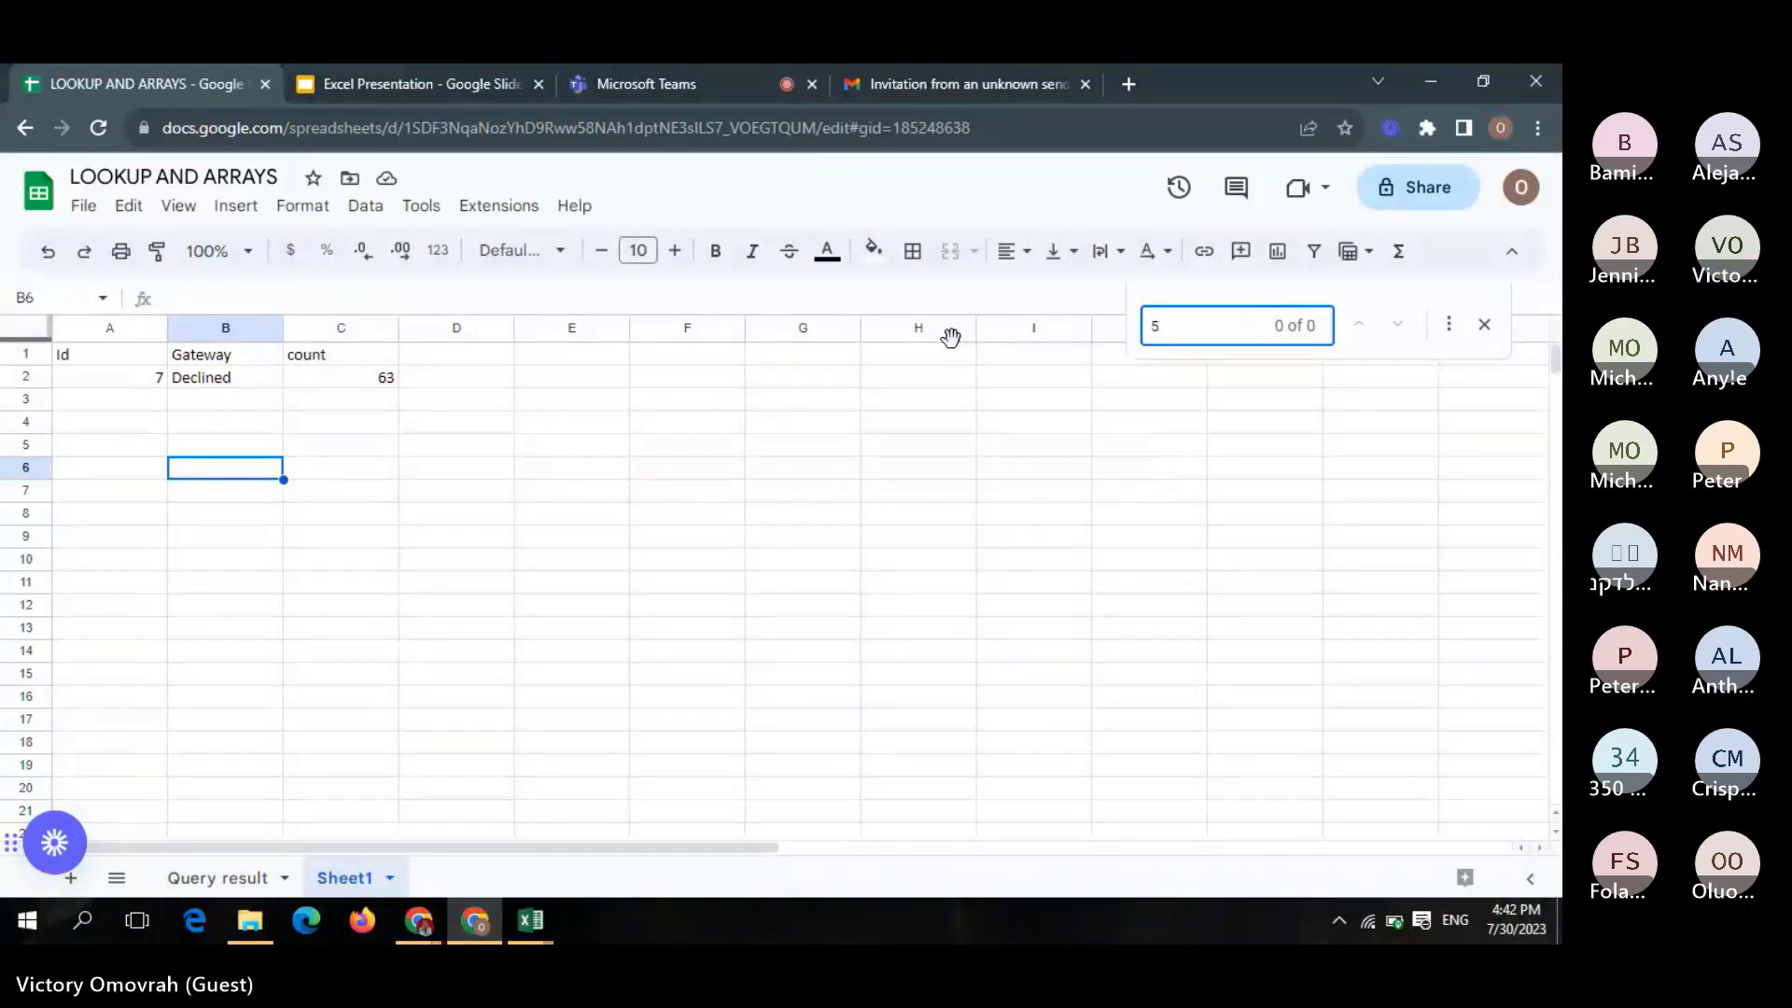
key(BackSpace)
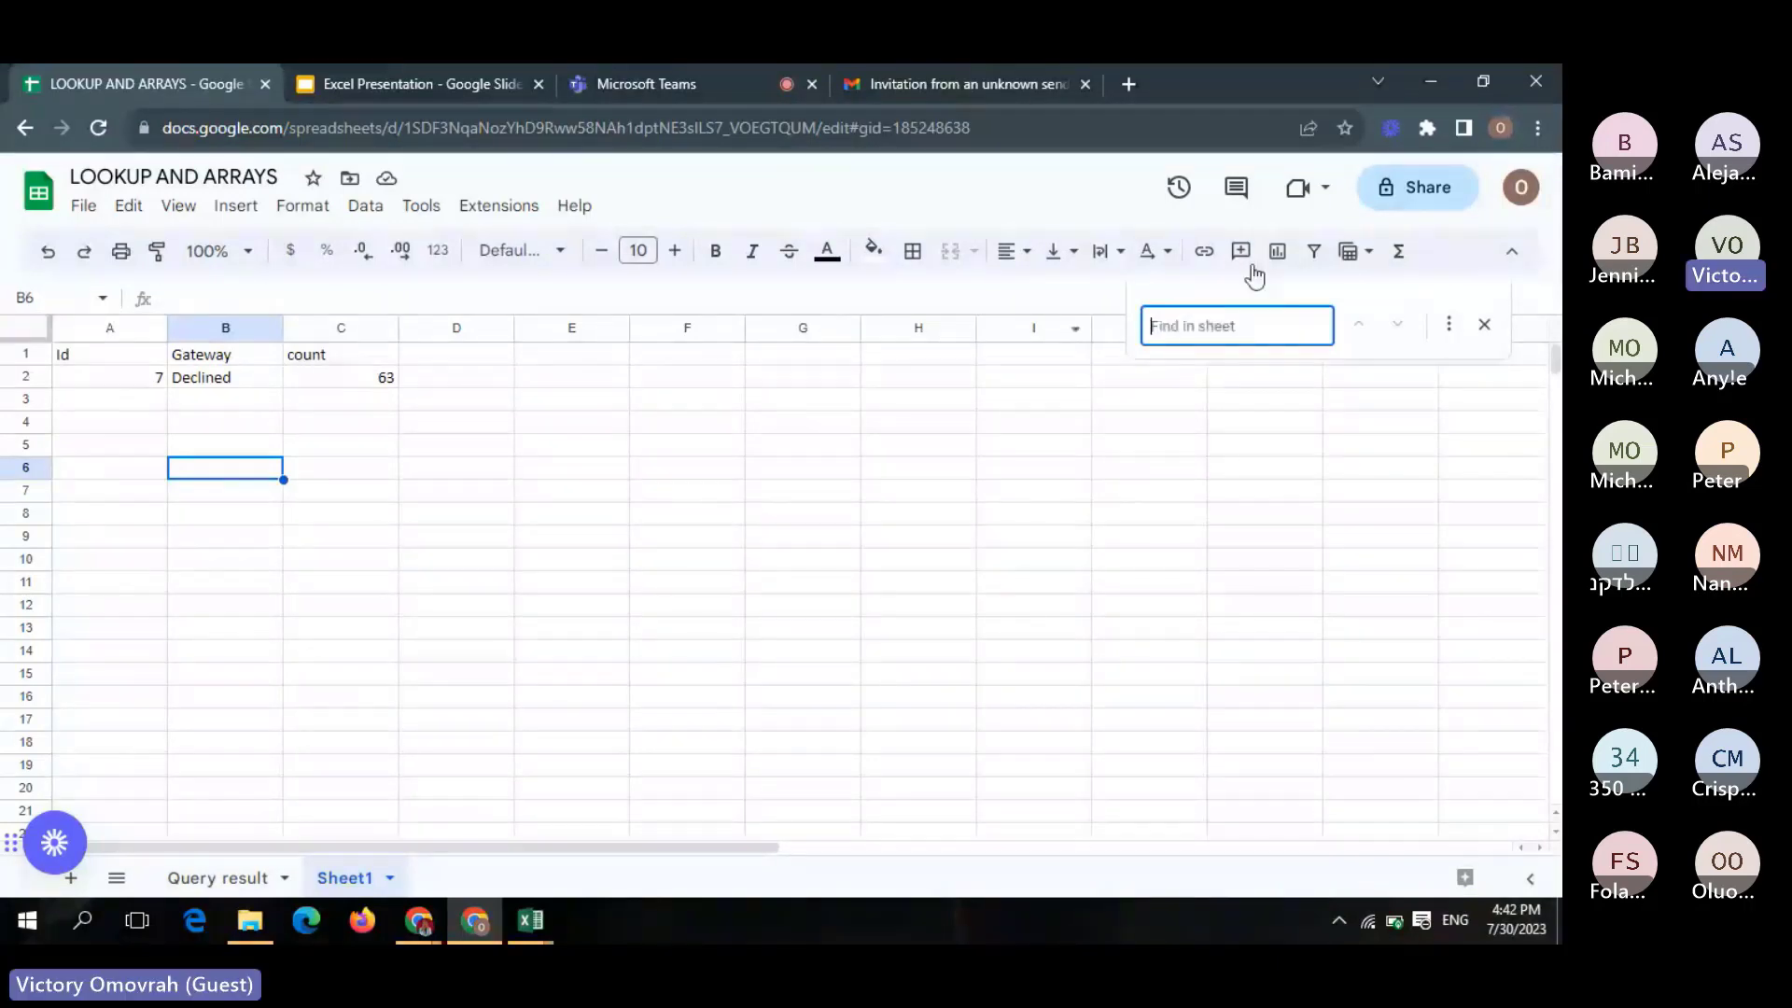
click(1483, 325)
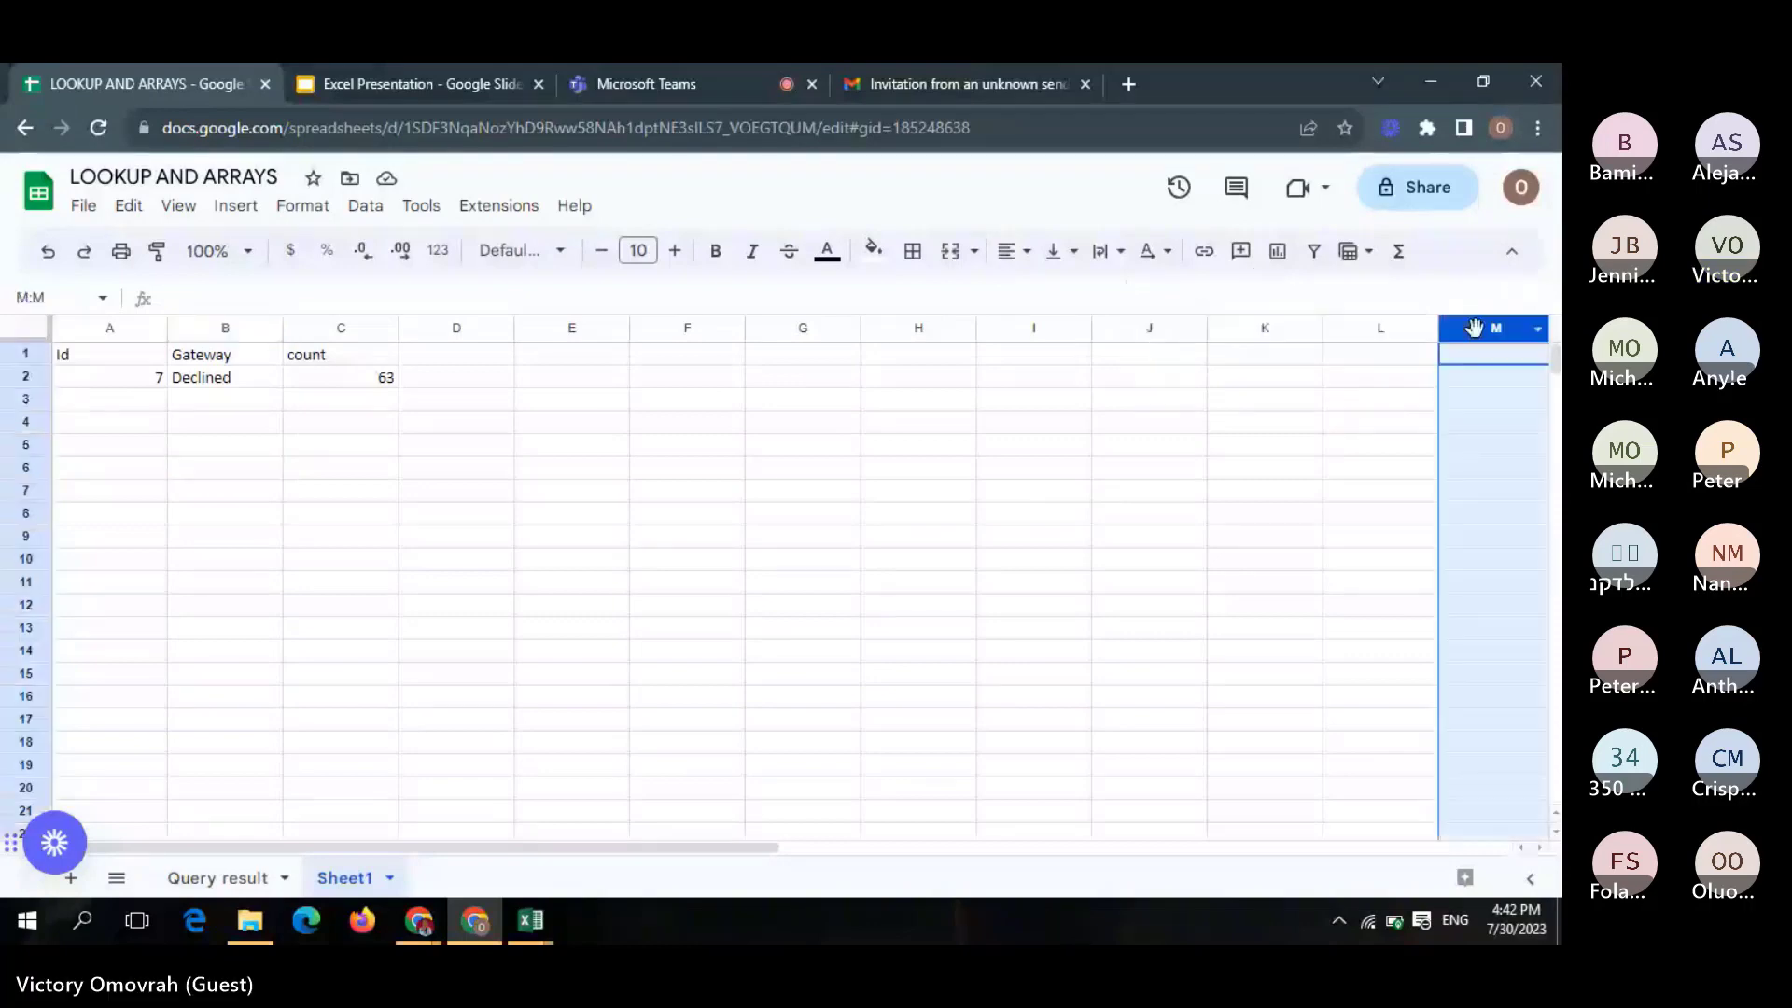
click(1400, 428)
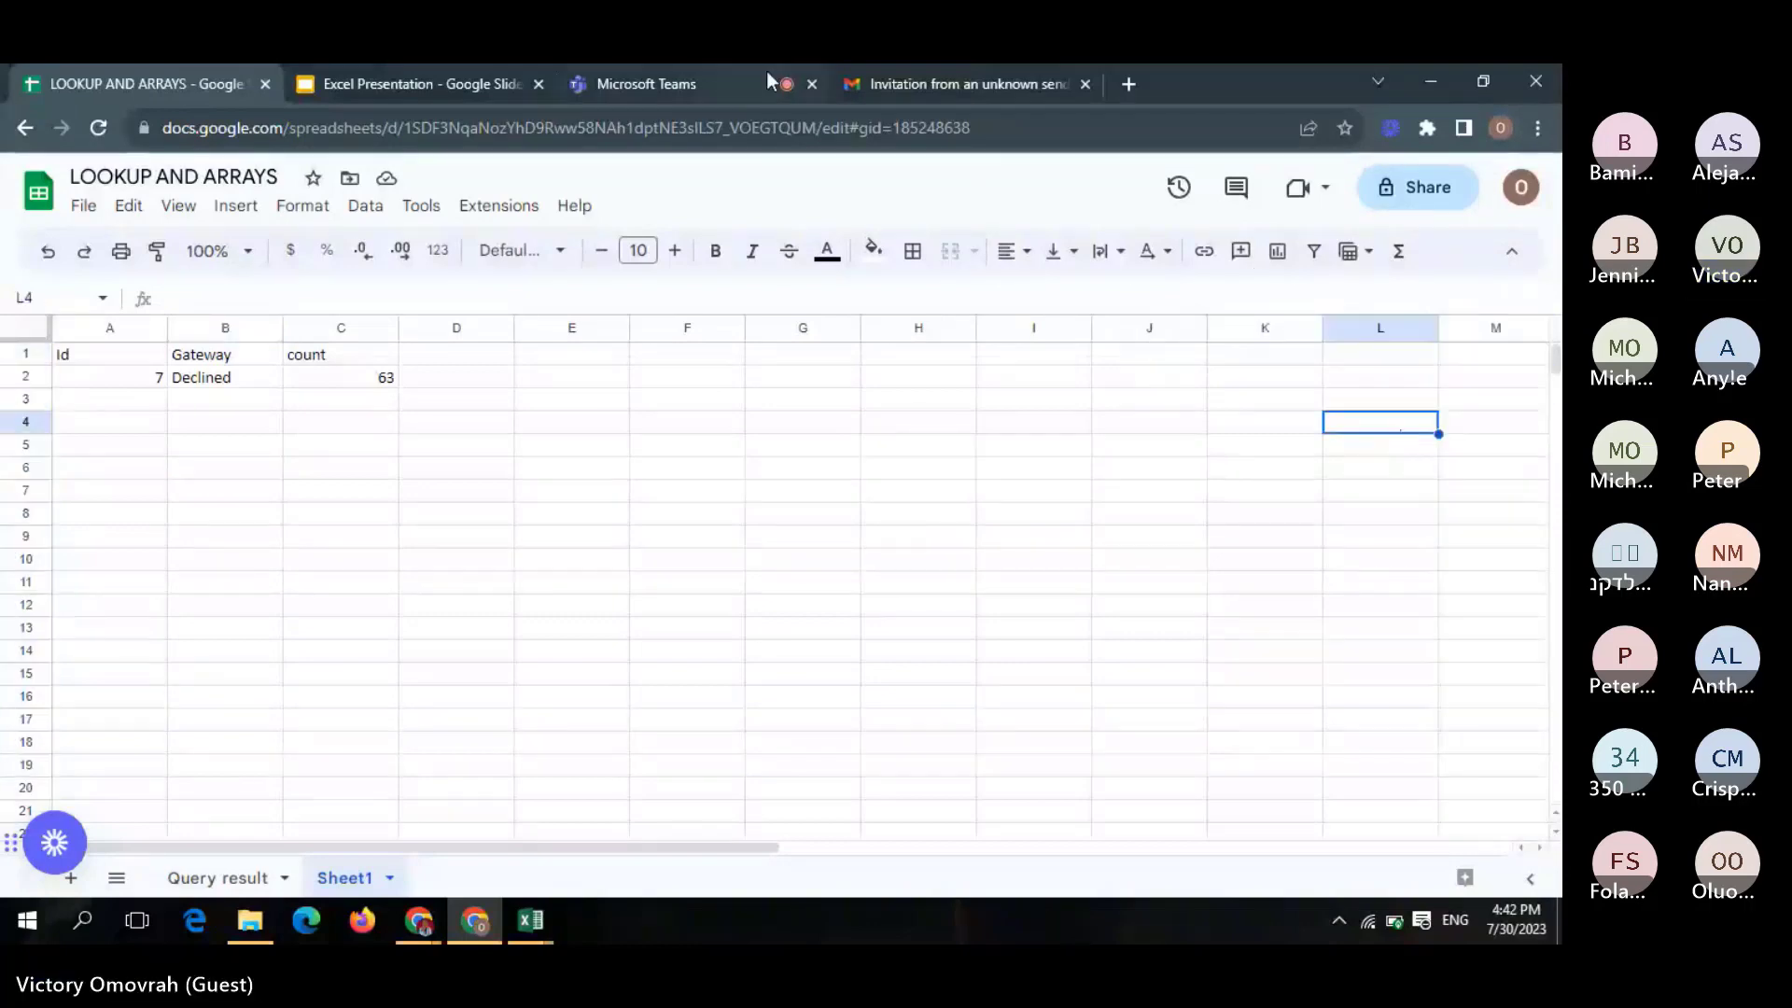
mouse_move(767, 75)
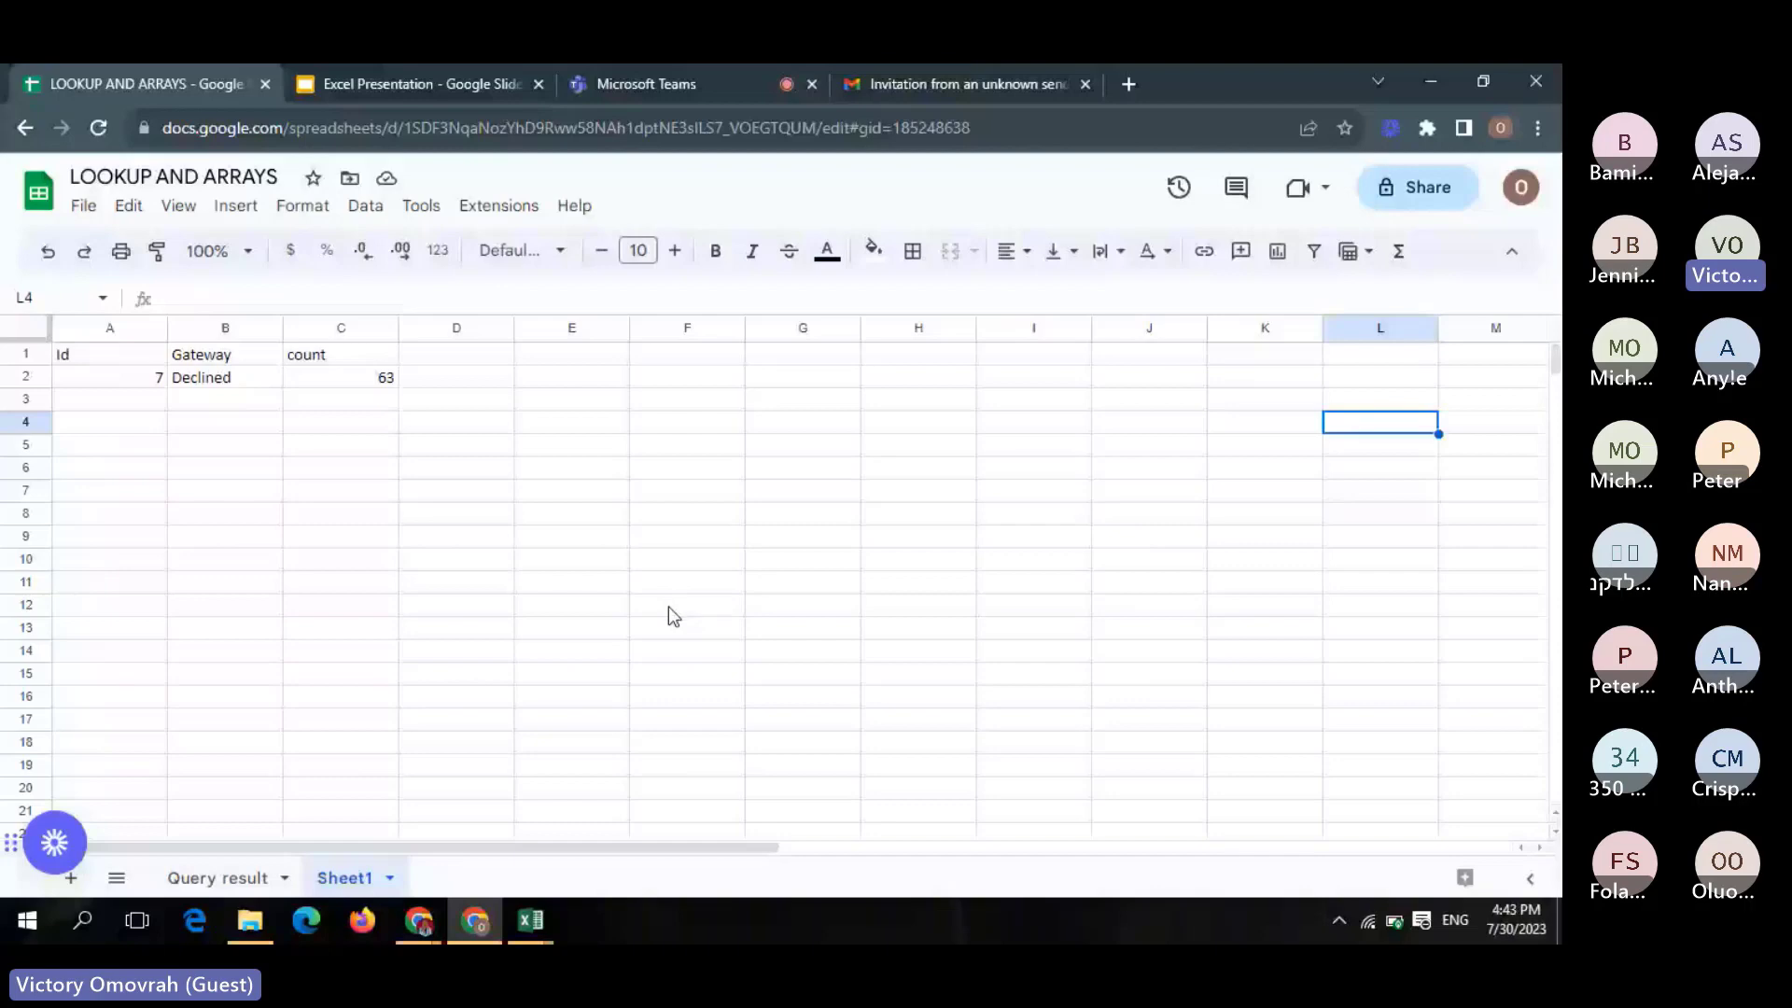
In Excel, select F5 and bring the Vlookup workbook to the front
click(687, 445)
mouse_move(539, 933)
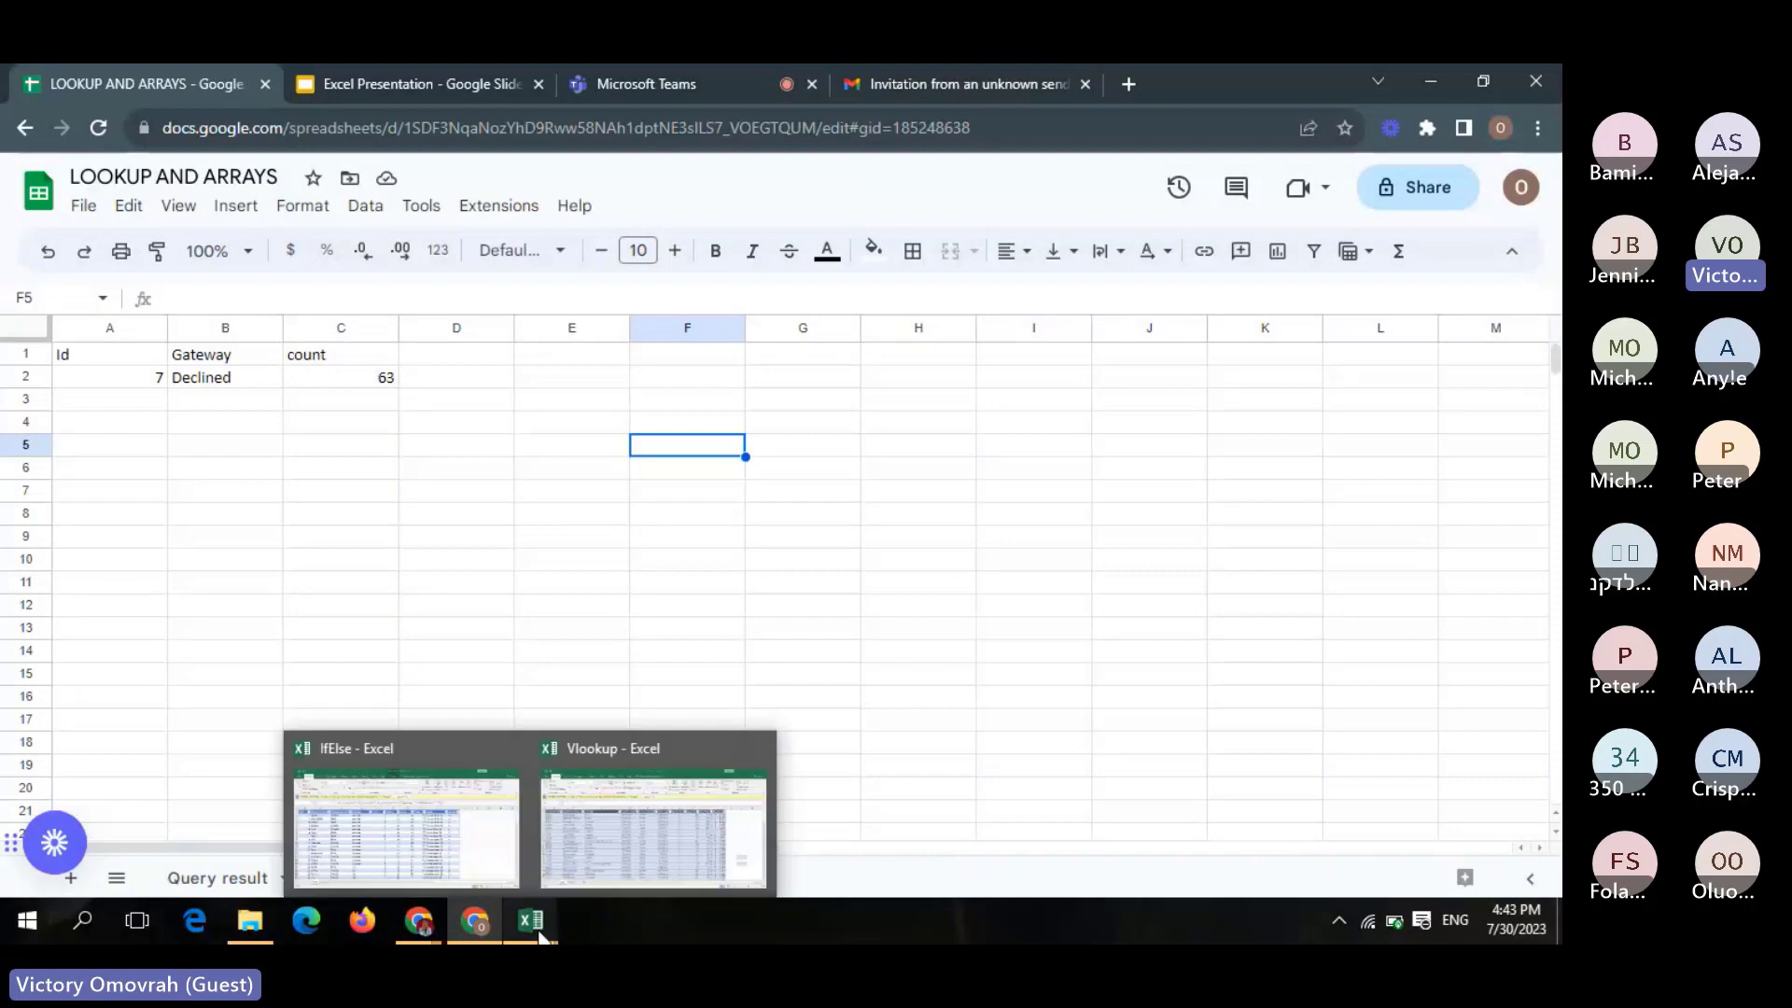
click(623, 872)
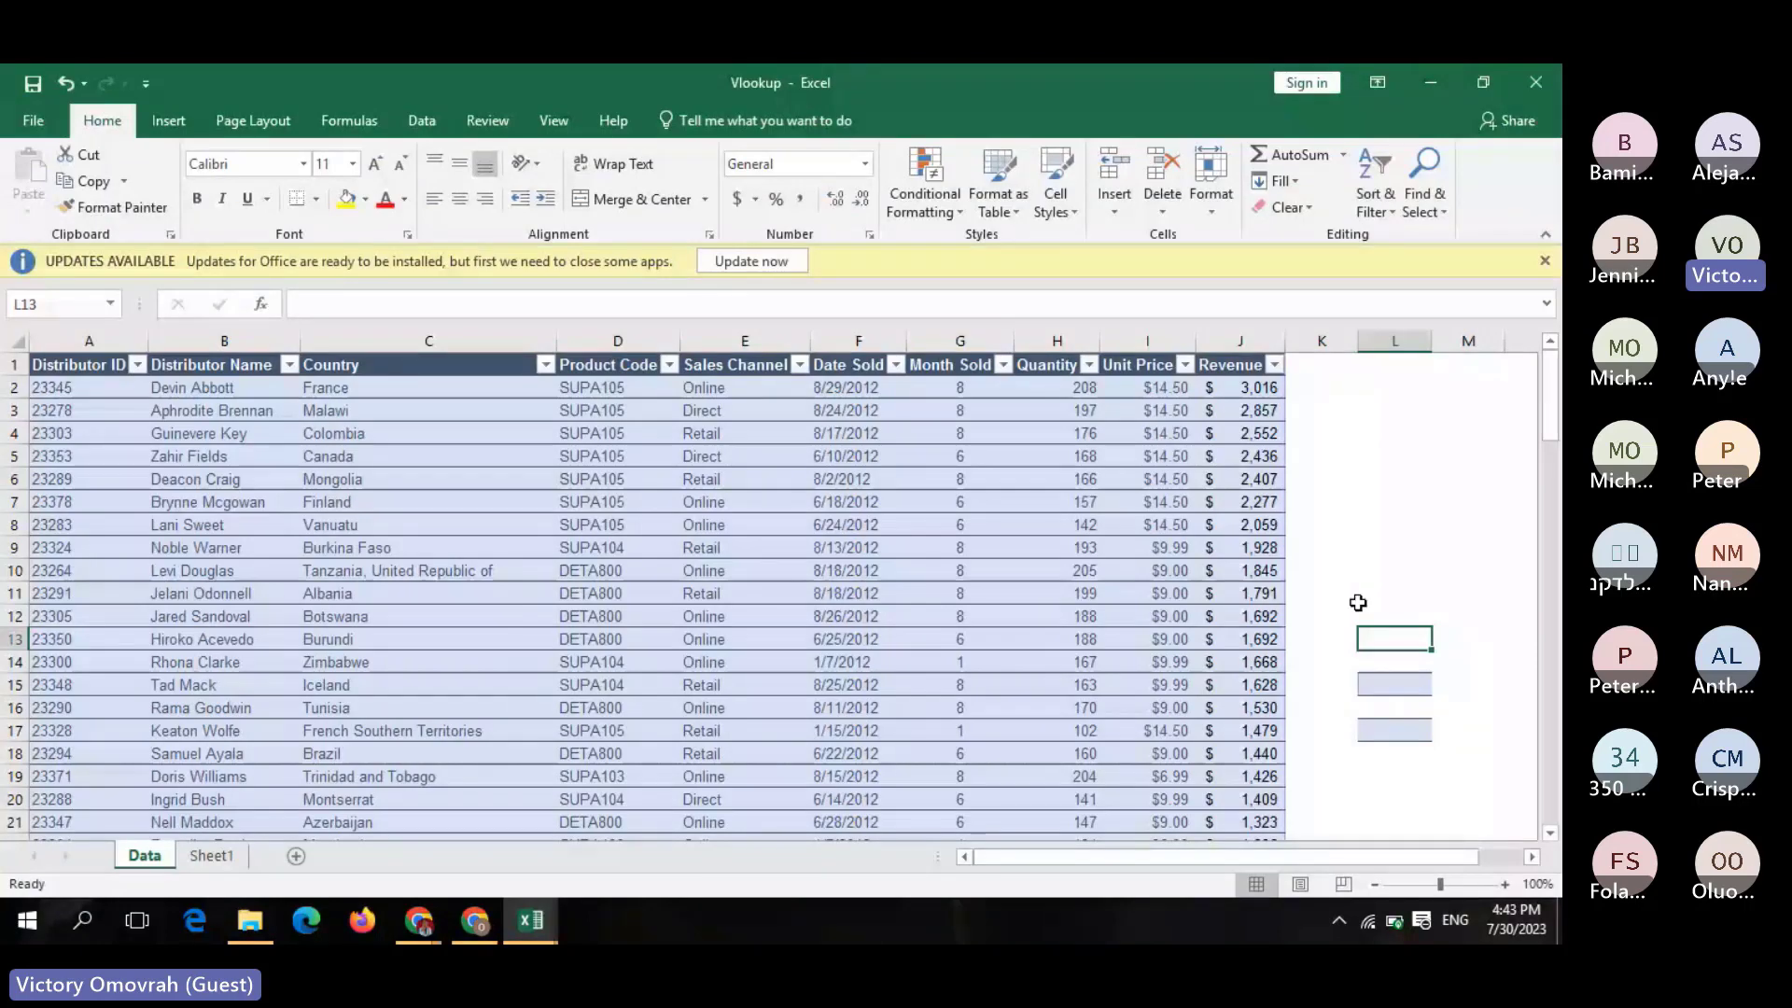
Type then erase =xl in L13, and return to the LOOKUP AND ARRAYS spreadsheet
text(=xl)
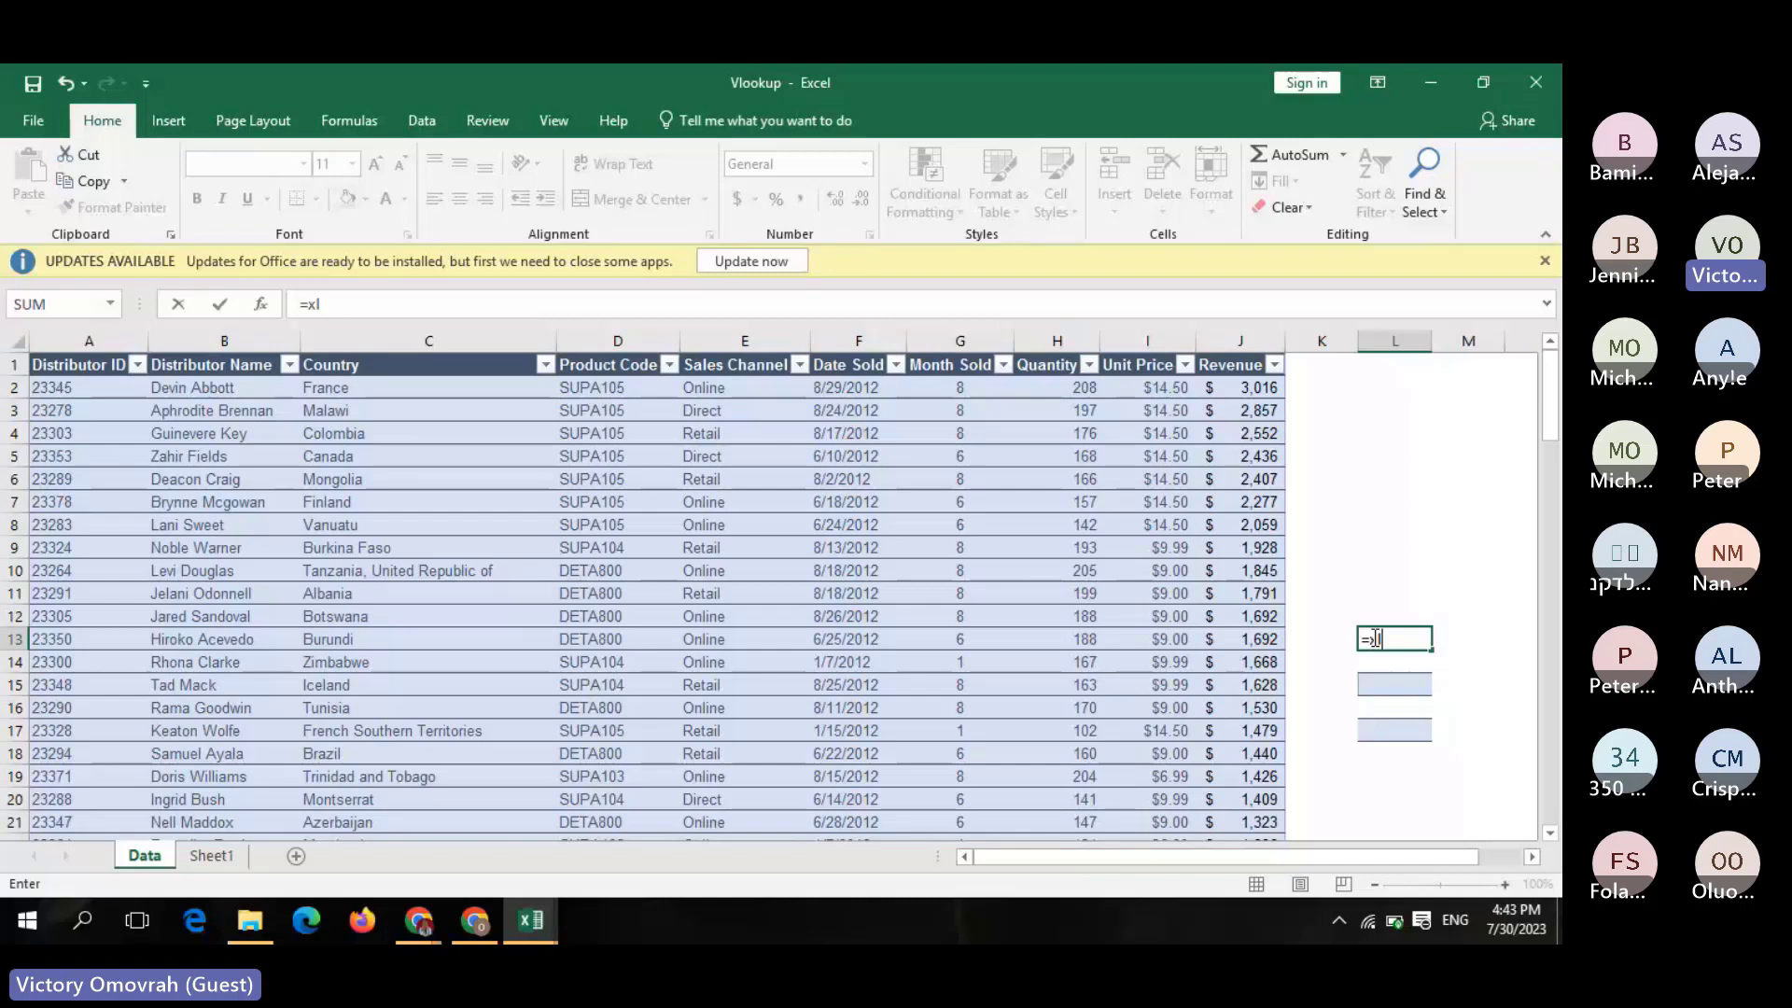
key(BackSpace)
key(BackSpace)
key(BackSpace)
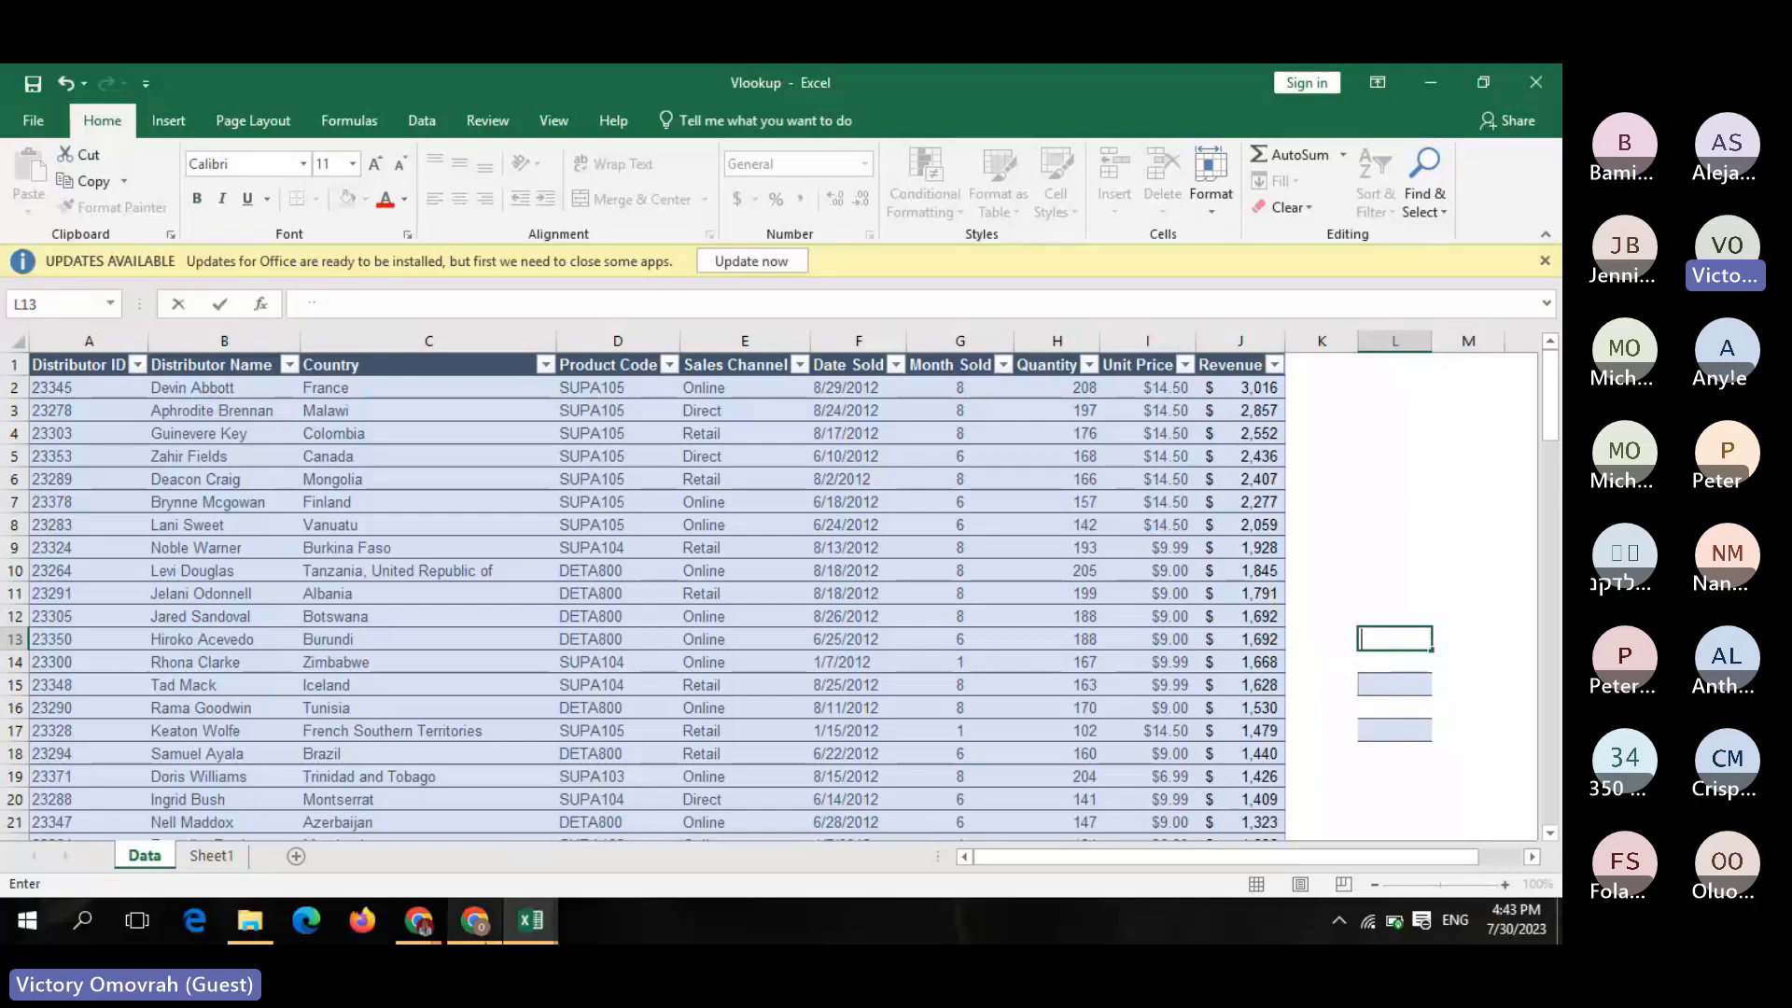
key(alt+Tab)
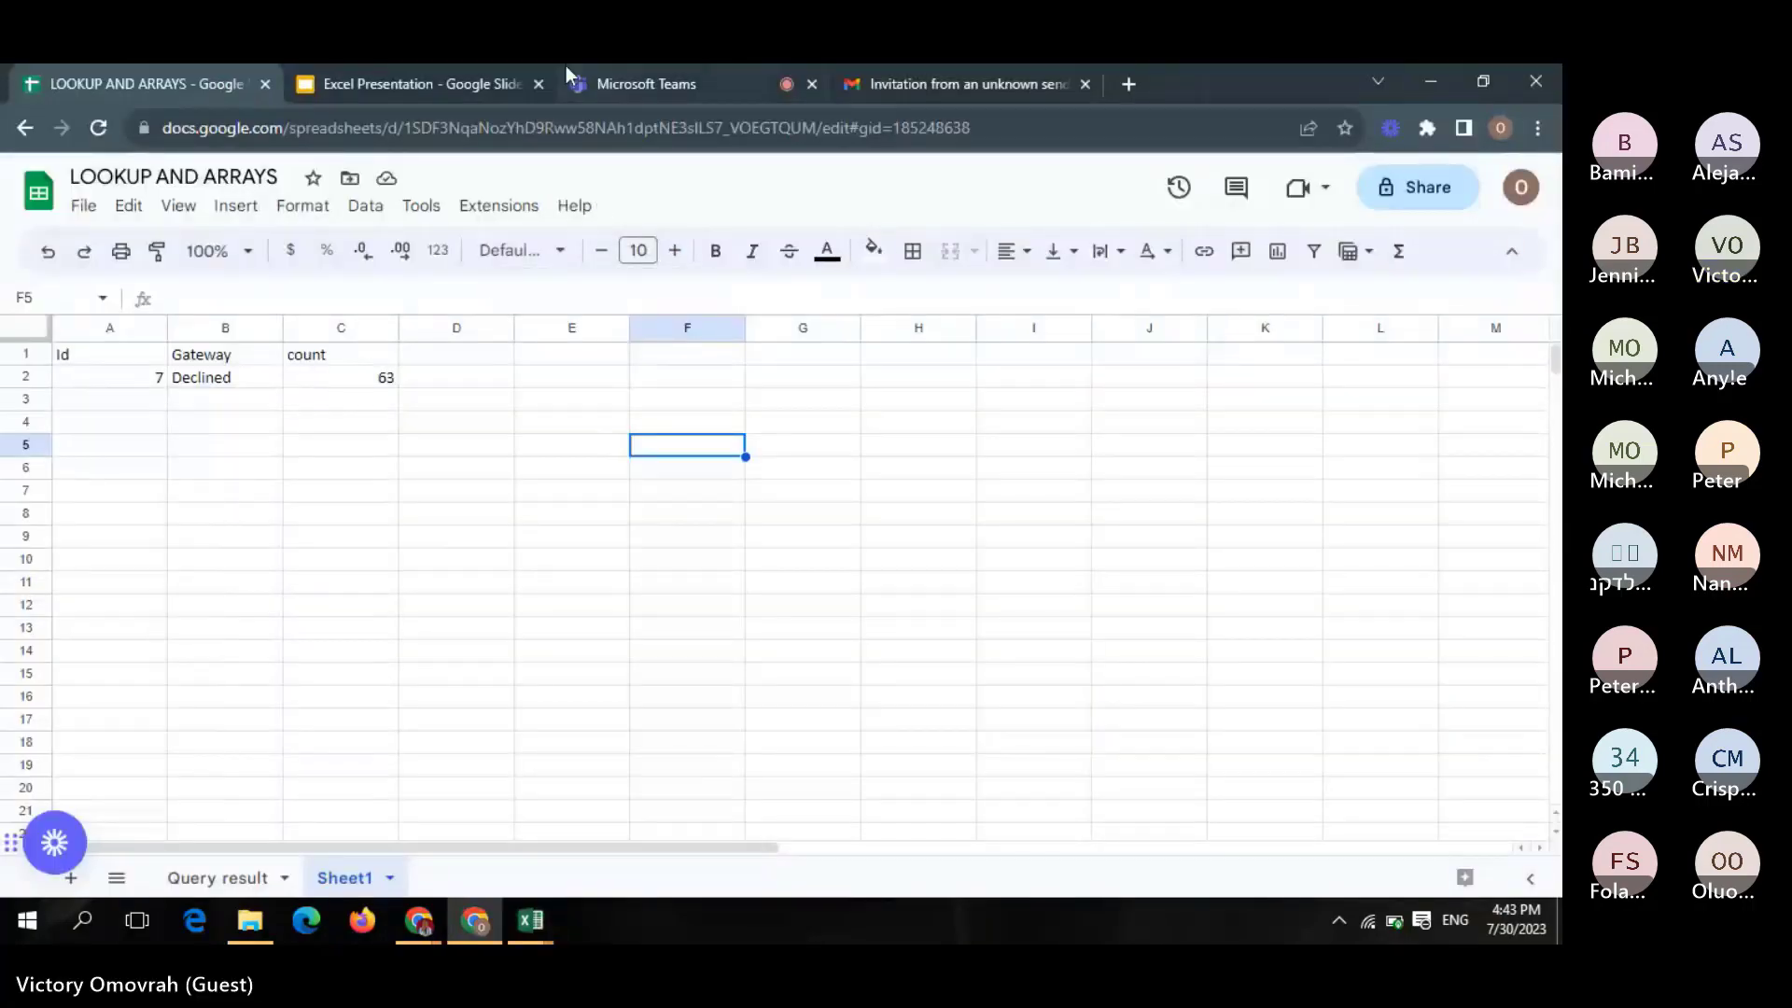
mouse_move(541, 65)
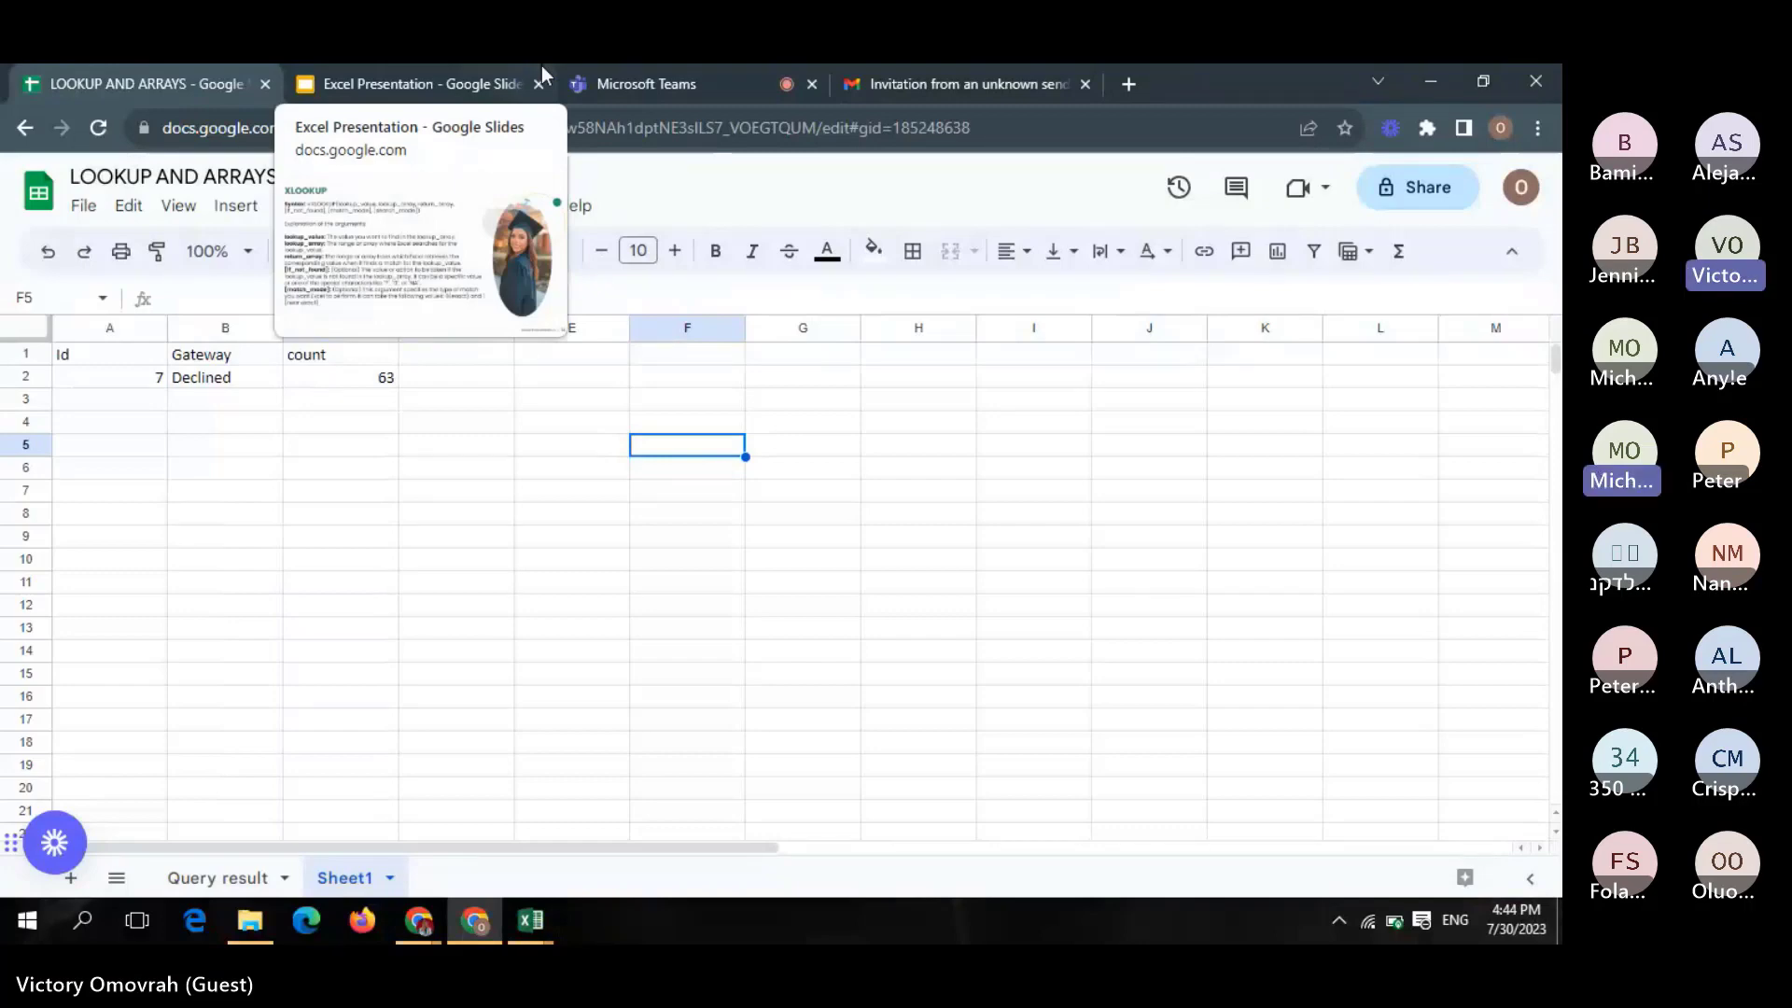
click(373, 73)
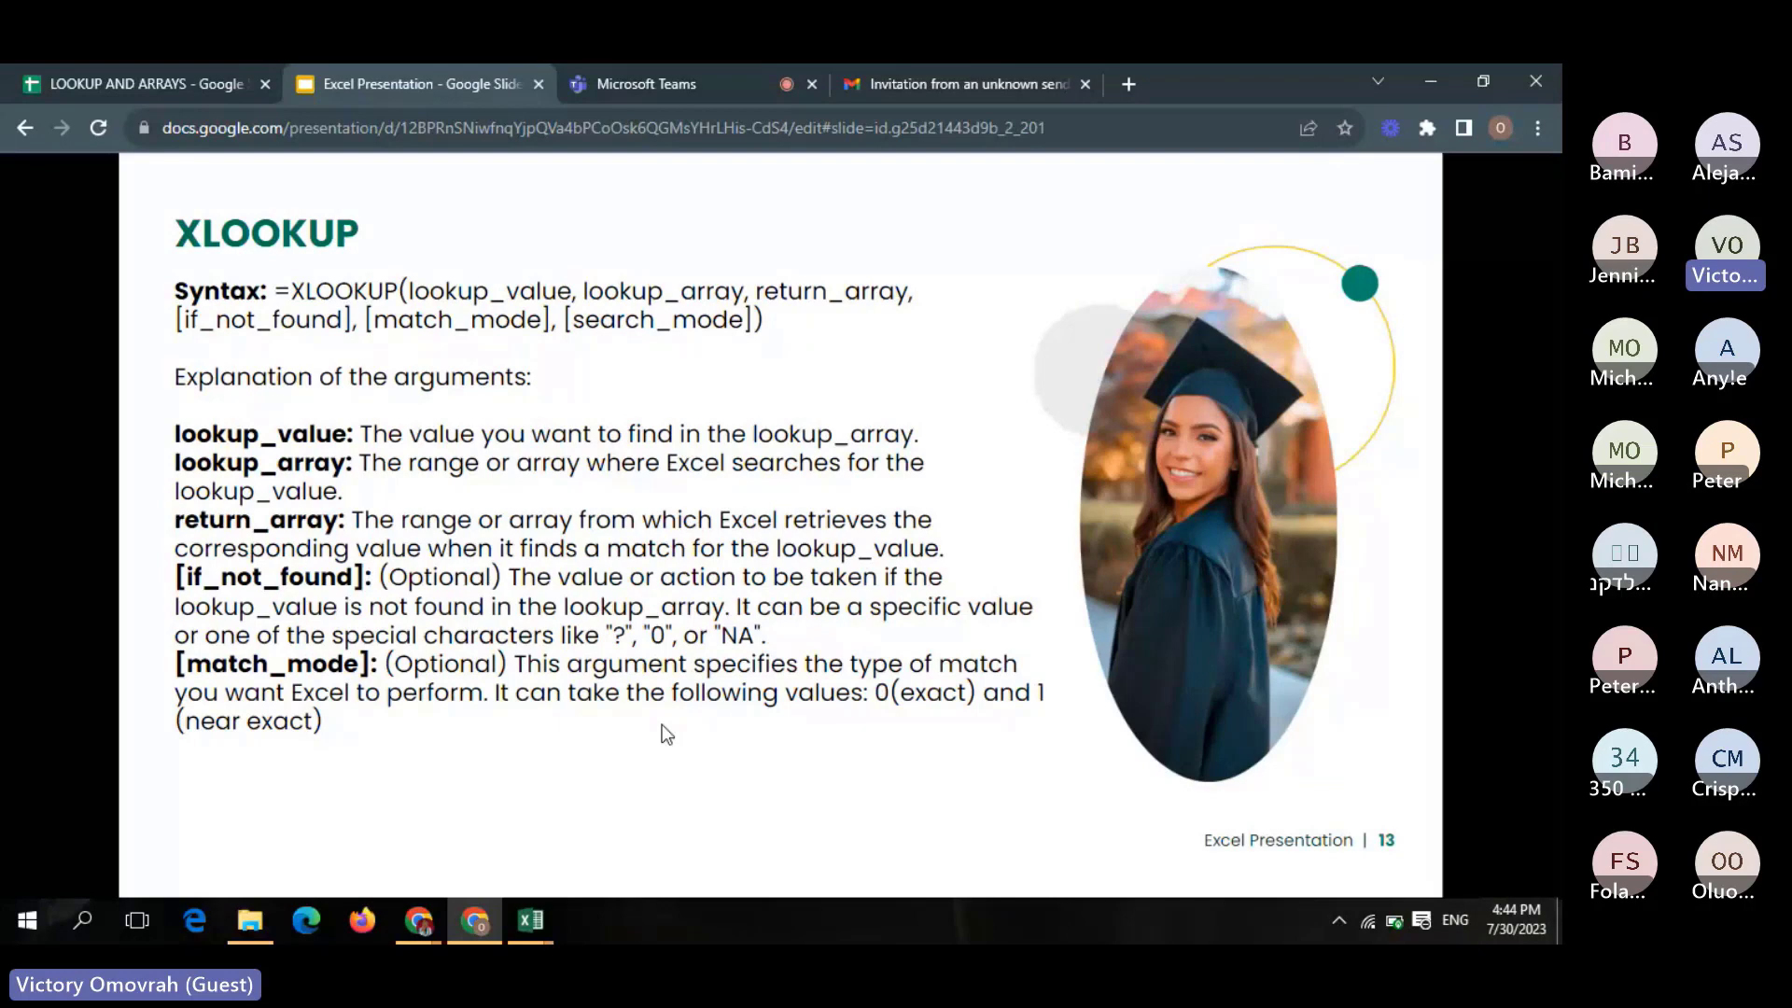
key(Right)
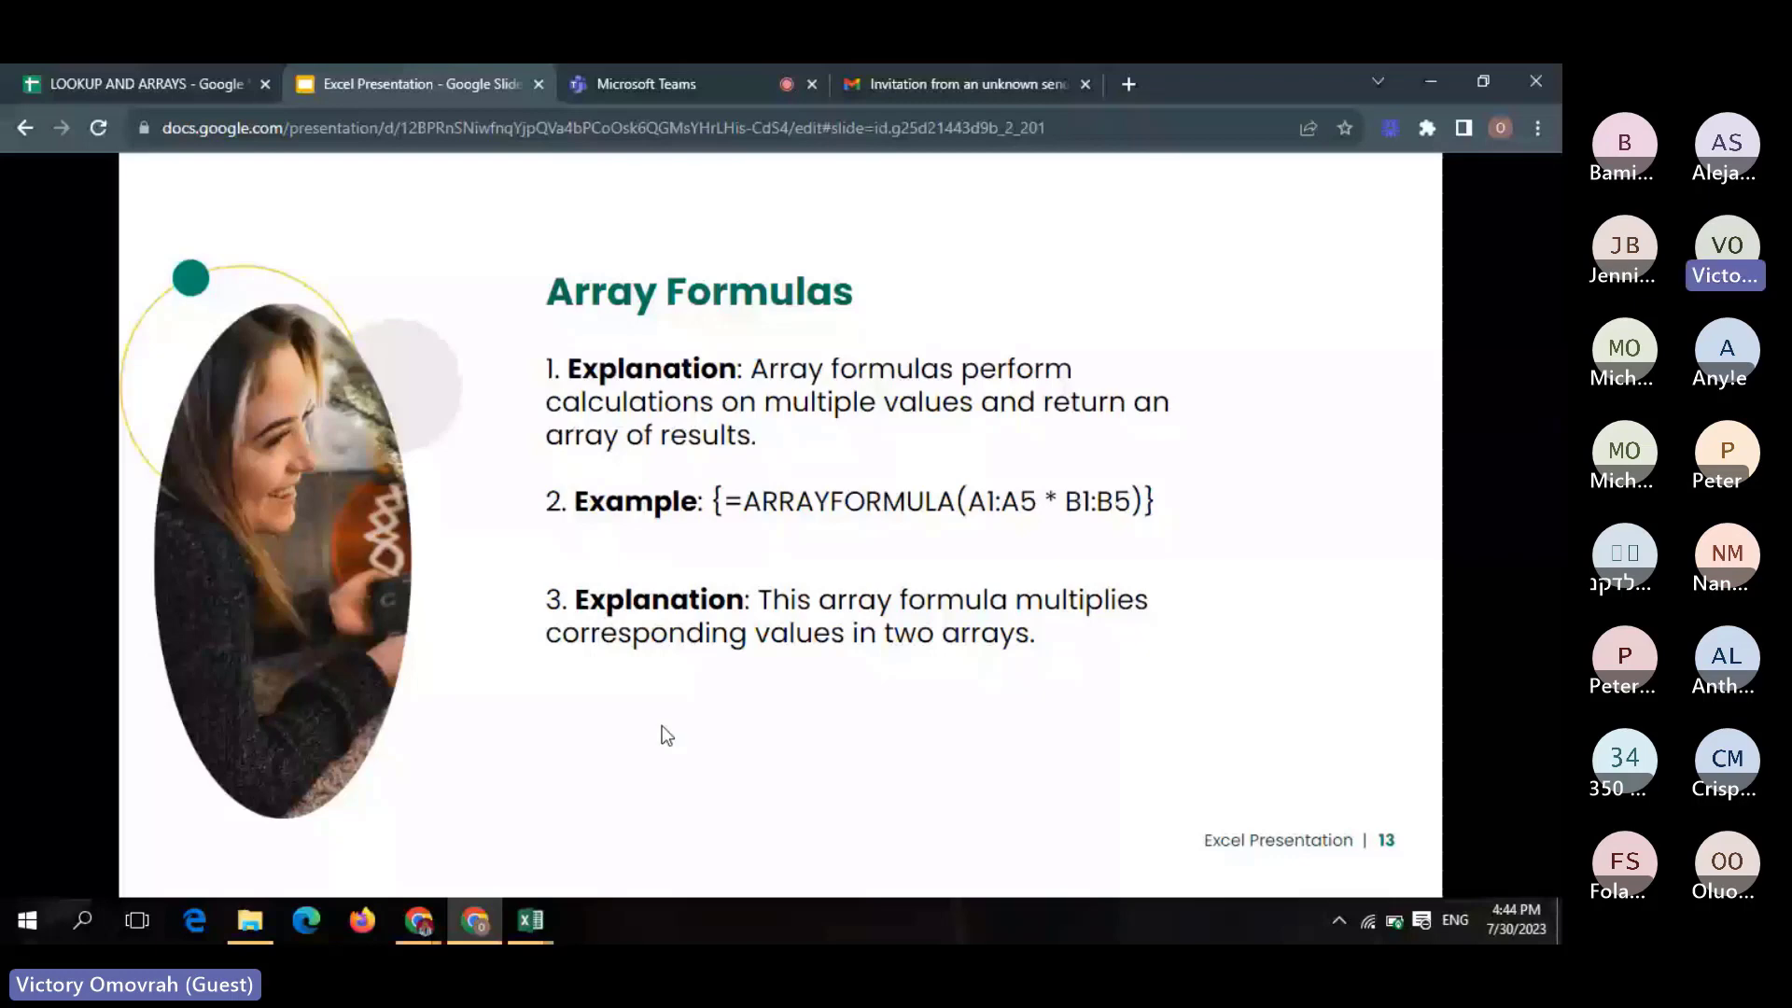
click(253, 70)
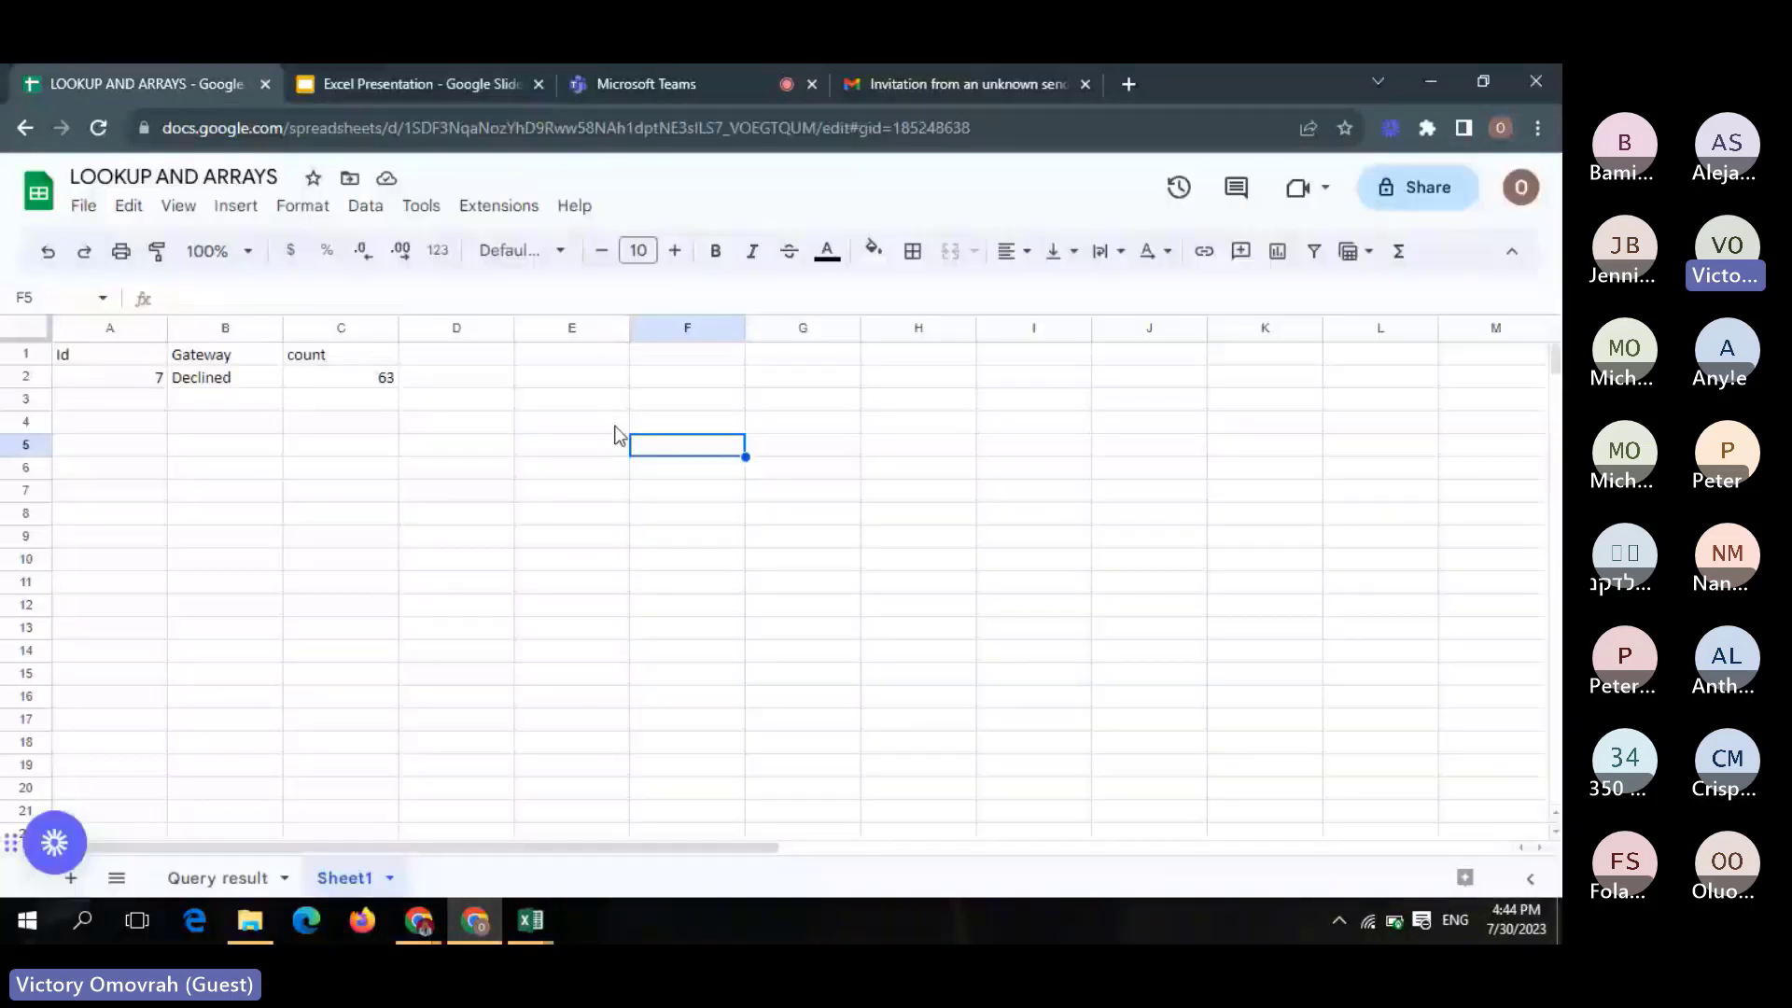
Switch to the Query result sheet and discard a stray entry typed in D3
click(209, 882)
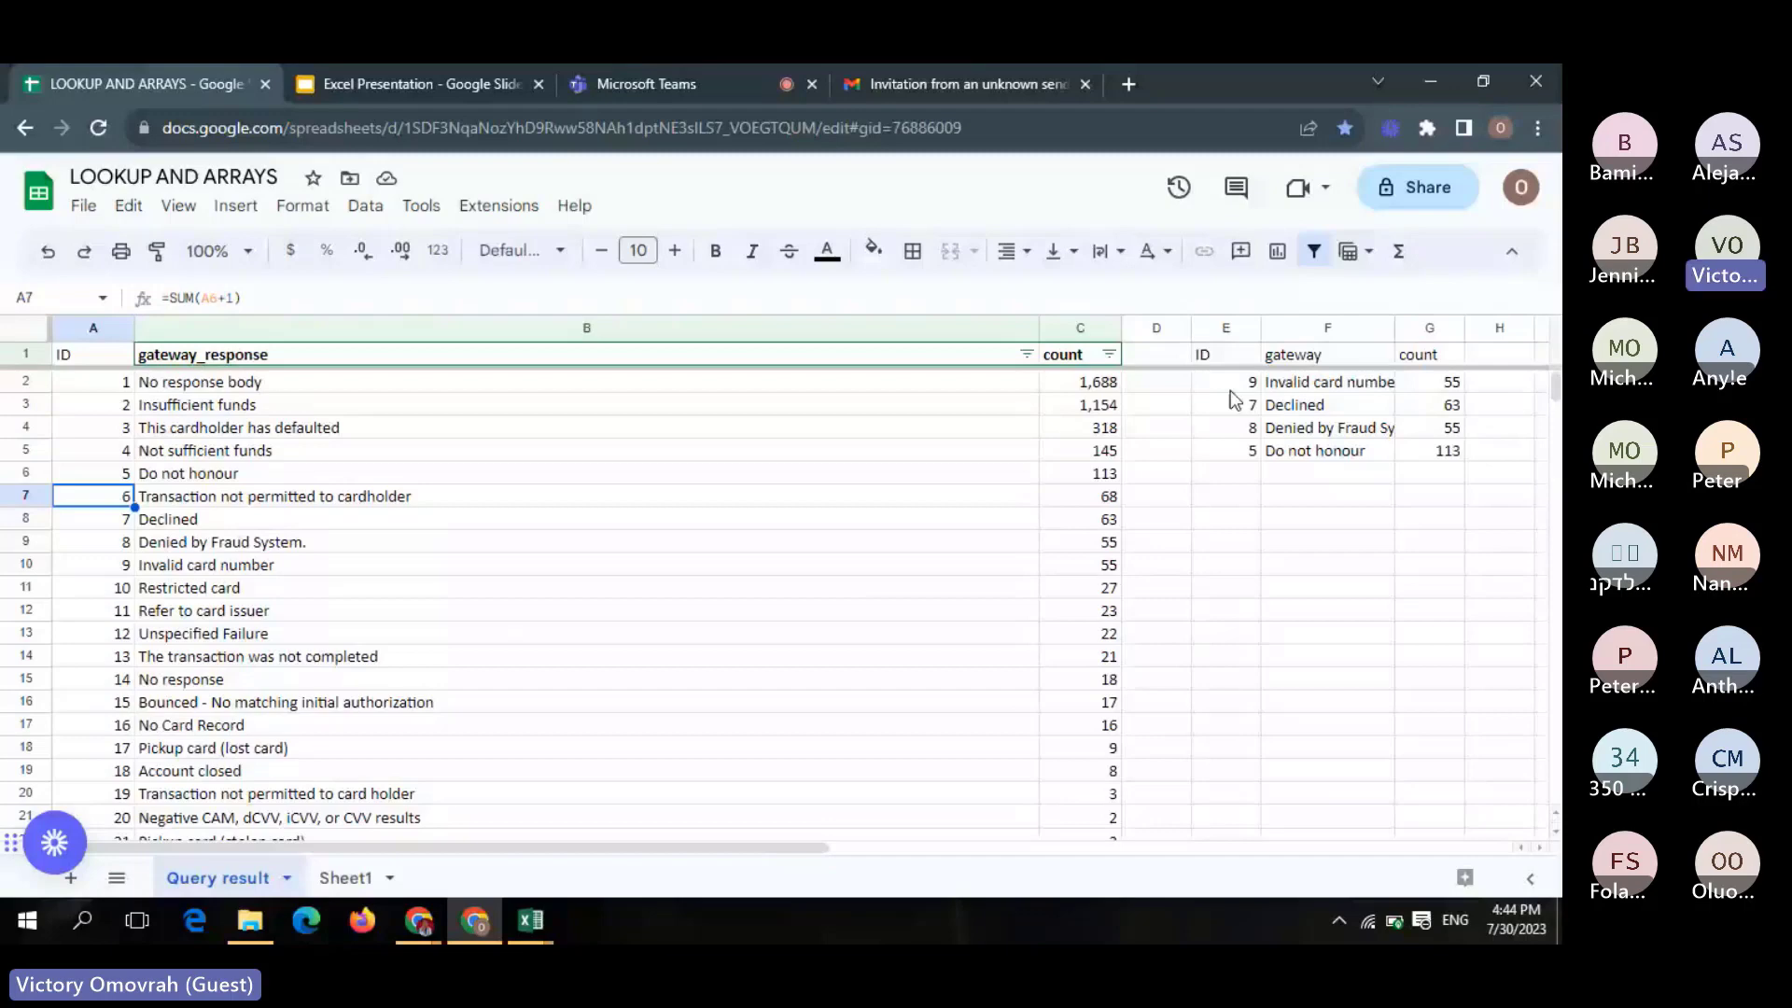
click(1157, 404)
text(2)
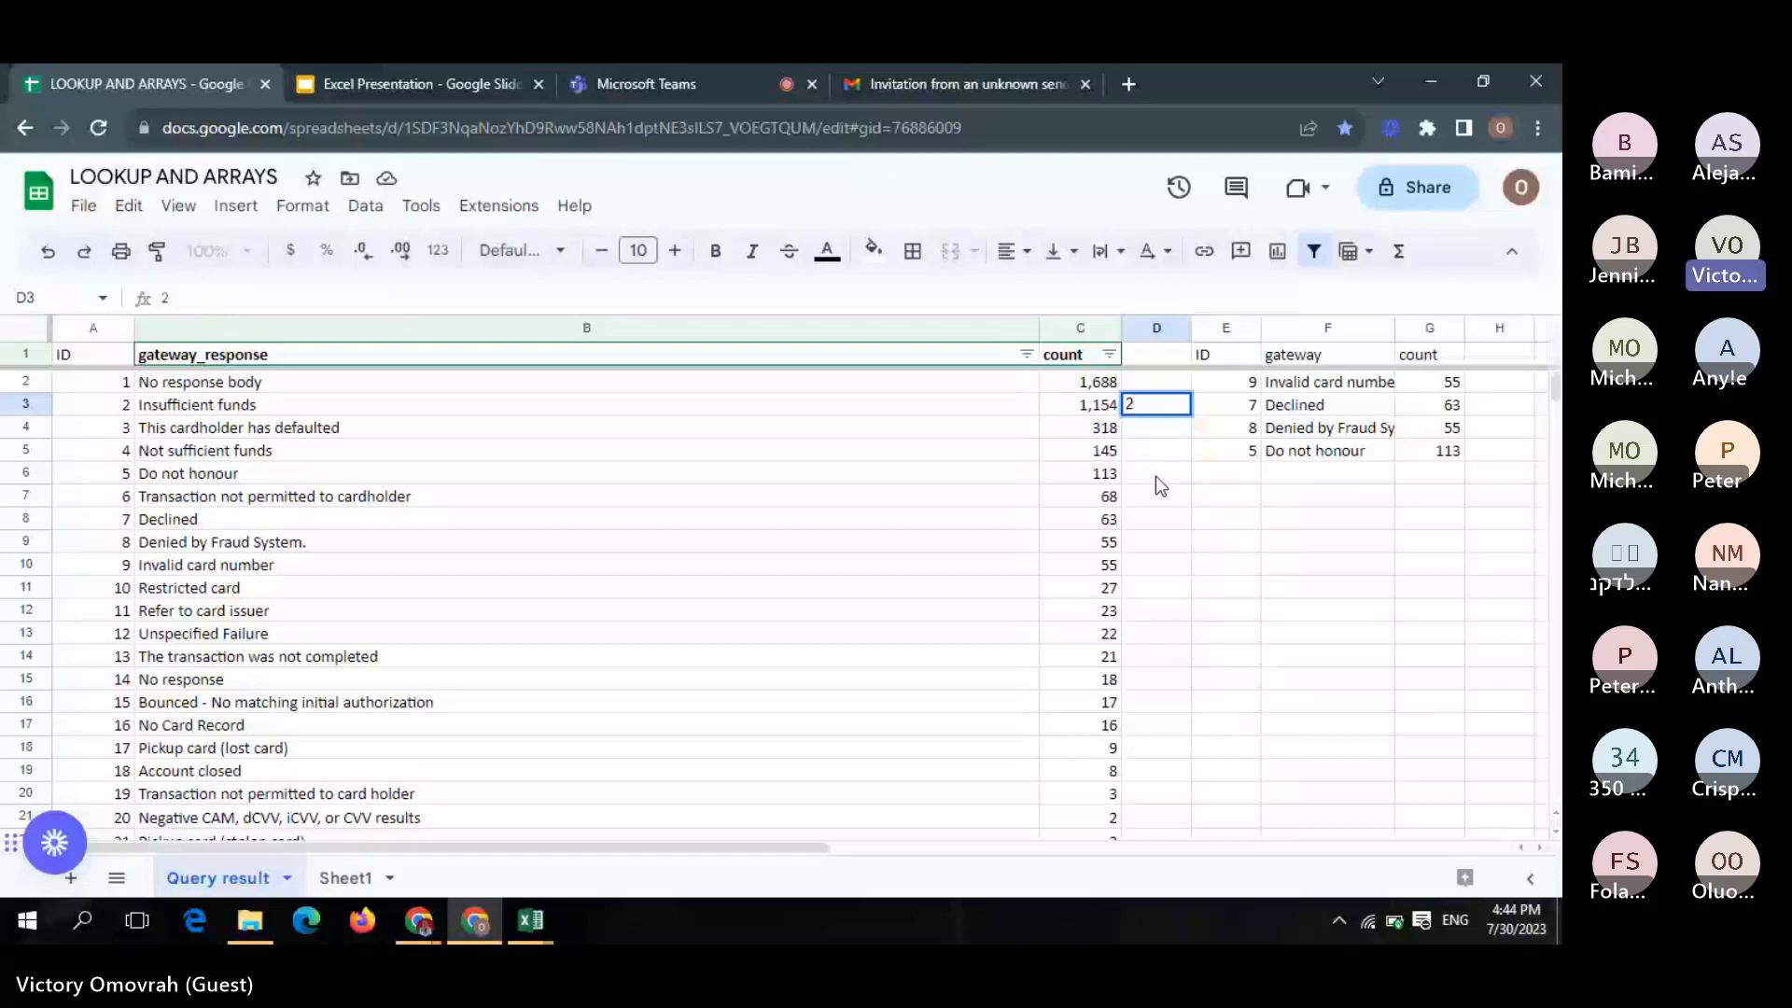
key(Escape)
Enter the test formula =A3*C3 in D3, giving 2308
text(=)
click(122, 410)
text(*)
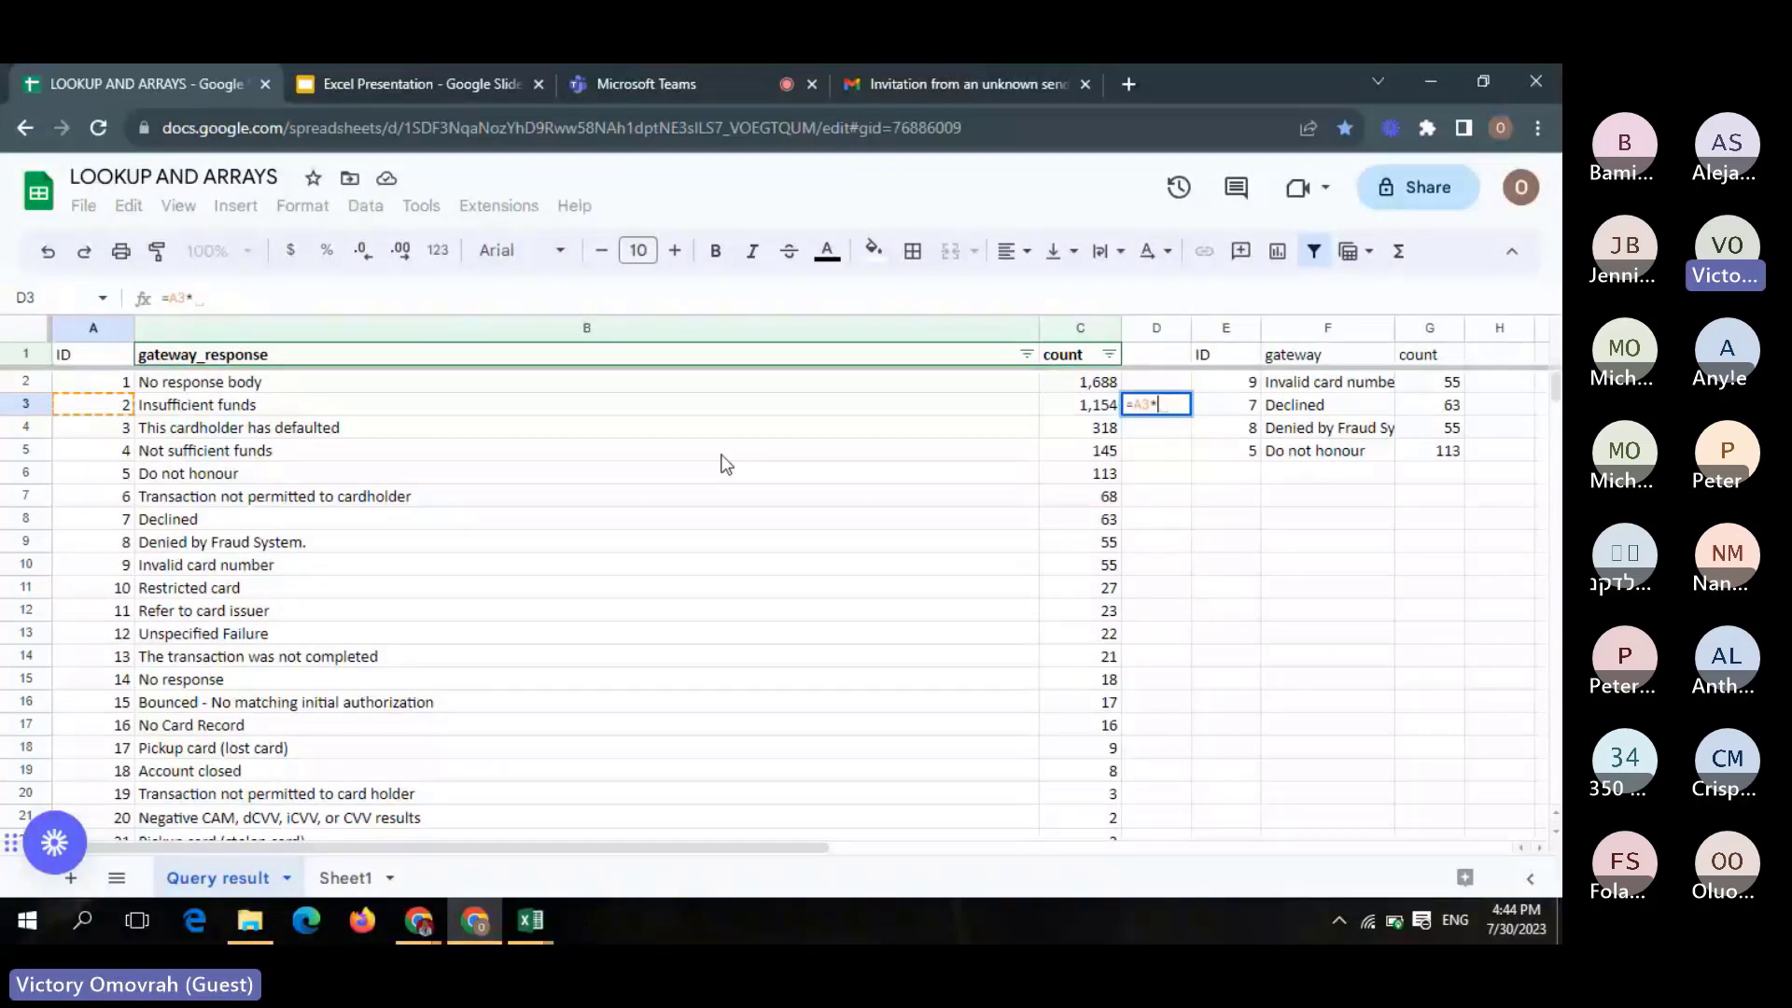
click(1103, 403)
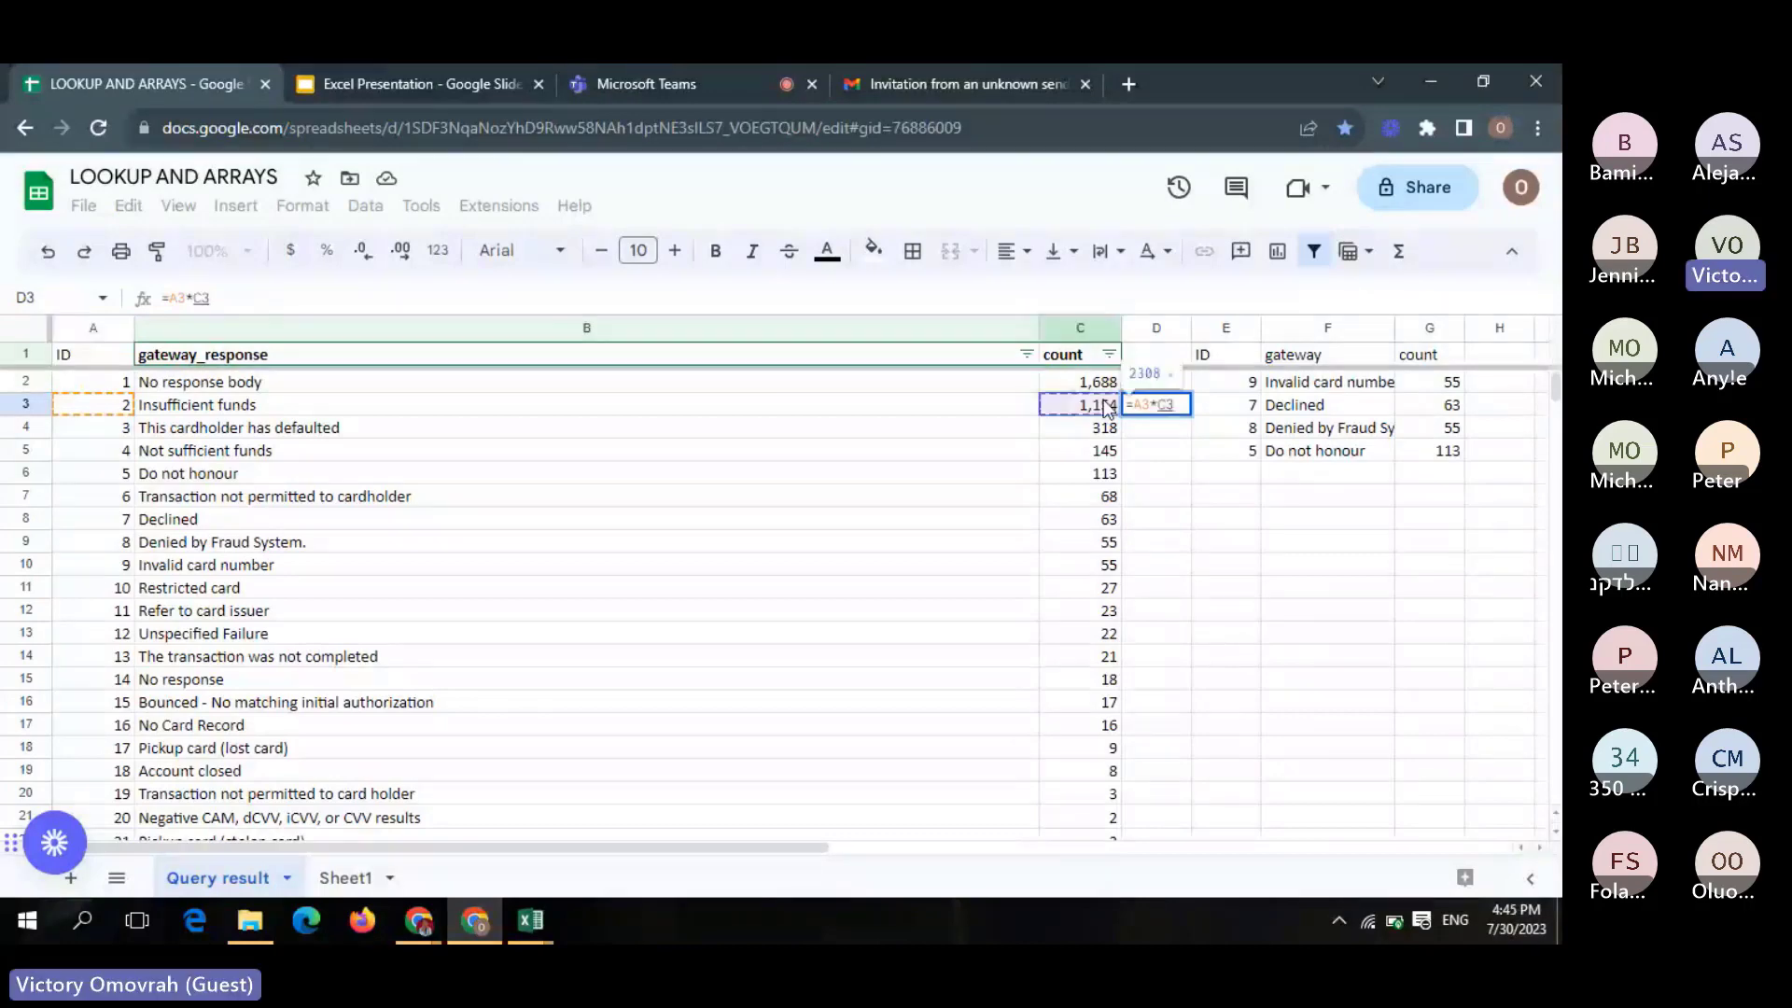
key(Return)
click(1388, 769)
Clear D3 and begin a fresh formula there with =
click(1162, 406)
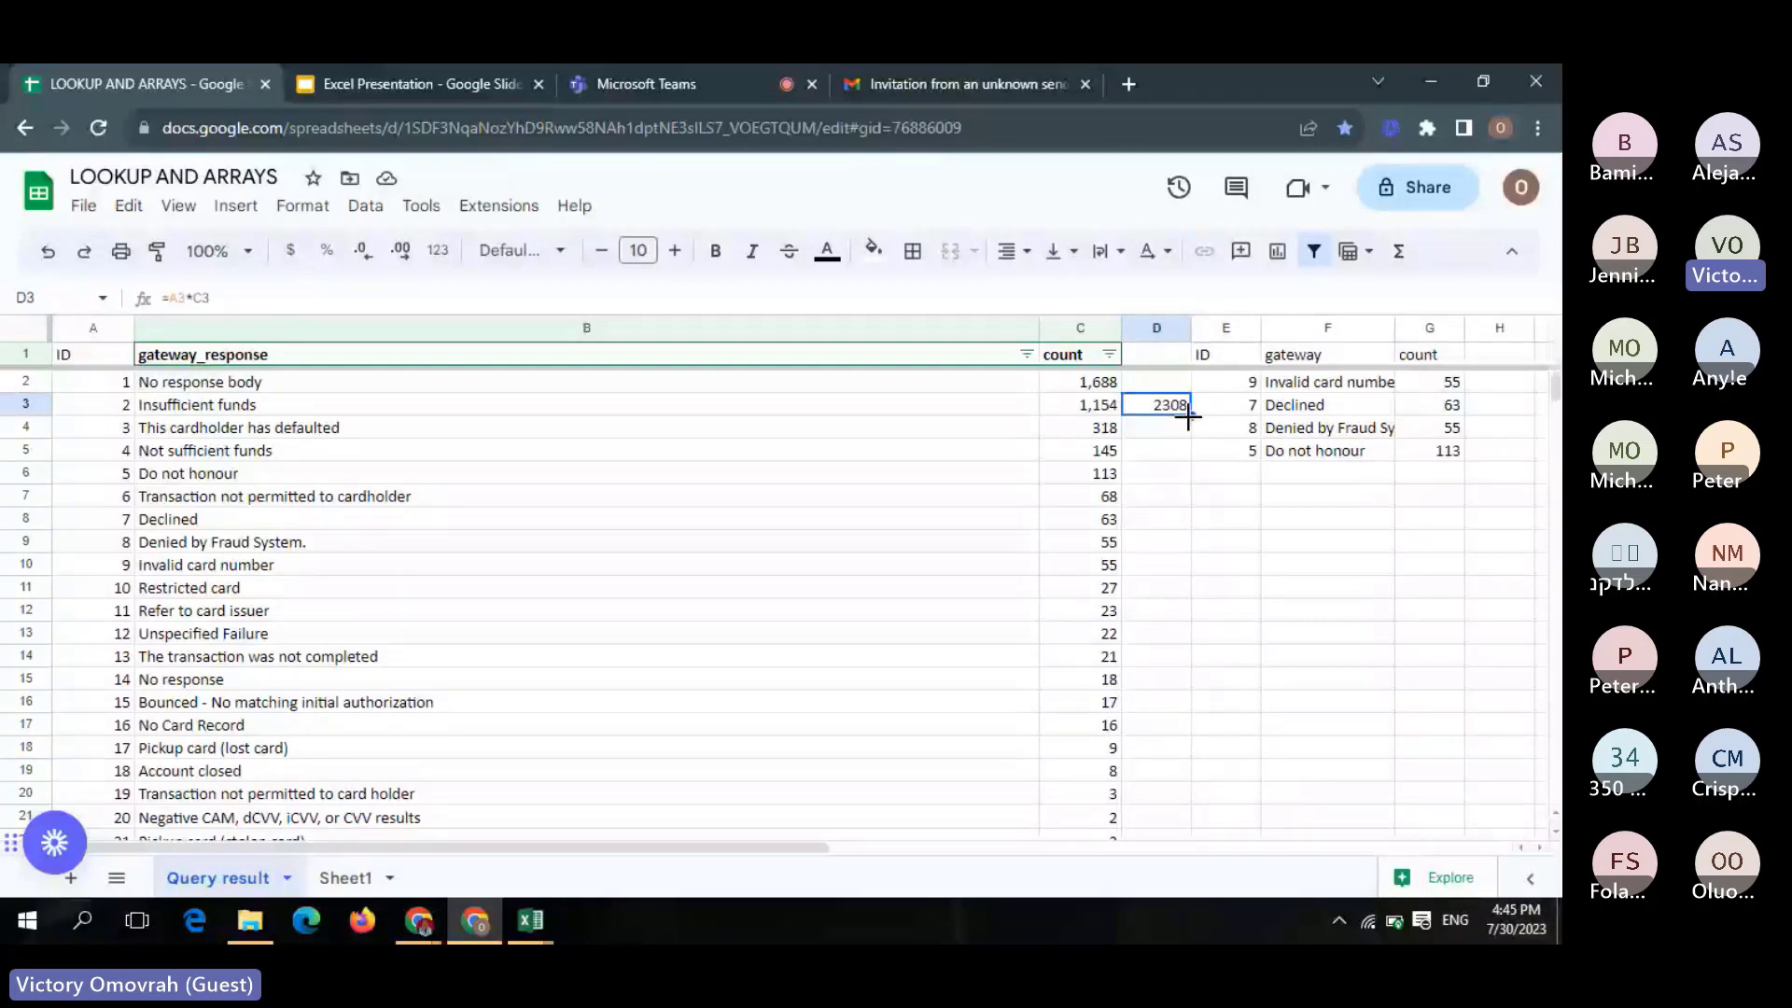
key(Delete)
text(=)
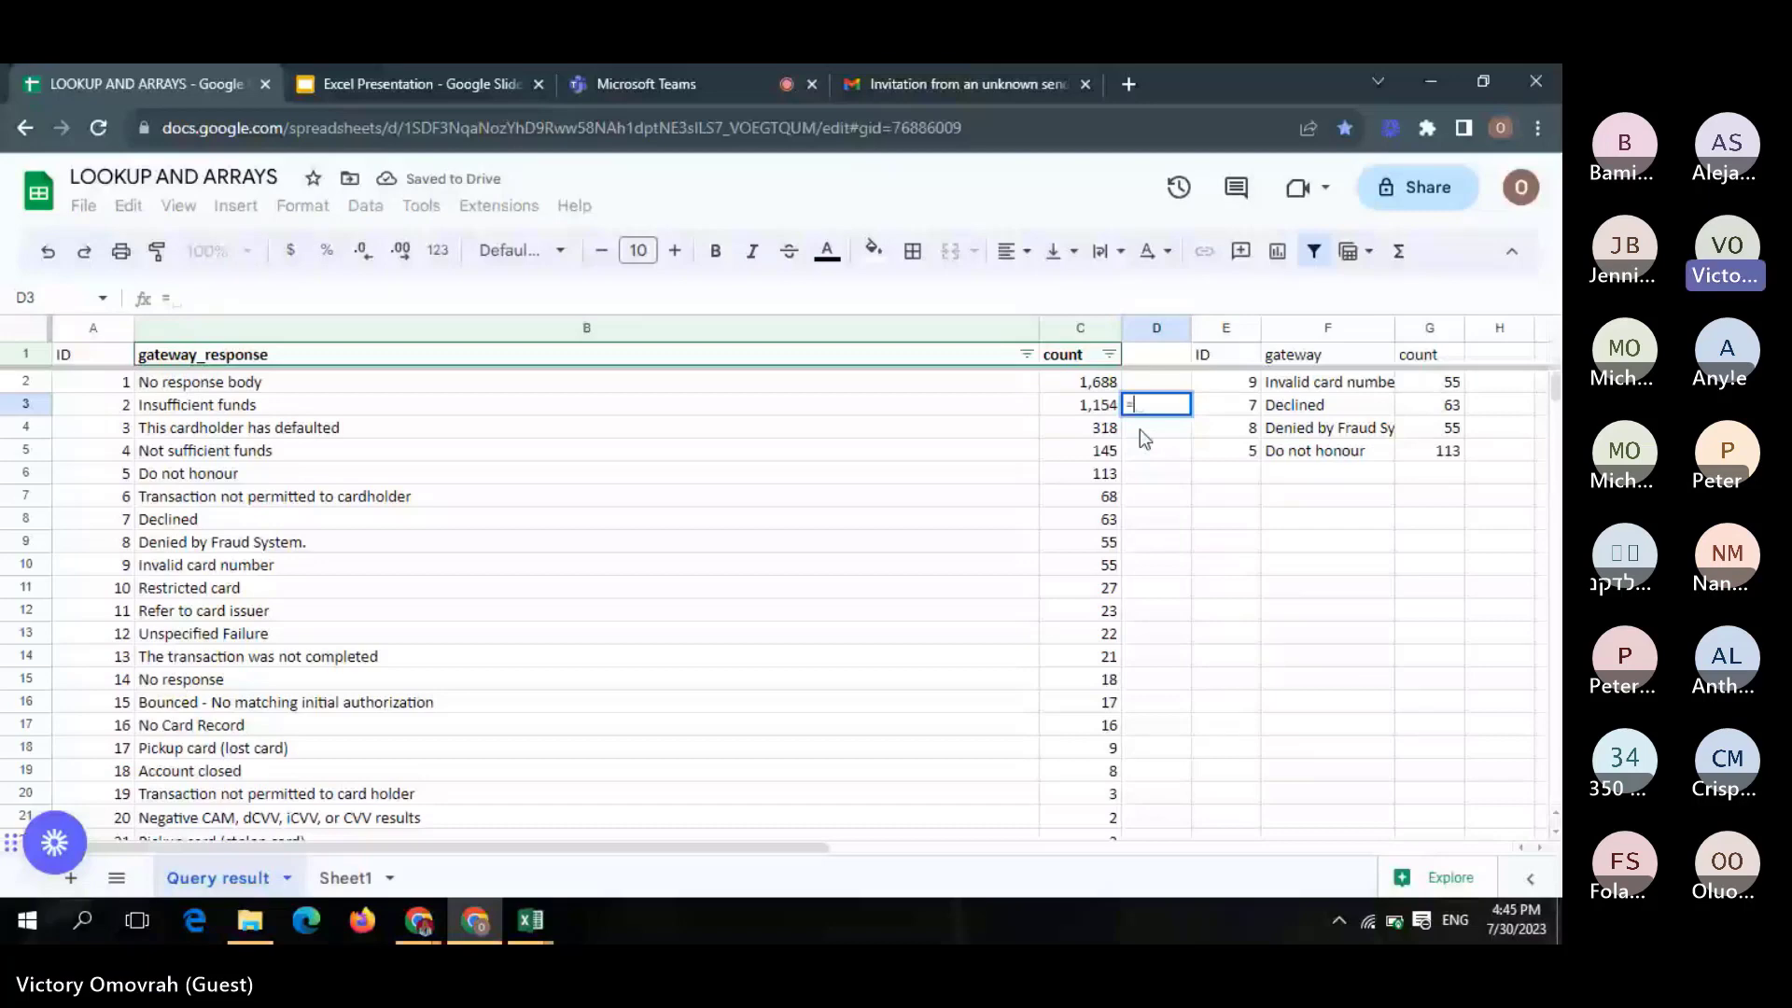
Glance at the Excel Vlookup workbook, then bring back the Array Formulas slide in Chrome
click(528, 924)
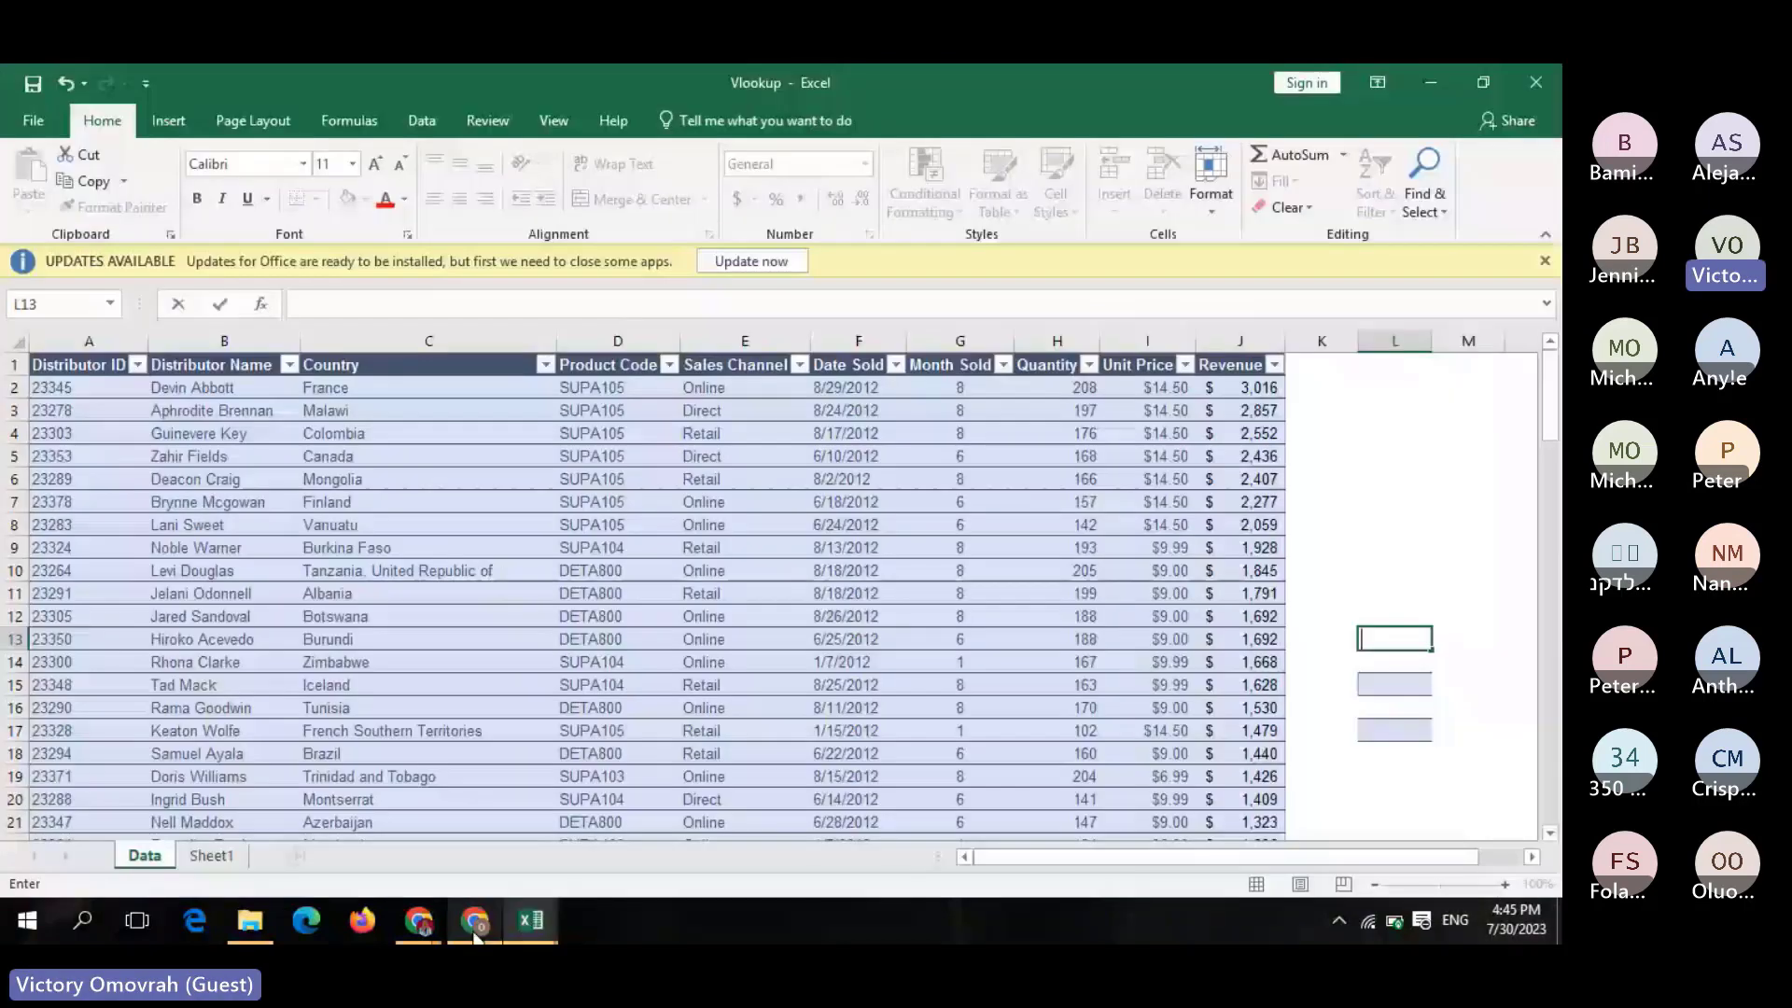
mouse_move(469, 929)
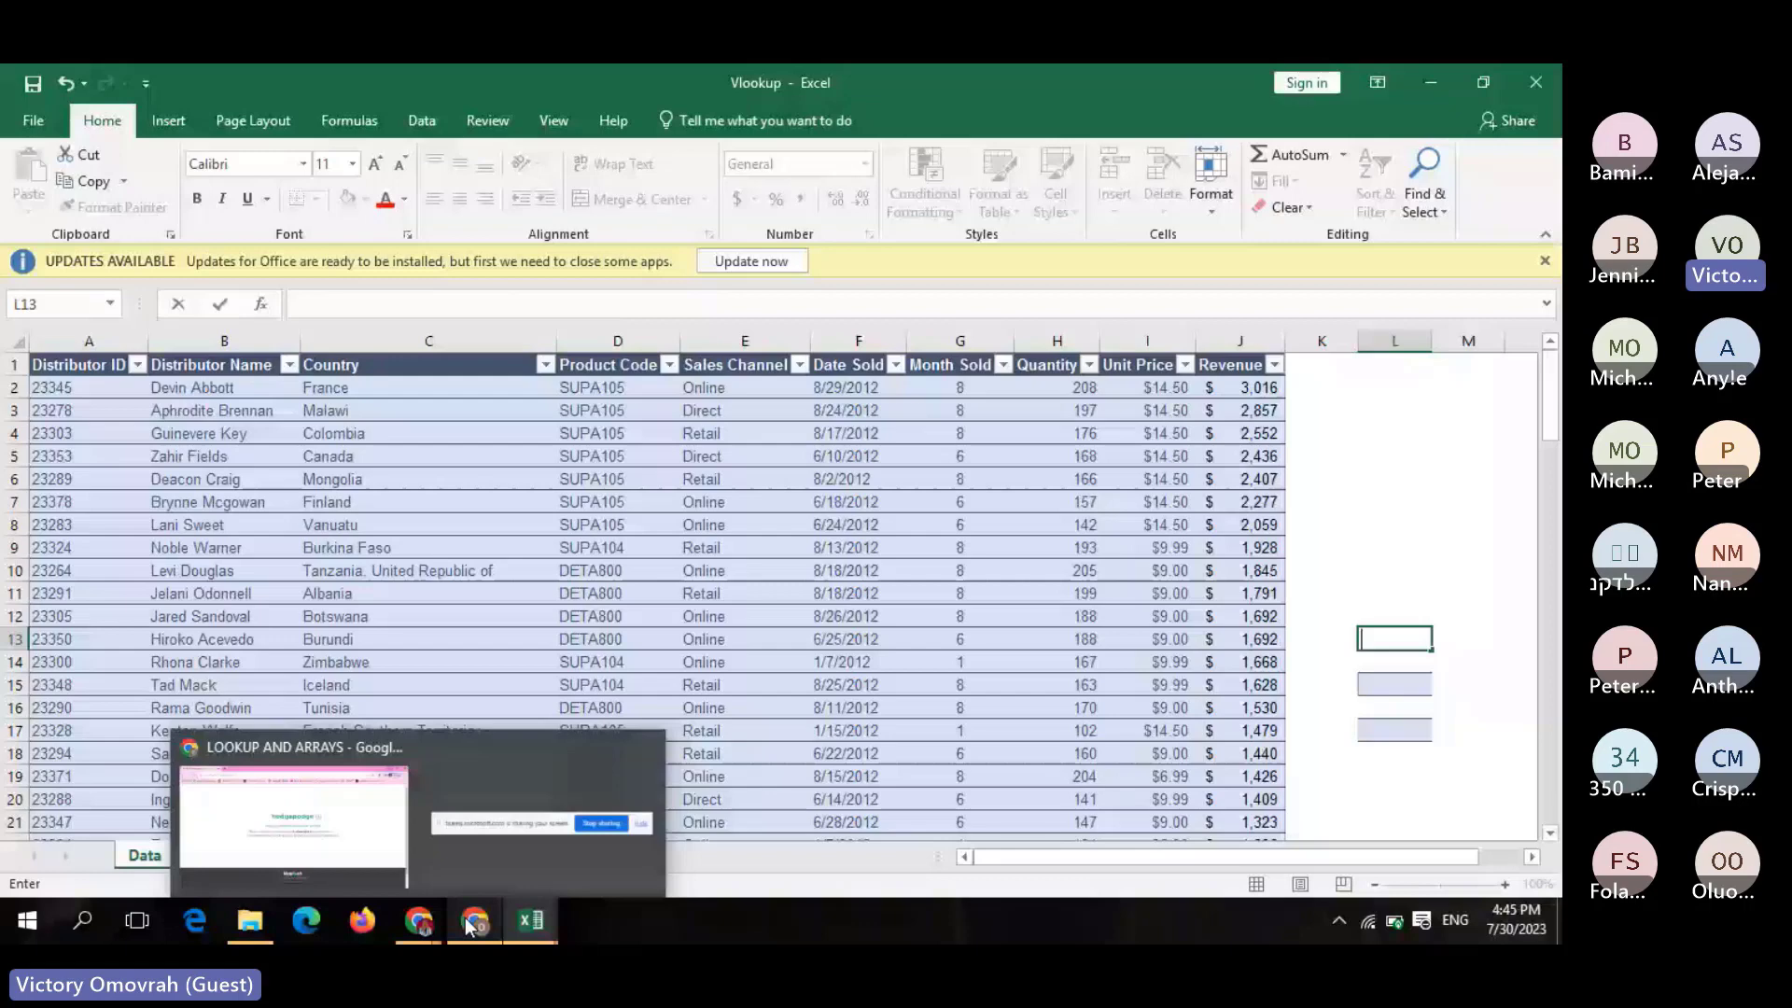
click(471, 924)
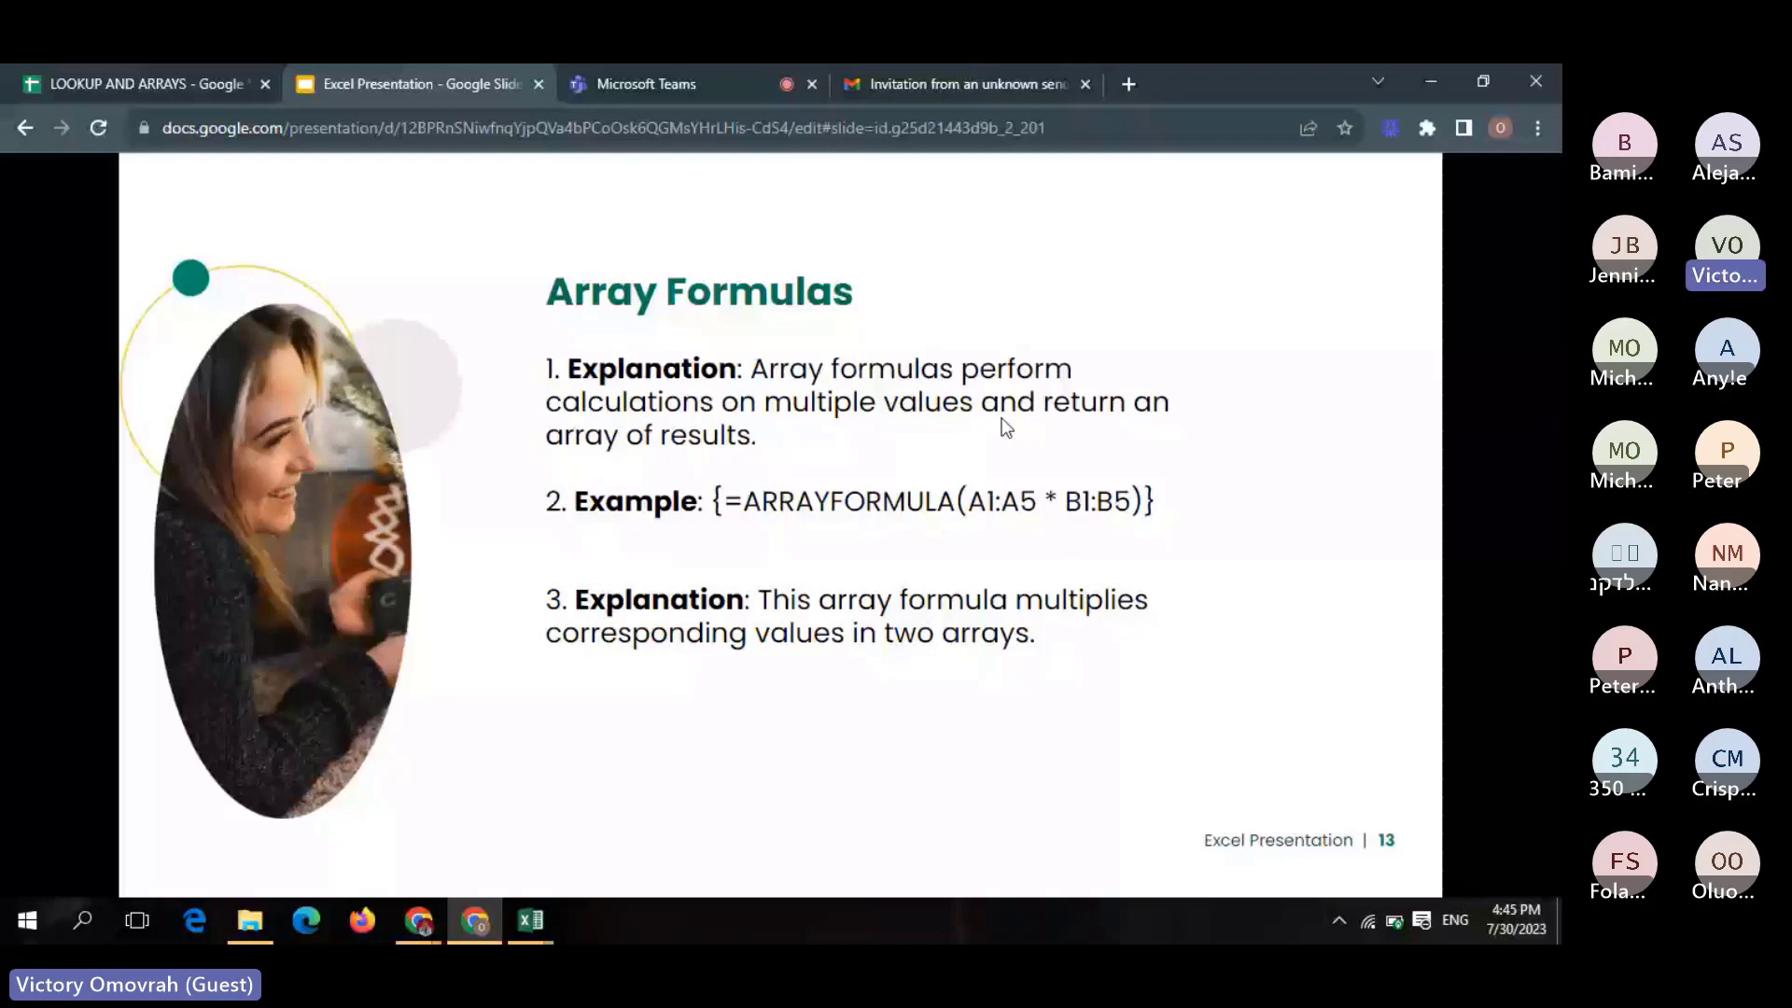
Return to the LOOKUP AND ARRAYS spreadsheet, erase =E17 from D3, and scroll down
key(ctrl+shift+Tab)
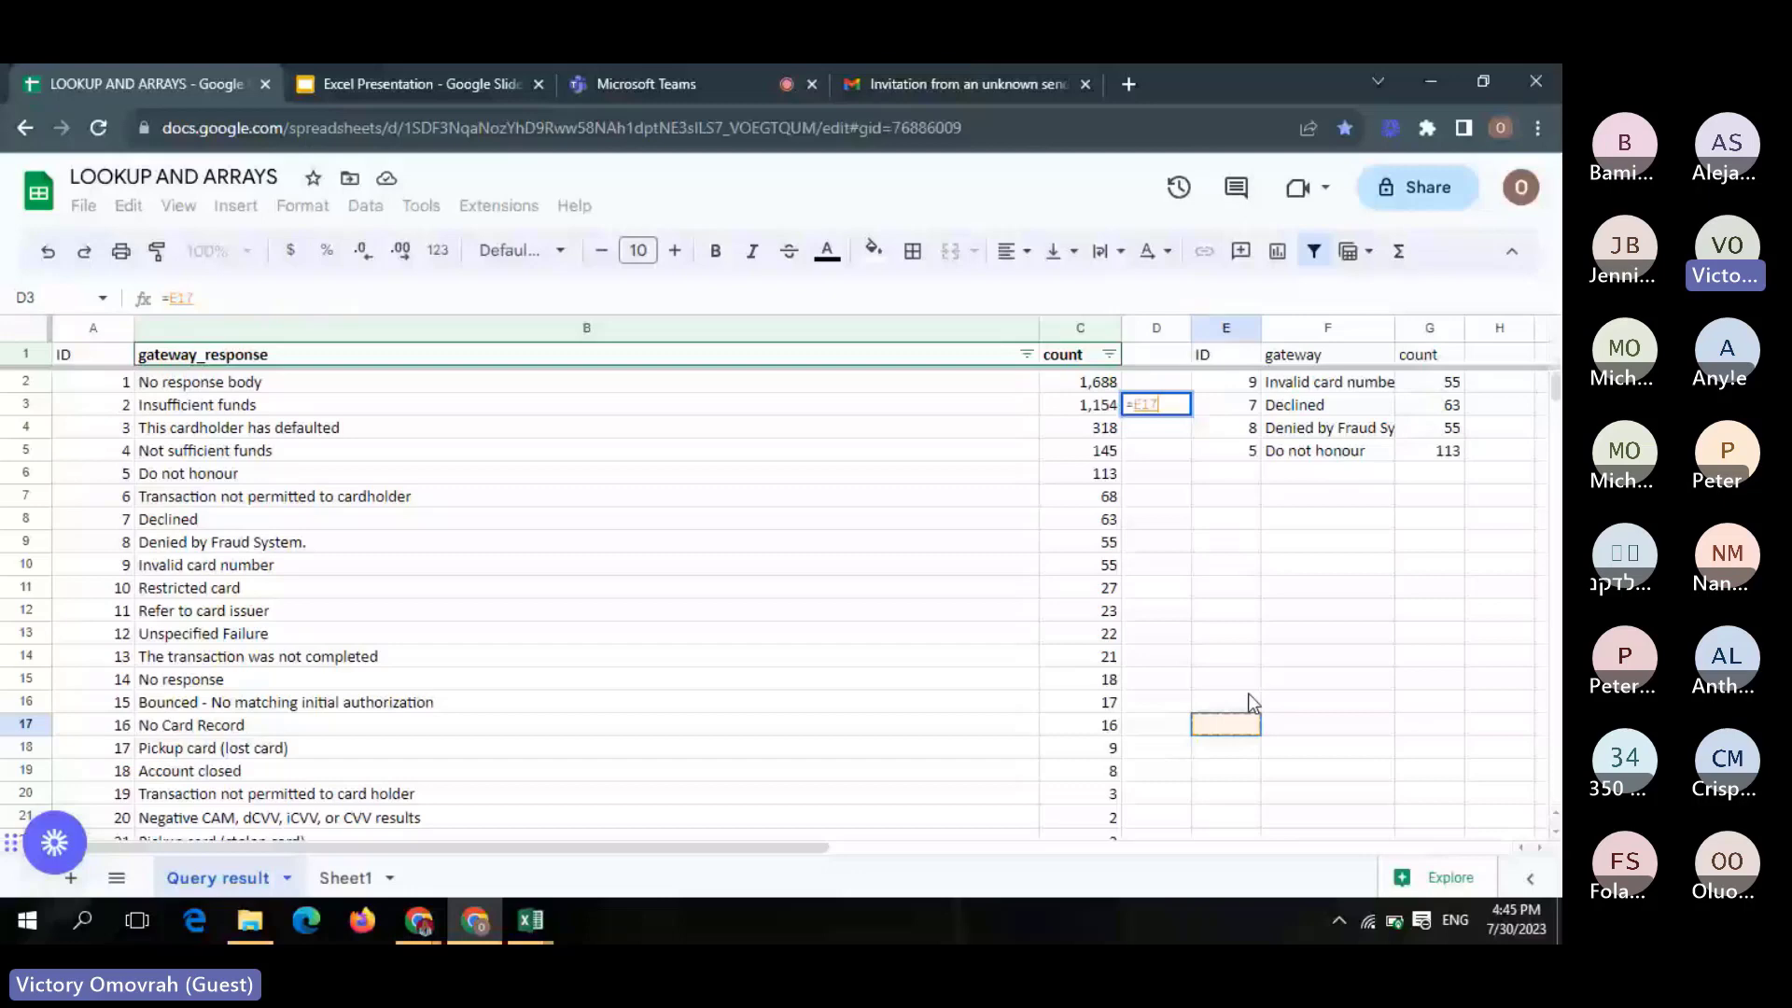
key(BackSpace)
key(BackSpace)
key(BackSpace)
key(BackSpace)
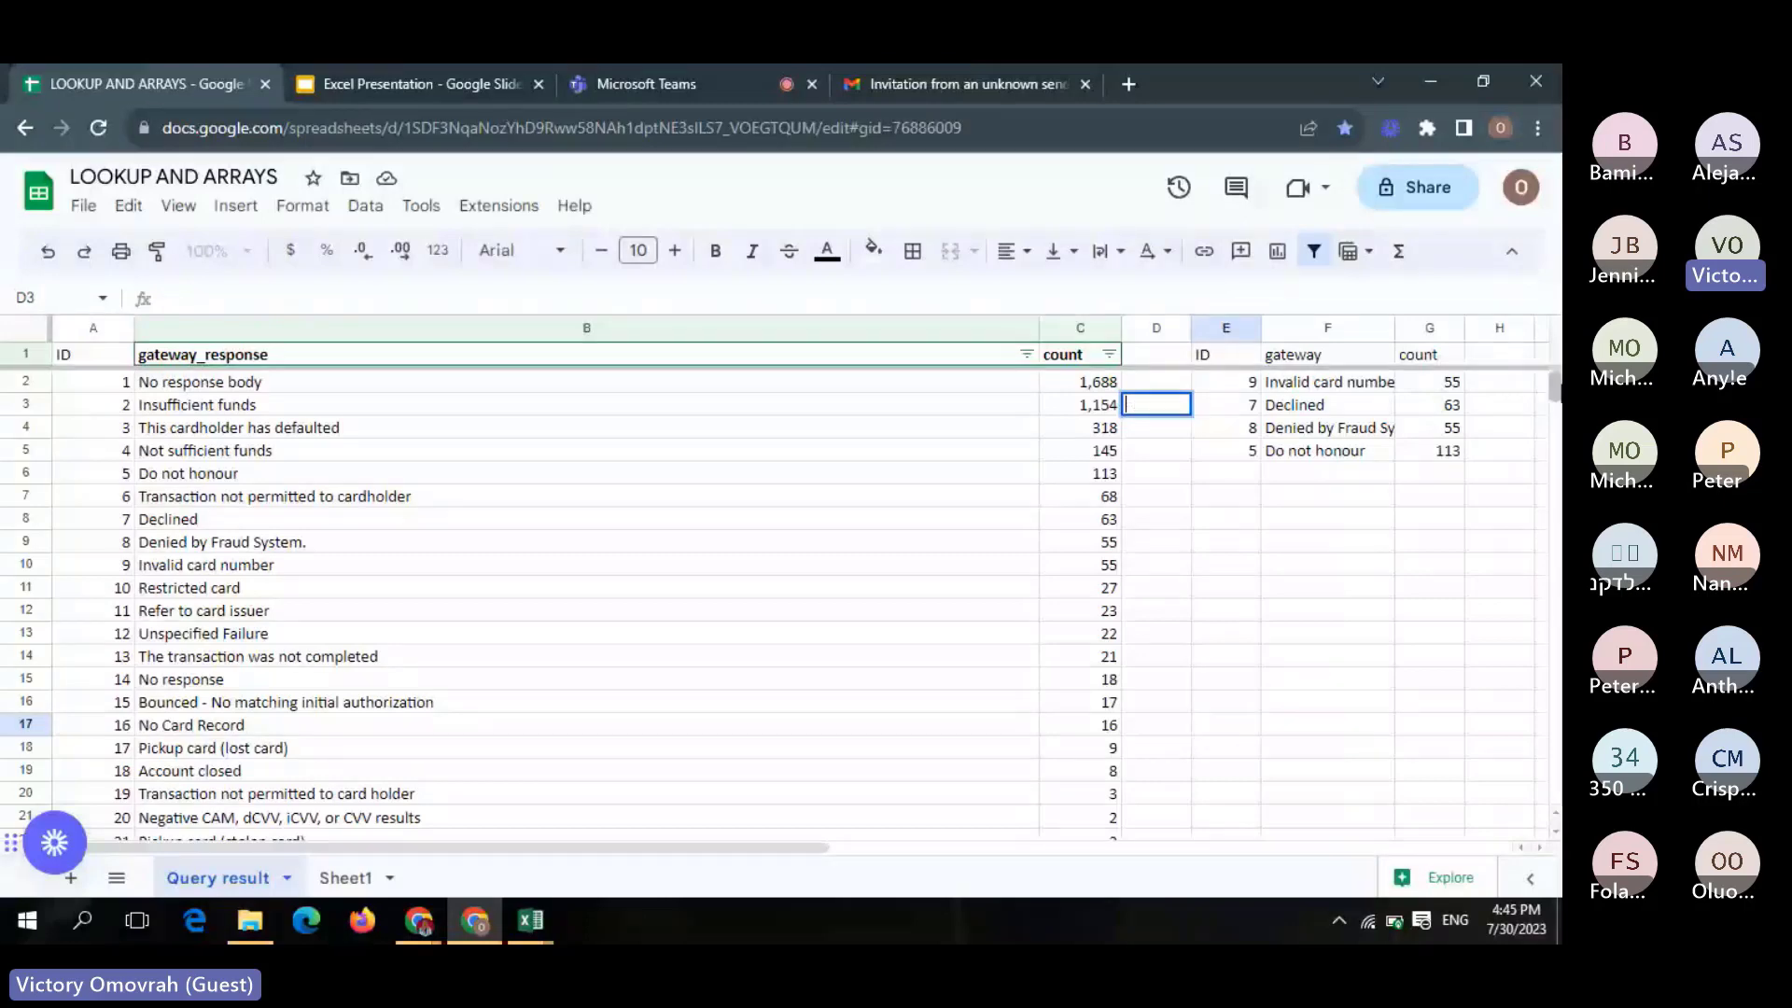
drag(1555, 384, 1556, 387)
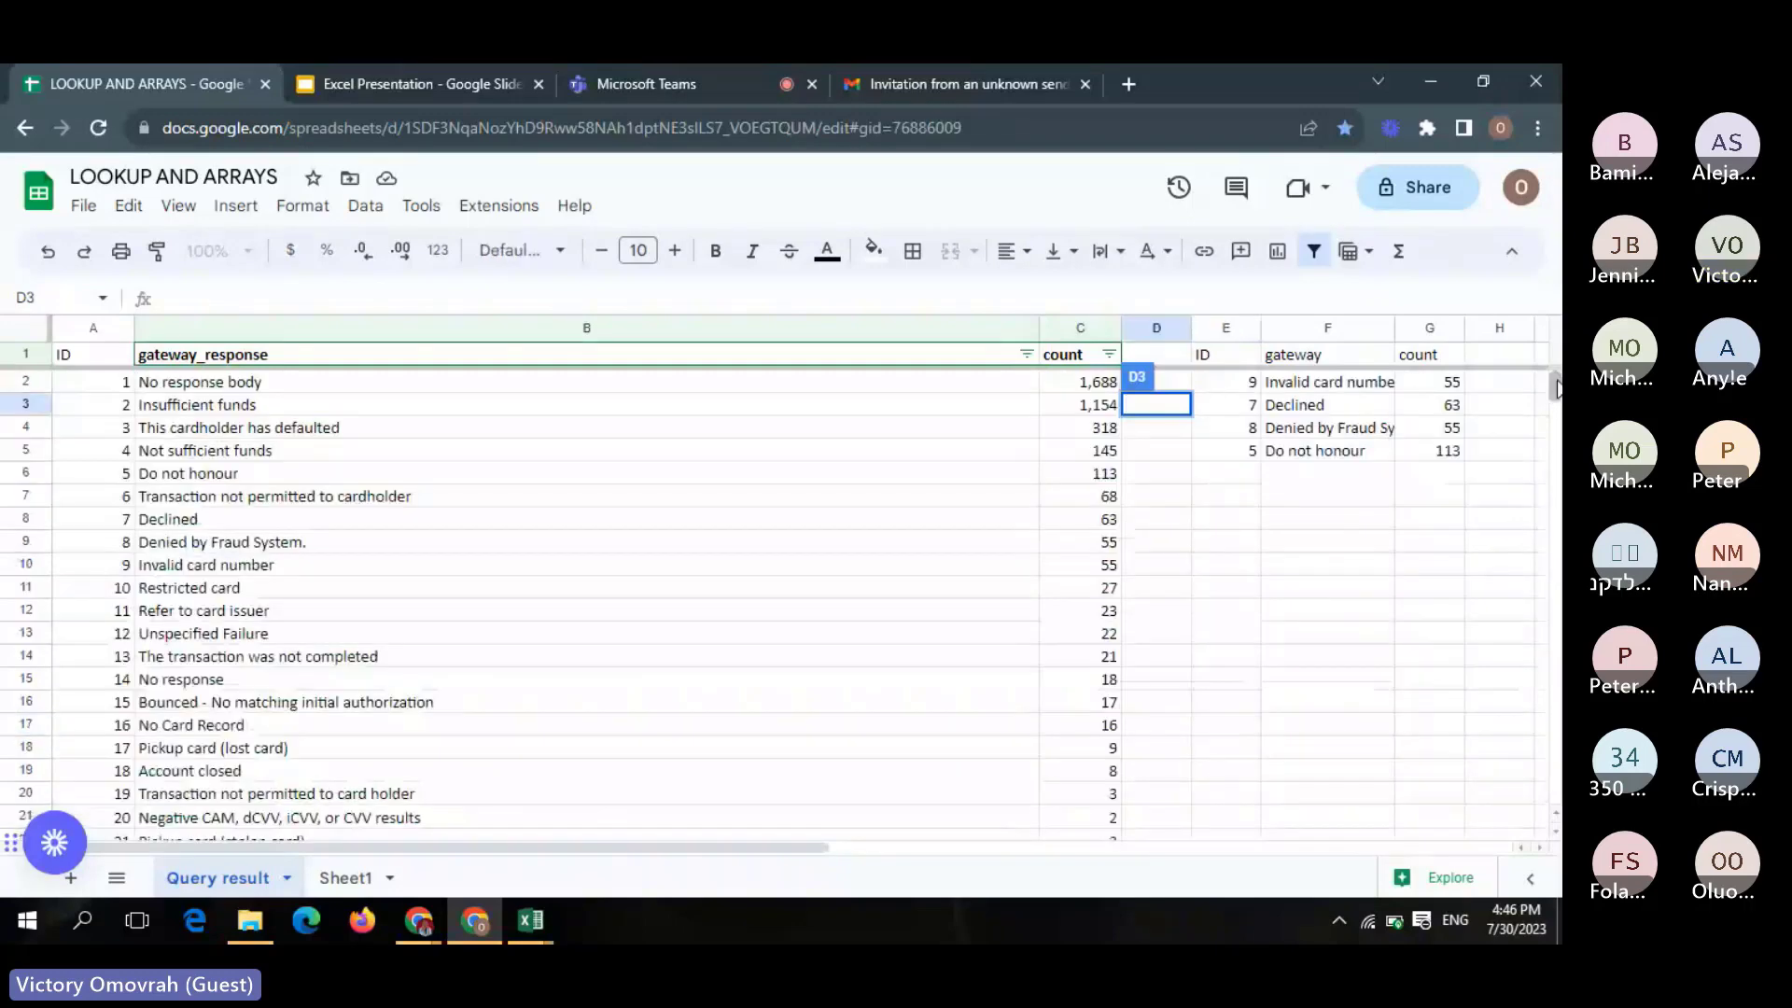
click(1556, 830)
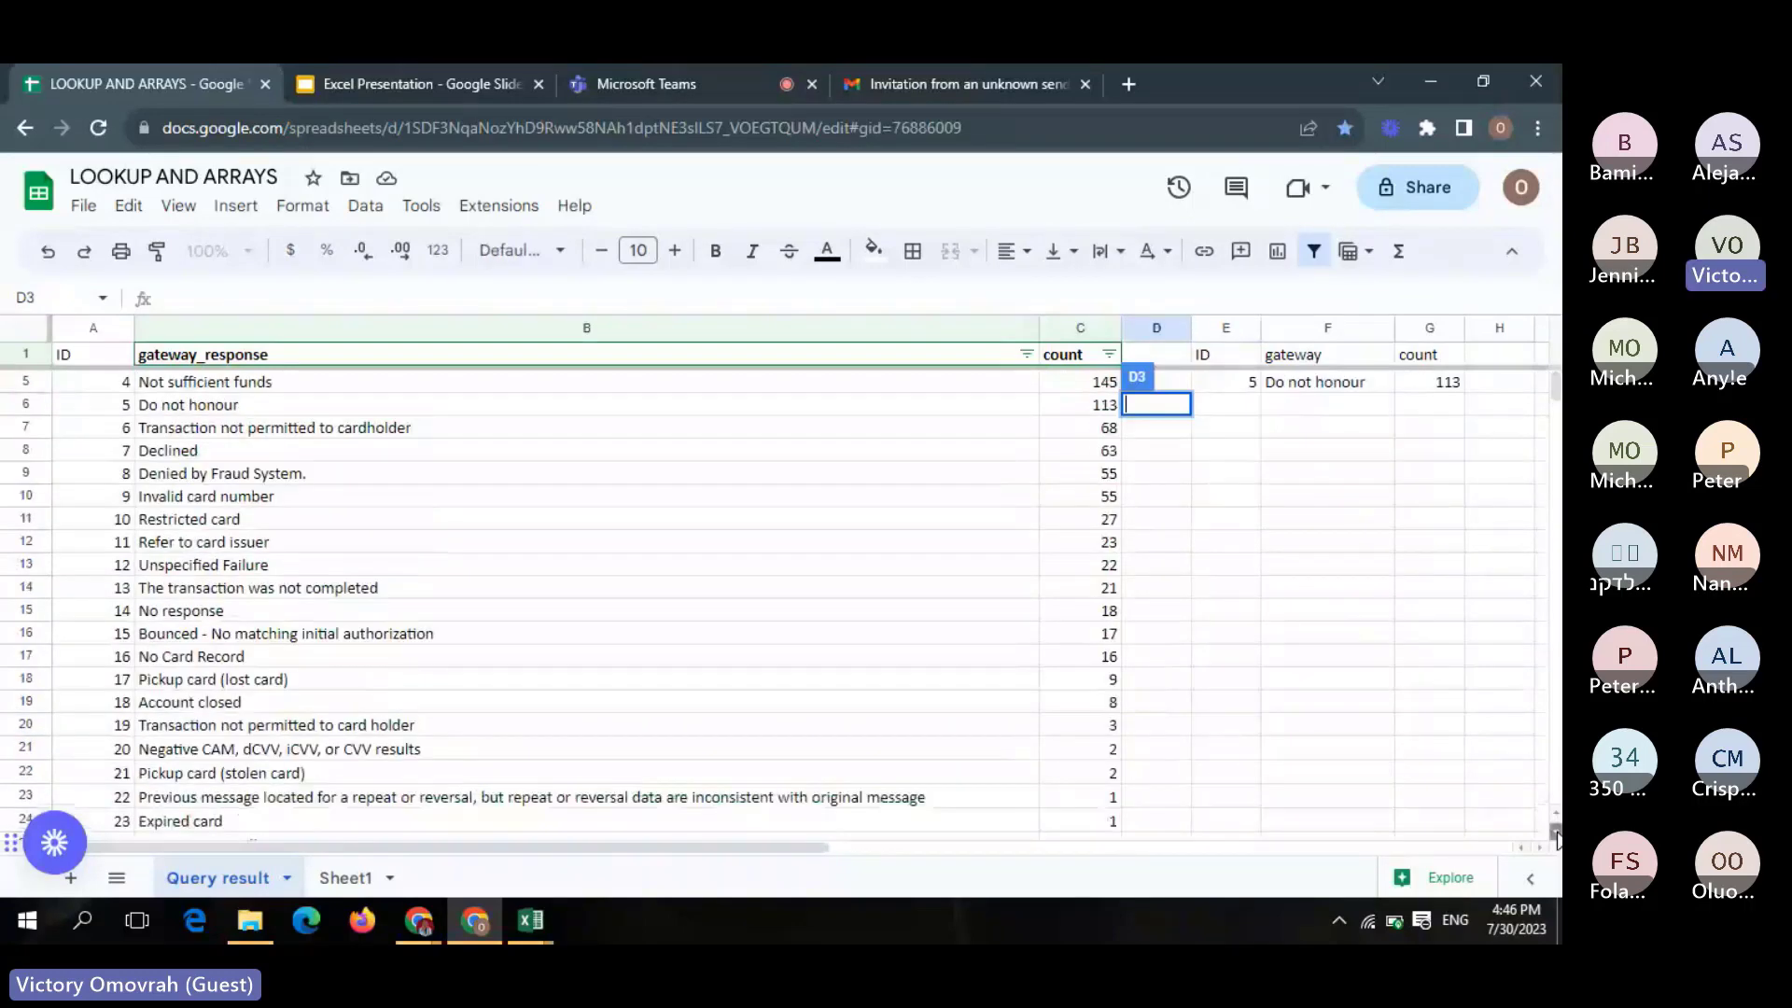
click(1555, 830)
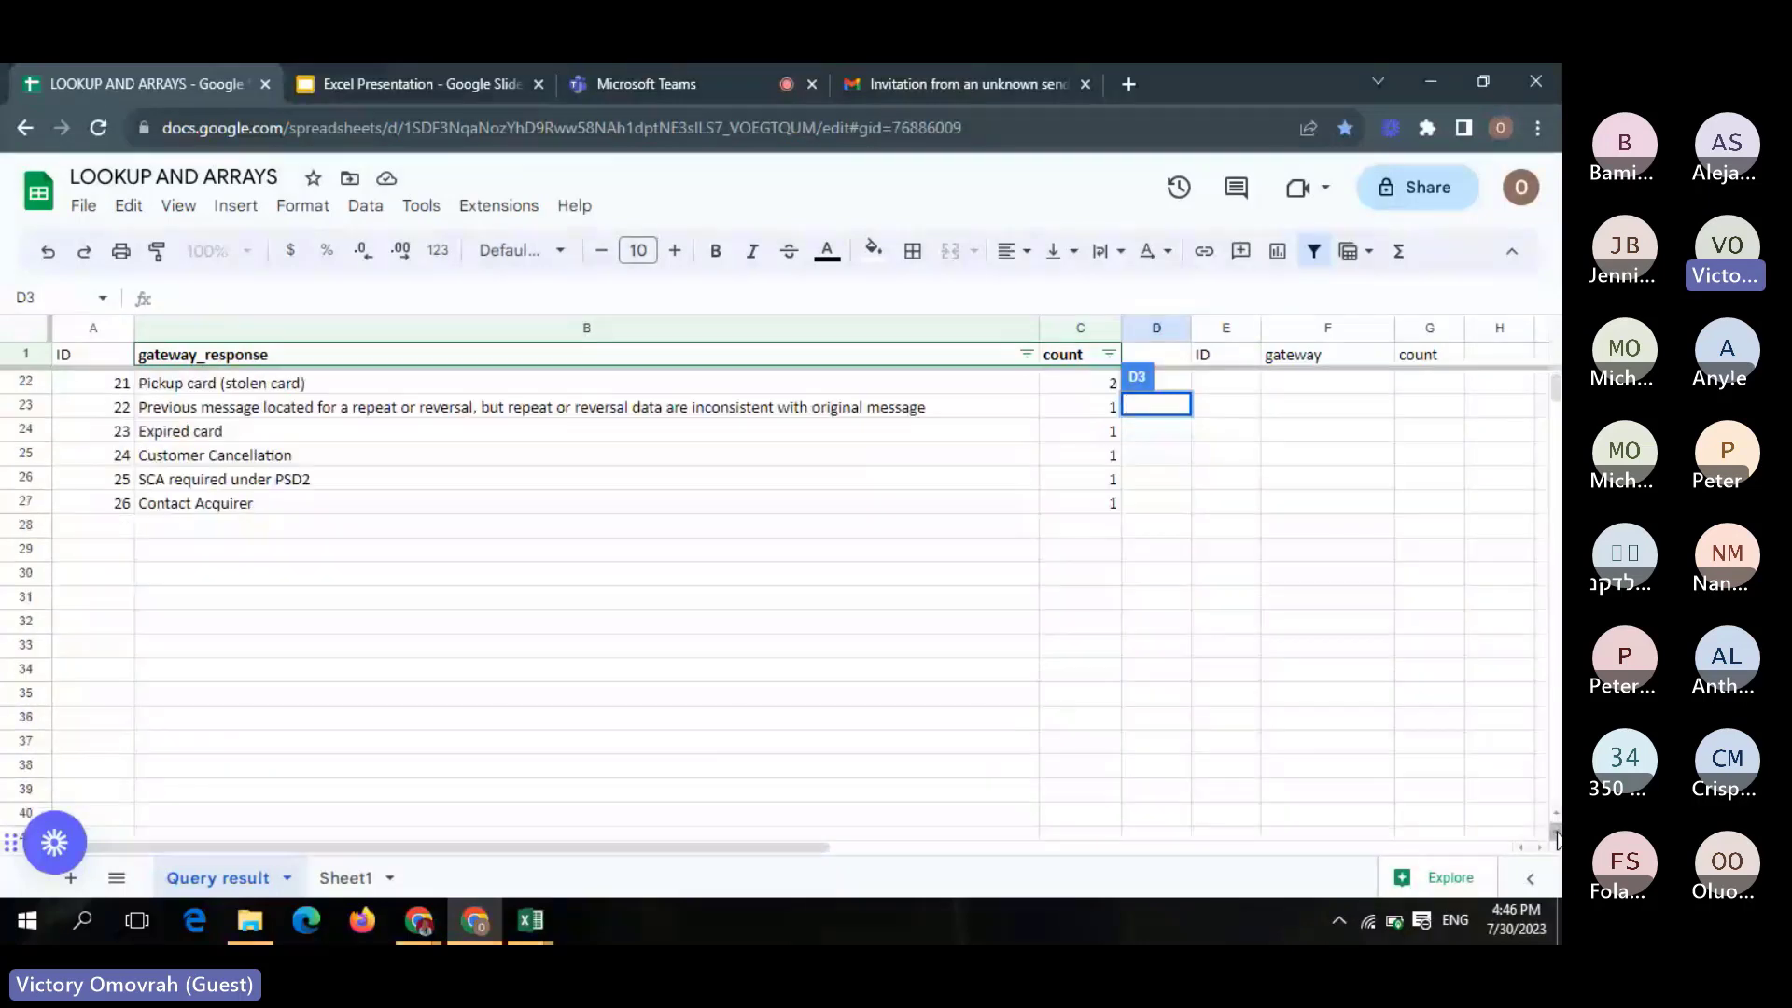
Enter 27 in A28 below the ID list and scroll back to the top
click(125, 528)
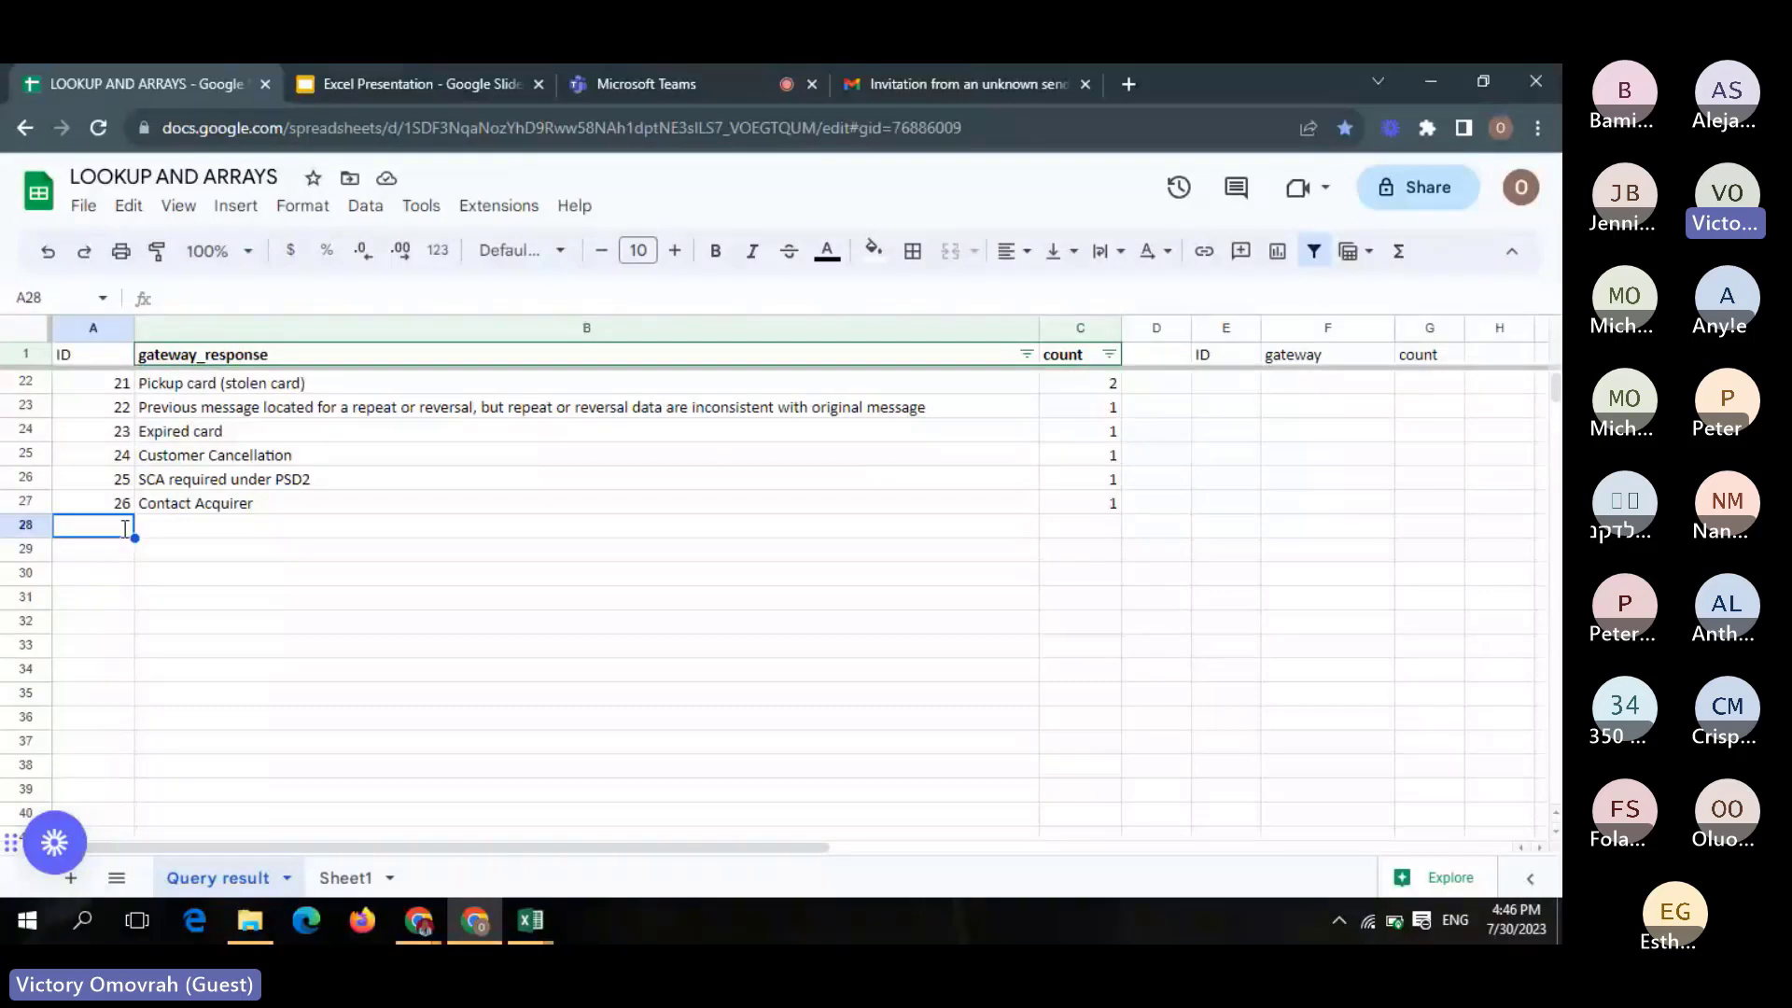
text(27)
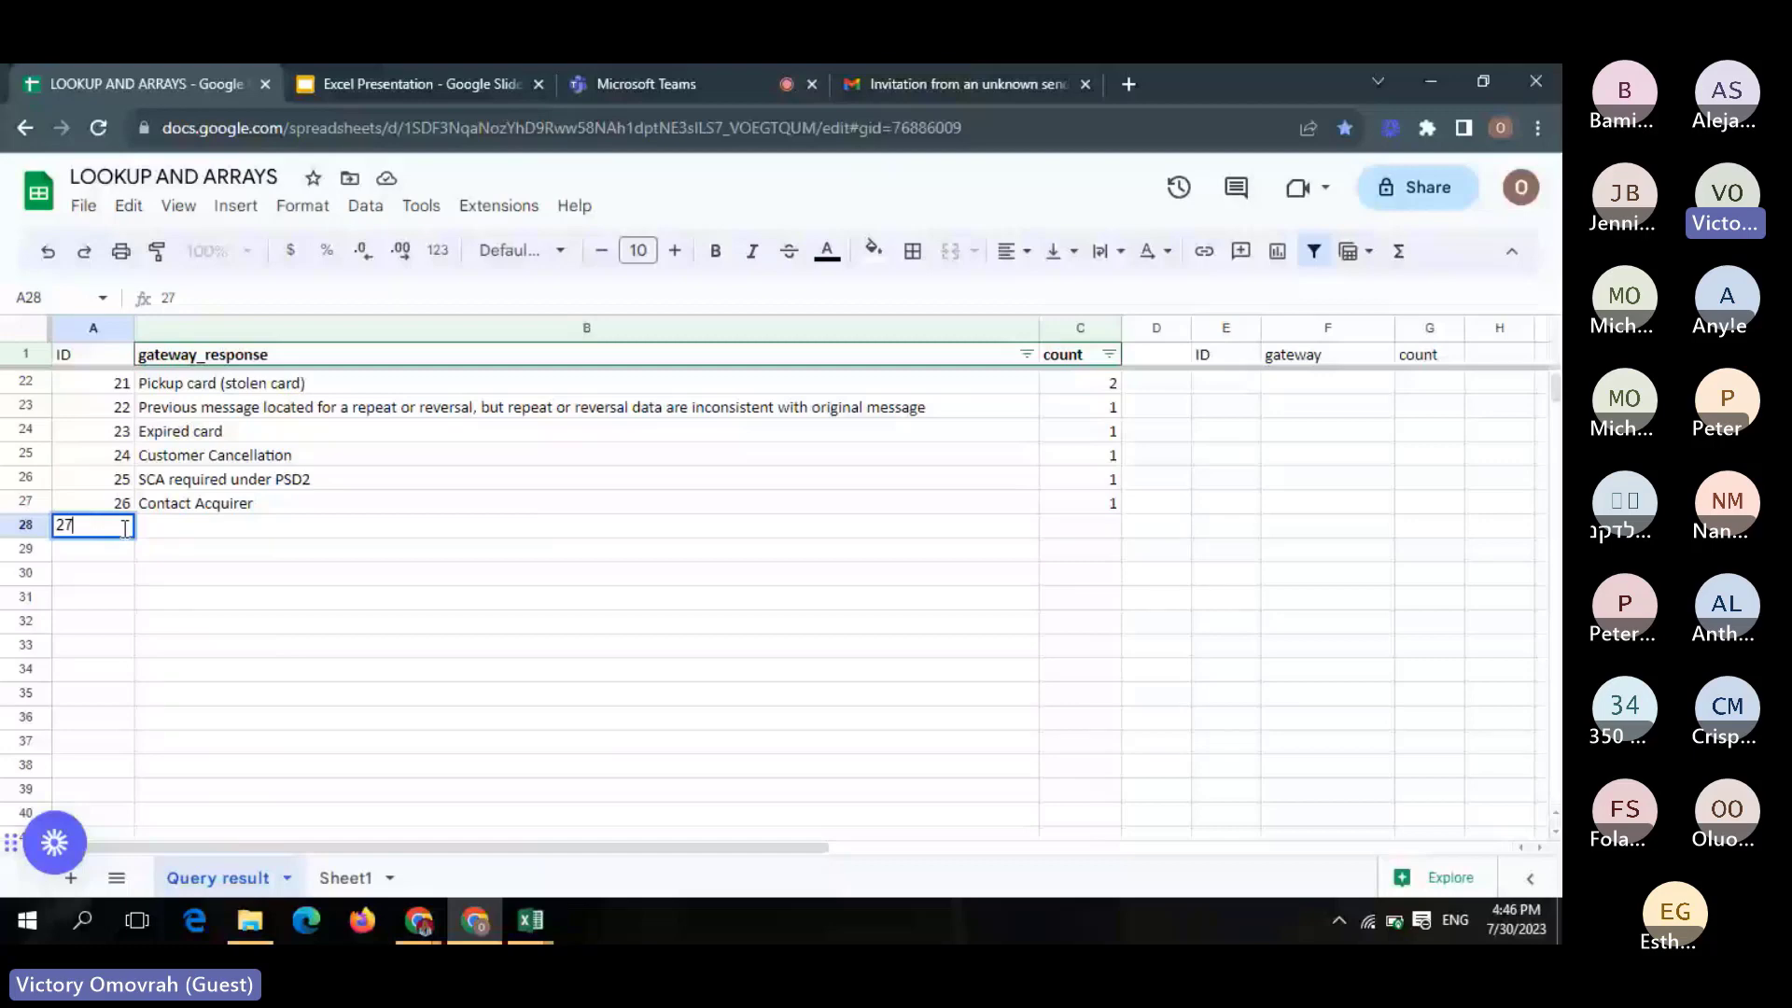
click(586, 596)
scroll(1557, 373, up, 7)
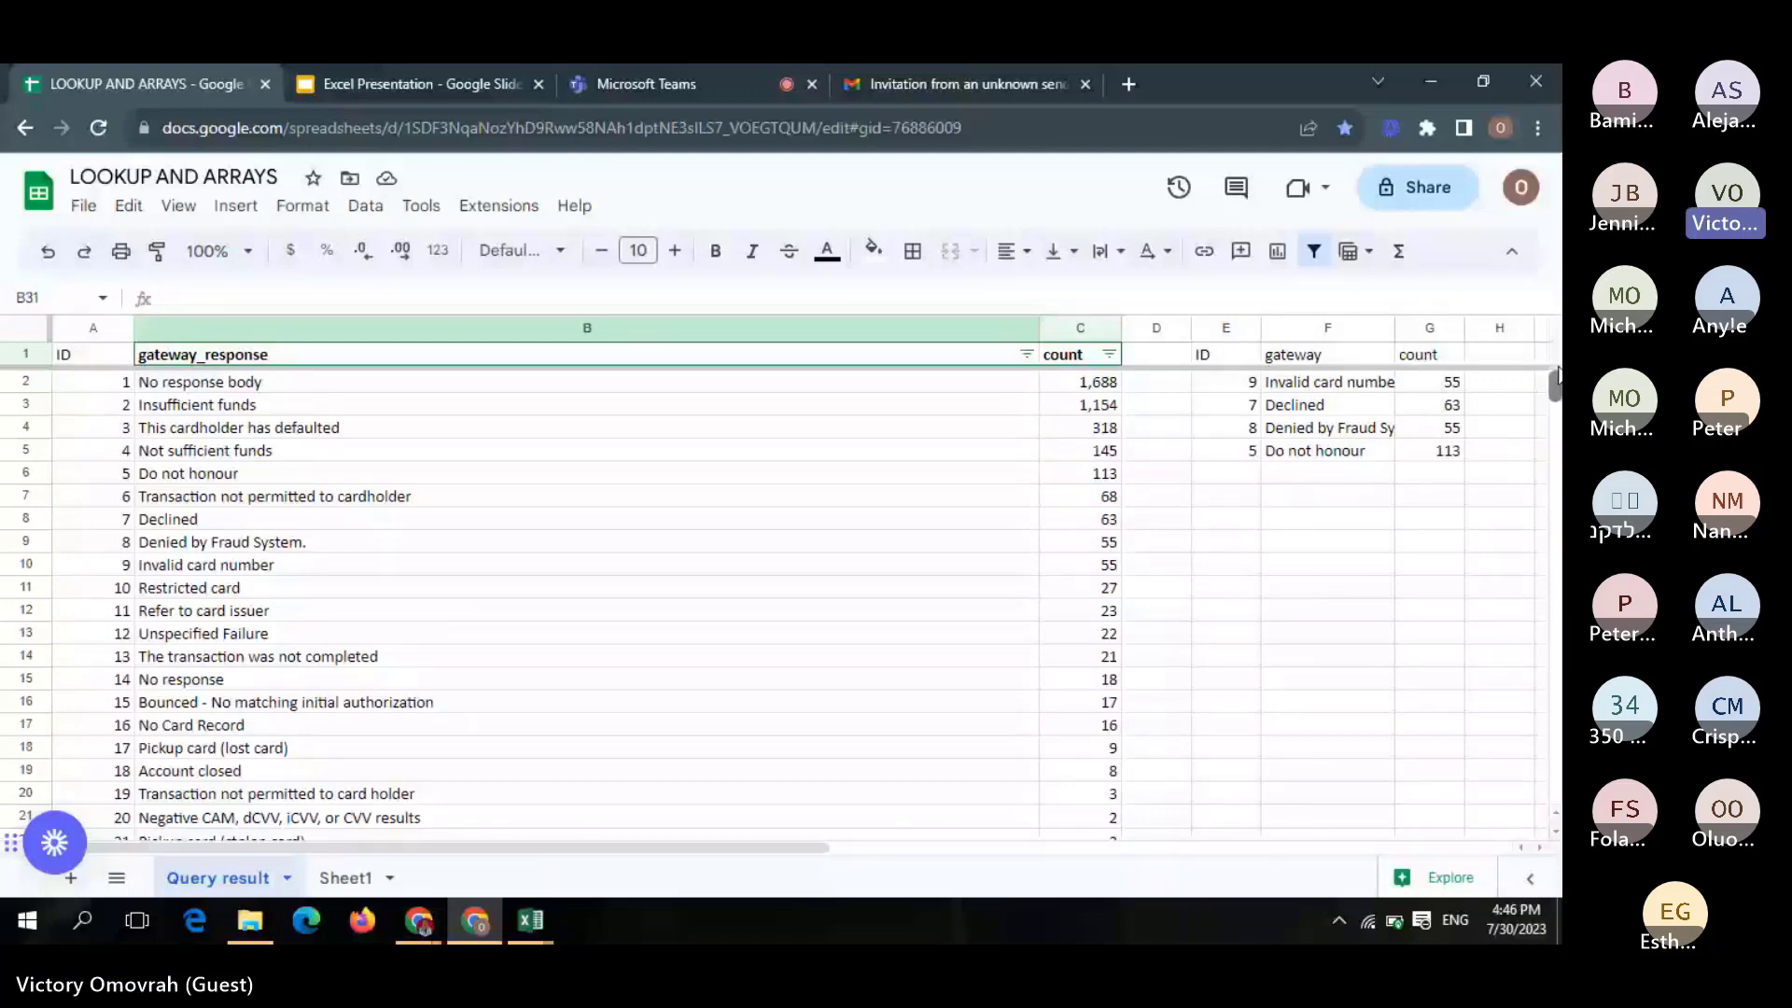
Start =ARRAYFORMULA( in D2 using the function suggestions
click(1158, 385)
text(=or)
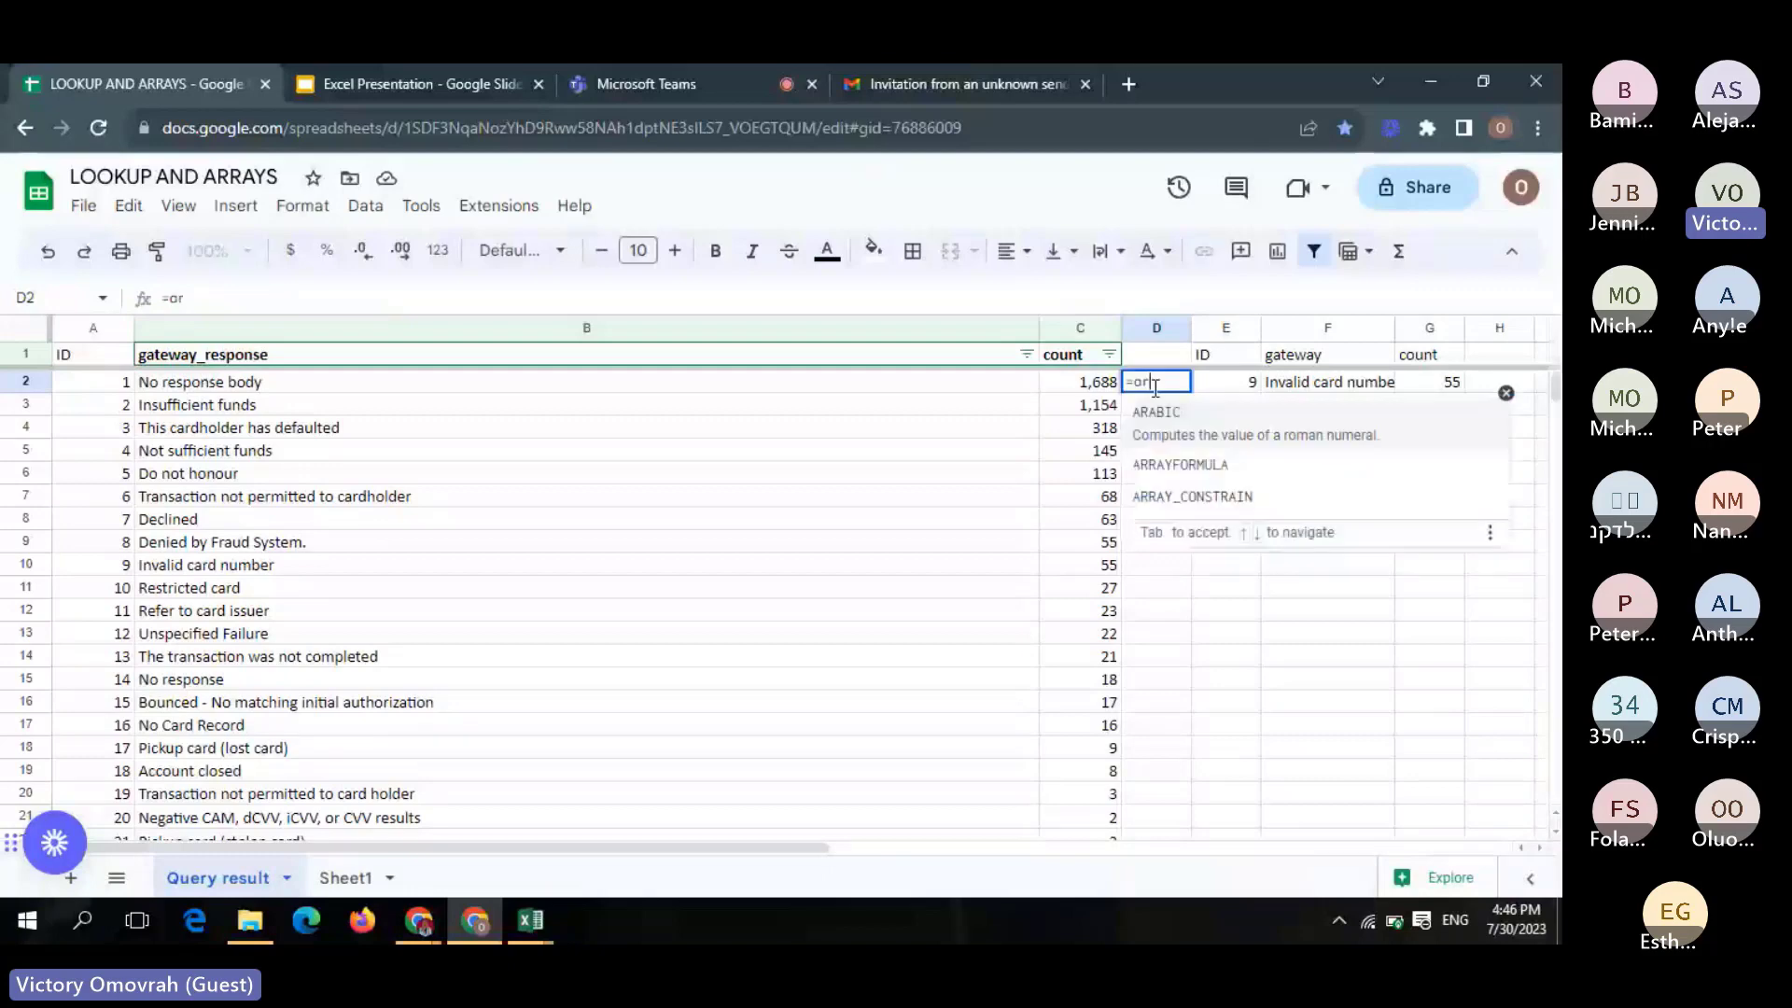
key(Down)
key(Tab)
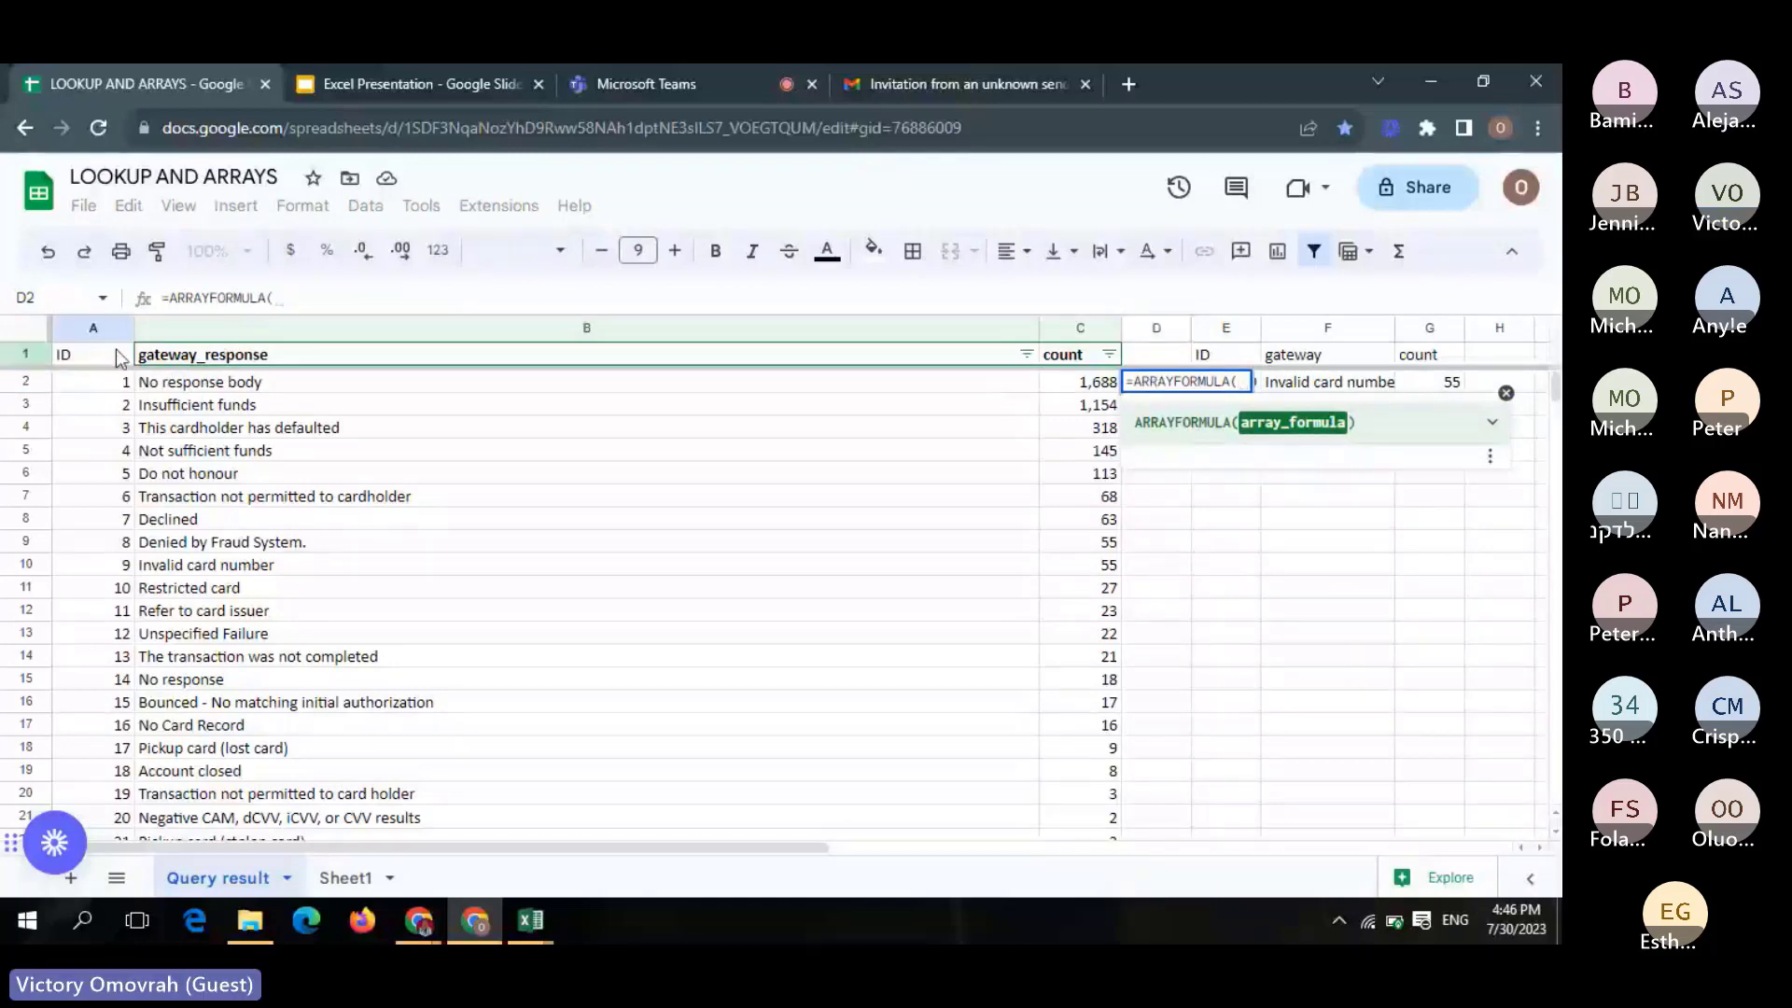
key(BackSpace)
key(BackSpace)
key(BackSpace)
key(BackSpace)
key(BackSpace)
key(BackSpace)
key(BackSpace)
key(BackSpace)
key(BackSpace)
key(BackSpace)
key(BackSpace)
key(BackSpace)
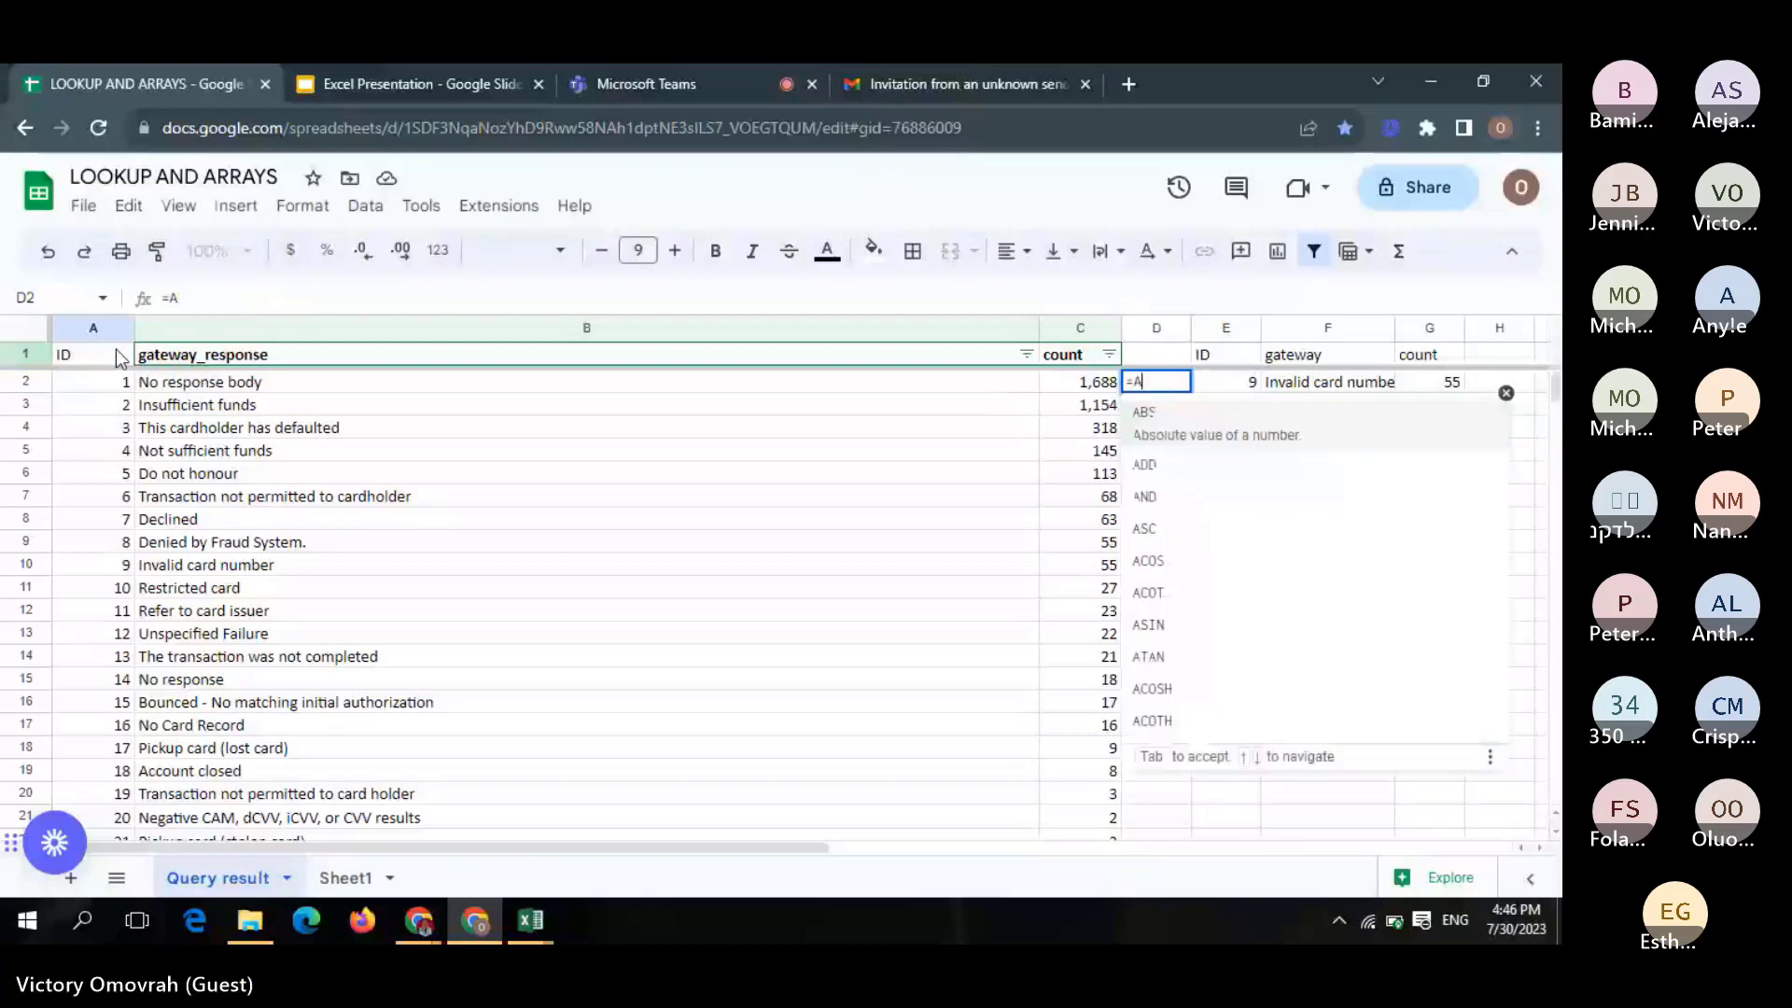
key(BackSpace)
text(a)
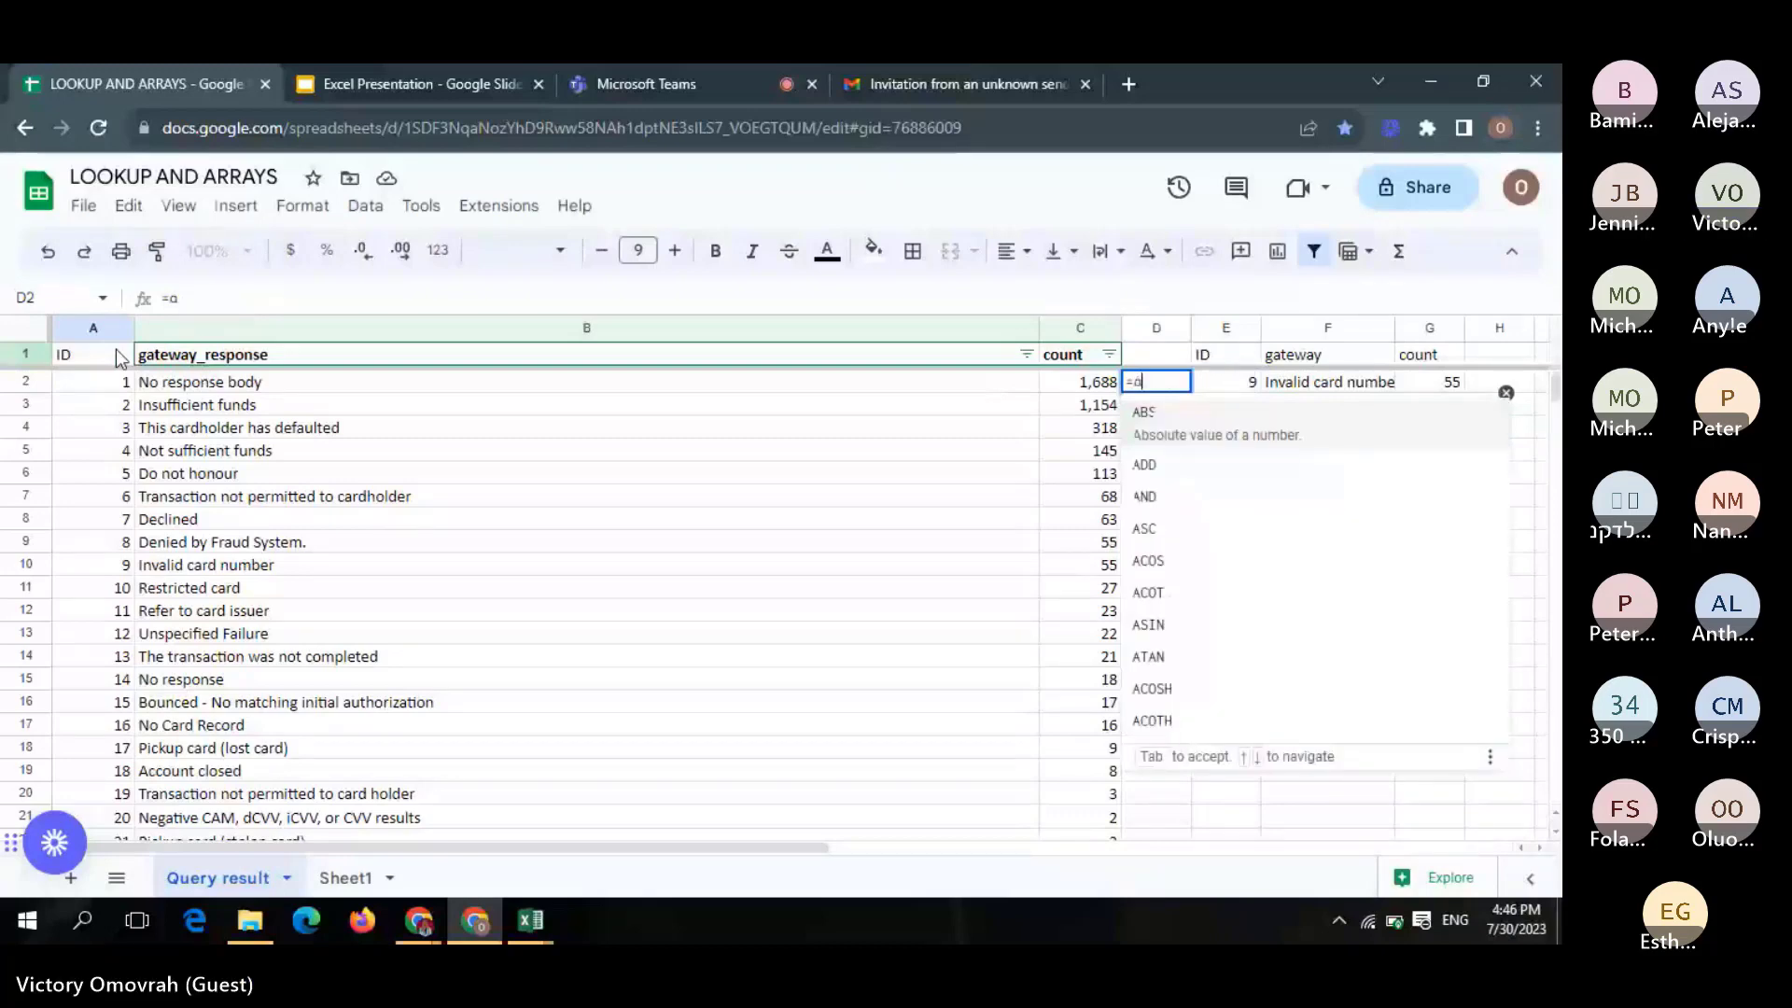
key(ctrl+z)
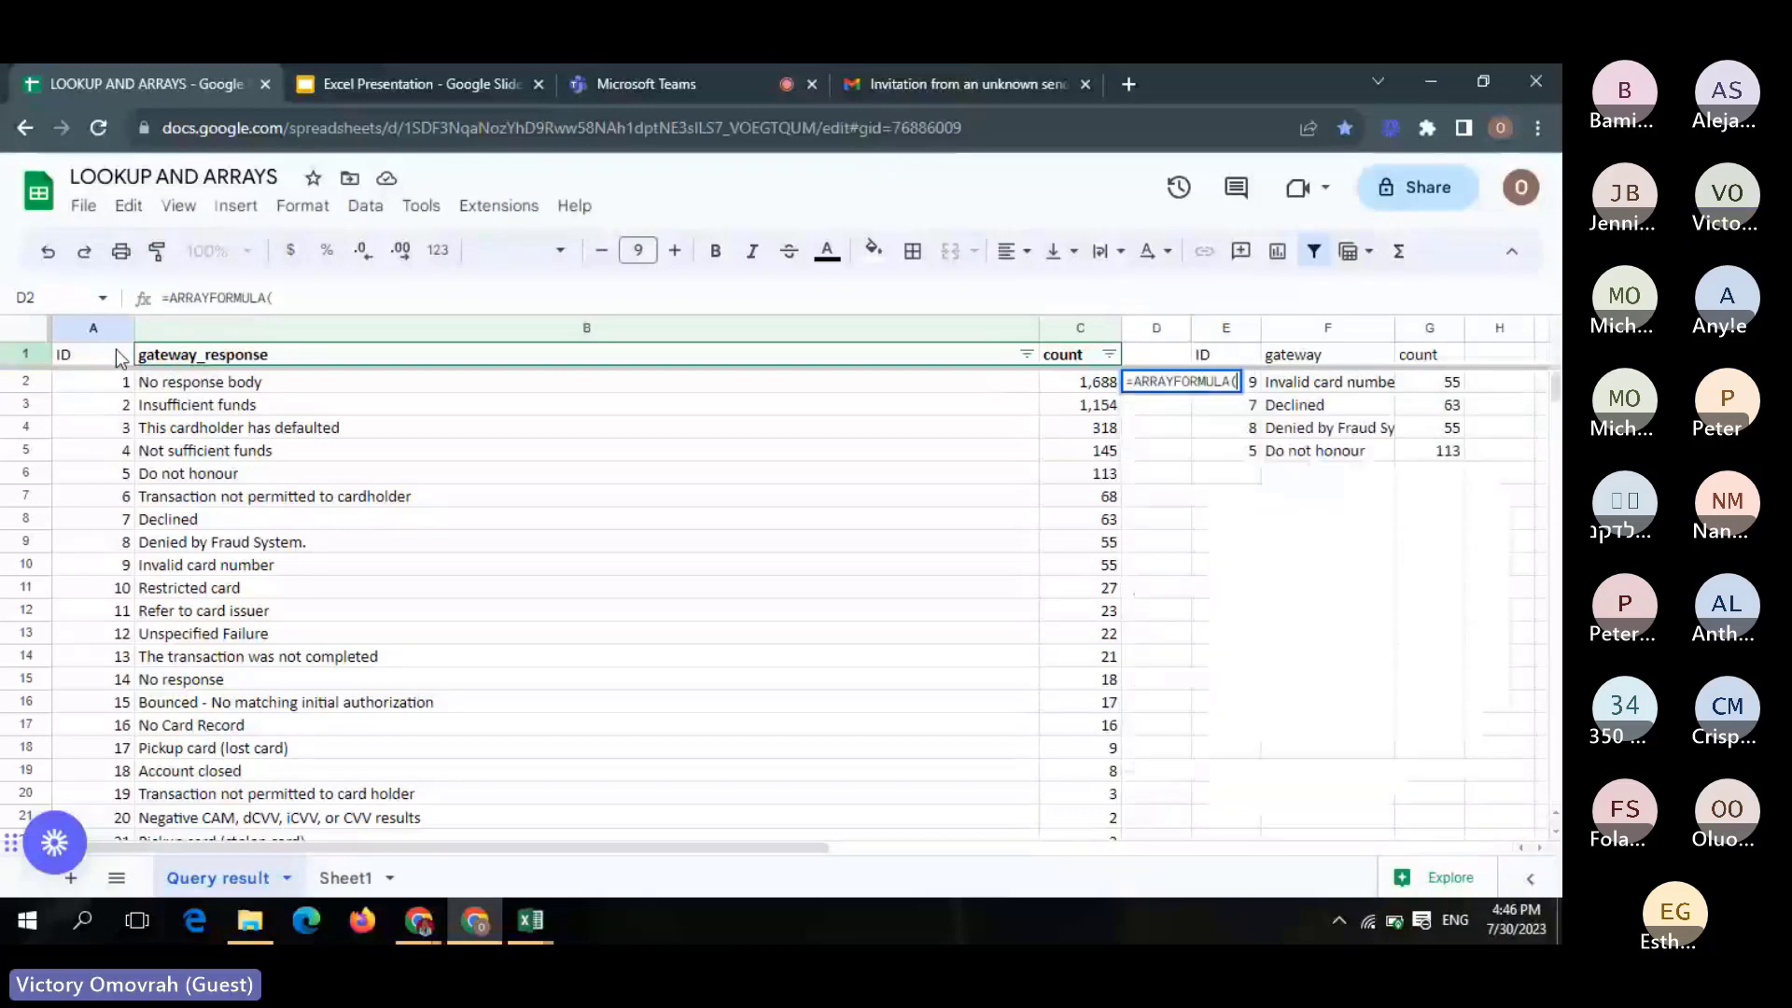
Fill in the argument A2:A*C2:C) from the column A and C references
click(94, 328)
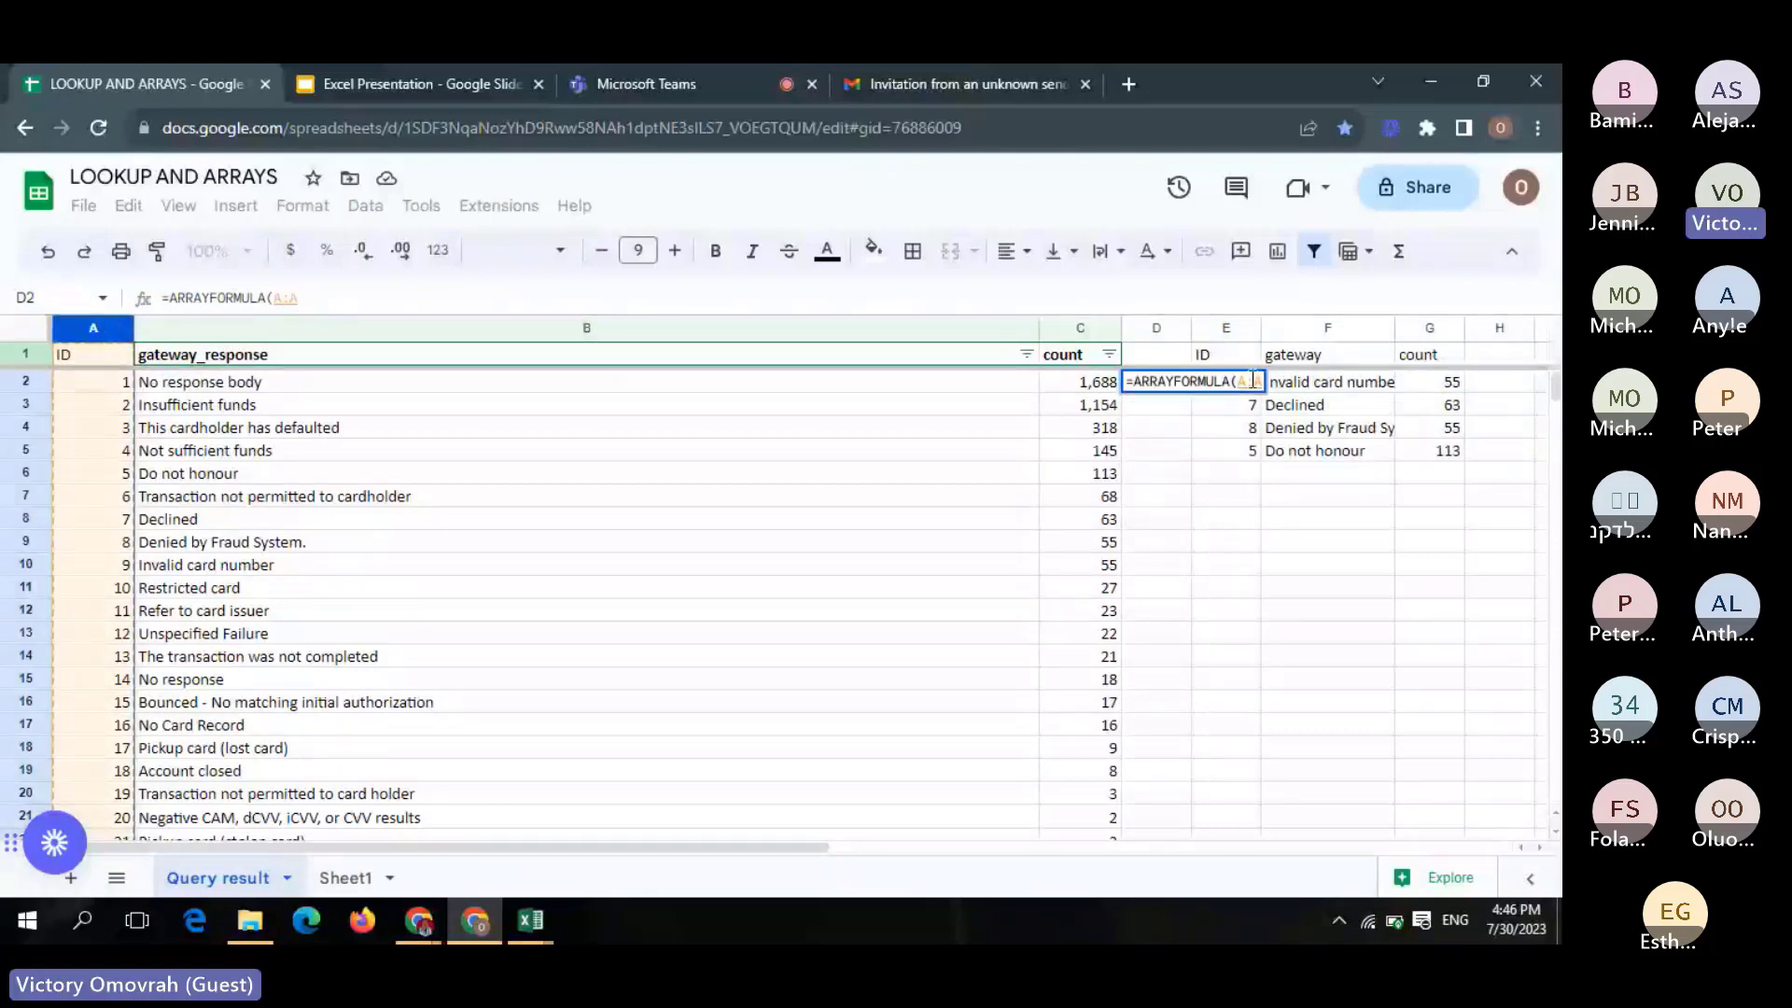
click(1251, 380)
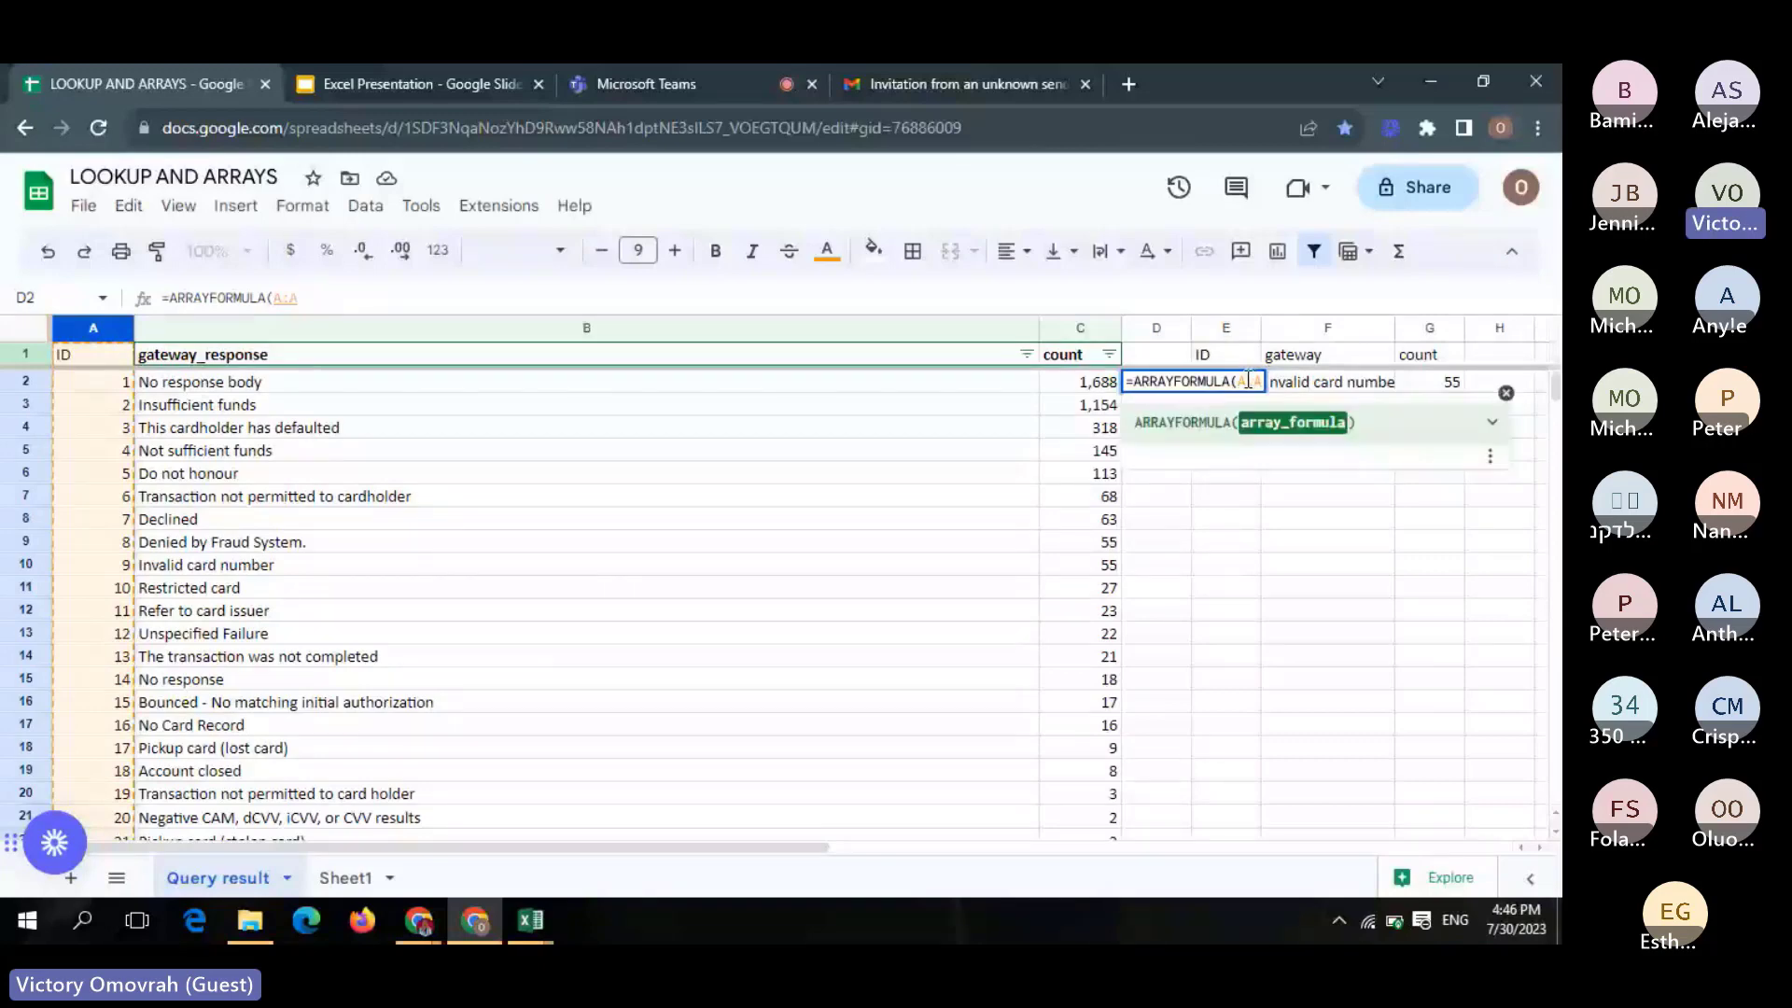
text(2)
click(1271, 382)
text(*)
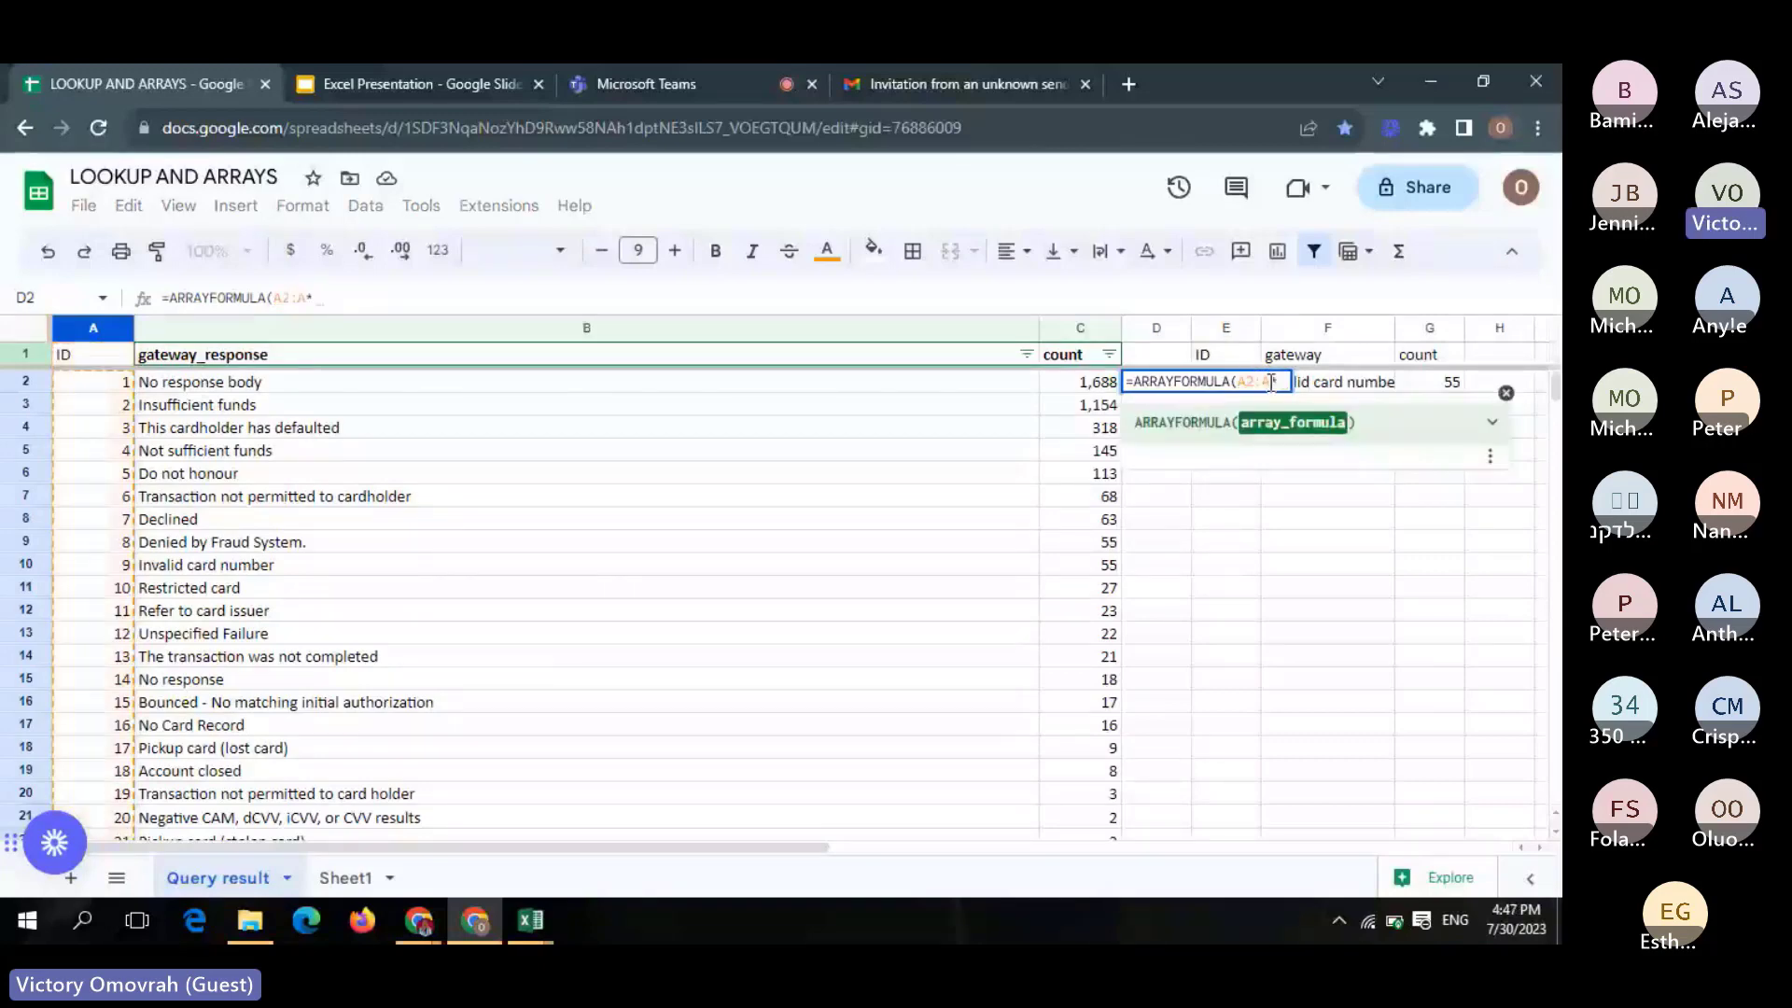
click(1080, 331)
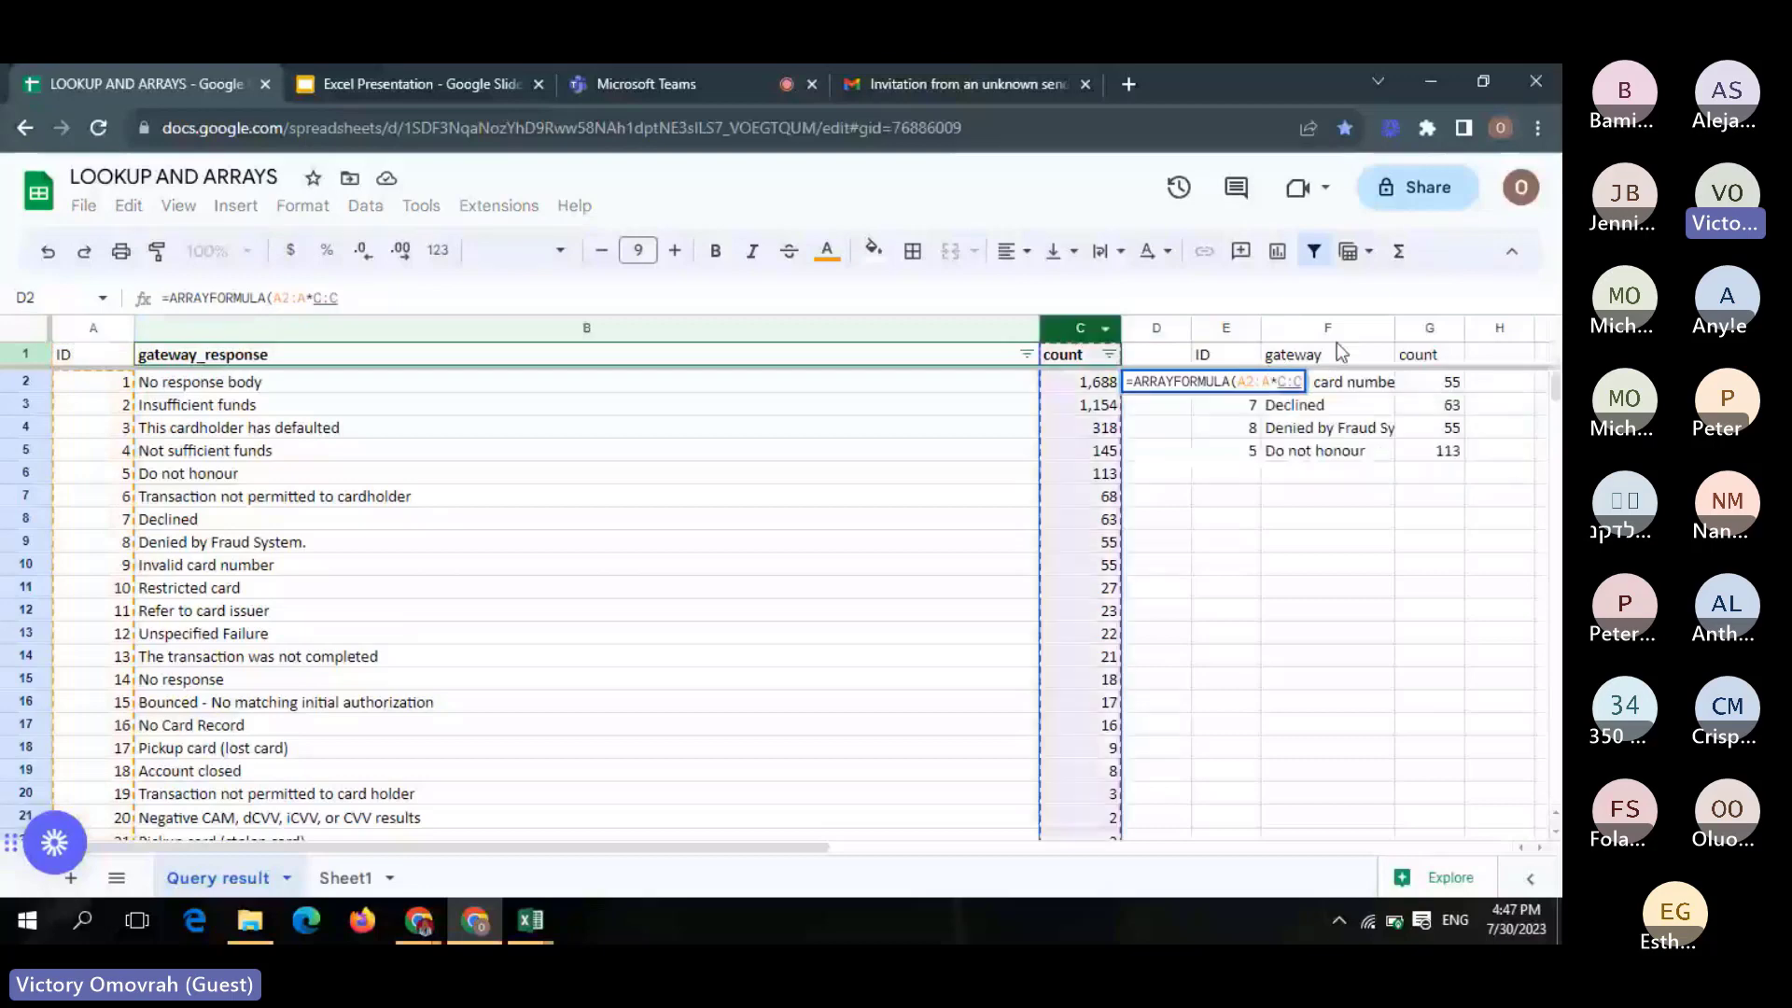
click(1284, 381)
text(2:C)
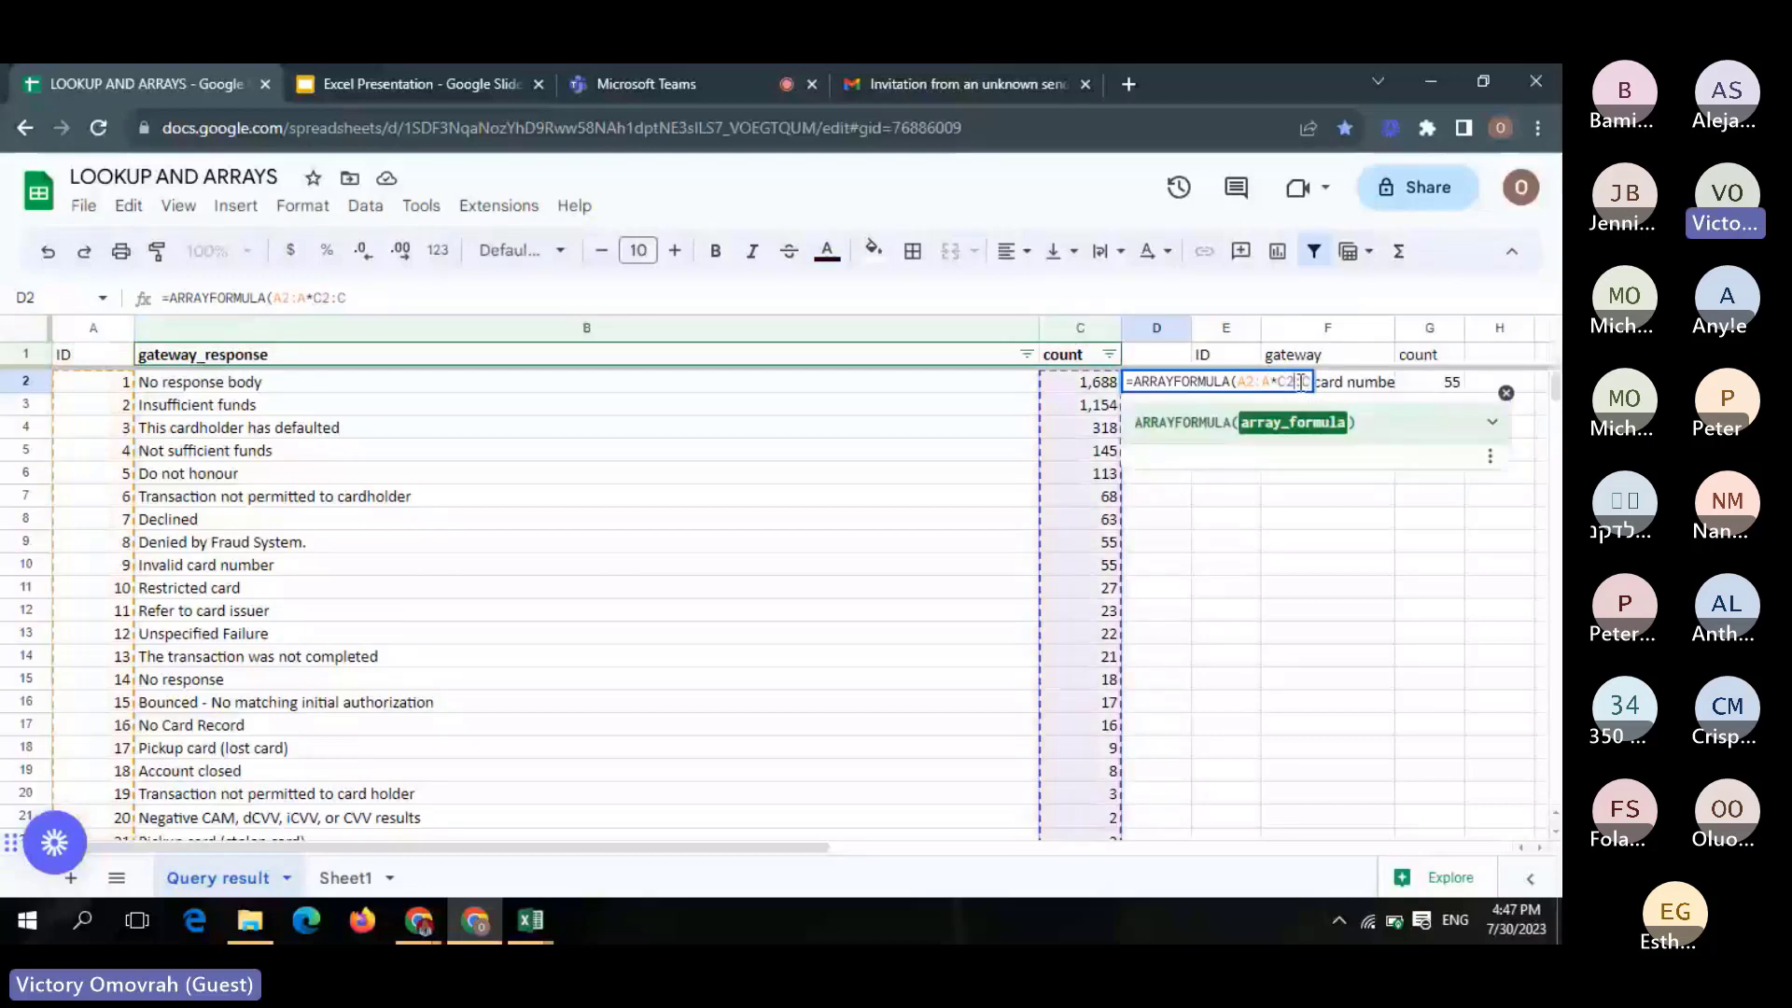
text())
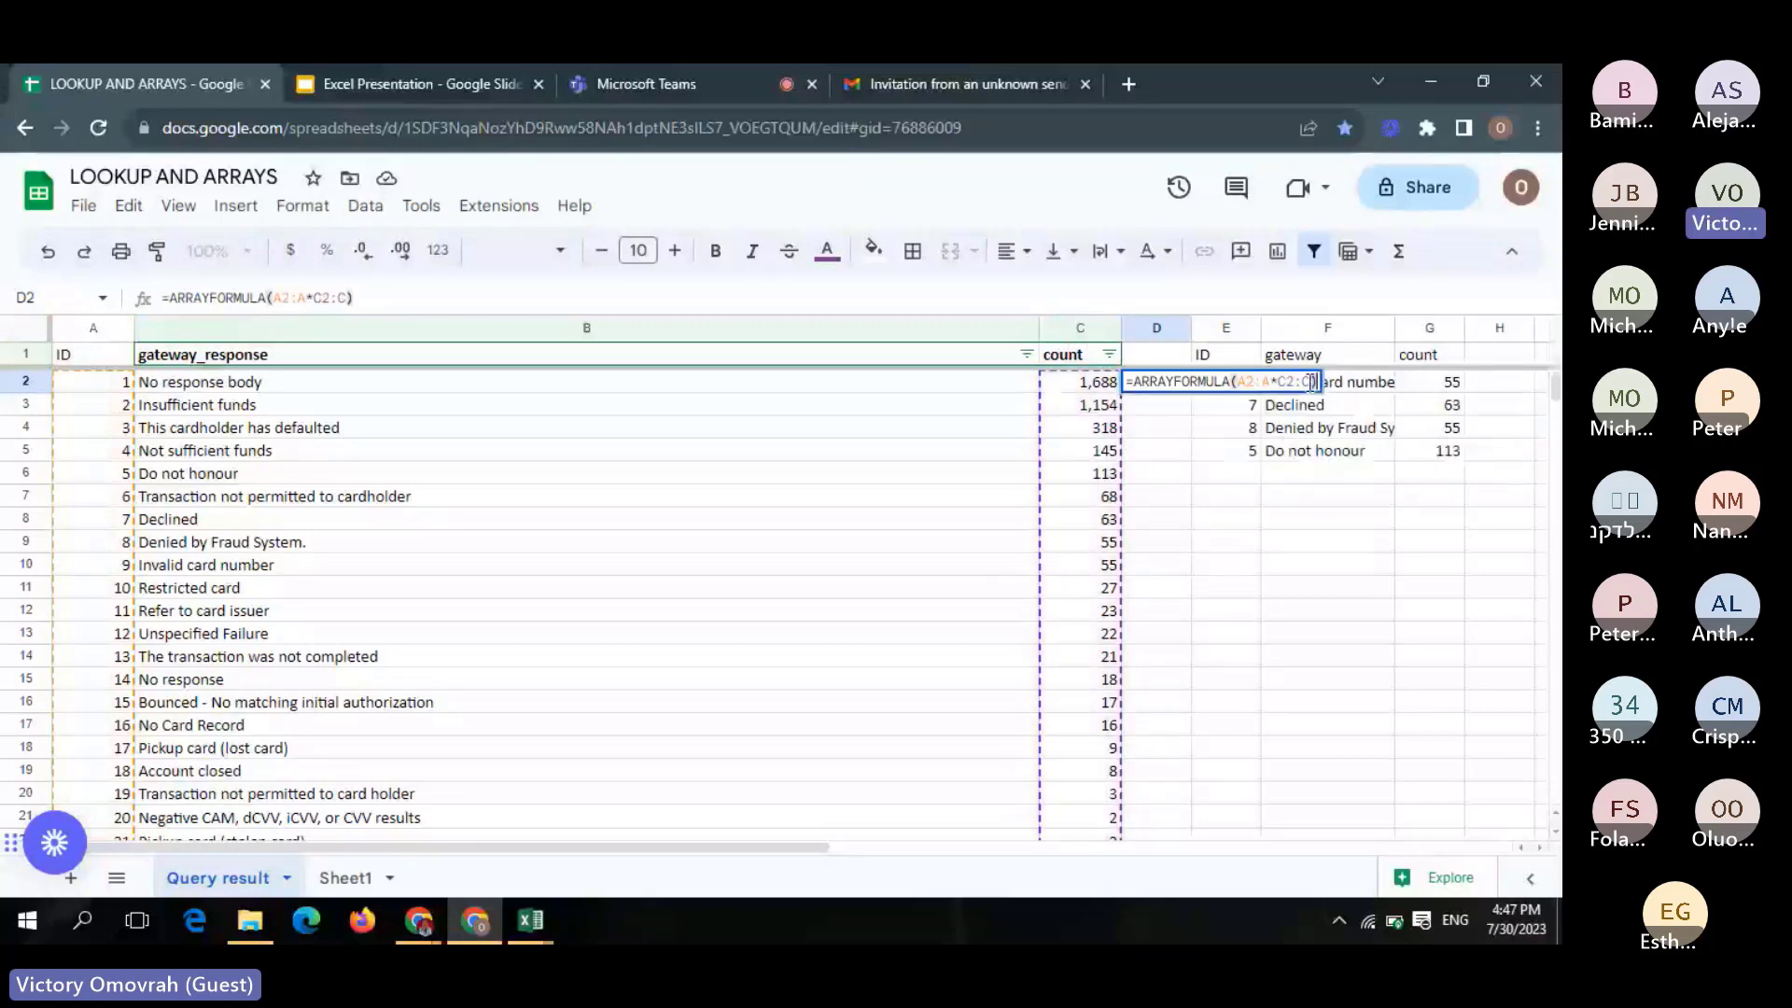
Commit the ARRAYFORMULA and scroll to check the products (1688, 2308, 954…) and zeros below
key(Return)
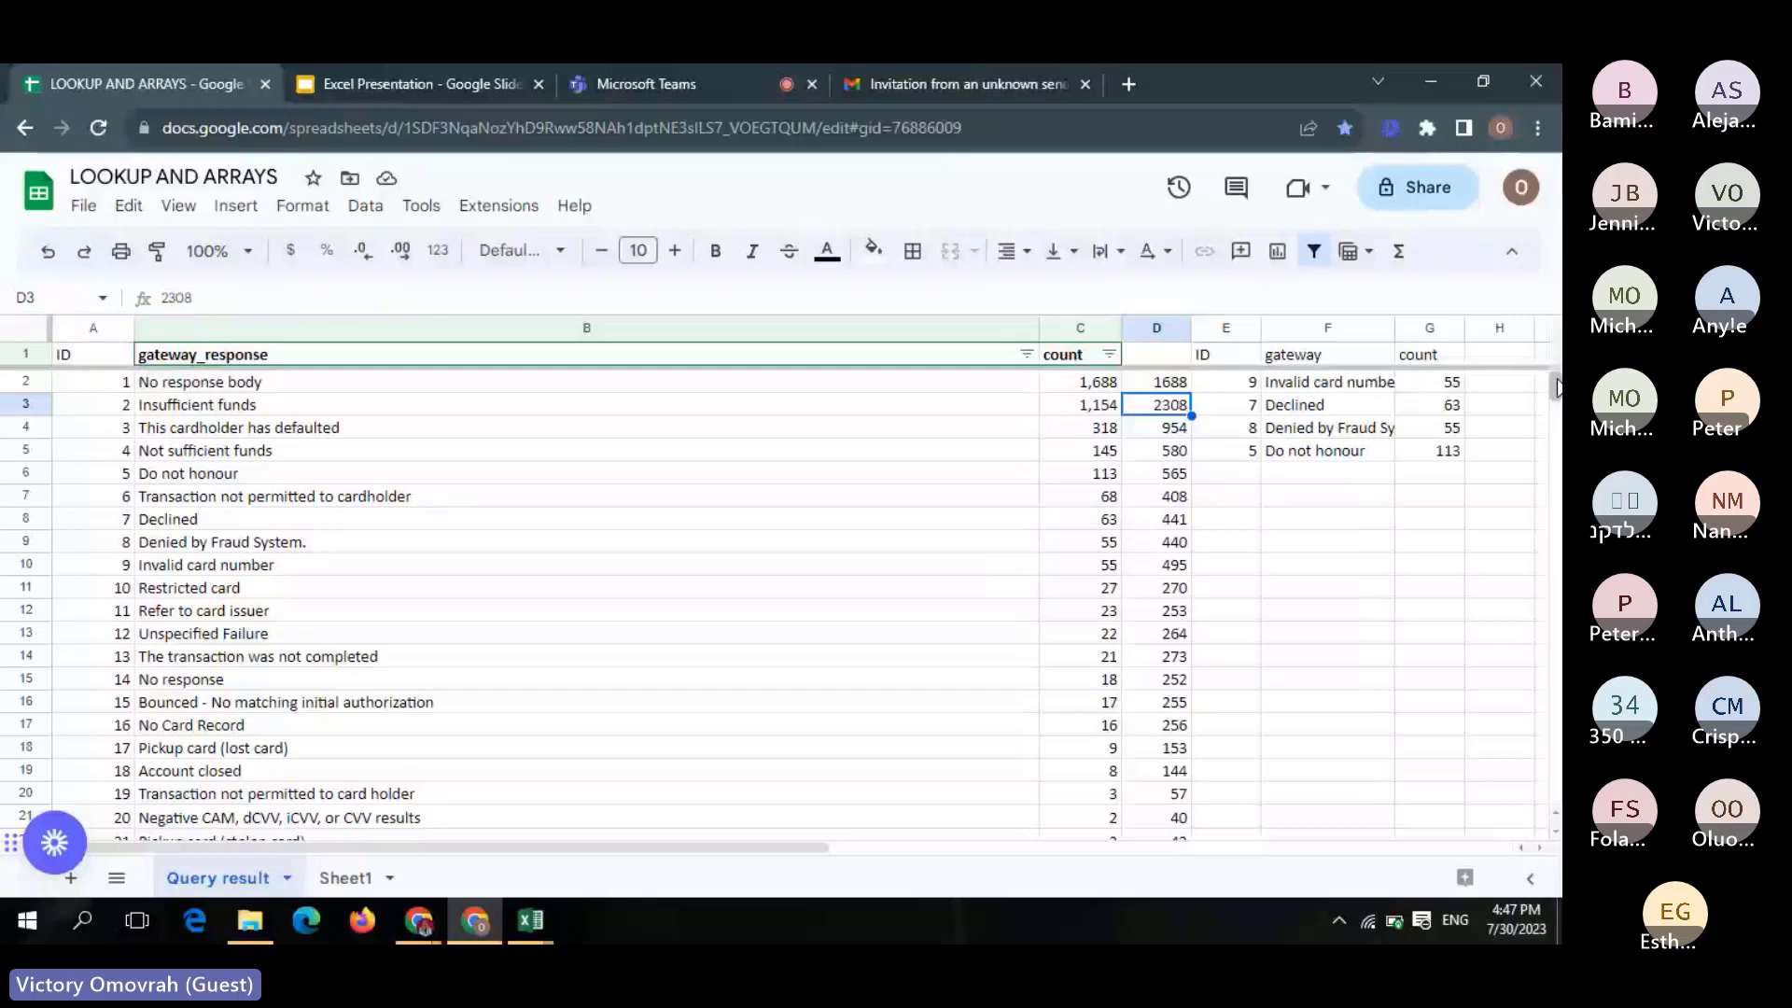
scroll(184, 566, down, 6)
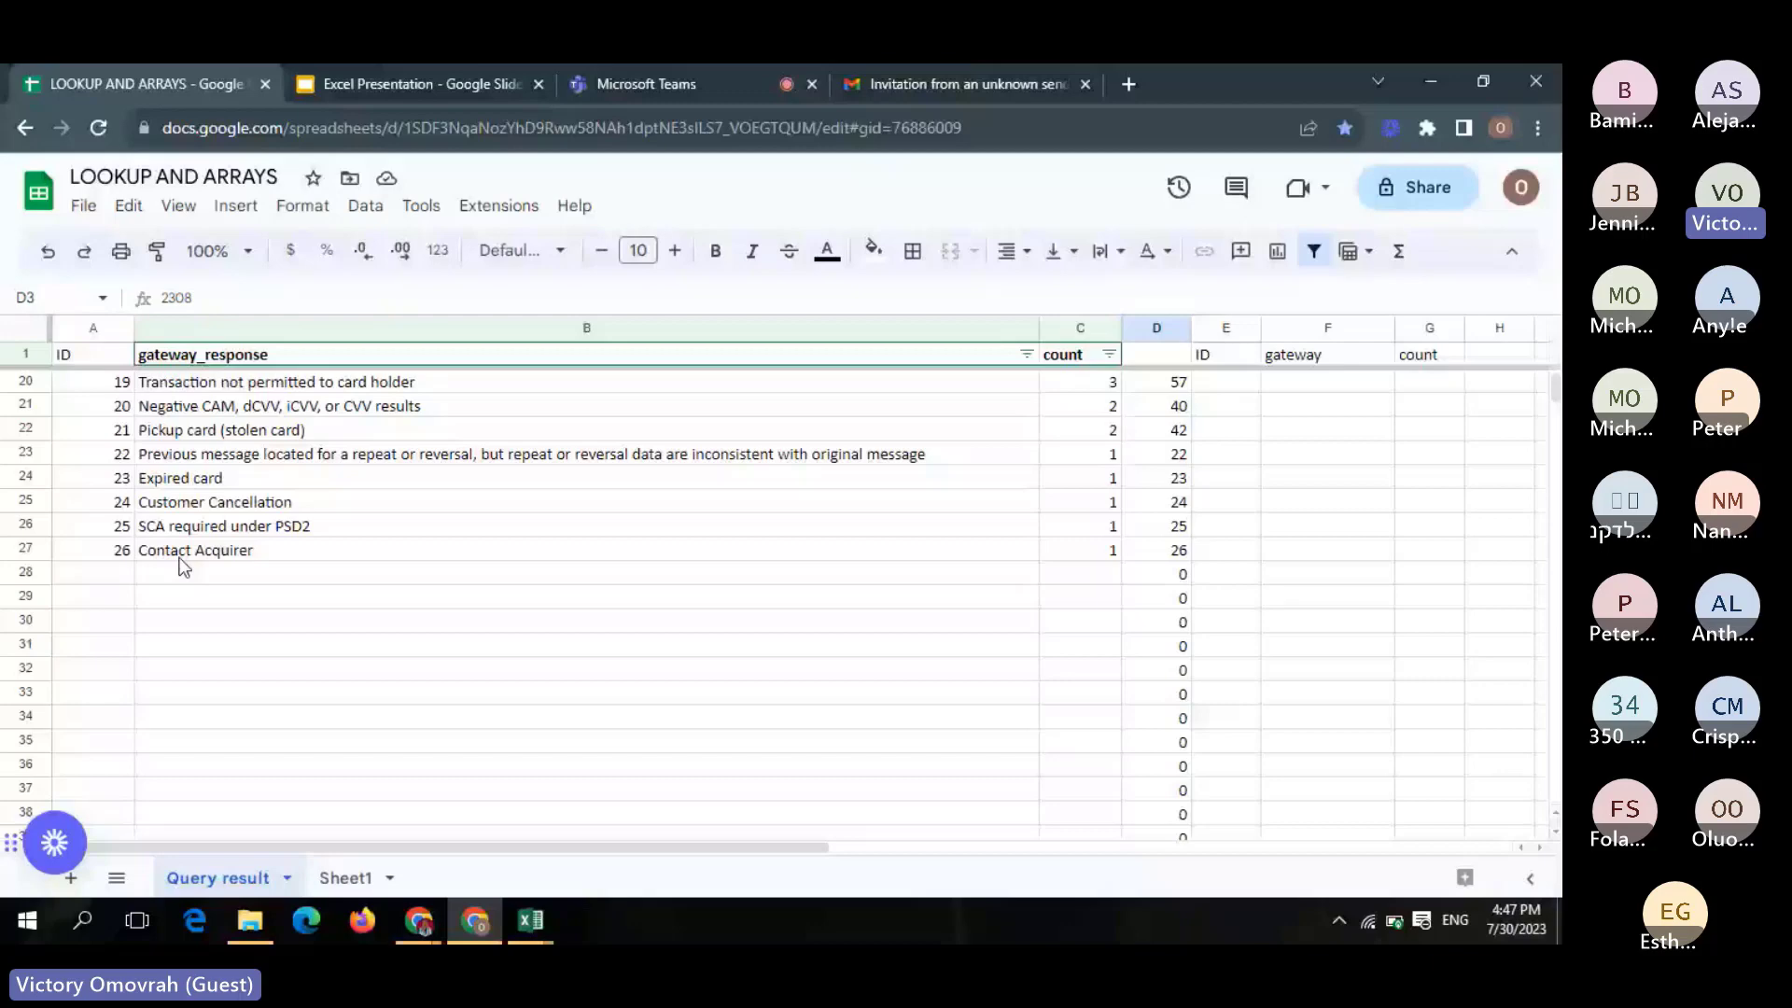
Enter count 5 in C28 so D28 shows 135, show D2's formula, then return to the slides
click(1080, 573)
text(5)
key(Return)
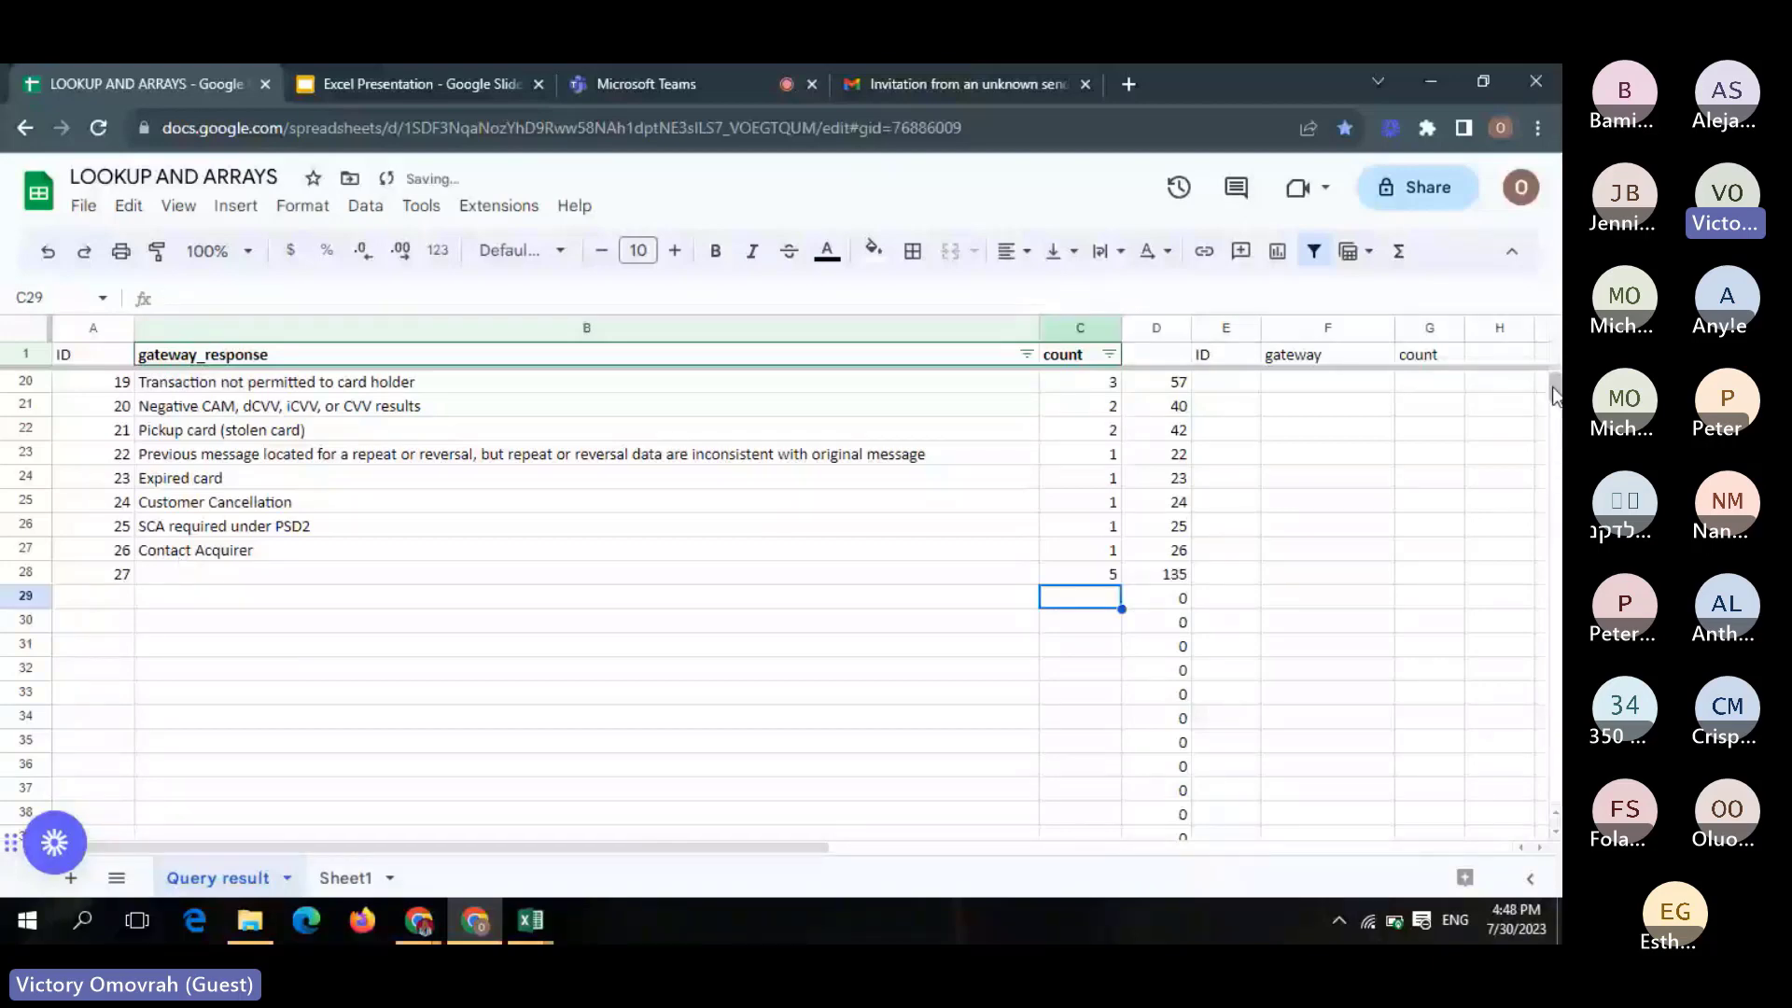
scroll(1554, 396, up, 6)
click(1156, 381)
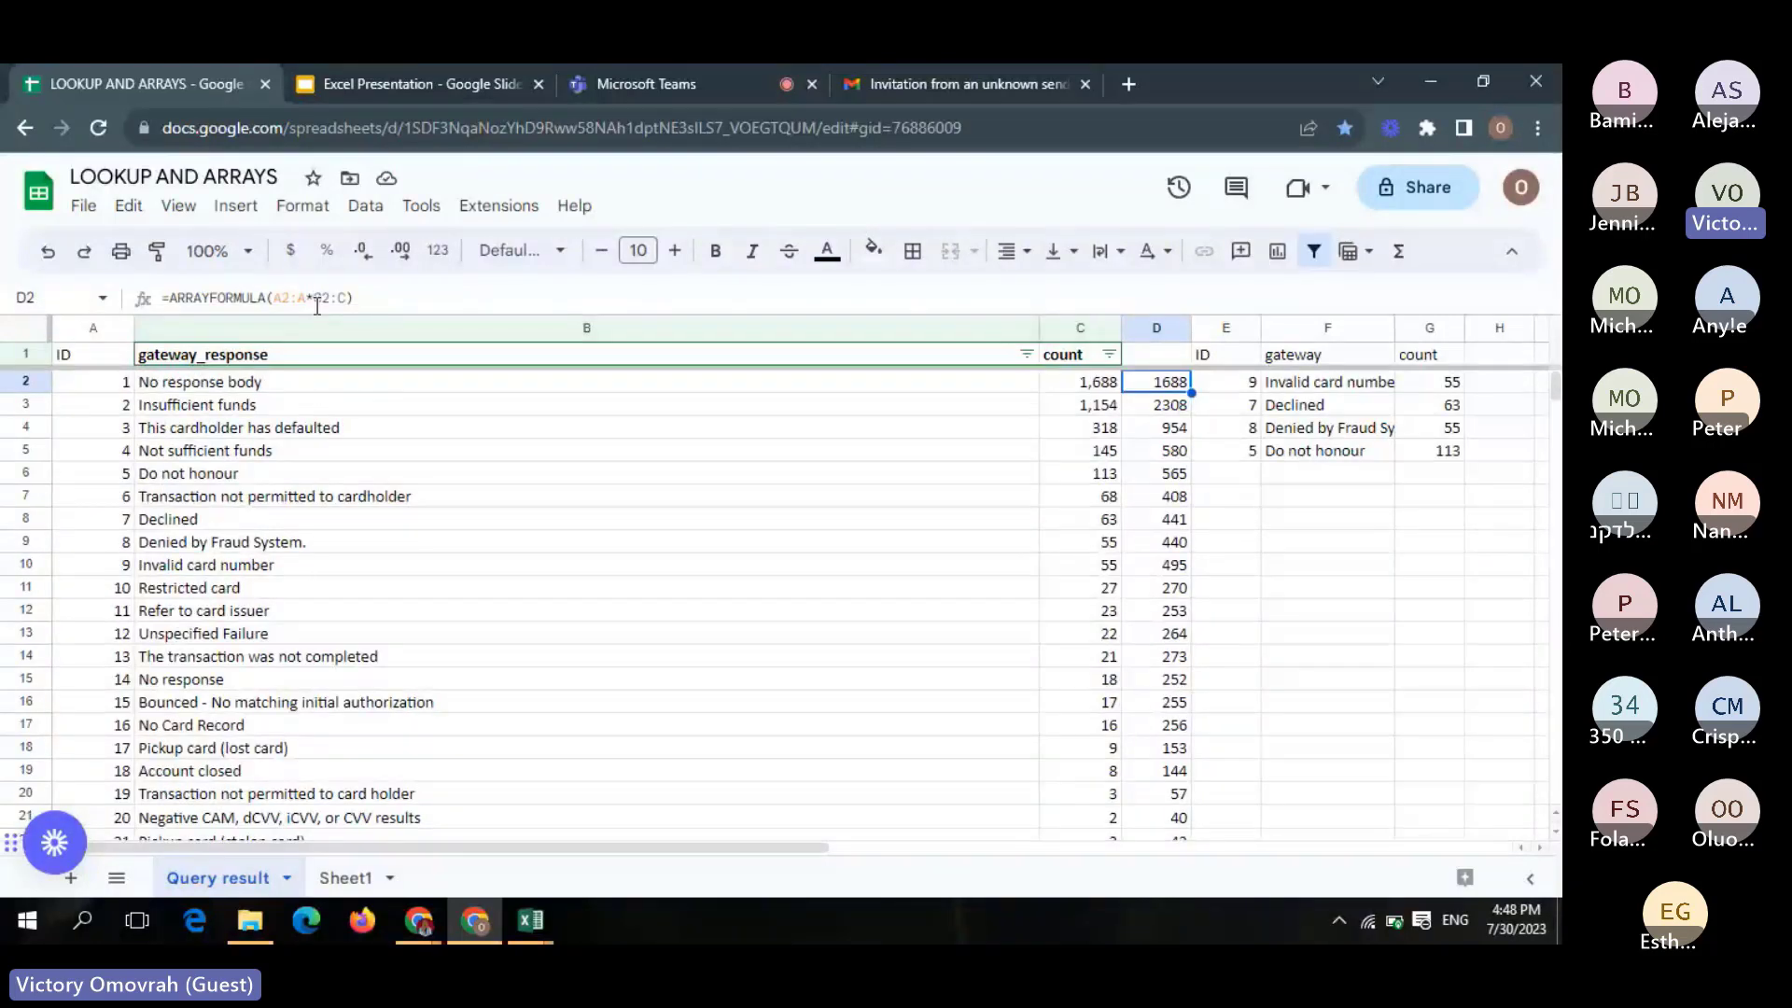
click(414, 67)
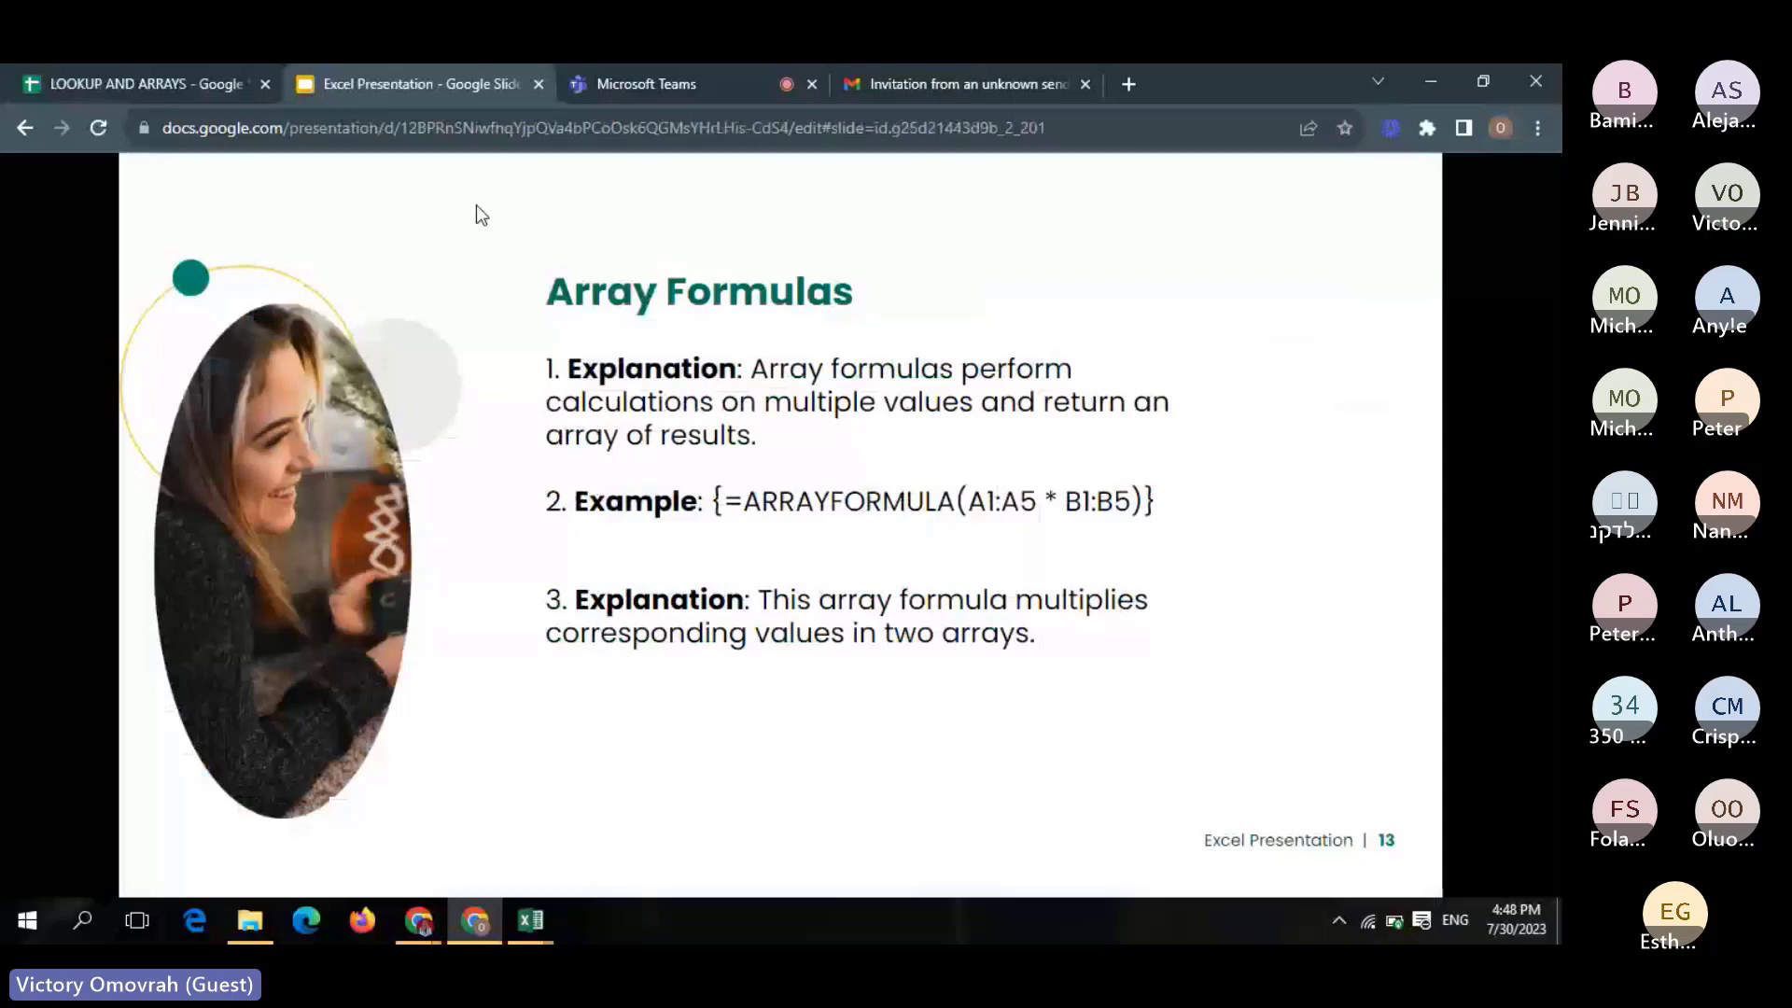
Advance the deck from the Array Formulas slide to the closing Thank you! slide
click(799, 849)
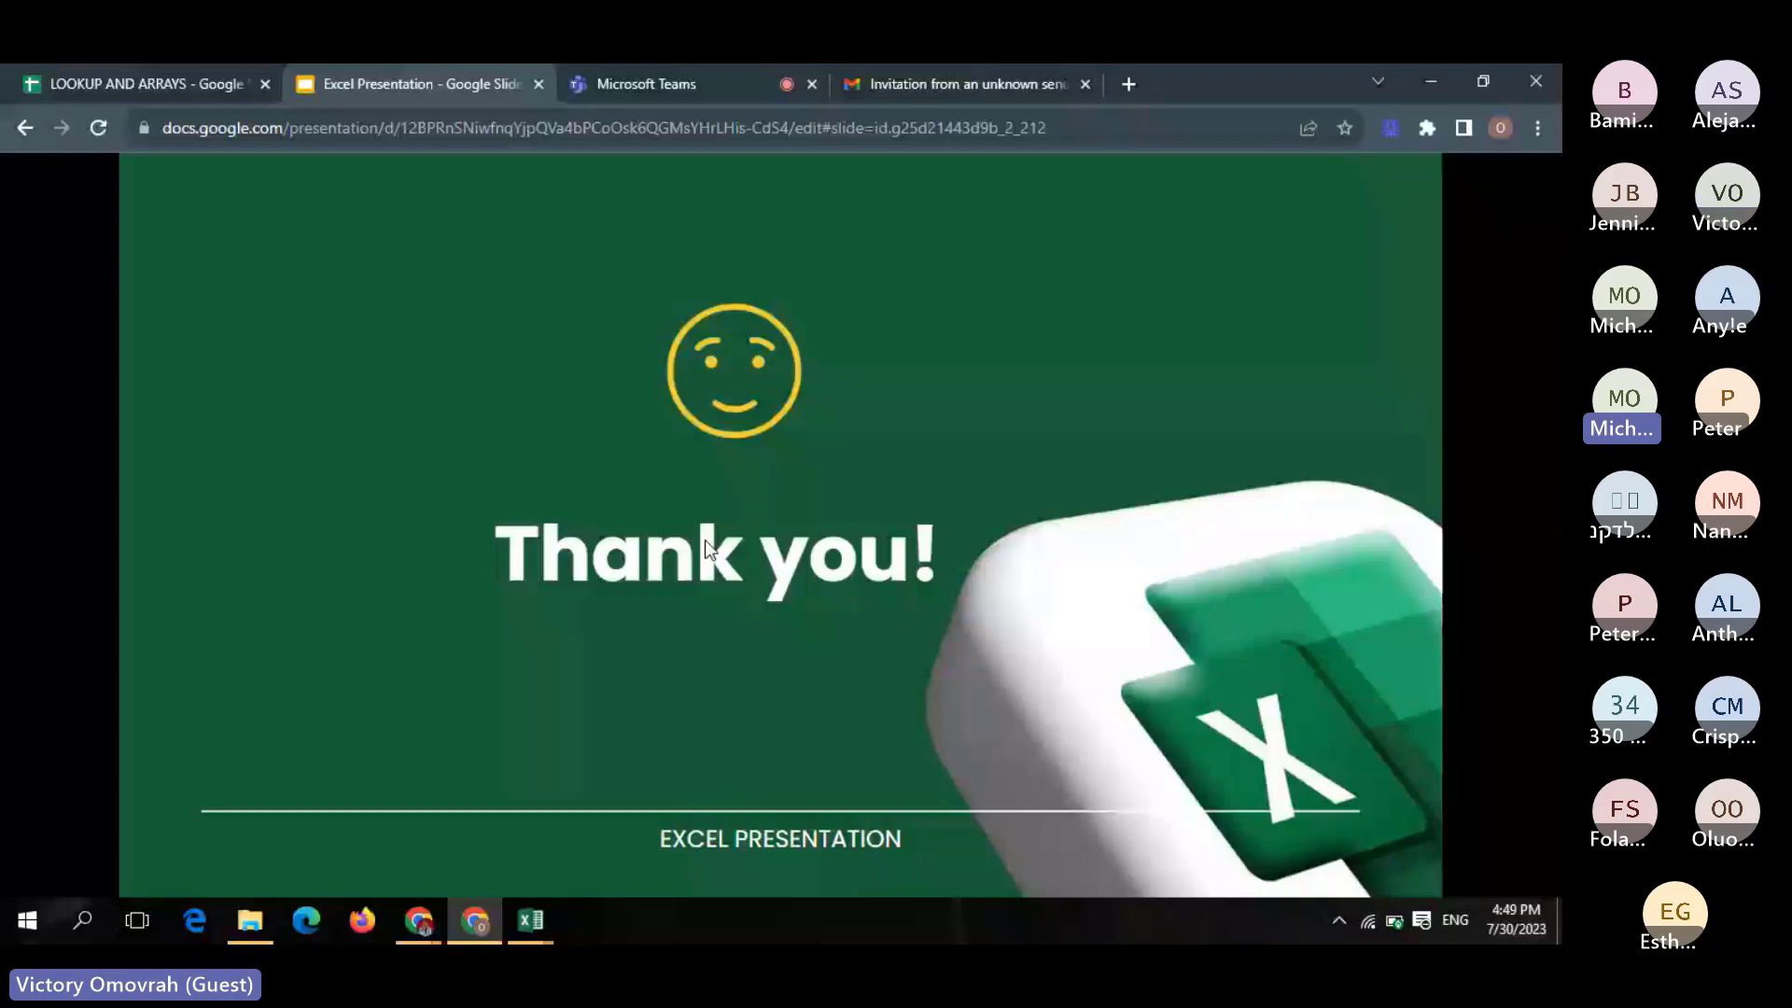
Switch to the Microsoft Teams call tab with its participant grid
key(ctrl+Tab)
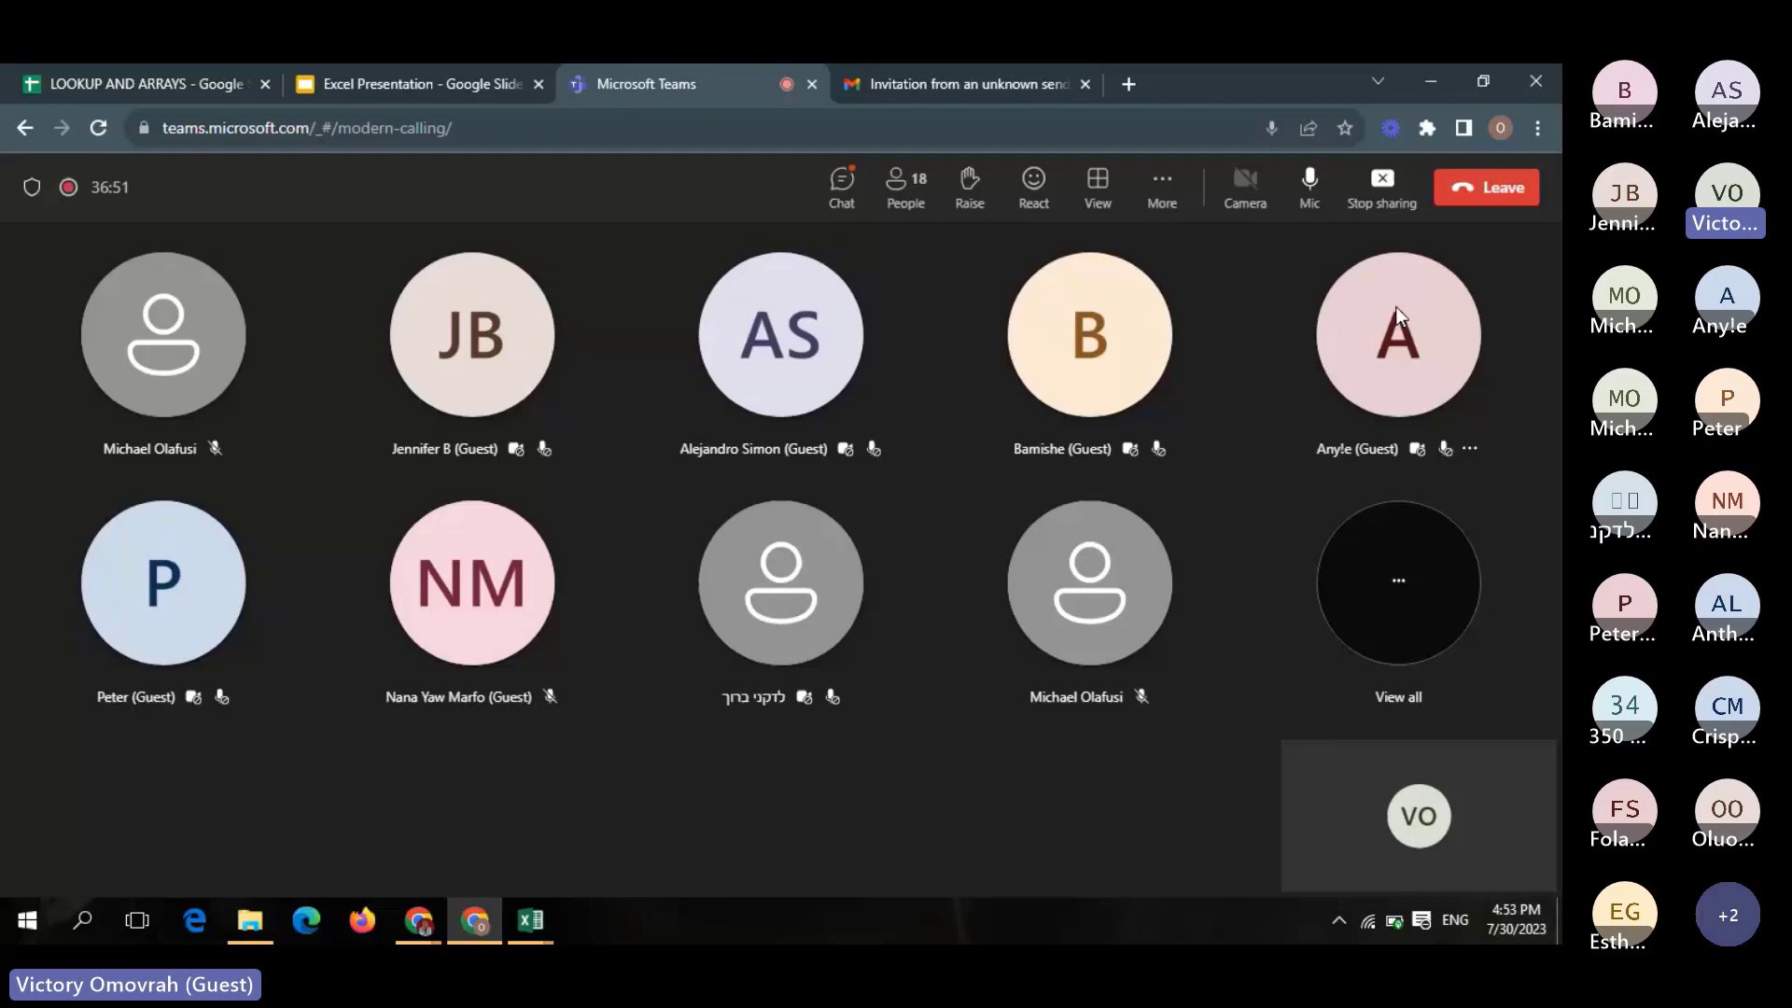
Open the meeting chat to read the question about finding the school's highest score
click(841, 191)
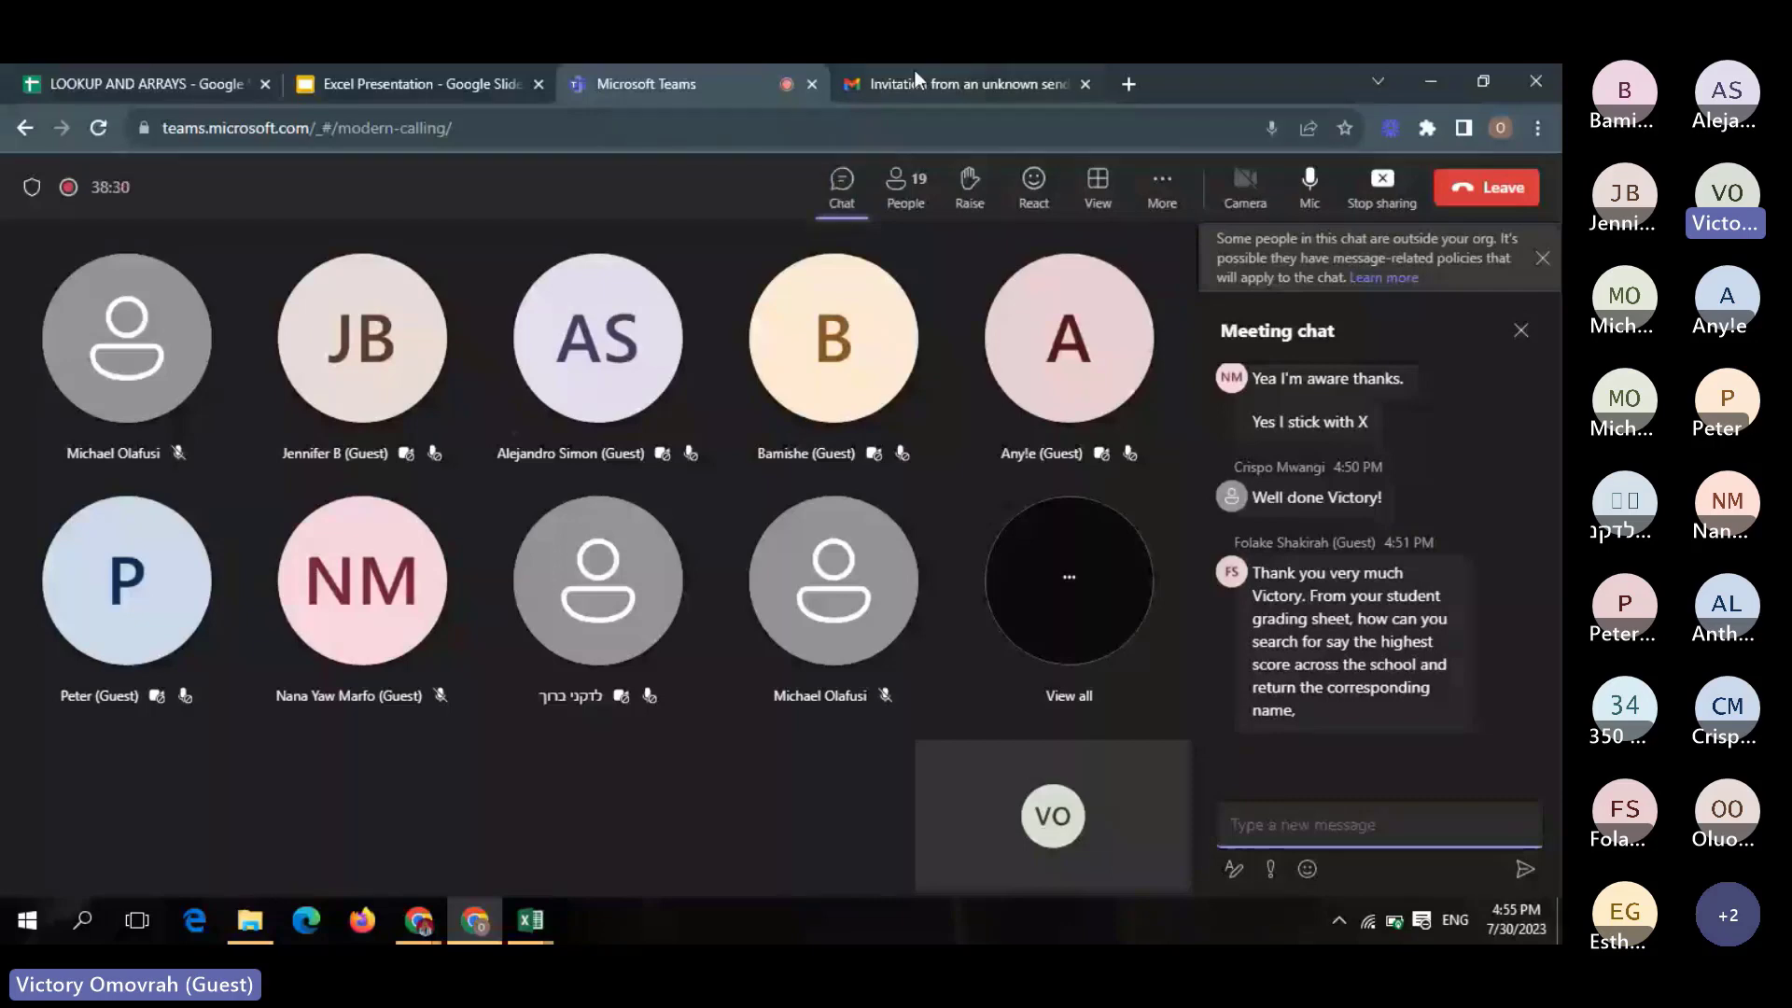
Return to the Excel Presentation tab showing the Thank you! slide
mouse_move(915, 70)
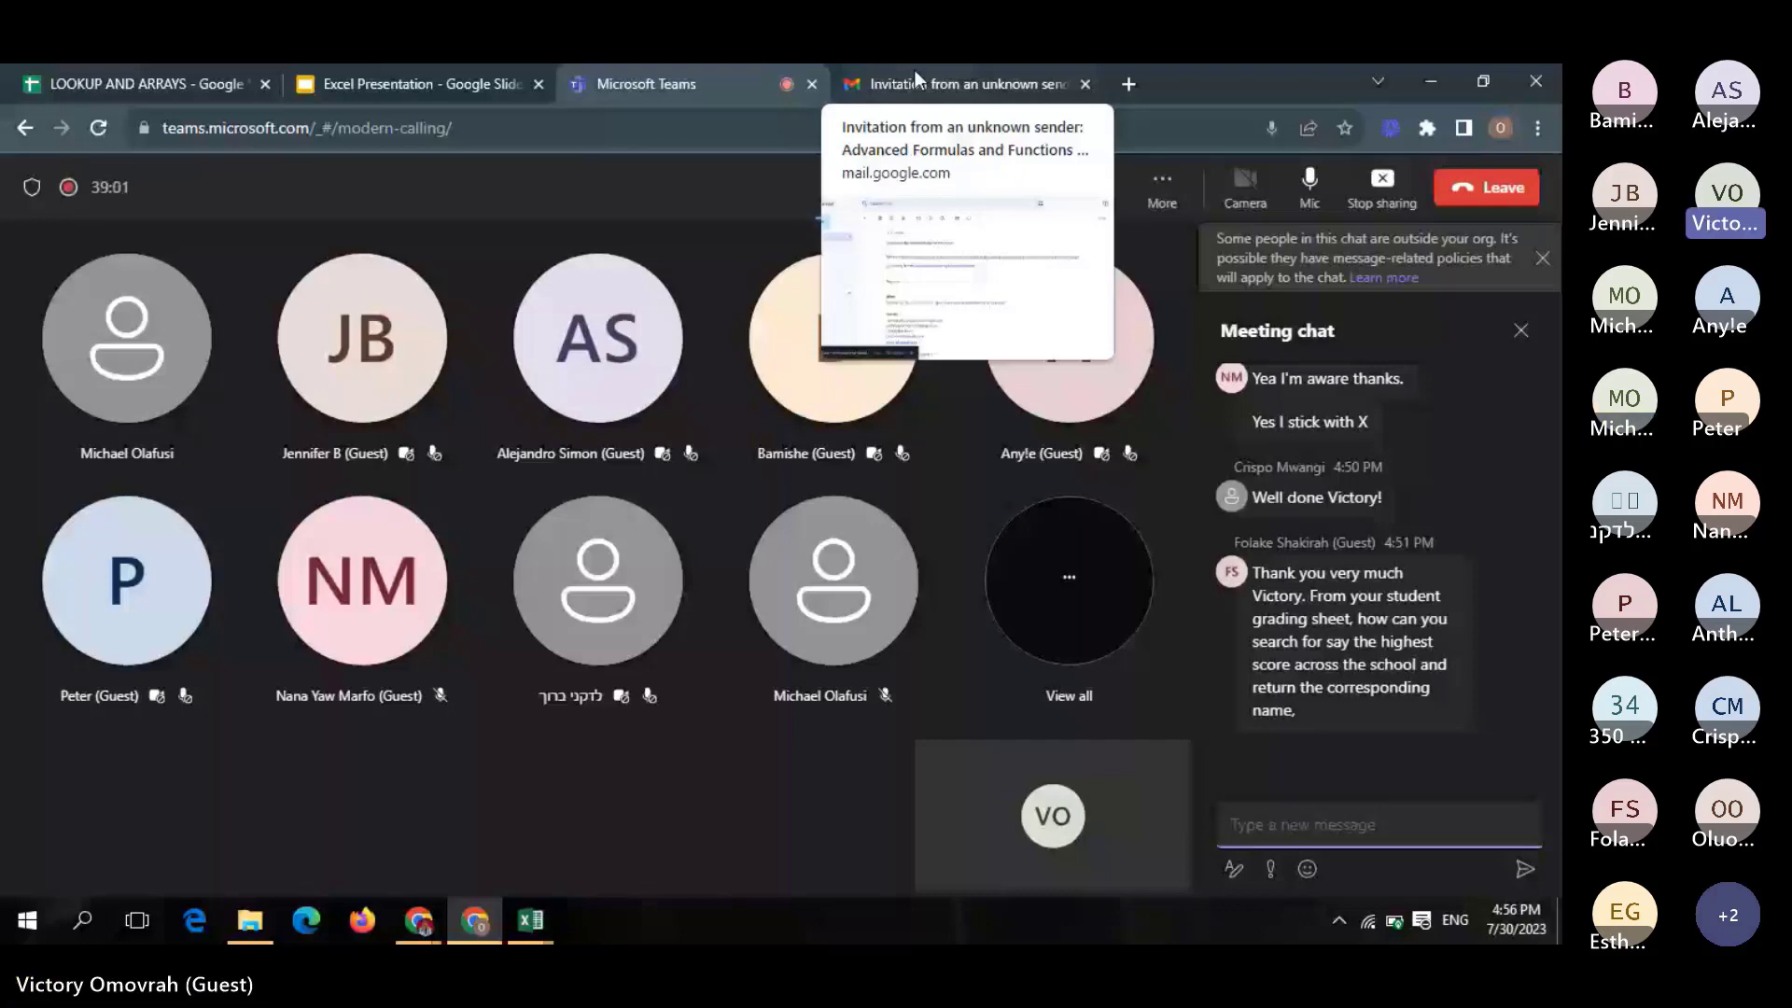
click(515, 69)
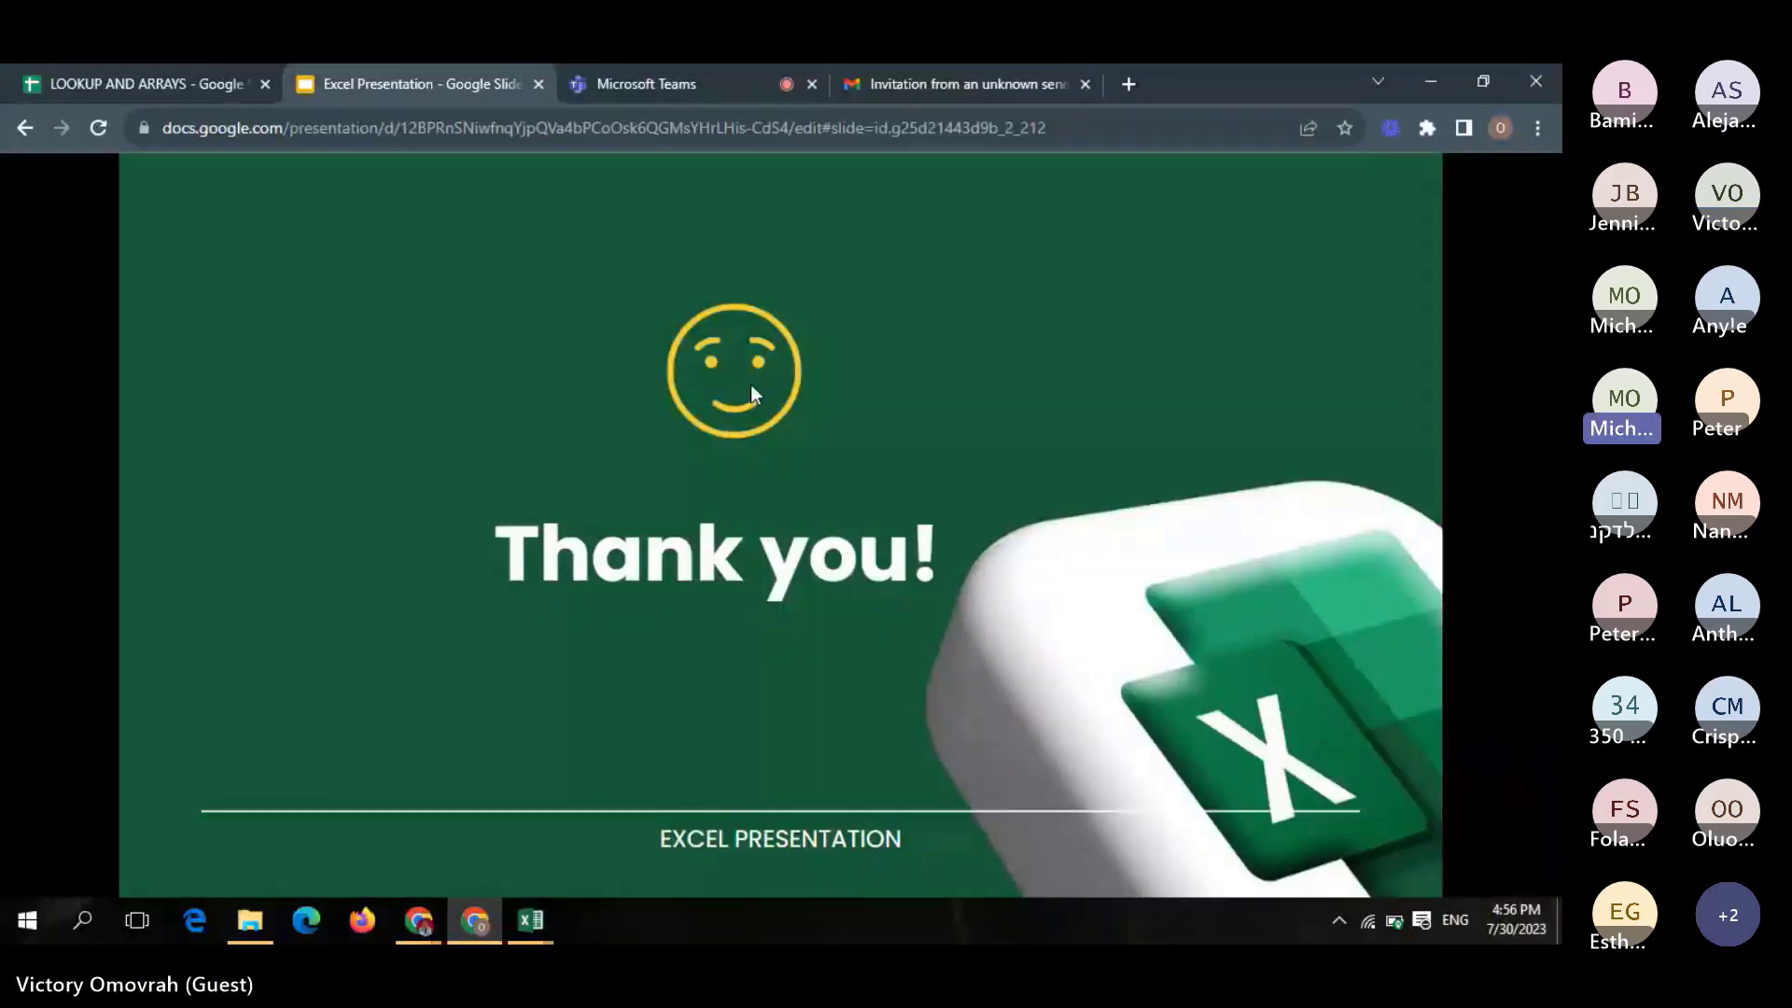
Leave the Thank you! slide and switch back to the Microsoft Teams meeting and its chat
click(665, 75)
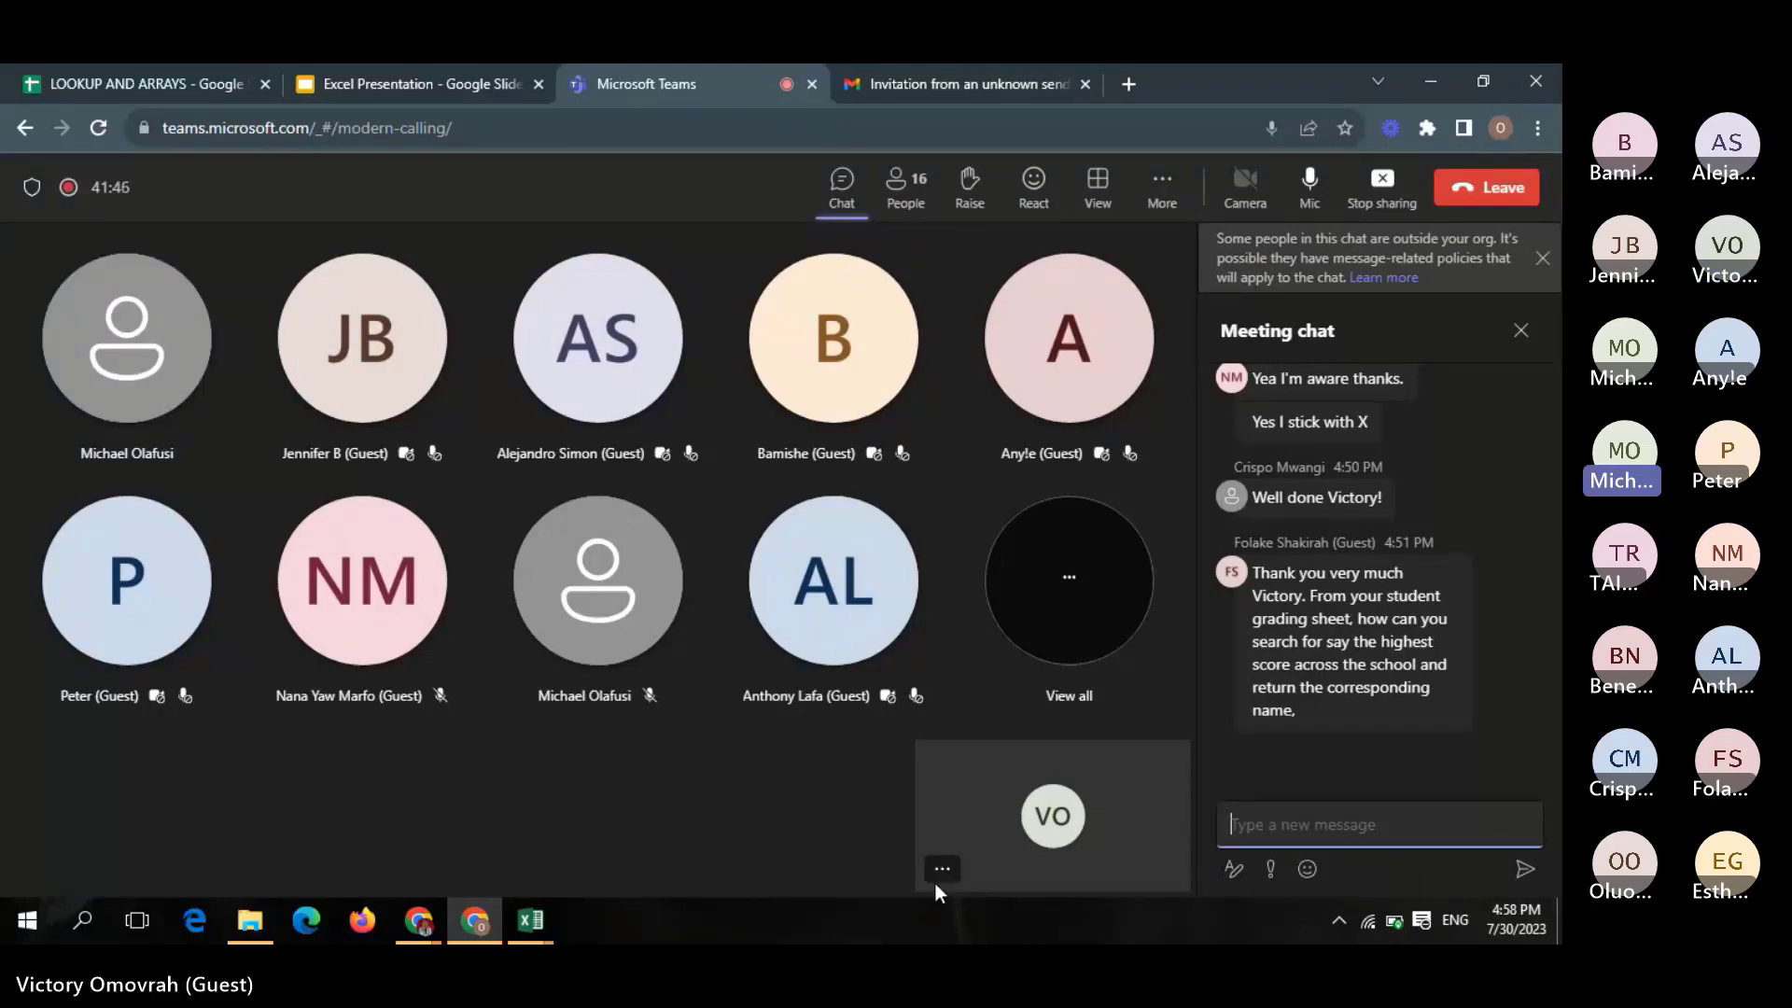
click(1309, 192)
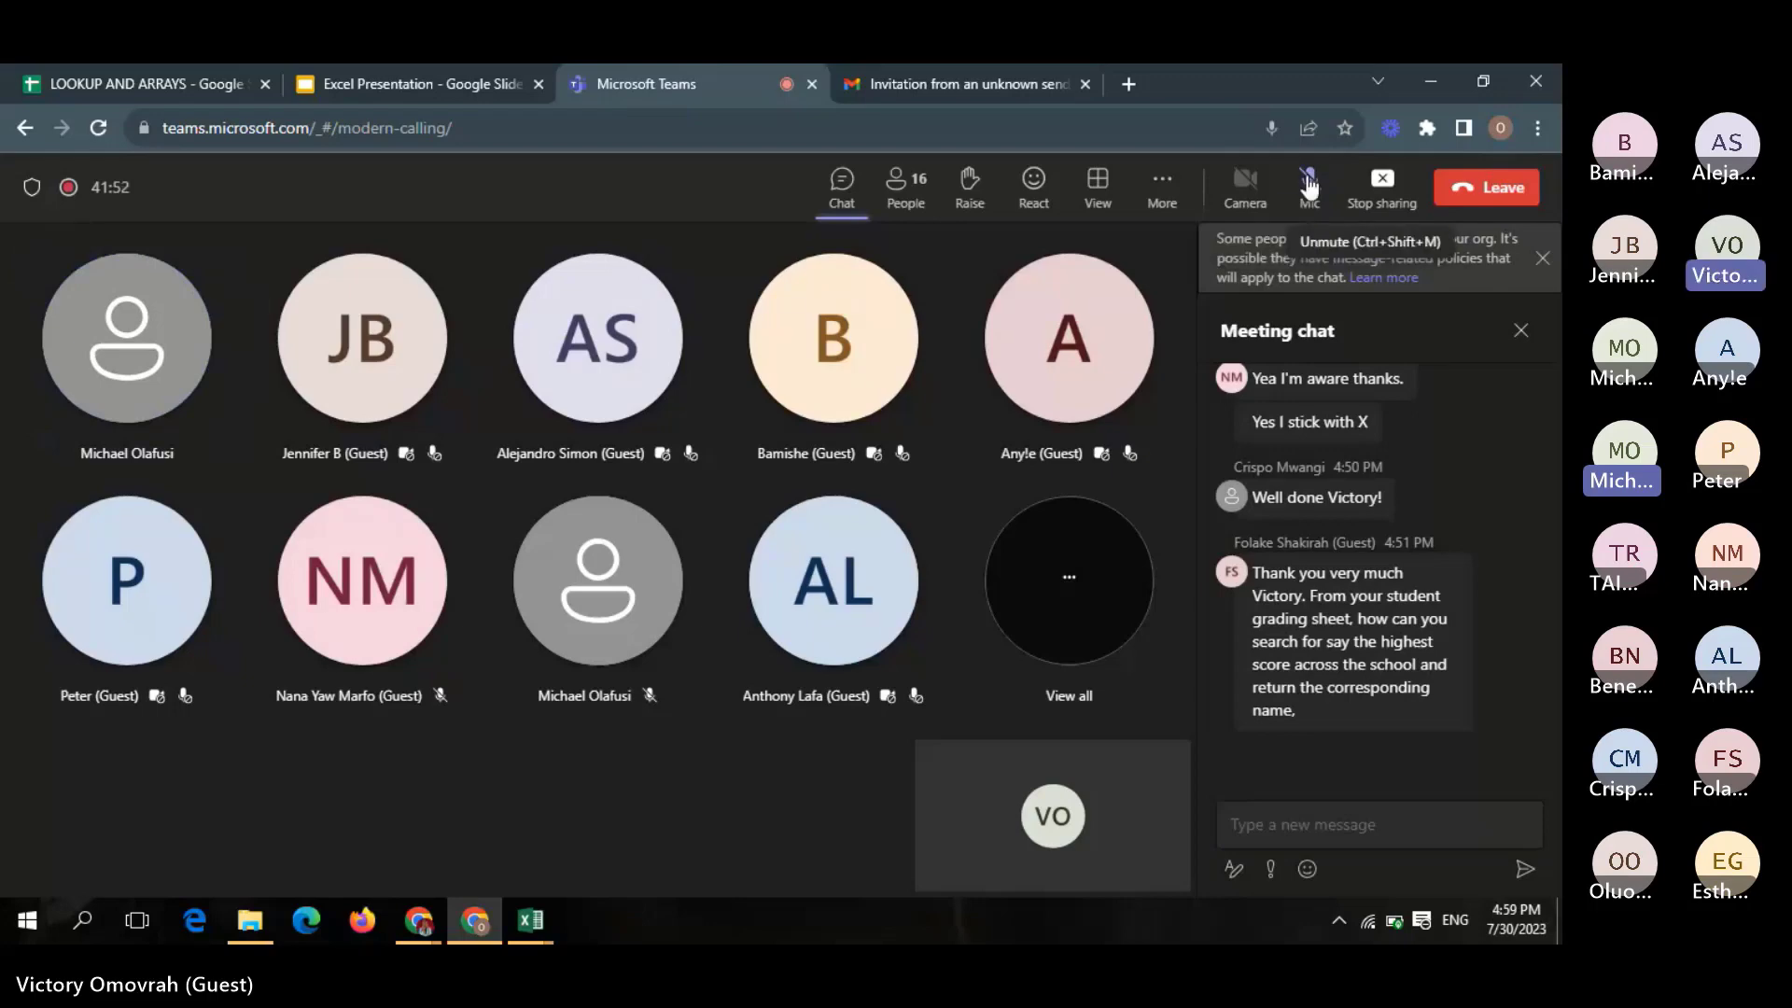
click(1310, 191)
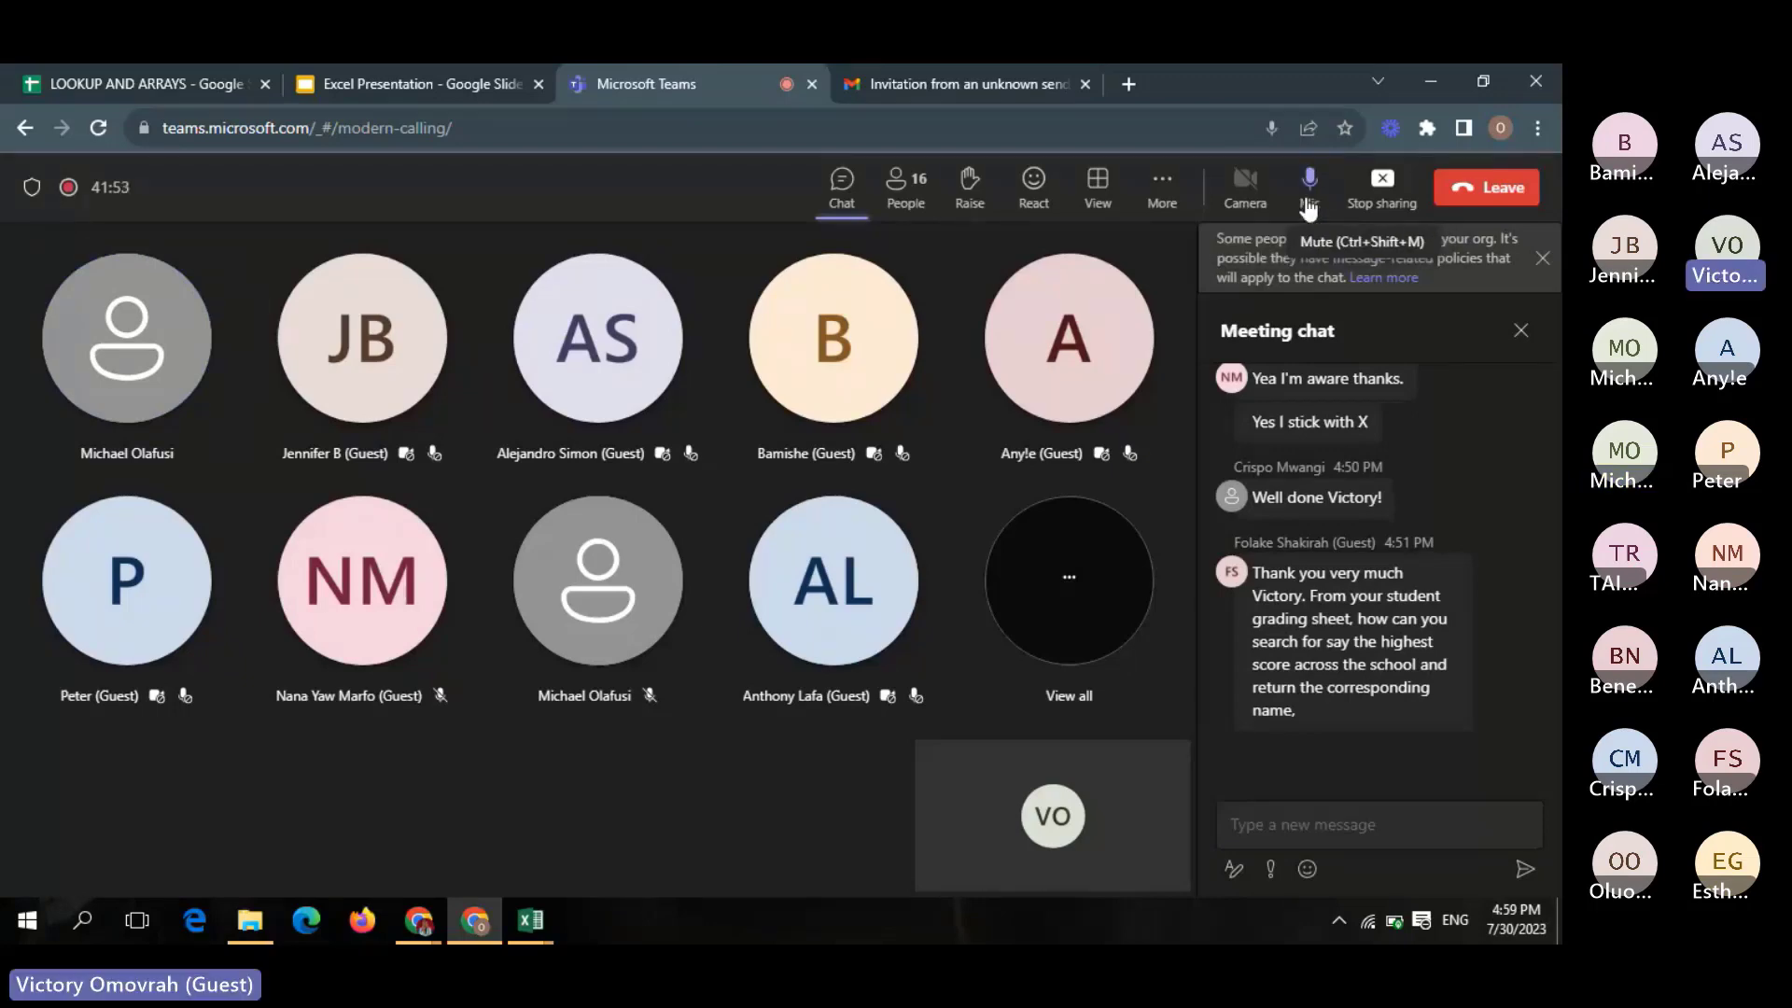